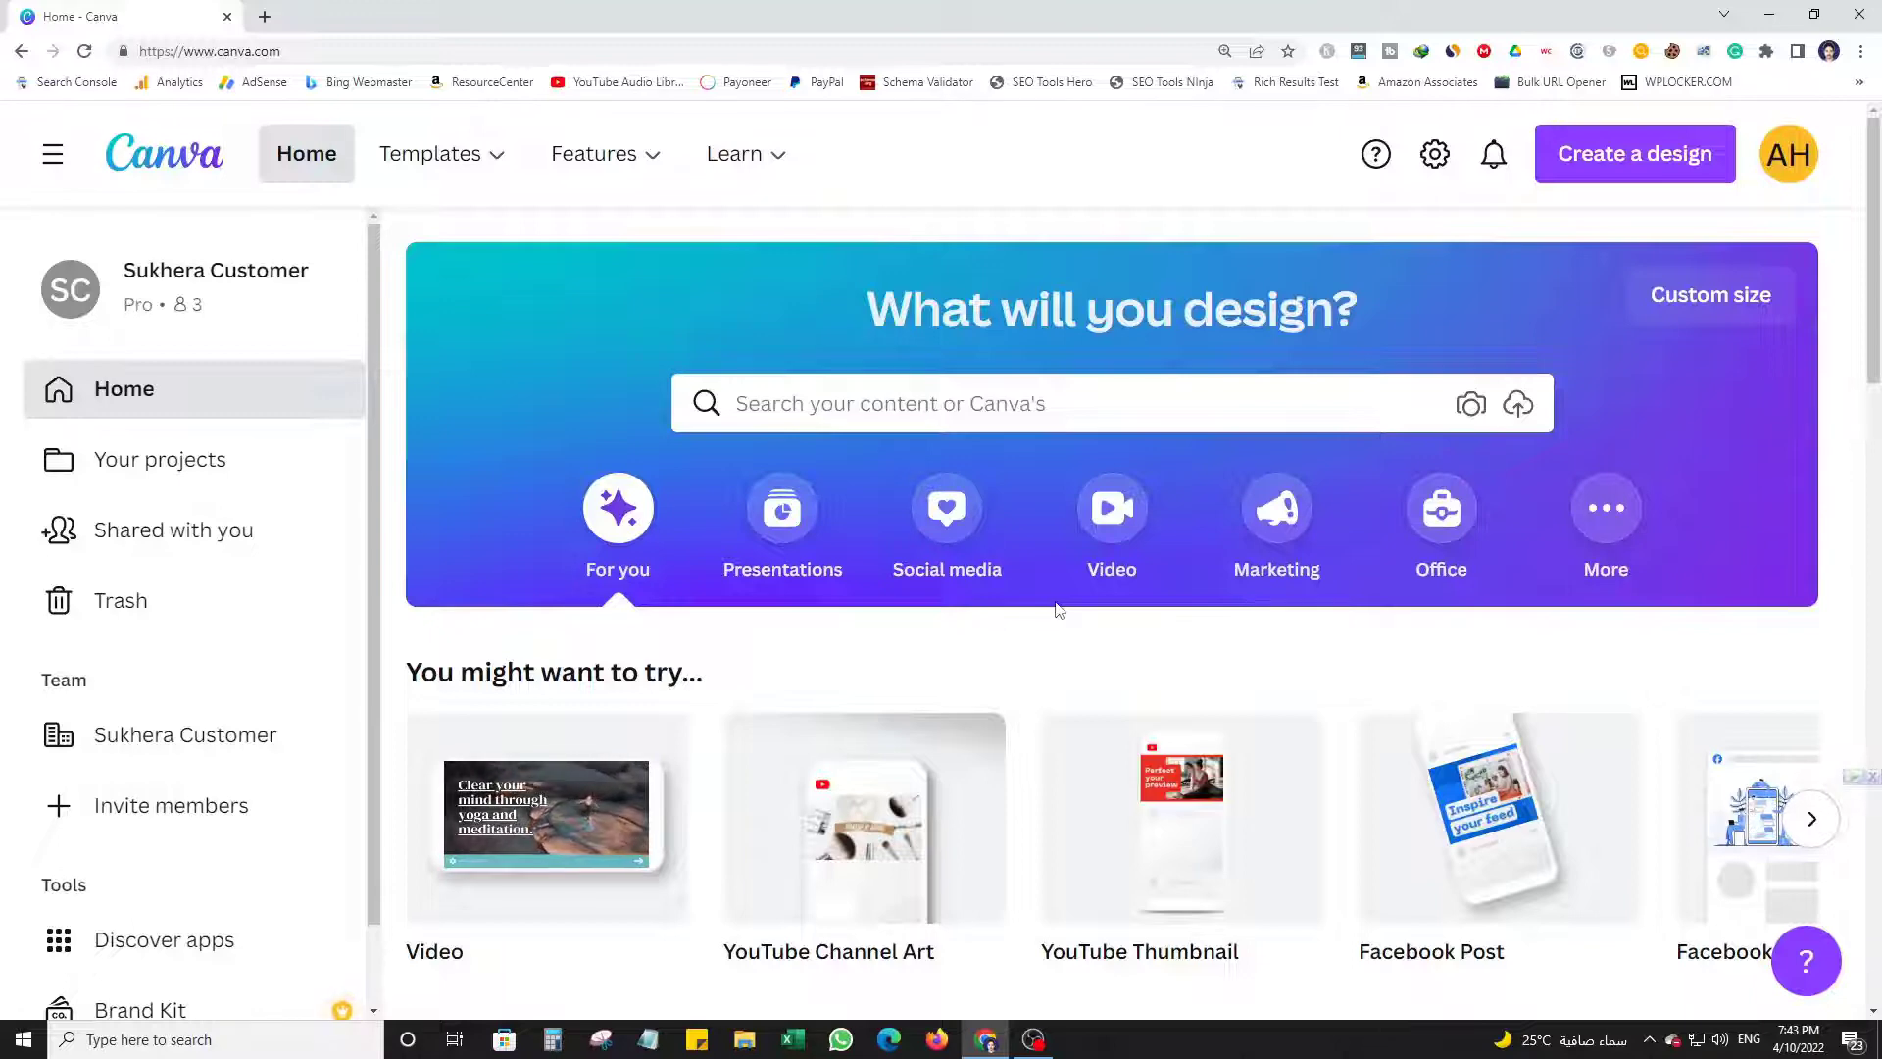
Search the design templates for "thumbnail".
mouse_move(453, 869)
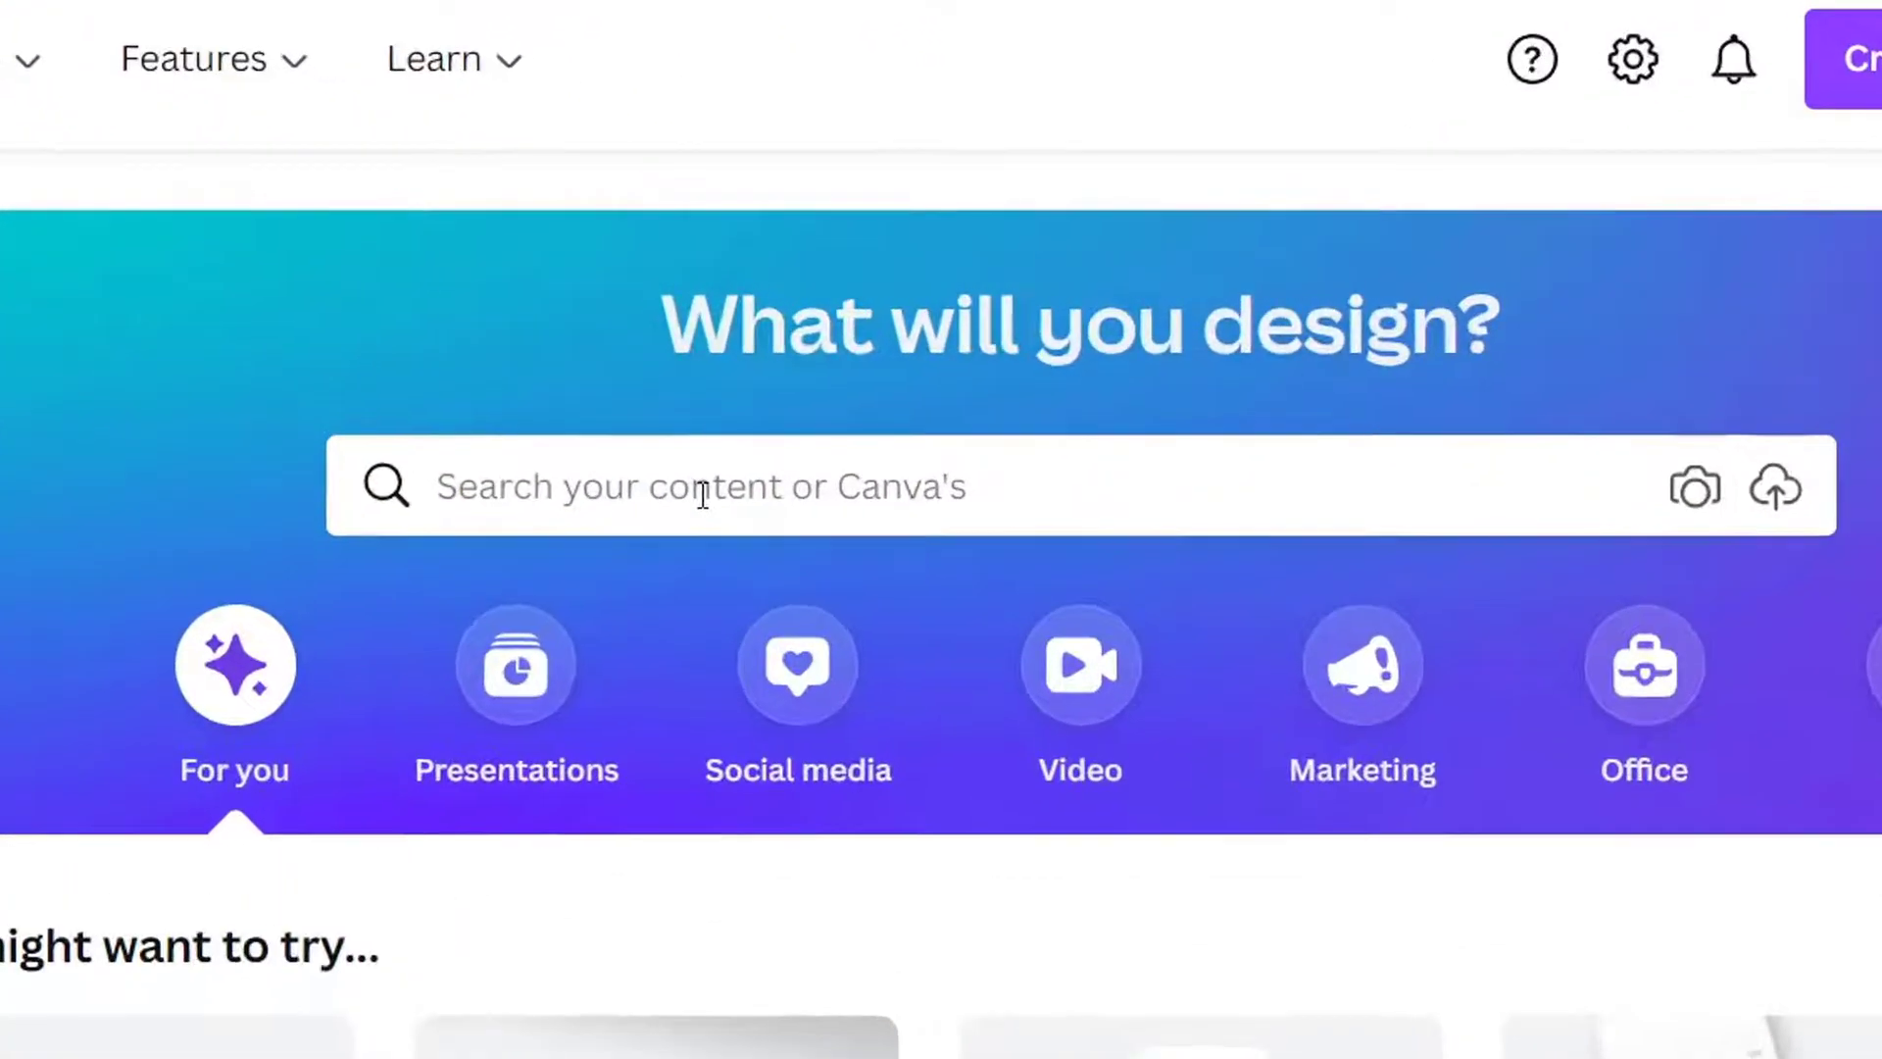
click(703, 495)
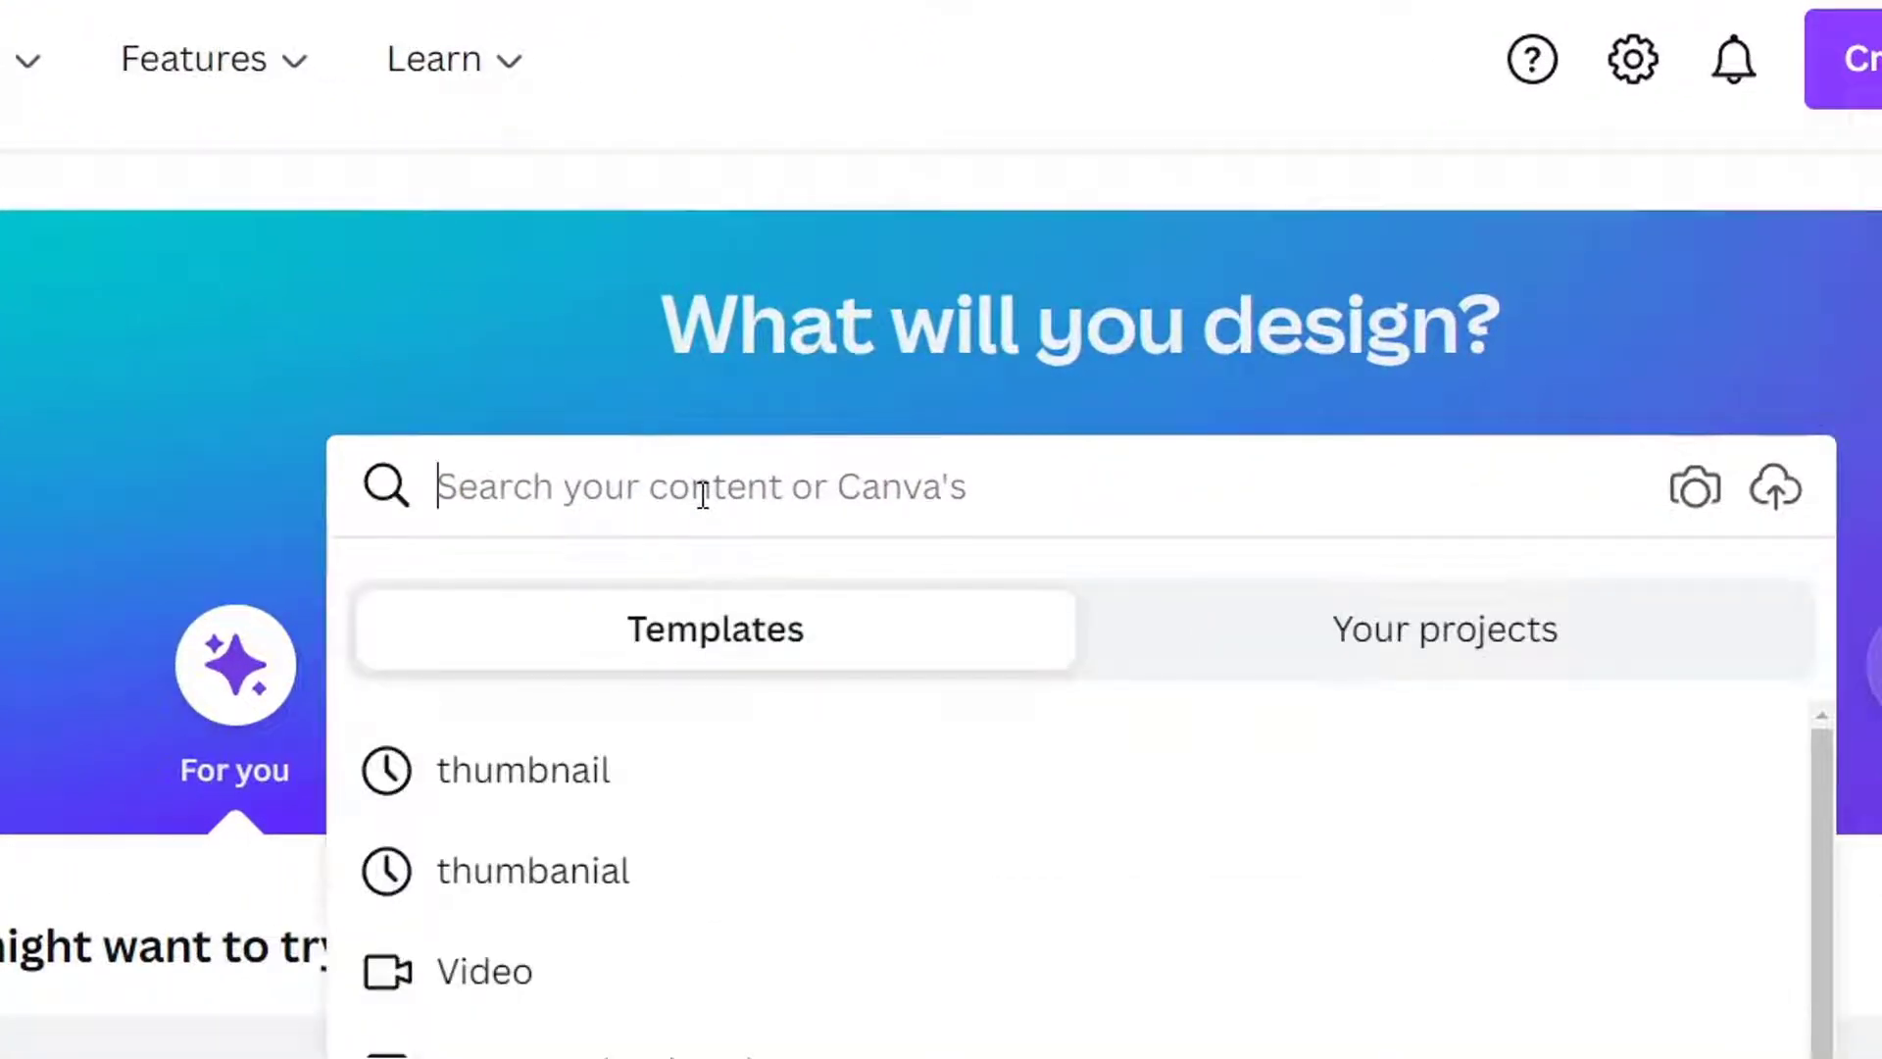
text(thumbani)
key(Return)
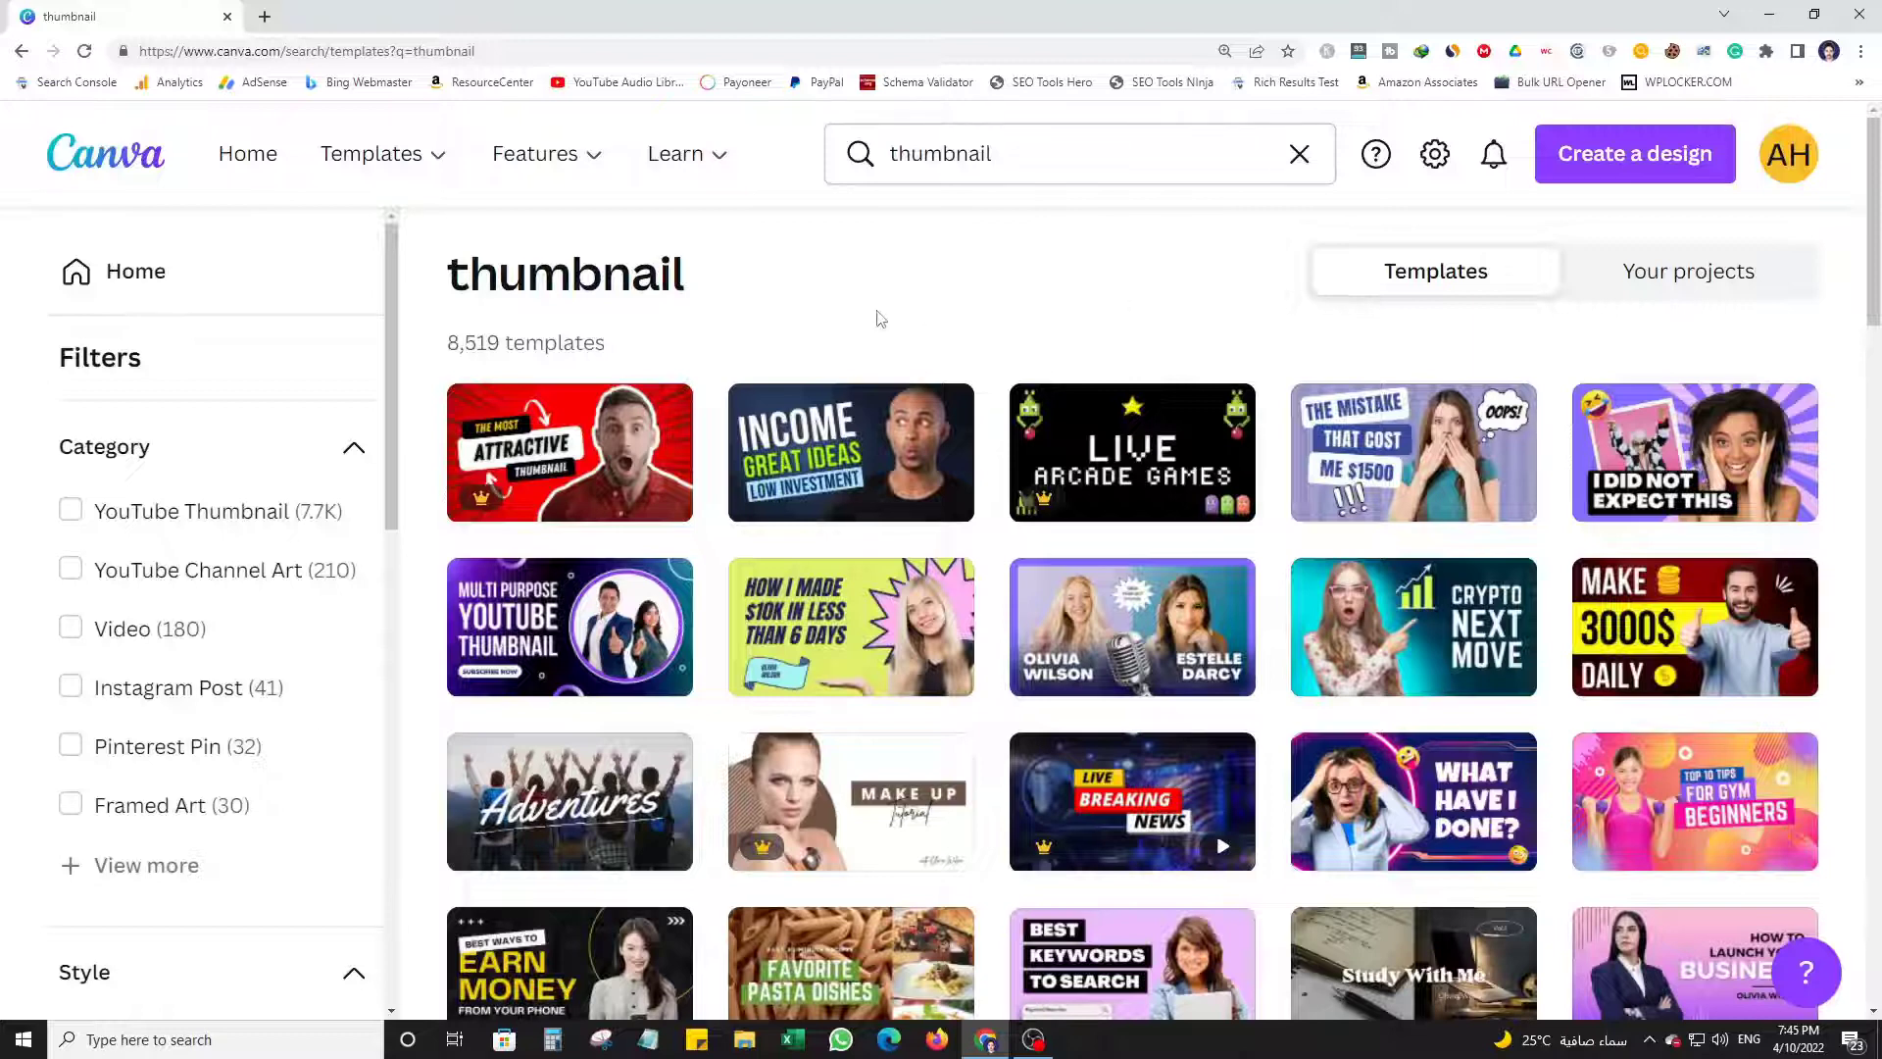
Filter the thumbnail templates by the purple colour #B612FB.
mouse_move(1045, 486)
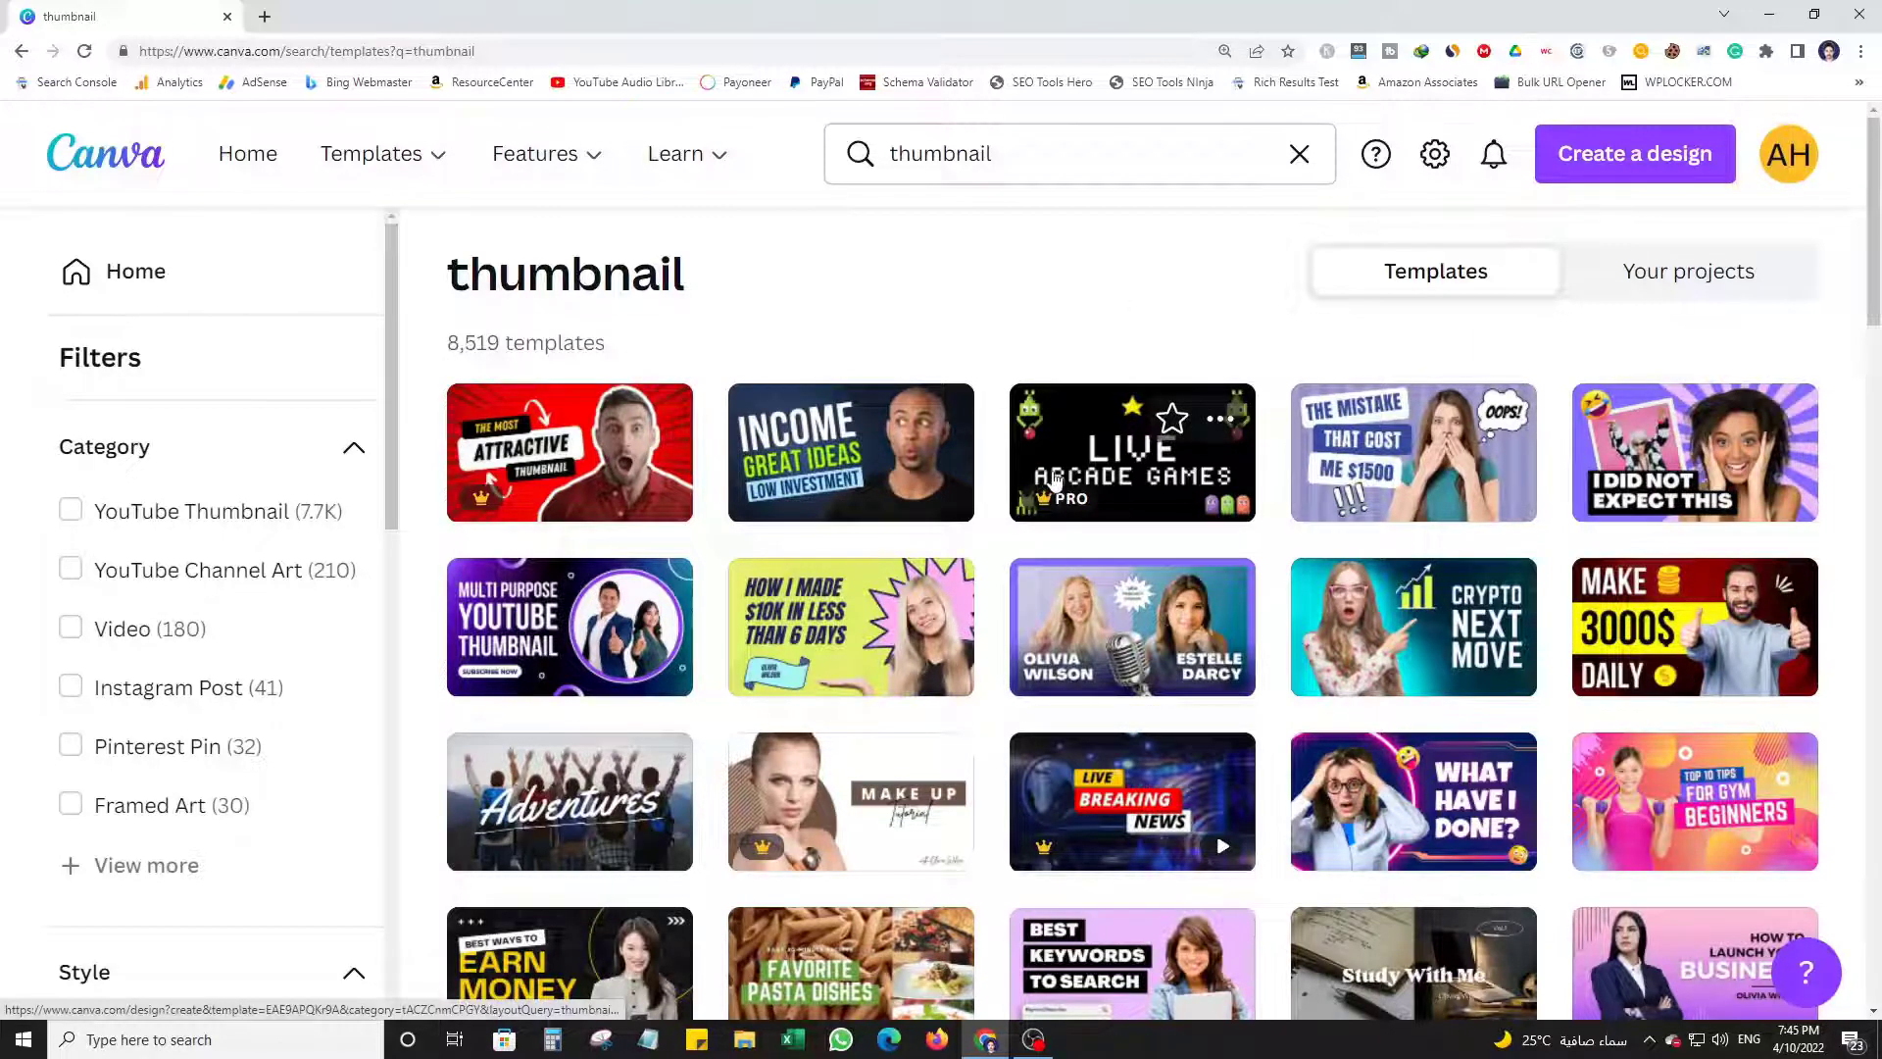
scroll(1068, 691, down, 3)
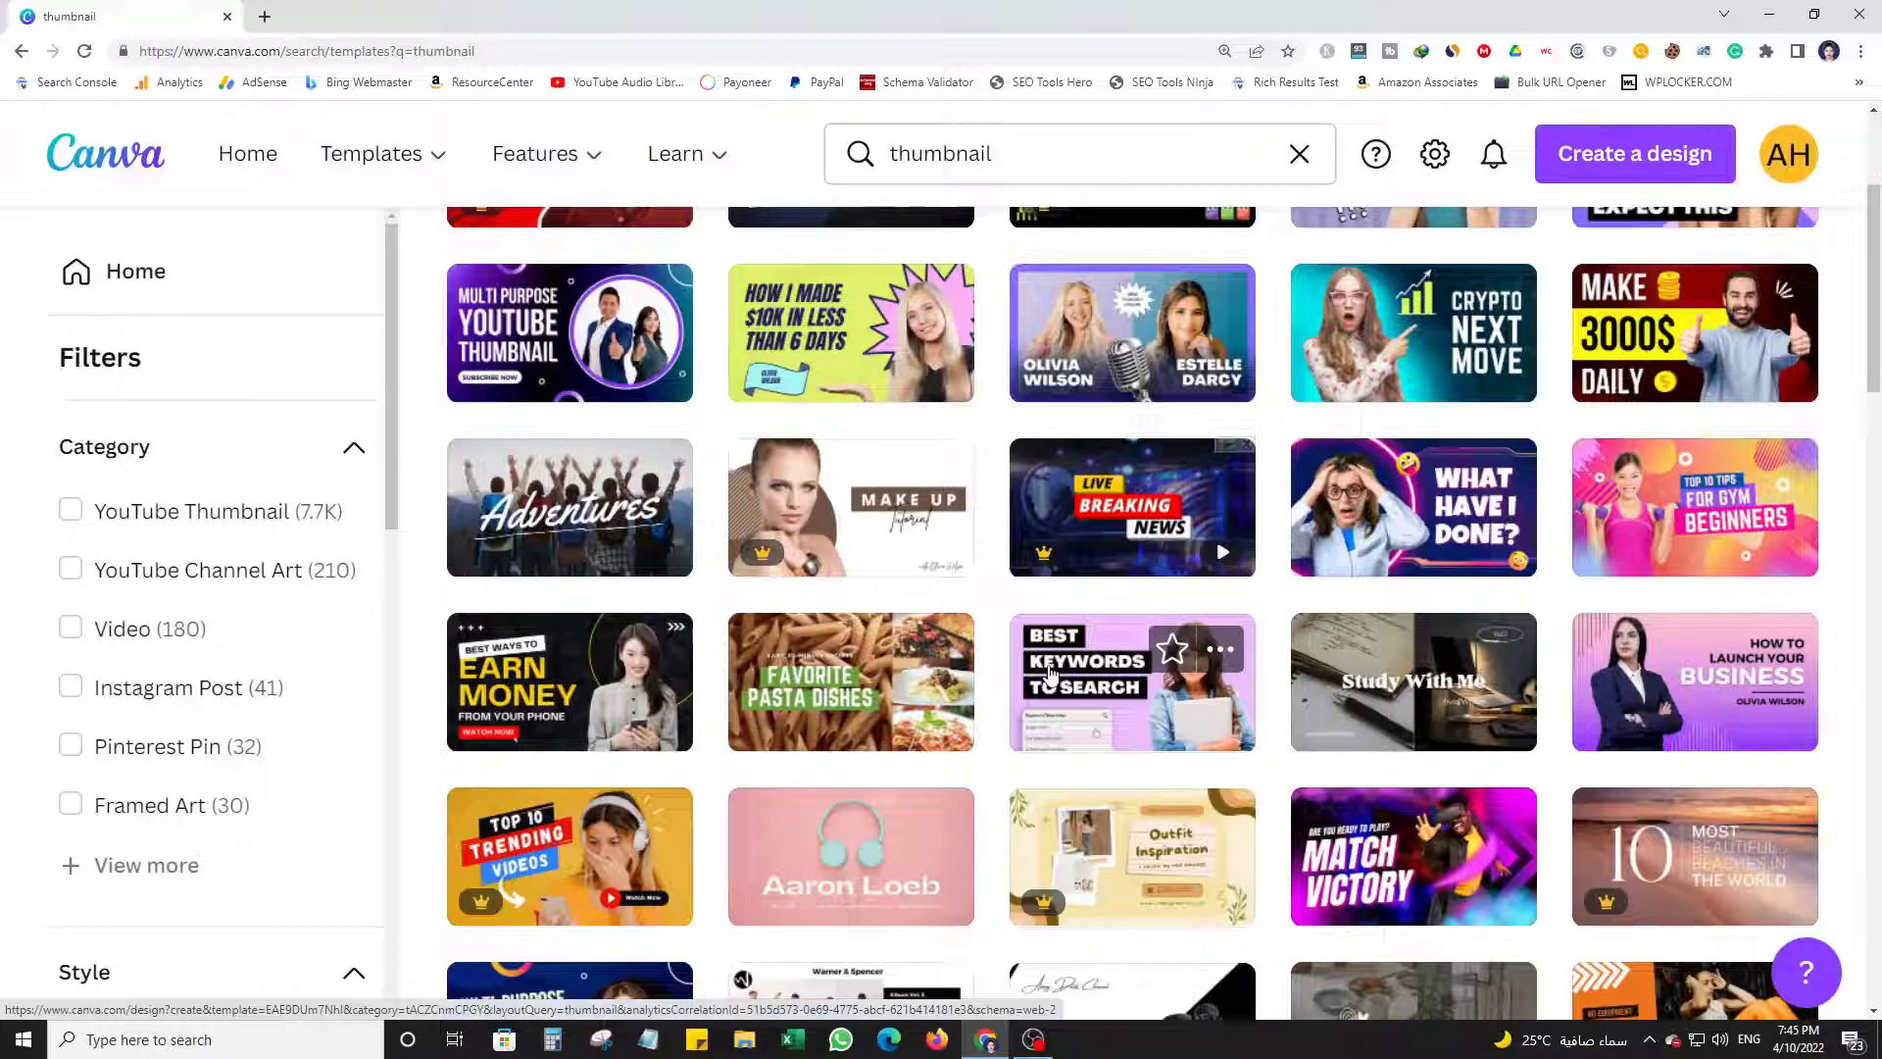
scroll(1048, 675, down, 4)
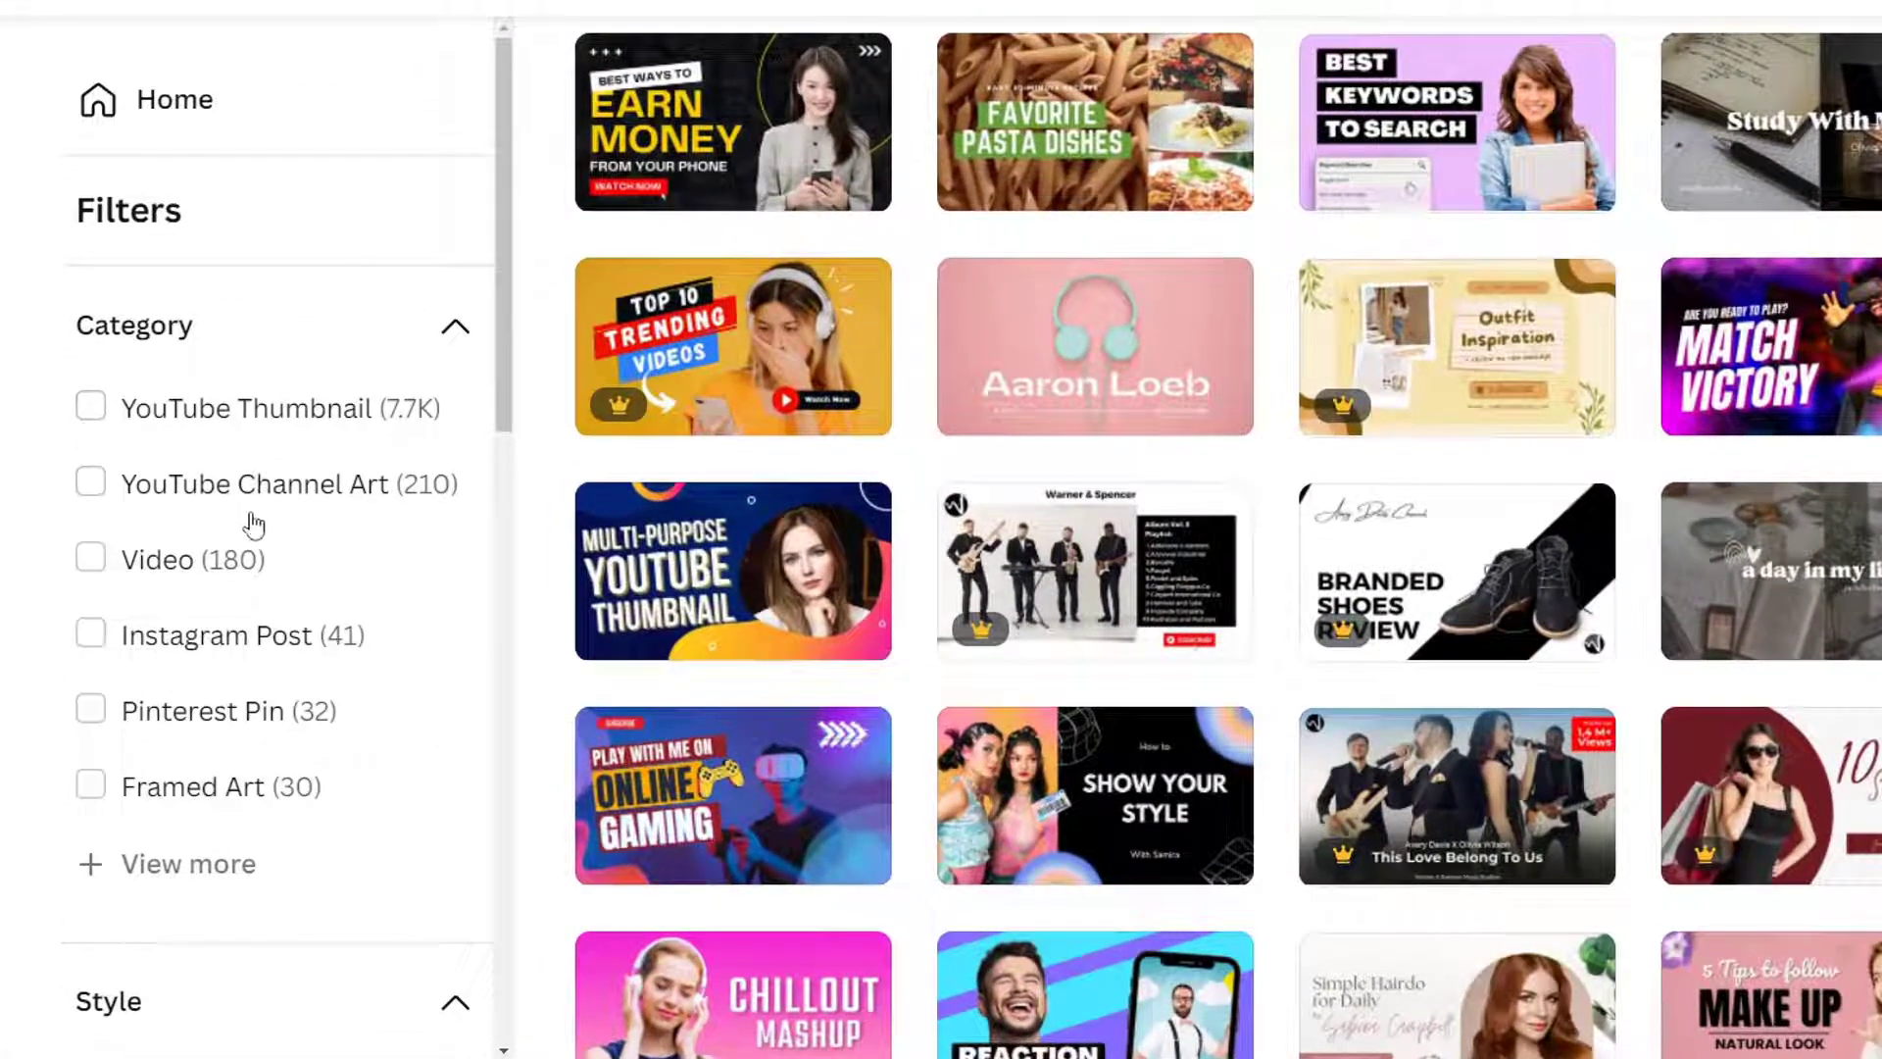
scroll(373, 338, down, 3)
scroll(256, 327, down, 5)
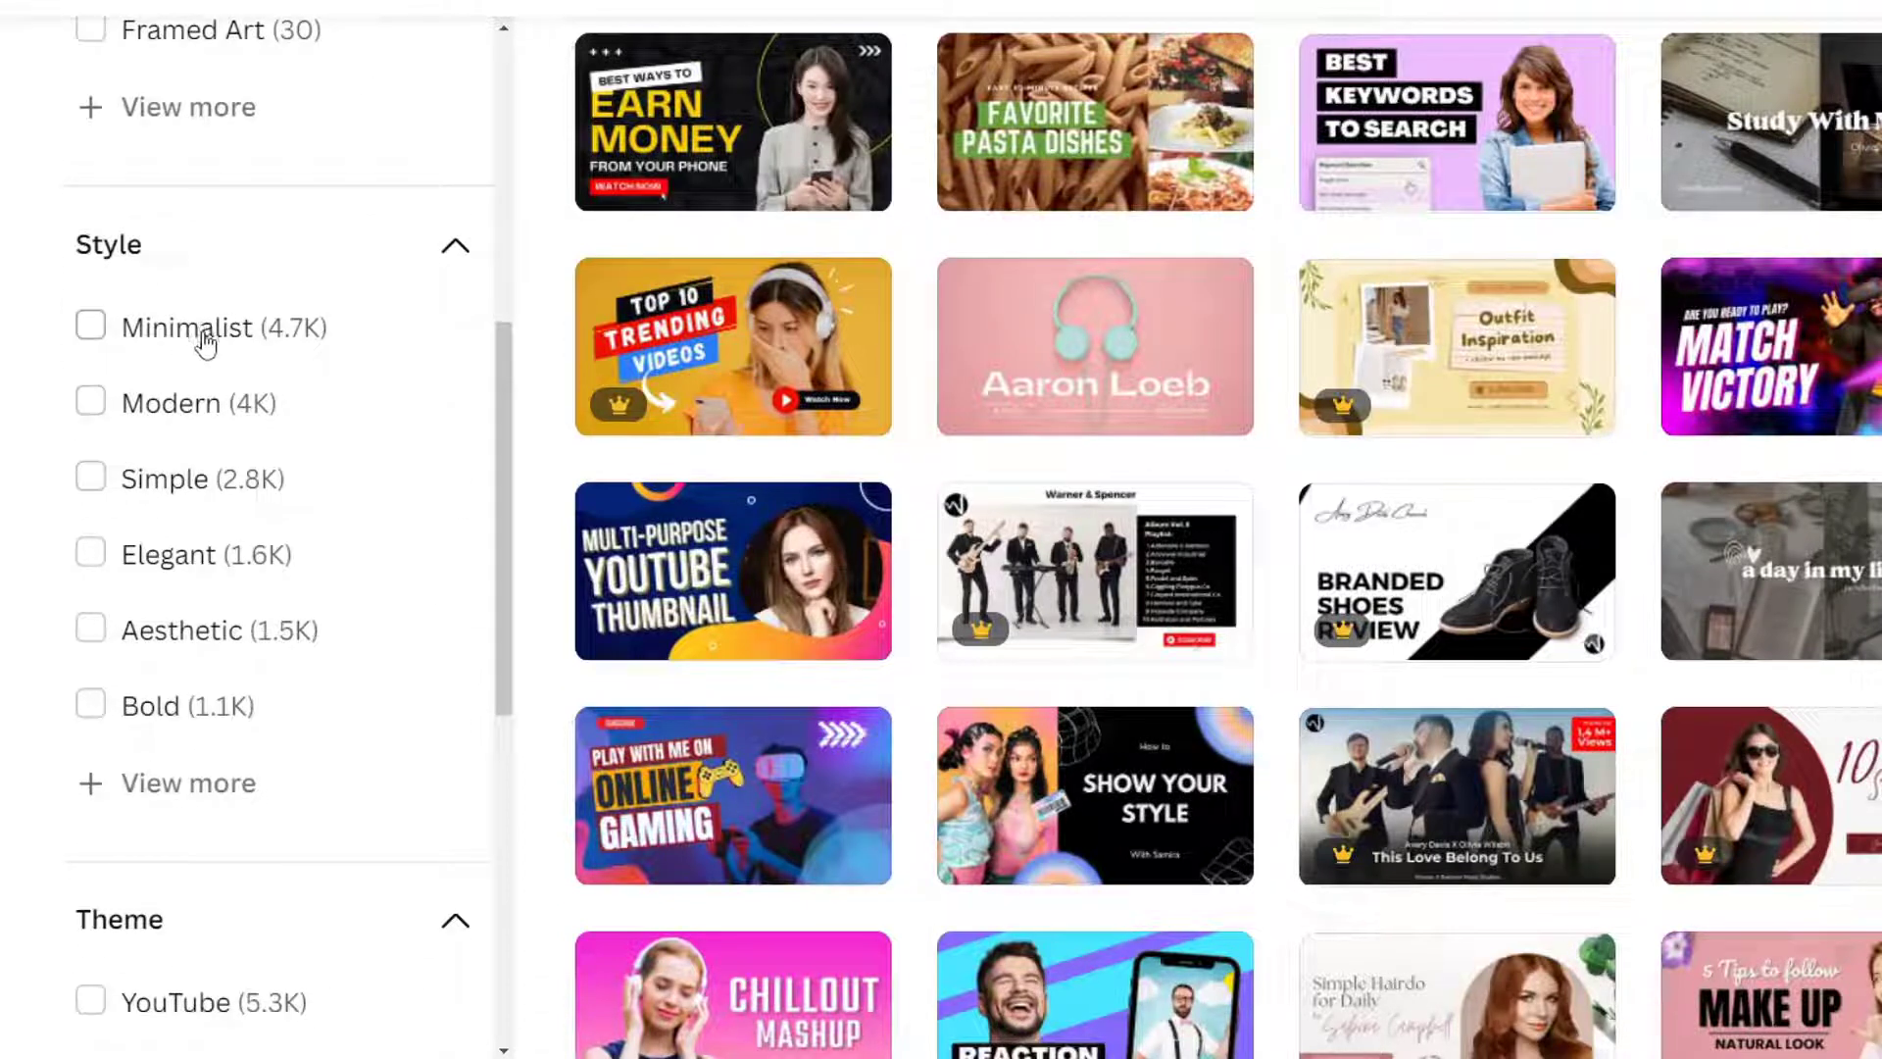
scroll(231, 366, down, 9)
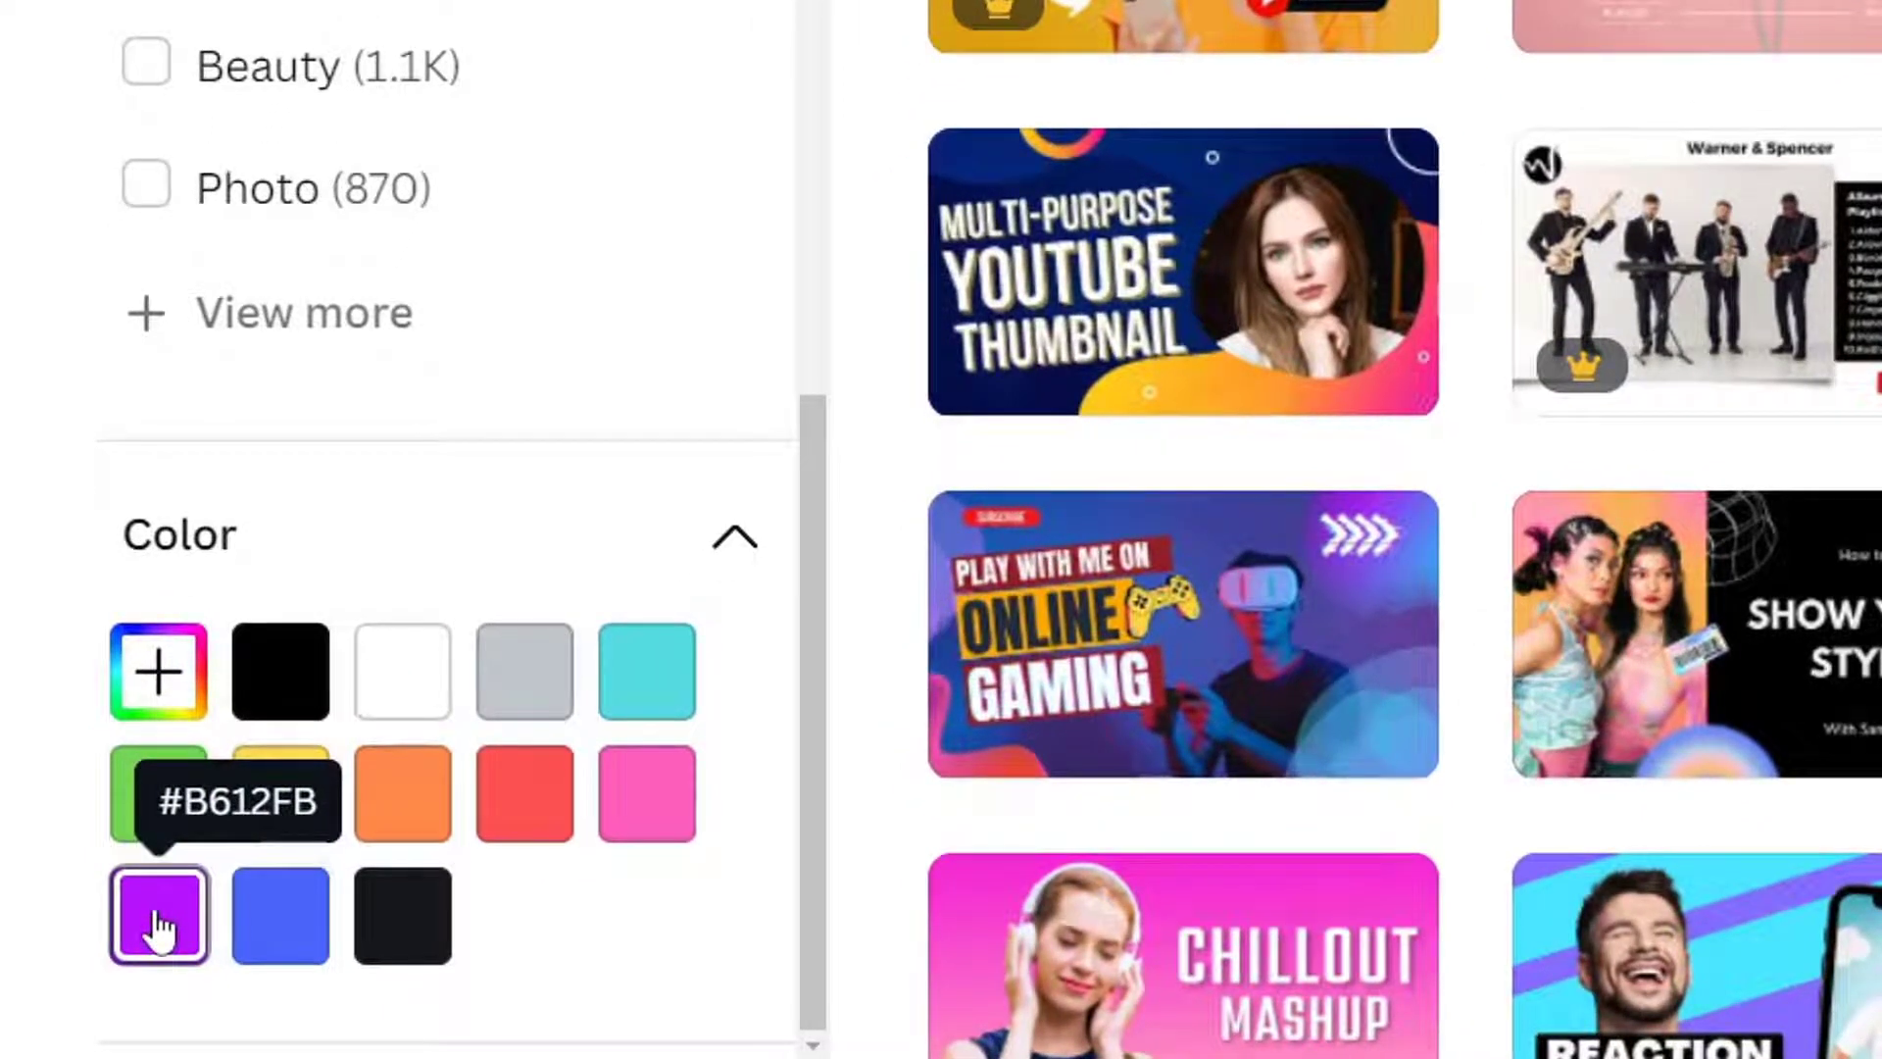
click(158, 926)
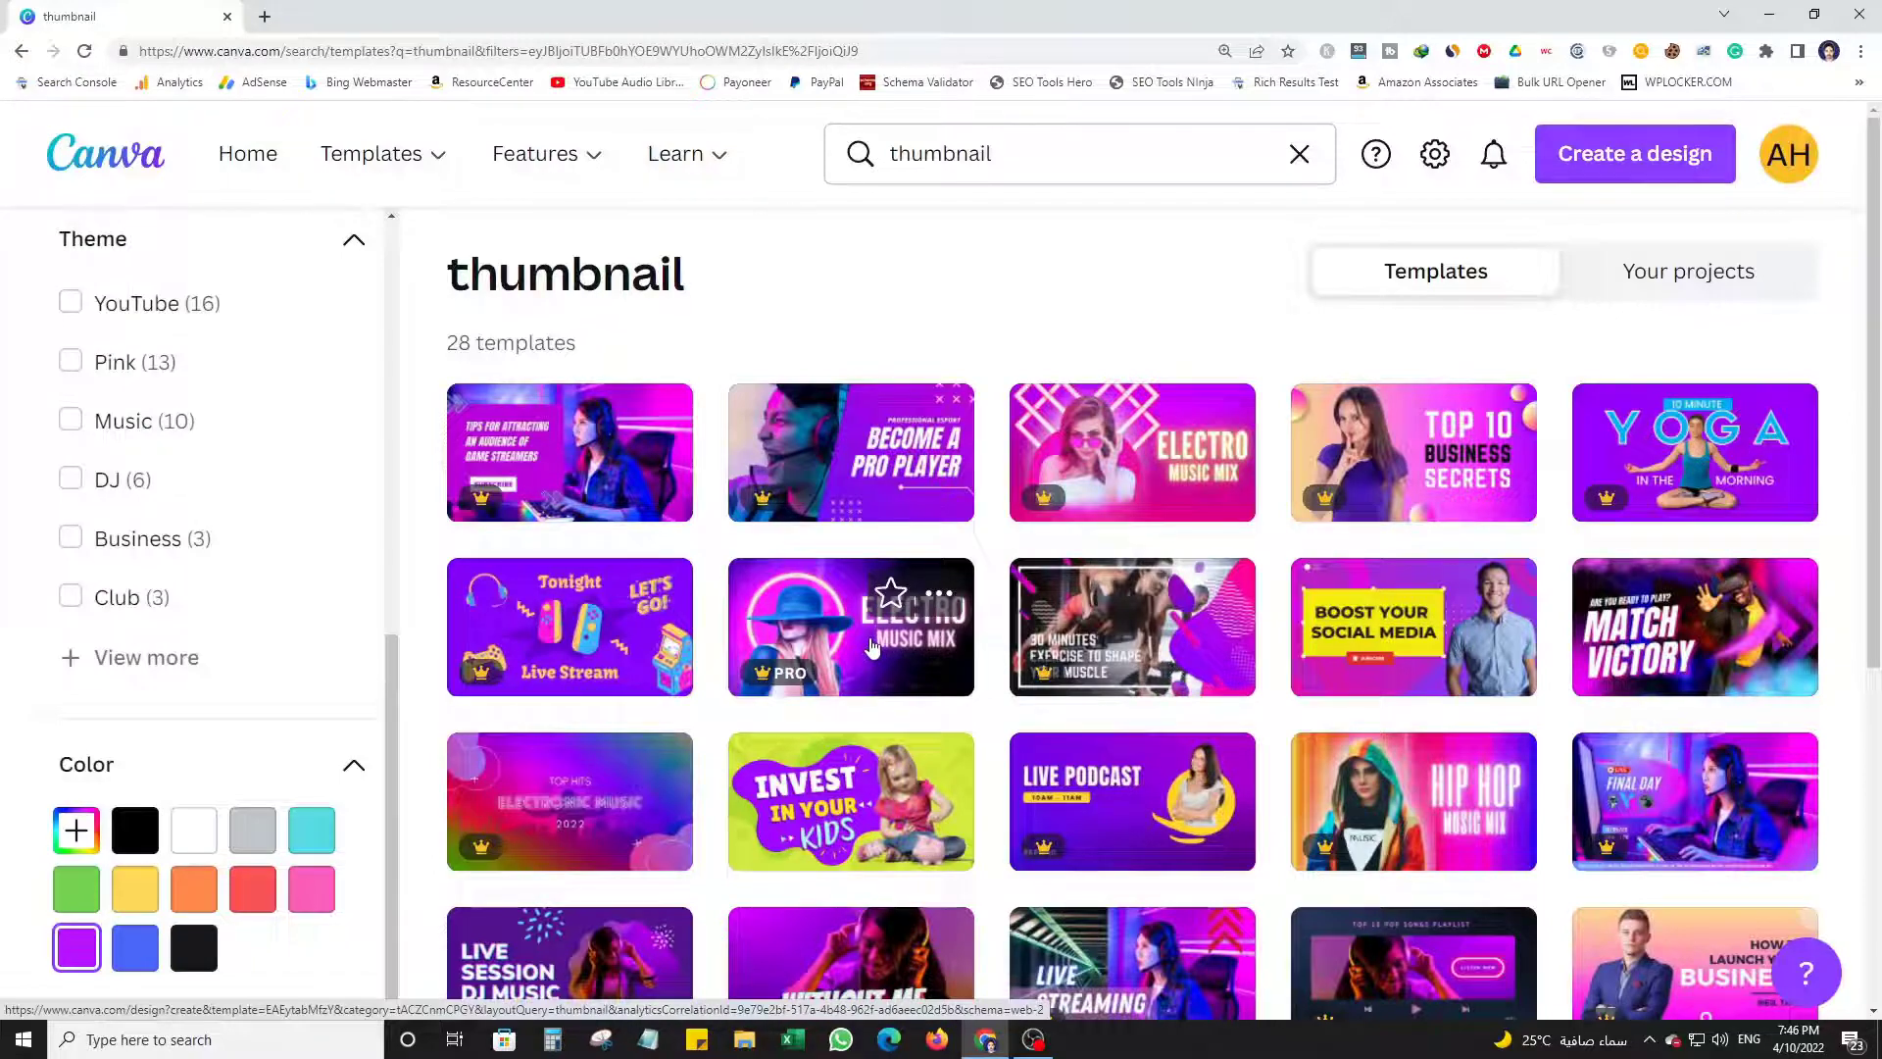
Open the "Boost Your Social Media" template in a new browser tab.
scroll(980, 617, down, 4)
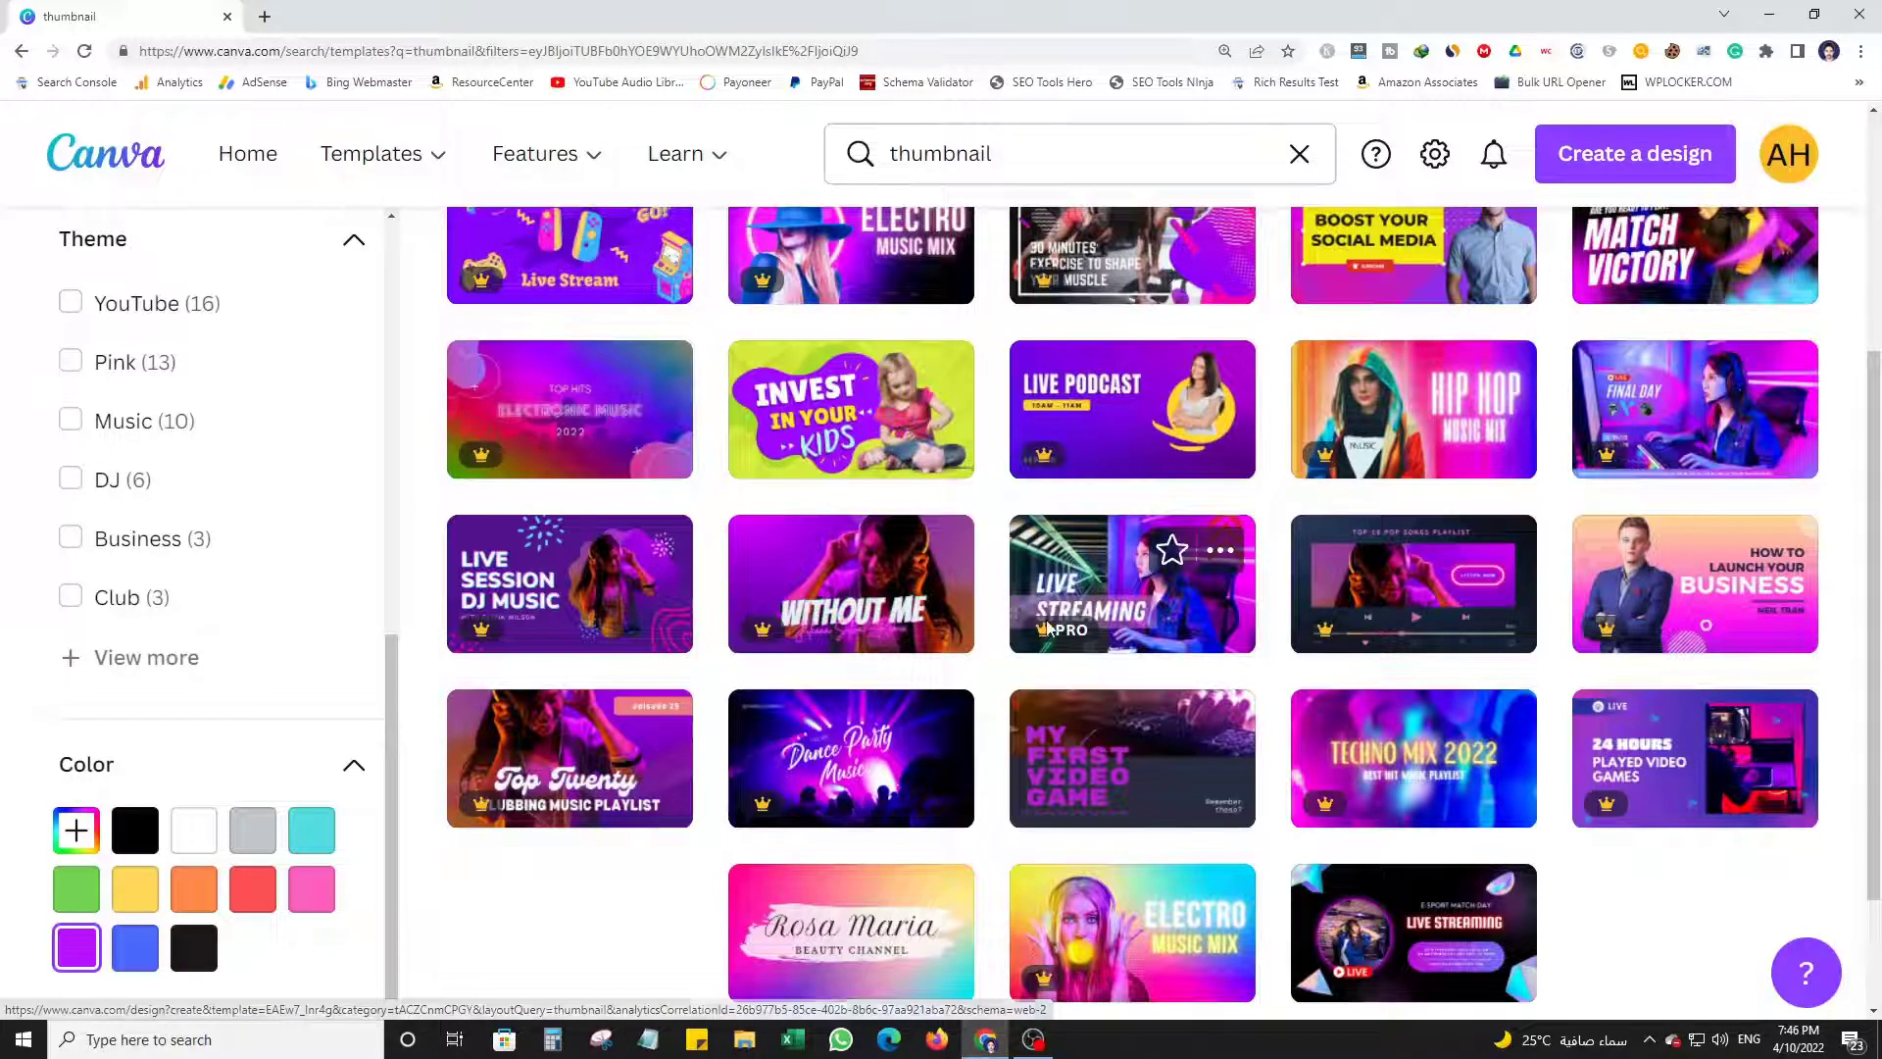
scroll(997, 622, up, 1)
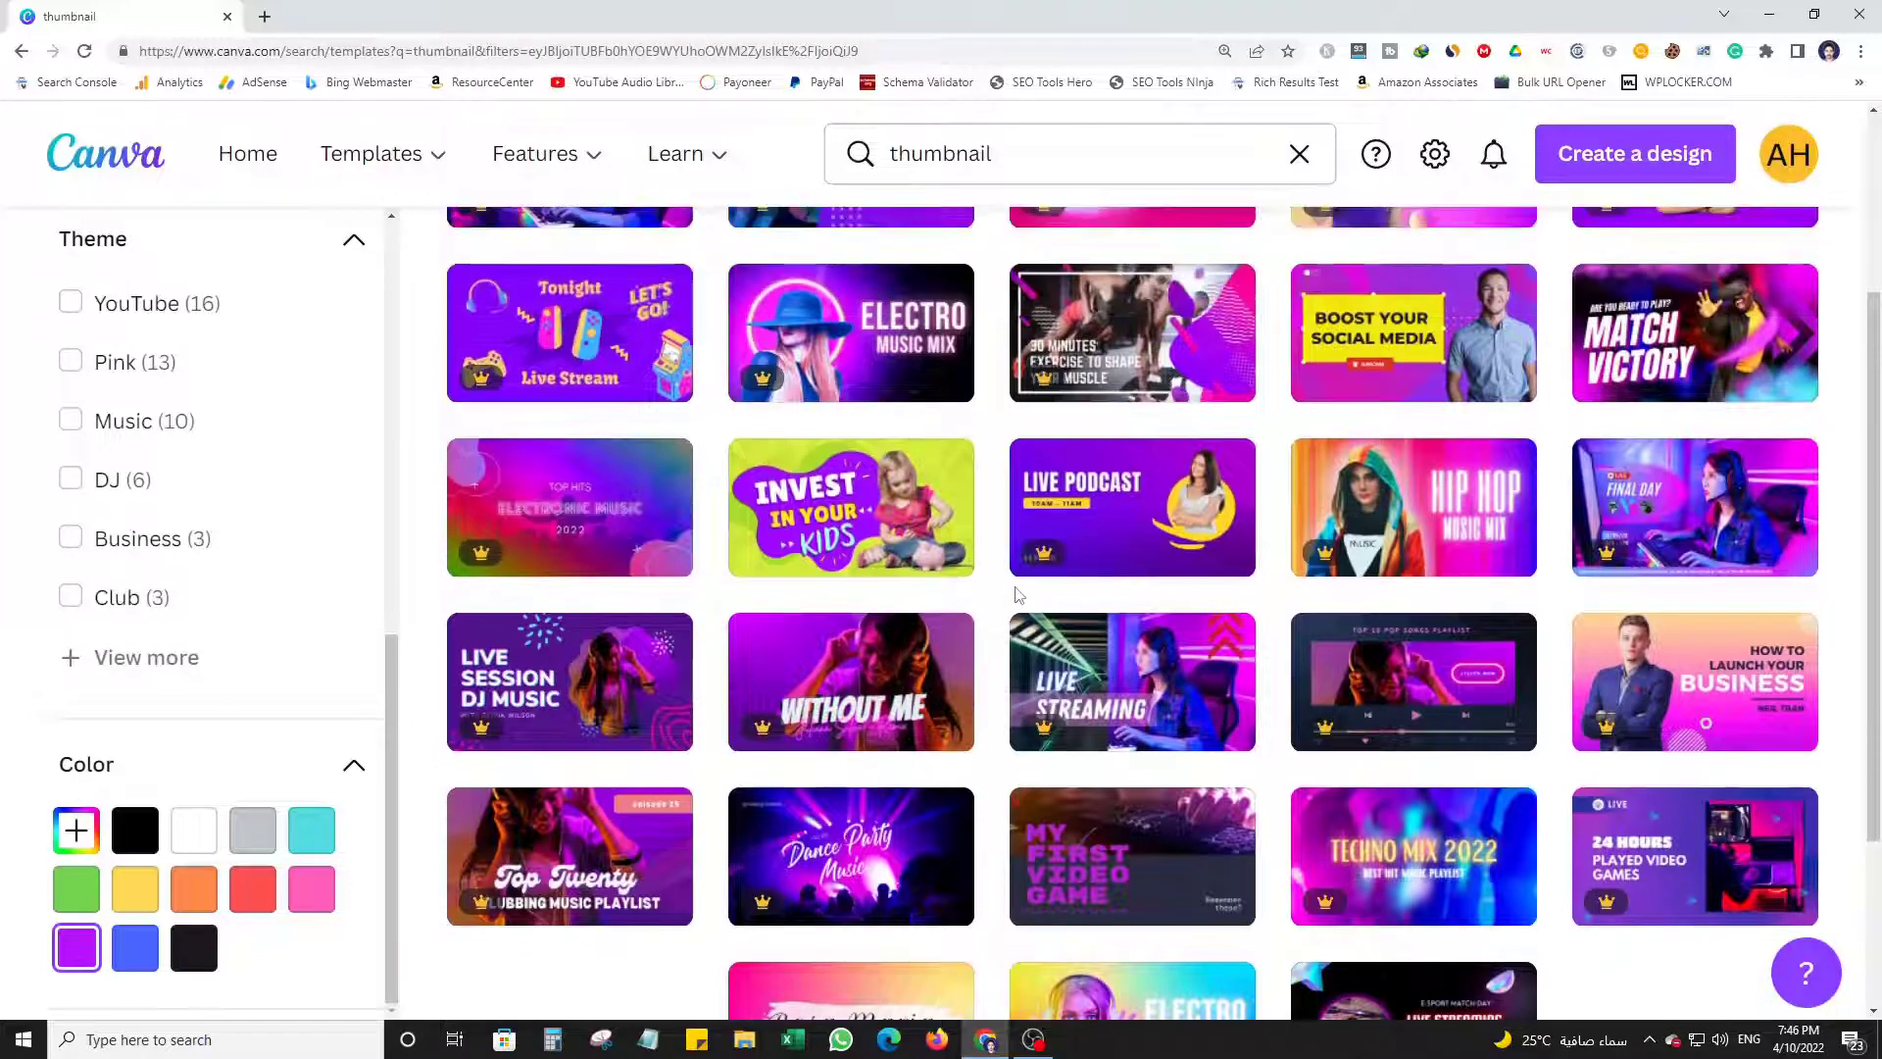
scroll(1017, 593, up, 2)
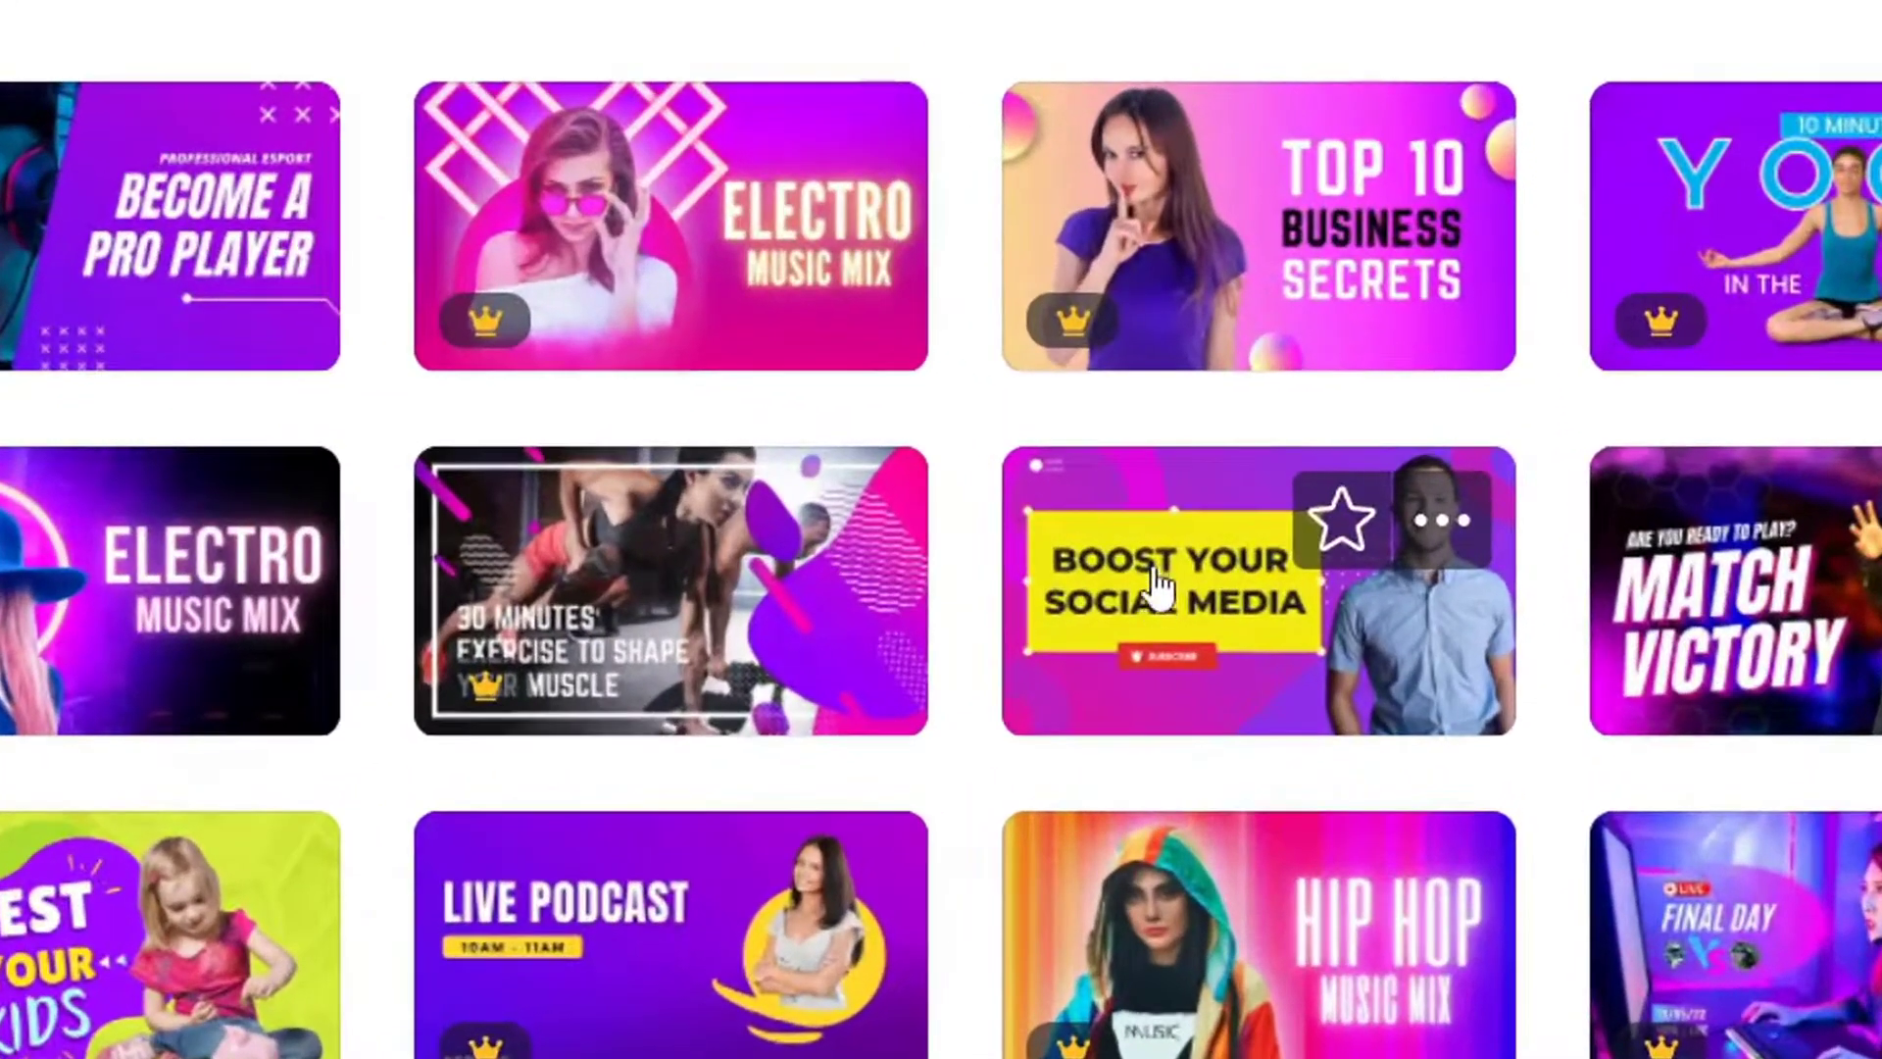
right_click(1355, 519)
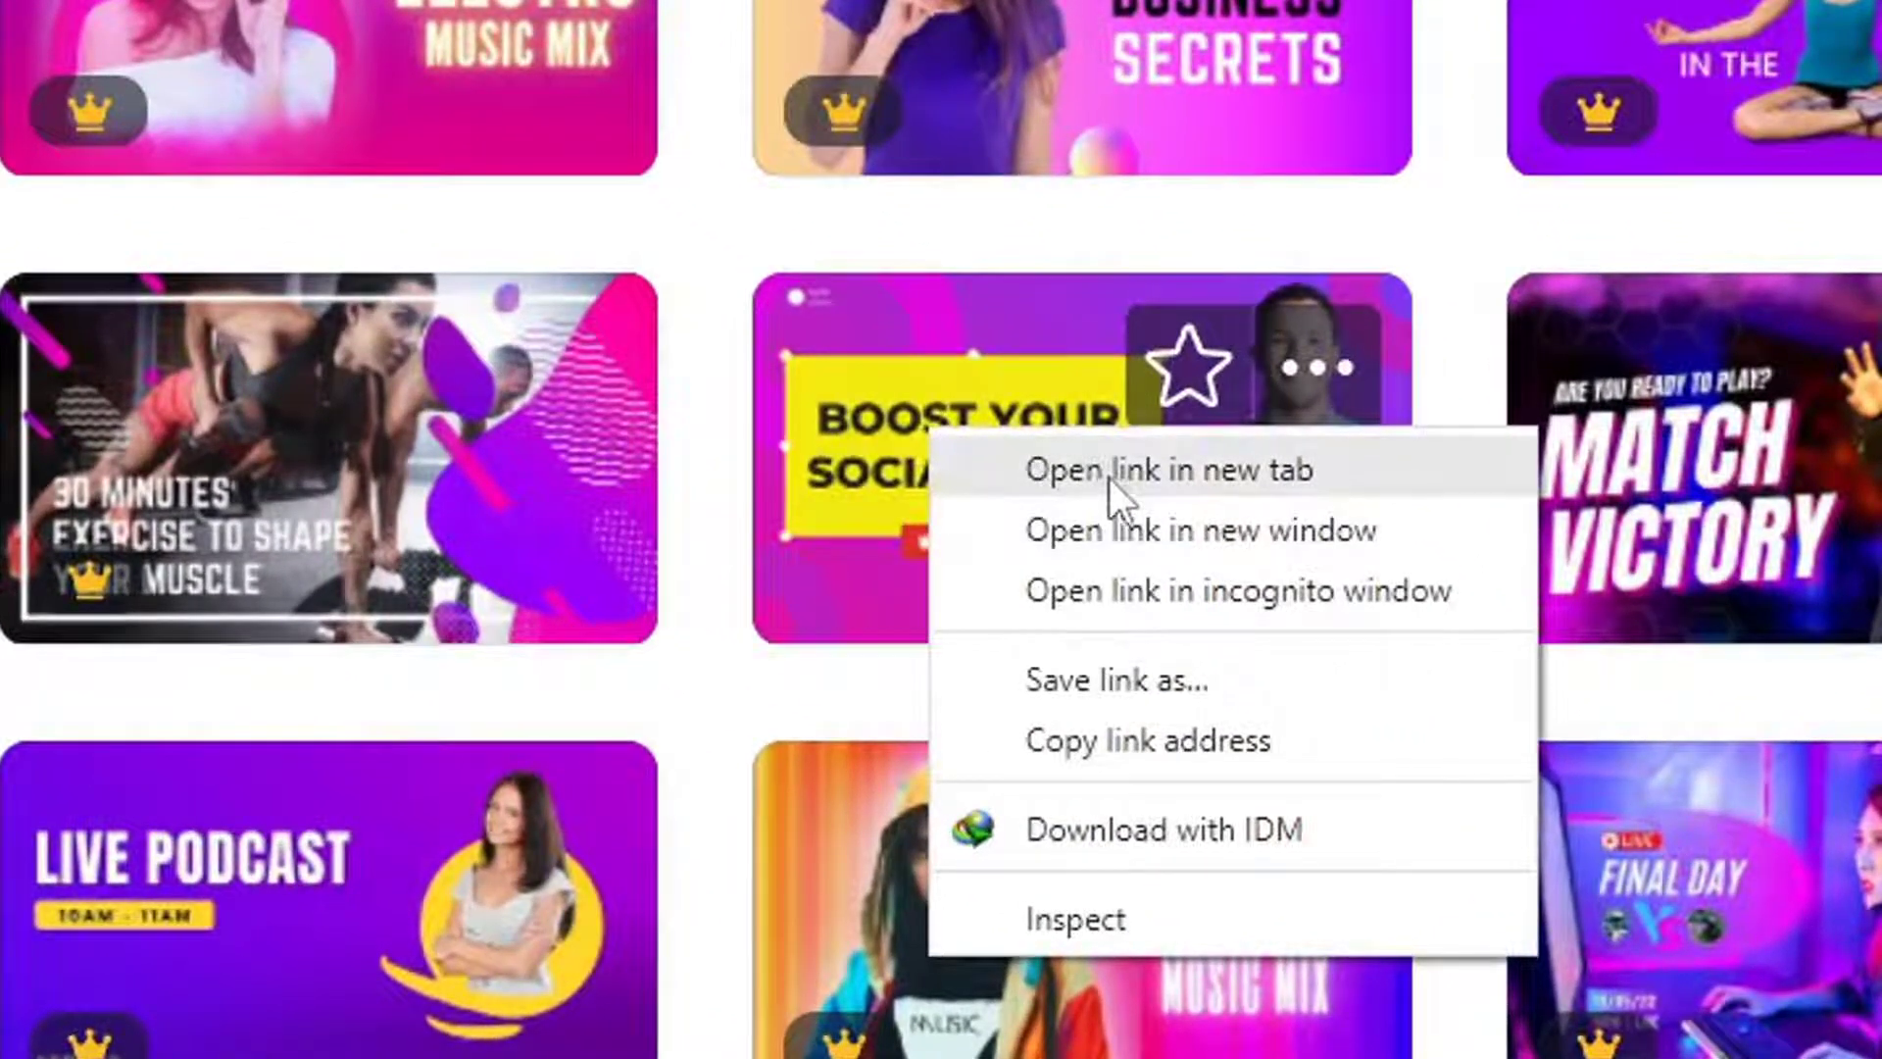
click(1110, 478)
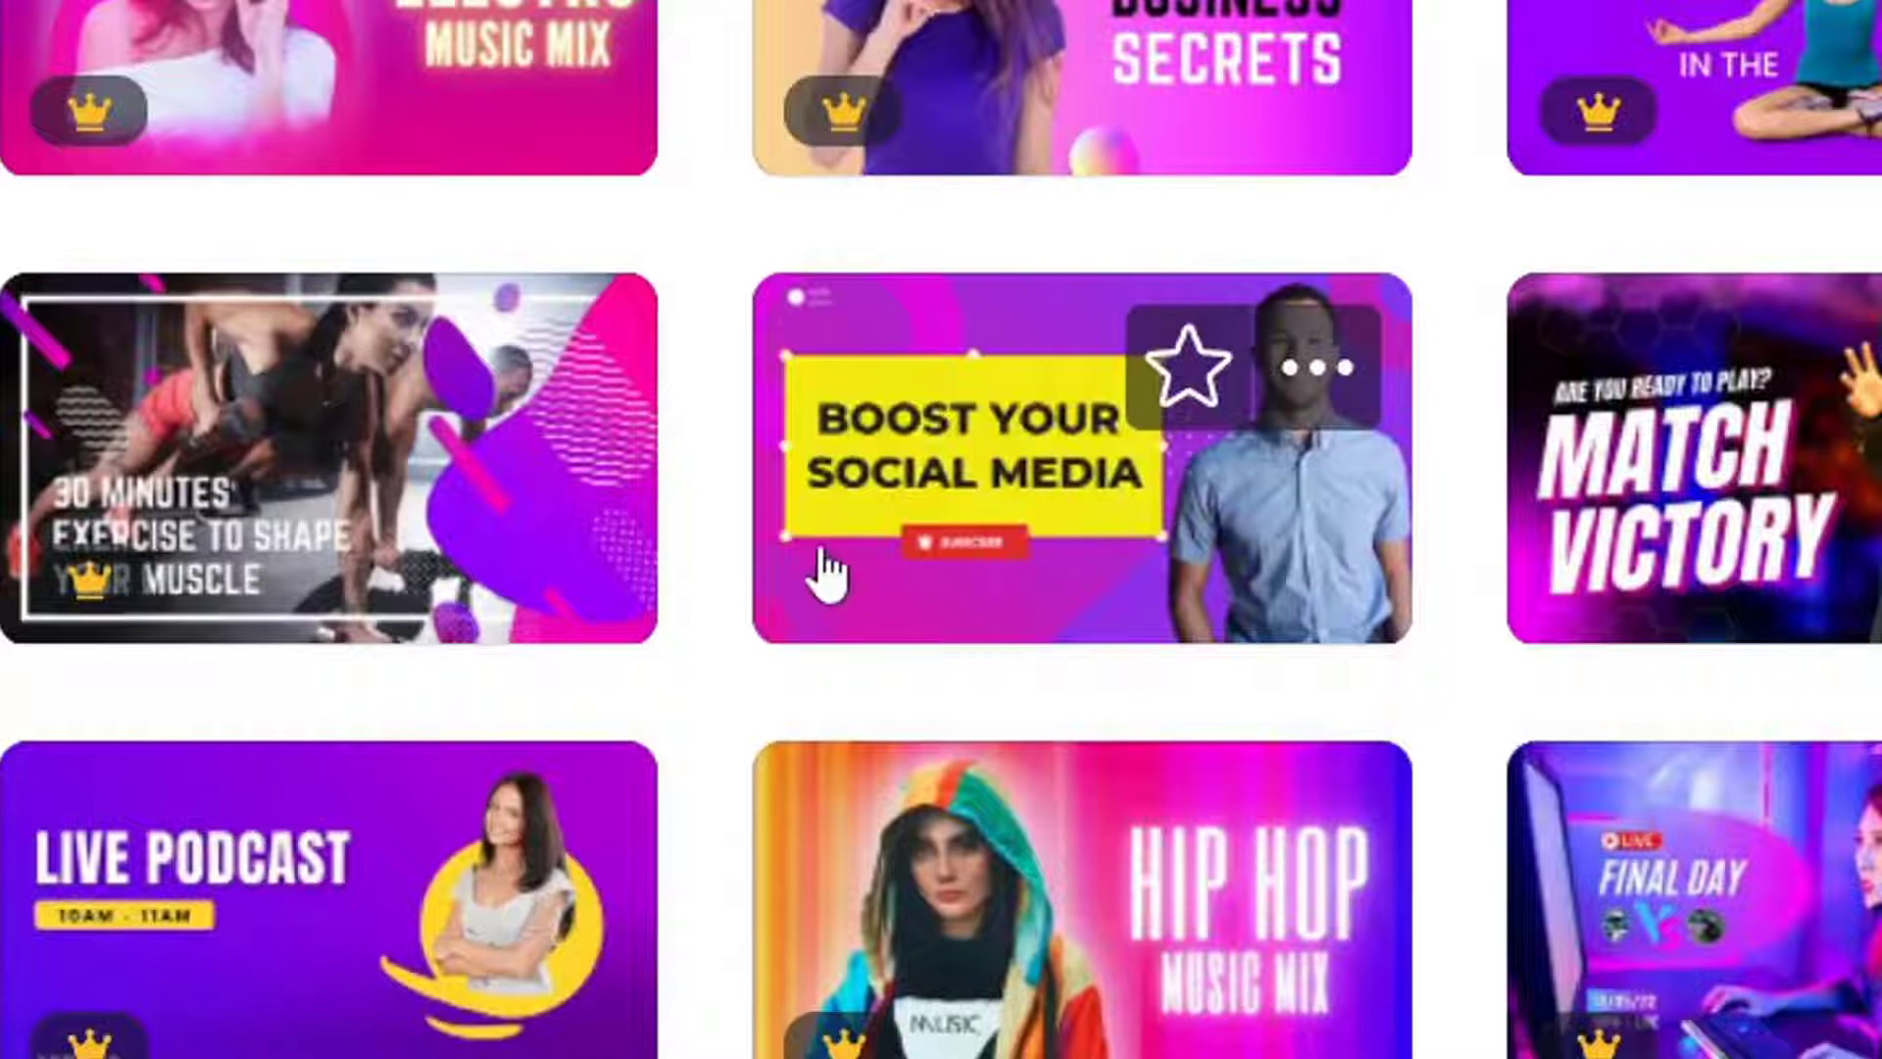
Open the "Live Session DJ Music" template in a new browser tab.
scroll(824, 567, down, 2)
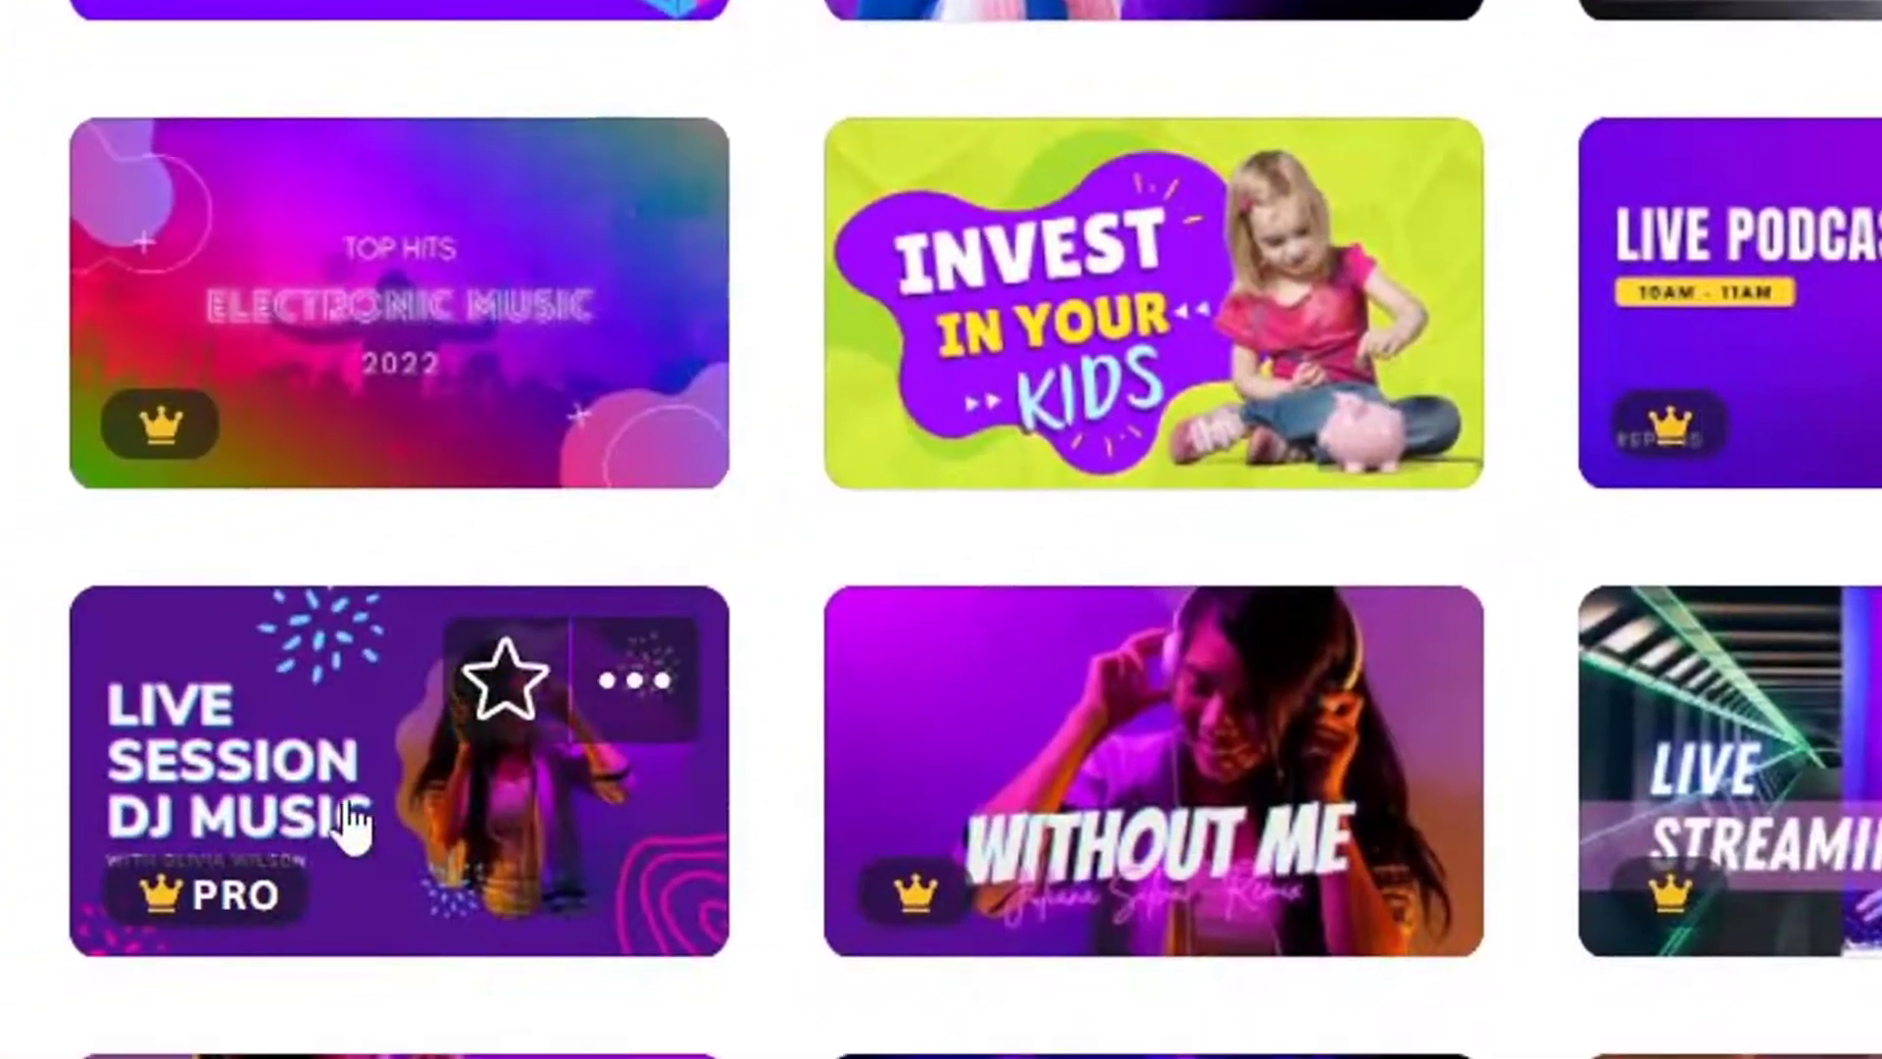
right_click(292, 774)
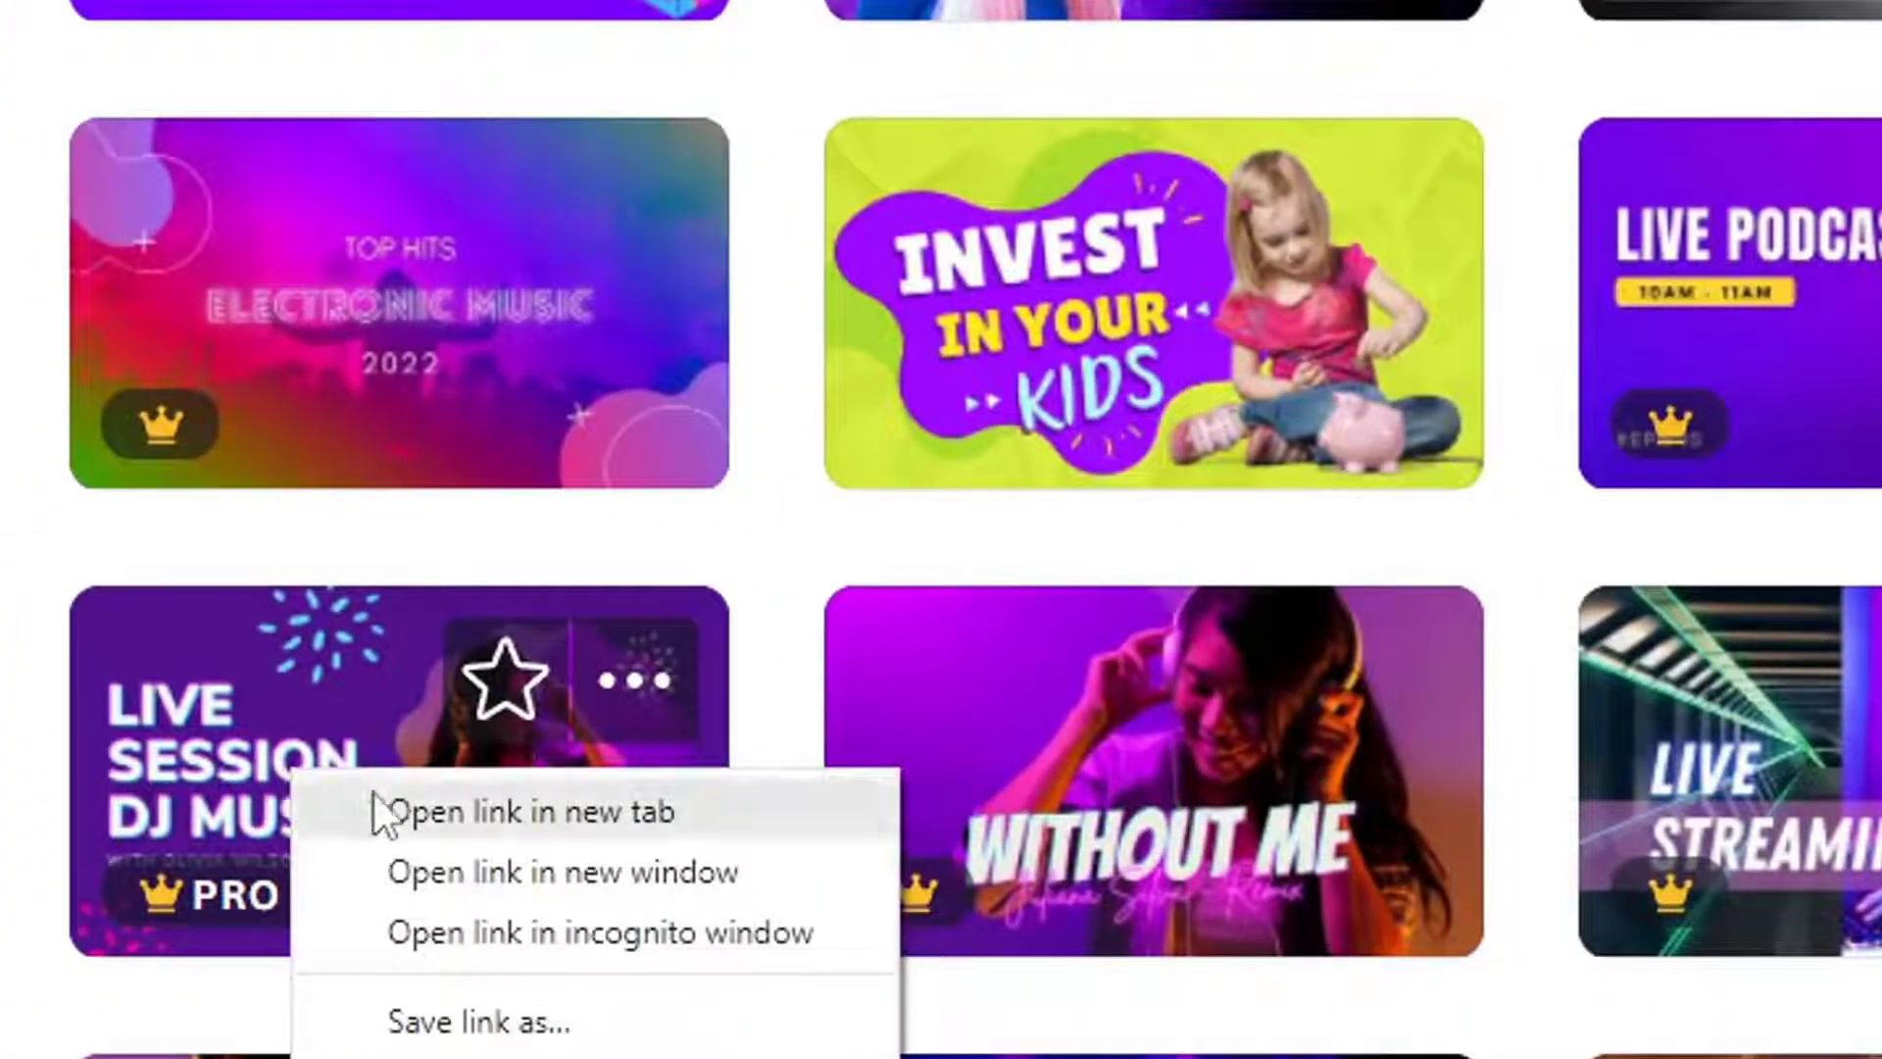
click(510, 815)
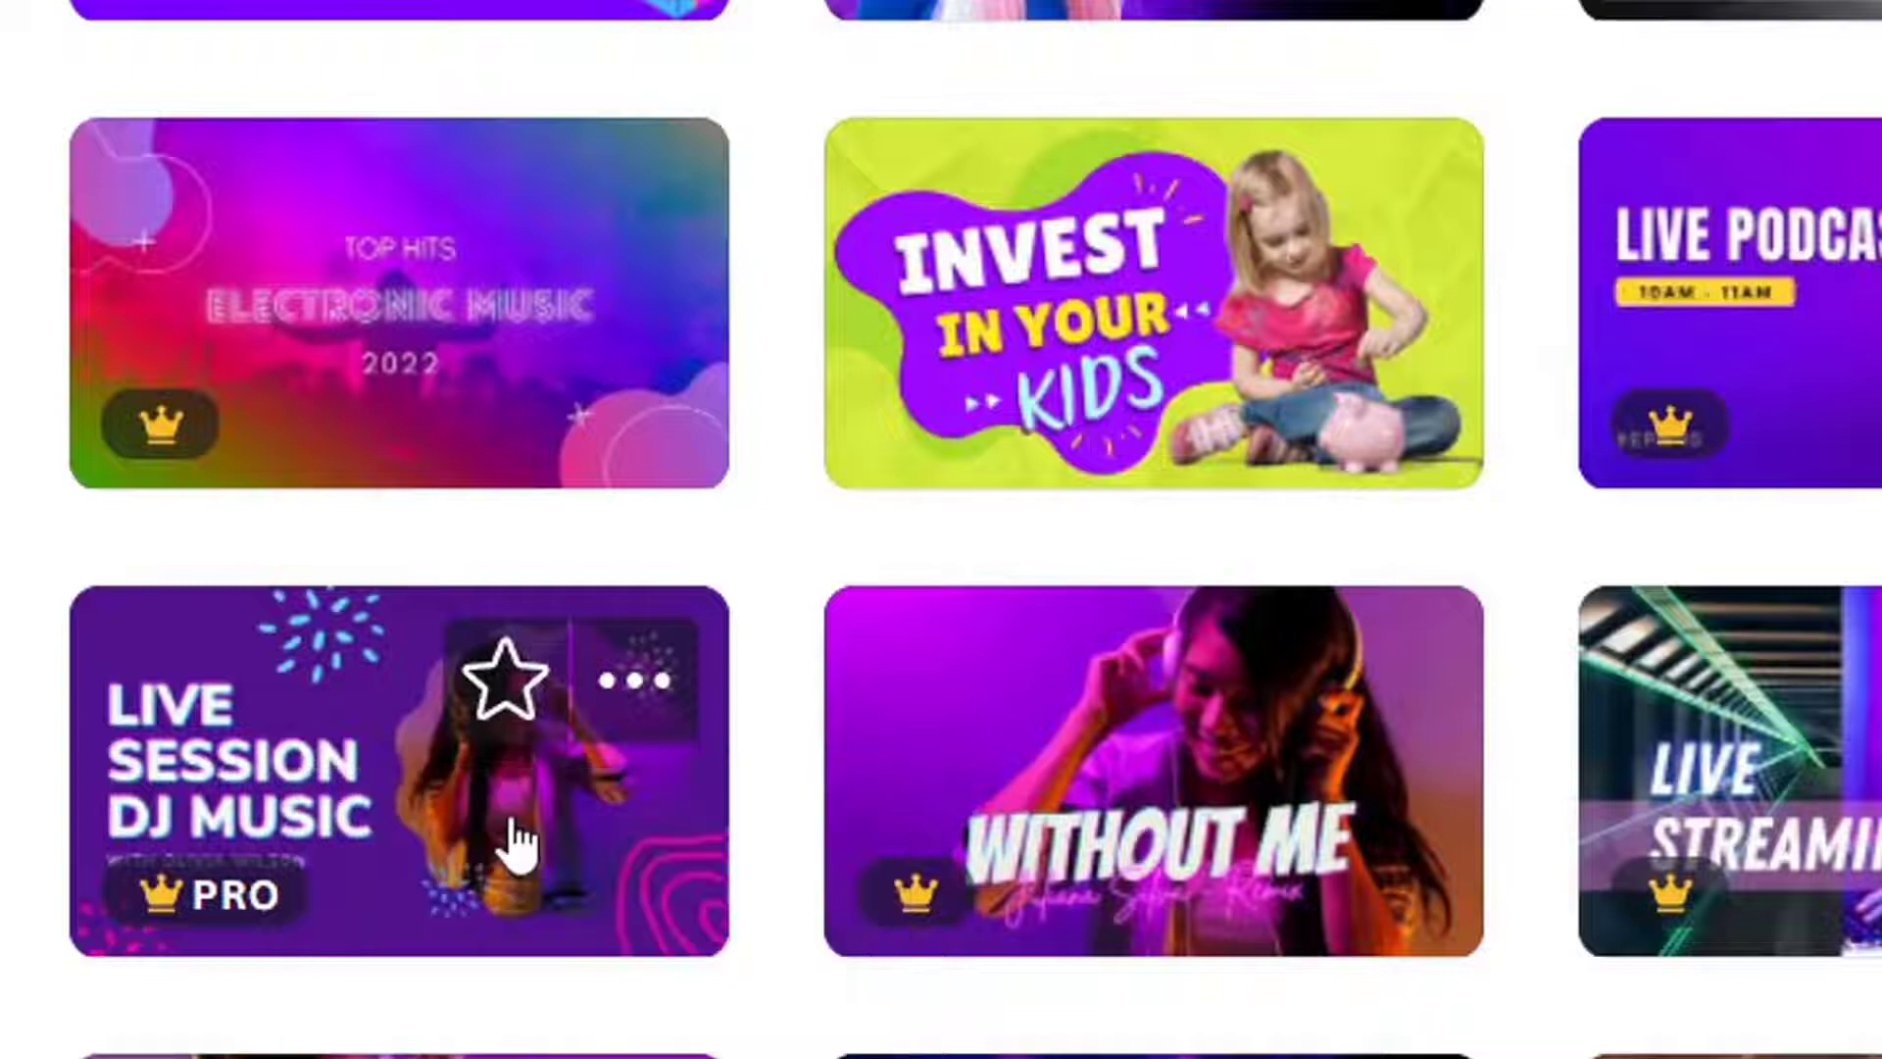
Open the "Become a Pro Player" template in a new browser tab.
scroll(1598, 588, down, 2)
scroll(1608, 607, down, 1)
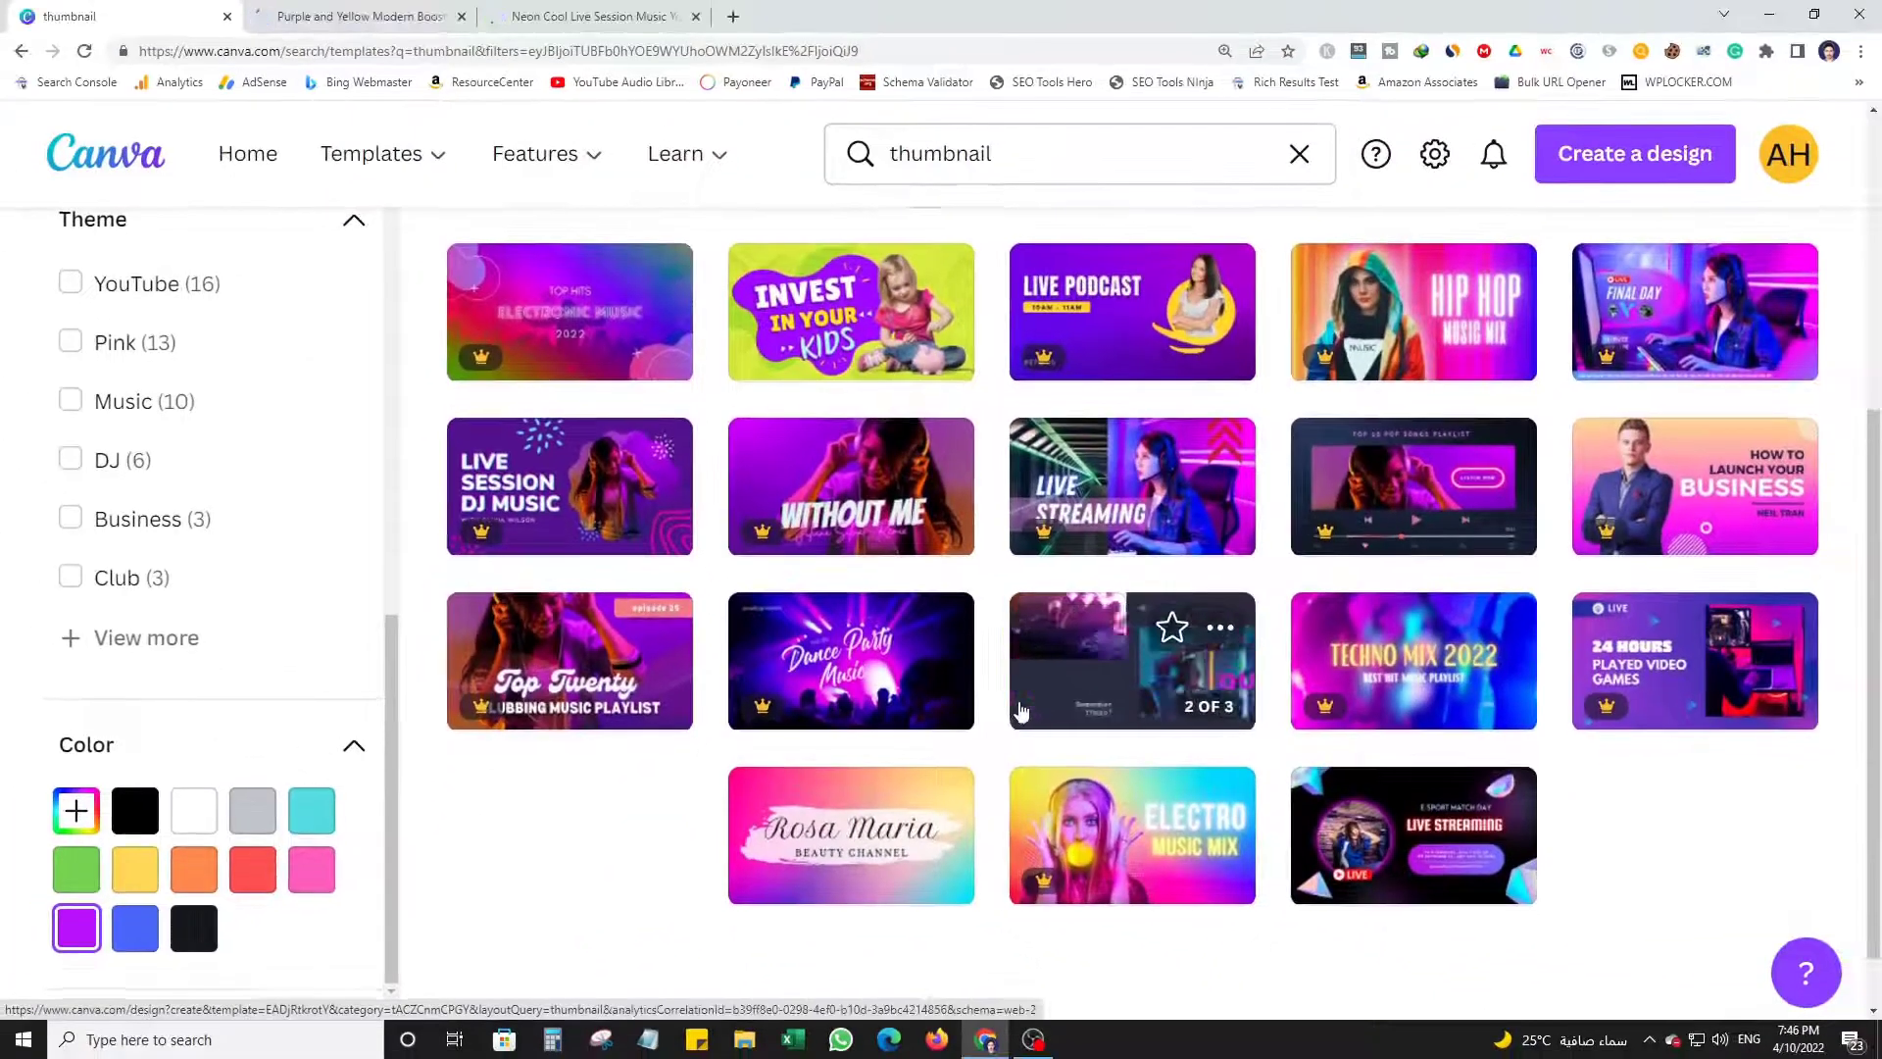
scroll(1020, 715, up, 4)
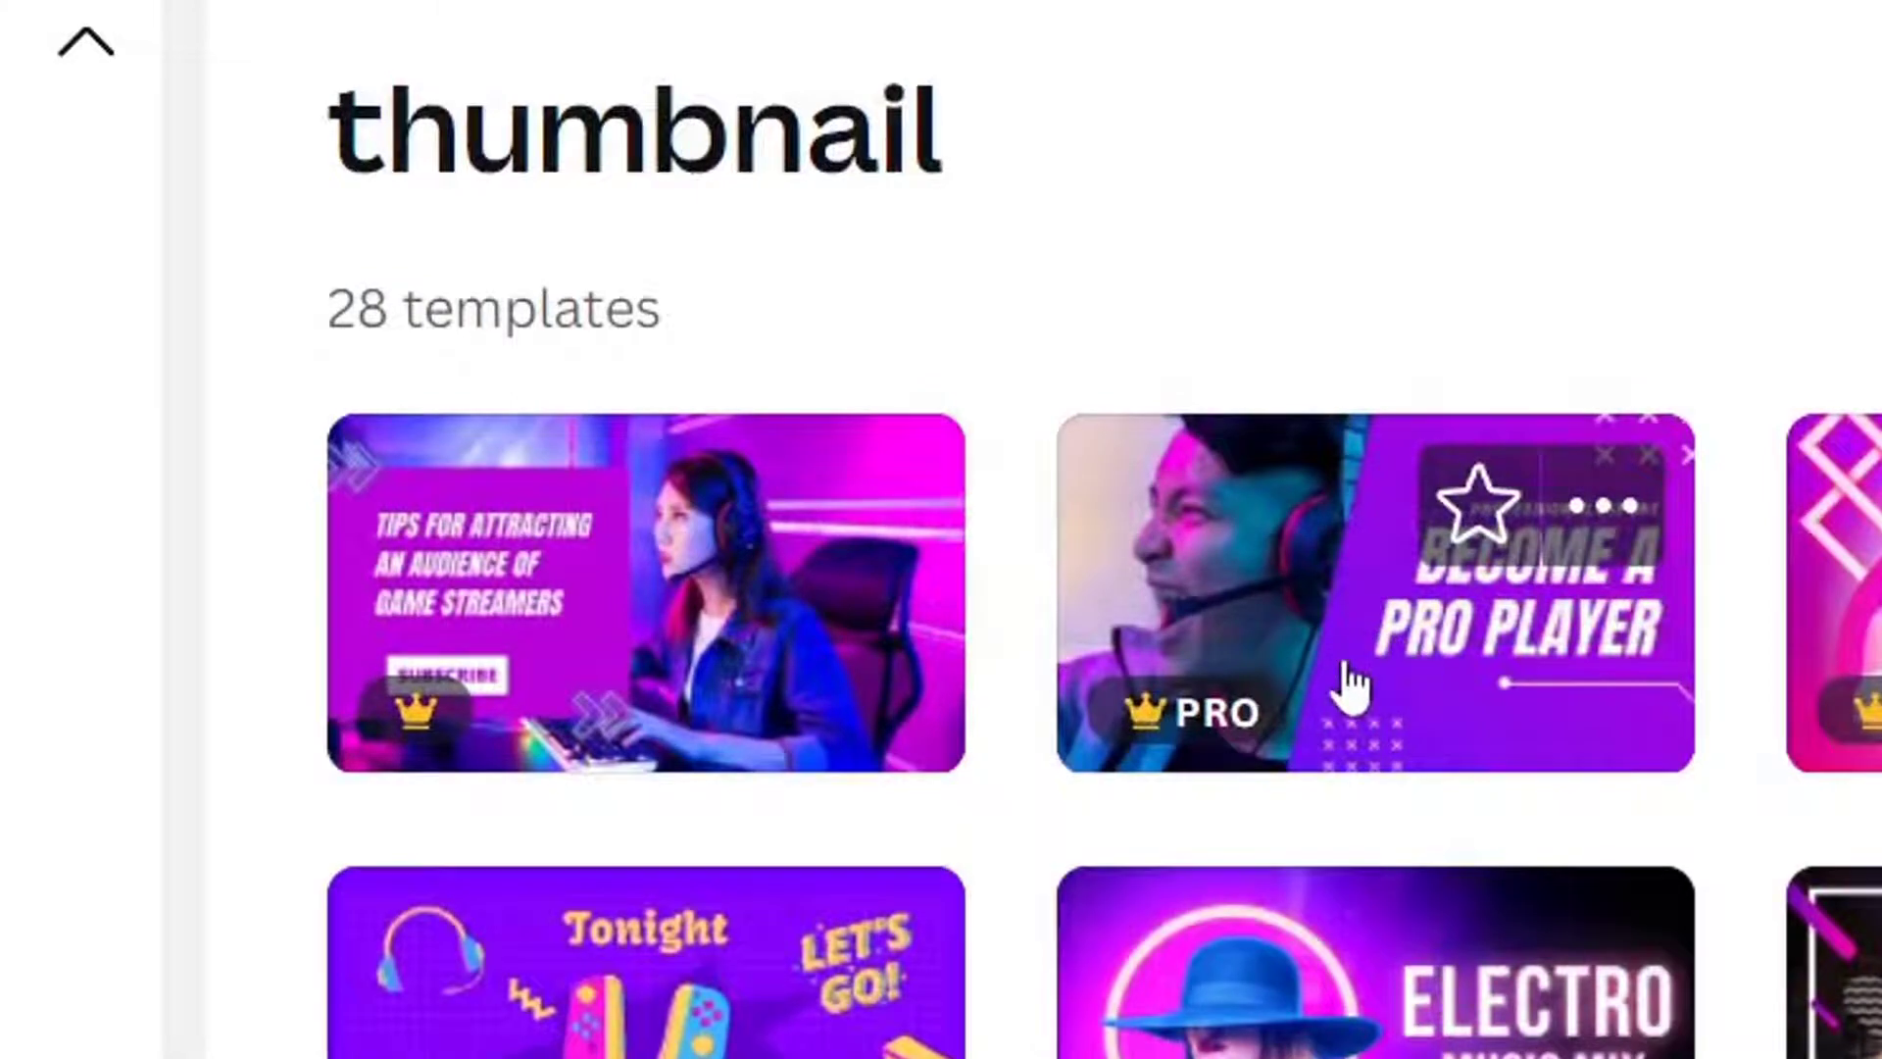
right_click(1384, 649)
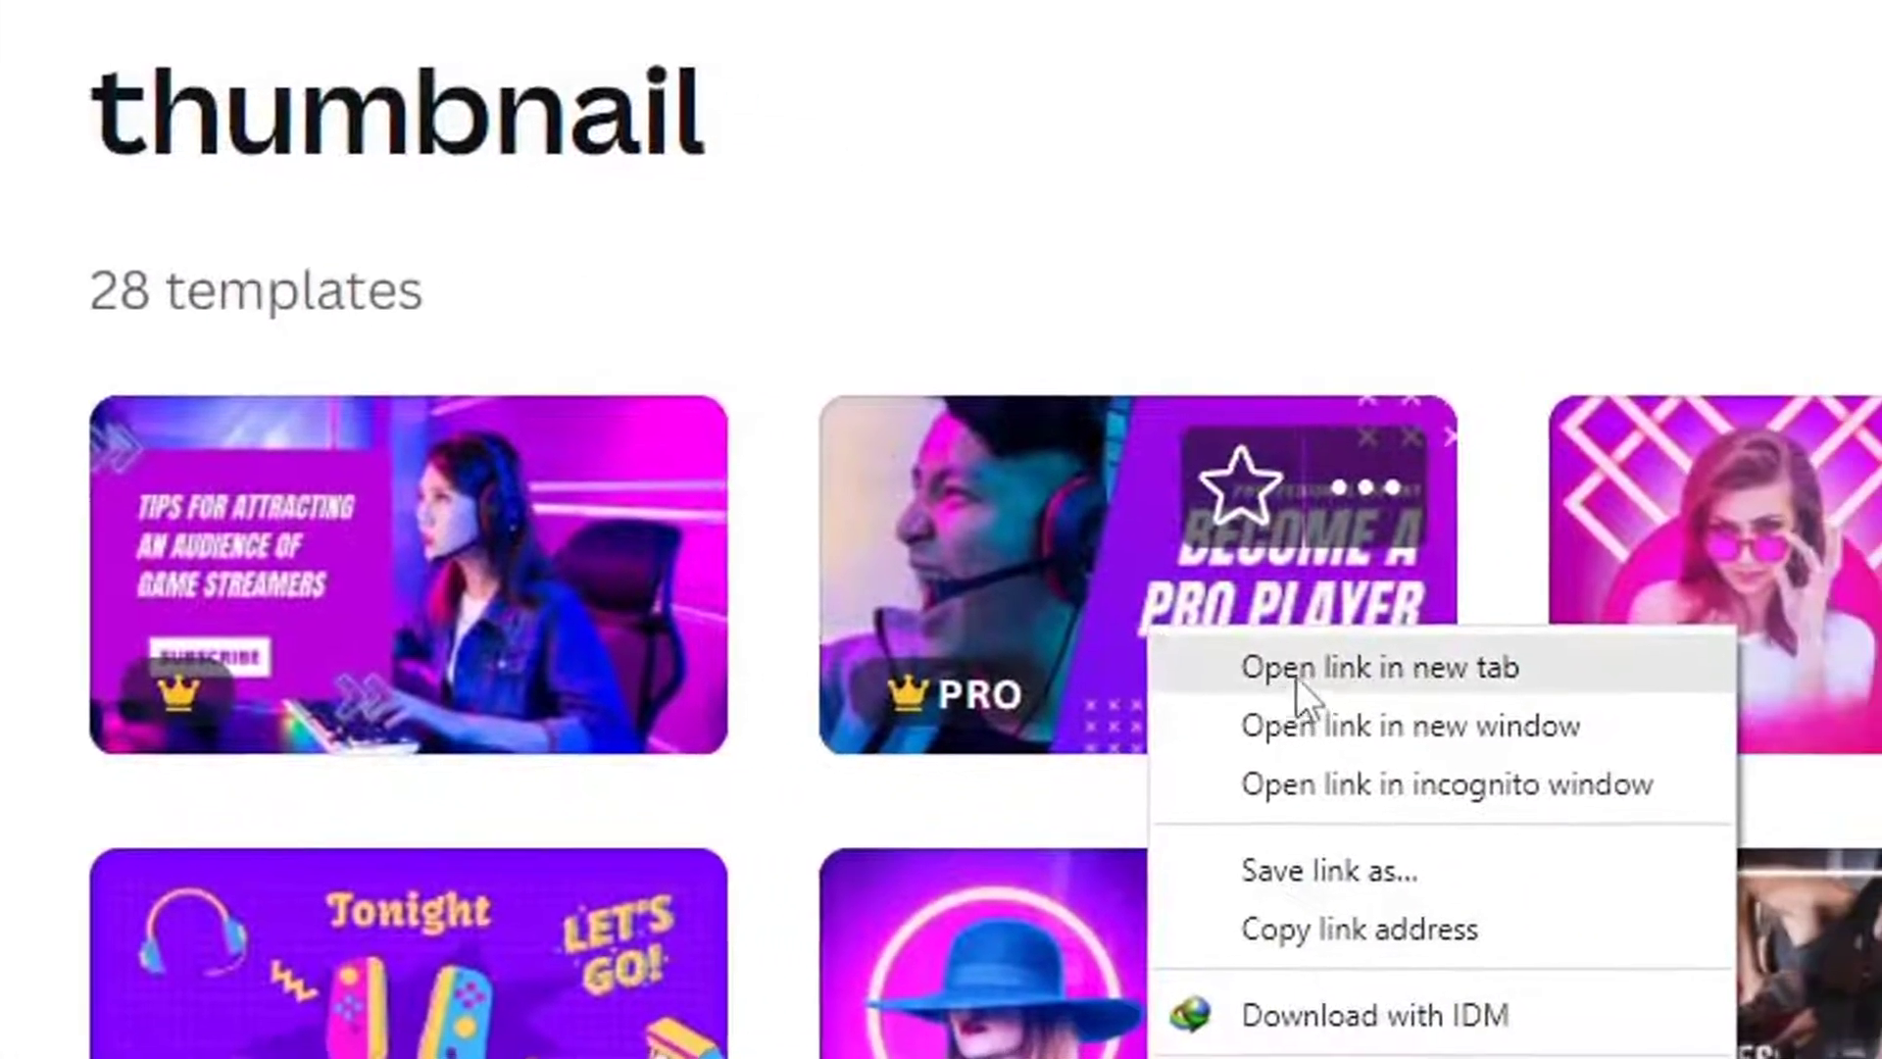
click(1297, 674)
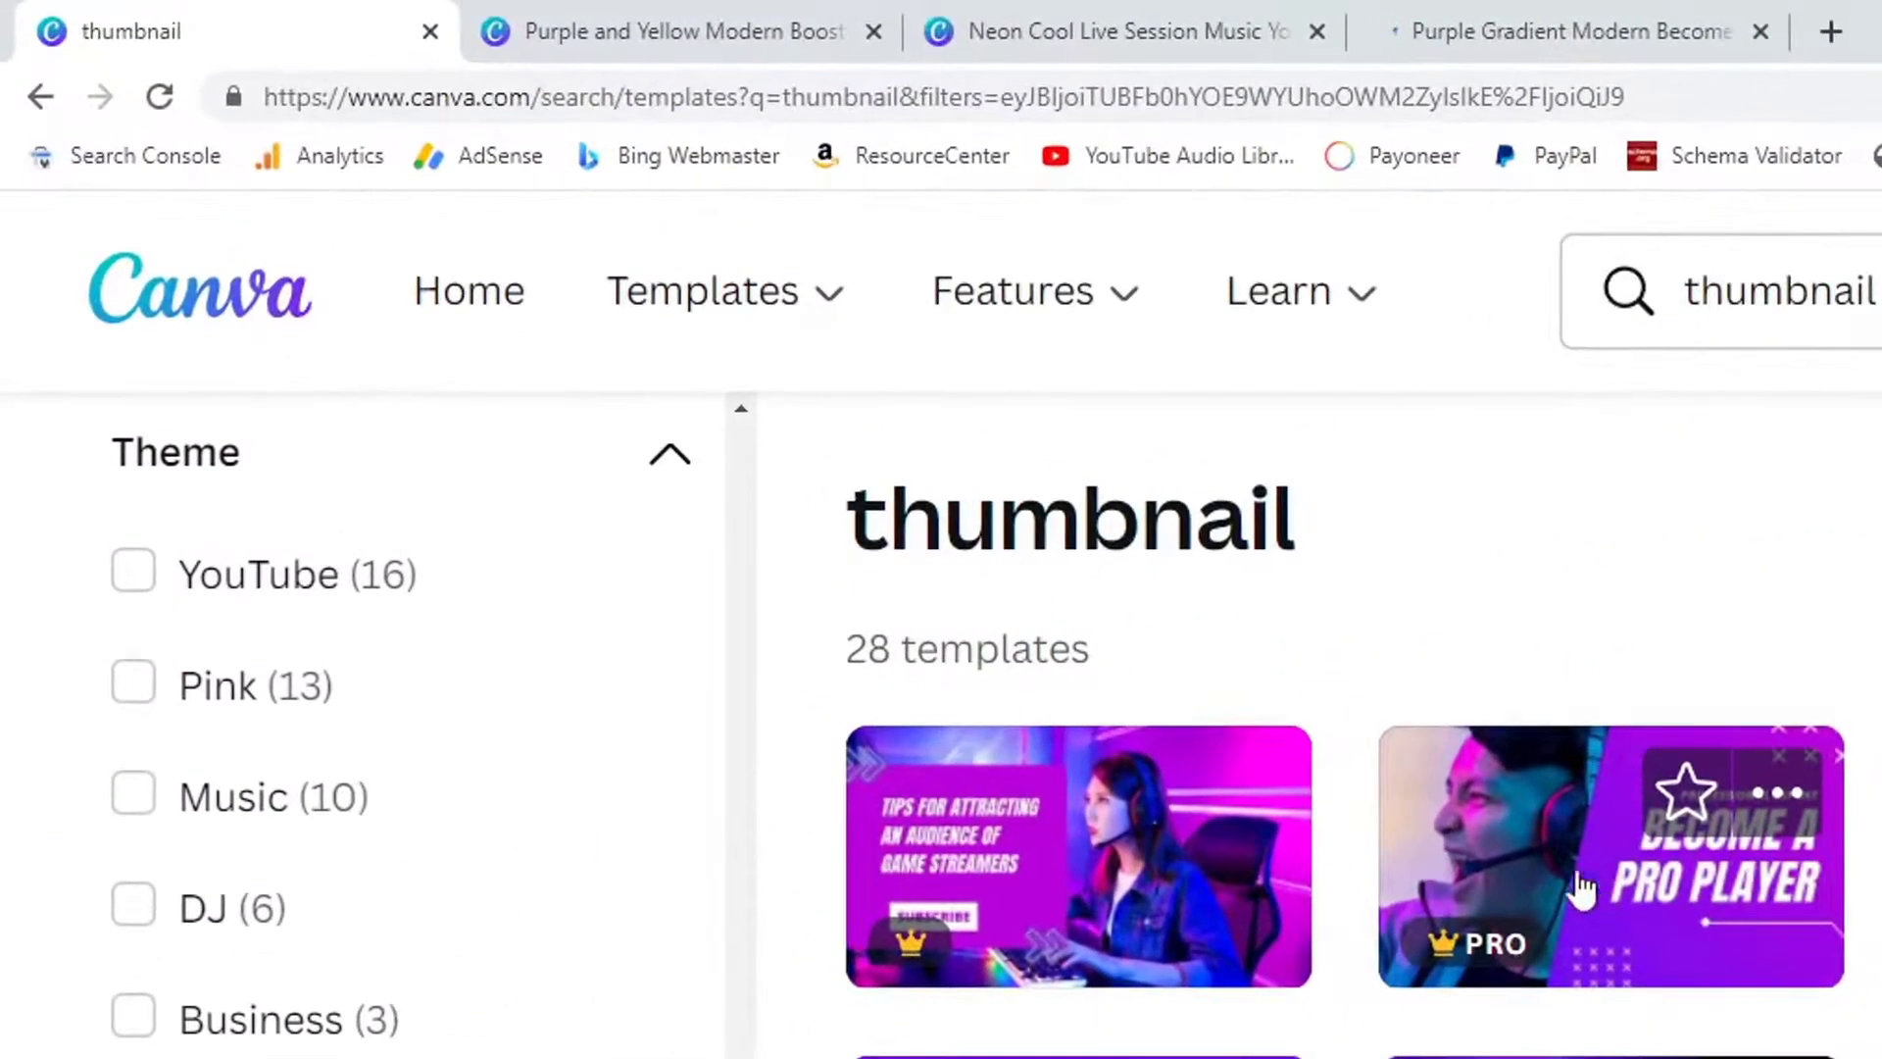
Look through the three opened template designs one by one and return to the "Boost Your Social Media" design.
mouse_move(462, 146)
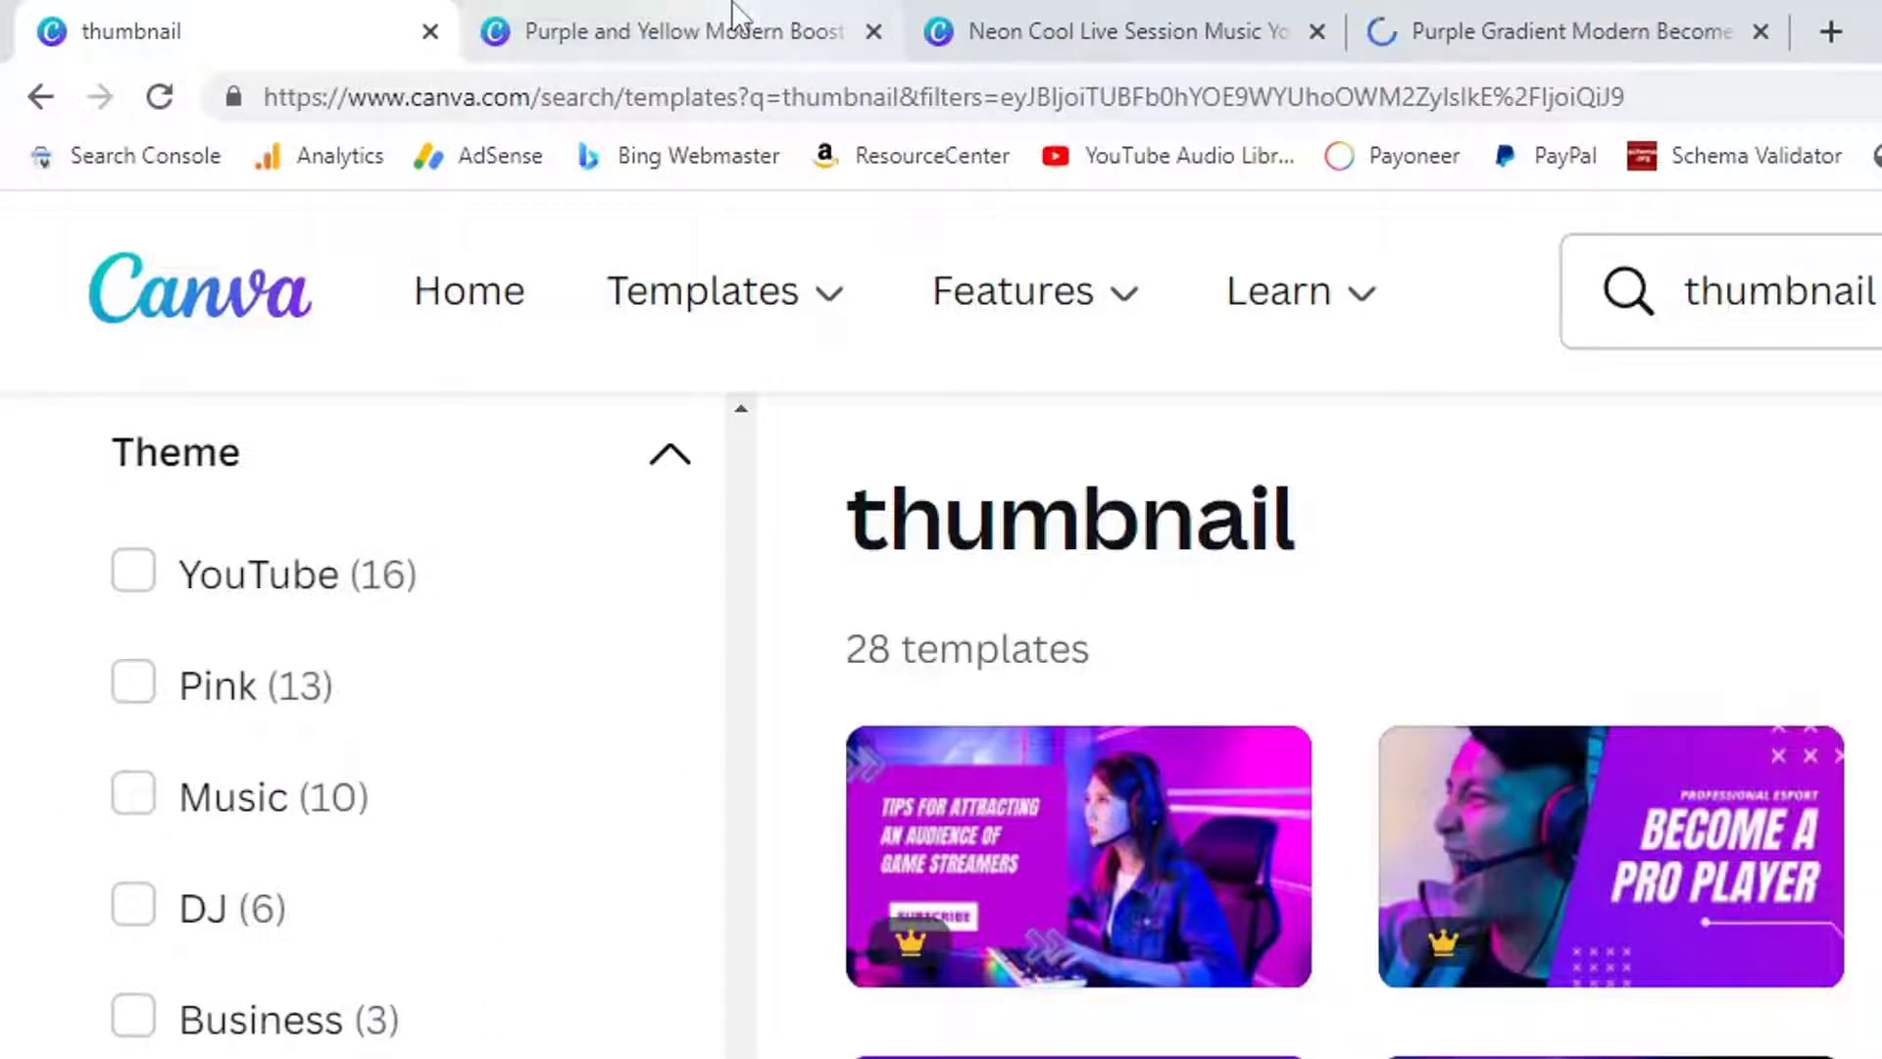
click(733, 14)
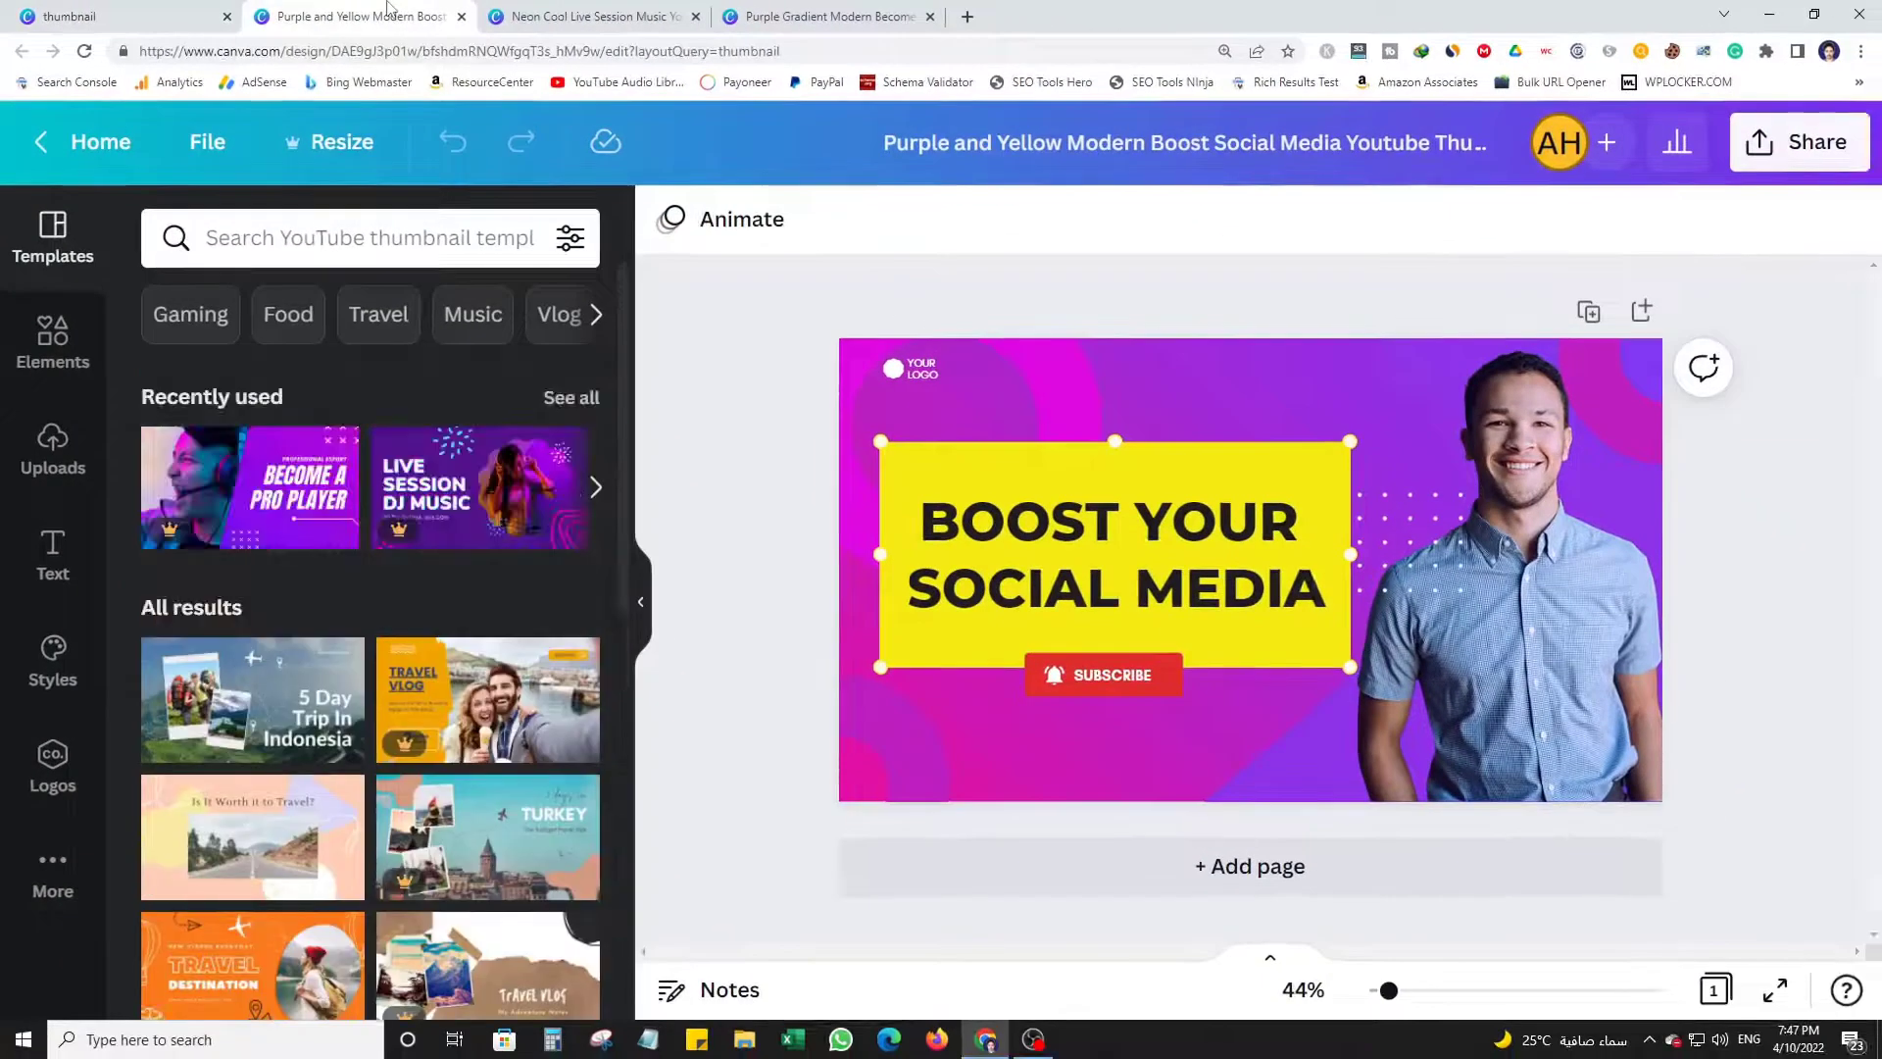
click(674, 12)
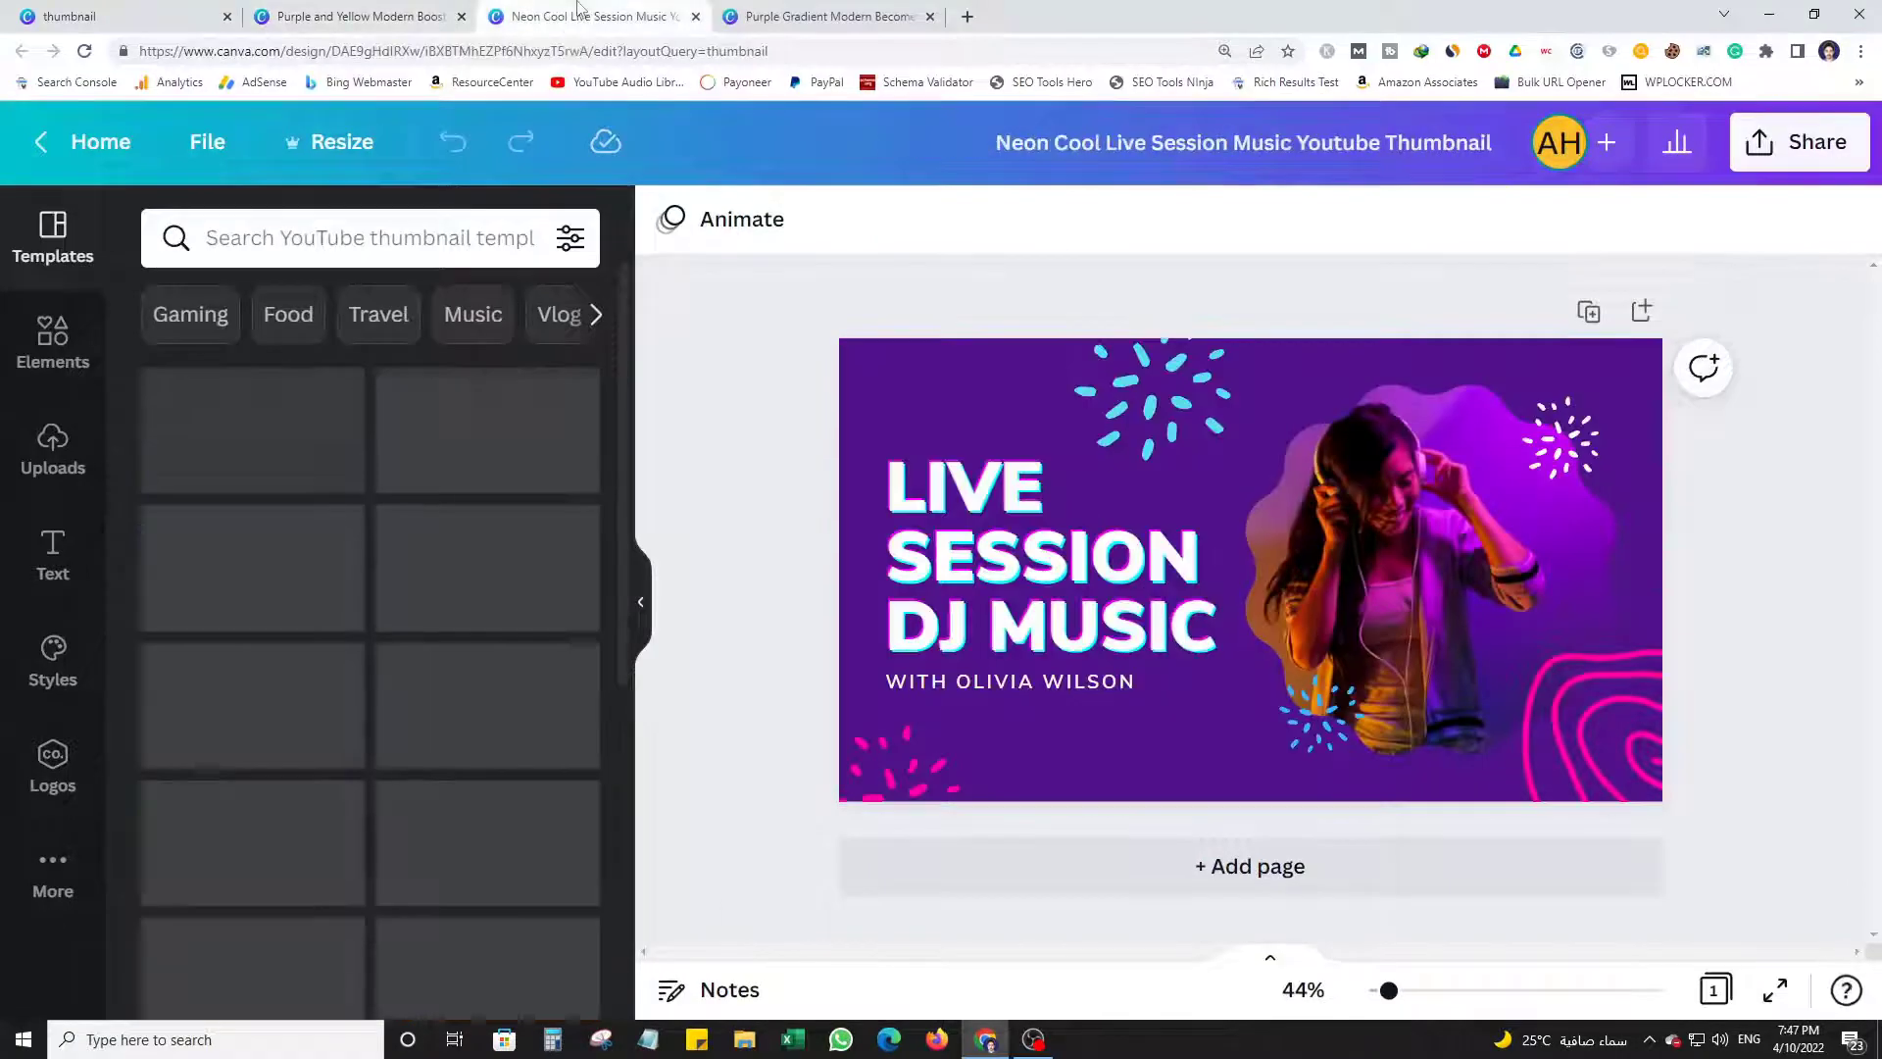
click(772, 14)
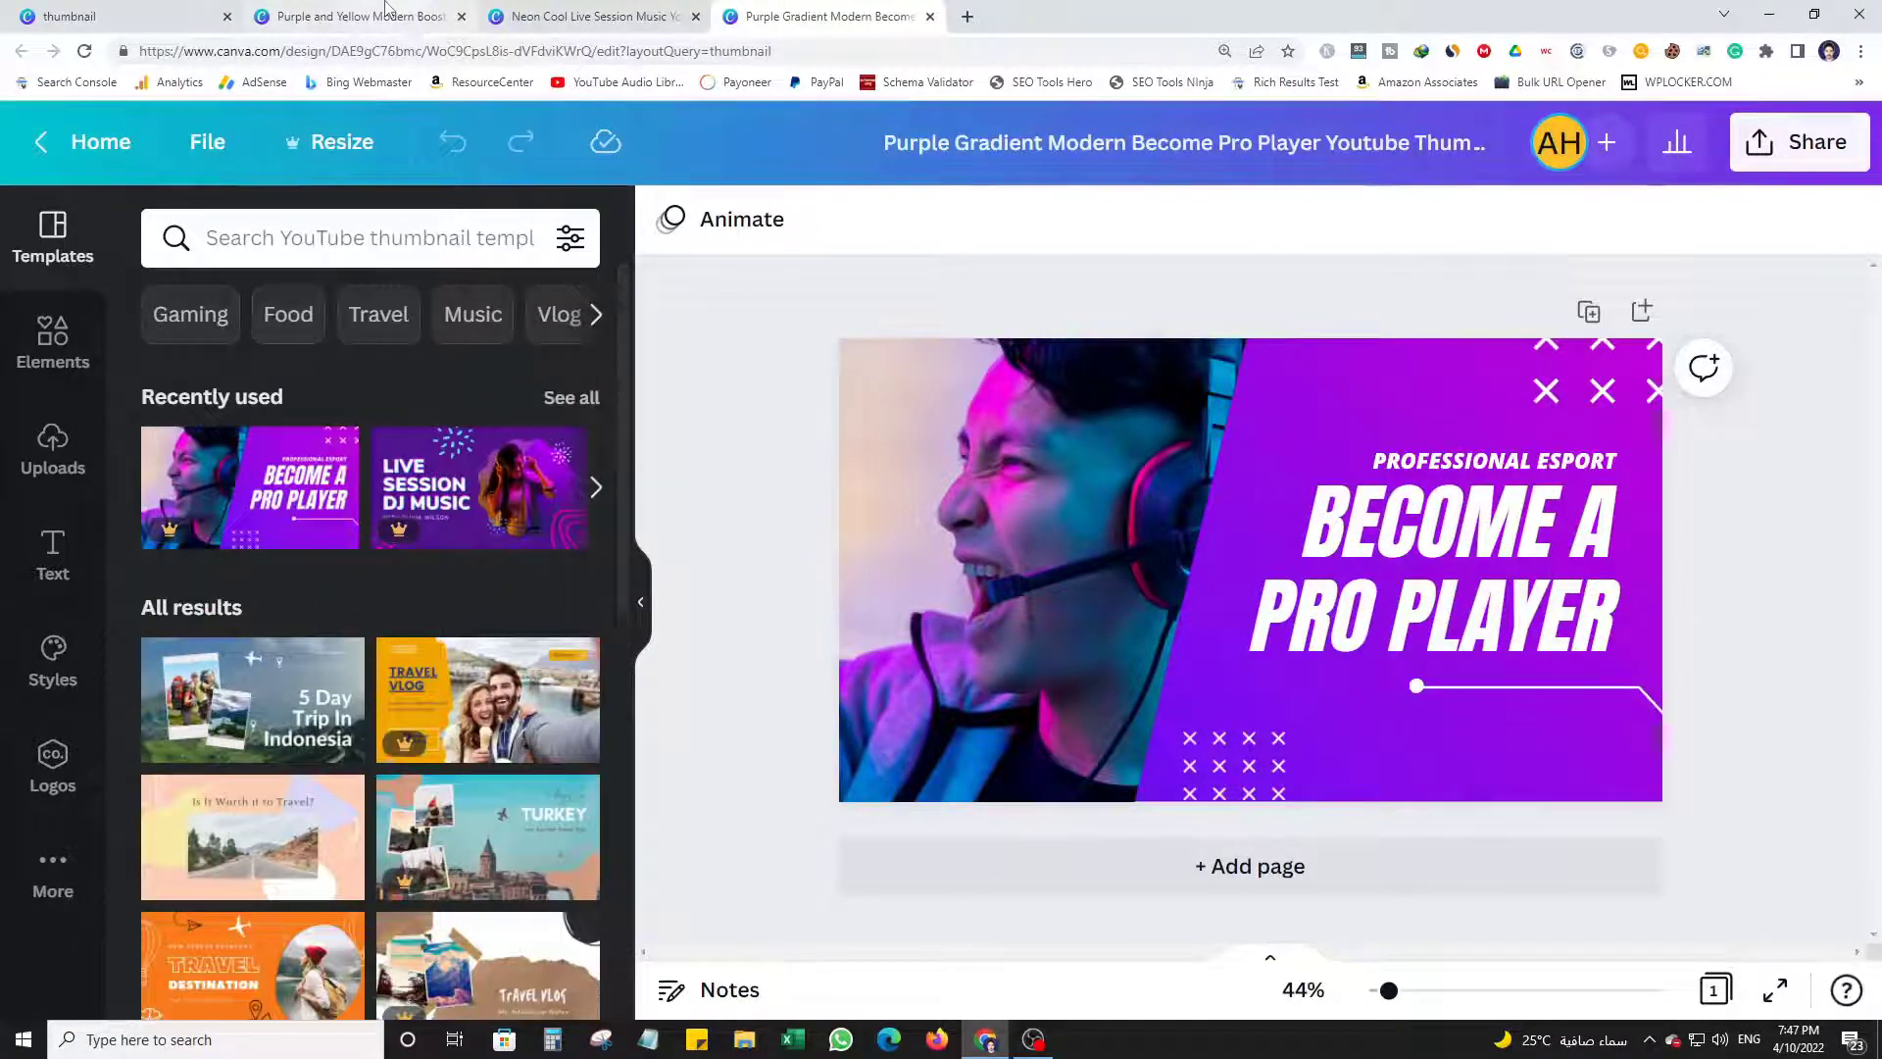
click(396, 8)
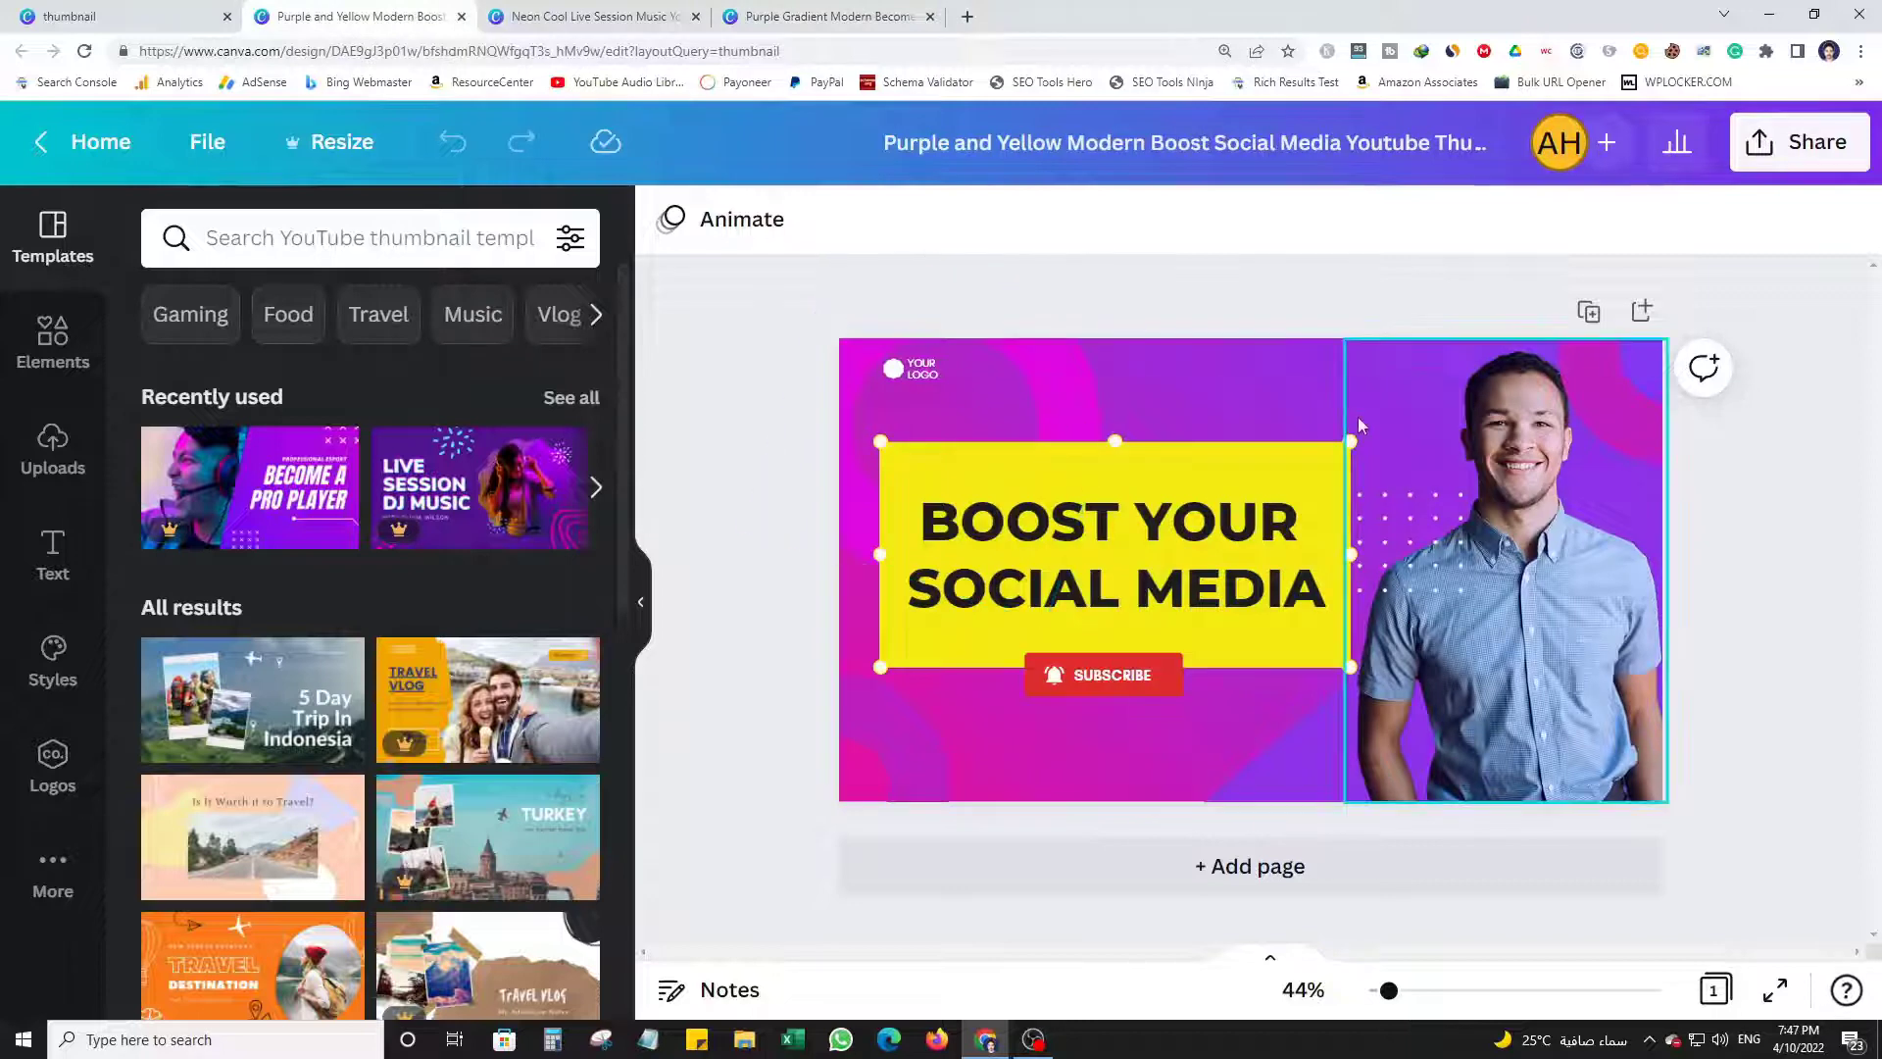
Clear the SUBSCRIBE label and replace the heading with "HOW TO MAKE THUMBNAIL" on two lines.
click(1118, 689)
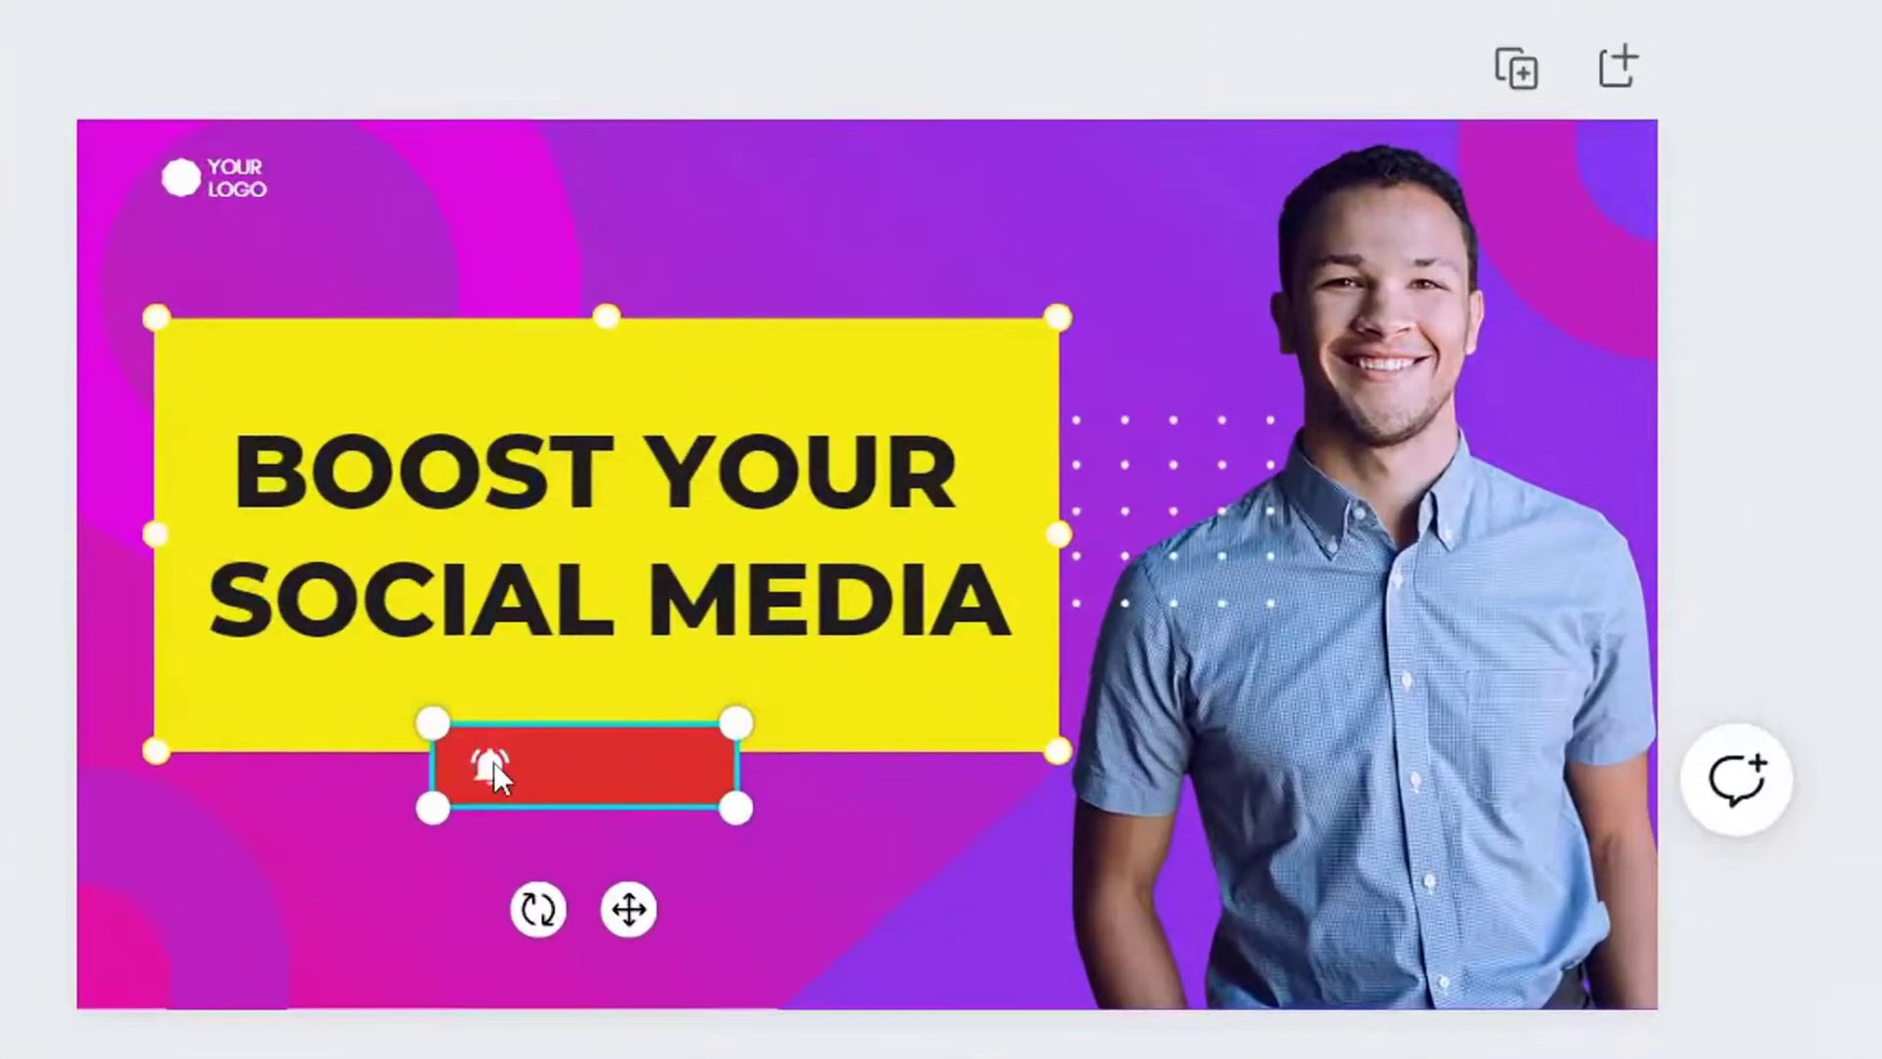
click(702, 496)
triple_click(697, 490)
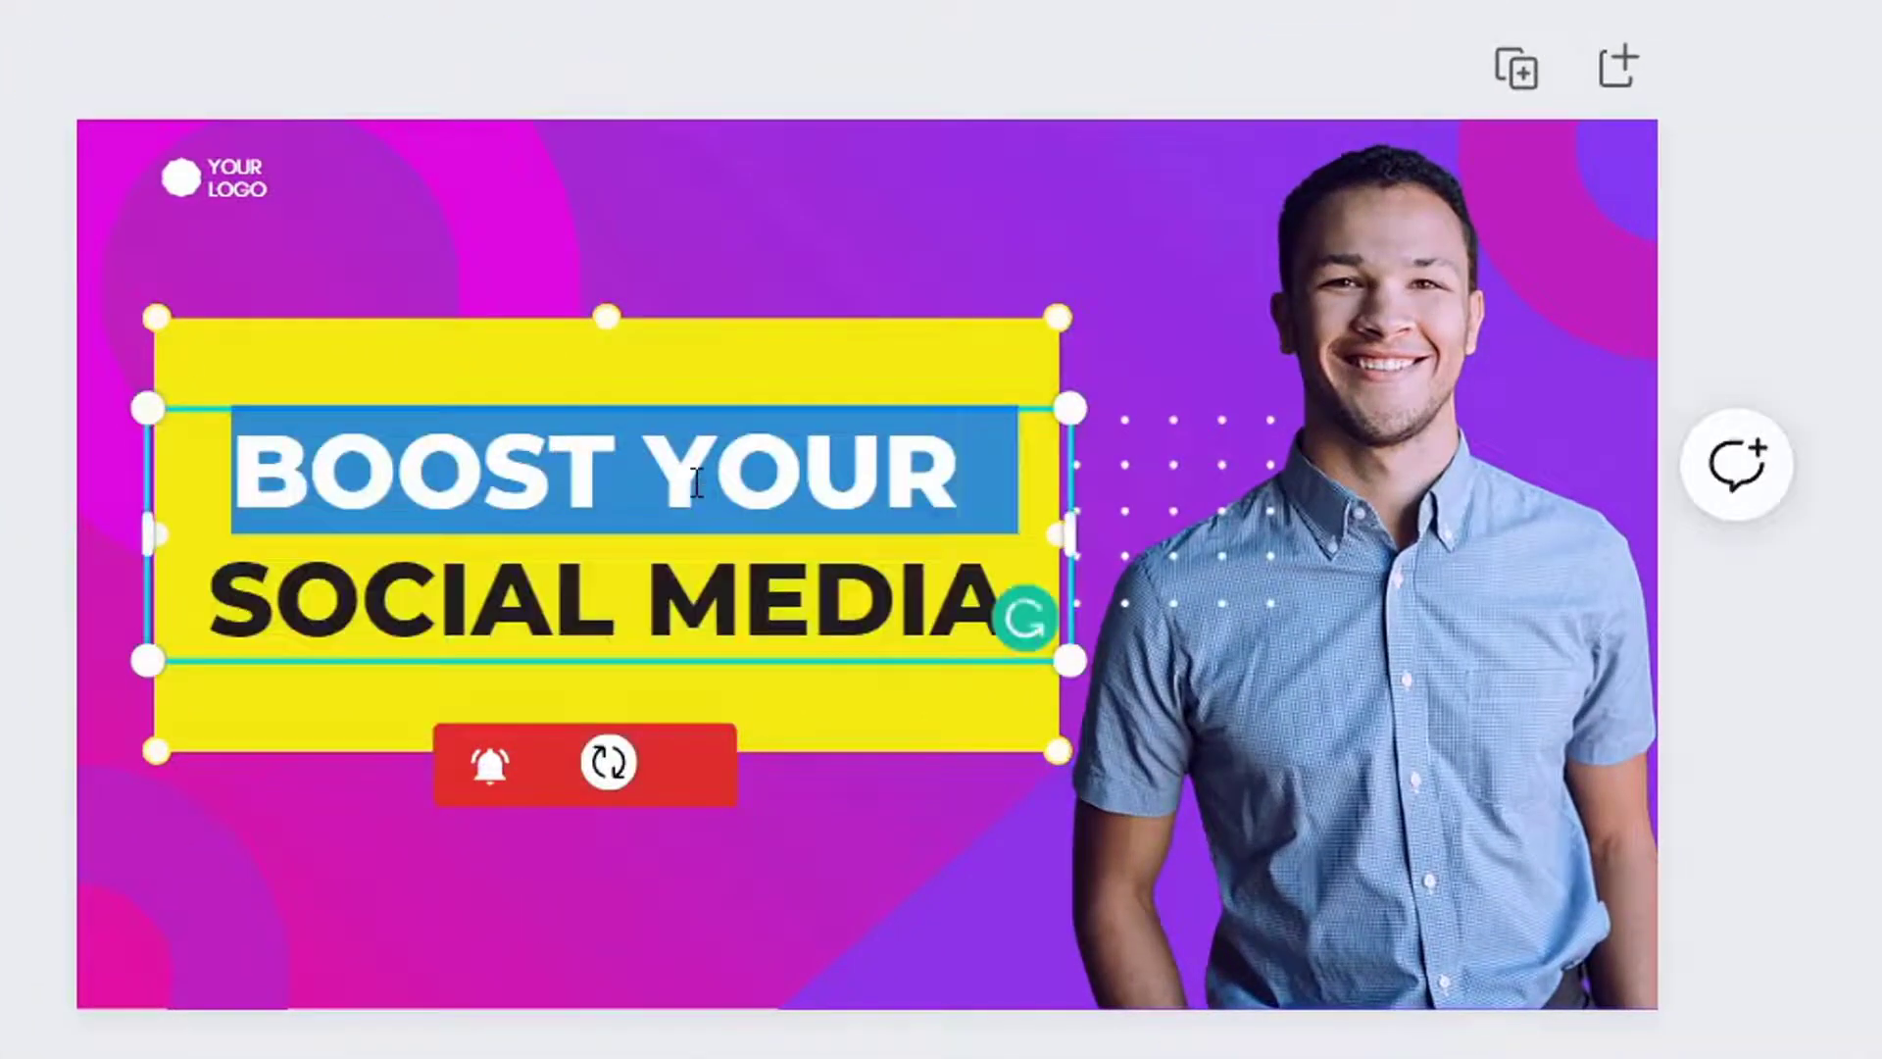
text(HOW TO)
key(ctrl+a)
text(HOW TO MAKE)
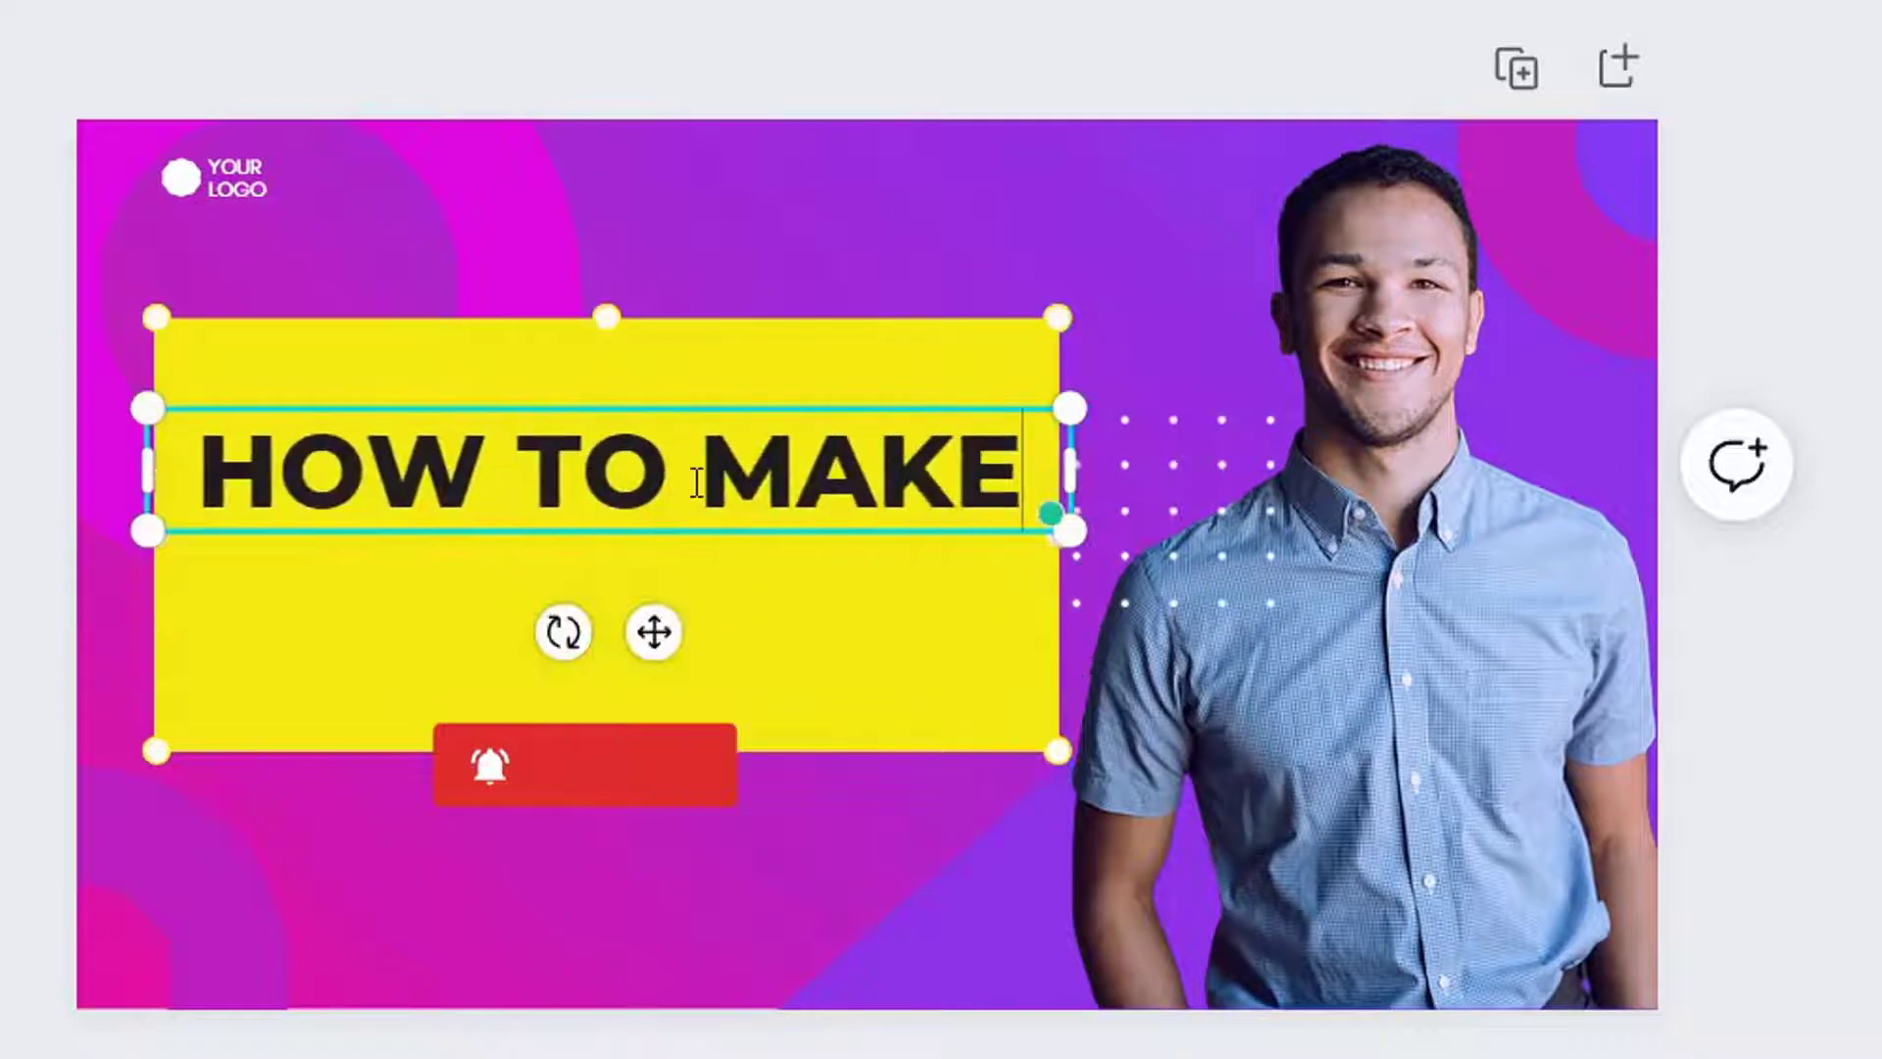
key(Return)
text(THUMBNAIL)
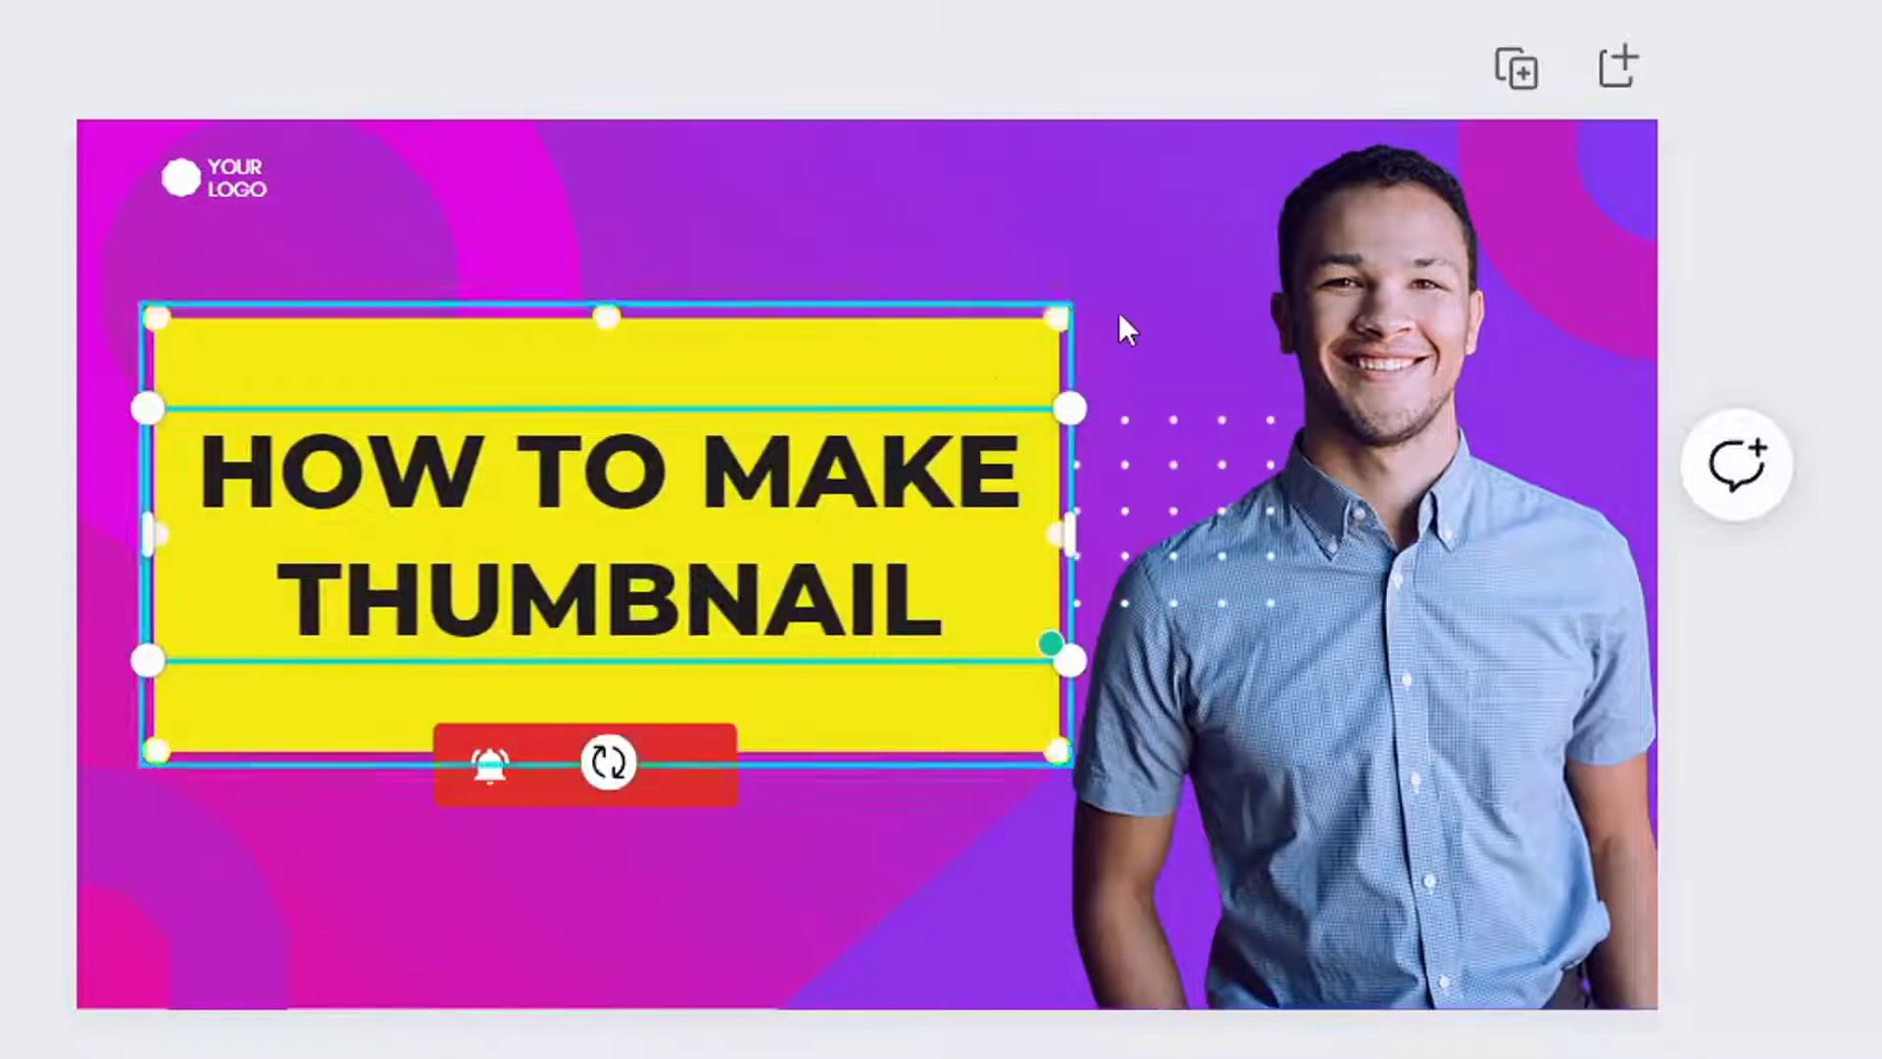
click(828, 219)
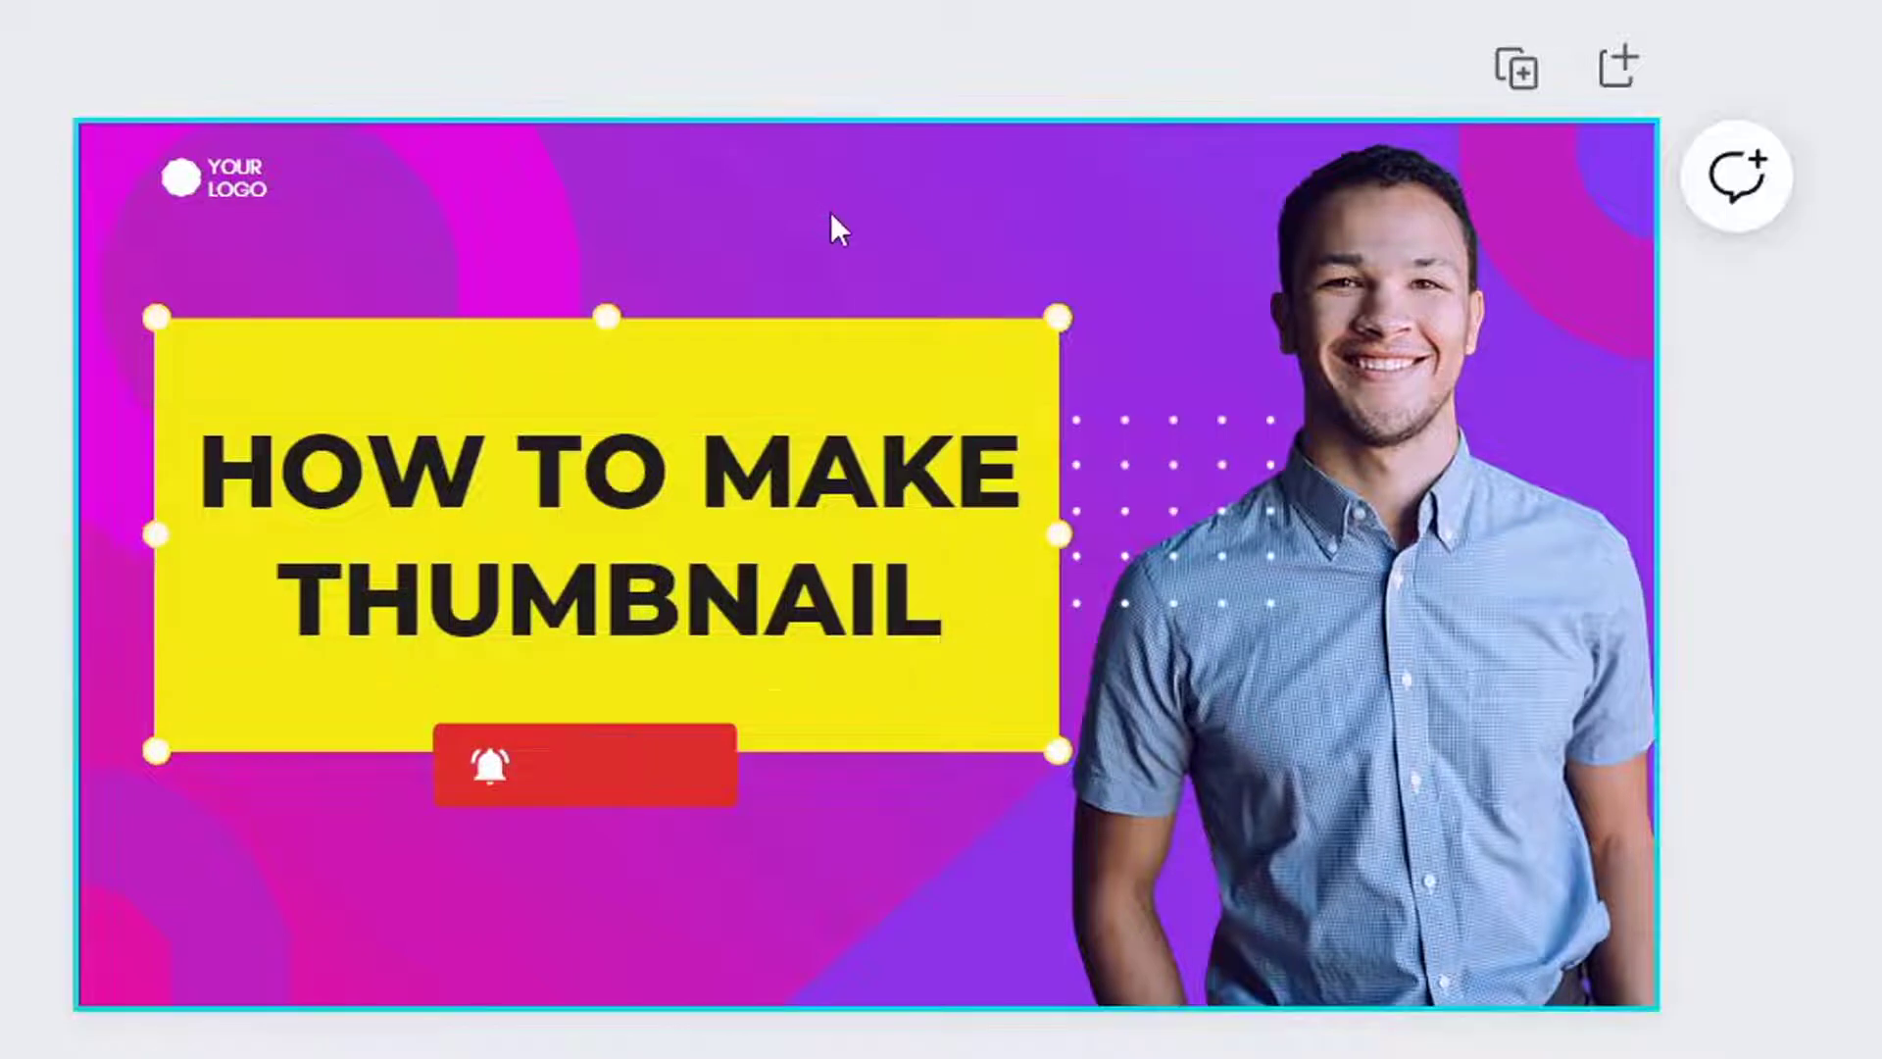
Delete the heading with its yellow box and the red subscribe button with its bell icon.
click(733, 448)
click(561, 768)
key(Delete)
click(495, 768)
key(Delete)
Delete the "YOUR LOGO" placeholder and the photo of the man in the blue shirt.
click(265, 188)
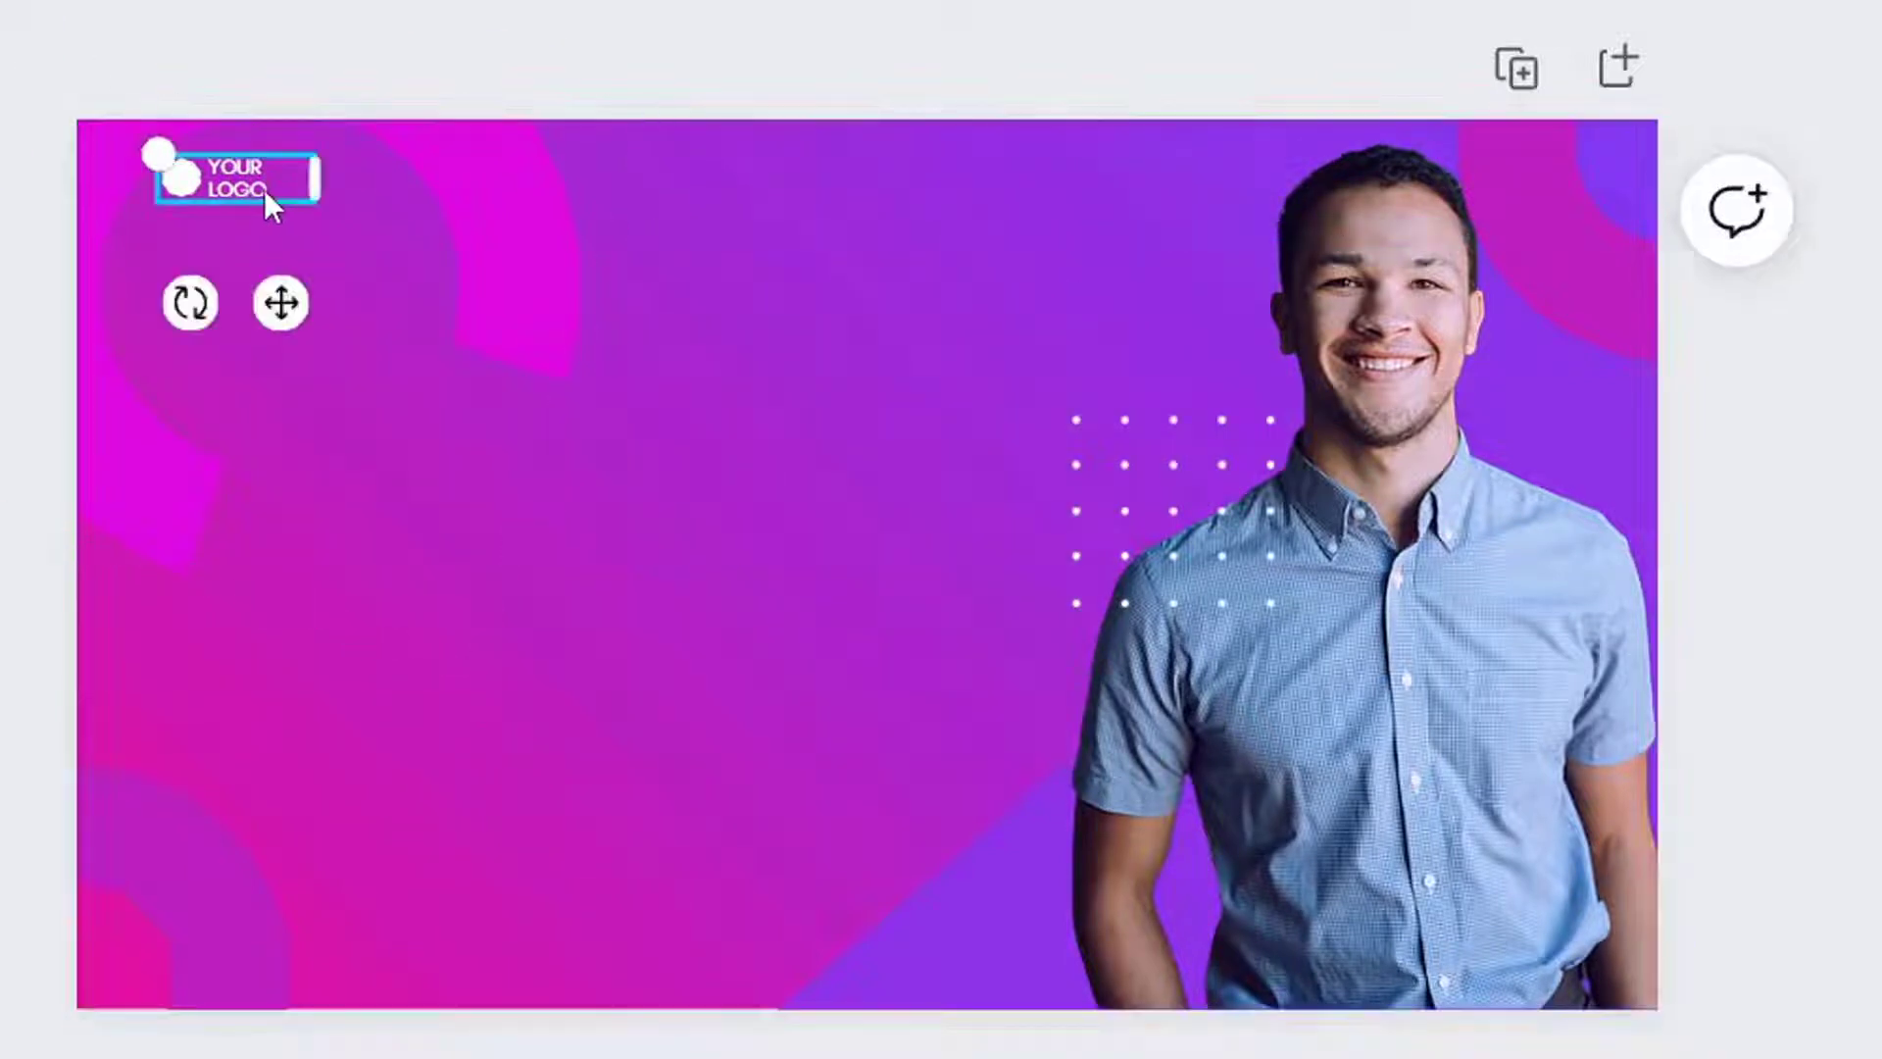
click(262, 190)
key(Delete)
click(169, 179)
click(1116, 495)
click(1490, 704)
key(Delete)
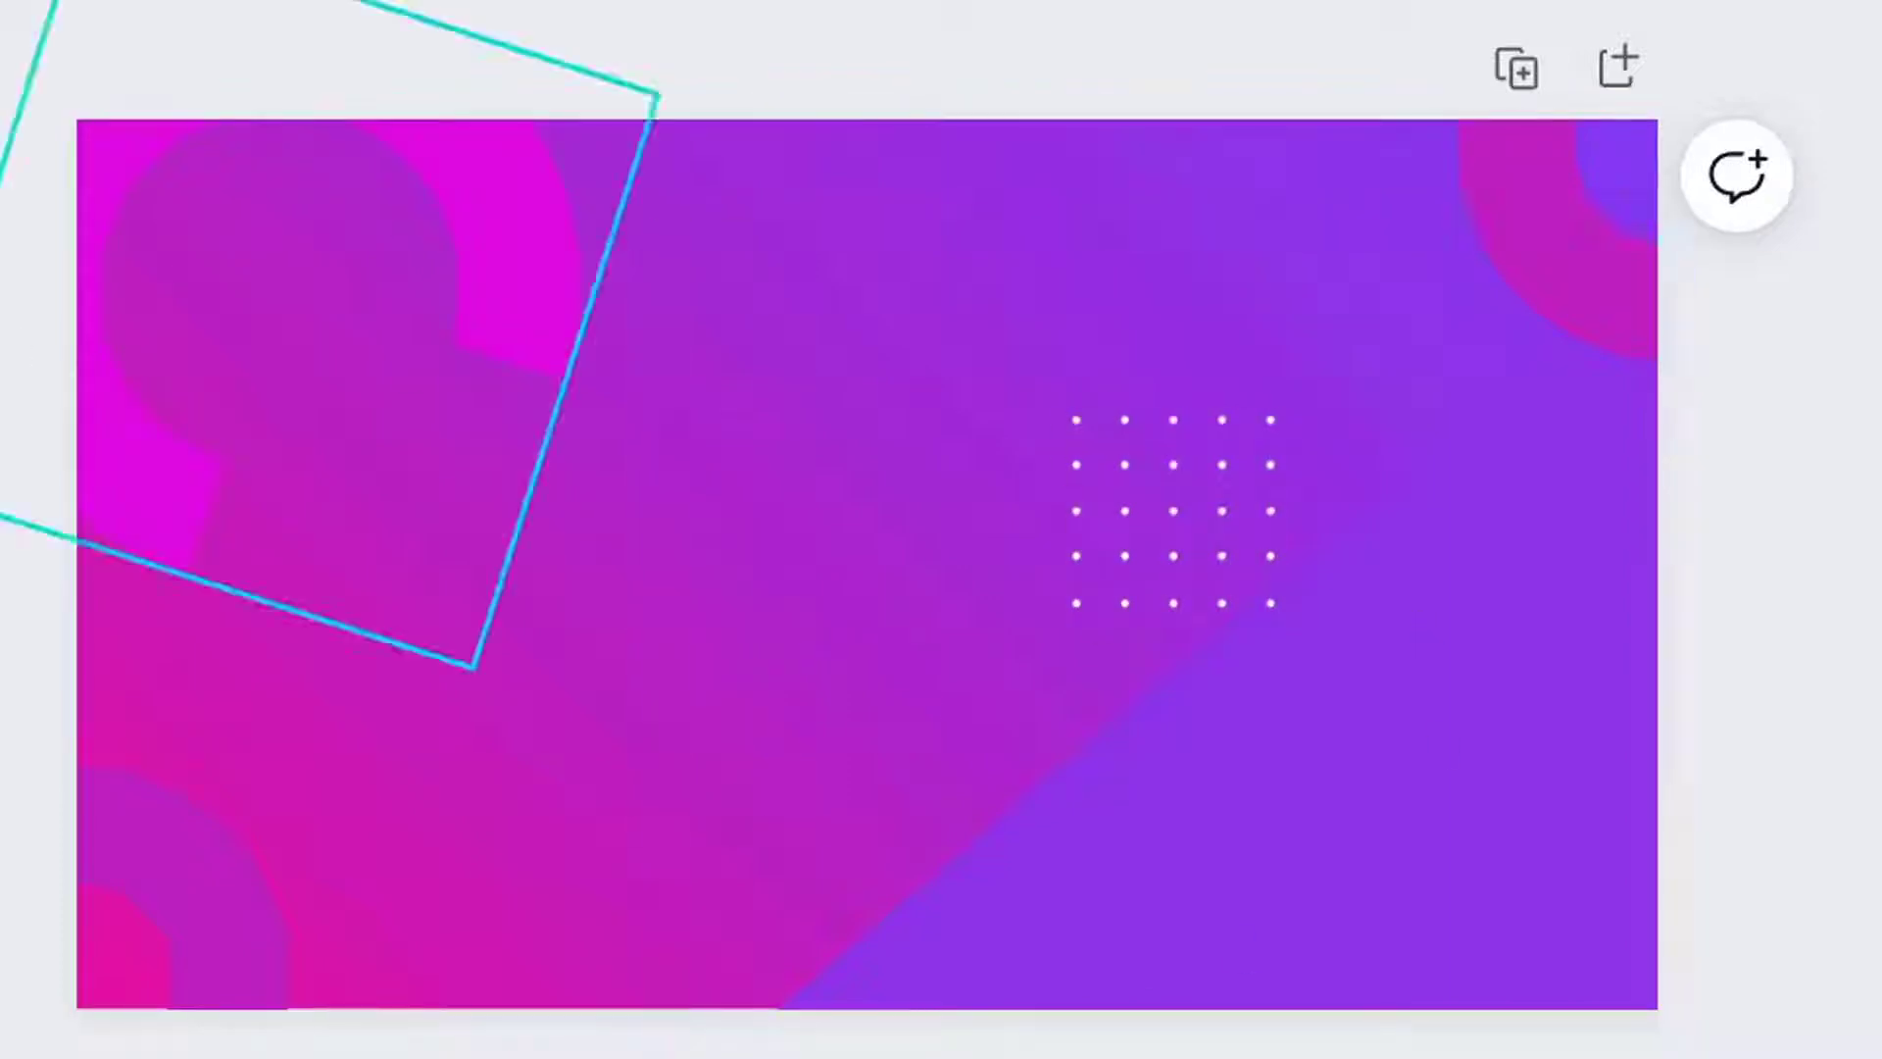
Move the white dot grid to the lower-left area of the purple background, and switch to the "Live Session DJ Music" design.
click(1188, 537)
drag(1176, 526, 568, 672)
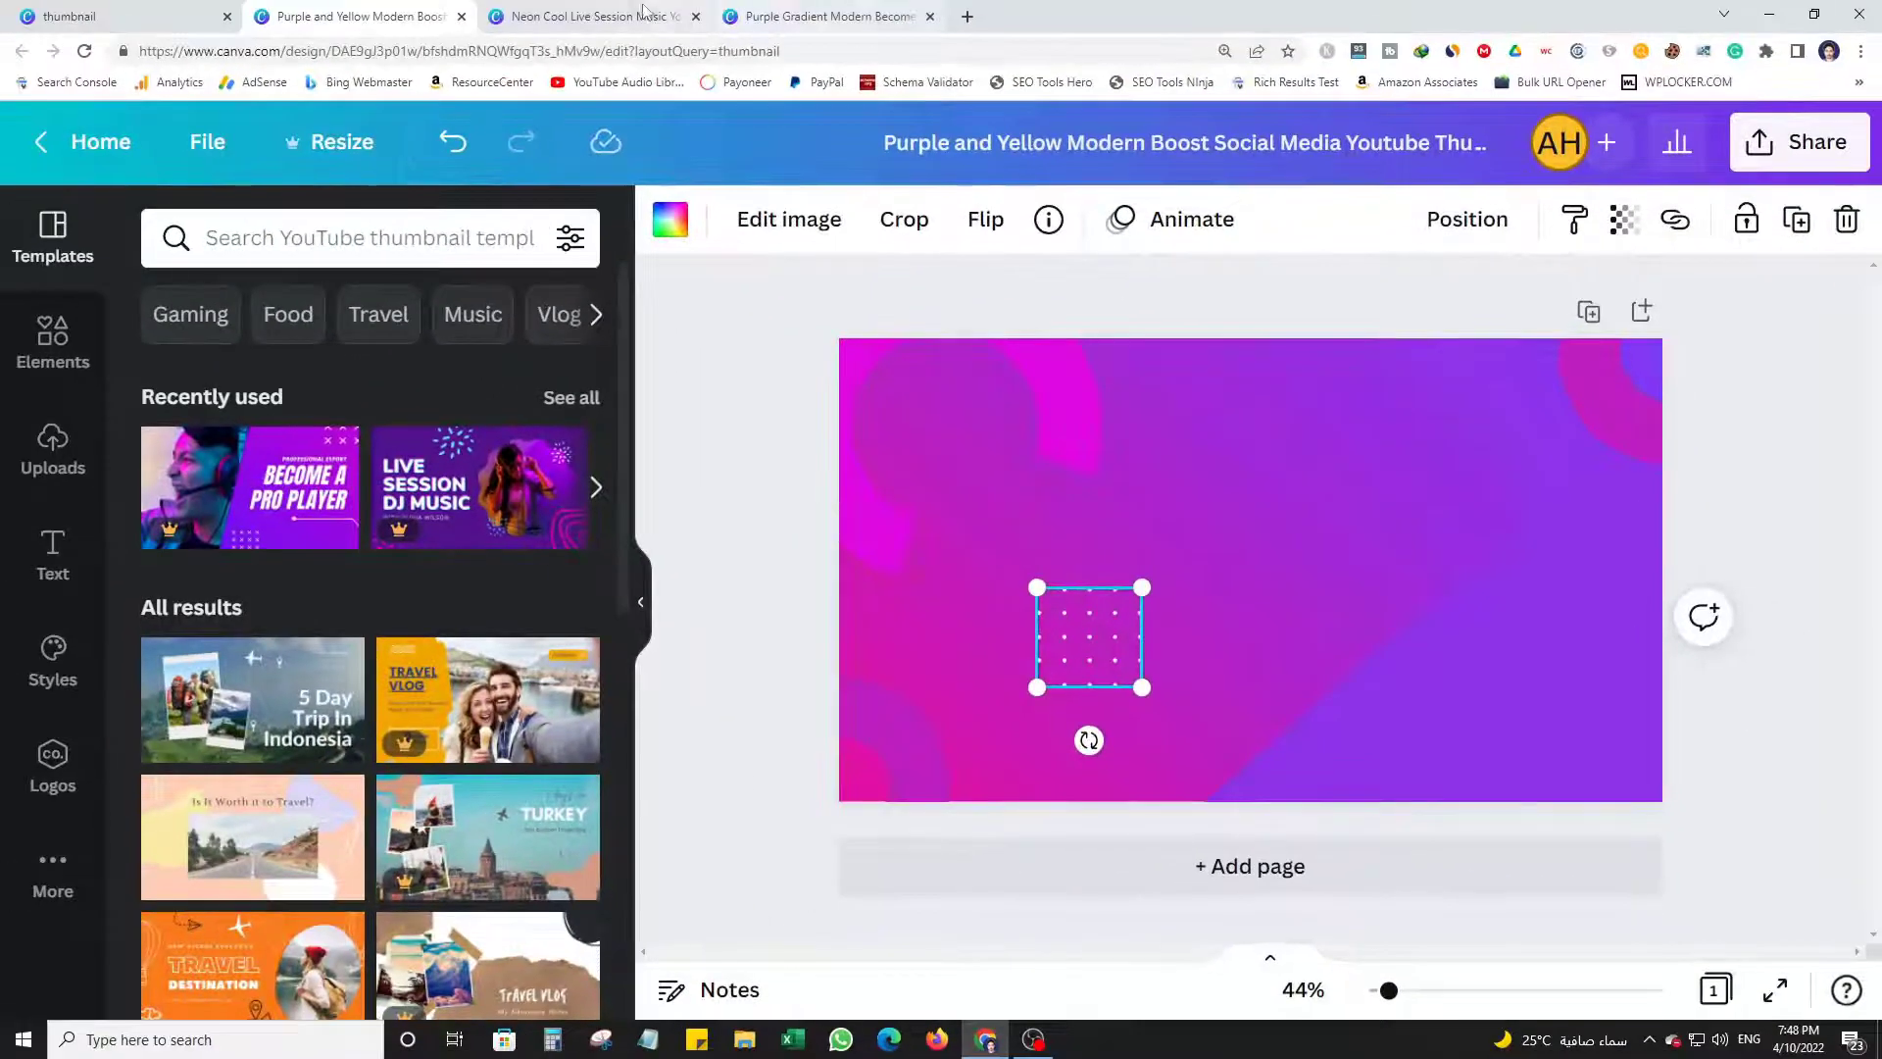
click(643, 13)
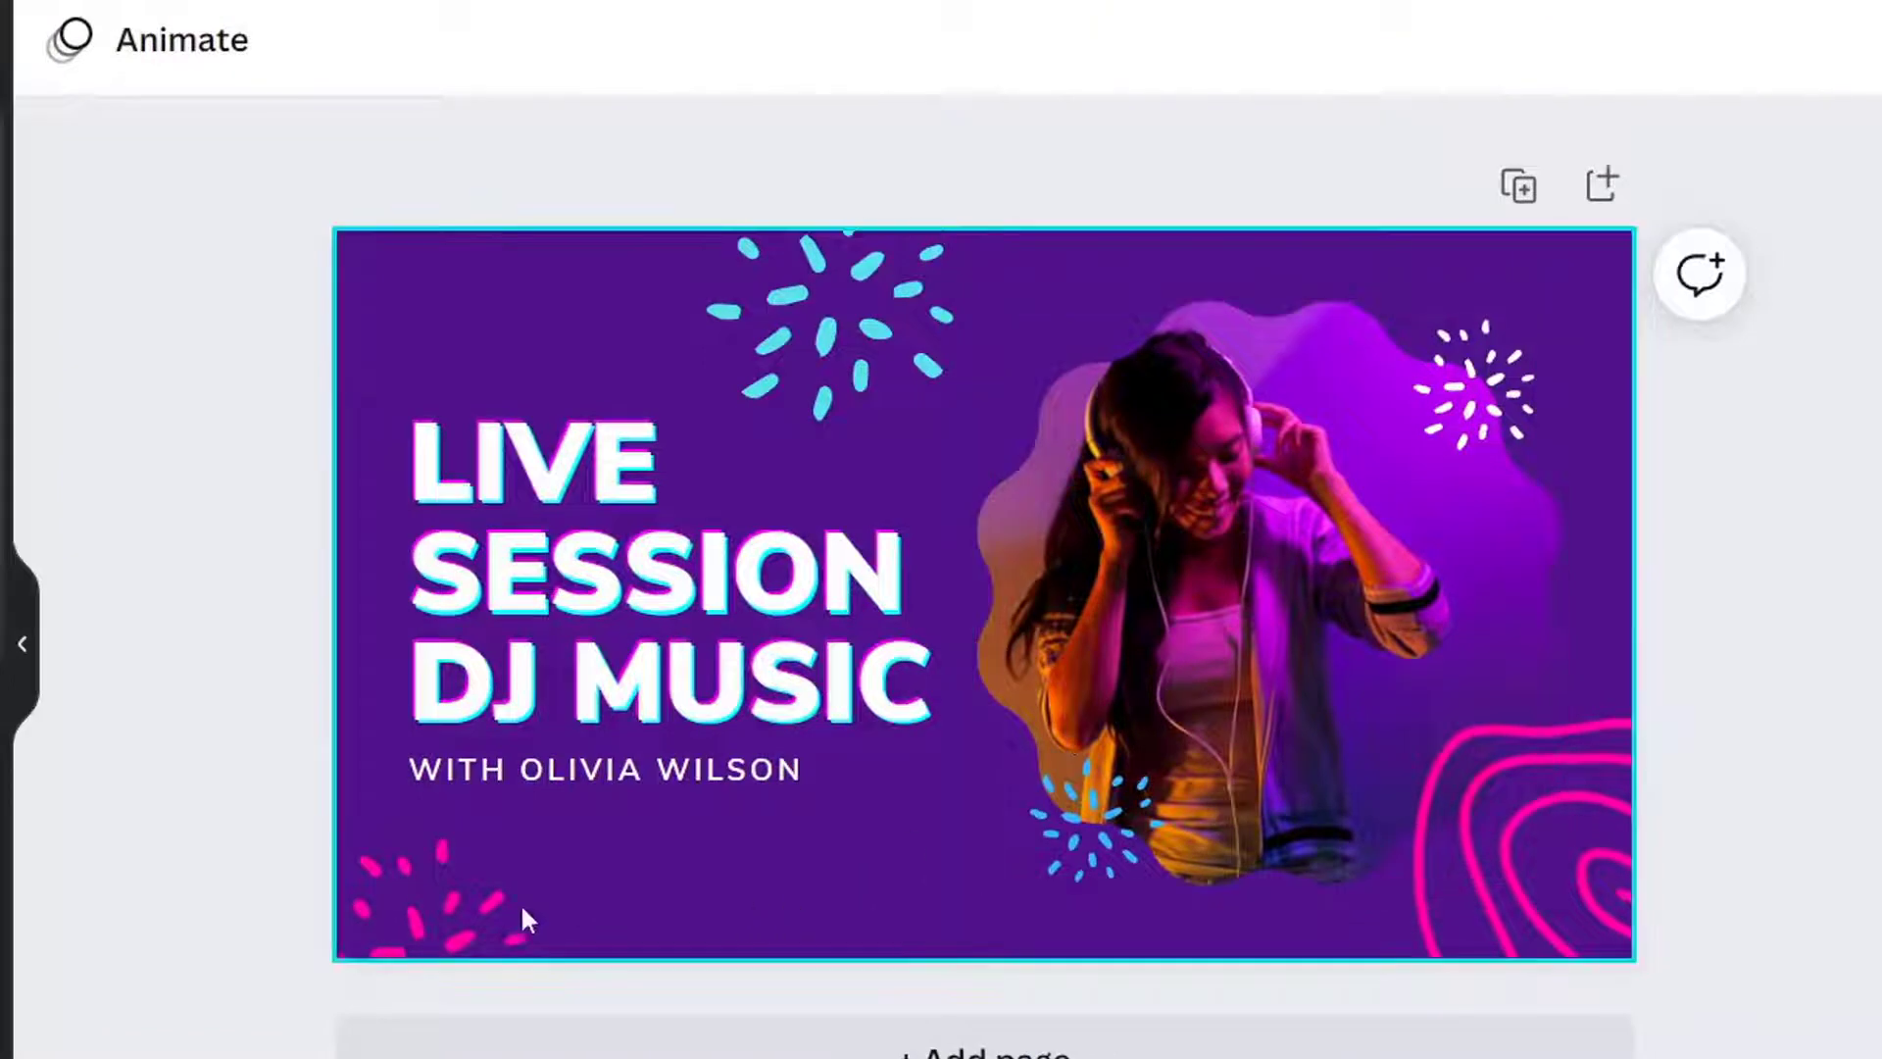
Copy the pink, white and cyan bursts and the pink concentric lines into the "Purple and Yellow Modern Boost Social Media" design.
click(435, 901)
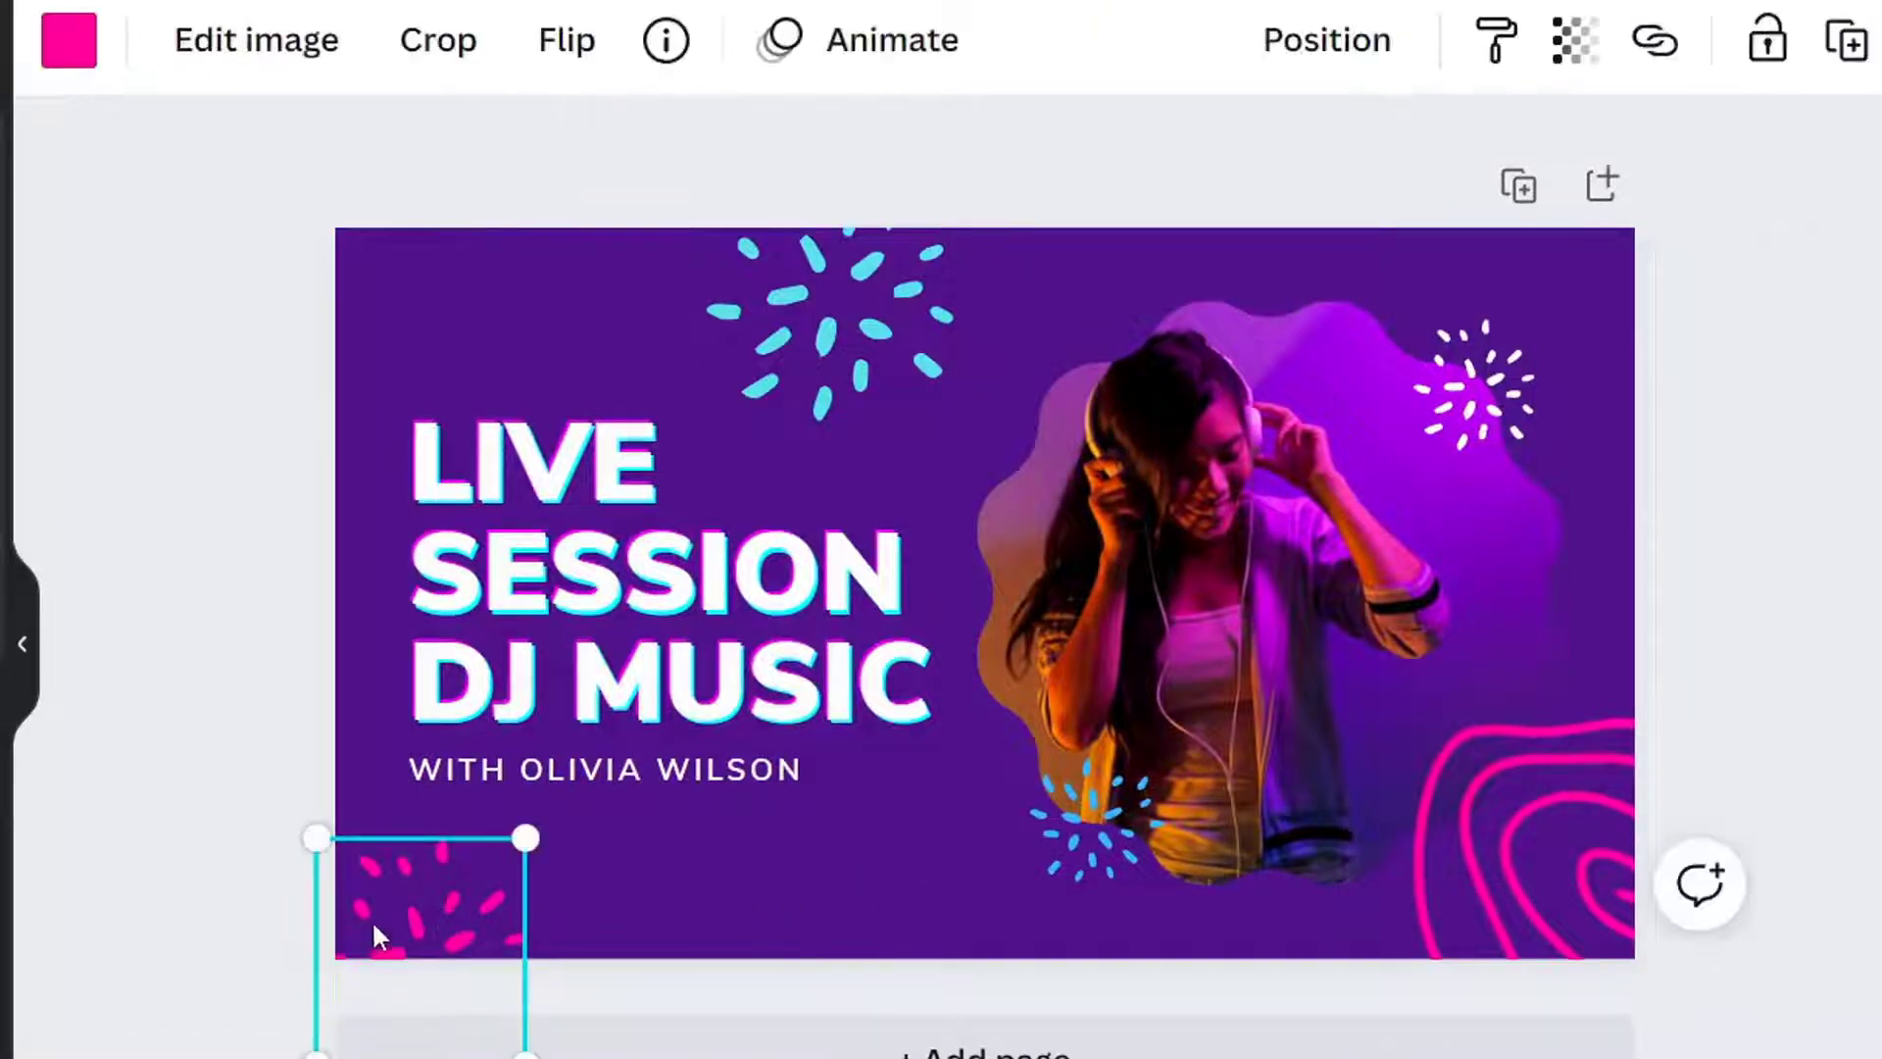
shift+click(1543, 855)
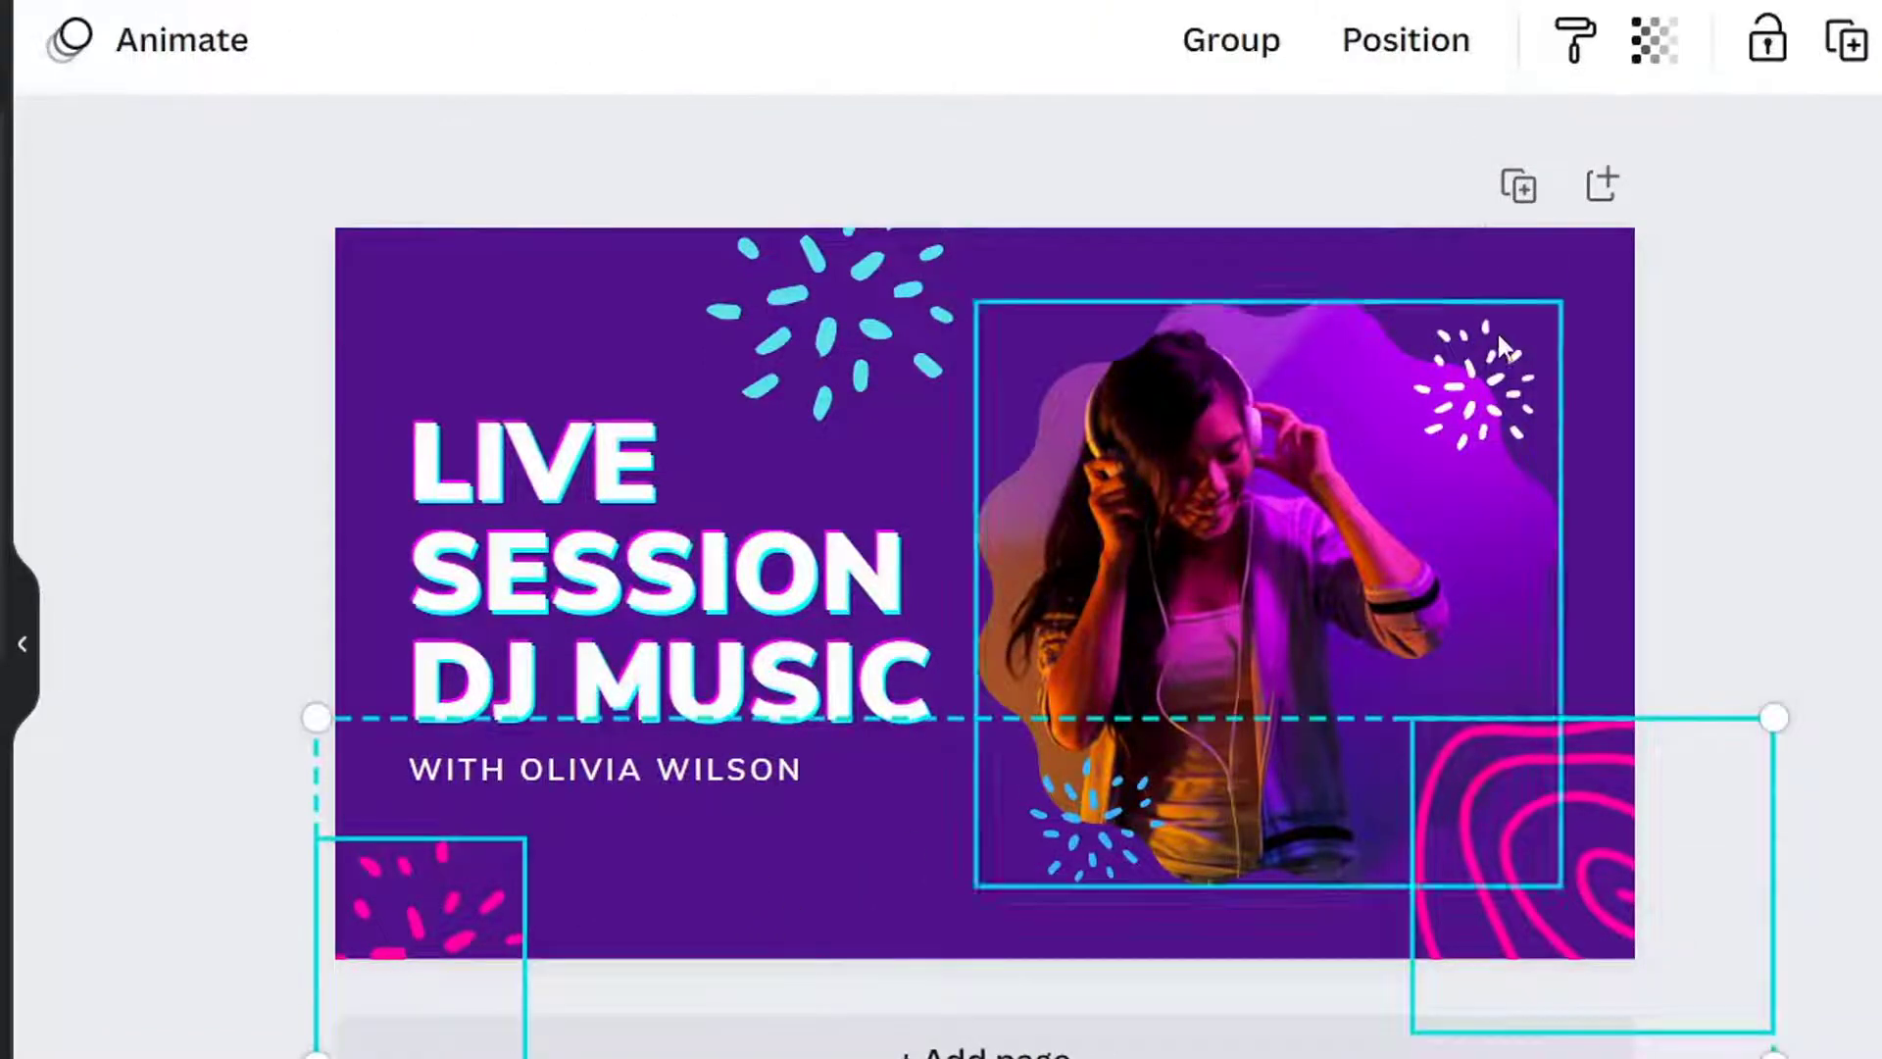
shift+click(1492, 362)
shift+click(919, 280)
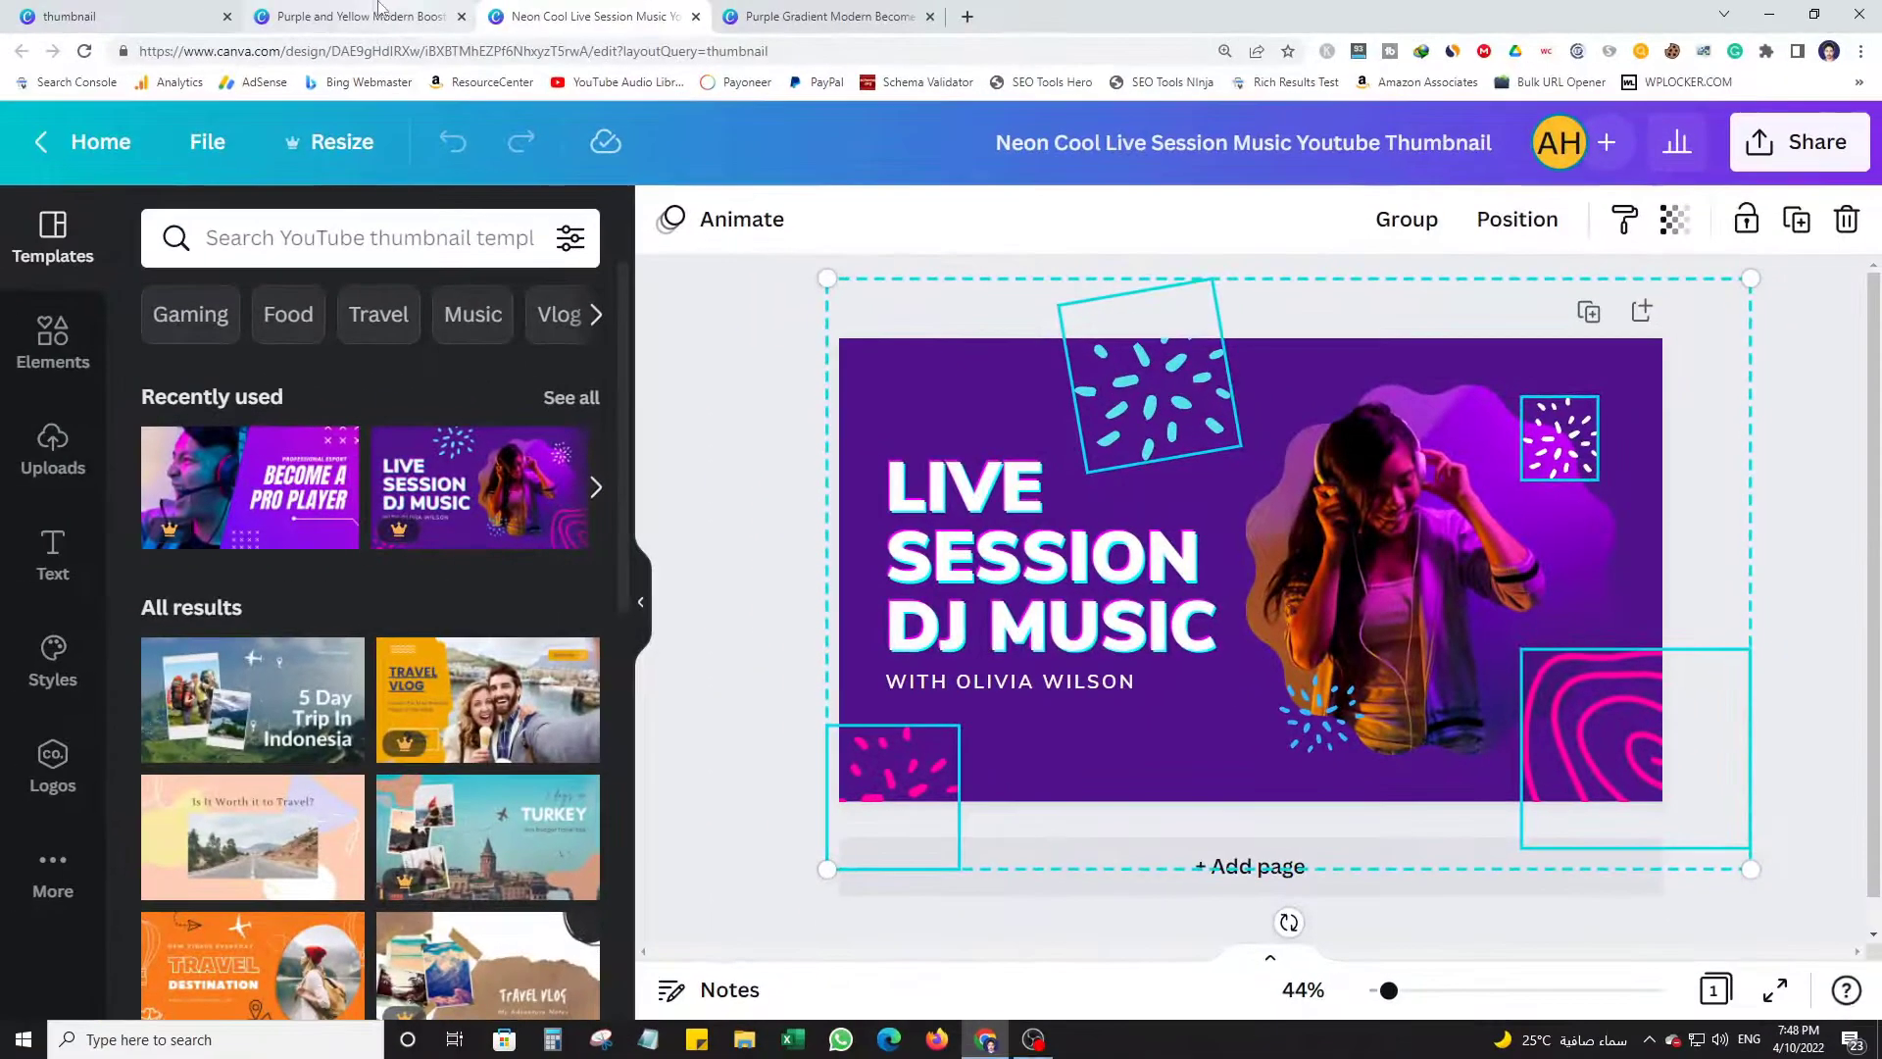
click(389, 14)
key(ctrl+v)
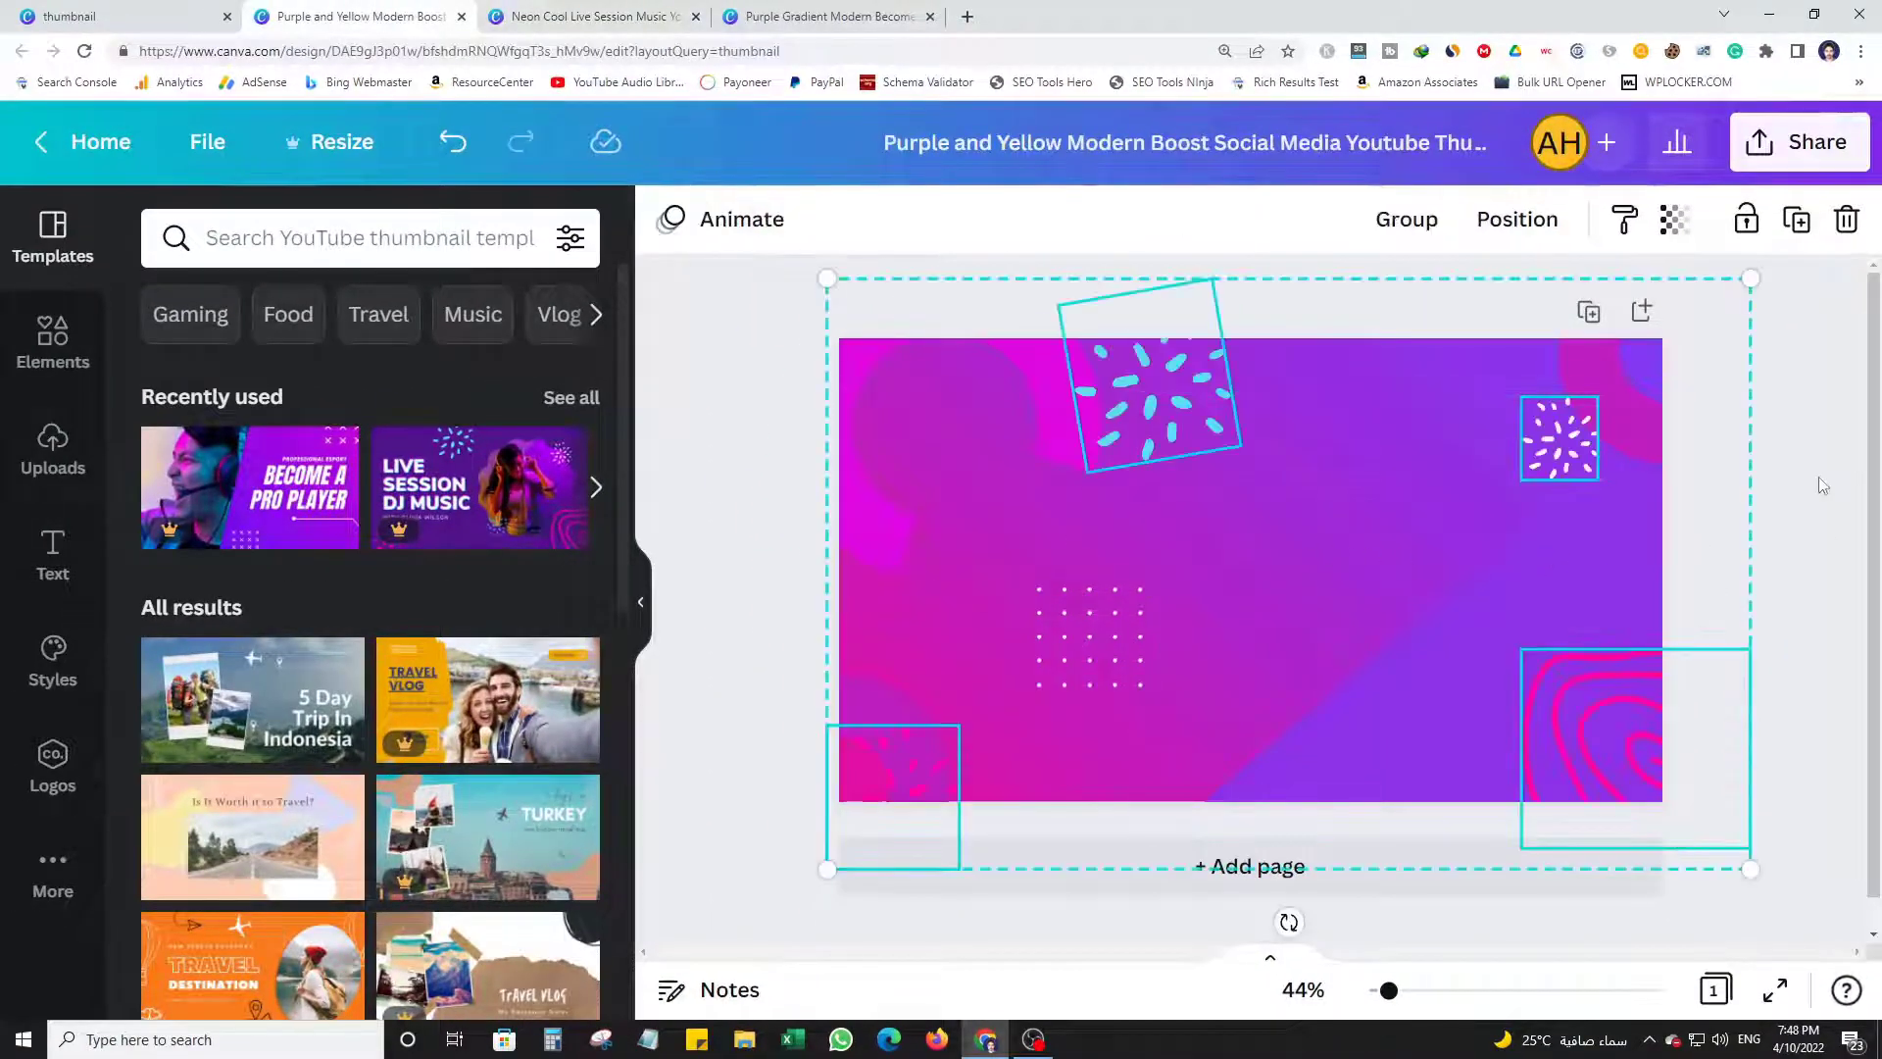
click(1842, 506)
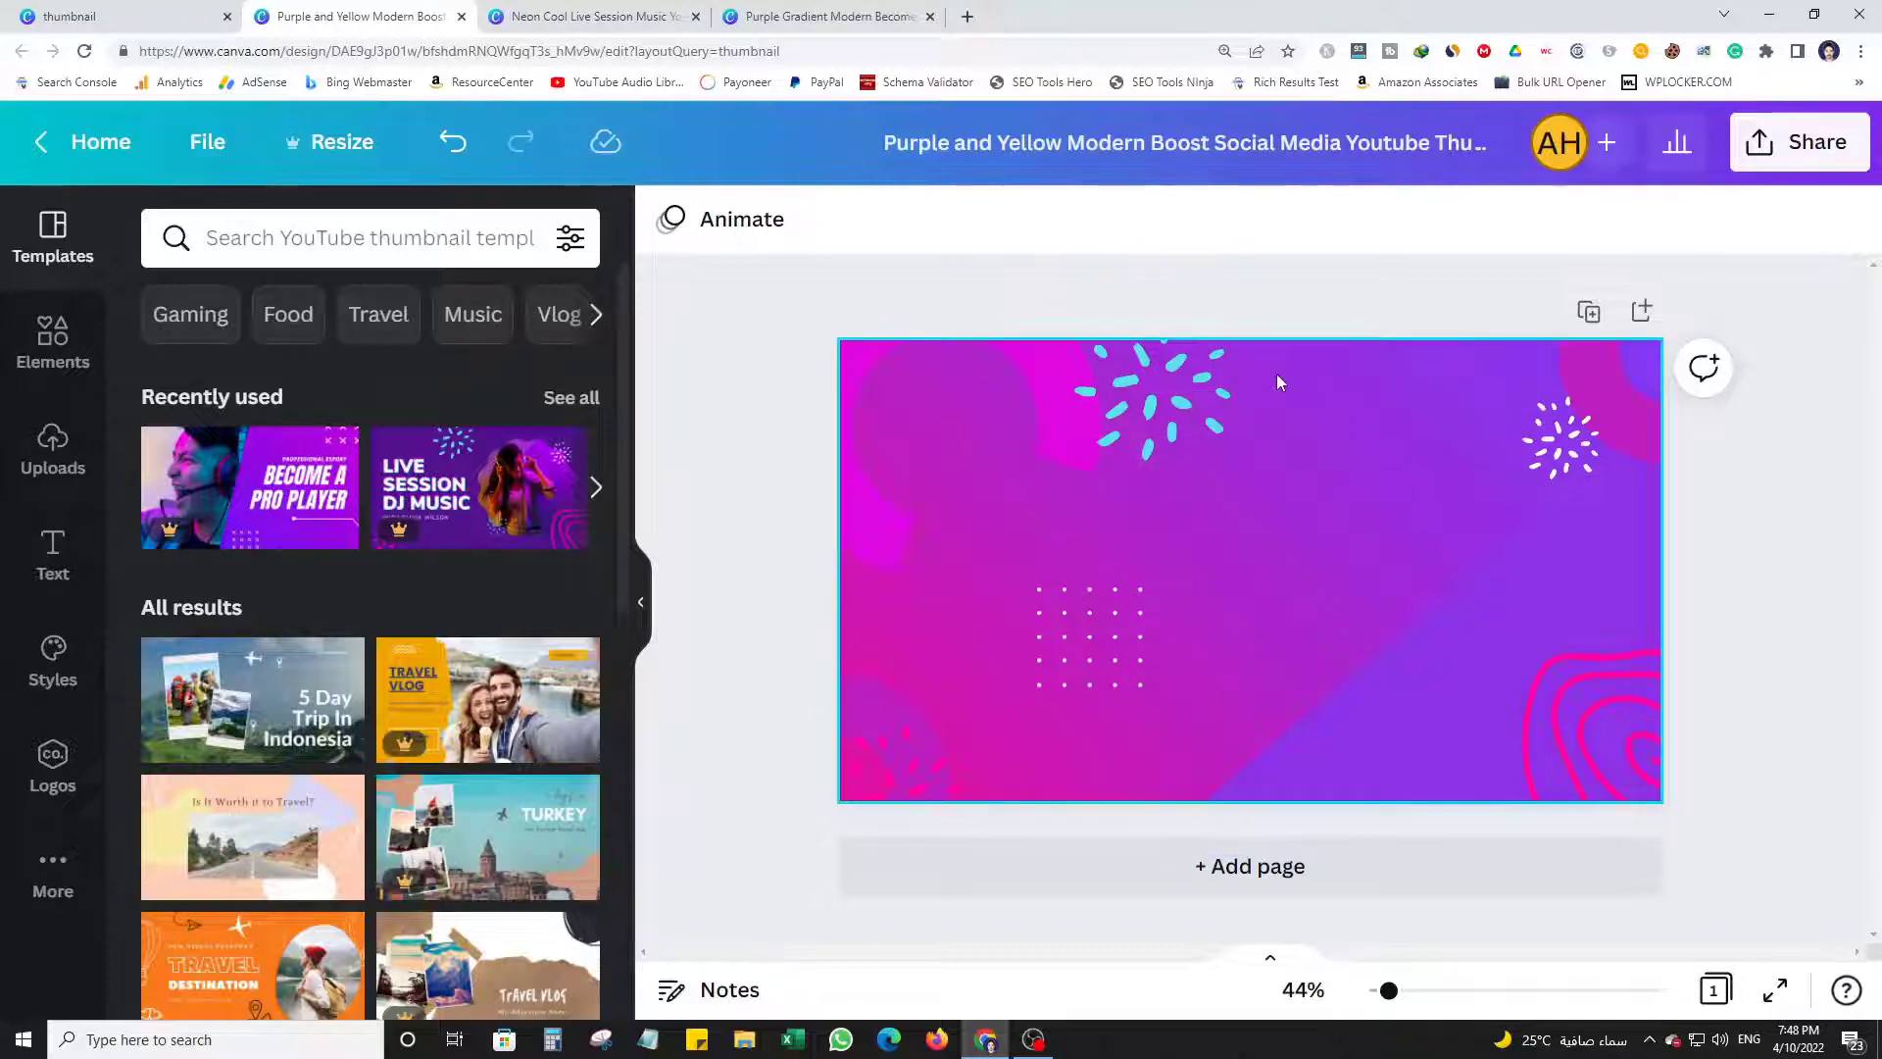
Copy the "BECOME A PRO PLAYER" heading, the "PROFESSIONAL ESPORT" subtitle and the white line from the Pro Player design into the purple design.
click(843, 14)
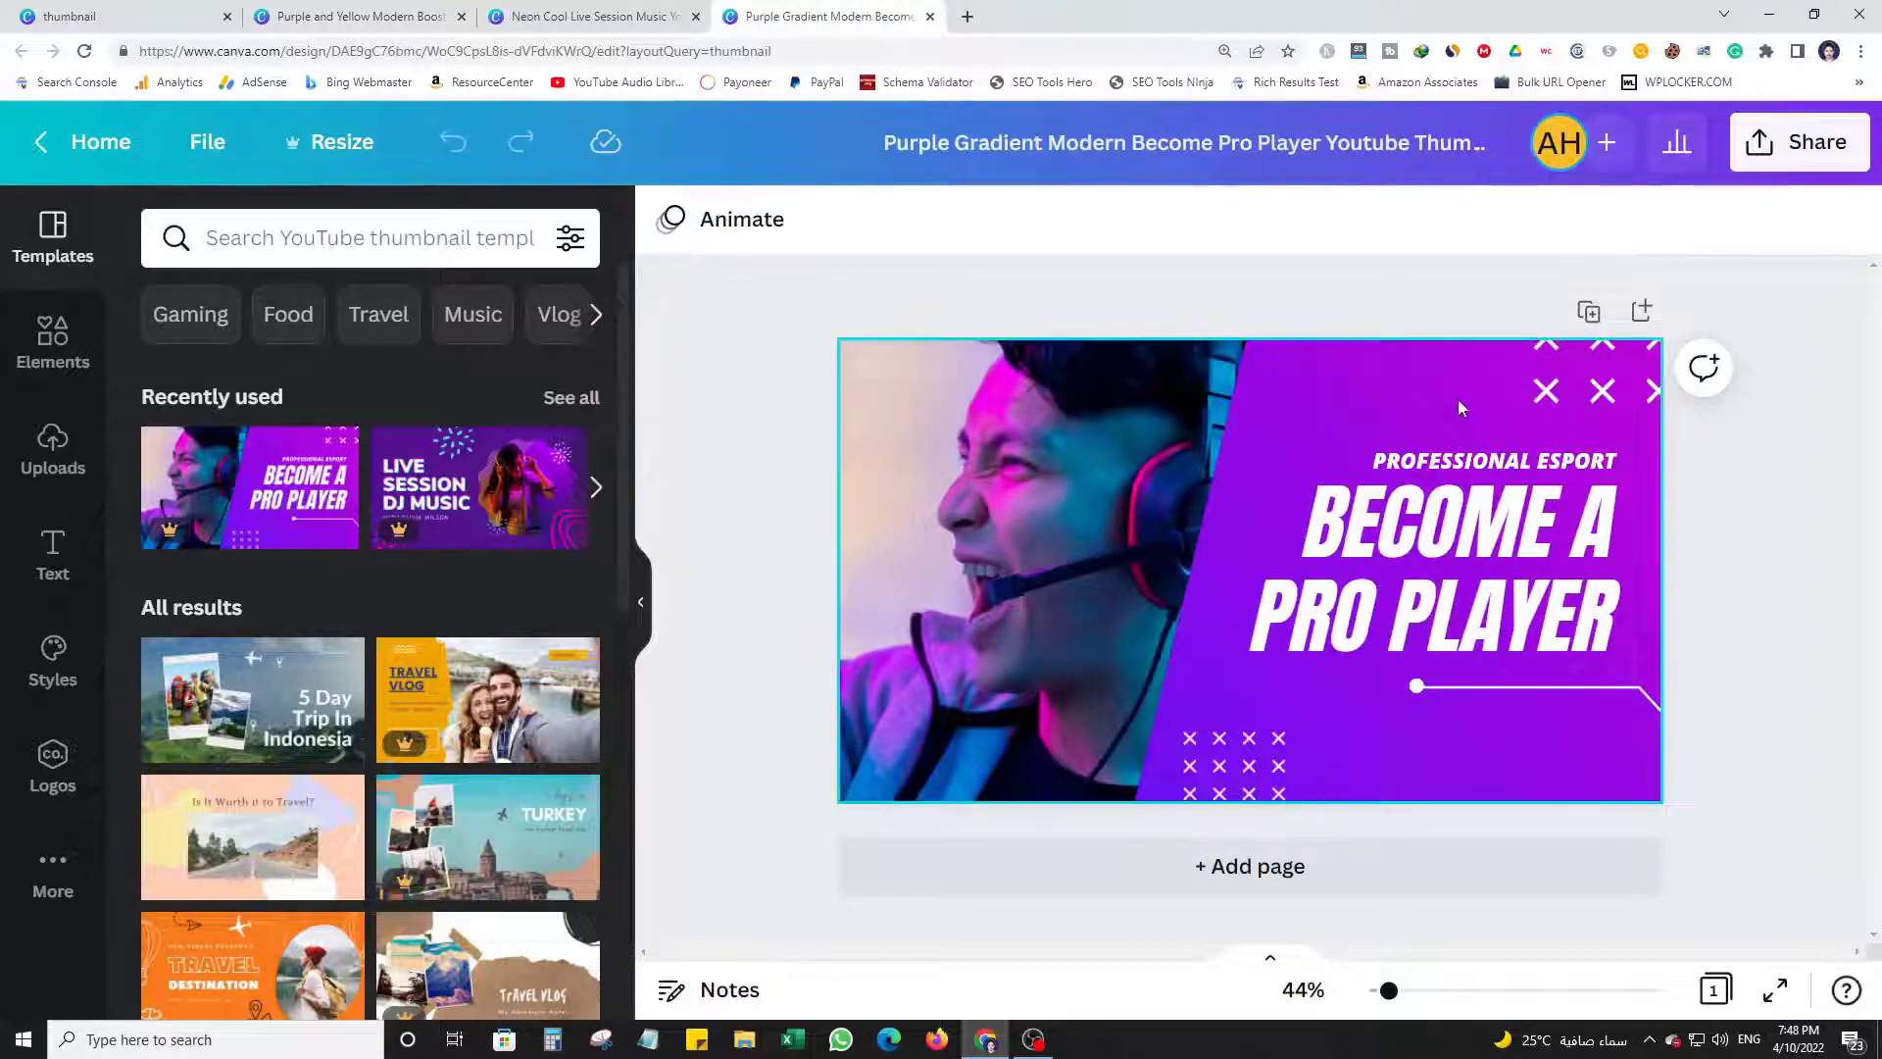
click(1374, 535)
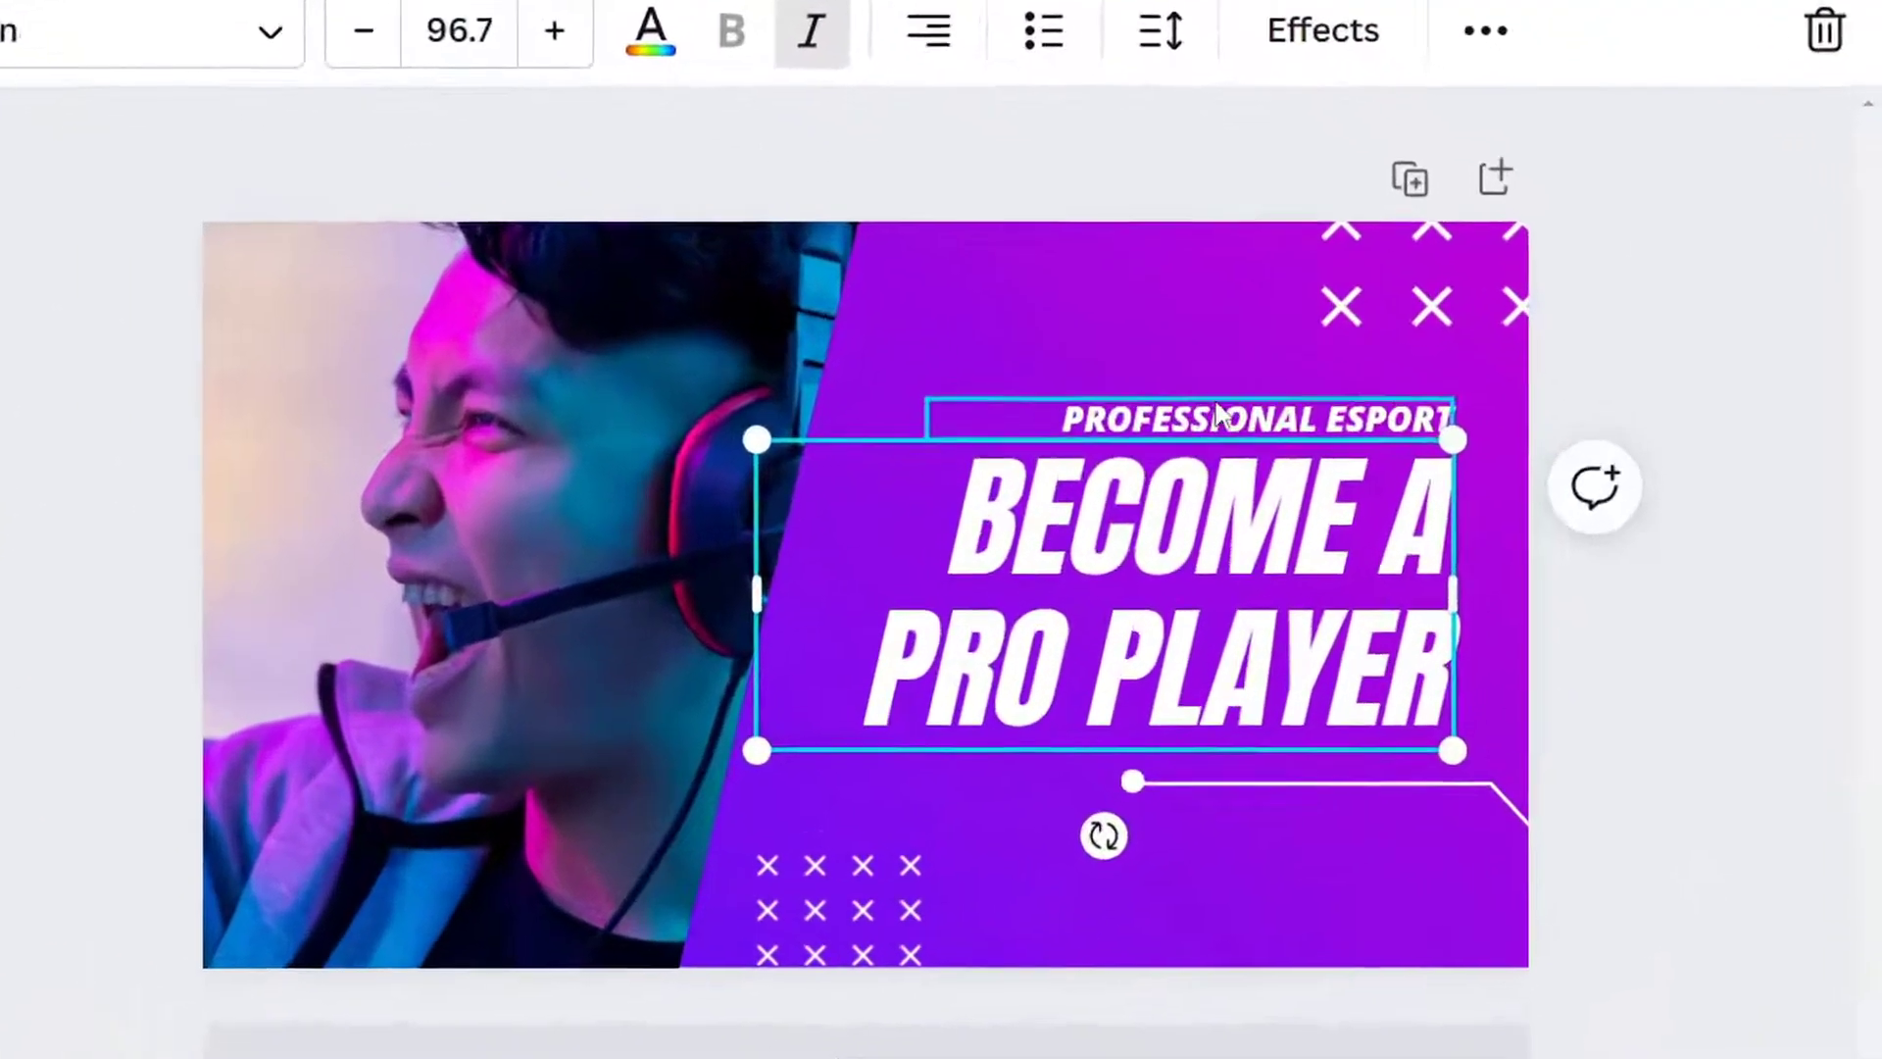
shift+click(1473, 457)
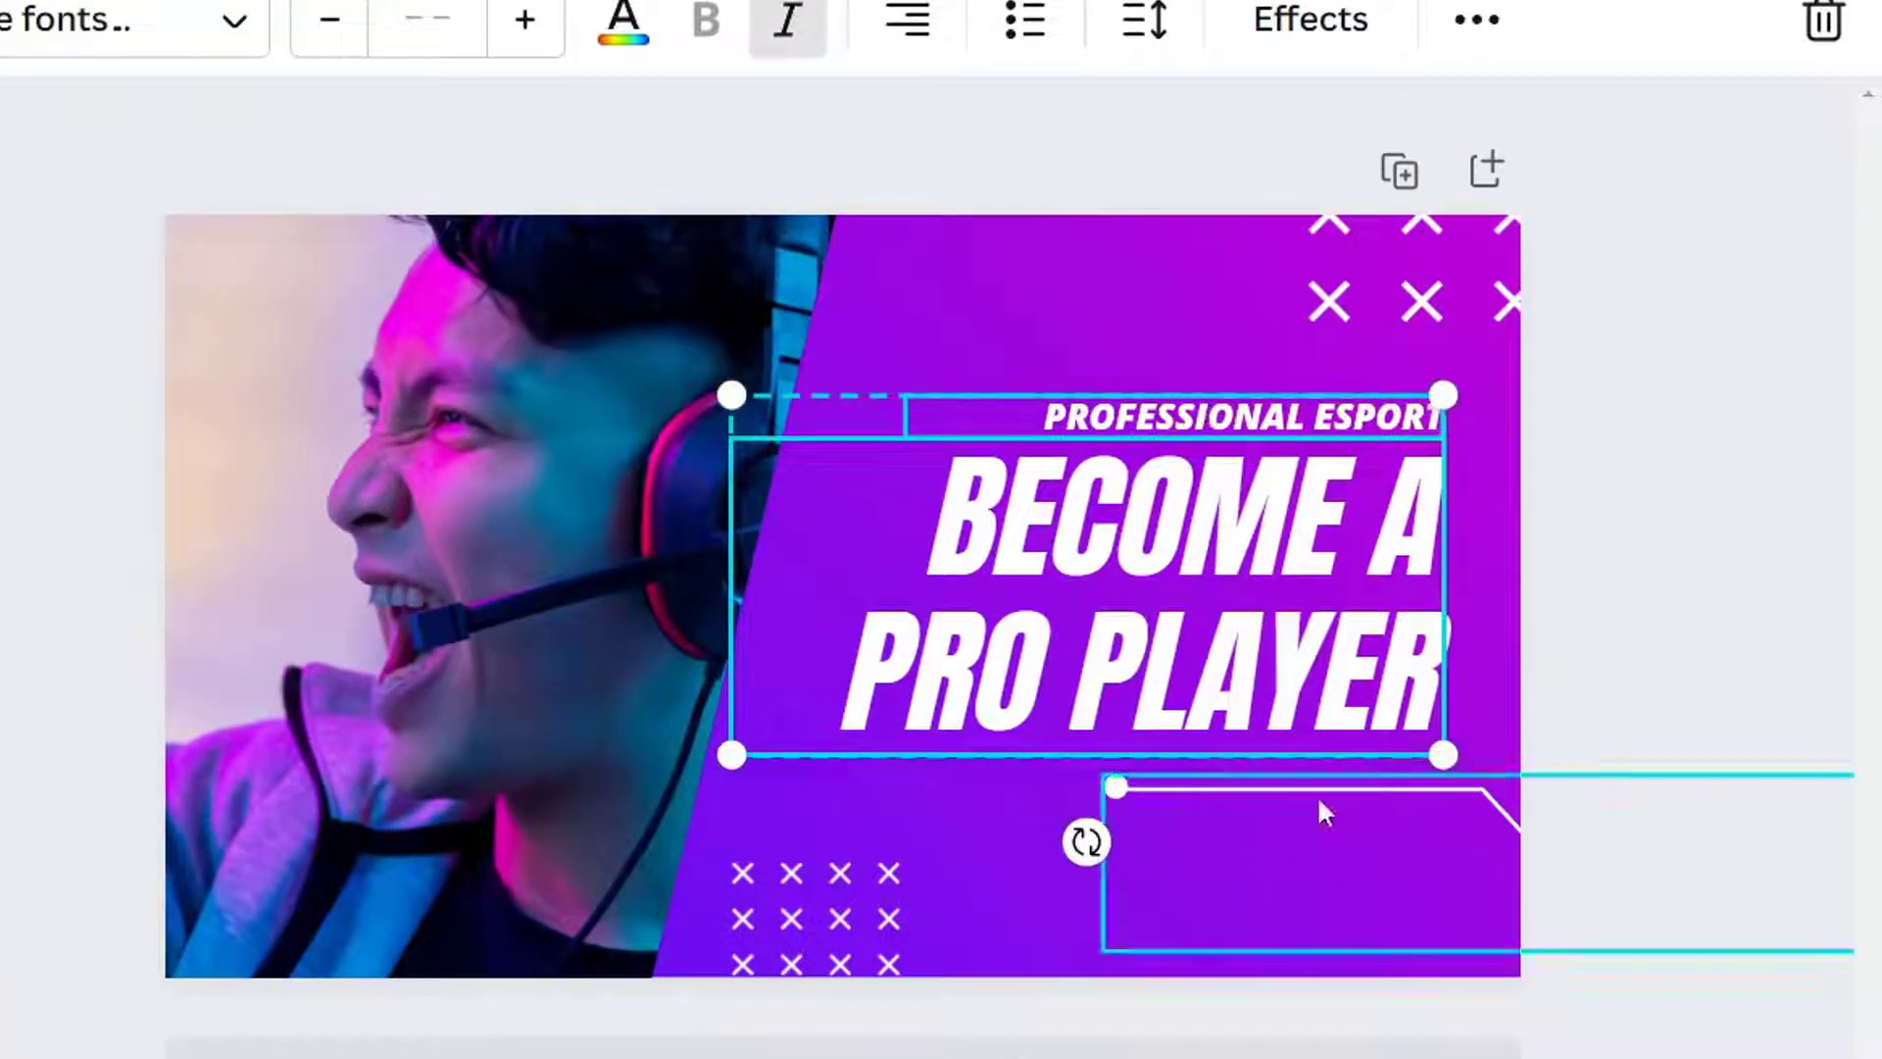
shift+click(1265, 789)
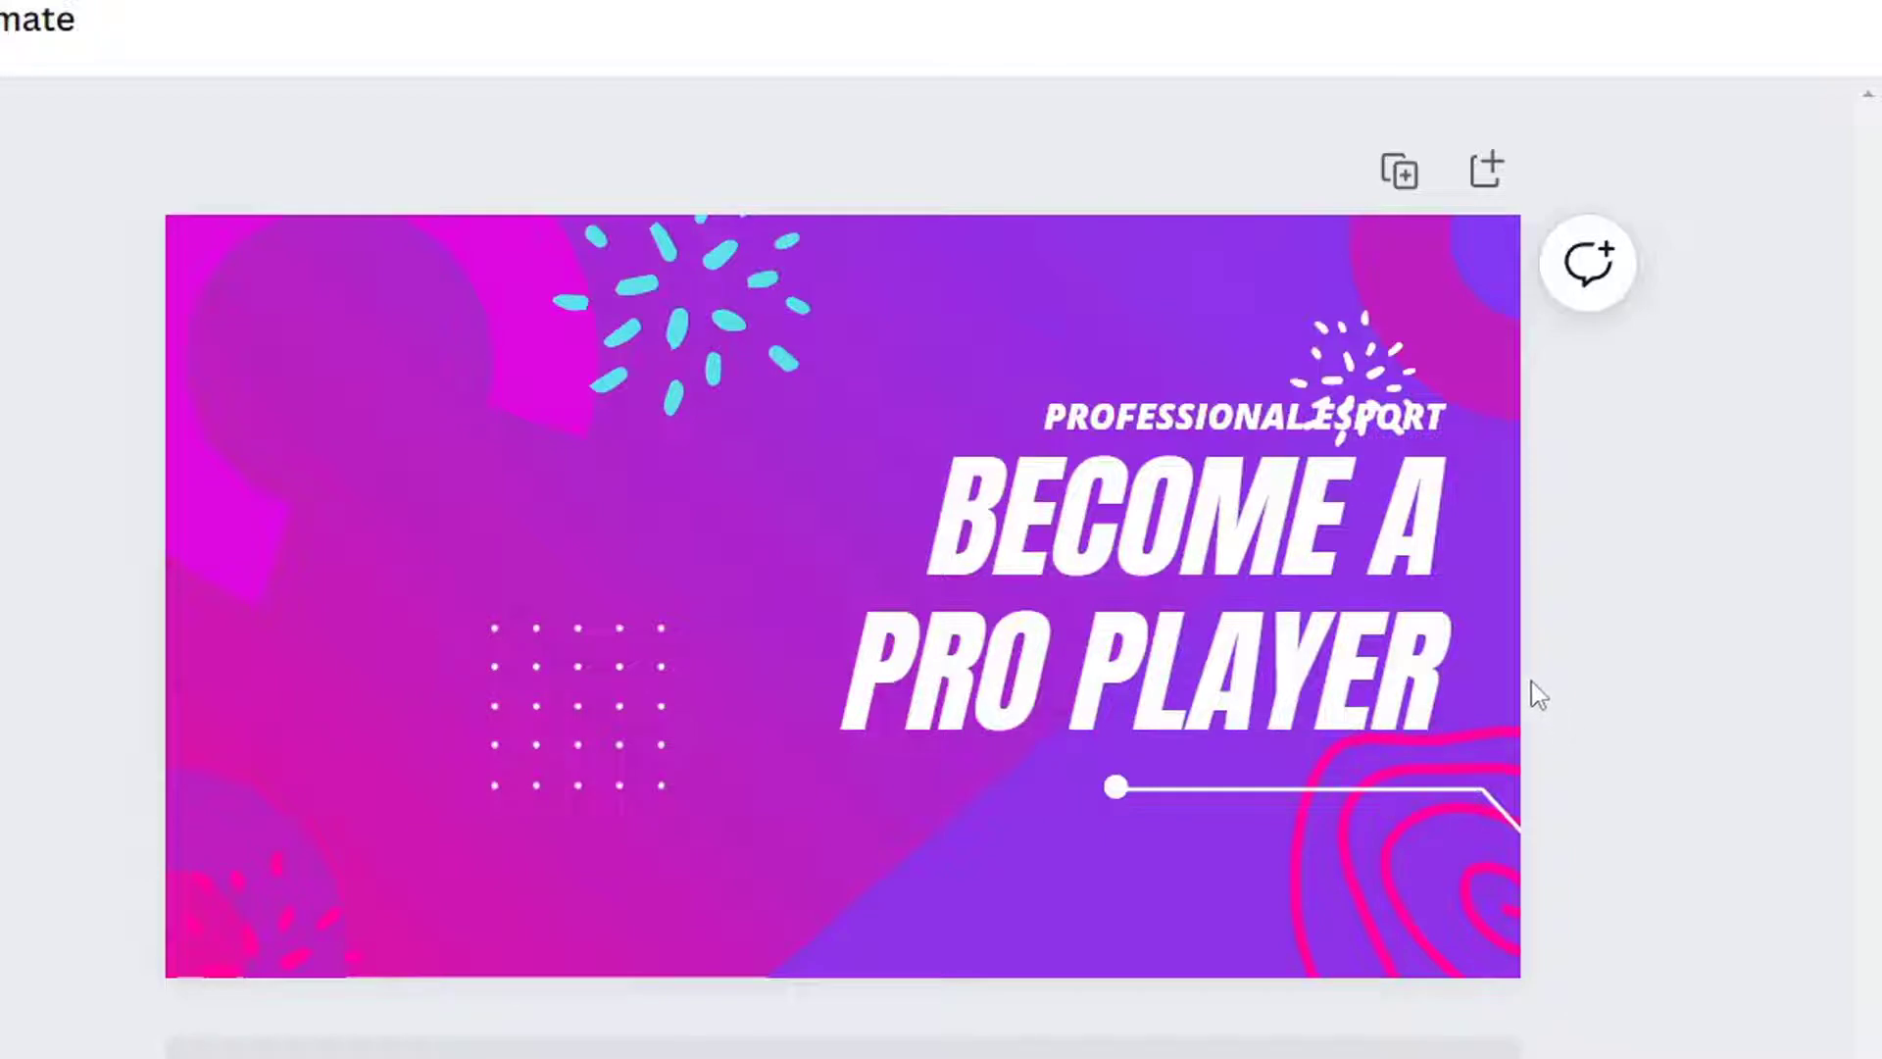
Move the white dot grid down to the design's bottom edge and the "BECOME A PRO PLAYER" heading to its left half.
drag(504, 730, 565, 982)
click(1022, 561)
drag(1272, 573, 685, 588)
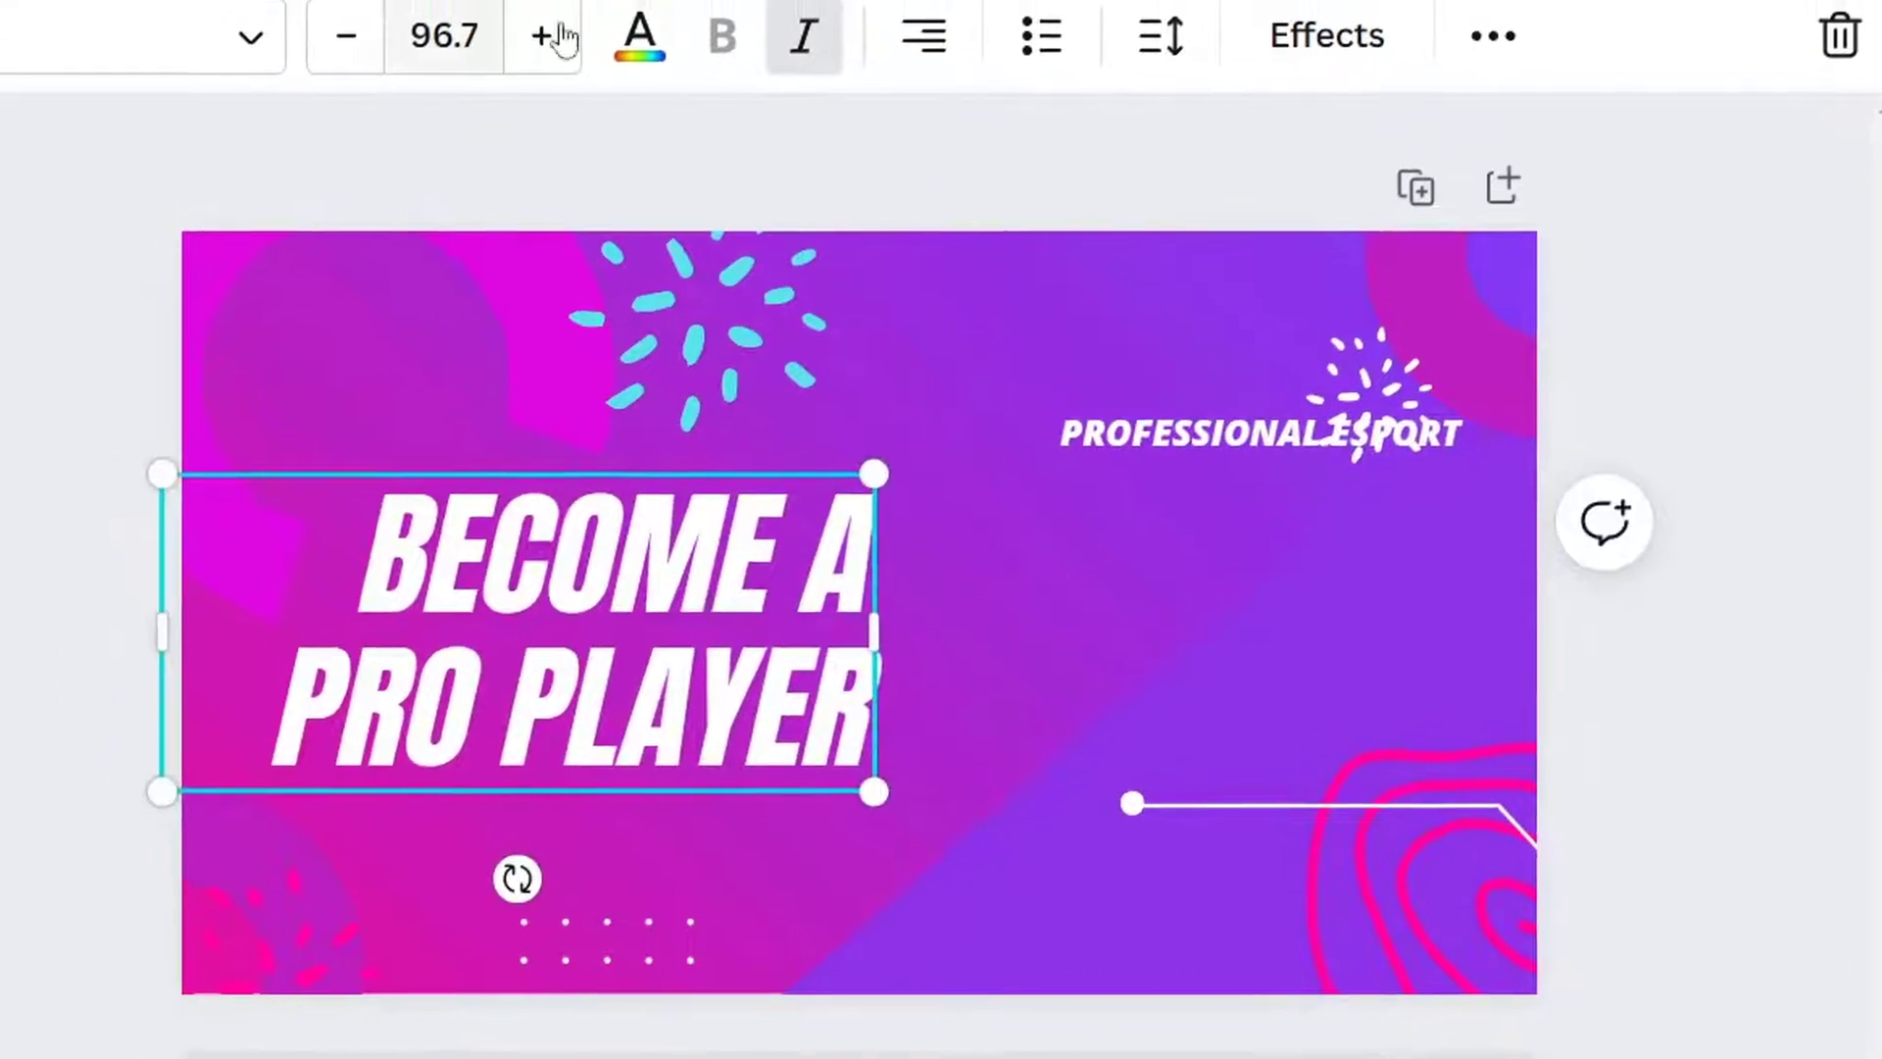
Centre-align the "BECOME A PRO PLAYER" heading, adjust its position and place the "PROFESSIONAL ESPORT" subtitle directly above it.
click(978, 108)
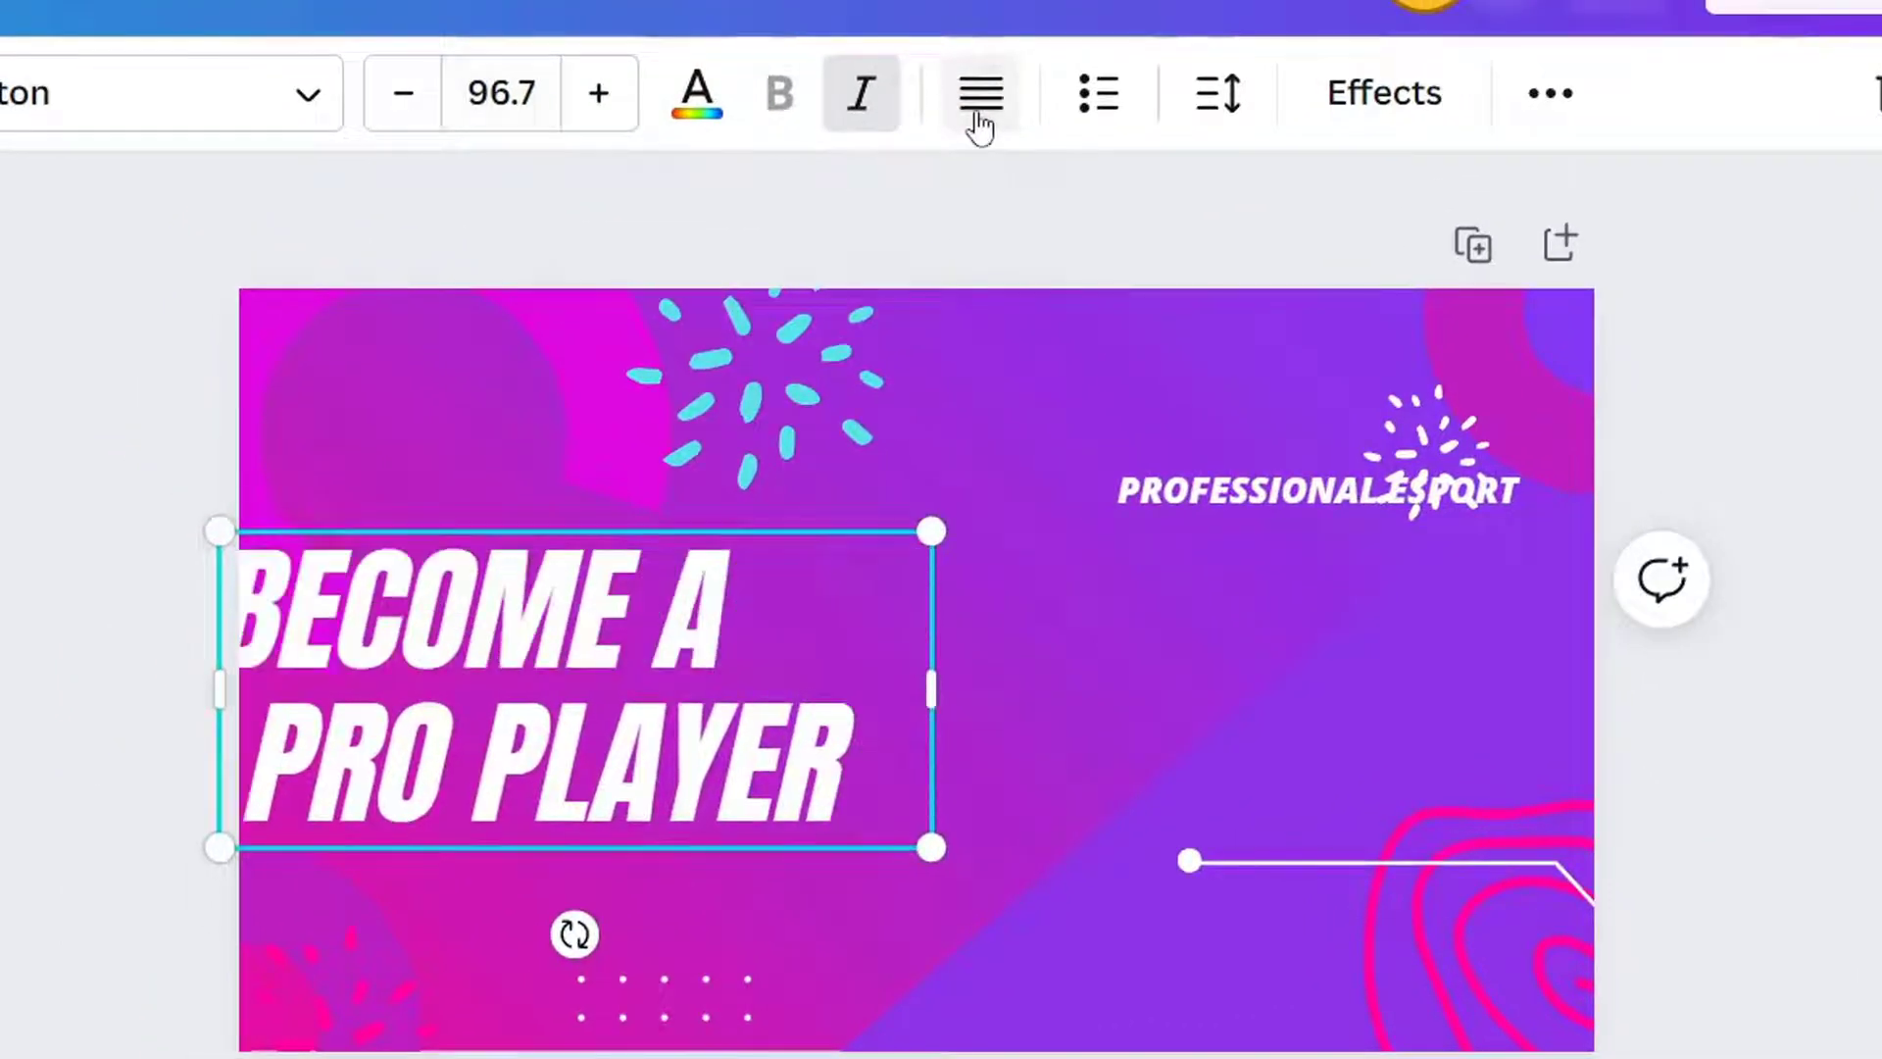
drag(588, 686, 751, 720)
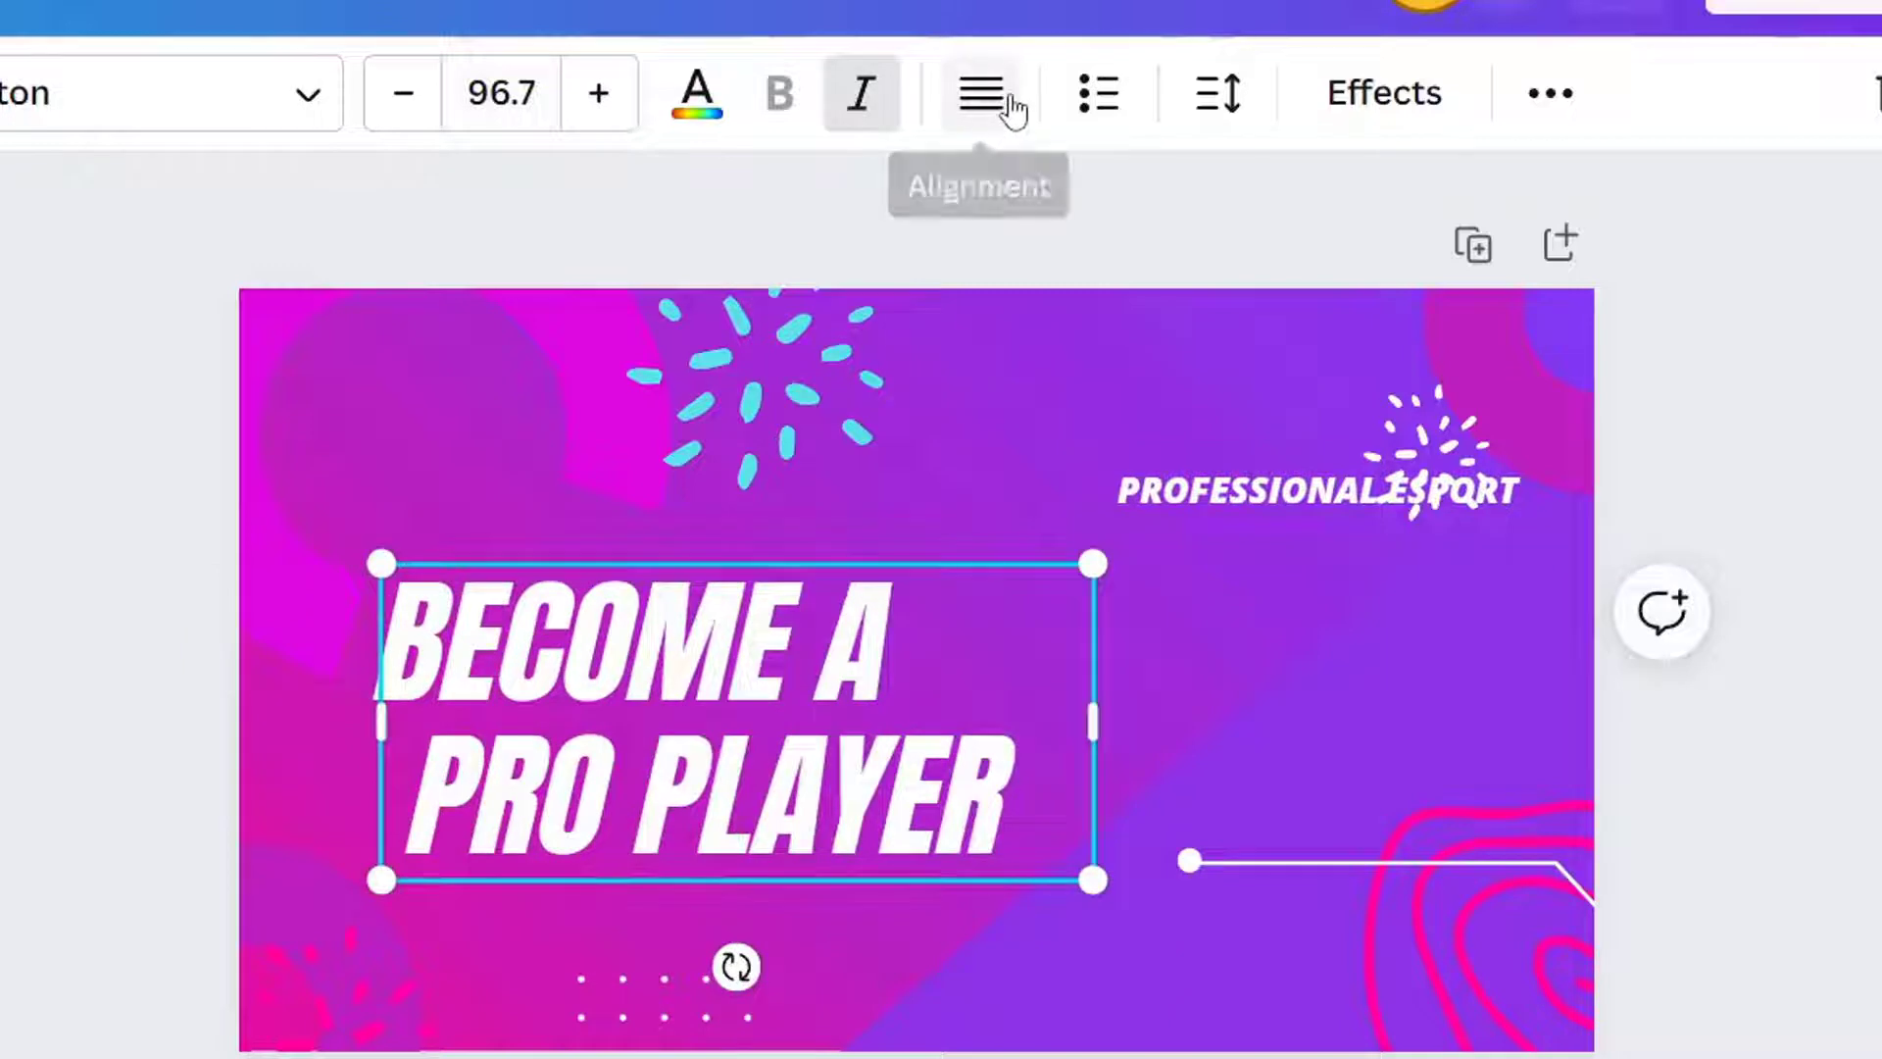
click(985, 100)
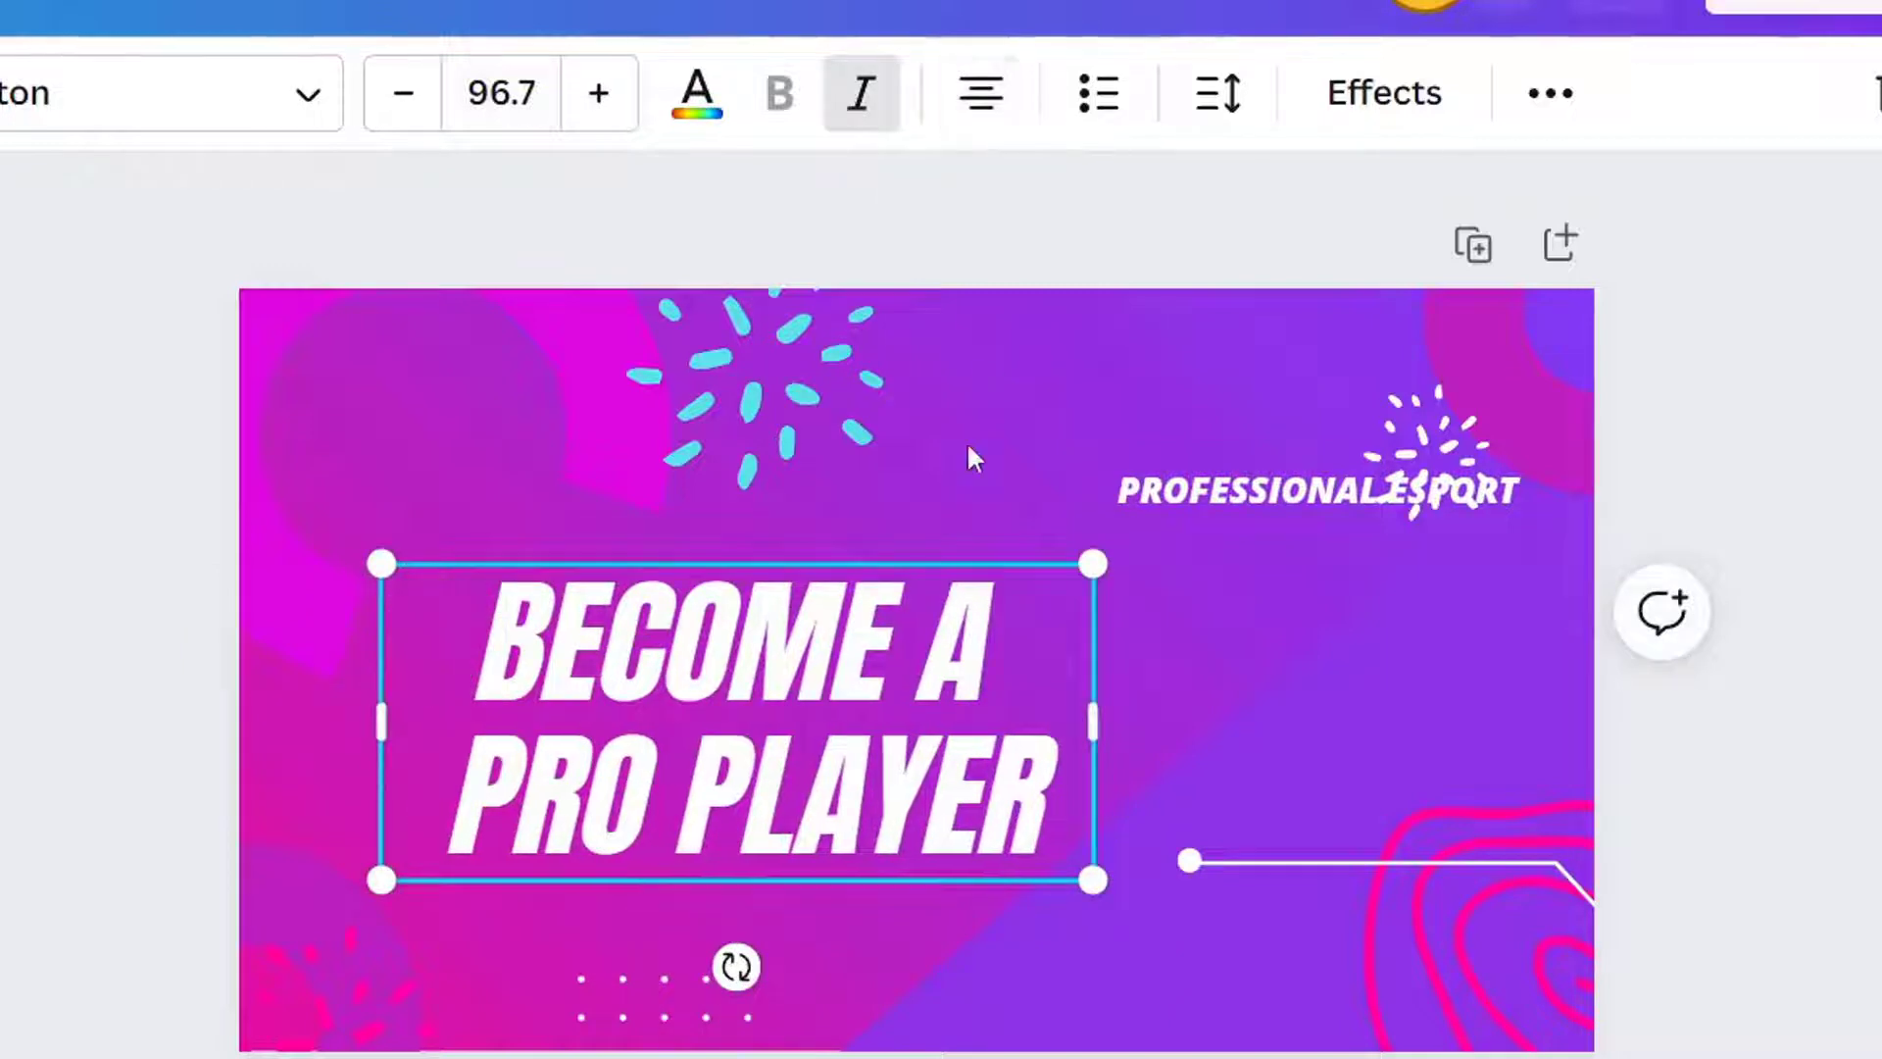
drag(867, 808, 817, 826)
drag(1242, 490, 577, 562)
Move the white burst into the design's upper-left corner and delete the pink concentric lines.
drag(1401, 461, 223, 270)
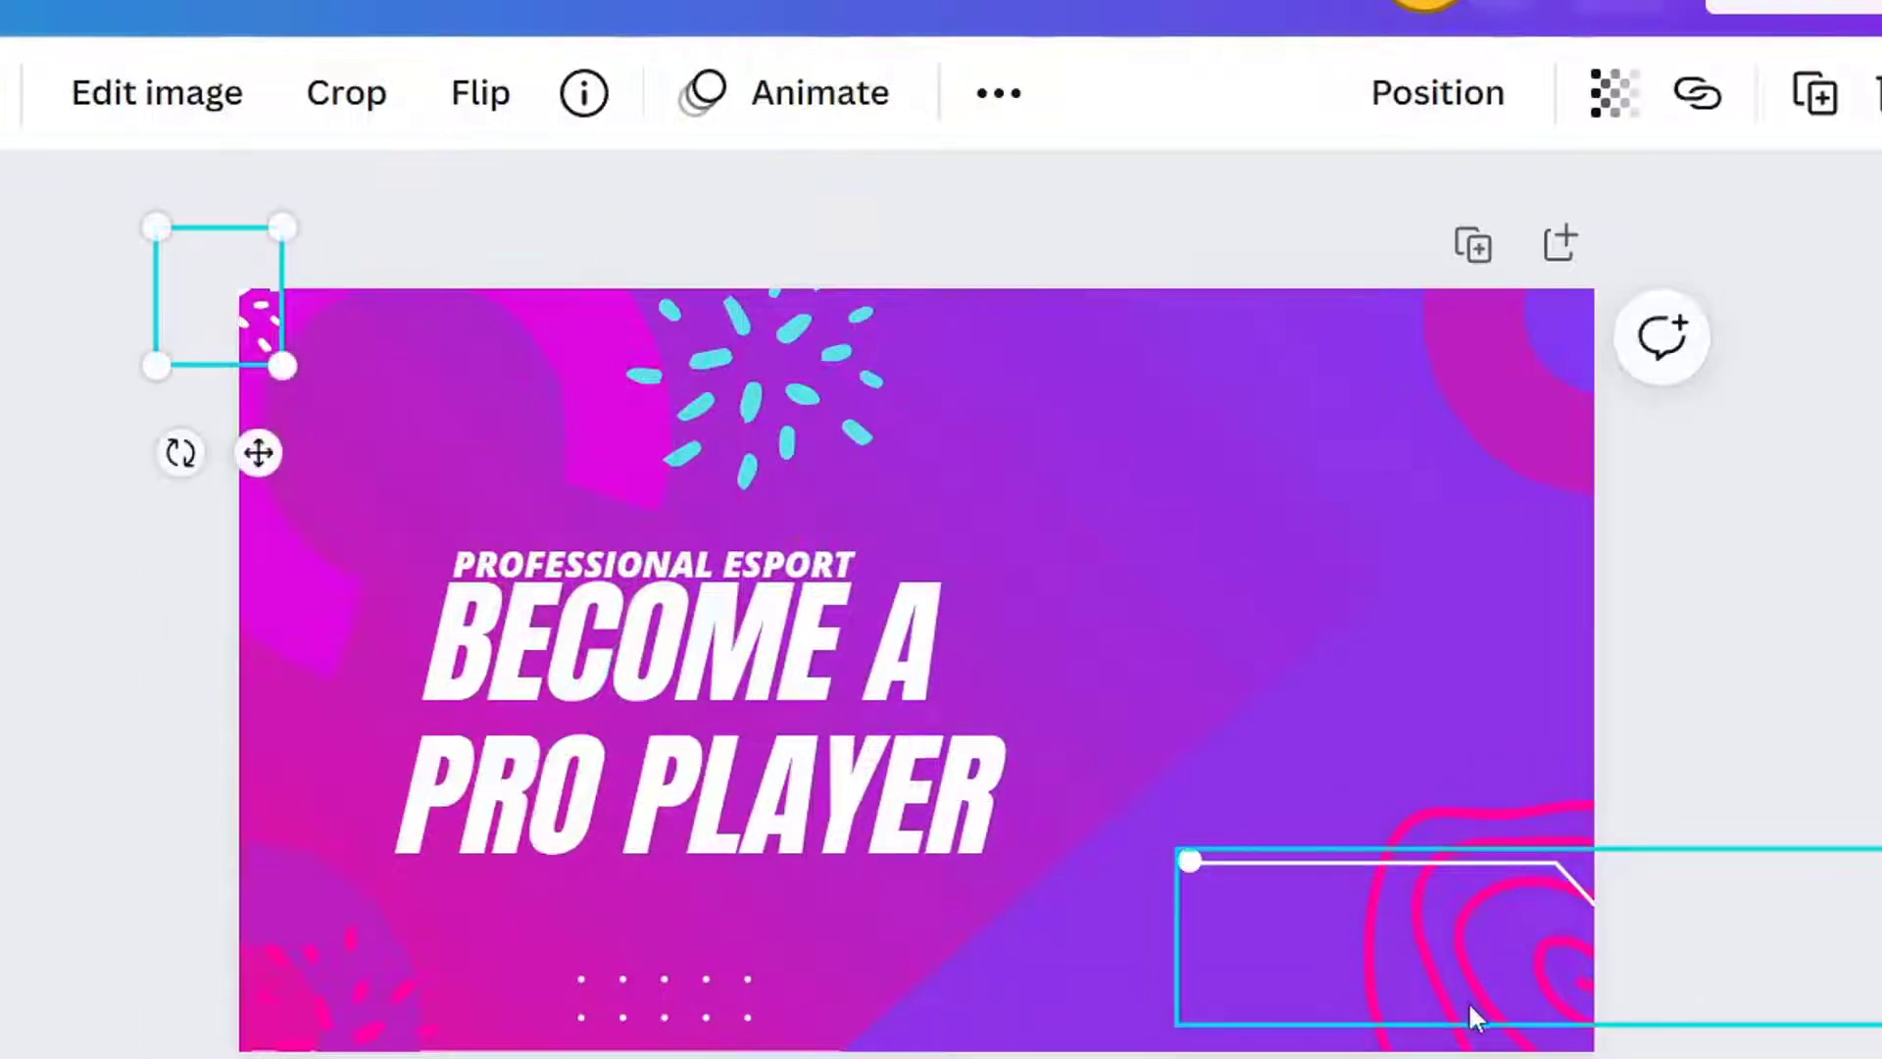
click(1424, 1018)
click(1420, 1043)
key(Delete)
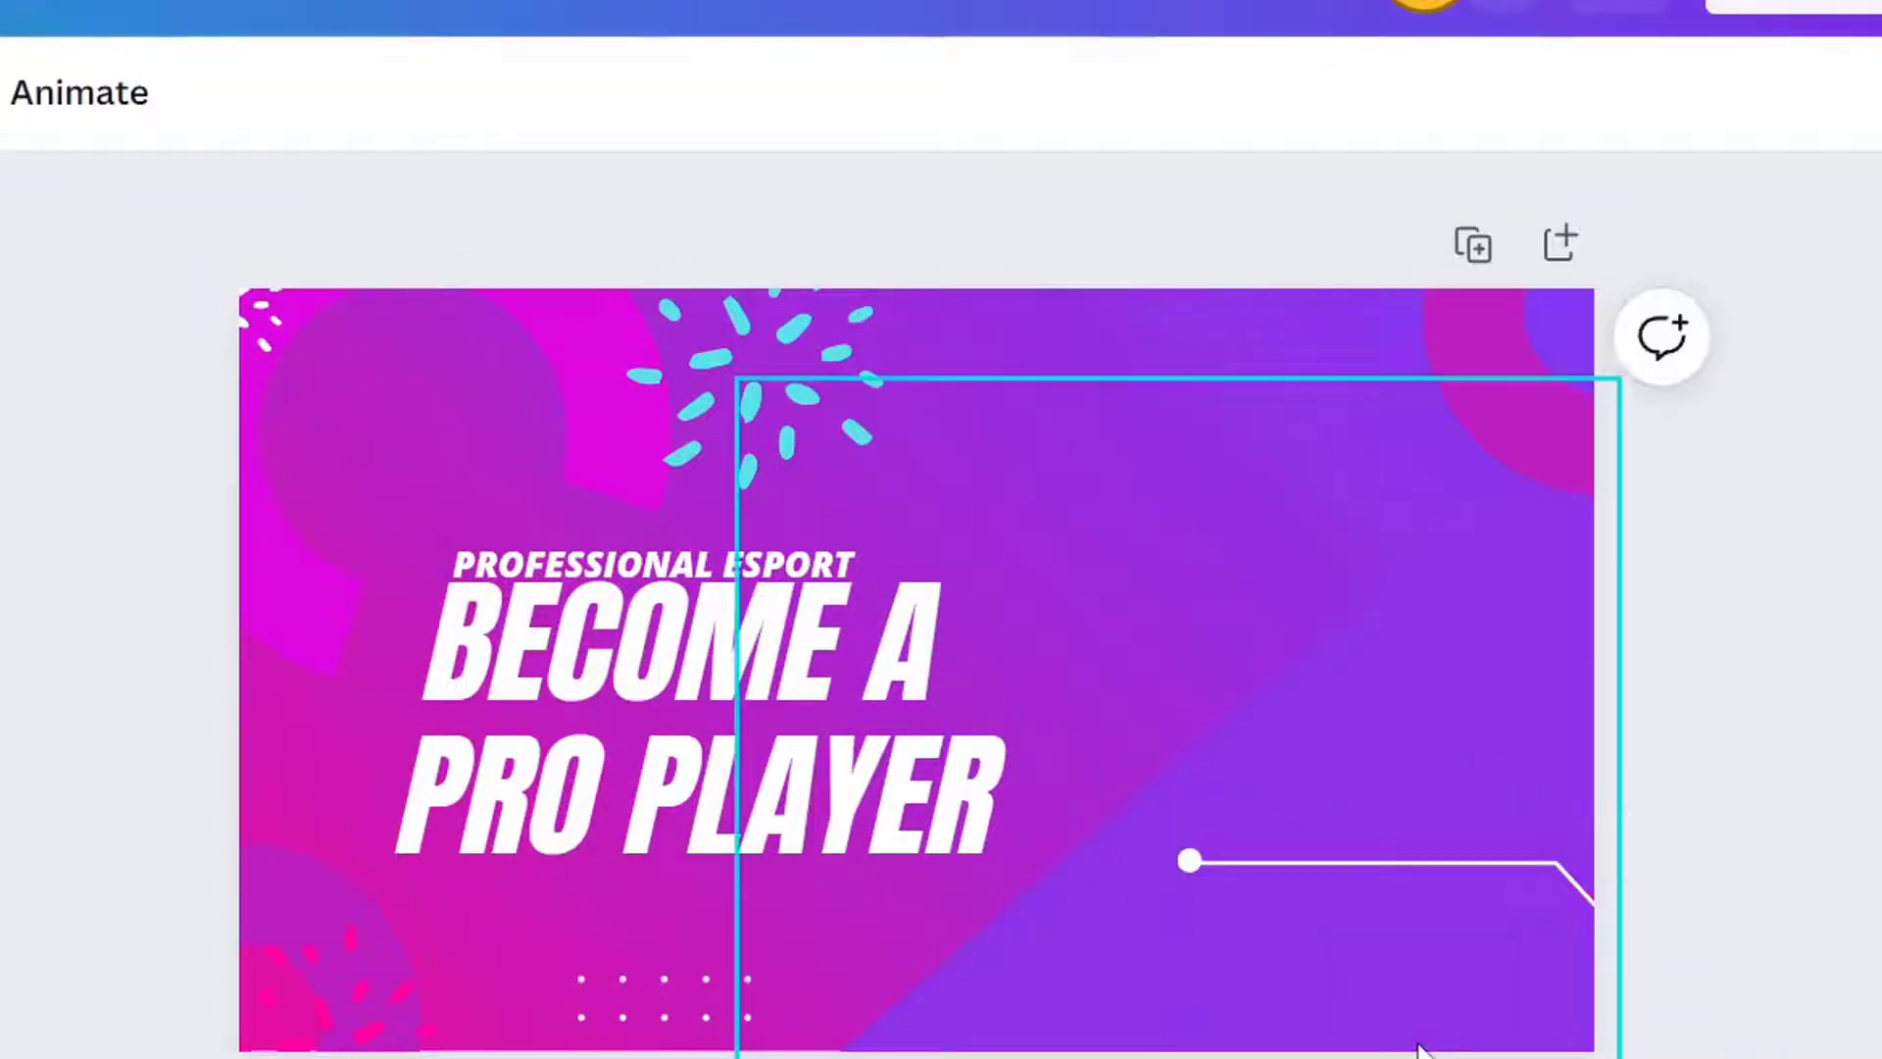
Duplicate the corner's white burst, then enlarge and rotate the copy and place it partly off the design's upper-right edge.
click(260, 319)
drag(260, 320, 1490, 1001)
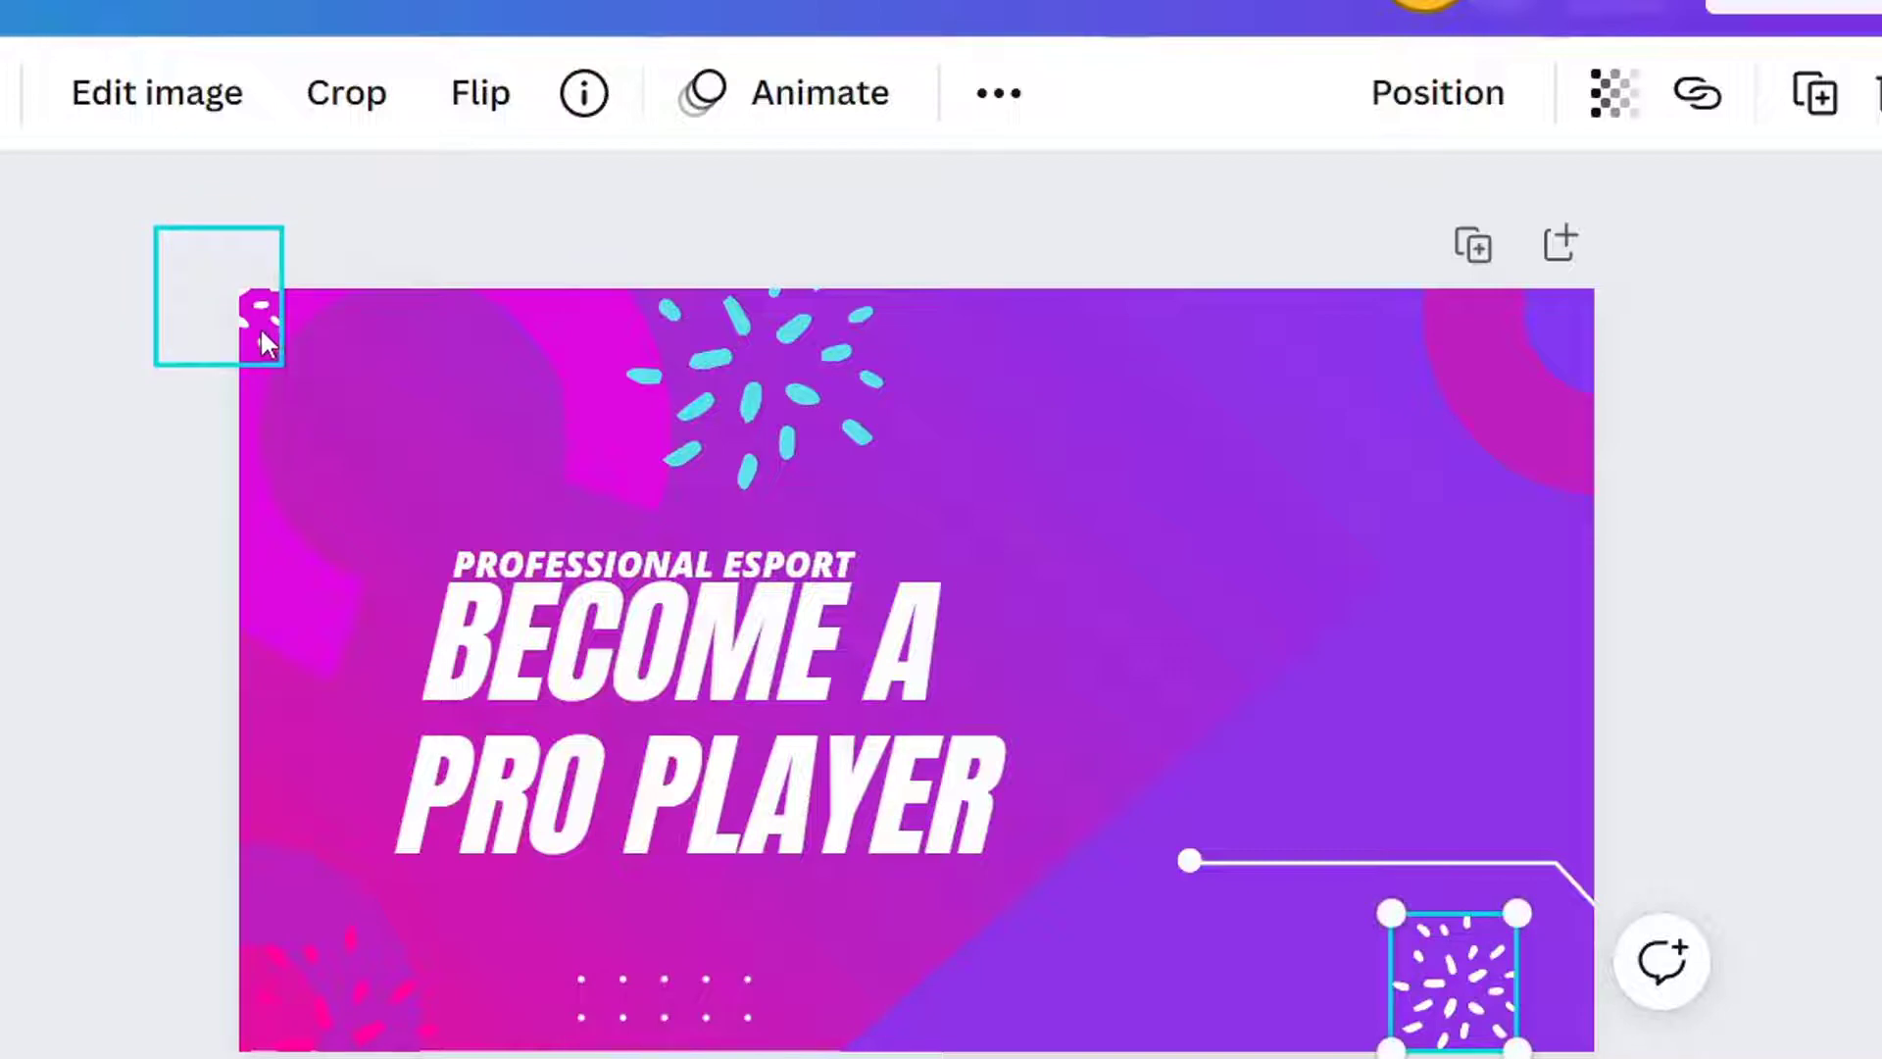
drag(261, 326, 1413, 715)
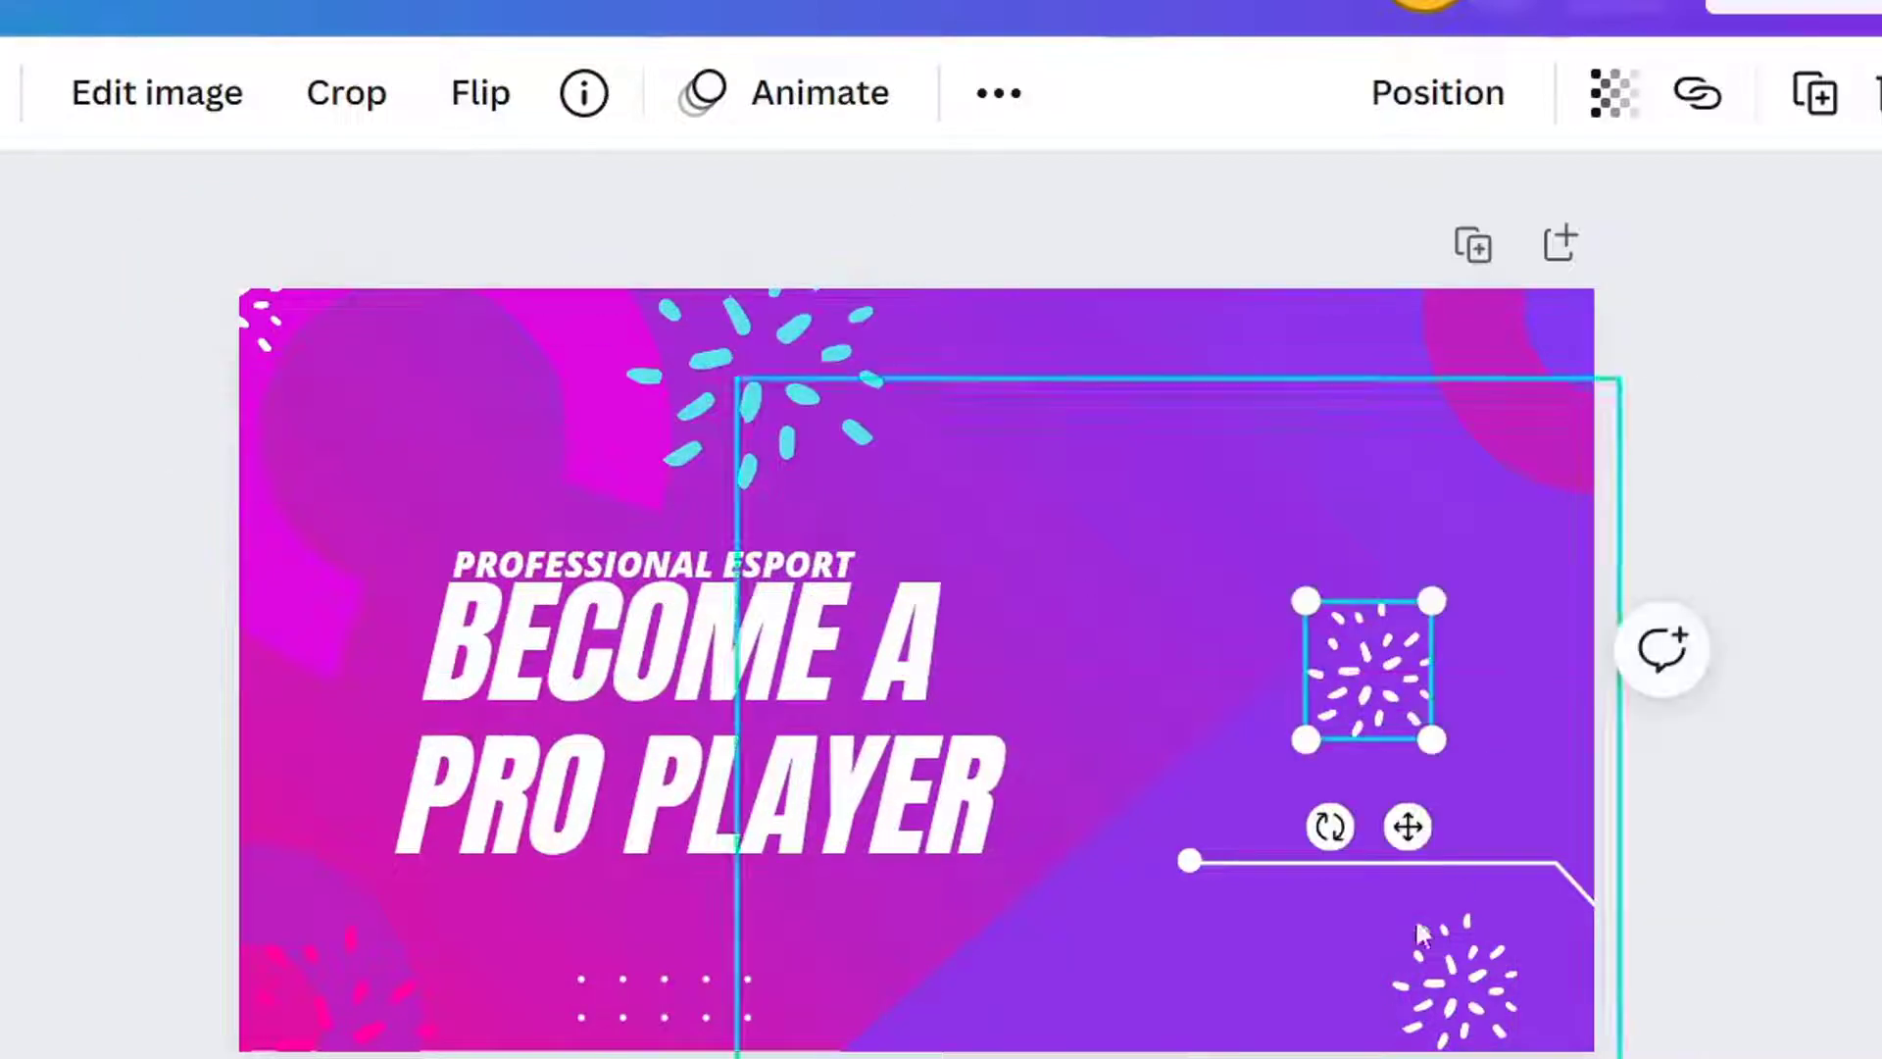
key(Delete)
click(1468, 1006)
click(1471, 1010)
drag(1527, 1037, 1657, 1058)
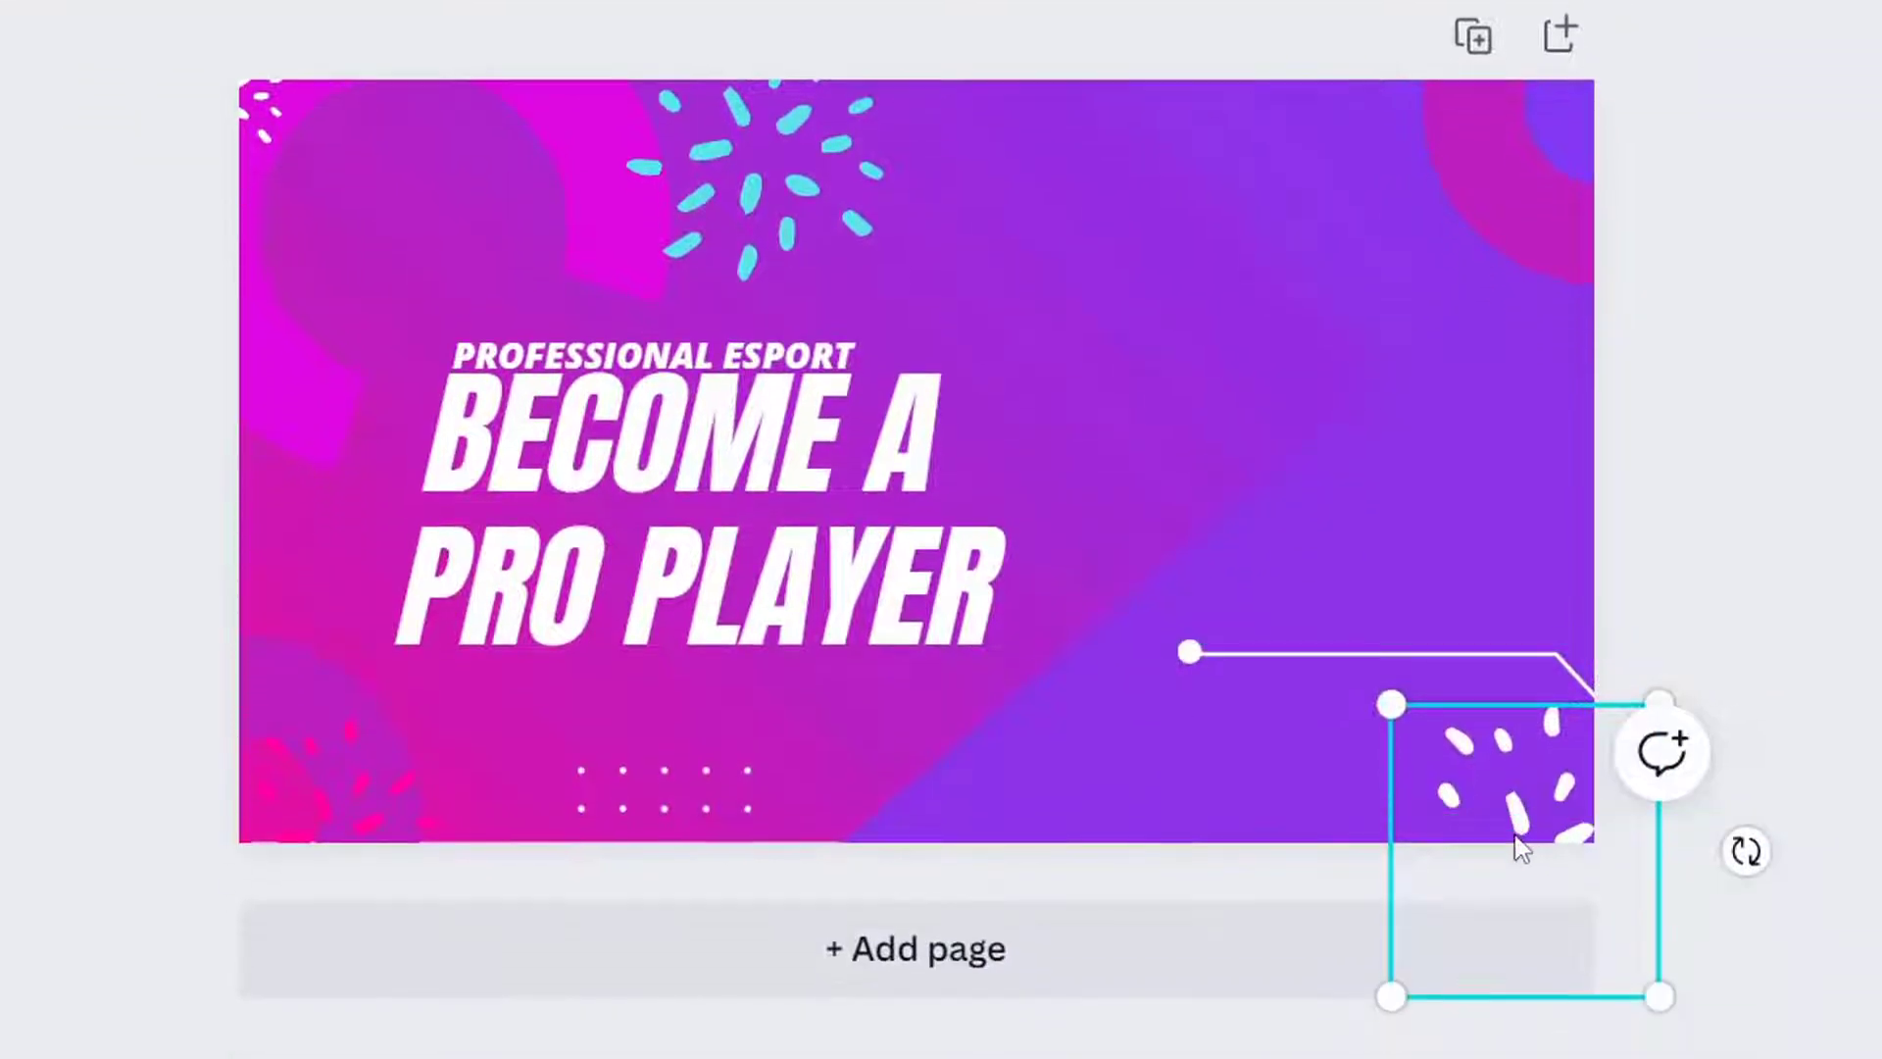
drag(1519, 845, 1617, 254)
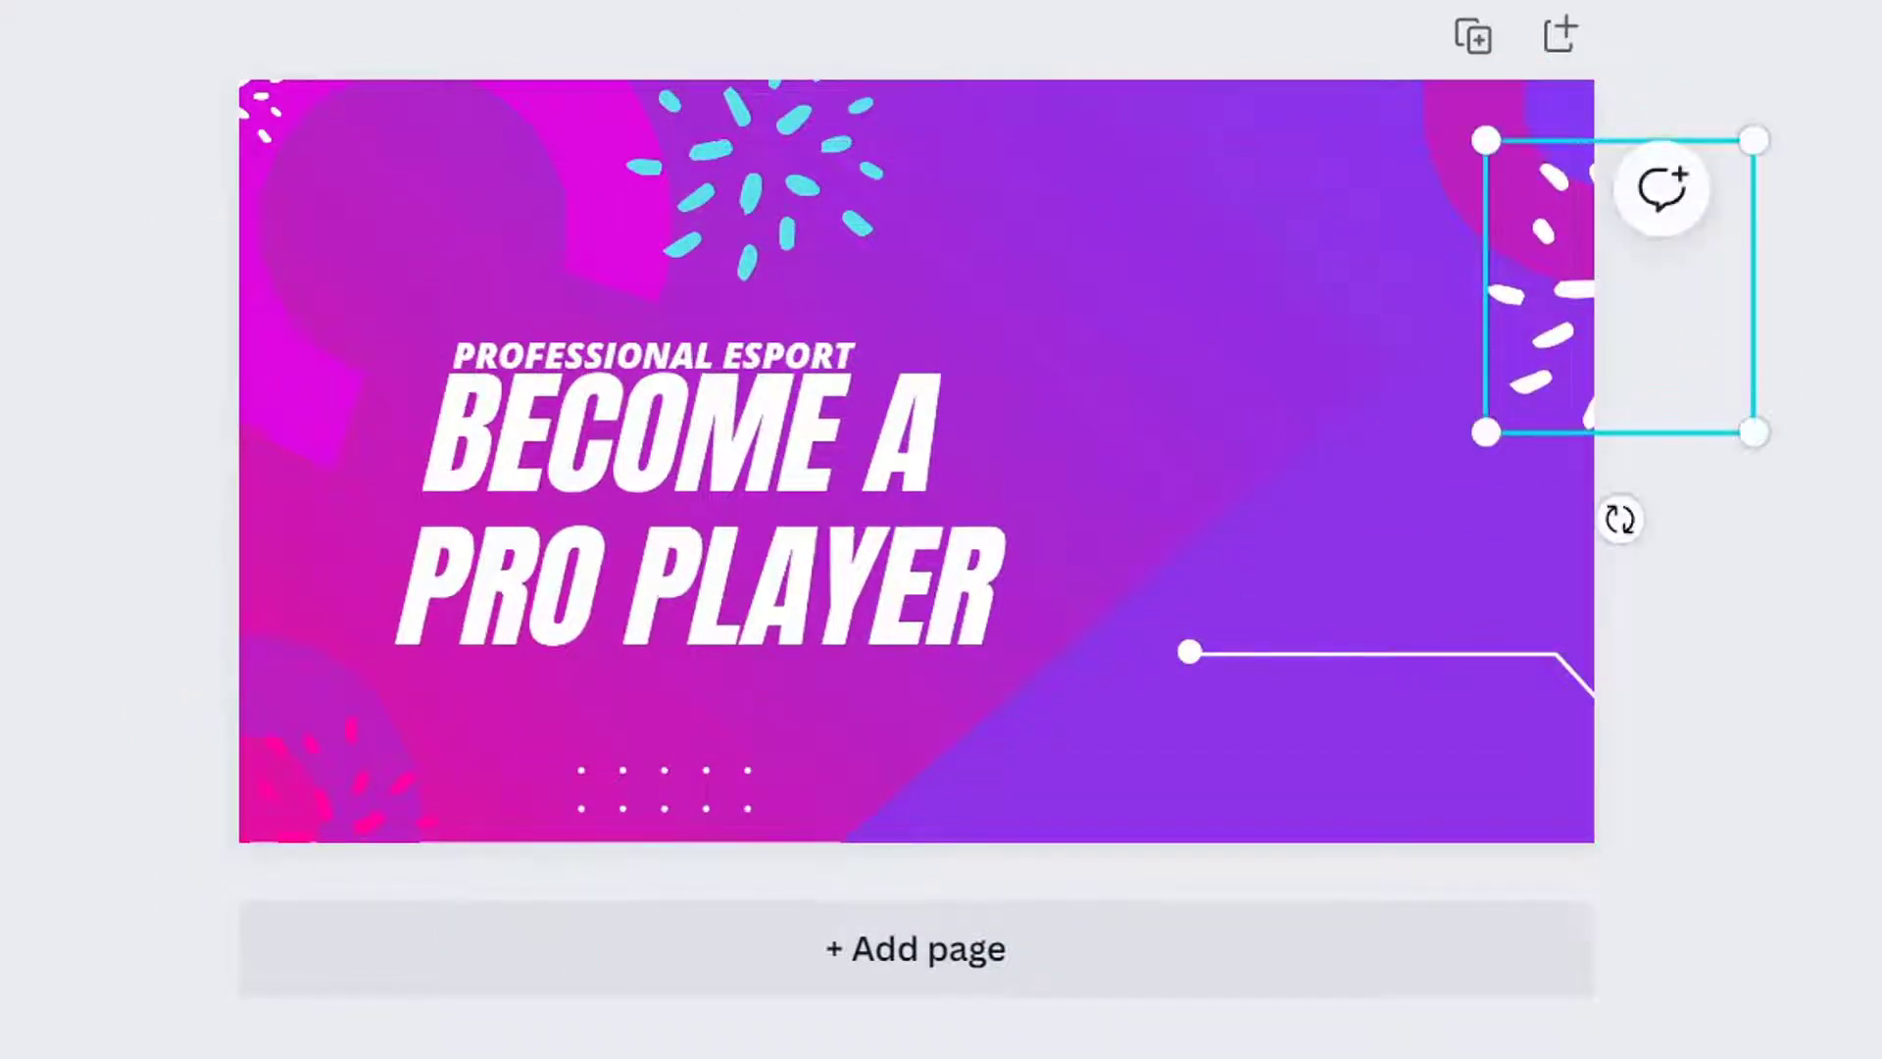
Turn the white line with the dot end around and place it at the design's lower-left edge.
click(1493, 655)
drag(1496, 659, 176, 554)
click(1176, 790)
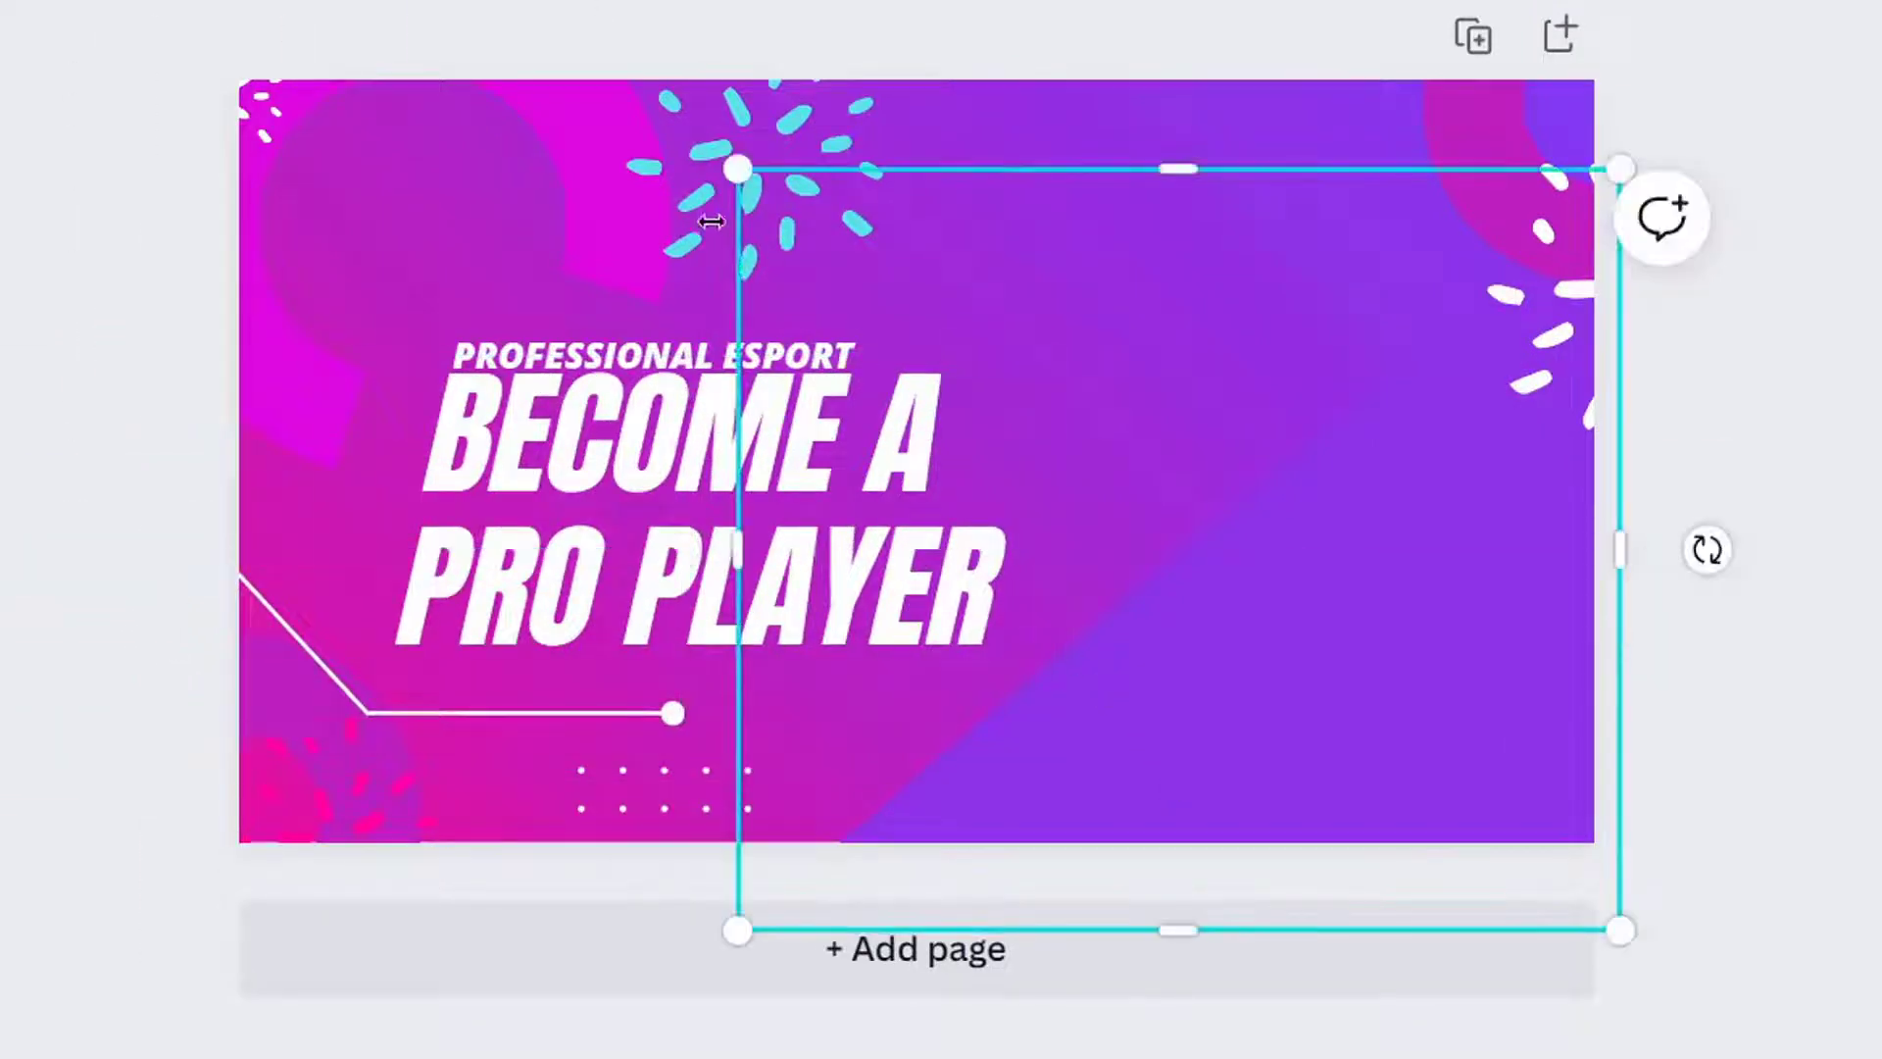
Nudge the "PROFESSIONAL ESPORT" subtitle up from the heading and delete the cyan burst.
mouse_move(694, 351)
mouse_down()
mouse_move(694, 305)
mouse_move(705, 329)
mouse_up()
drag(704, 234, 939, 138)
key(Delete)
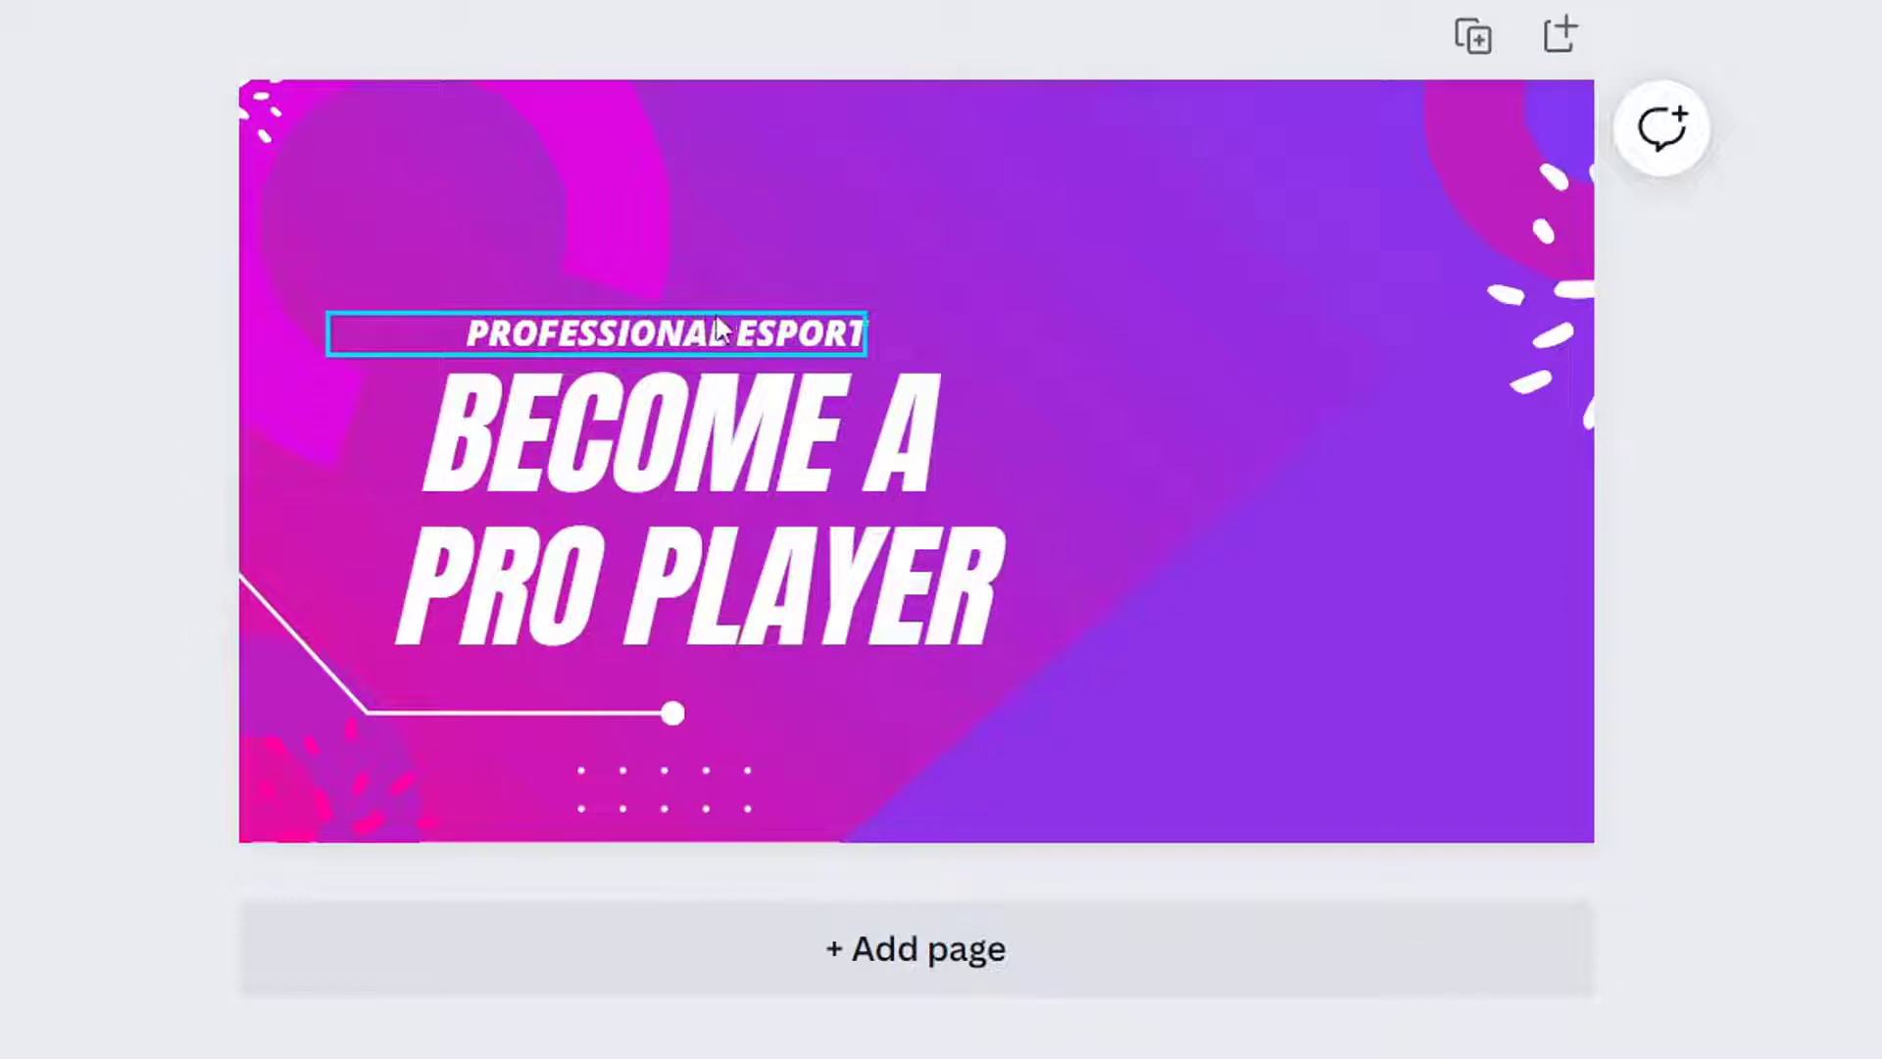
Replace the subtitle with enlarged "HOW TO DESIGN" text and the heading with "THUMBNAIL".
click(811, 323)
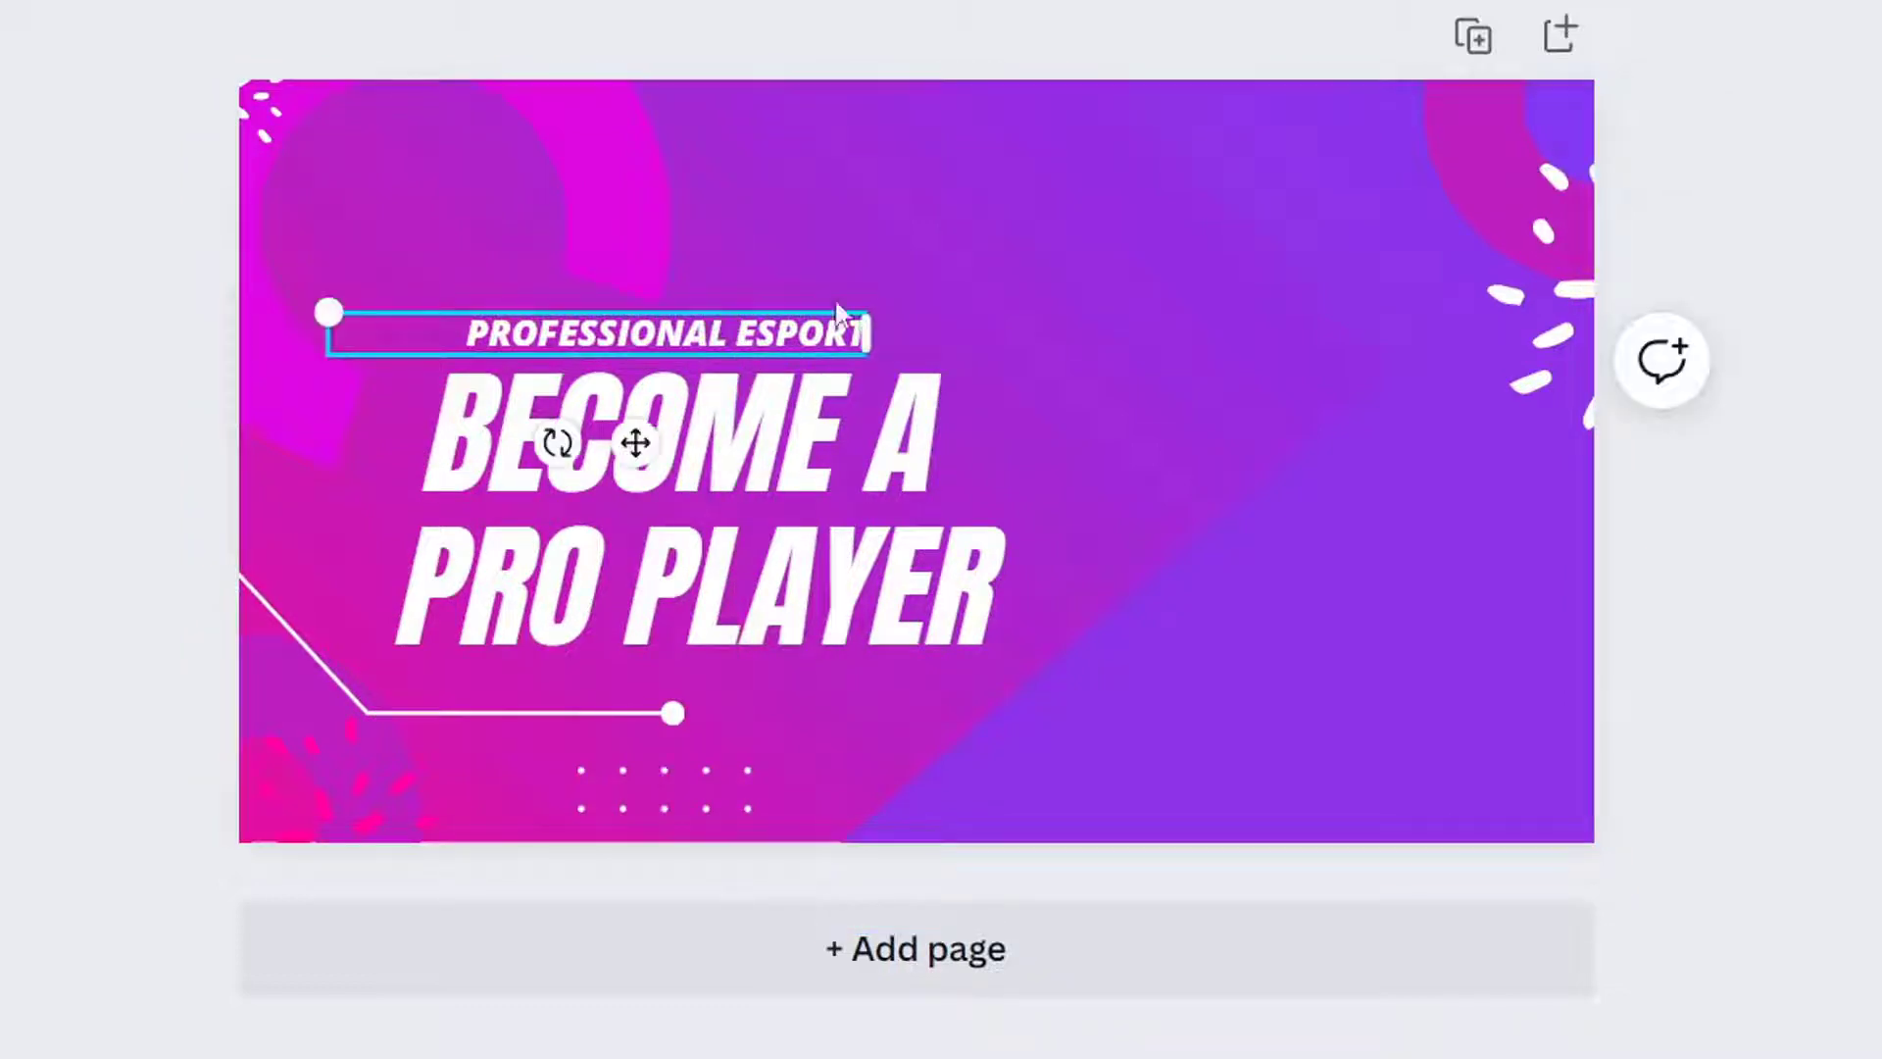
drag(869, 316, 1353, 127)
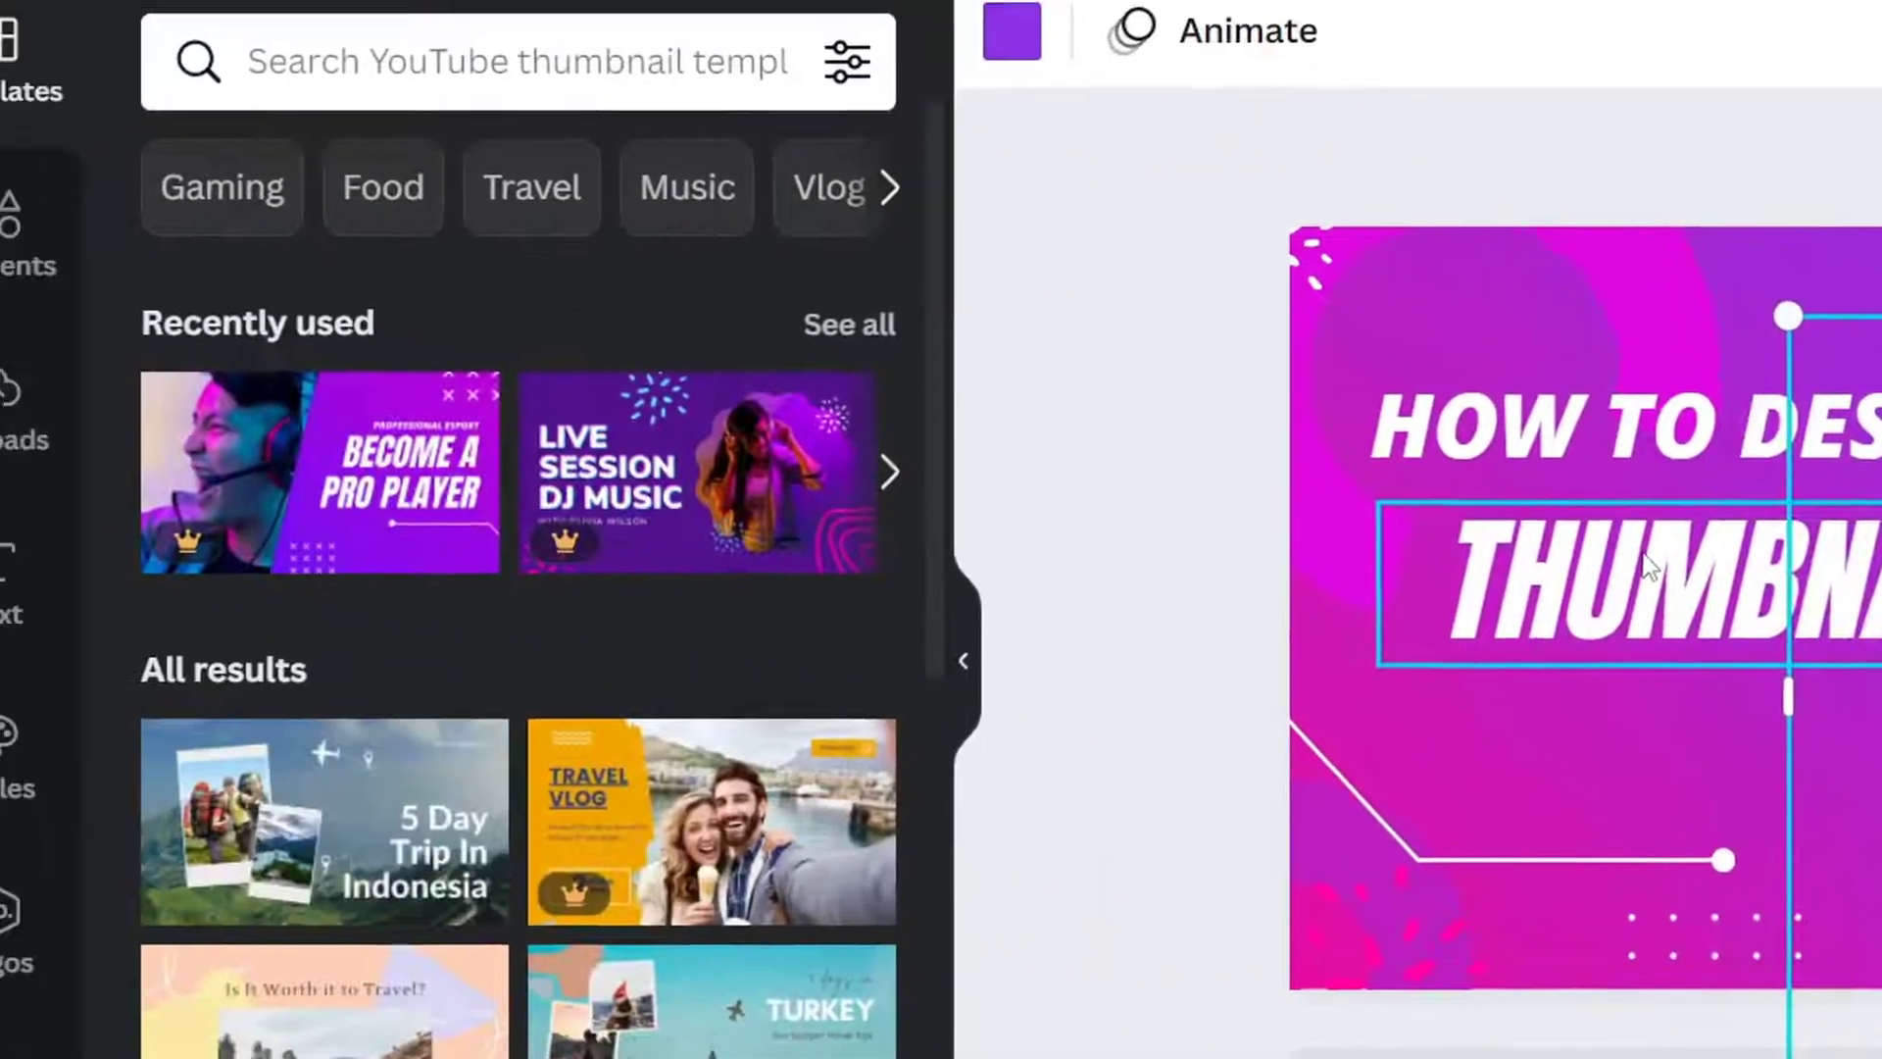
click(818, 459)
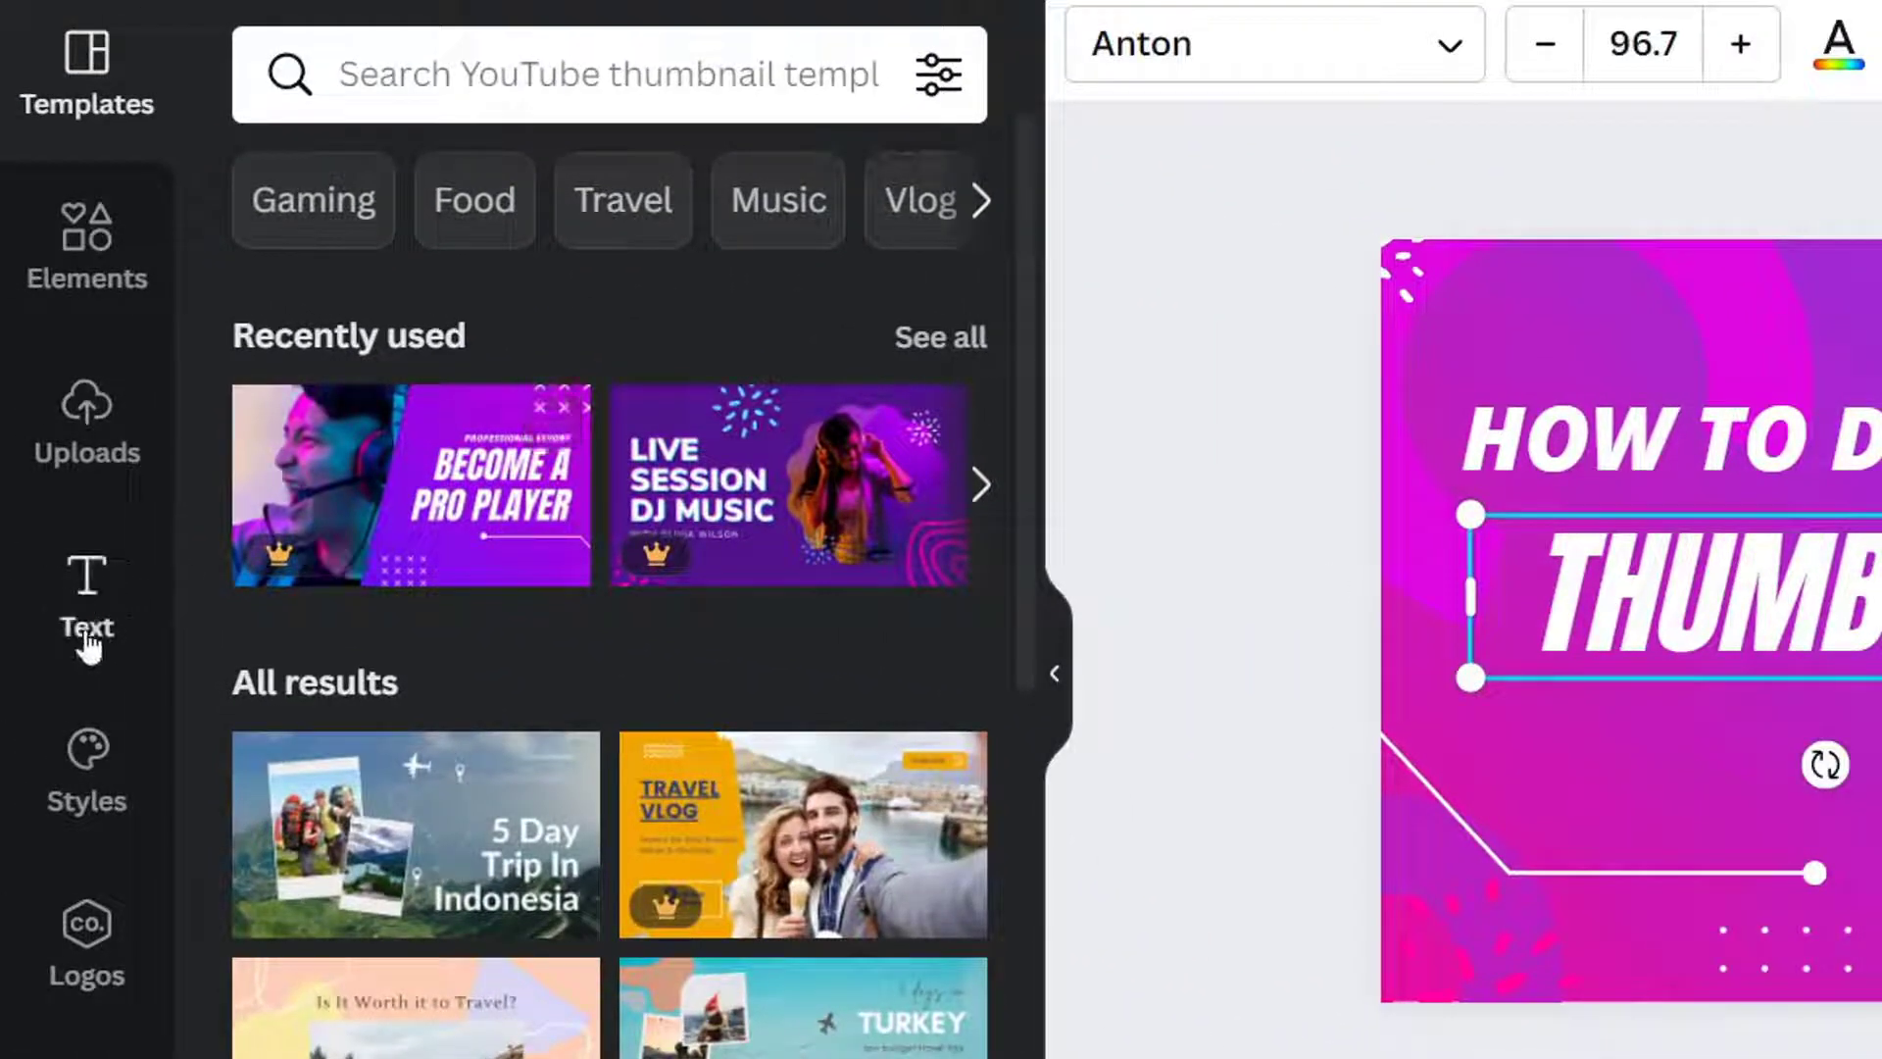
Look through the ready-made font combinations for a text style.
click(84, 607)
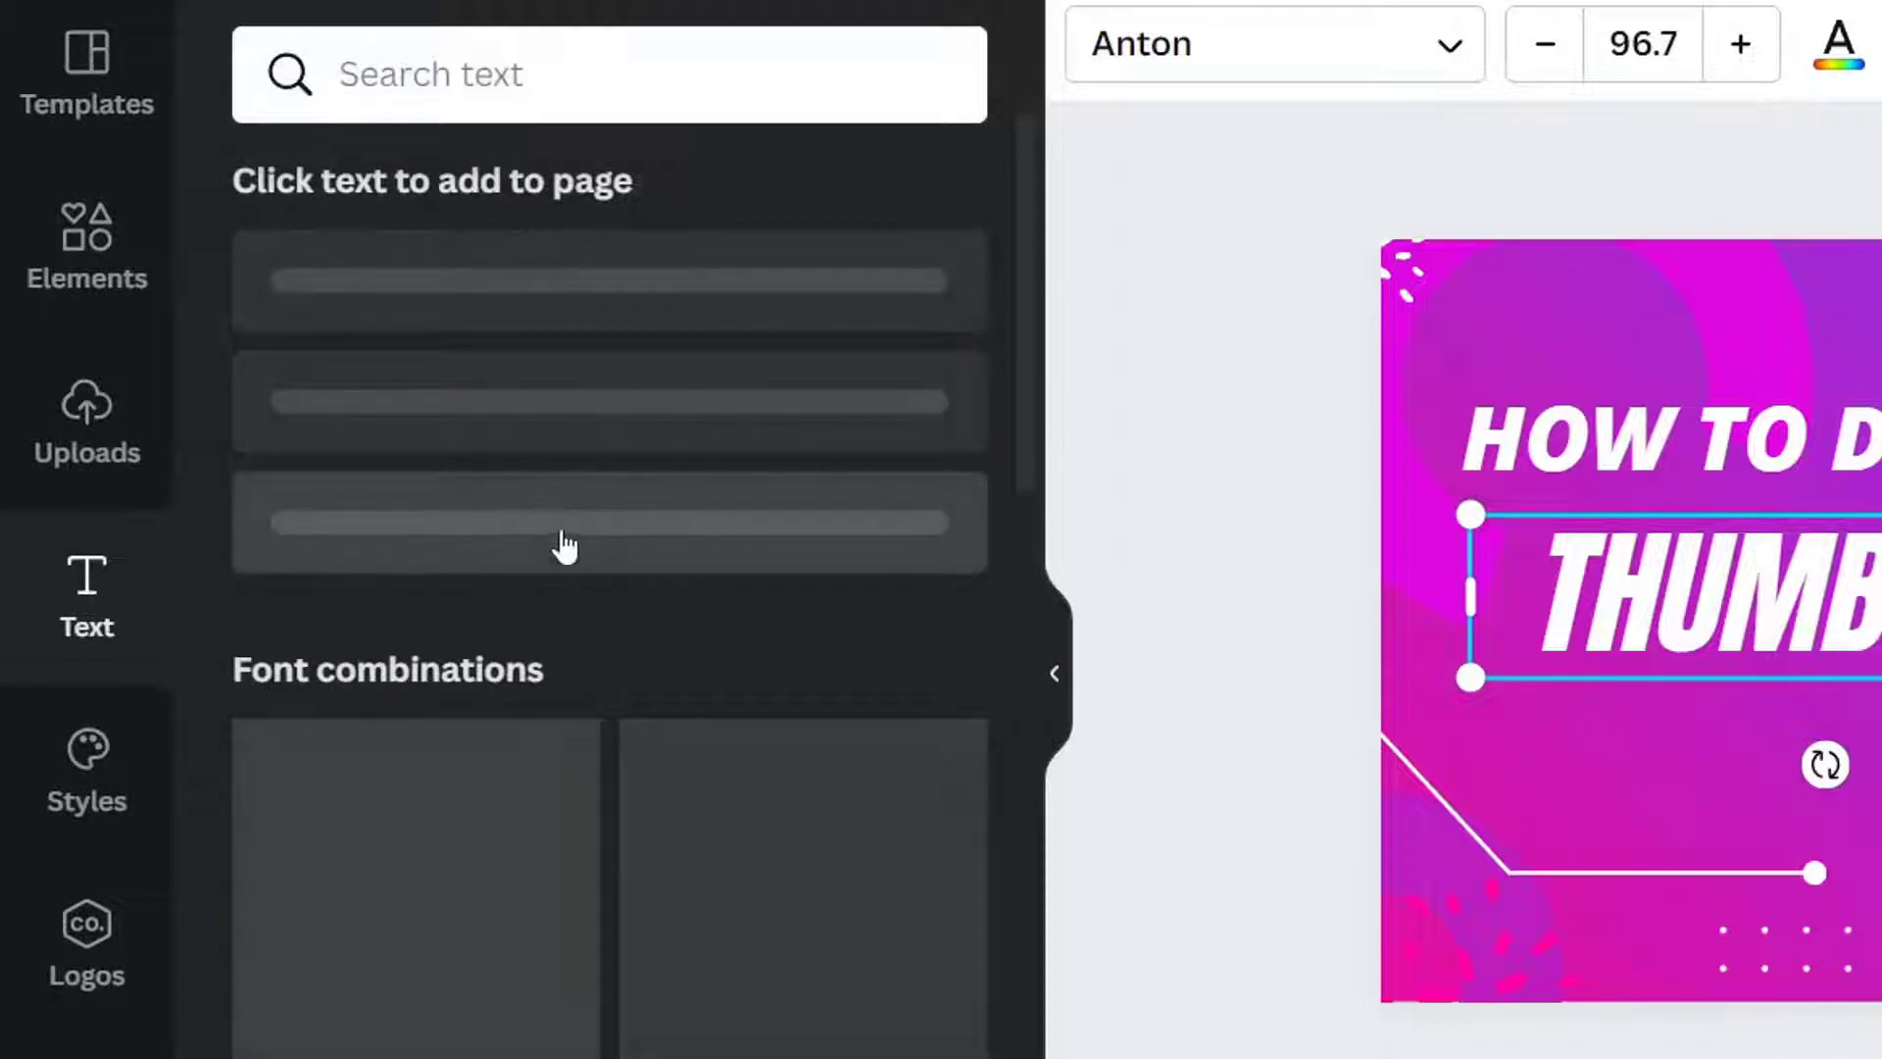
scroll(588, 539, down, 5)
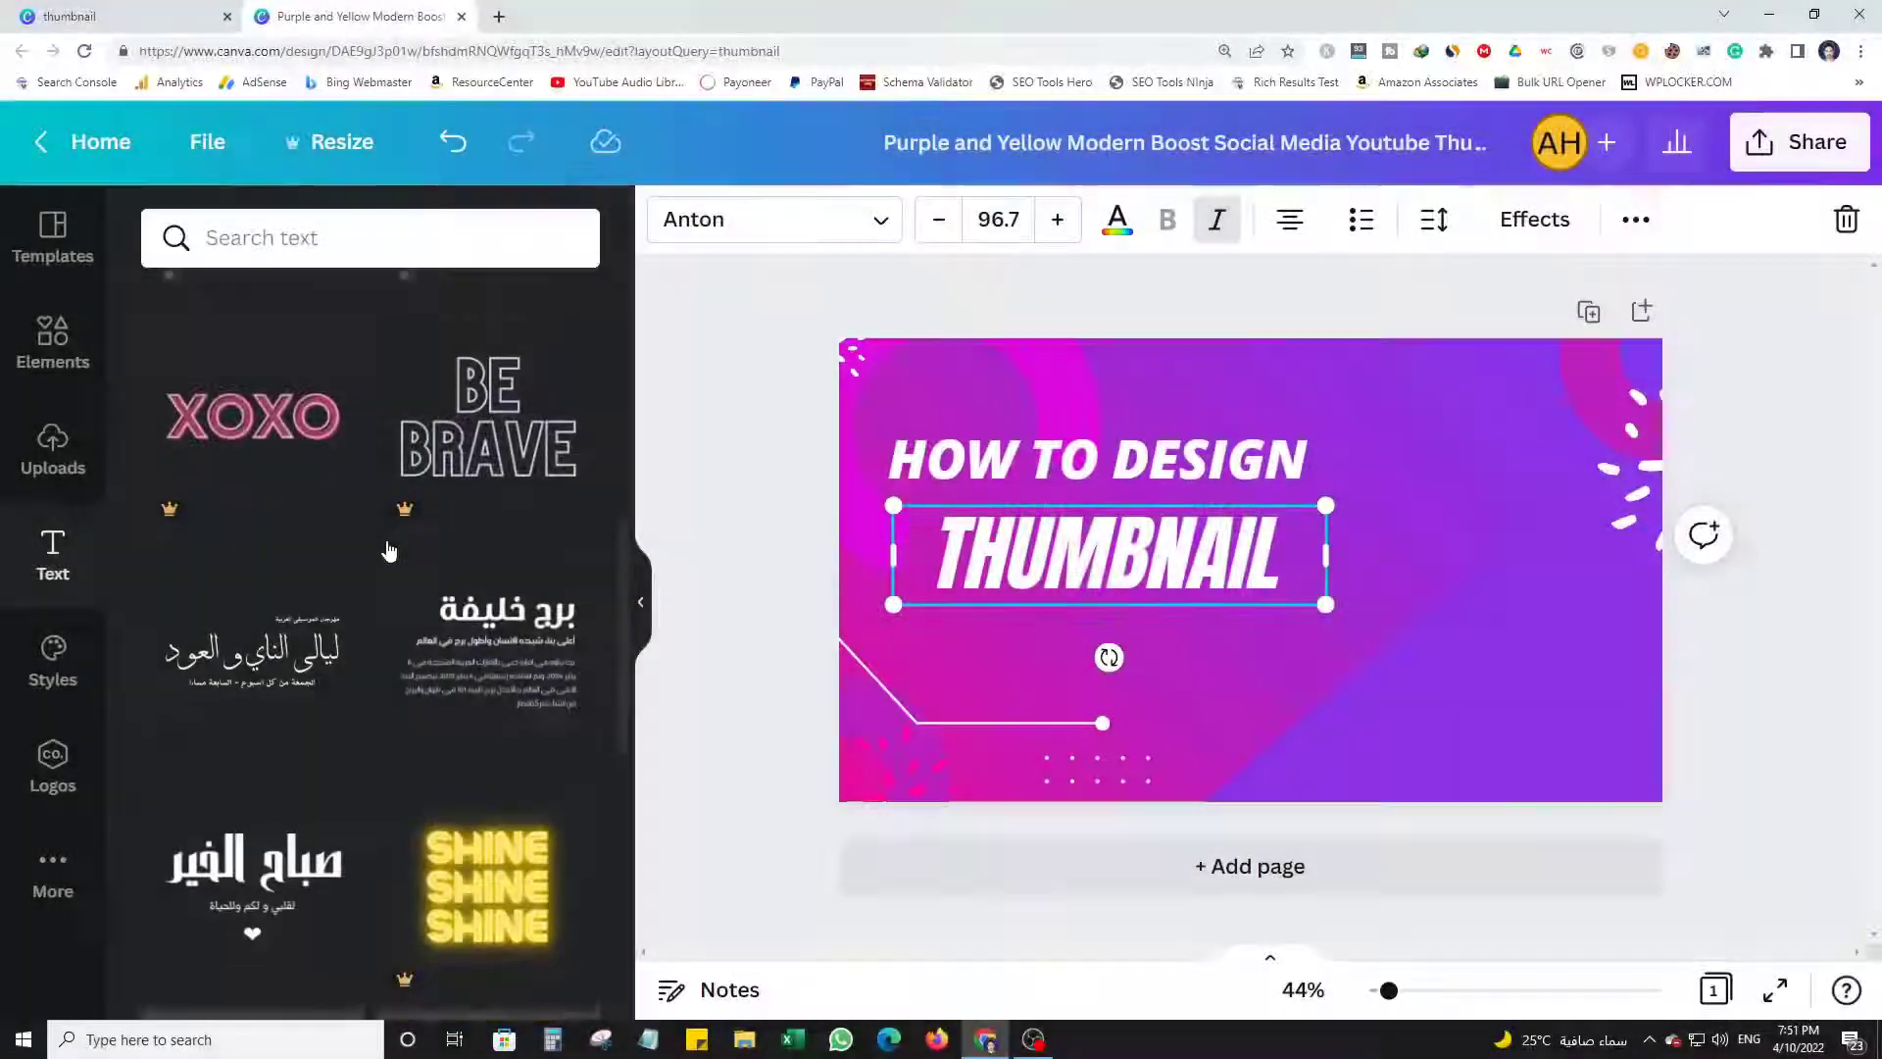
scroll(391, 546, up, 6)
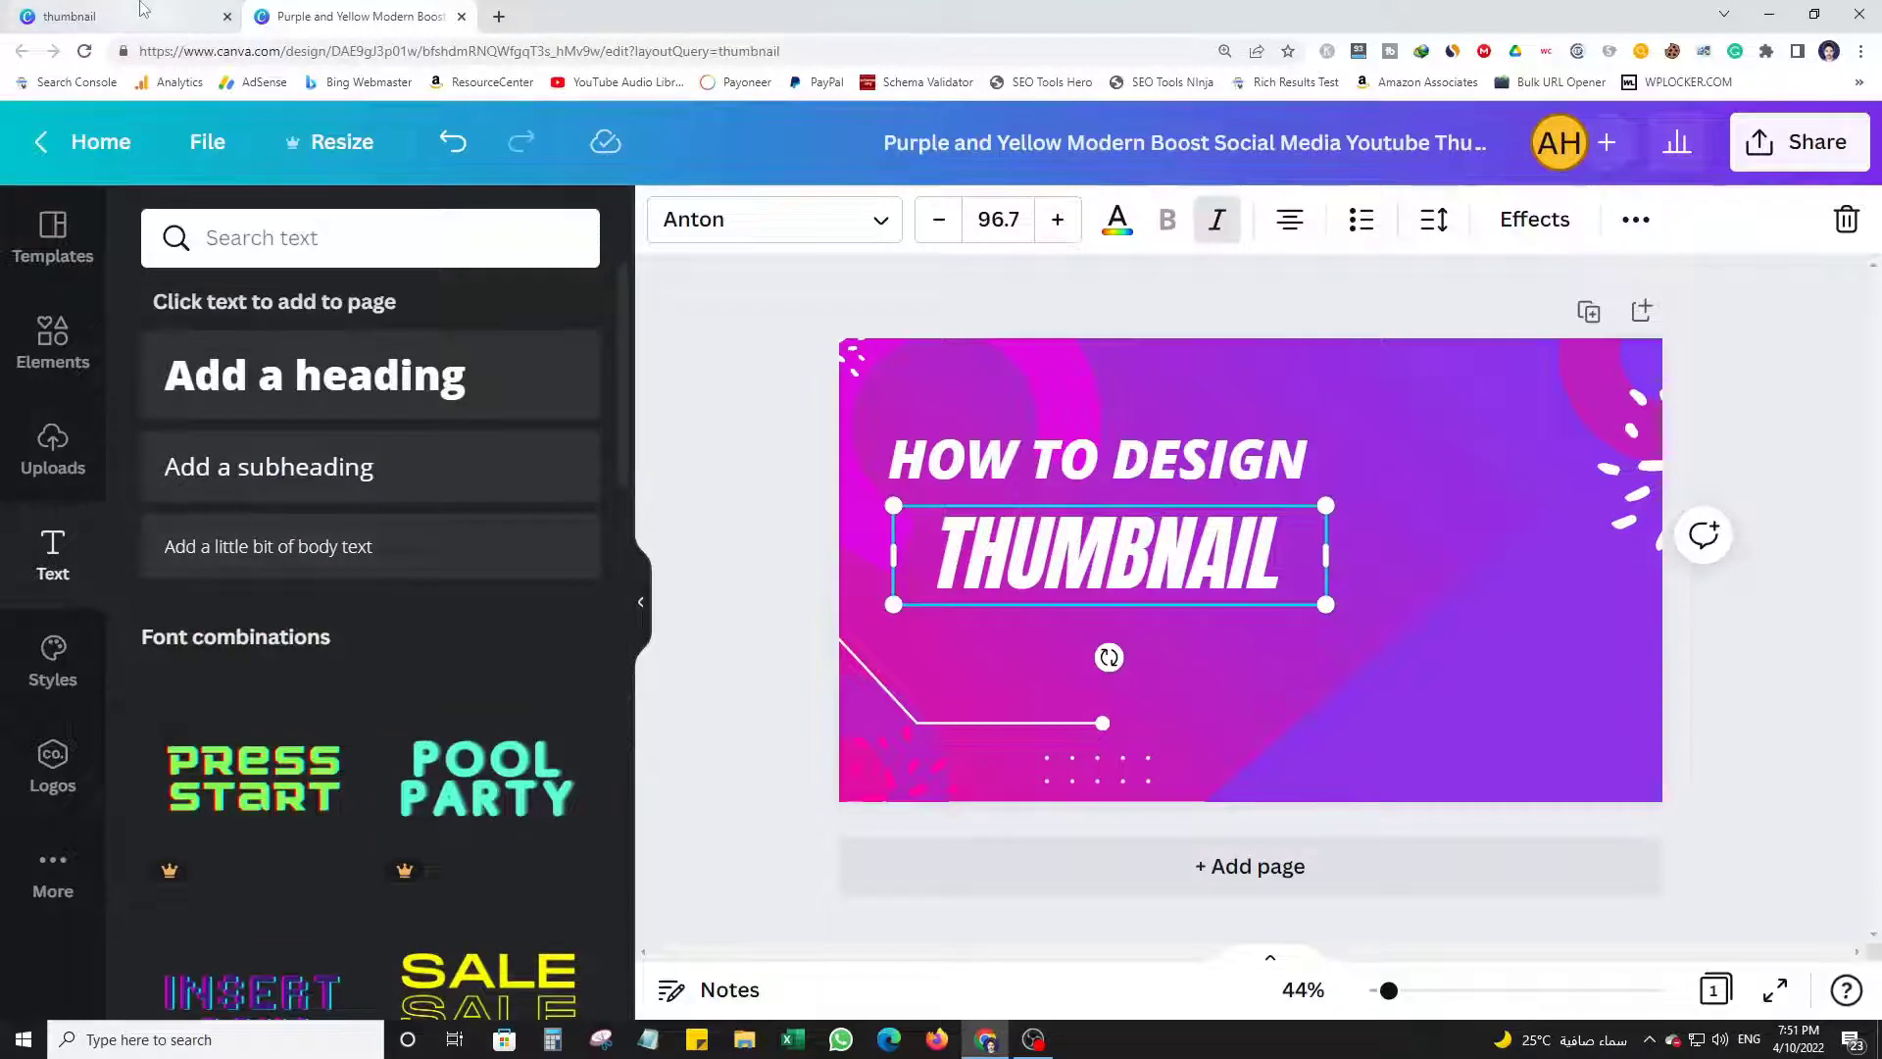
Go back to the purple thumbnail template results and open the "INVEST IN YOUR KIDS" template.
click(142, 10)
scroll(1140, 802, down, 1)
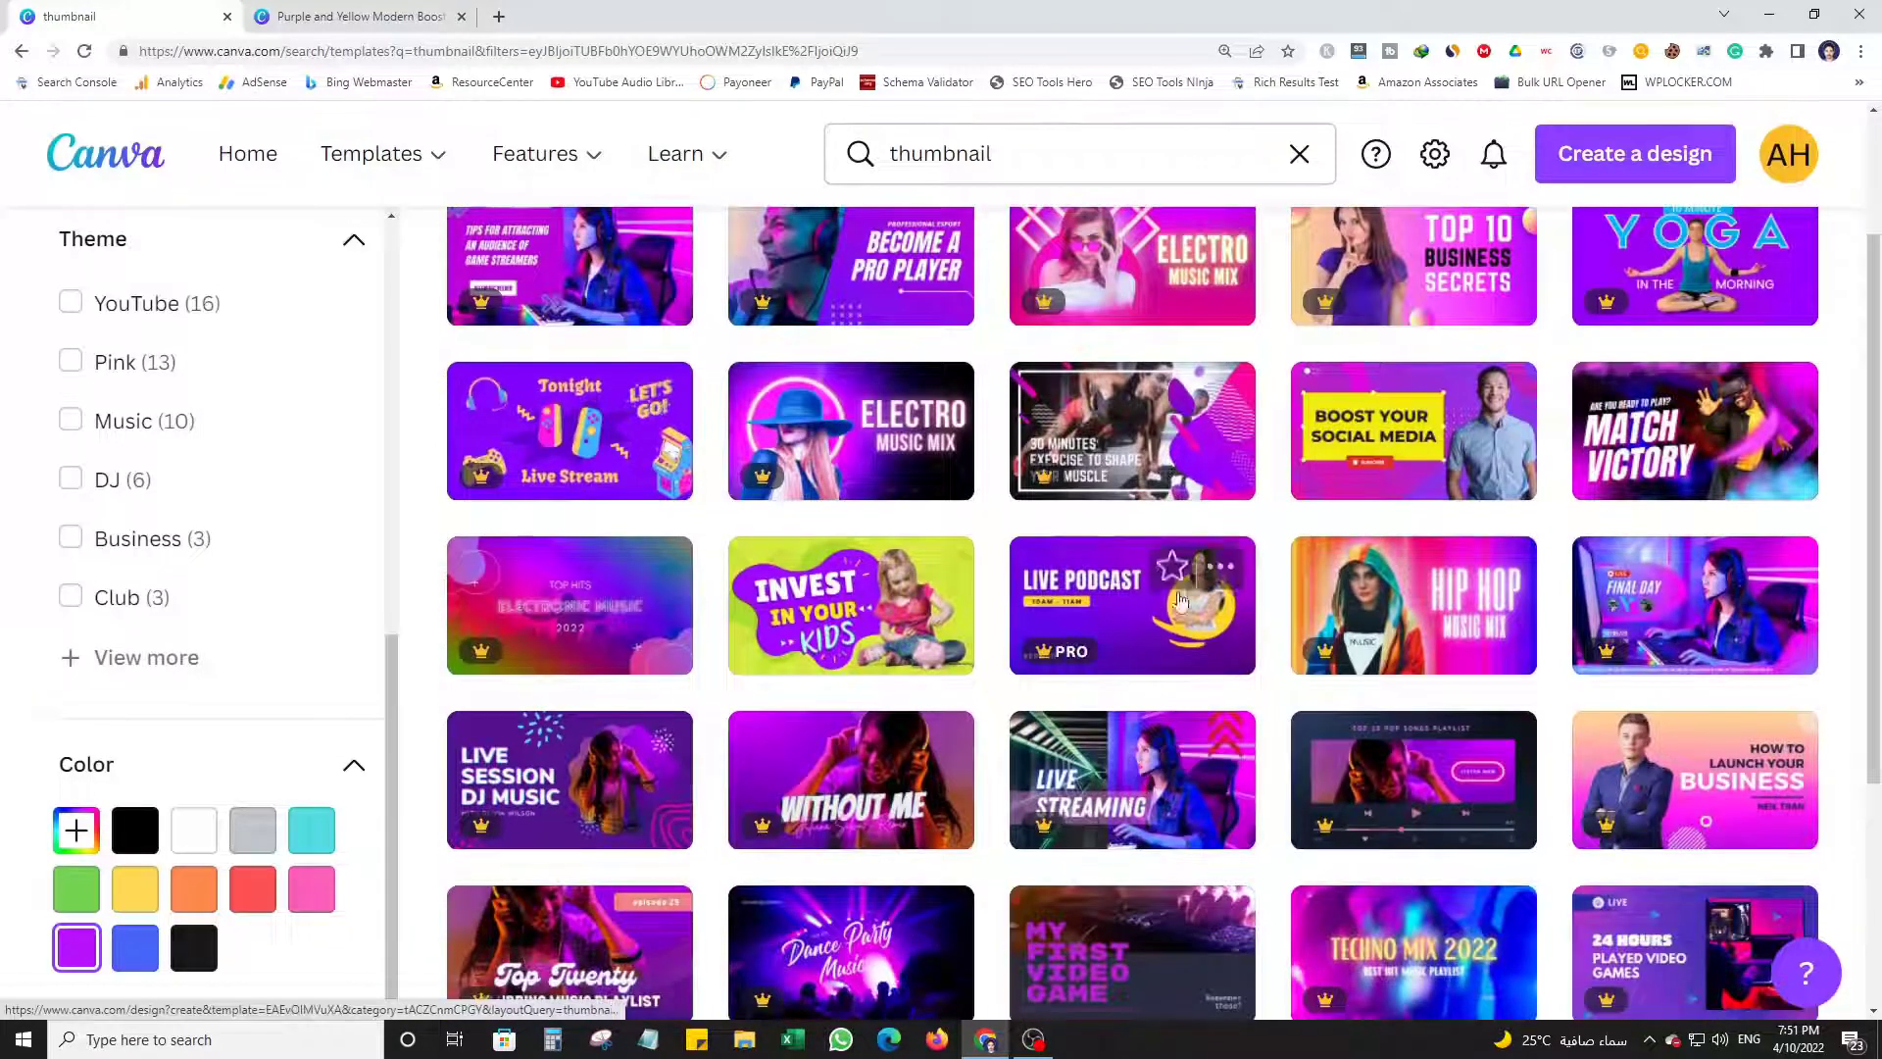
scroll(1220, 612, down, 2)
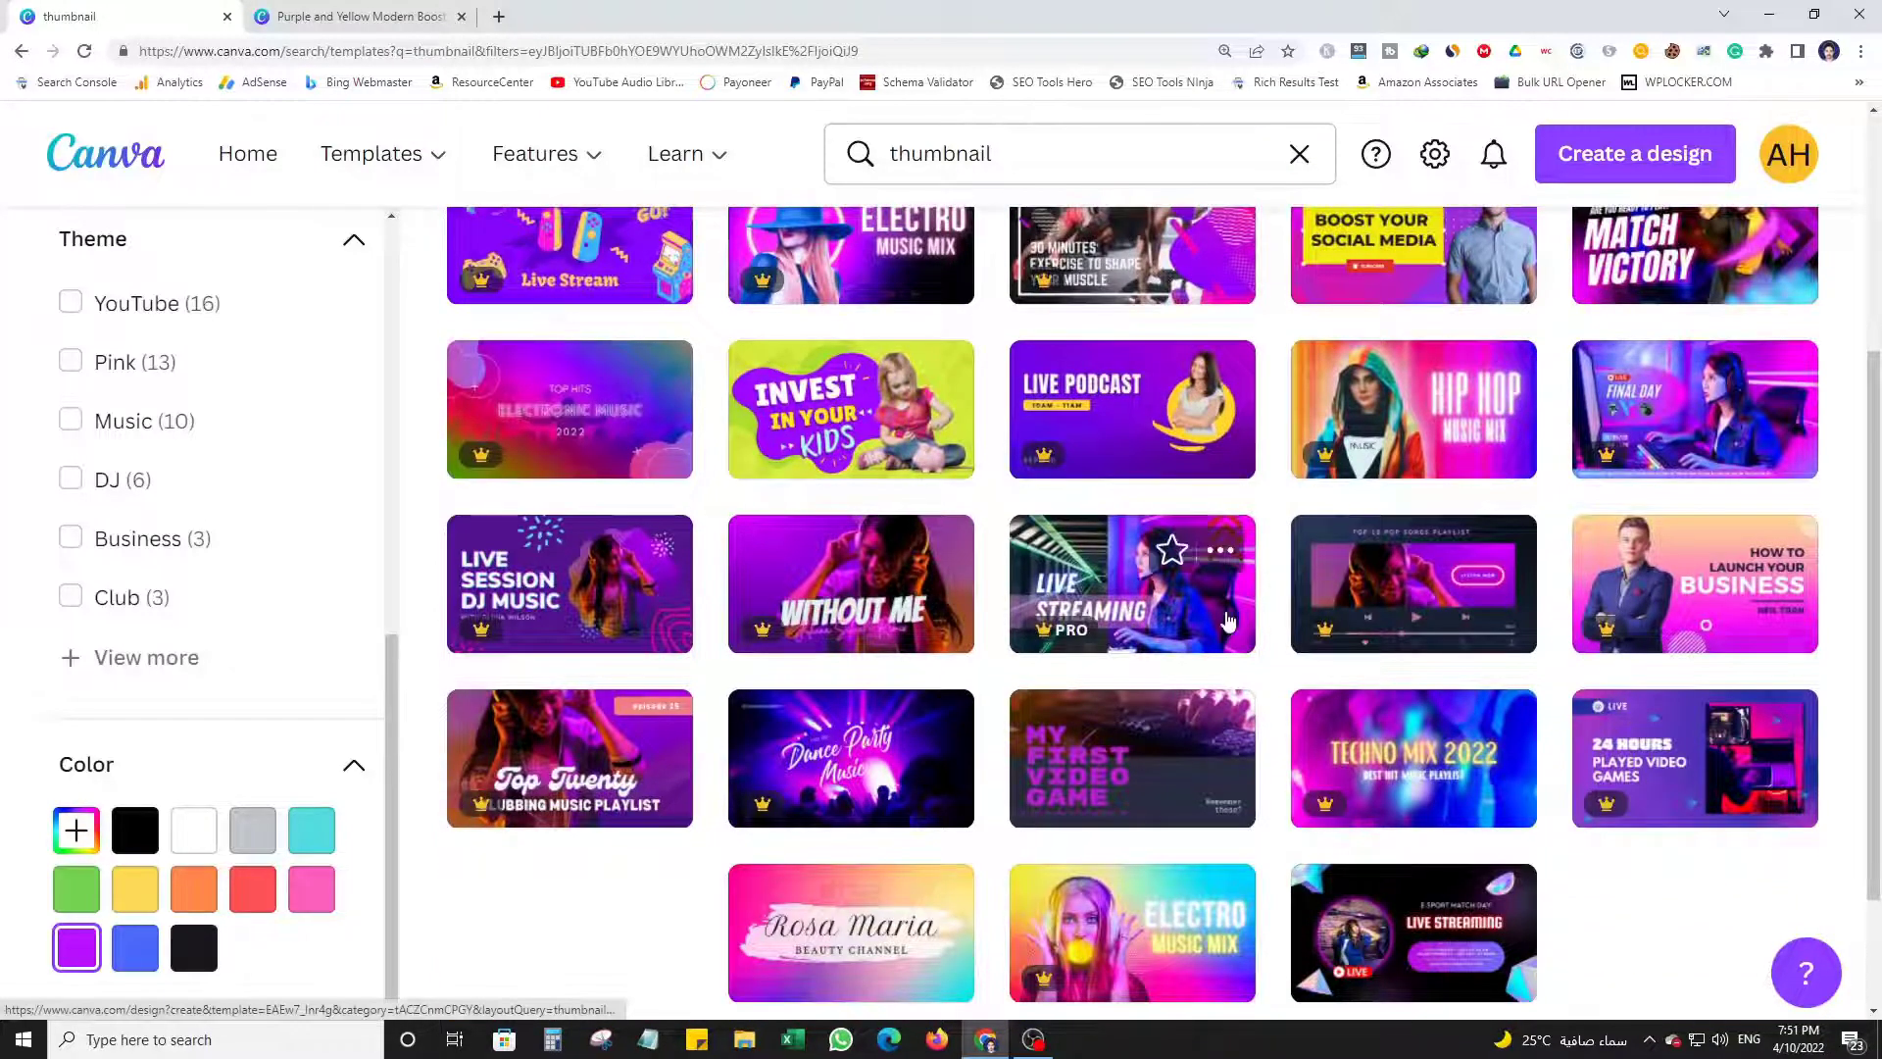
scroll(1227, 621, up, 2)
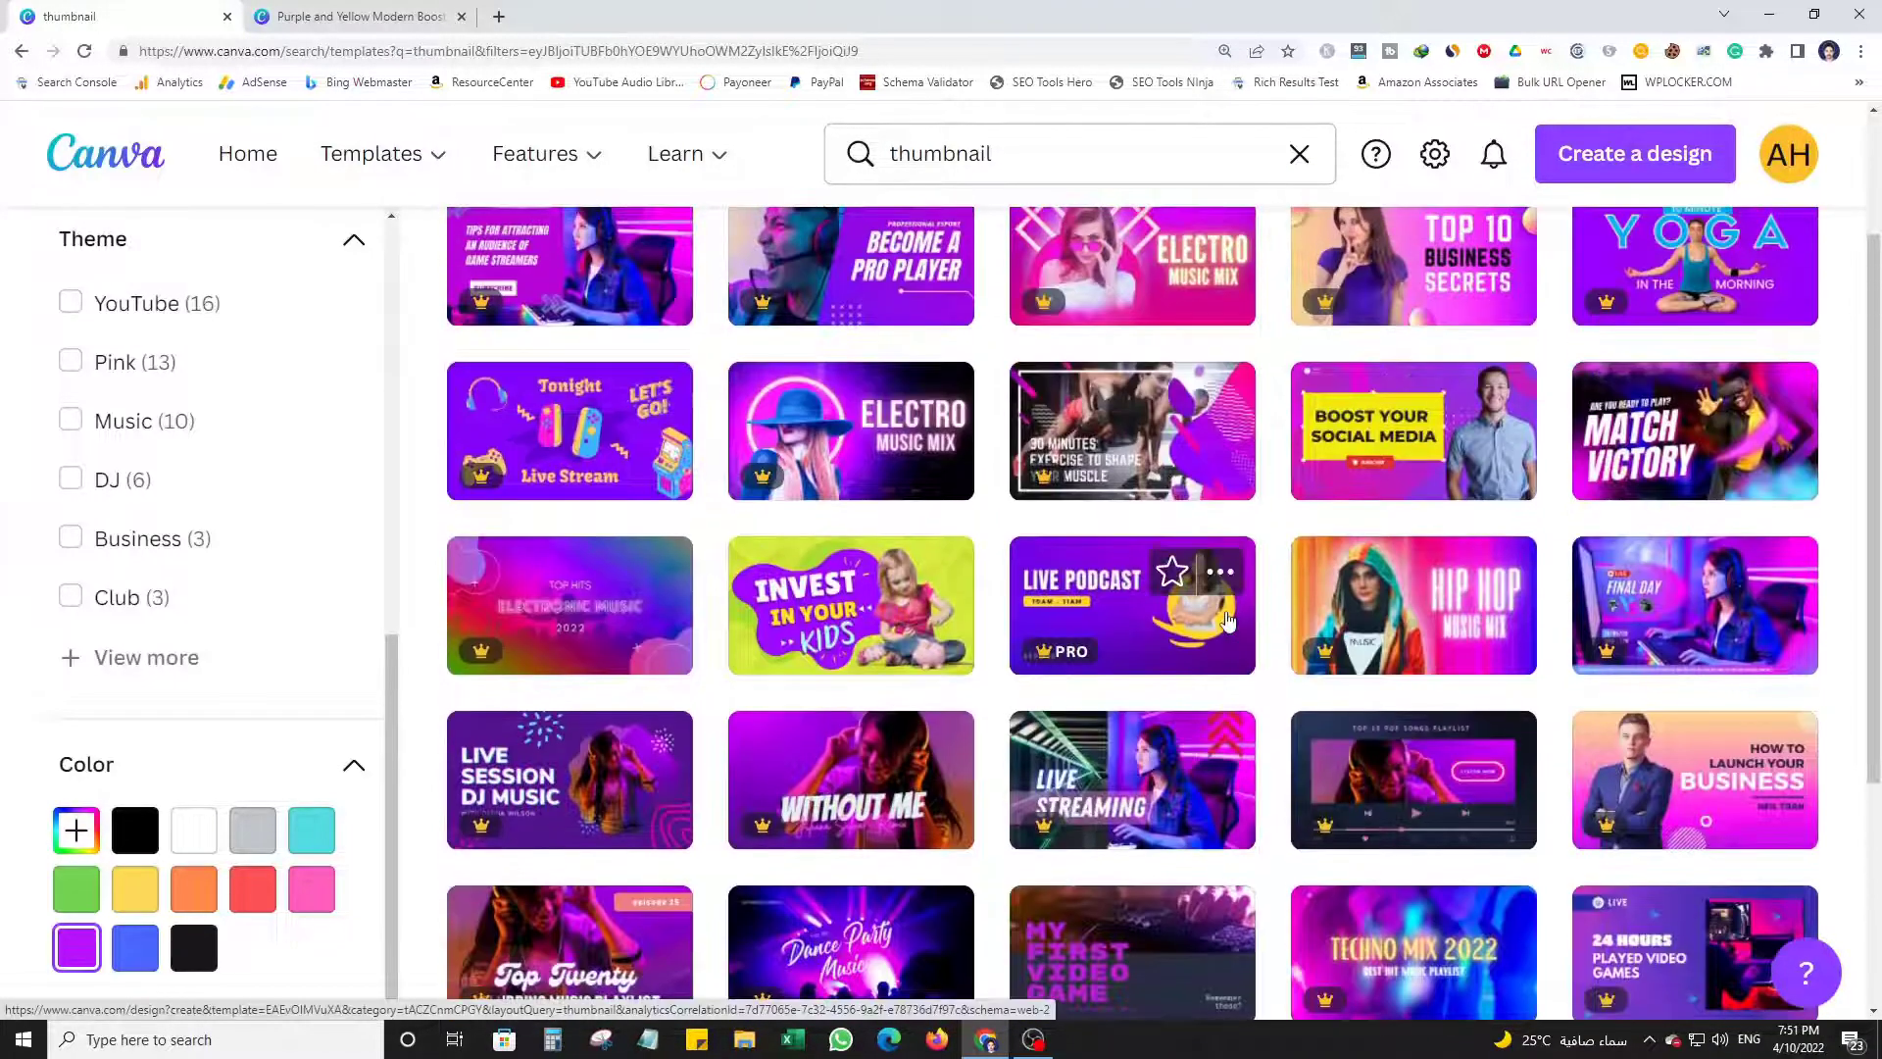
scroll(1229, 620, up, 2)
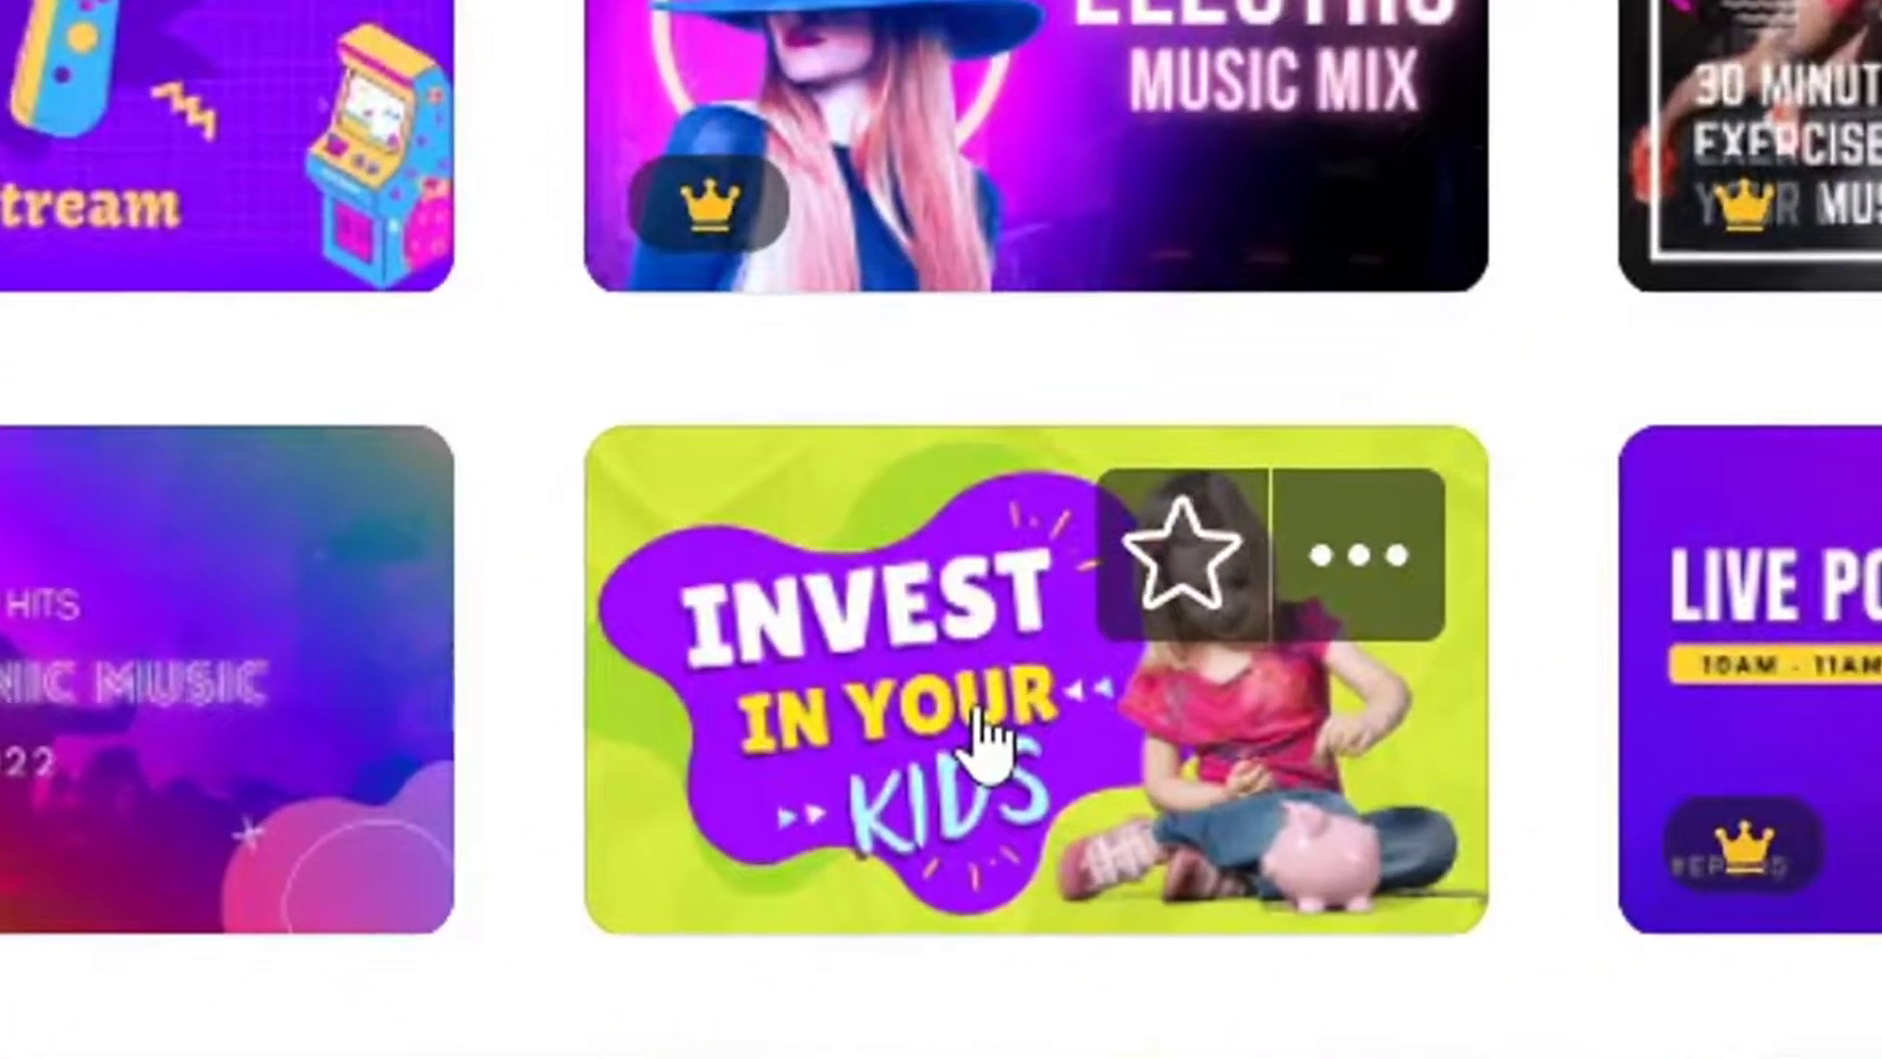
click(977, 741)
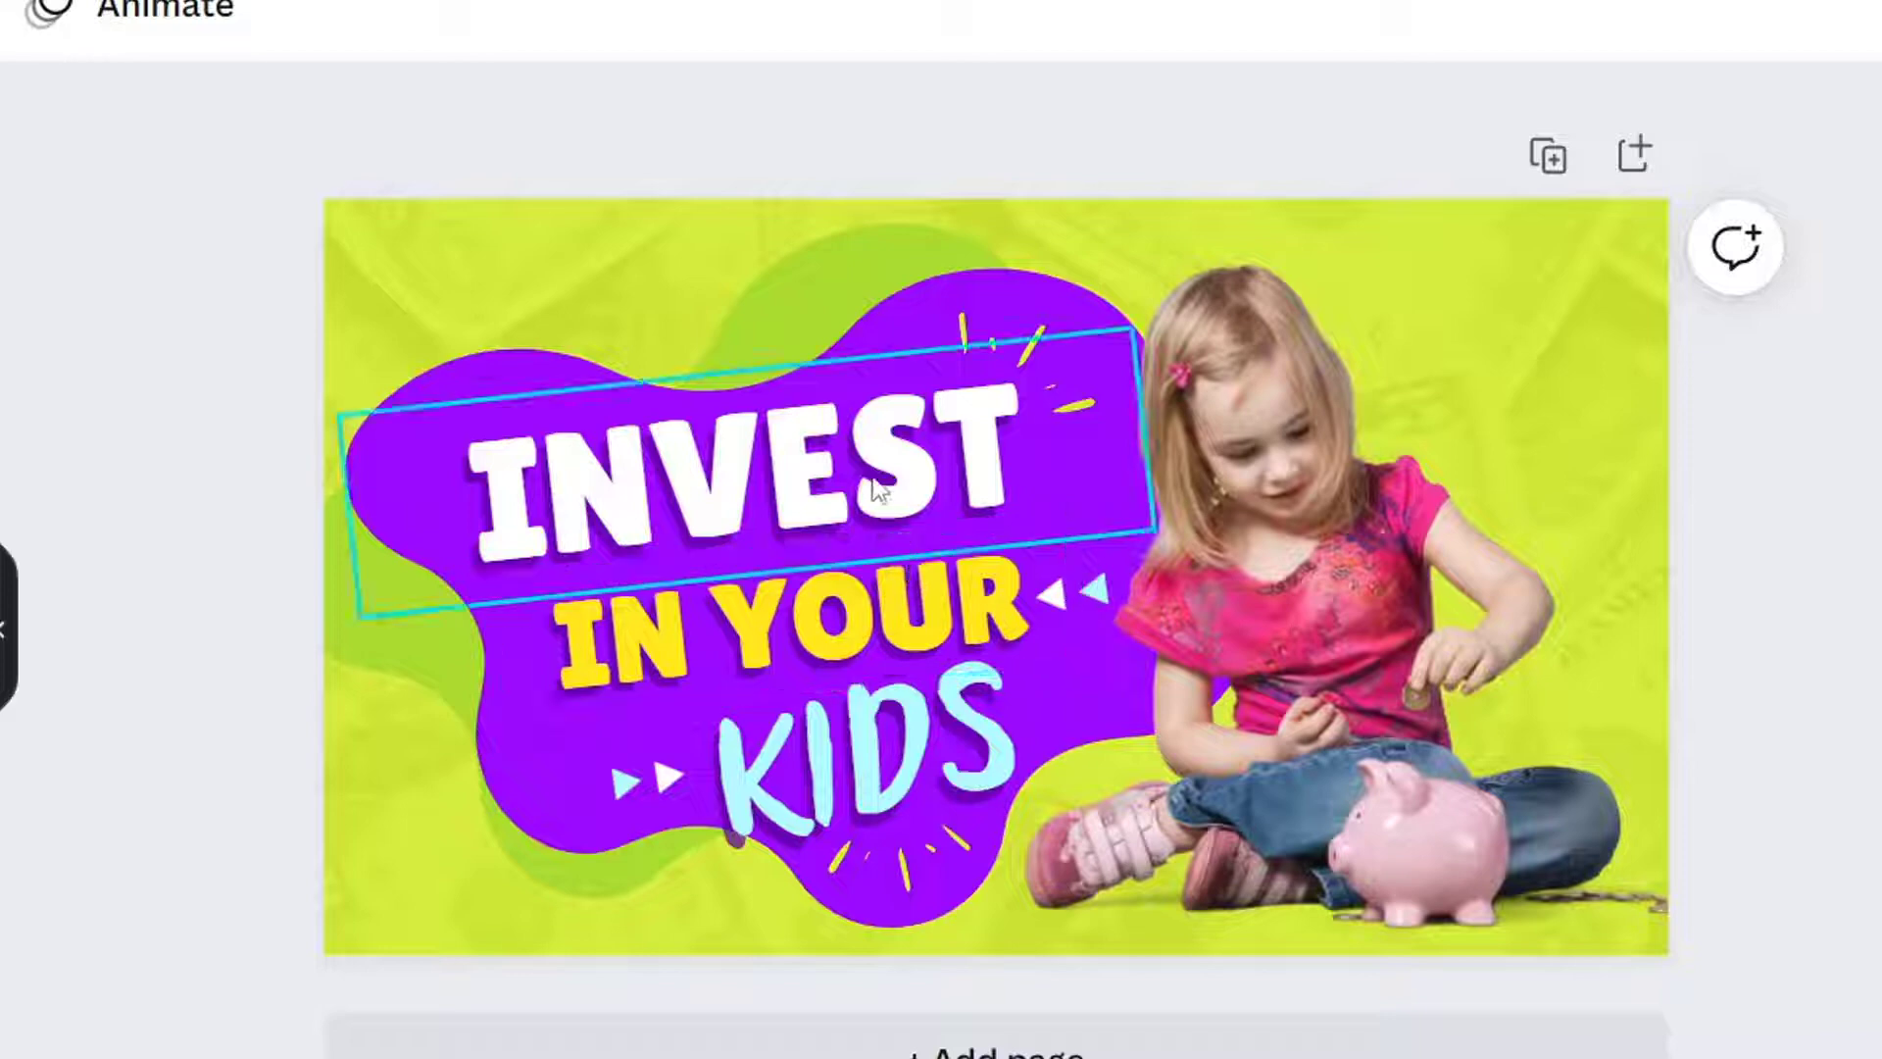
Copy the "INVEST" and "IN YOUR" text lines and switch back to the purple thumbnail design.
click(879, 487)
shift+click(887, 618)
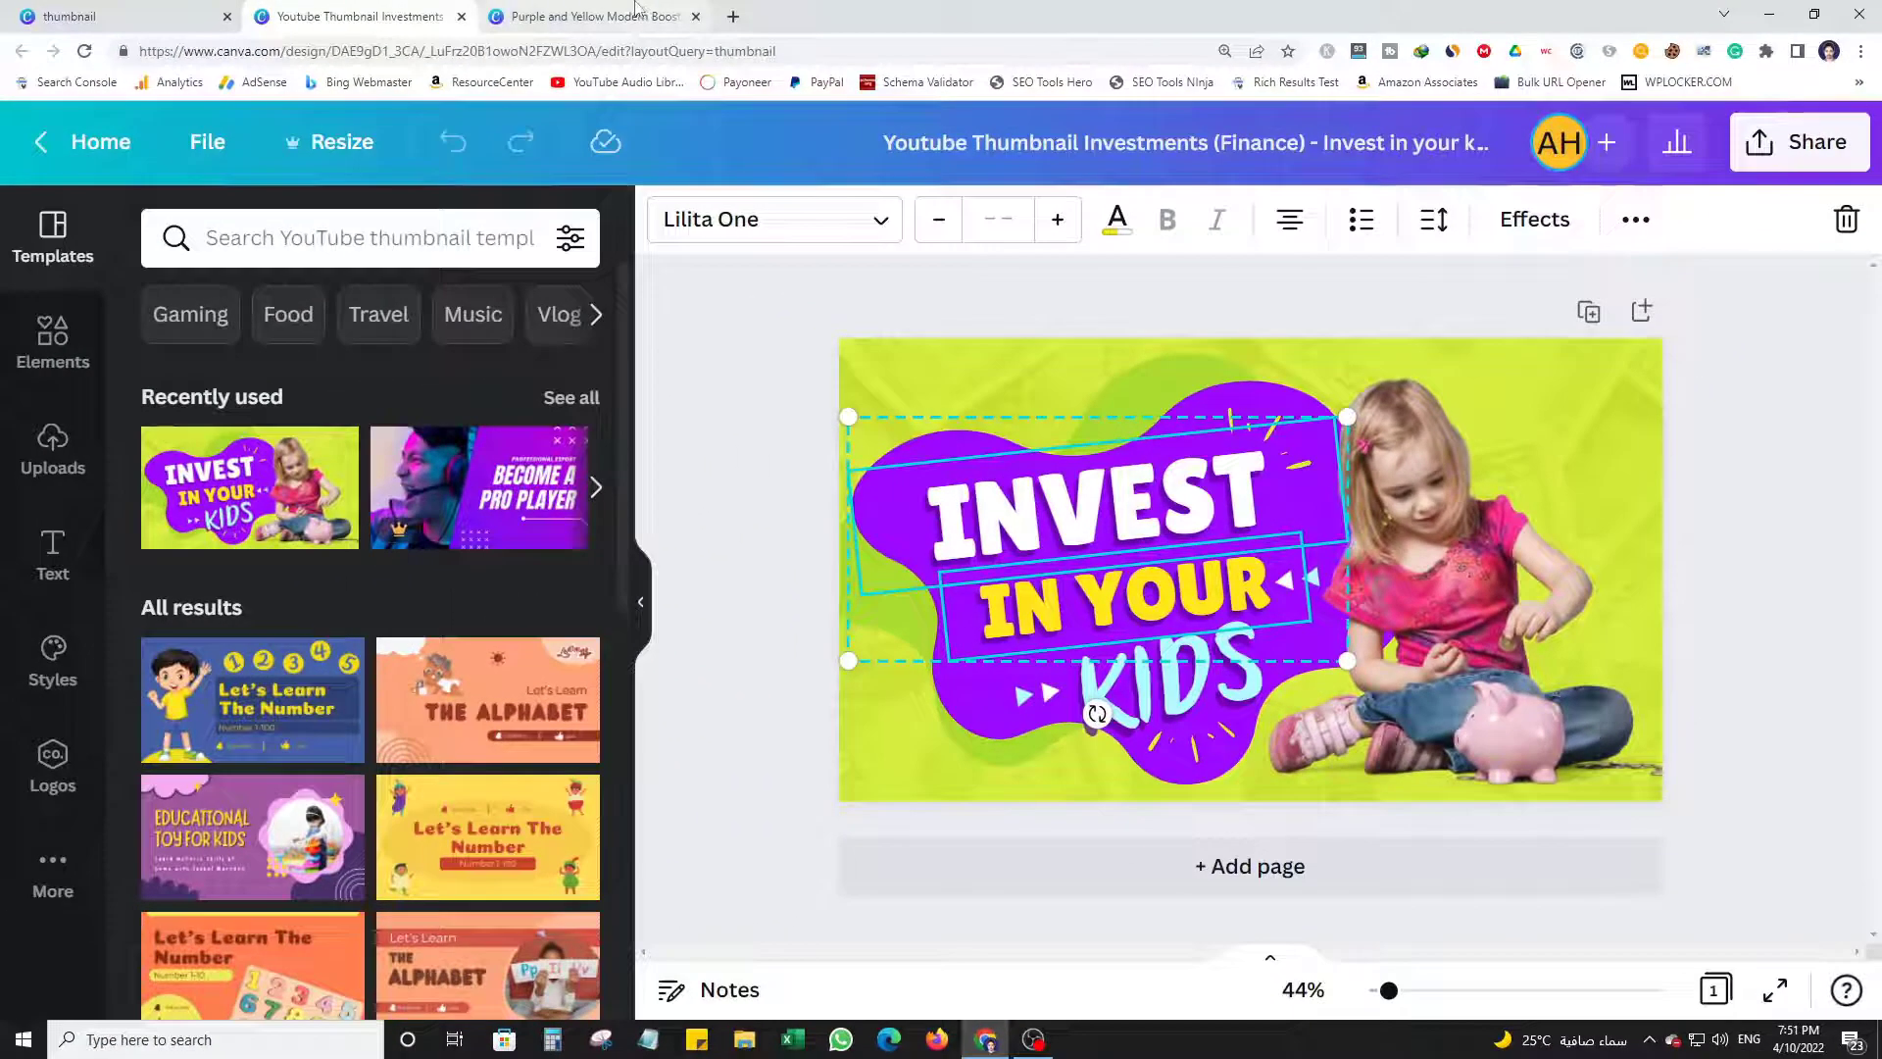
click(635, 11)
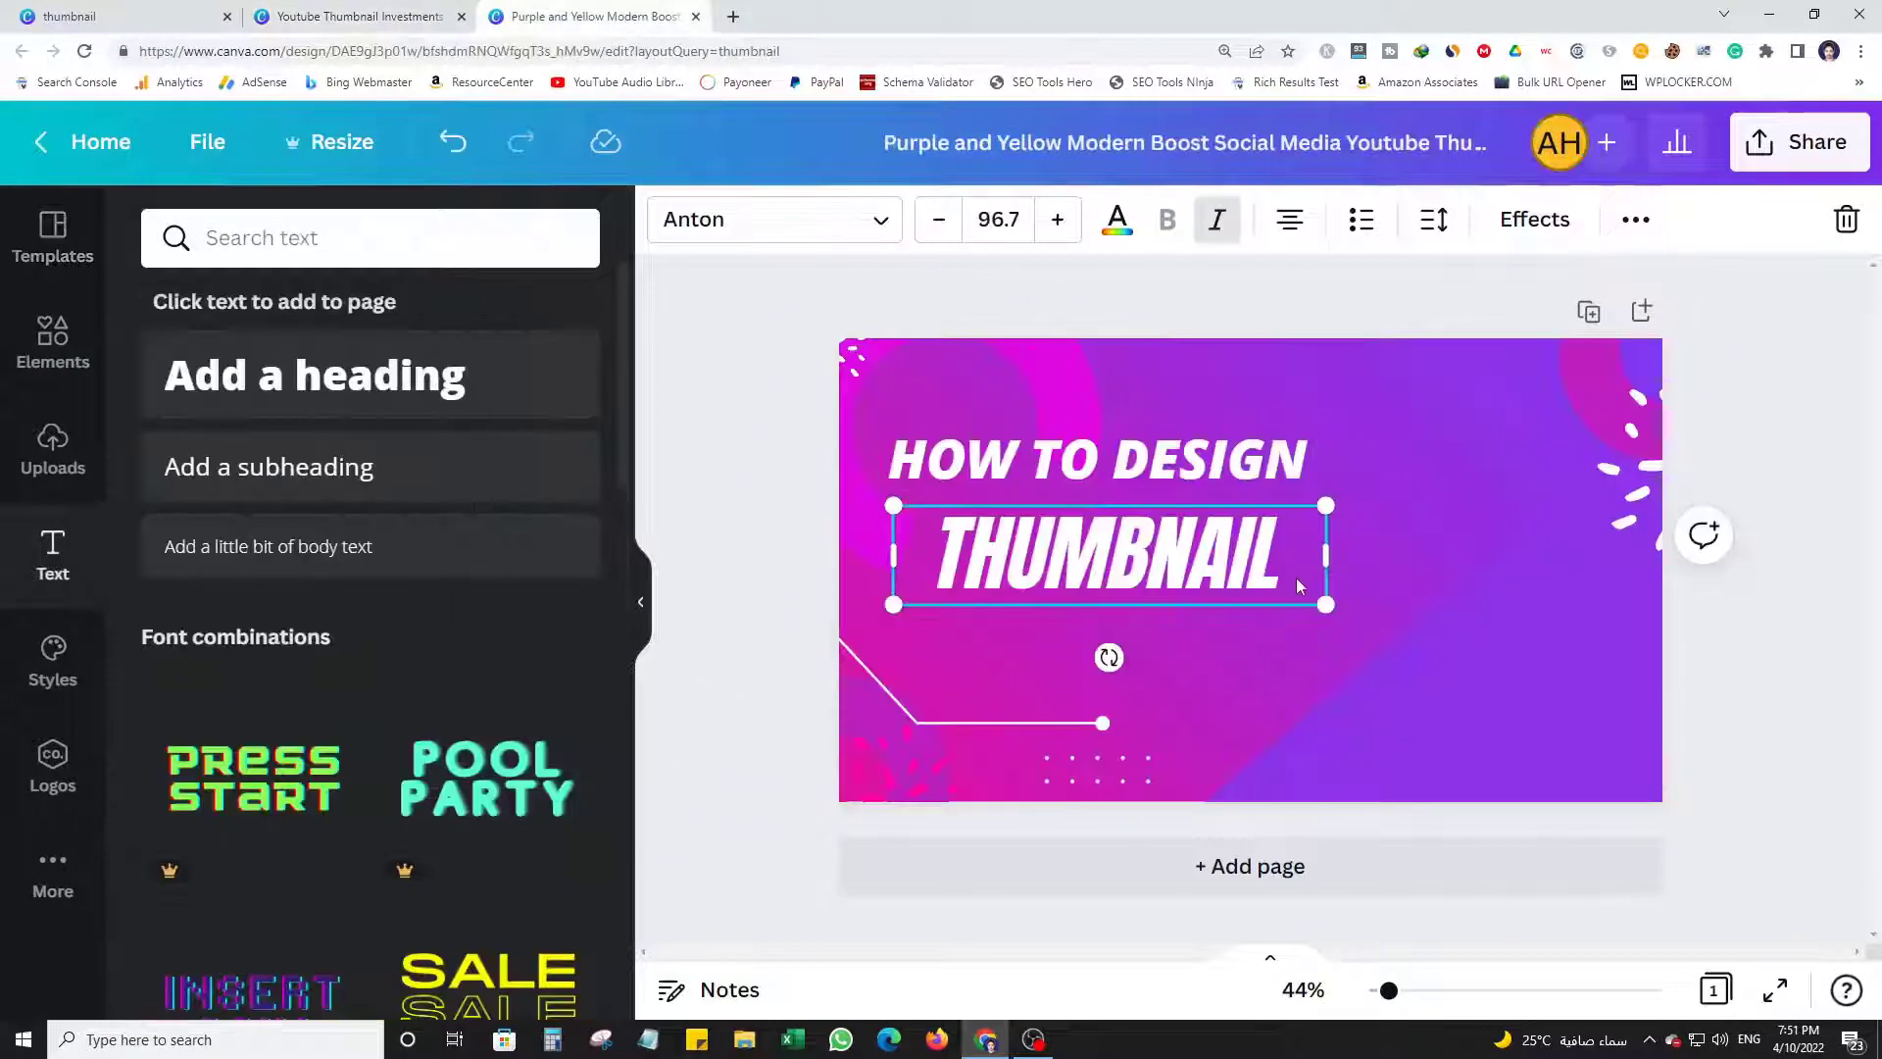
Delete the "HOW TO DESIGN" and "THUMBNAIL" text from the purple design.
click(1145, 477)
key(Delete)
key(Delete)
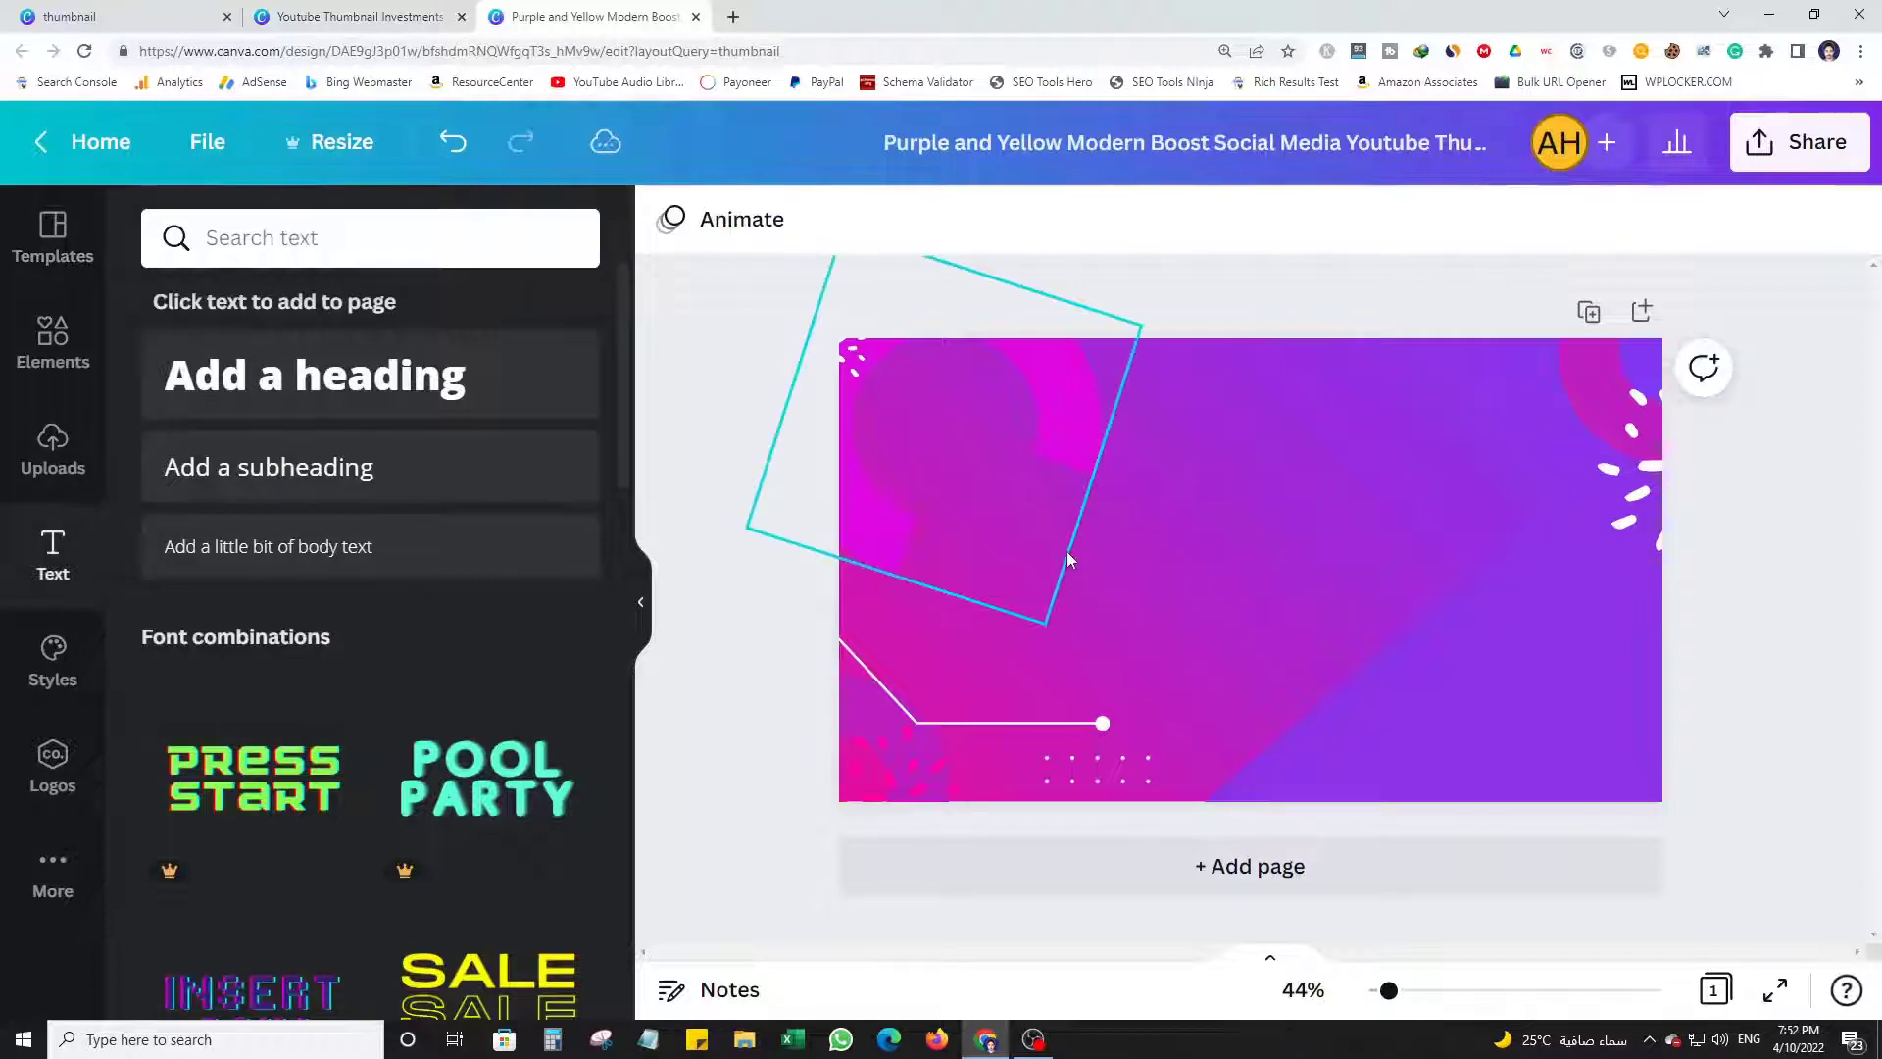
Paste the copied "INVEST" and "IN YOUR" text lines and position them over the left-centre area of the purple design.
key(ctrl+v)
drag(1215, 591, 1256, 599)
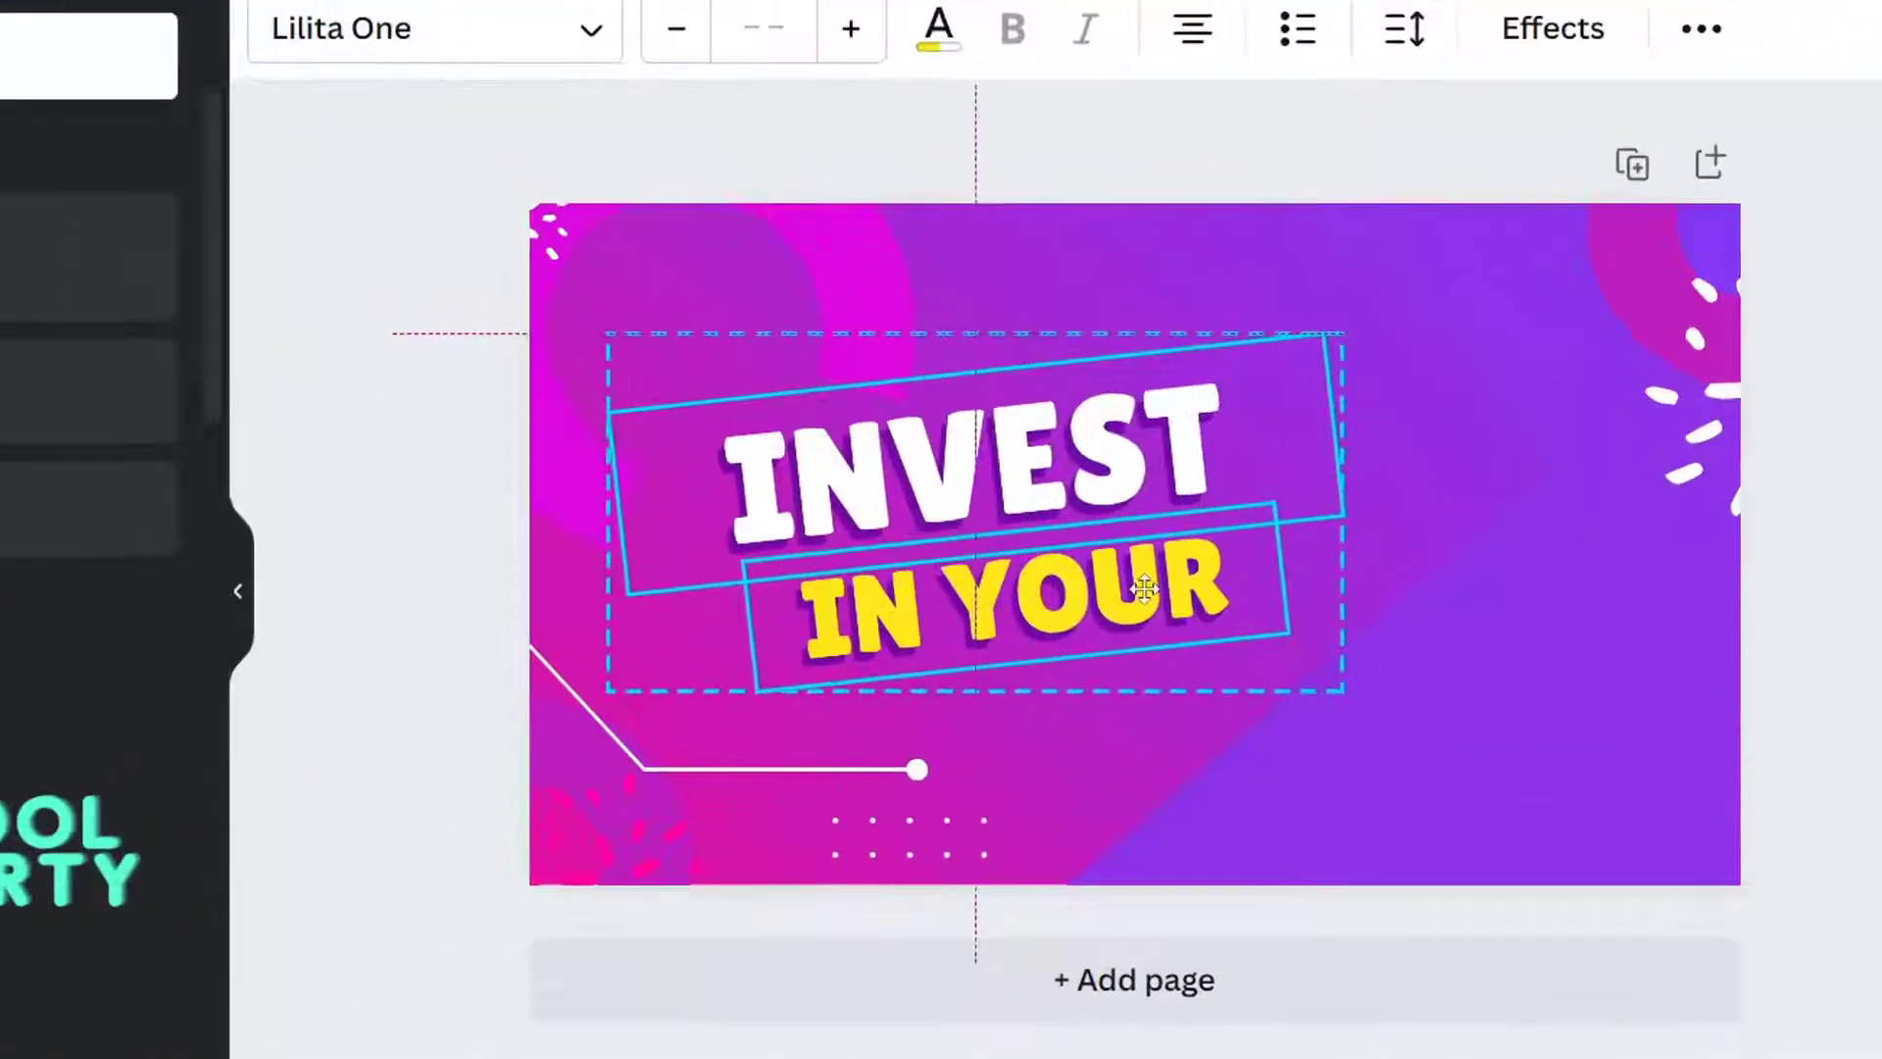
click(1441, 558)
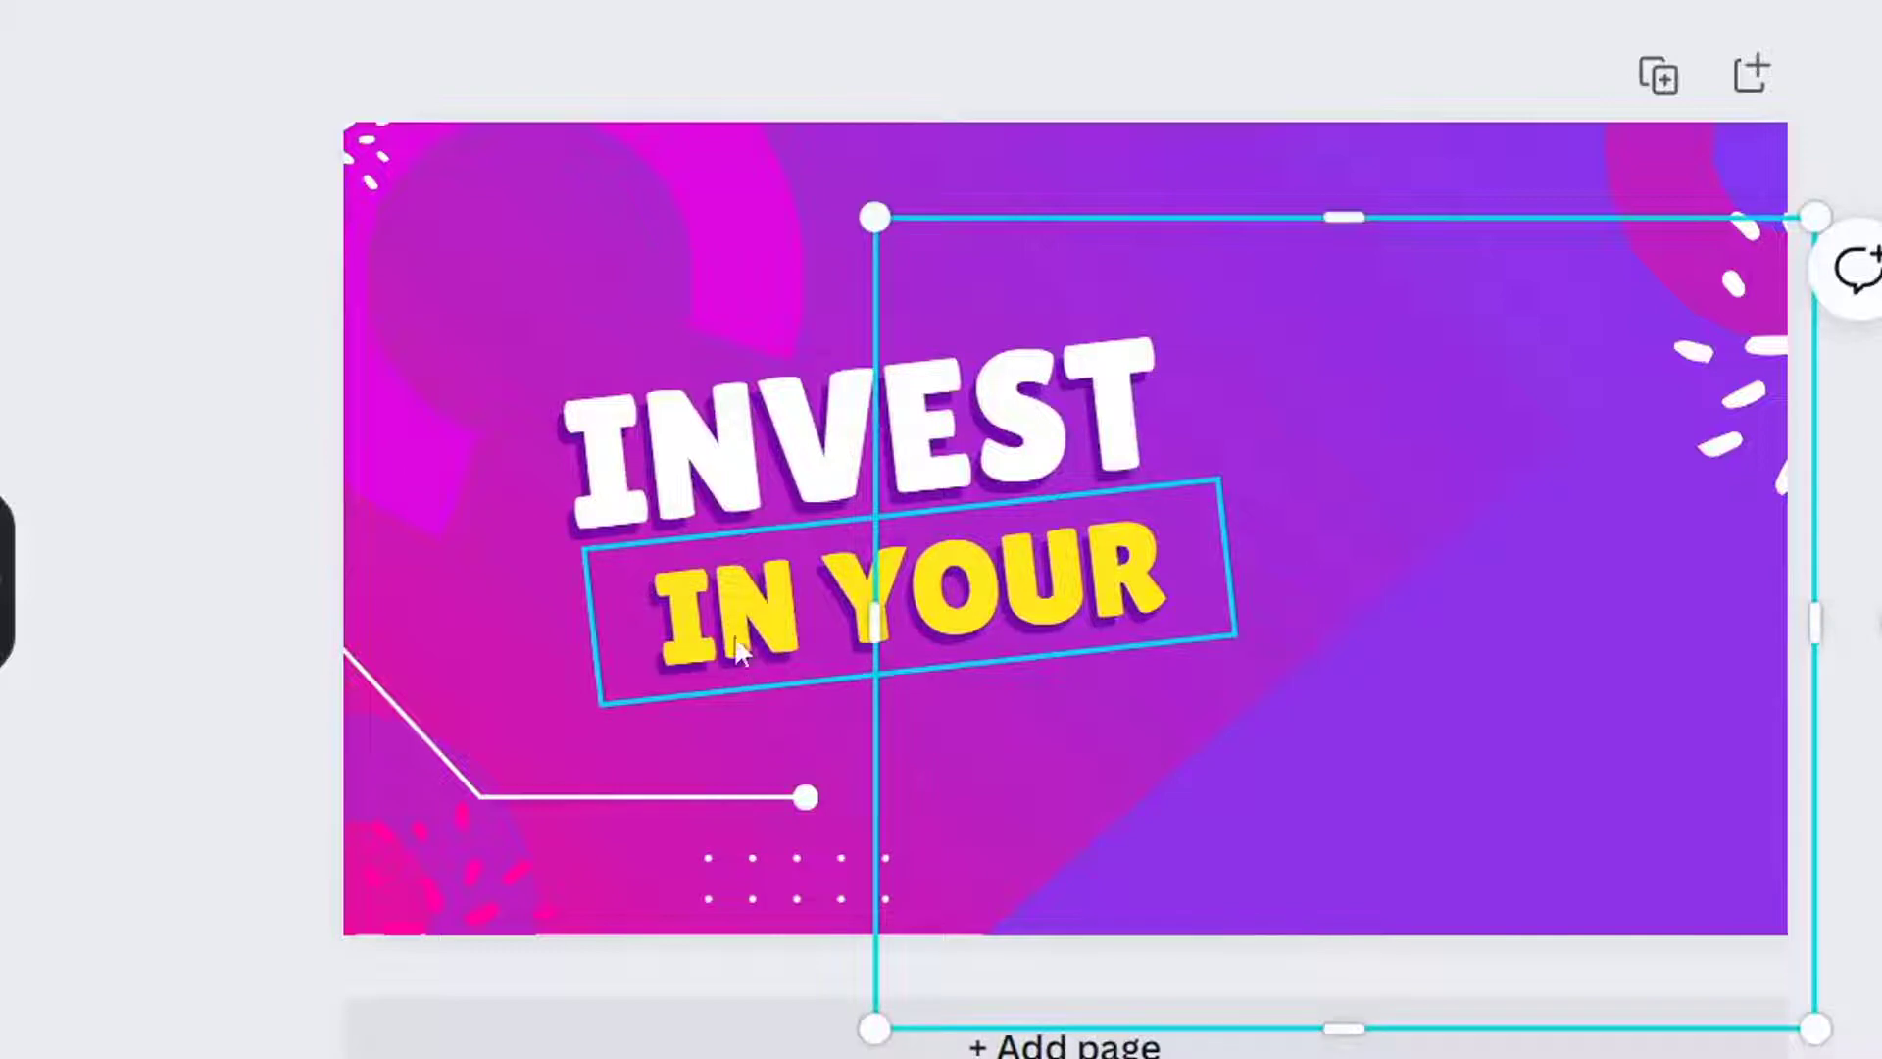
Replace the "INVEST" text with "HOW TO DESIGN" and resize it to fit on a single line.
click(696, 392)
double_click(700, 384)
text(HOW)
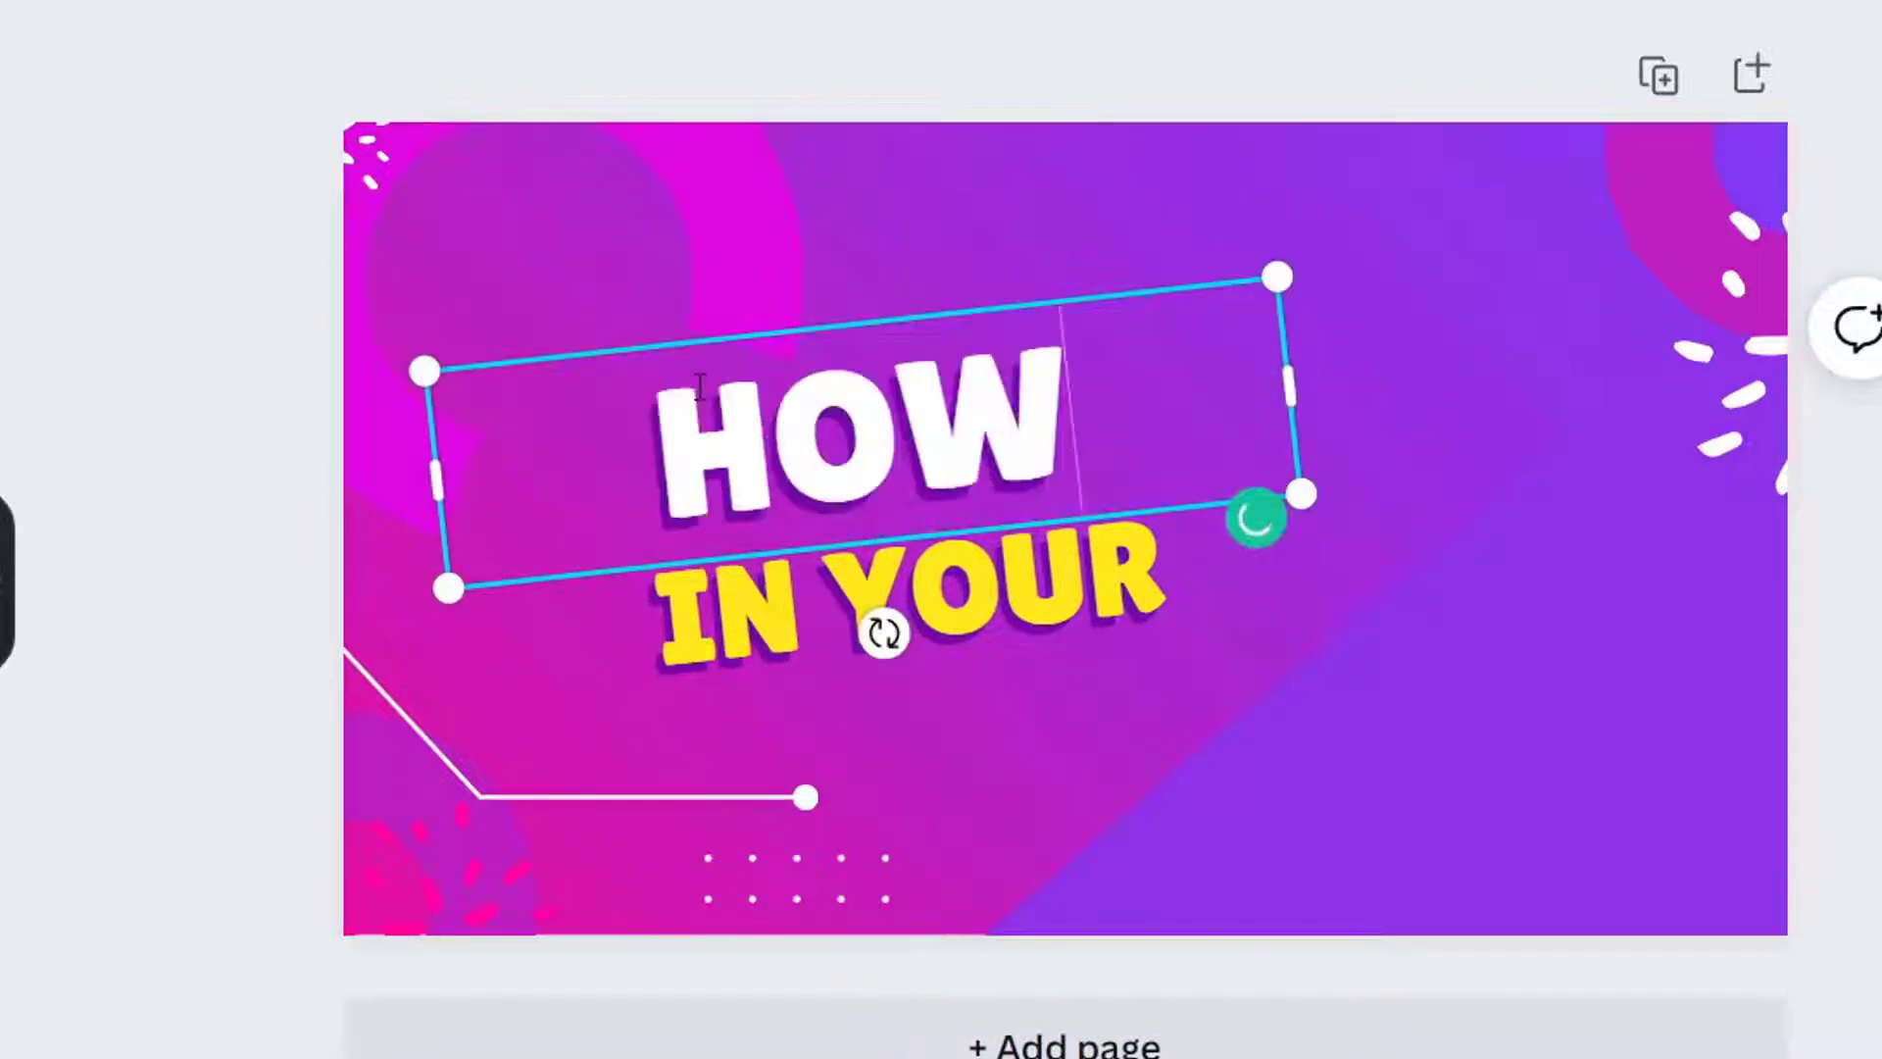
text( TO DESIGN)
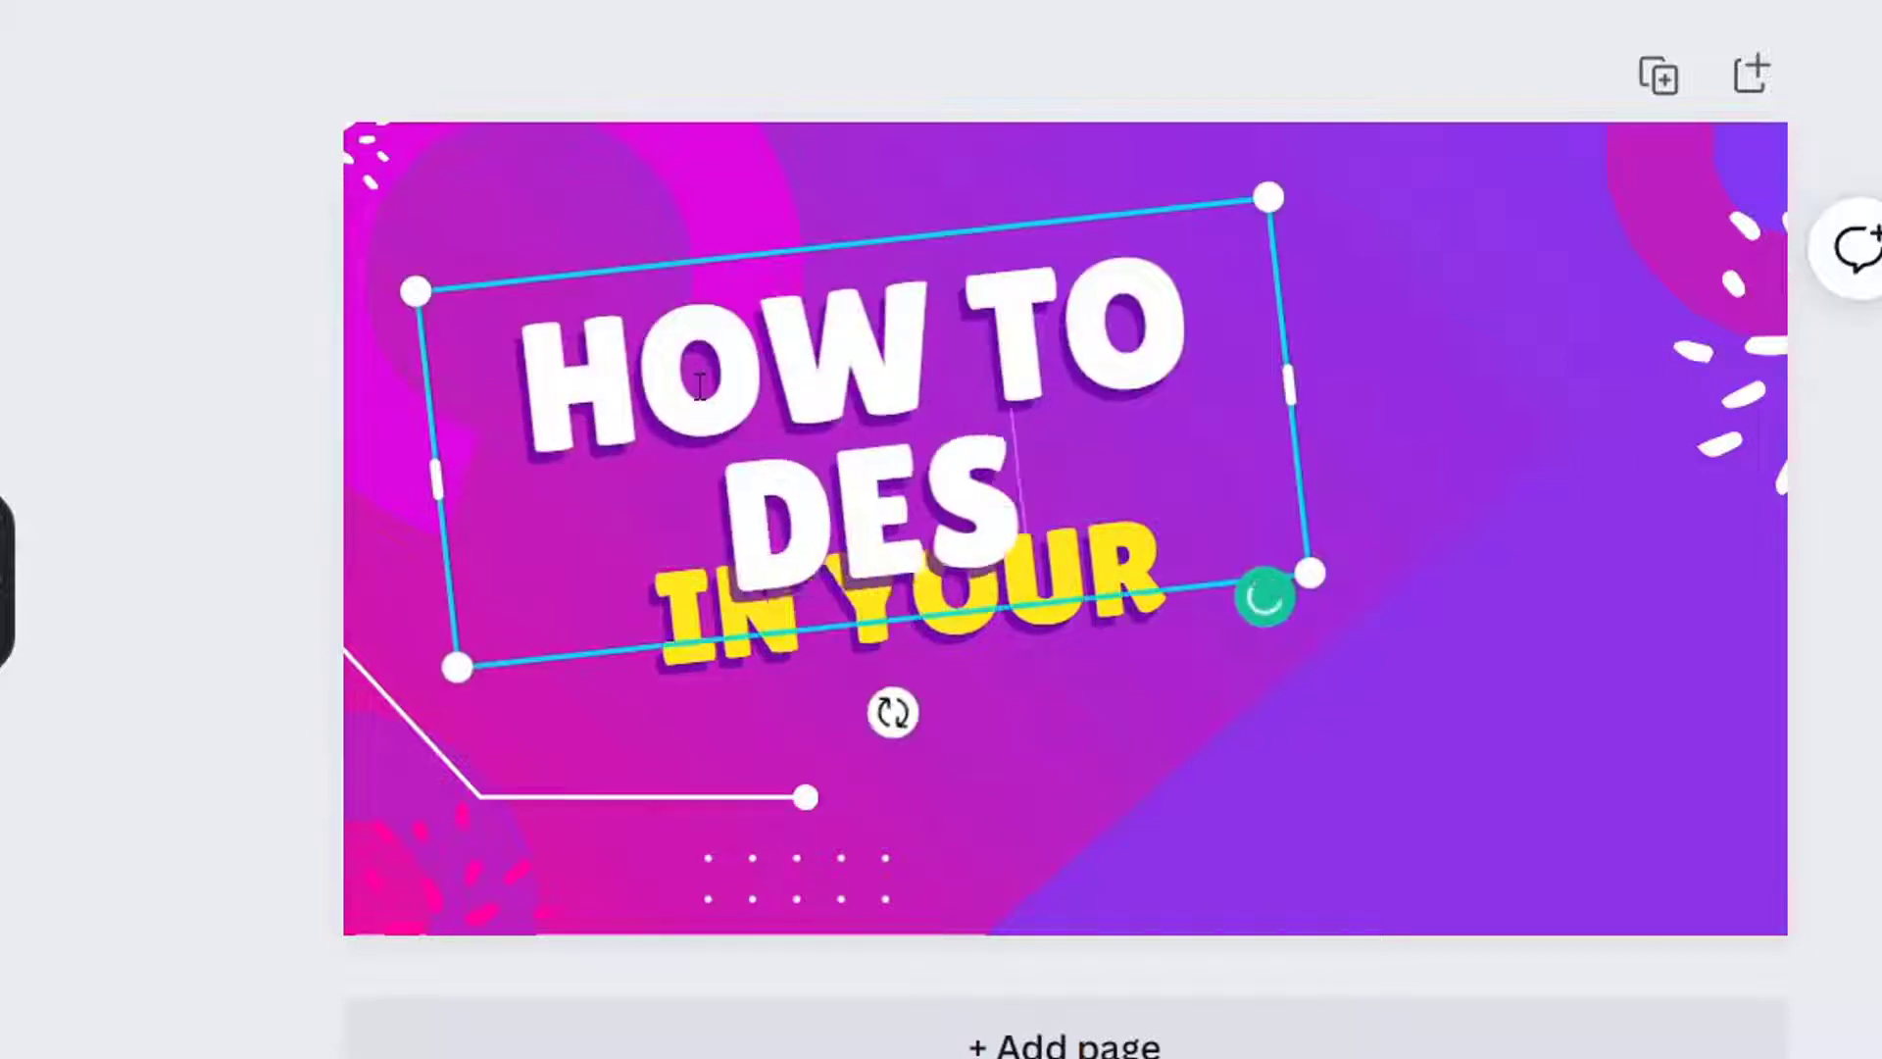
drag(1284, 427, 1179, 424)
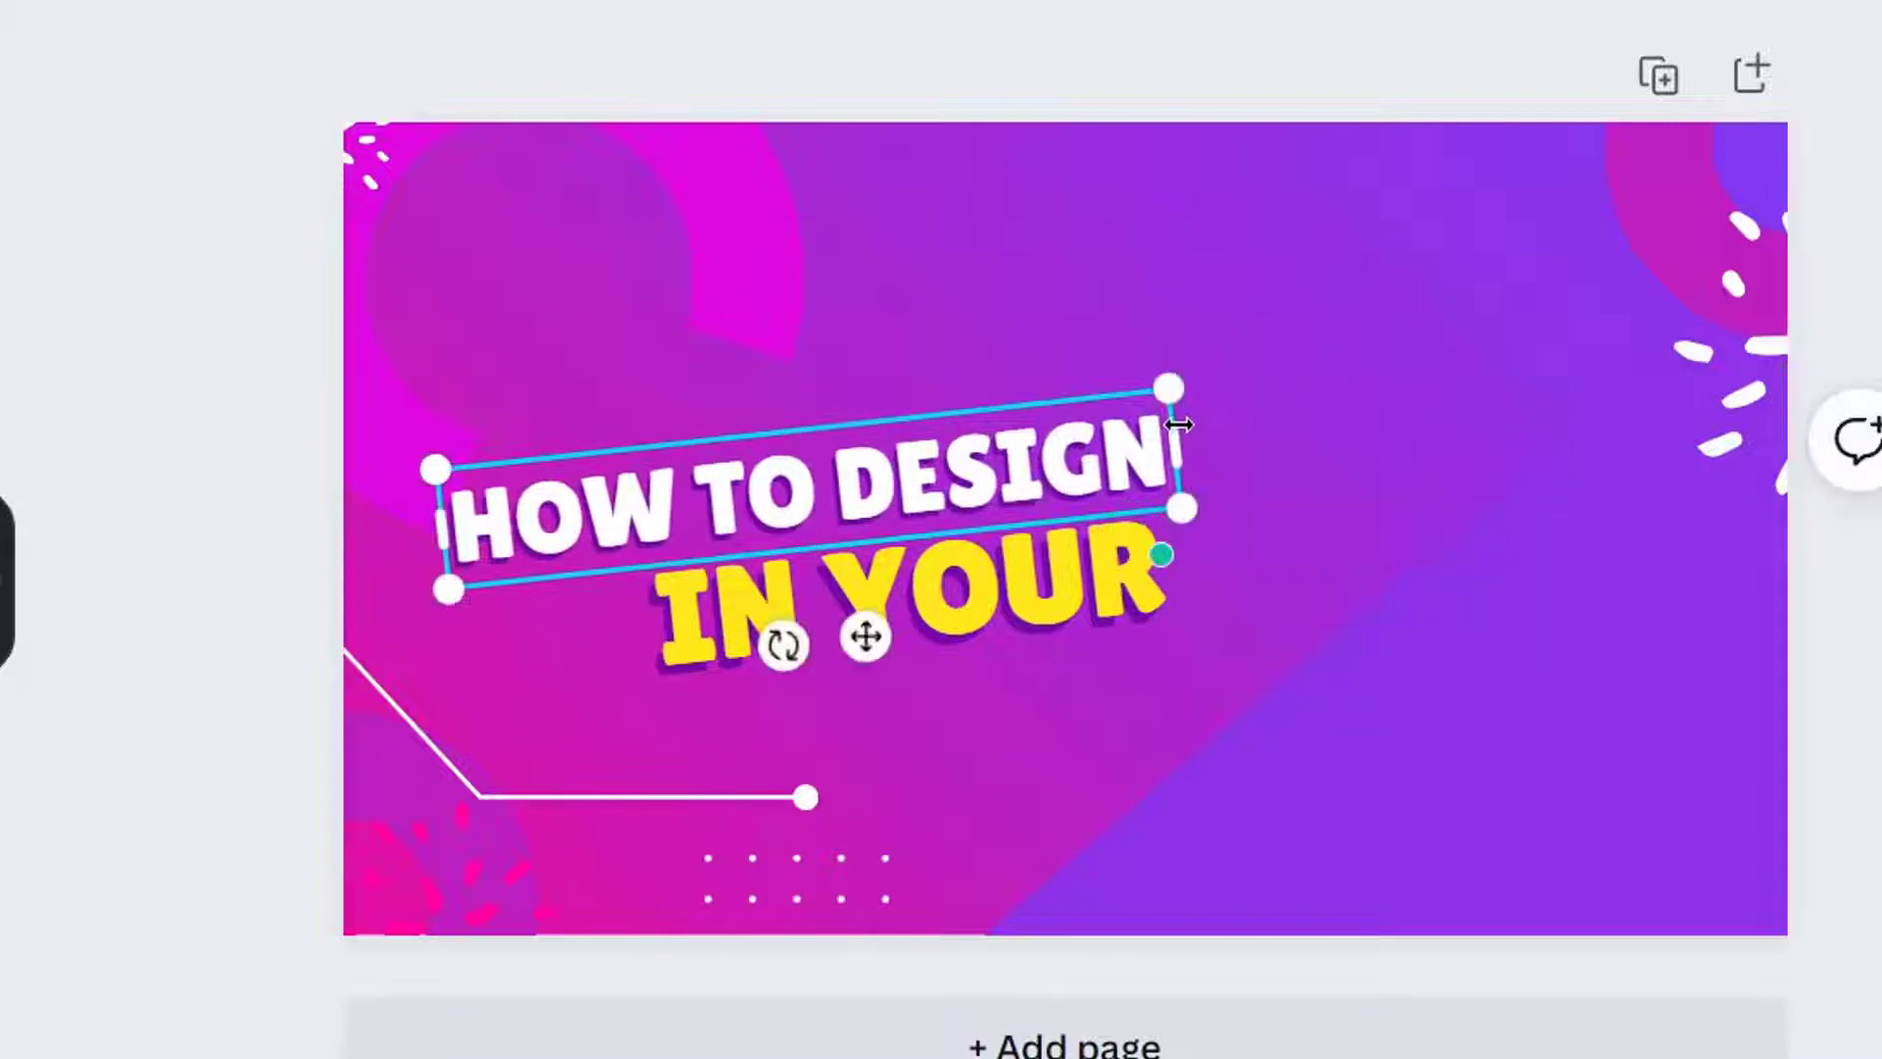
Move the "HOW TO DESIGN" line up away from "IN YOUR" and rotate it to horizontal.
click(1016, 323)
drag(735, 509, 784, 353)
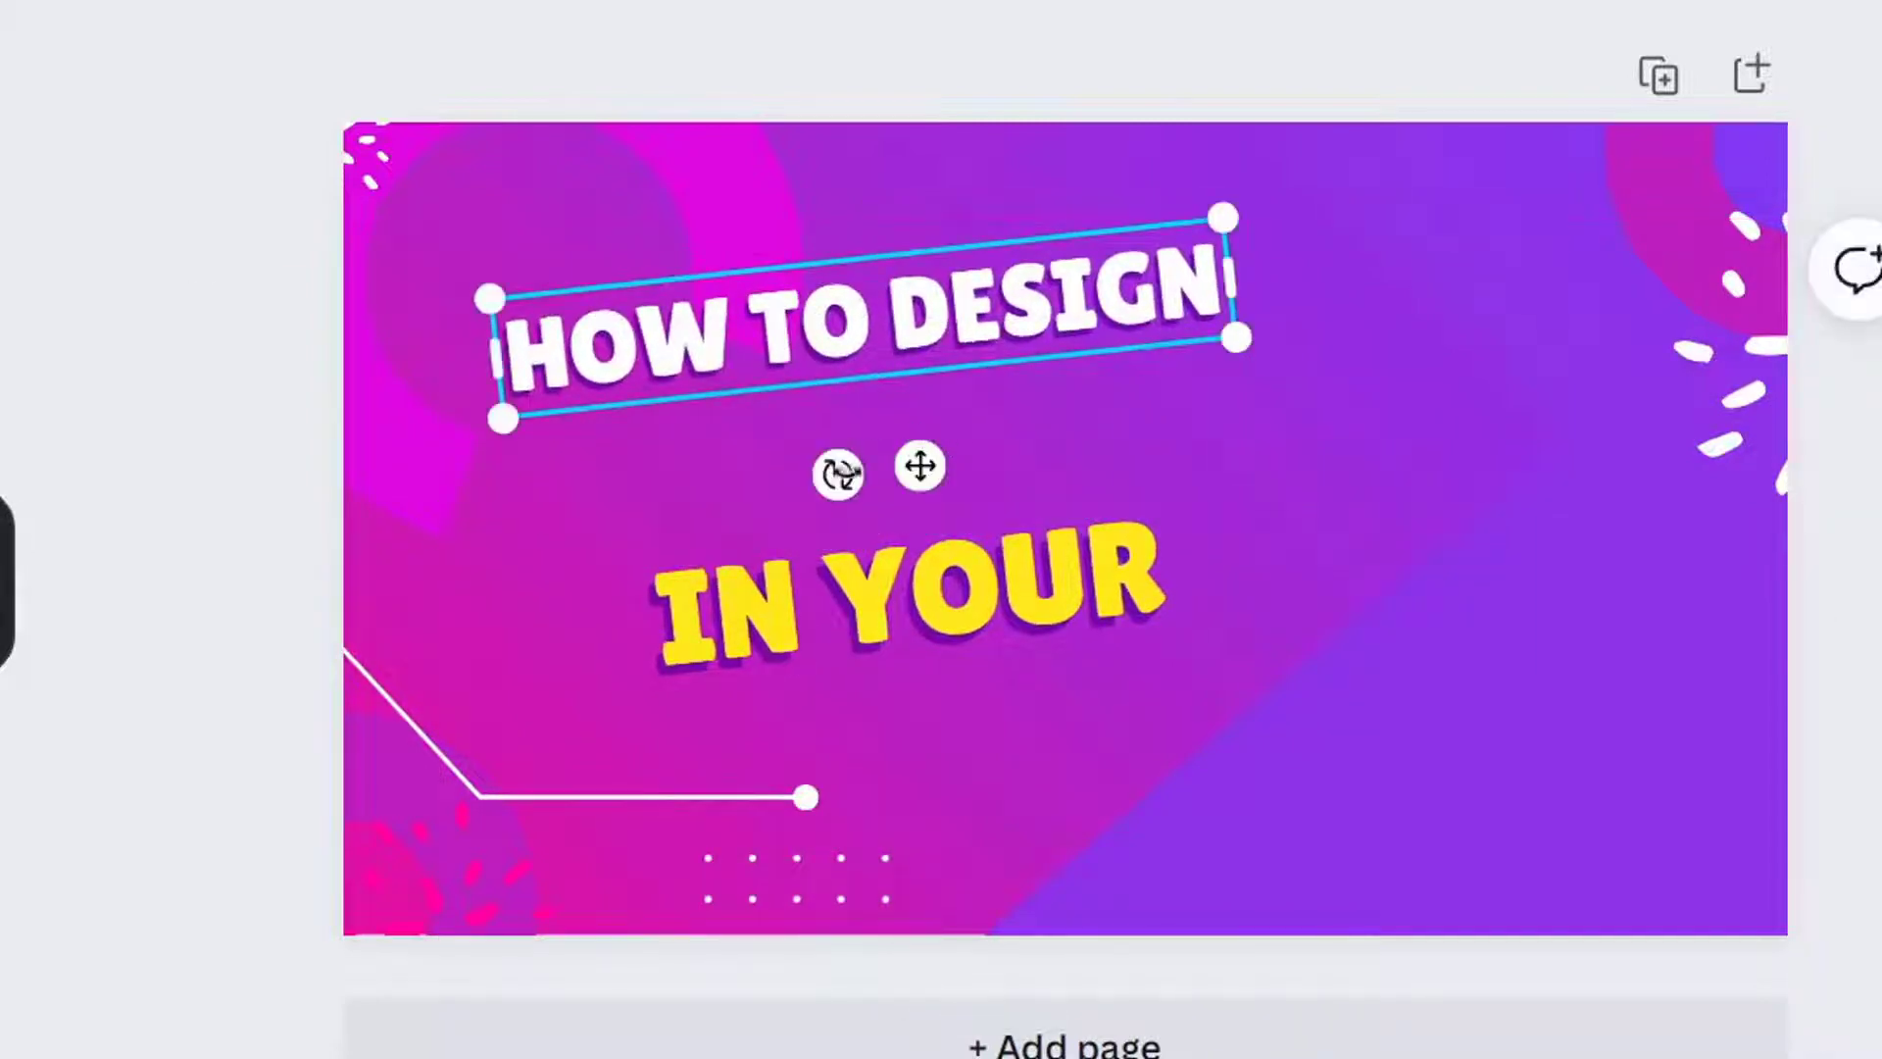
drag(838, 474, 829, 492)
Straighten the yellow "IN YOUR" line, shift it slightly up and left, and replace its text with "THUMBNAIL".
click(908, 656)
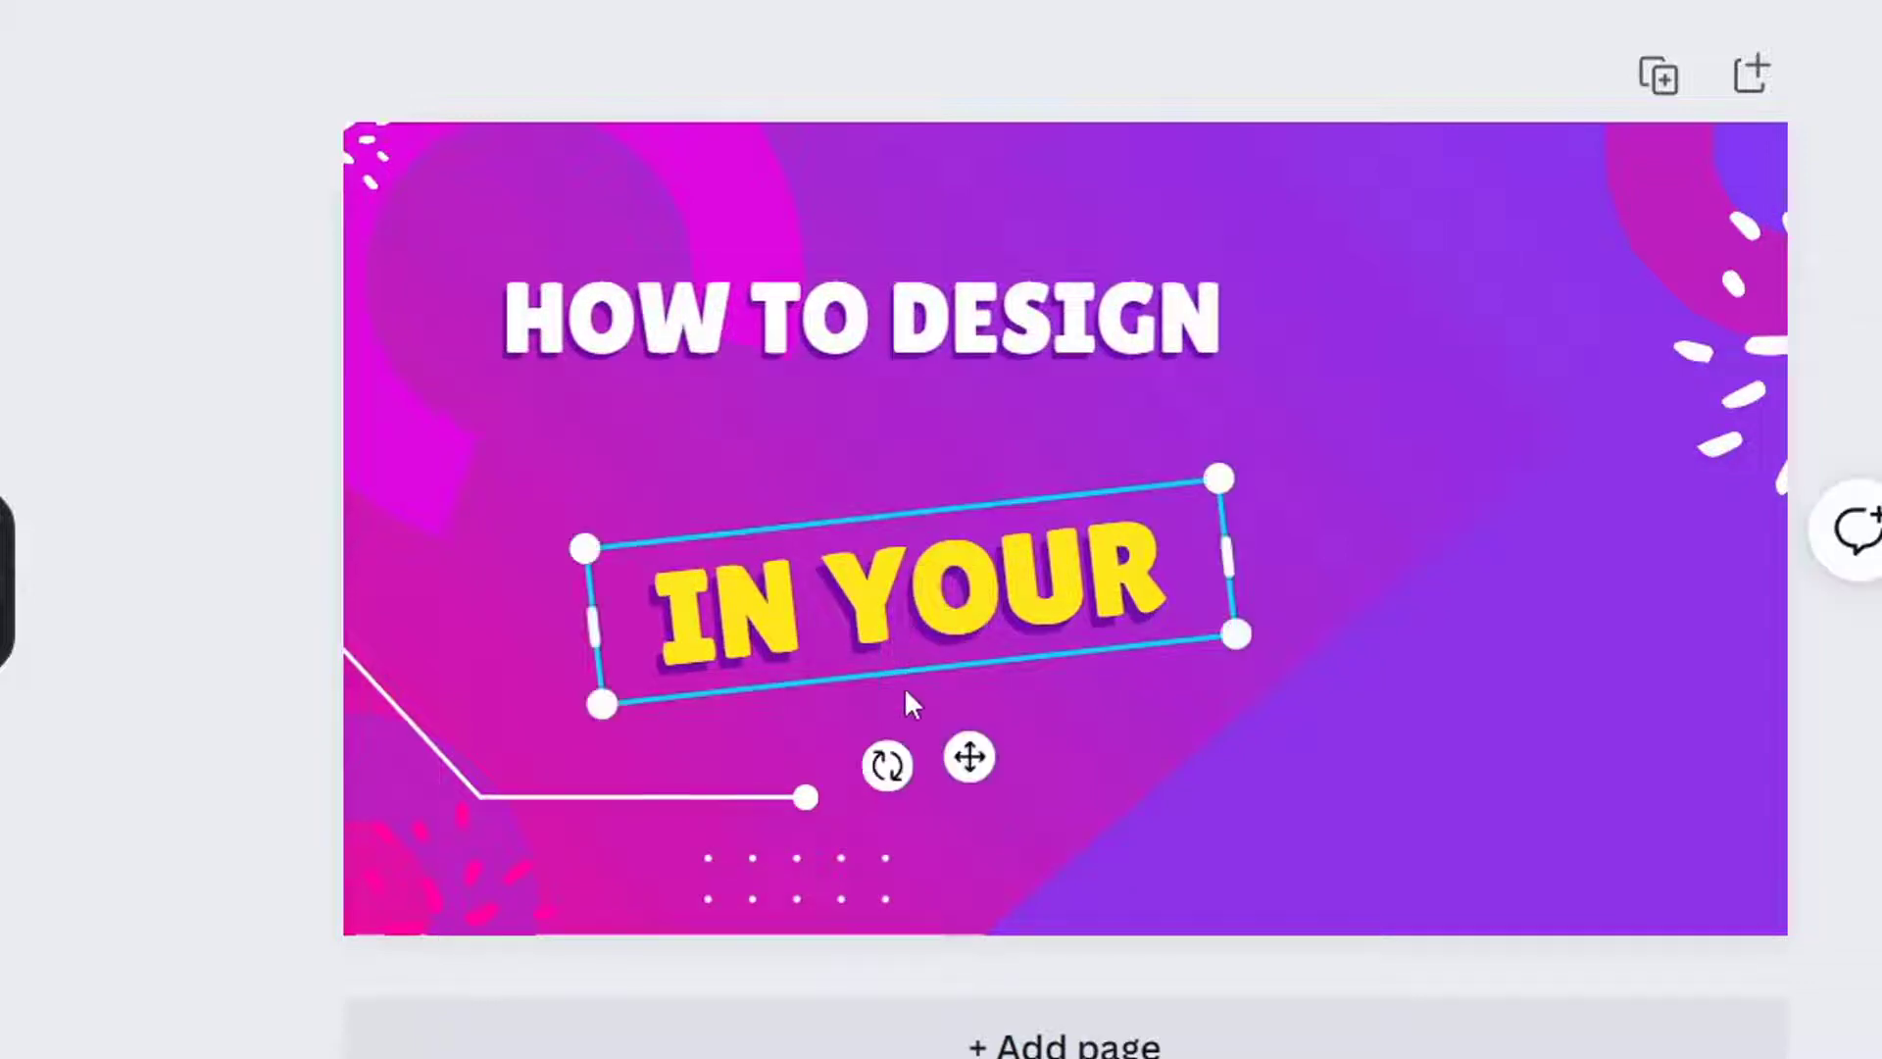
drag(886, 765, 858, 790)
drag(1020, 622, 946, 578)
double_click(1025, 578)
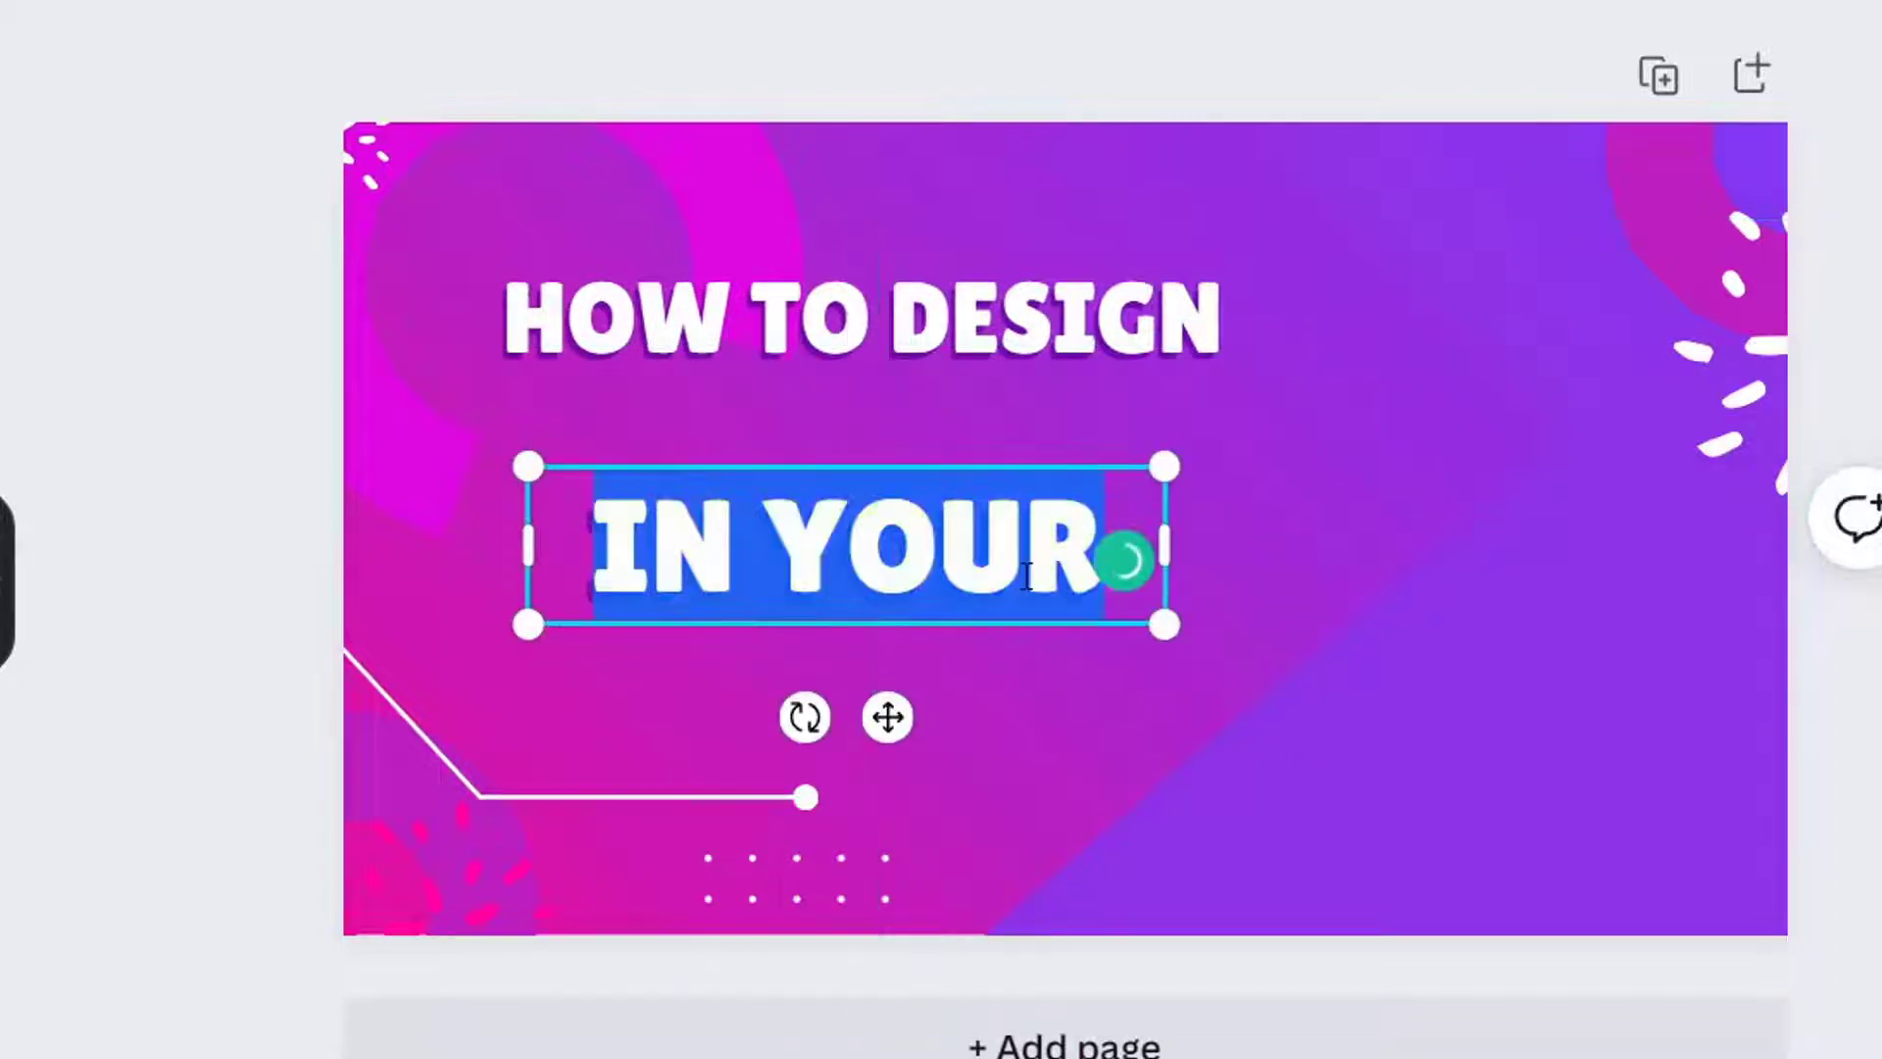
text(THUMBNAIL)
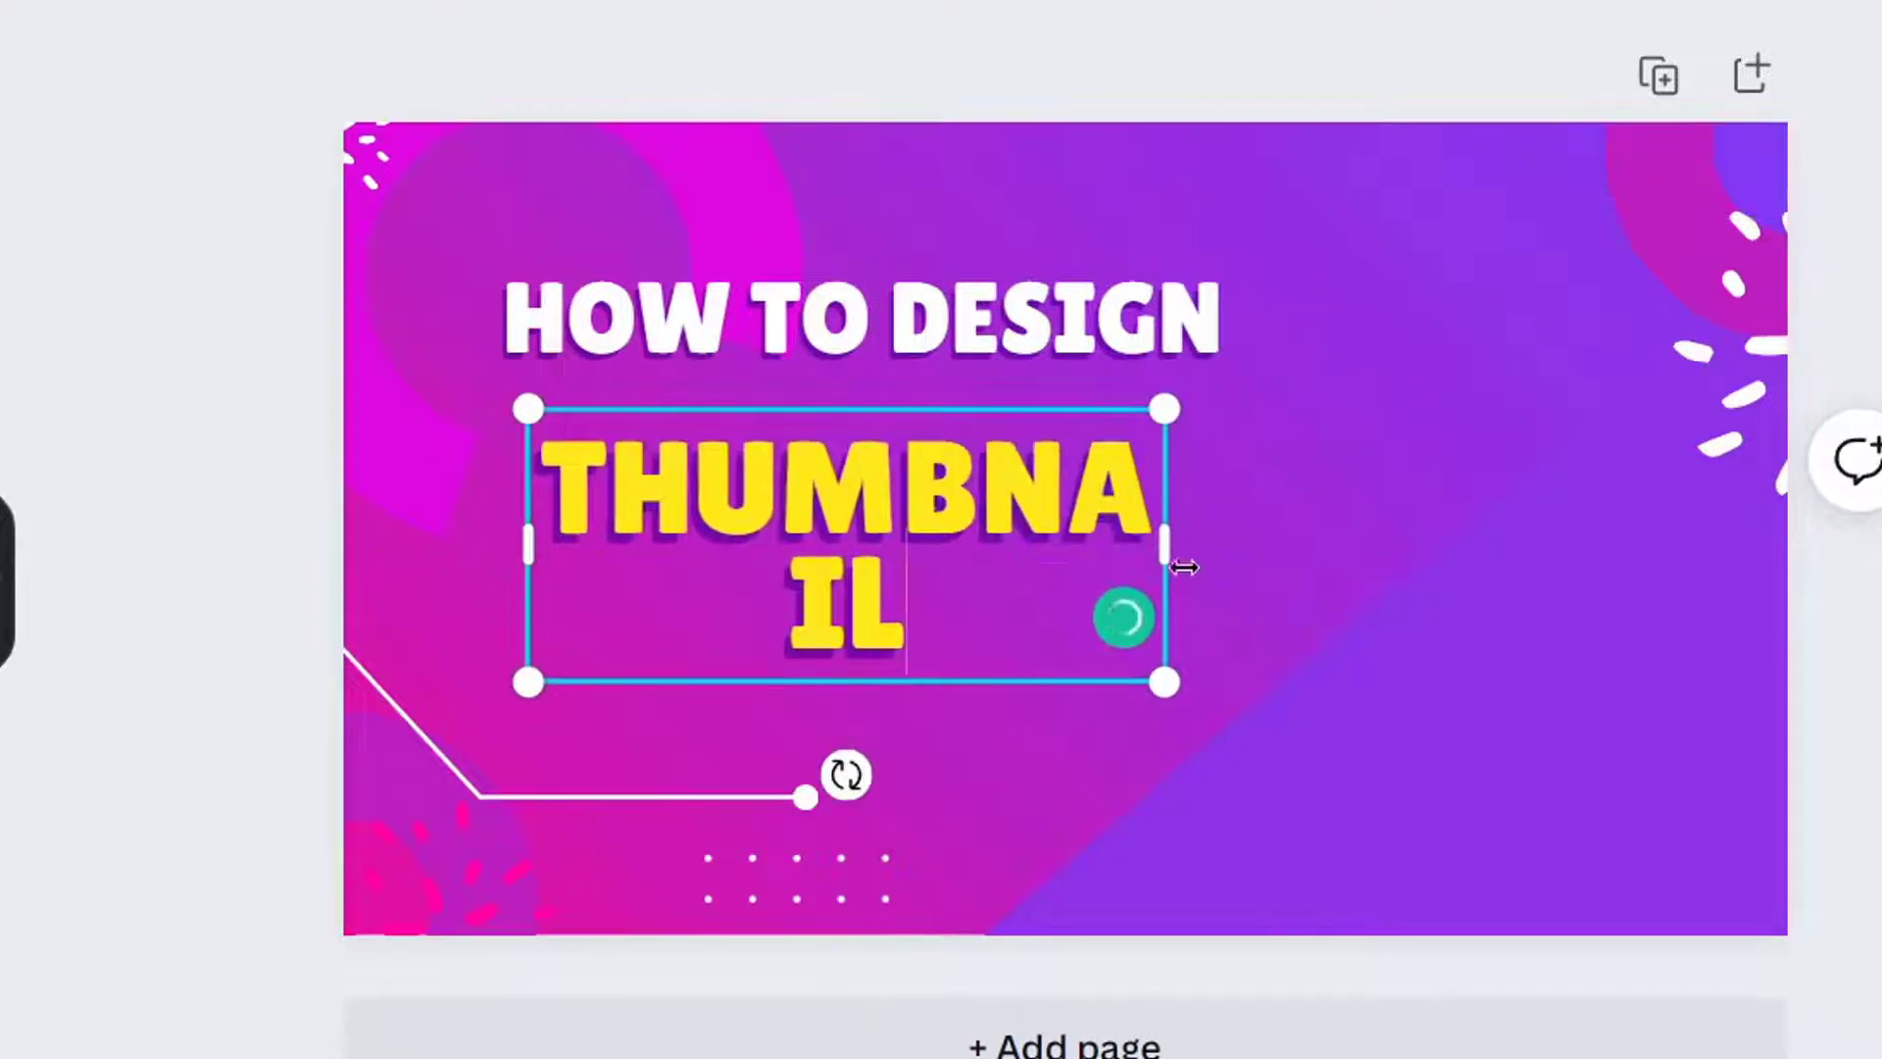
Resize "THUMBNAIL" to a single line wider than "HOW TO DESIGN" and arrange both lines close together.
drag(1184, 567, 1341, 539)
mouse_move(1503, 389)
mouse_down()
mouse_move(1554, 369)
mouse_move(1501, 392)
mouse_up()
click(936, 438)
drag(830, 315, 806, 364)
drag(915, 601, 892, 567)
drag(1479, 402, 1323, 432)
drag(1047, 575, 1037, 535)
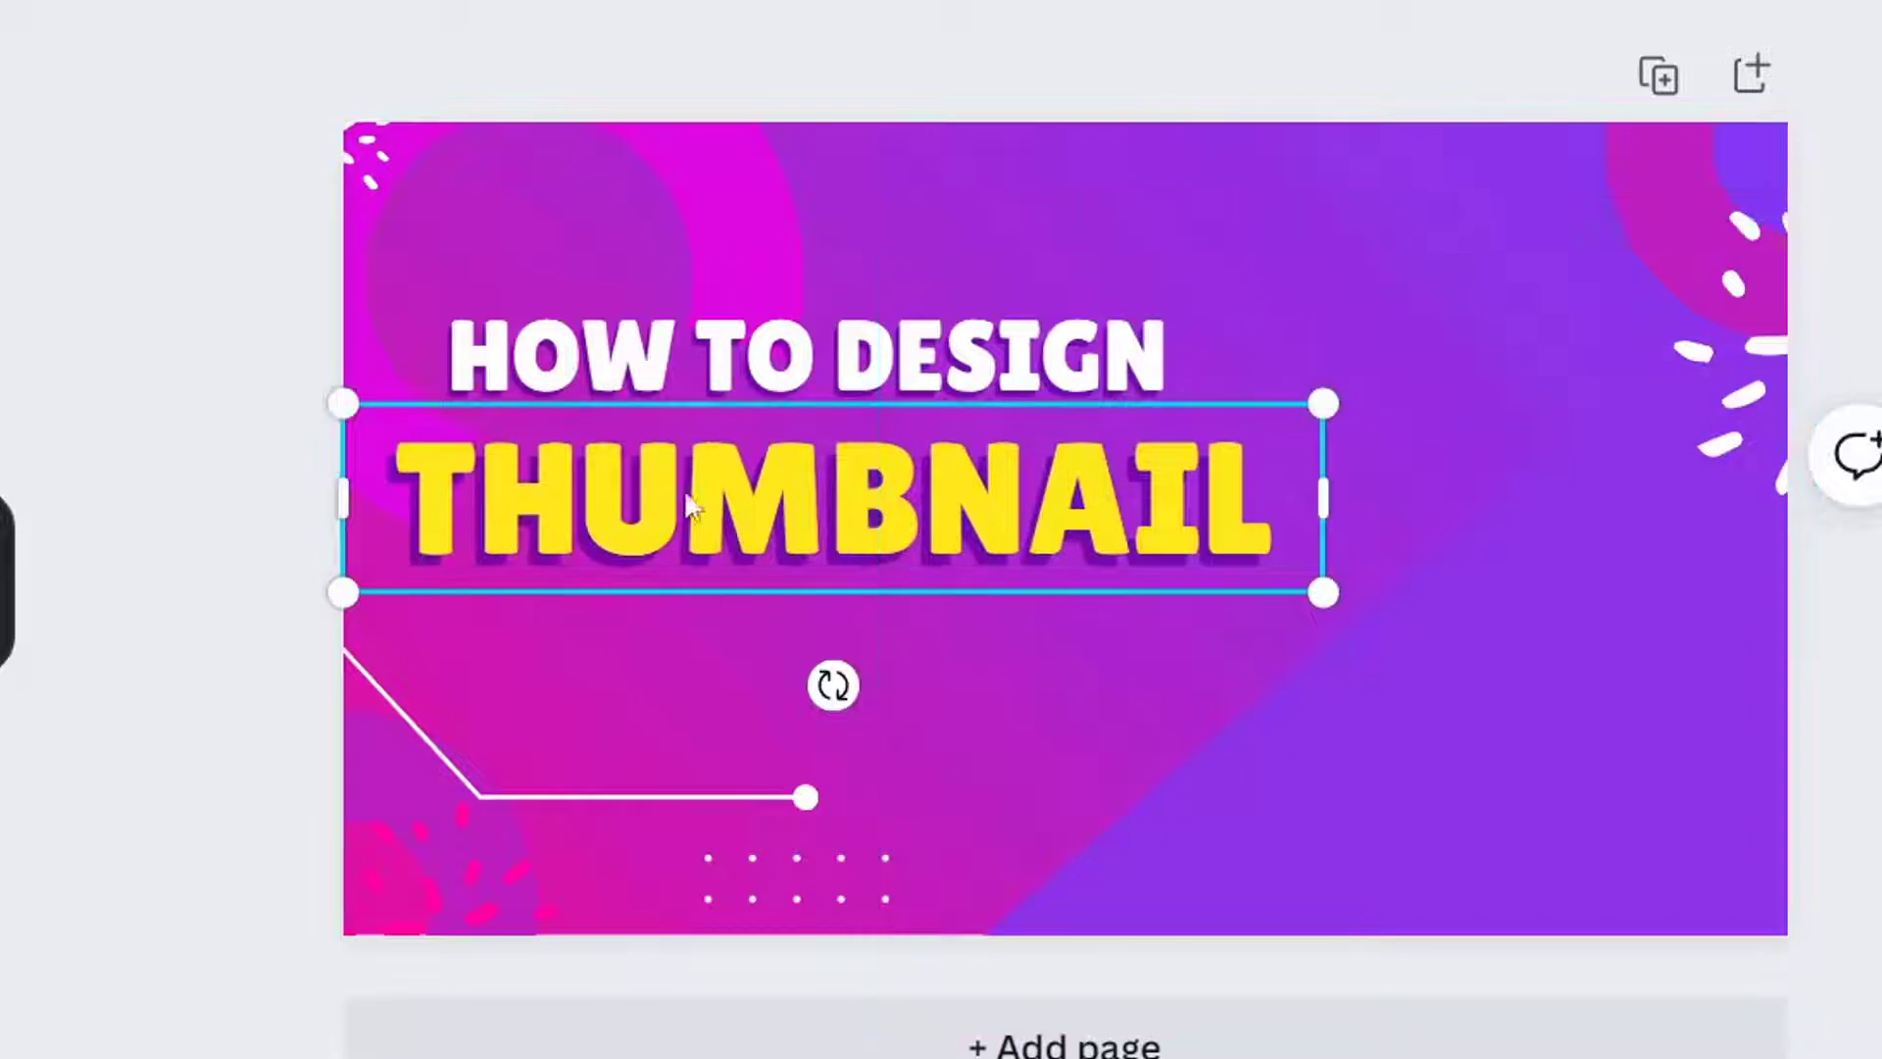
Duplicate the "HOW TO DESIGN" line below "THUMBNAIL" and change the copy's text to "USING".
click(857, 364)
drag(879, 377, 892, 627)
double_click(894, 629)
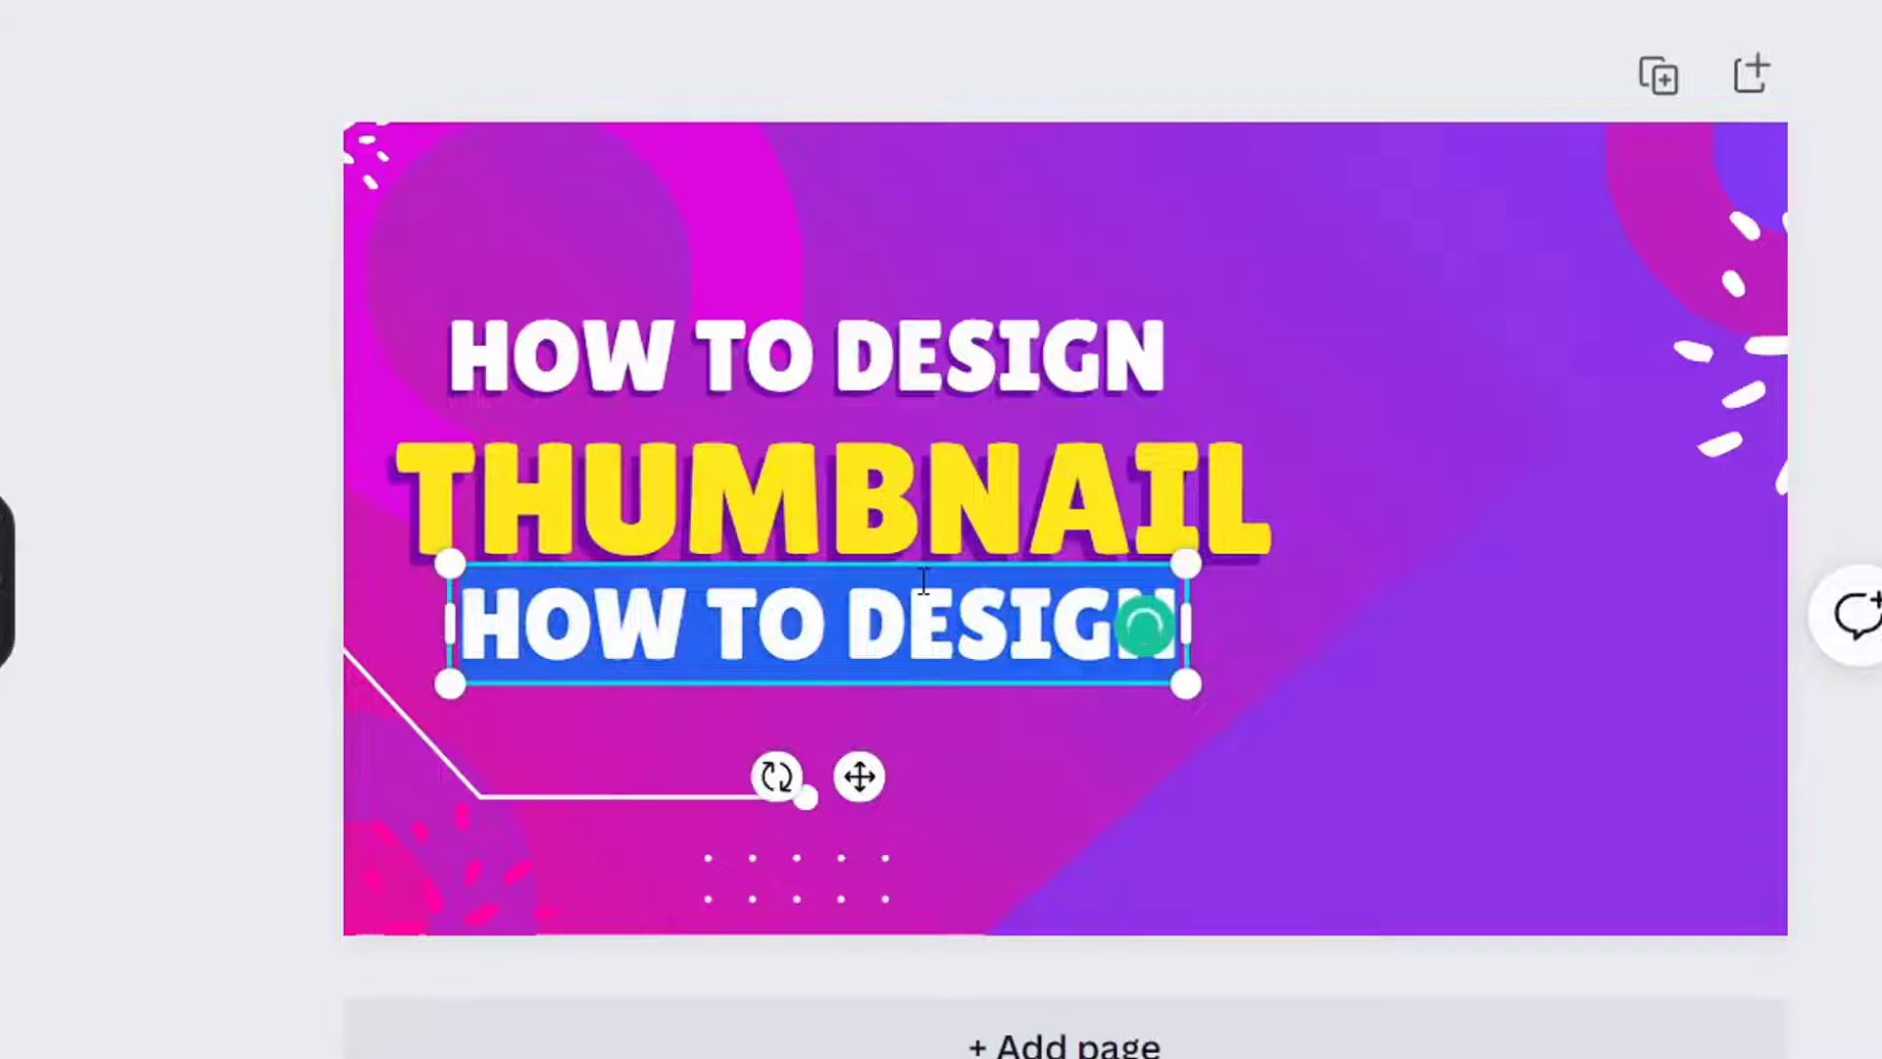
text(S)
key(BackSpace)
text(USING)
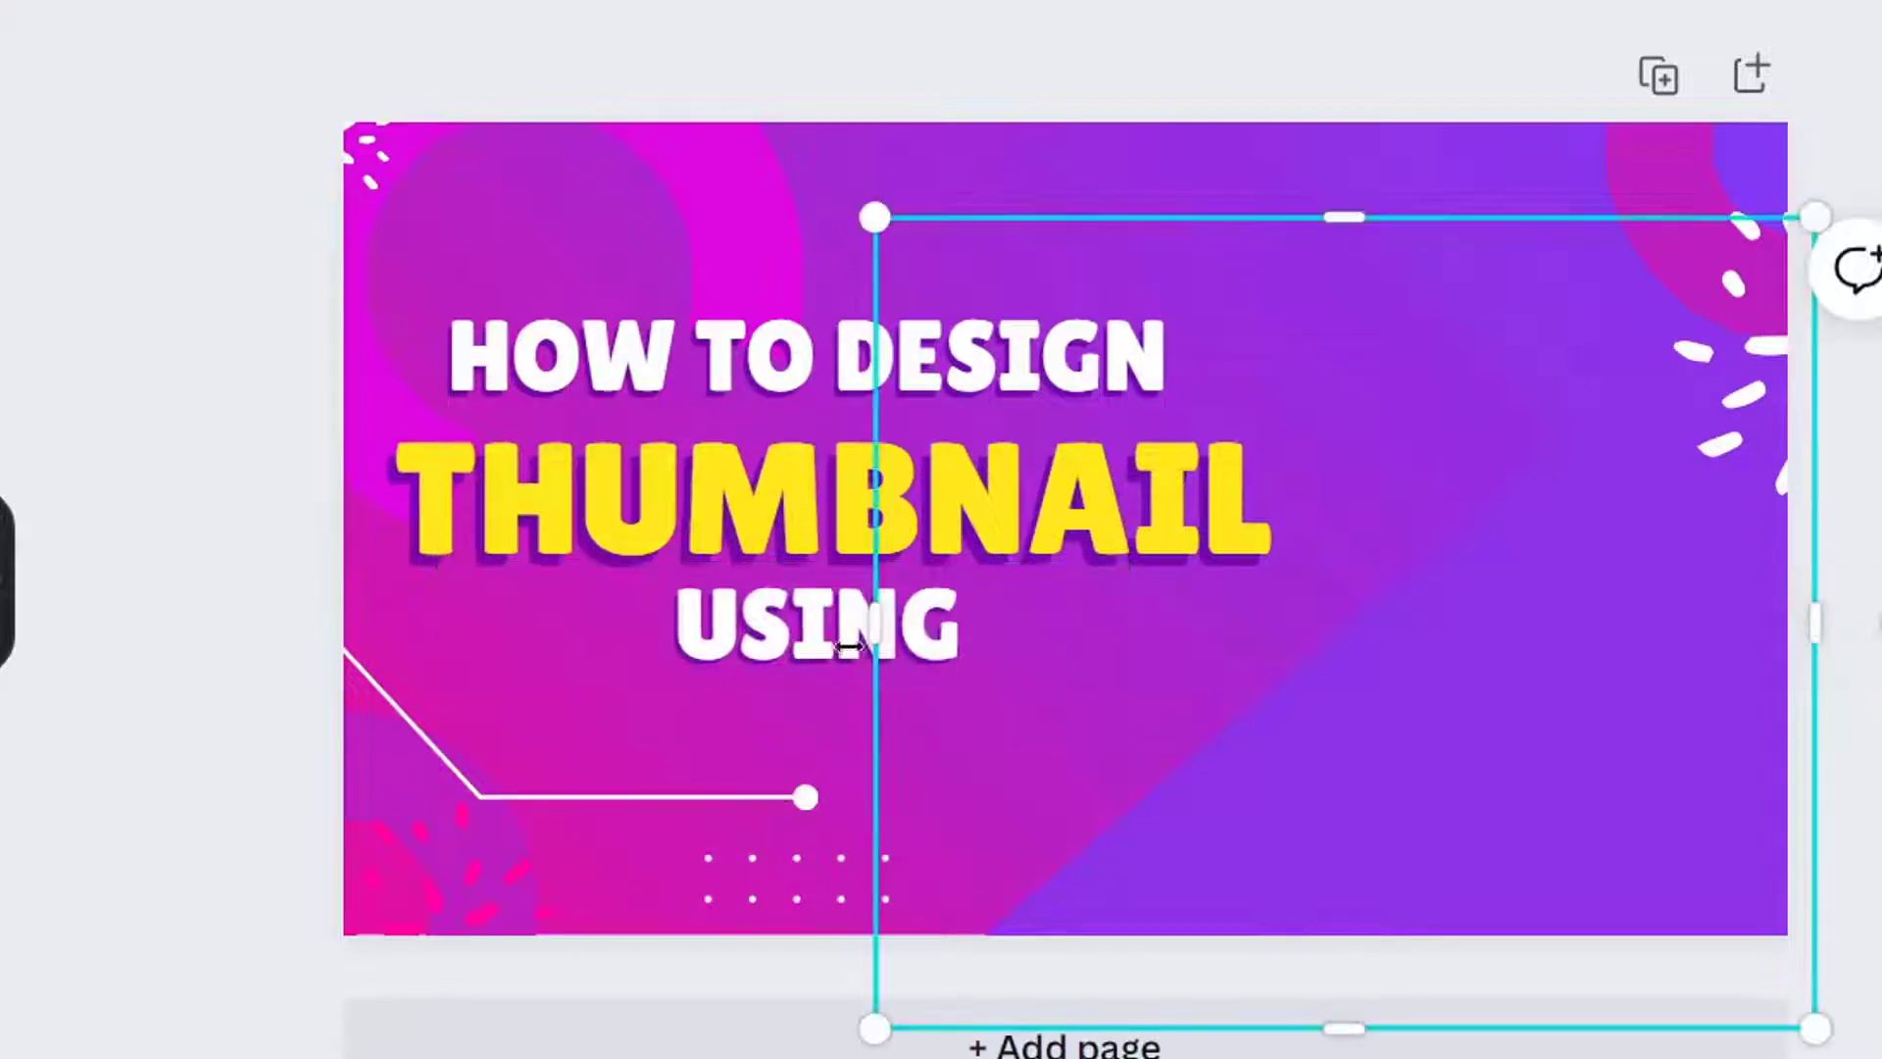
Move "USING" slightly down and nudge "THUMBNAIL" up closer to "HOW TO DESIGN".
click(804, 651)
drag(804, 651, 805, 670)
click(849, 493)
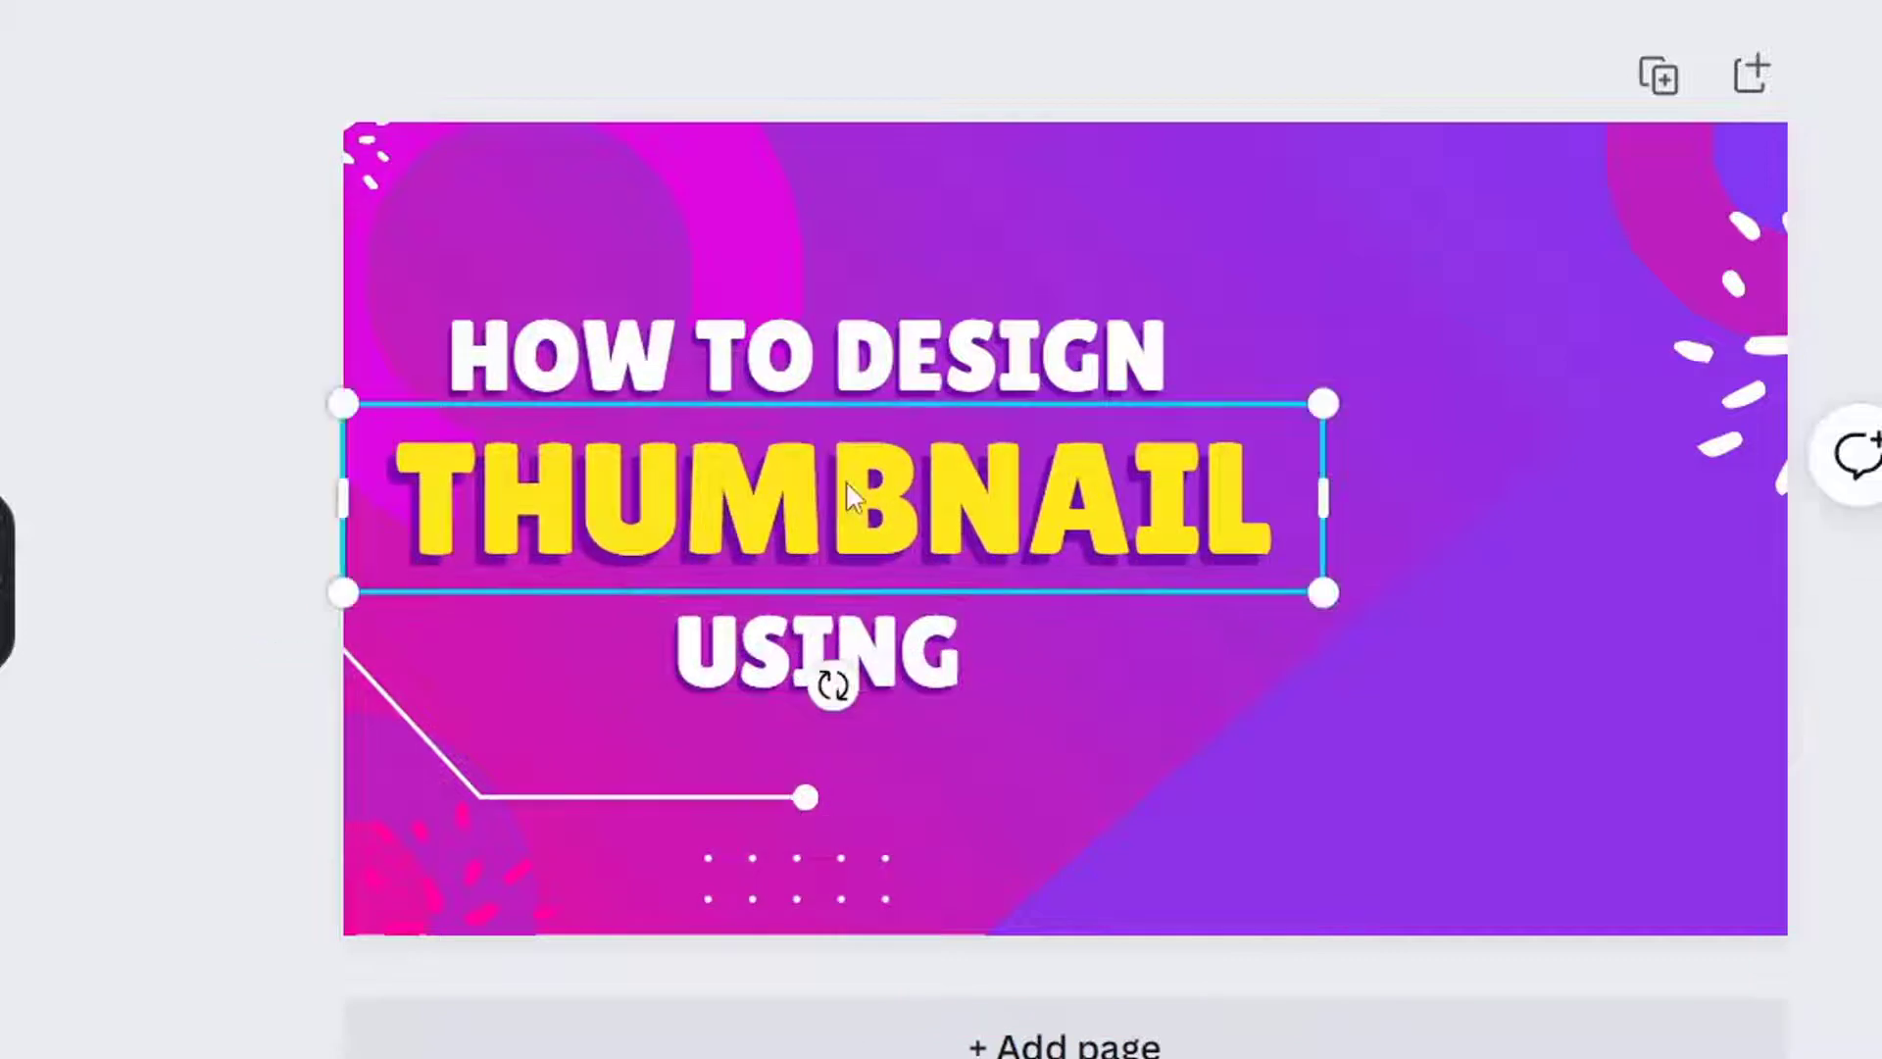
key(shift+Up)
key(Down)
key(Down)
key(Down)
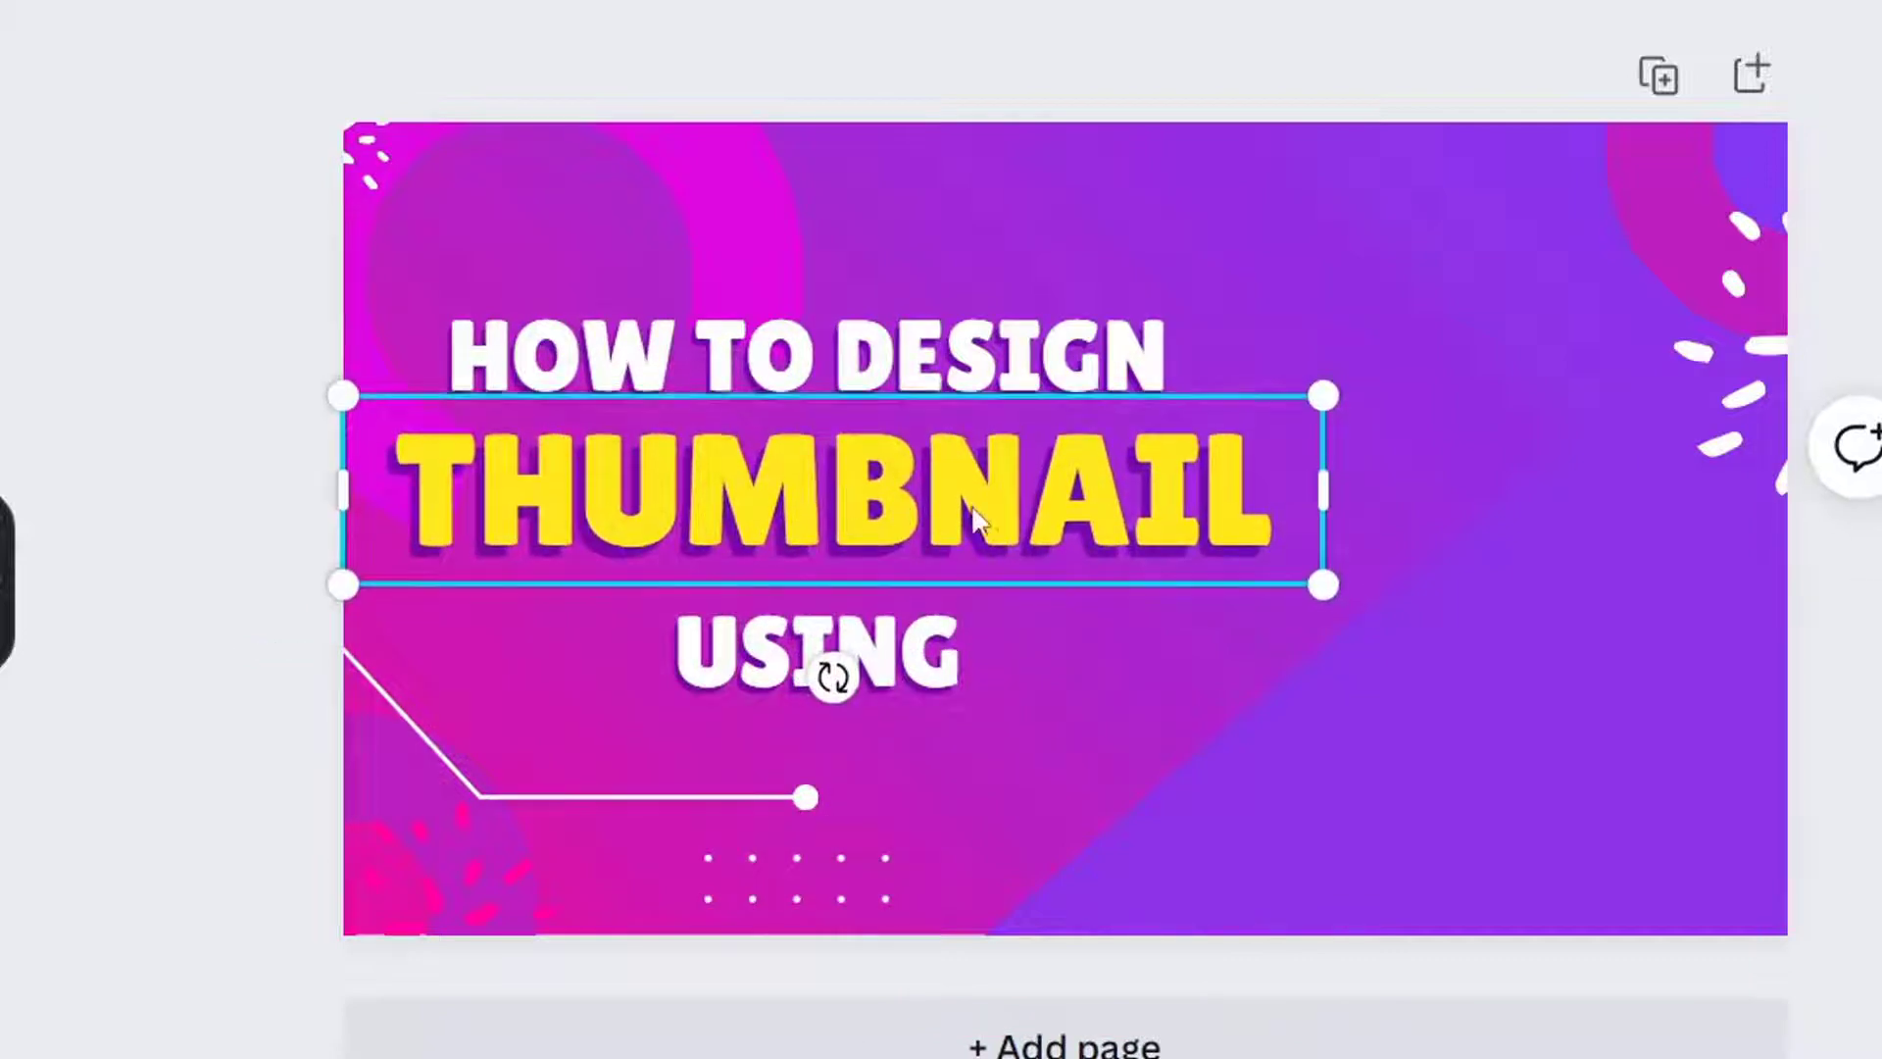
Nudge "USING" up toward "THUMBNAIL" and raise the white line decoration to just beneath "USING".
click(925, 629)
key(shift+Up)
key(Down)
key(Down)
key(Down)
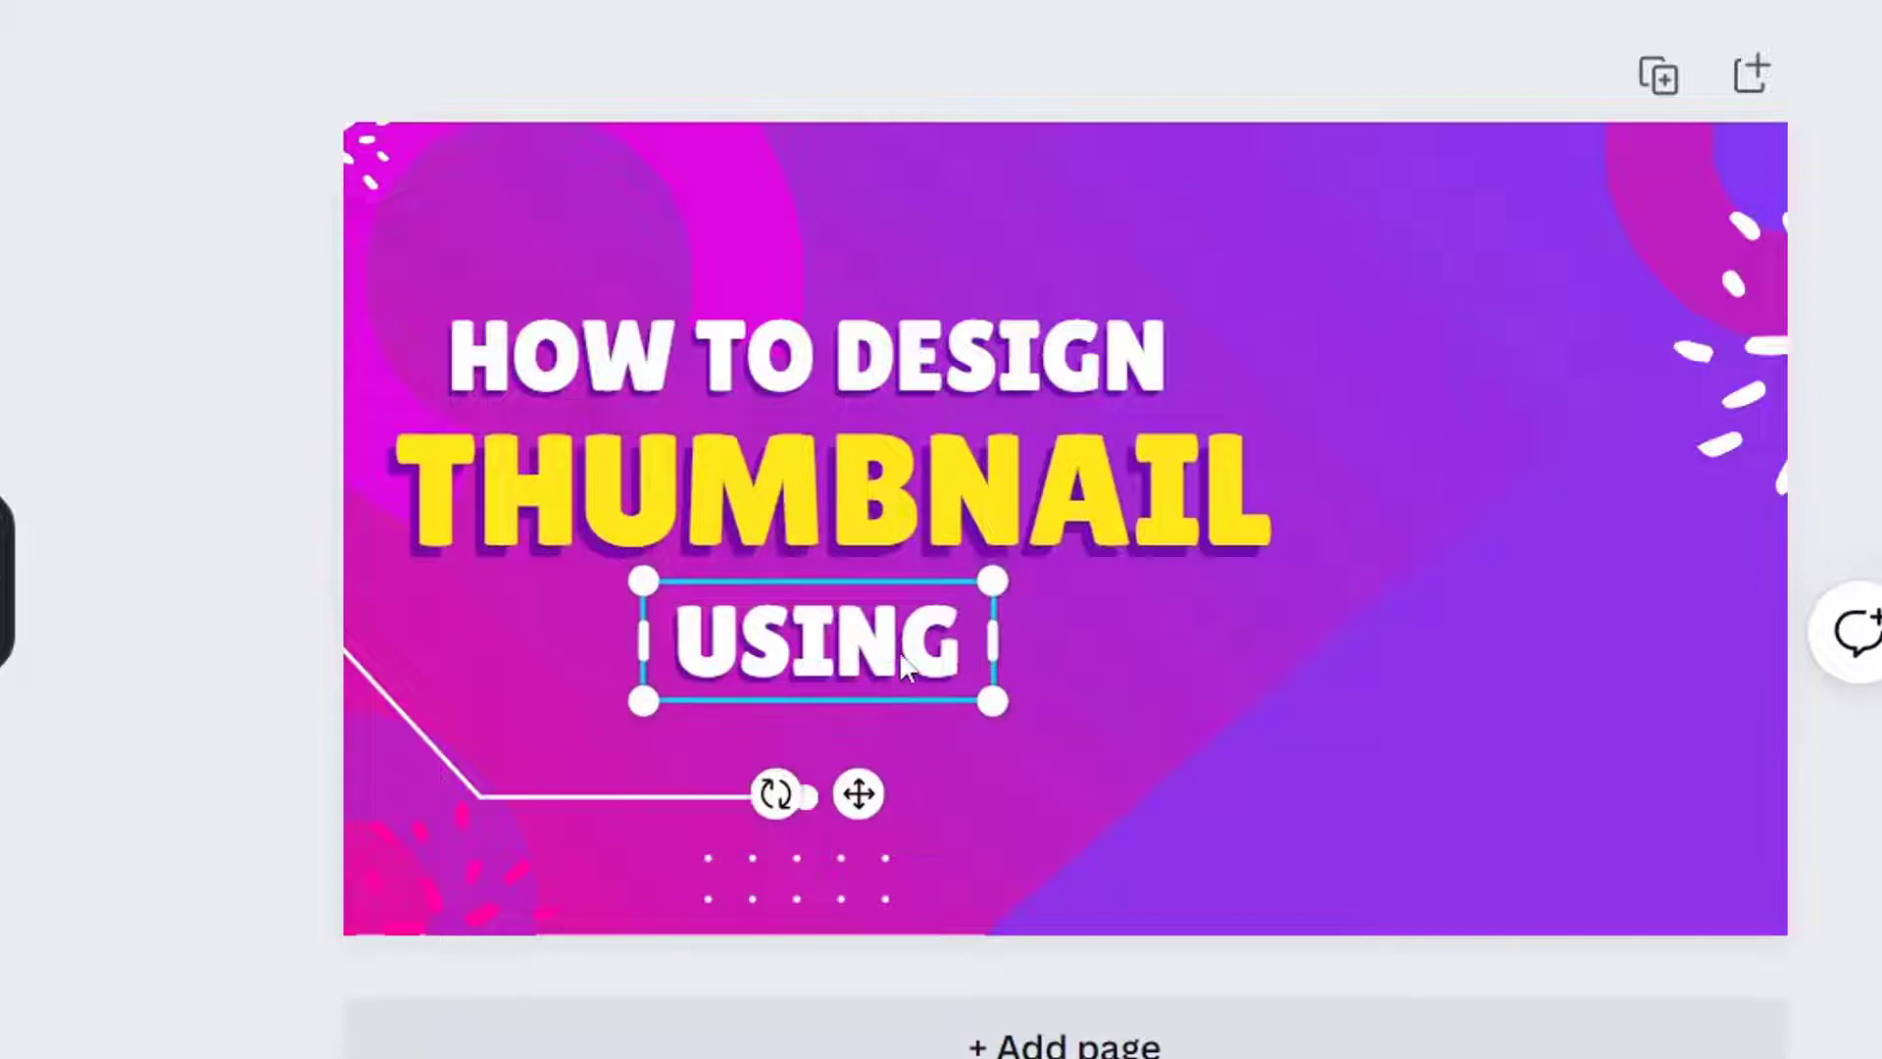
click(1103, 643)
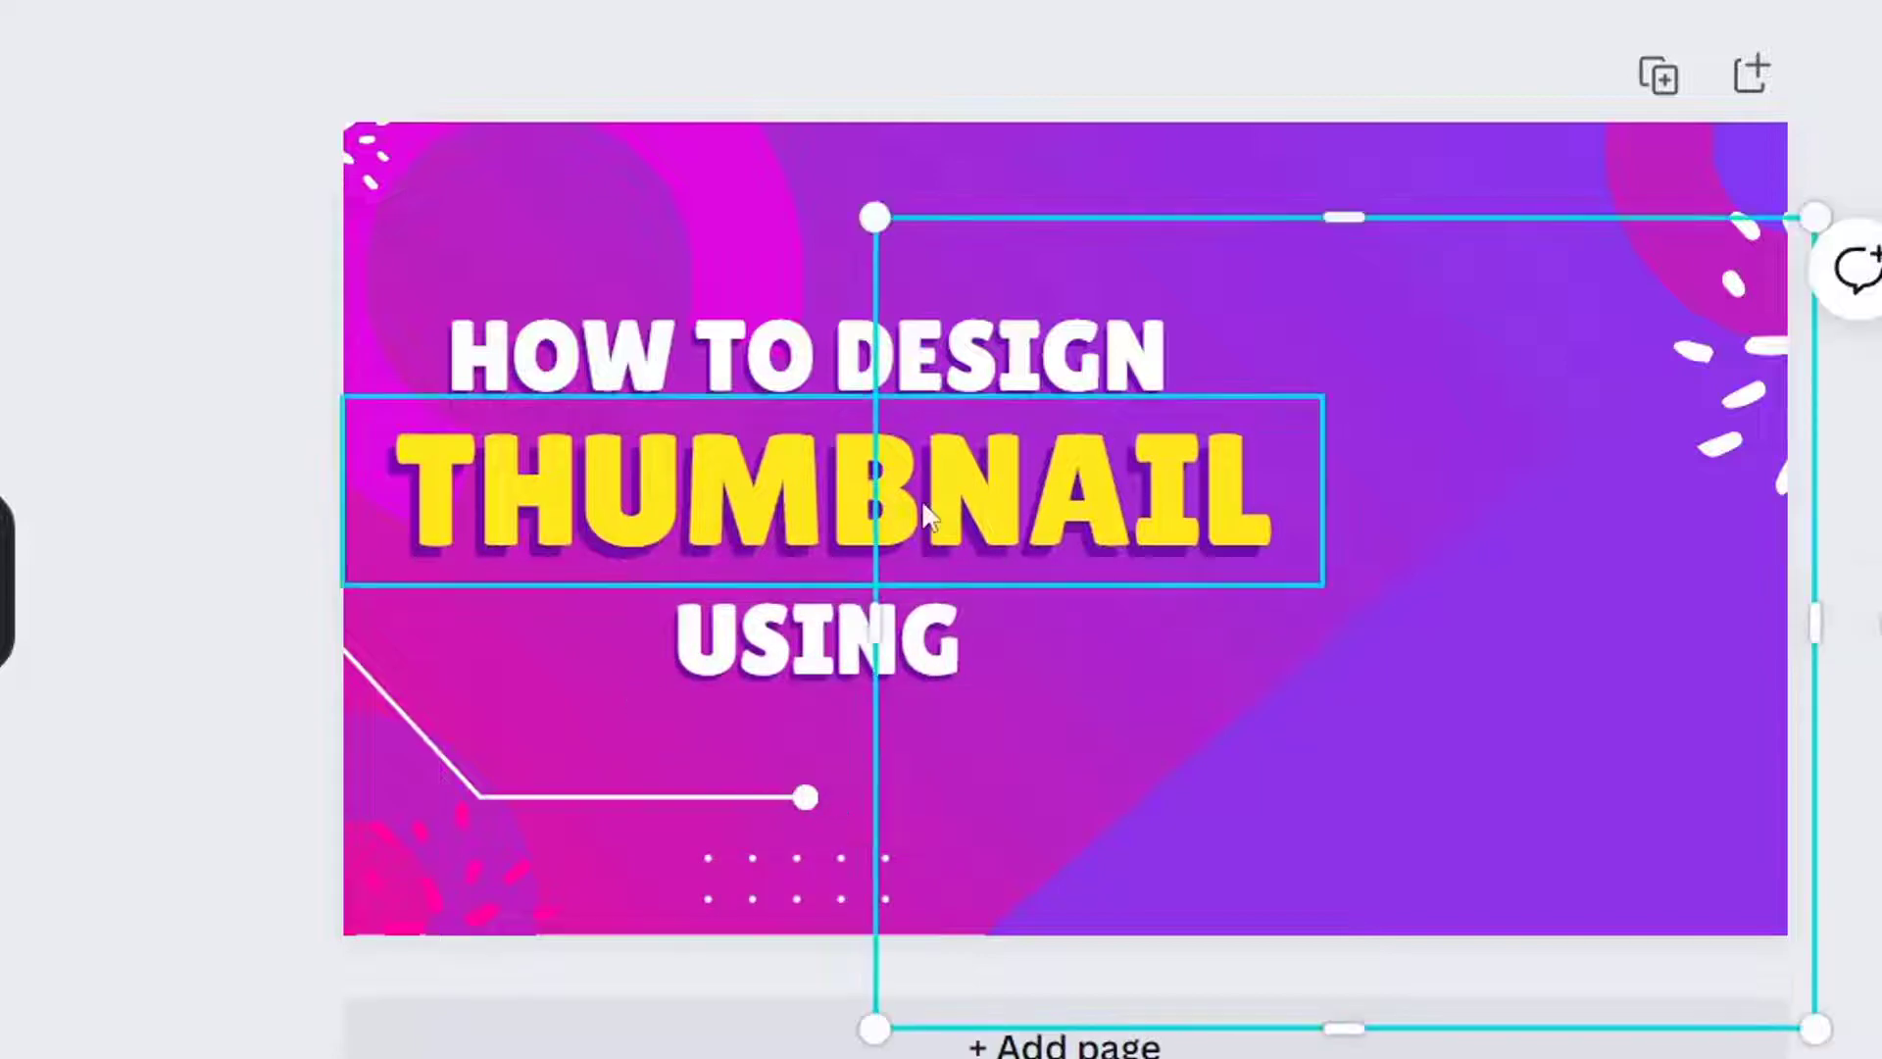
drag(704, 794, 704, 708)
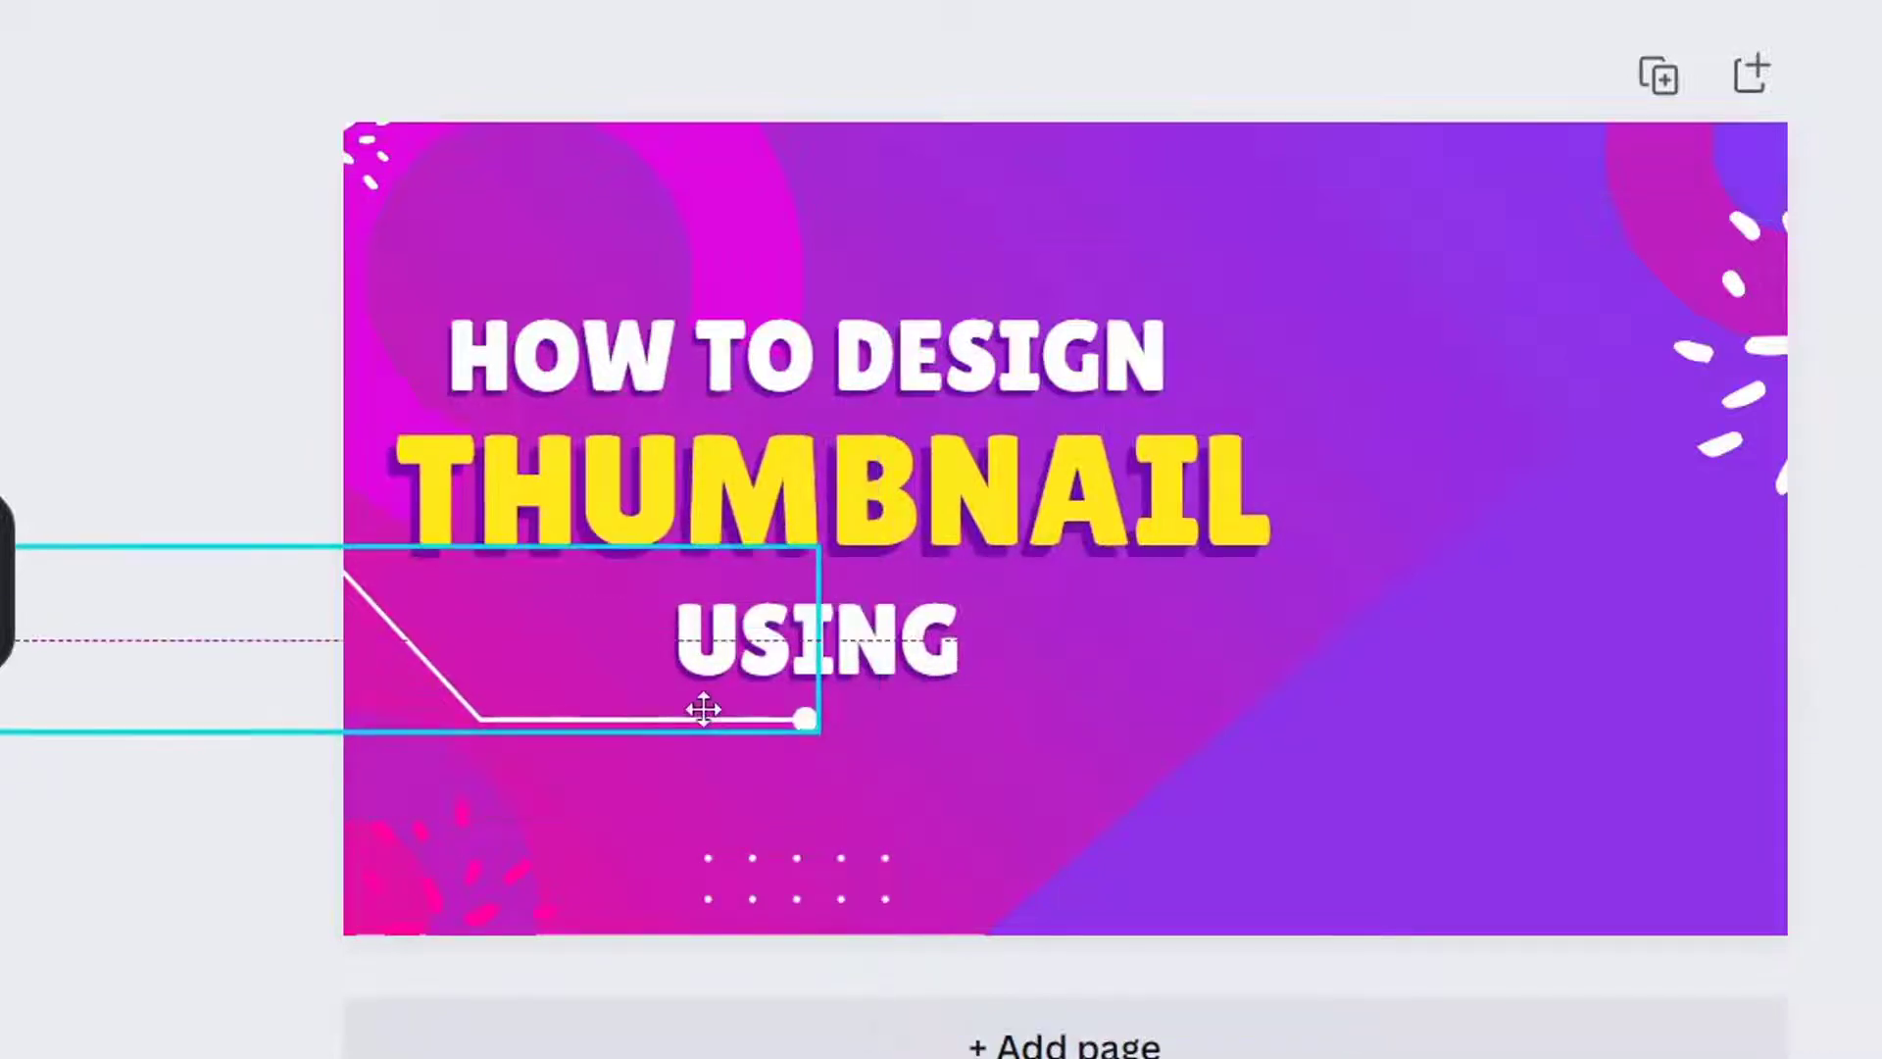
Duplicate the "USING" text below the white line and change the copy's text to "CANVA".
click(894, 649)
drag(894, 649, 892, 806)
double_click(951, 799)
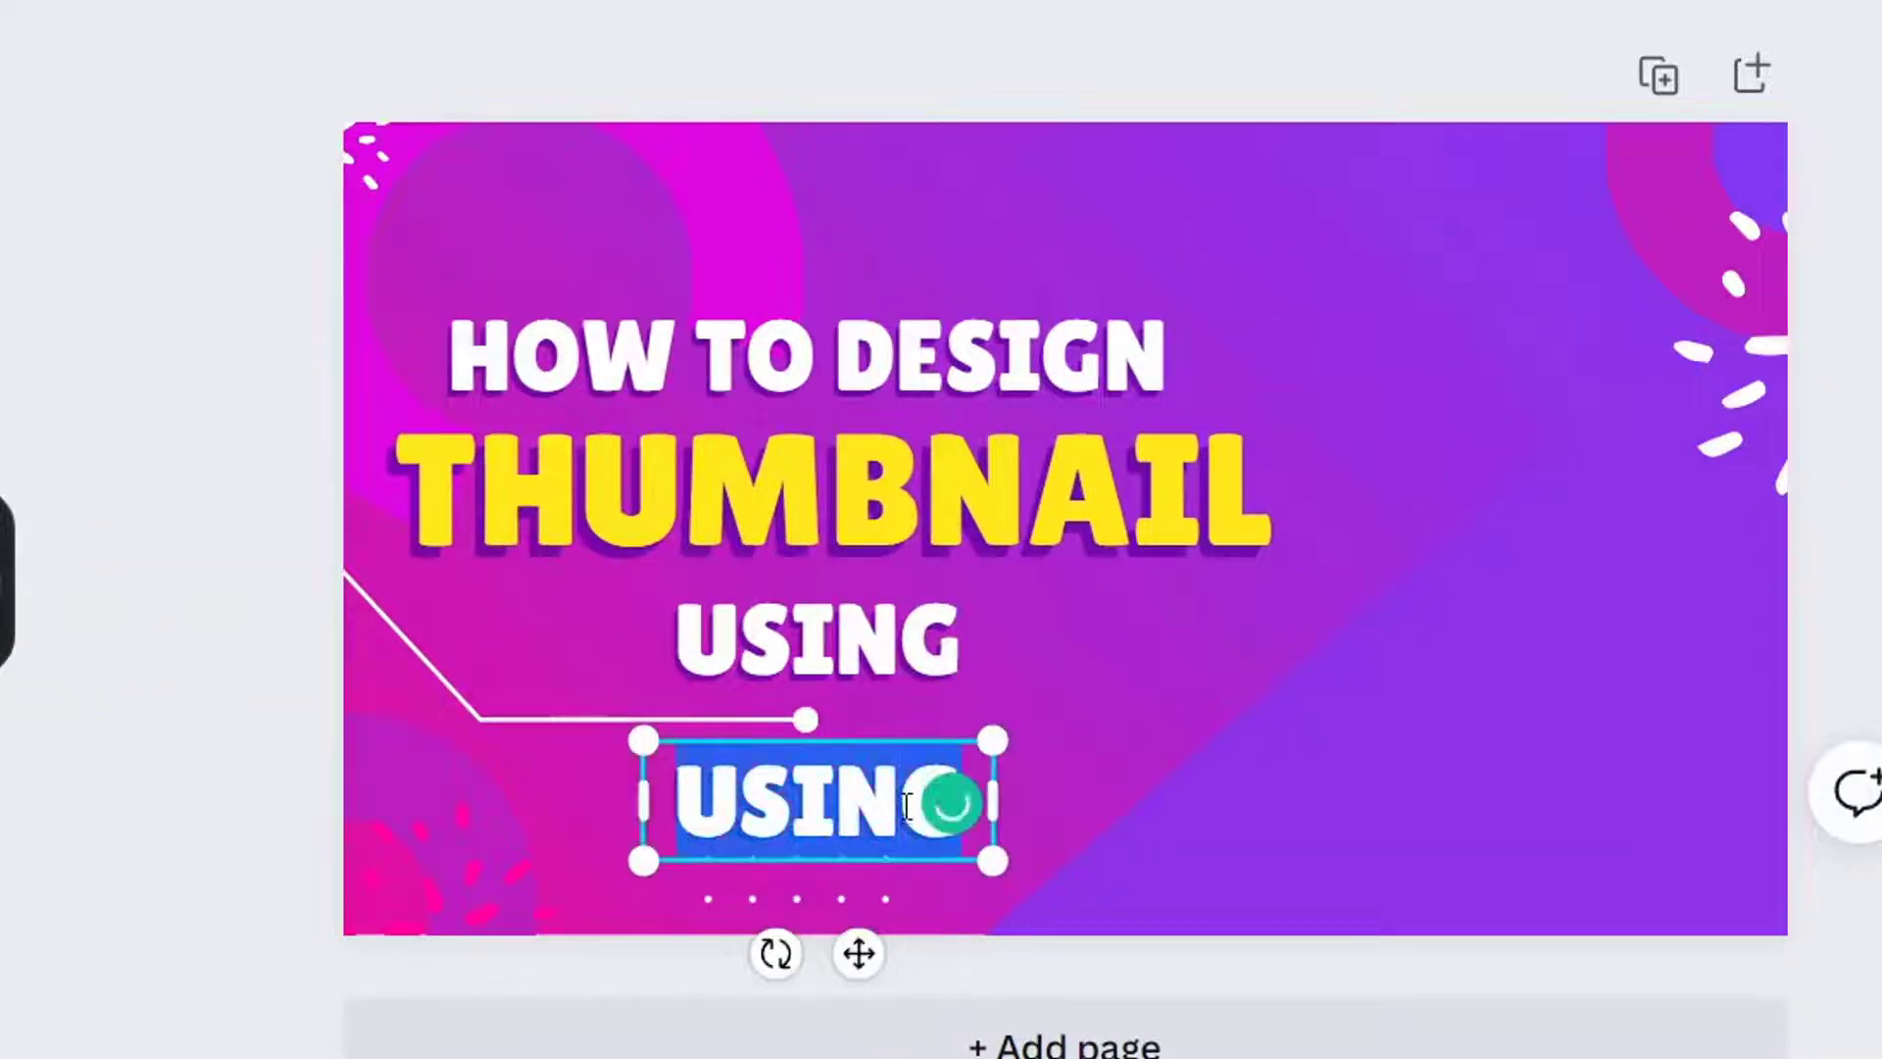
text(CANVA)
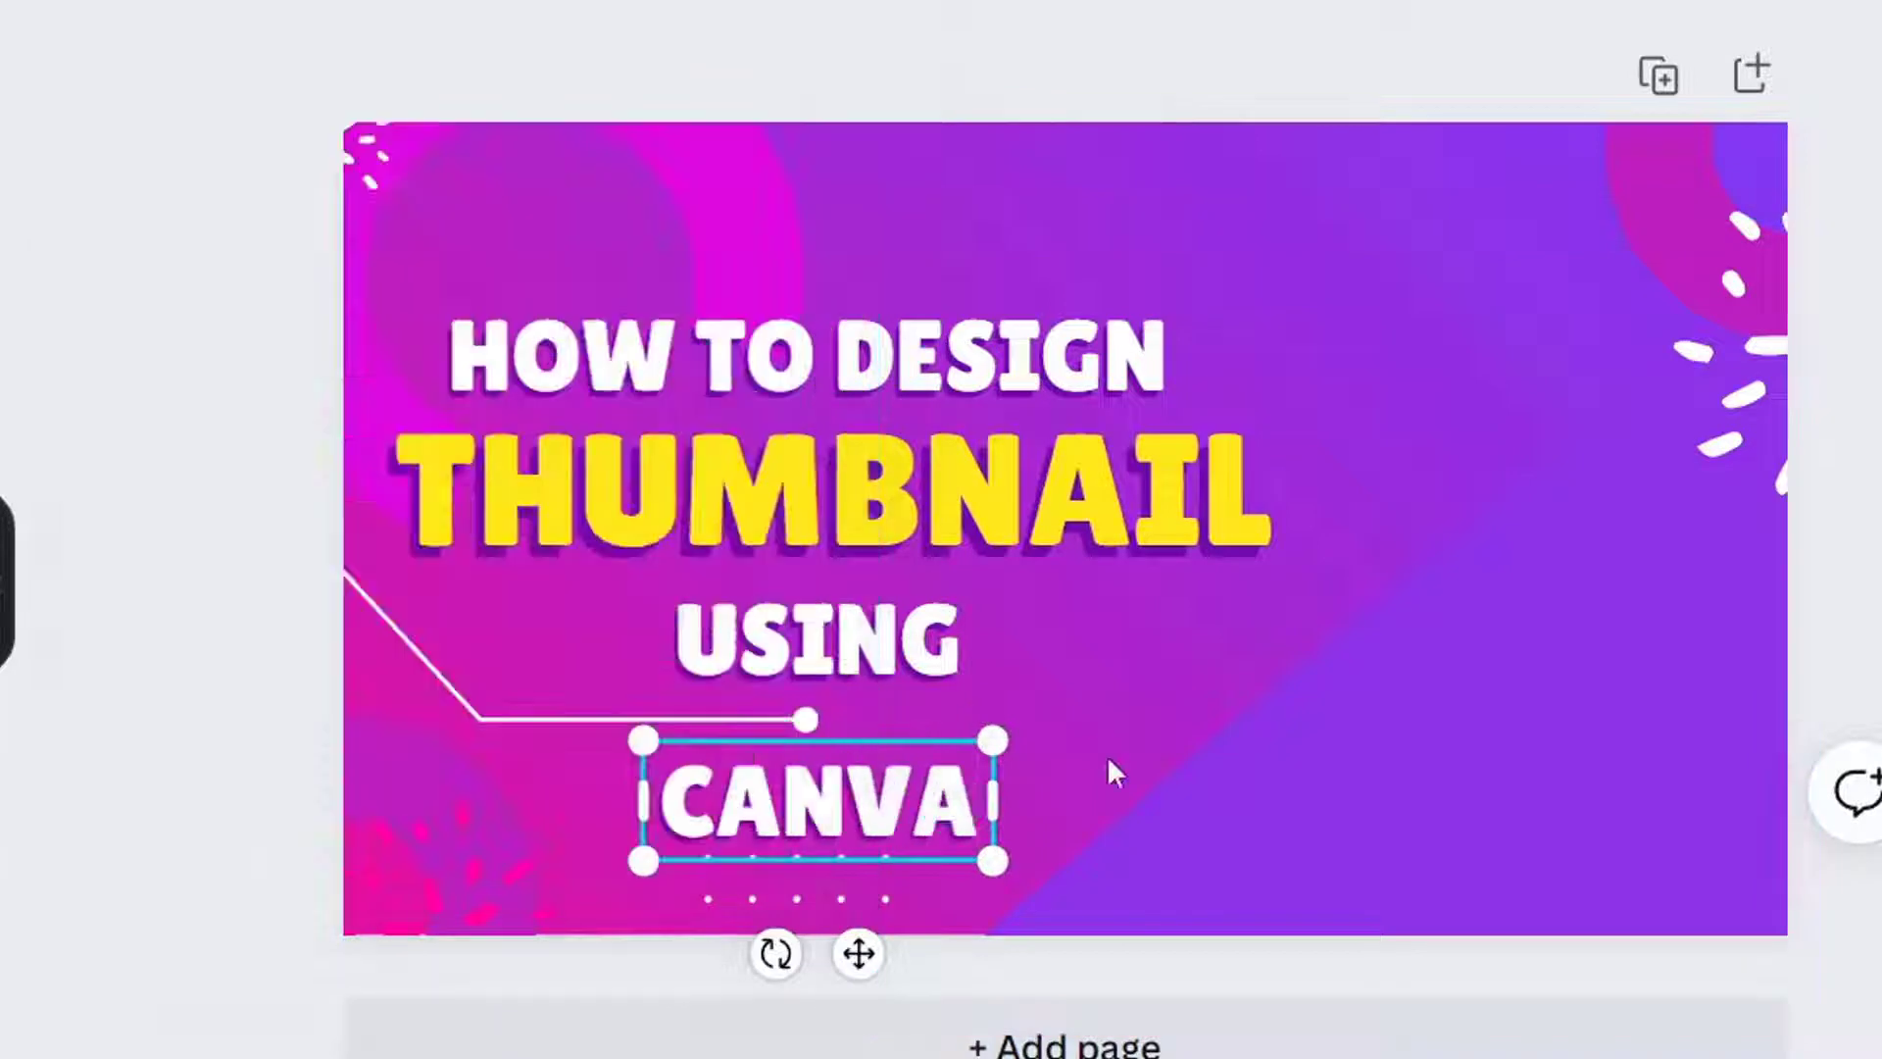
click(1225, 749)
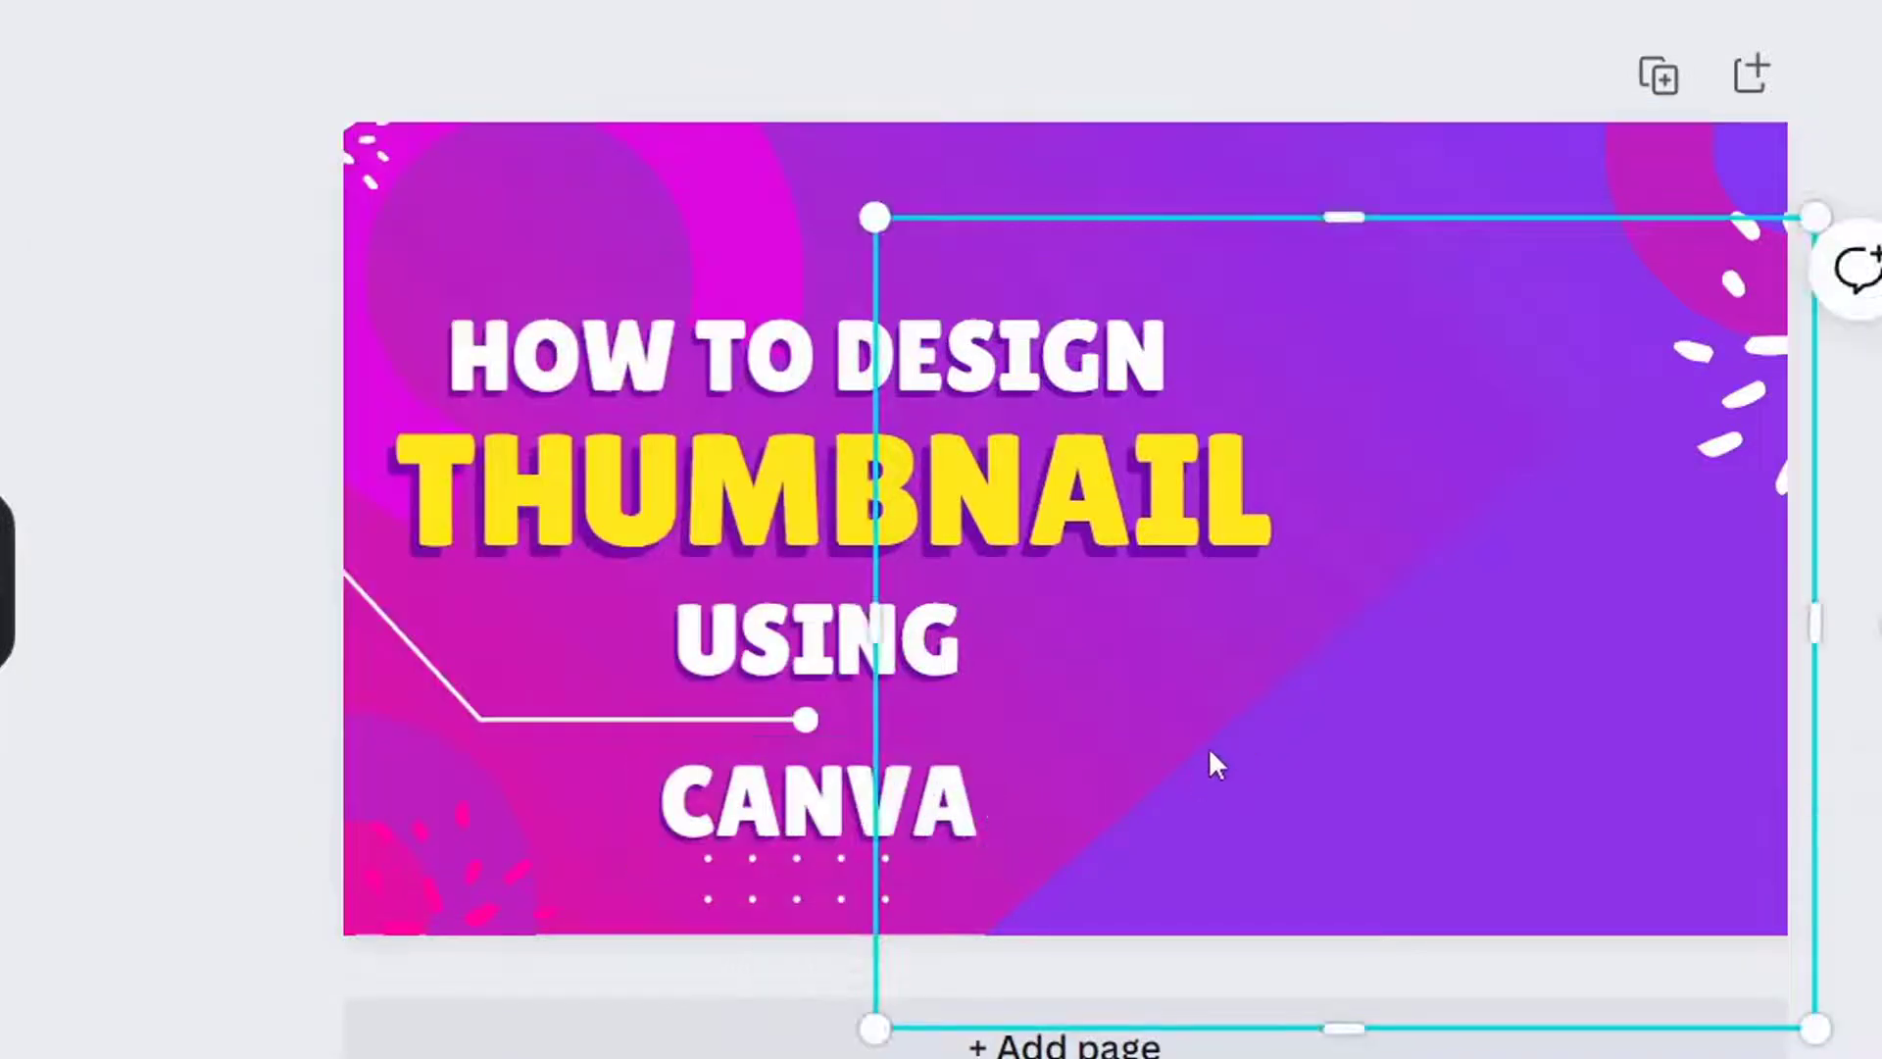
Enlarge the "CANVA" text and fine-tune its vertical position below the white line.
click(866, 796)
drag(990, 743, 1111, 718)
key(shift+Down)
key(shift+Down)
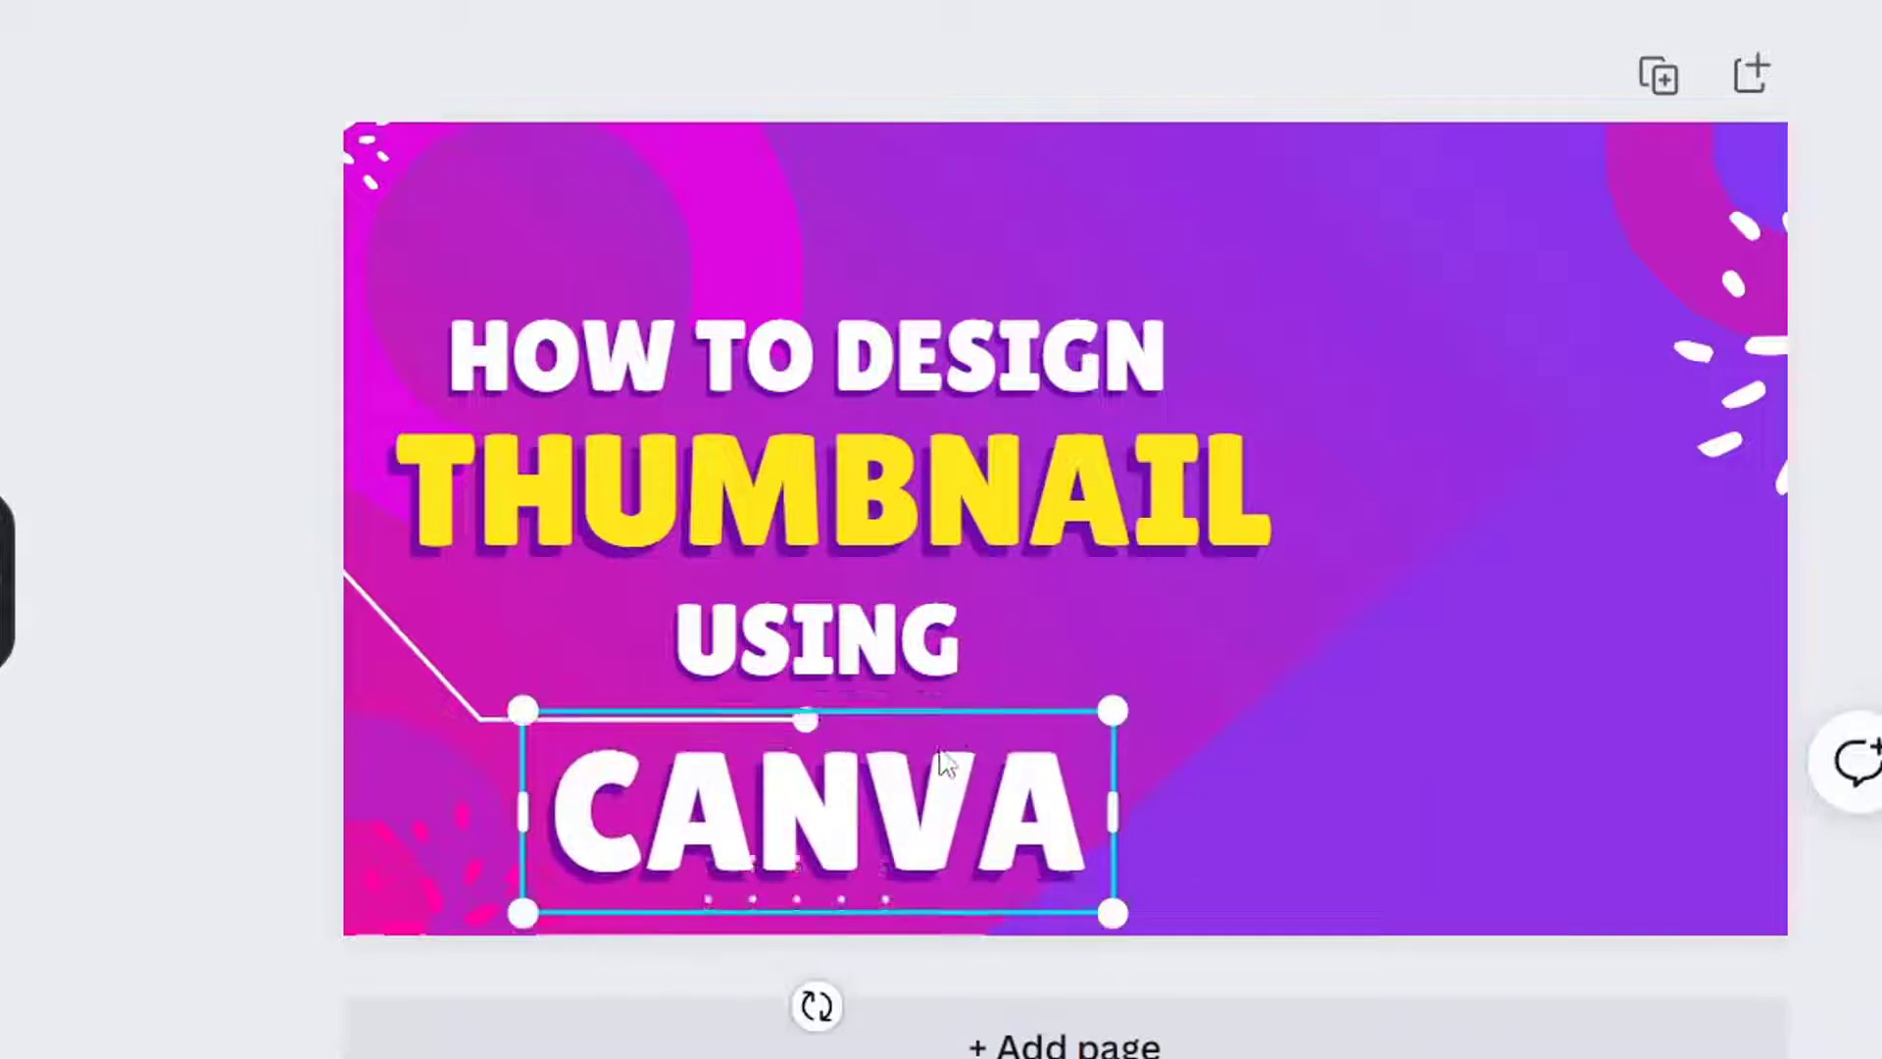
key(shift+Up)
key(shift+Down)
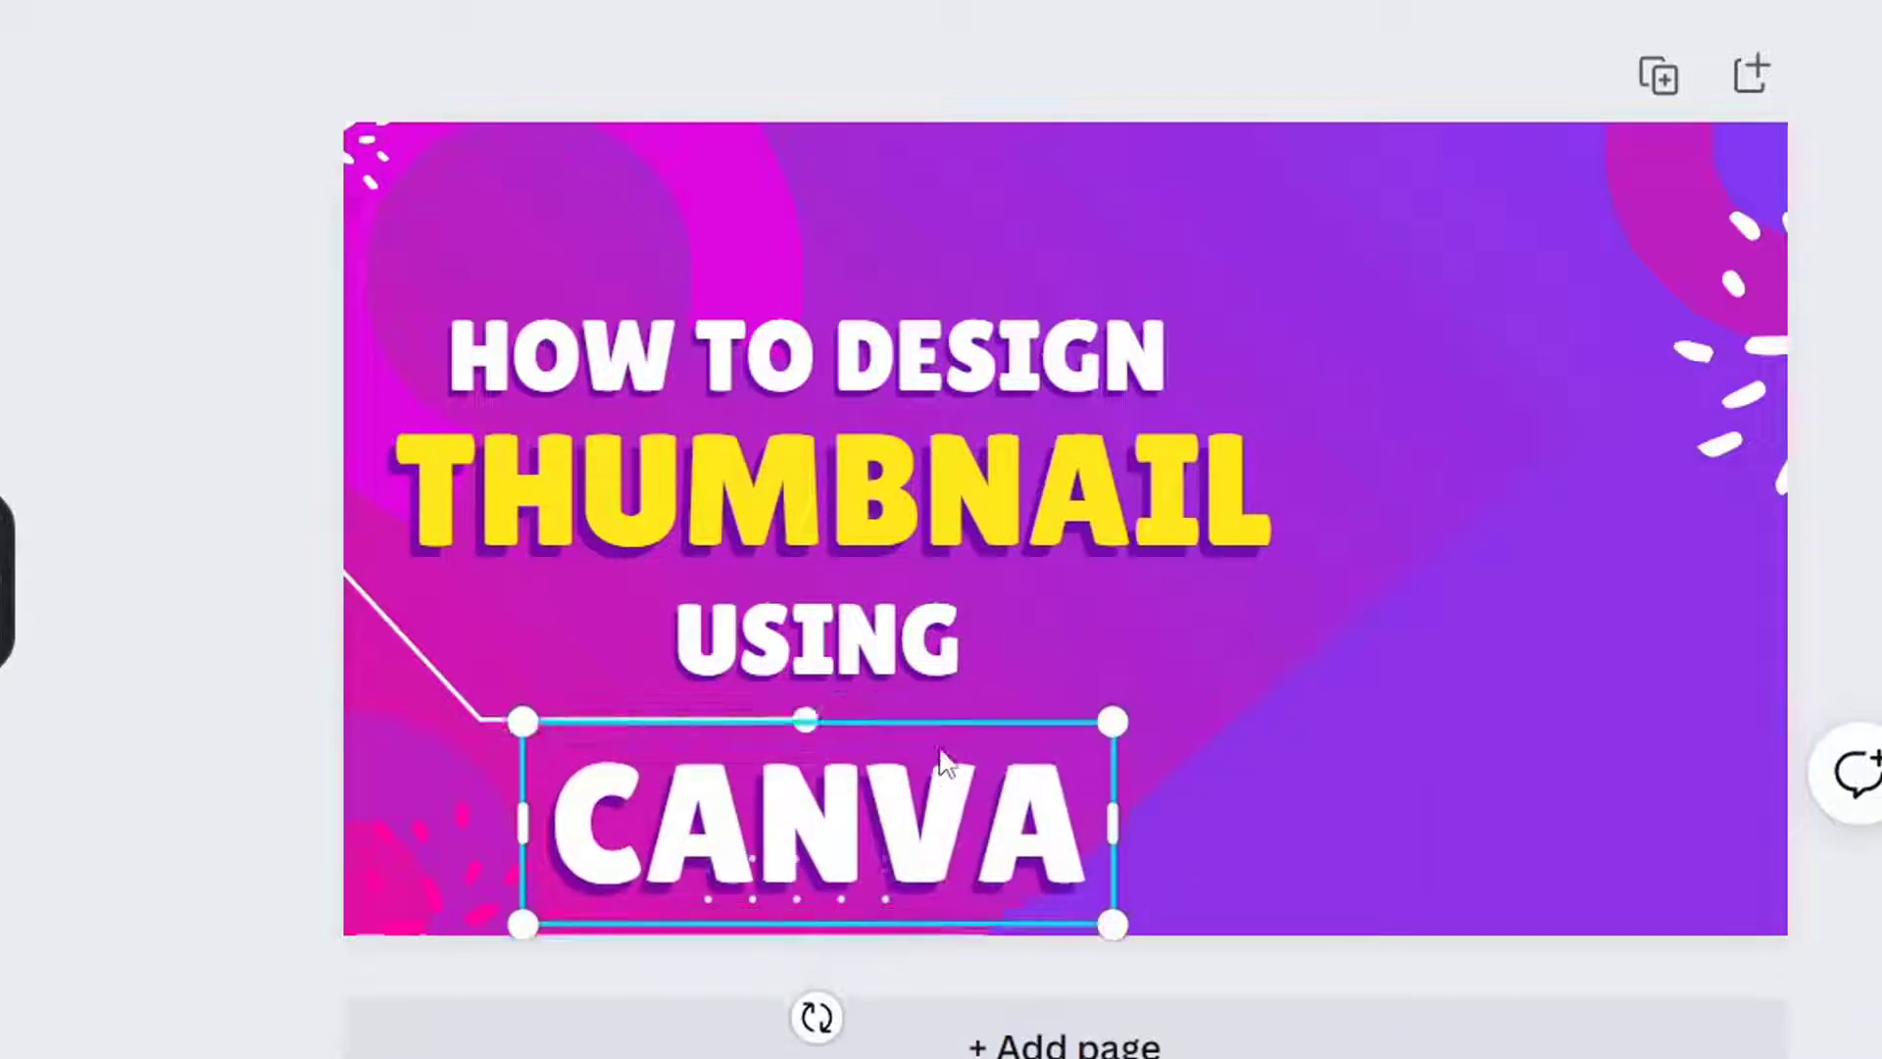
key(Up)
key(Up)
key(Up)
key(Up)
key(Up)
key(Up)
key(Up)
key(Up)
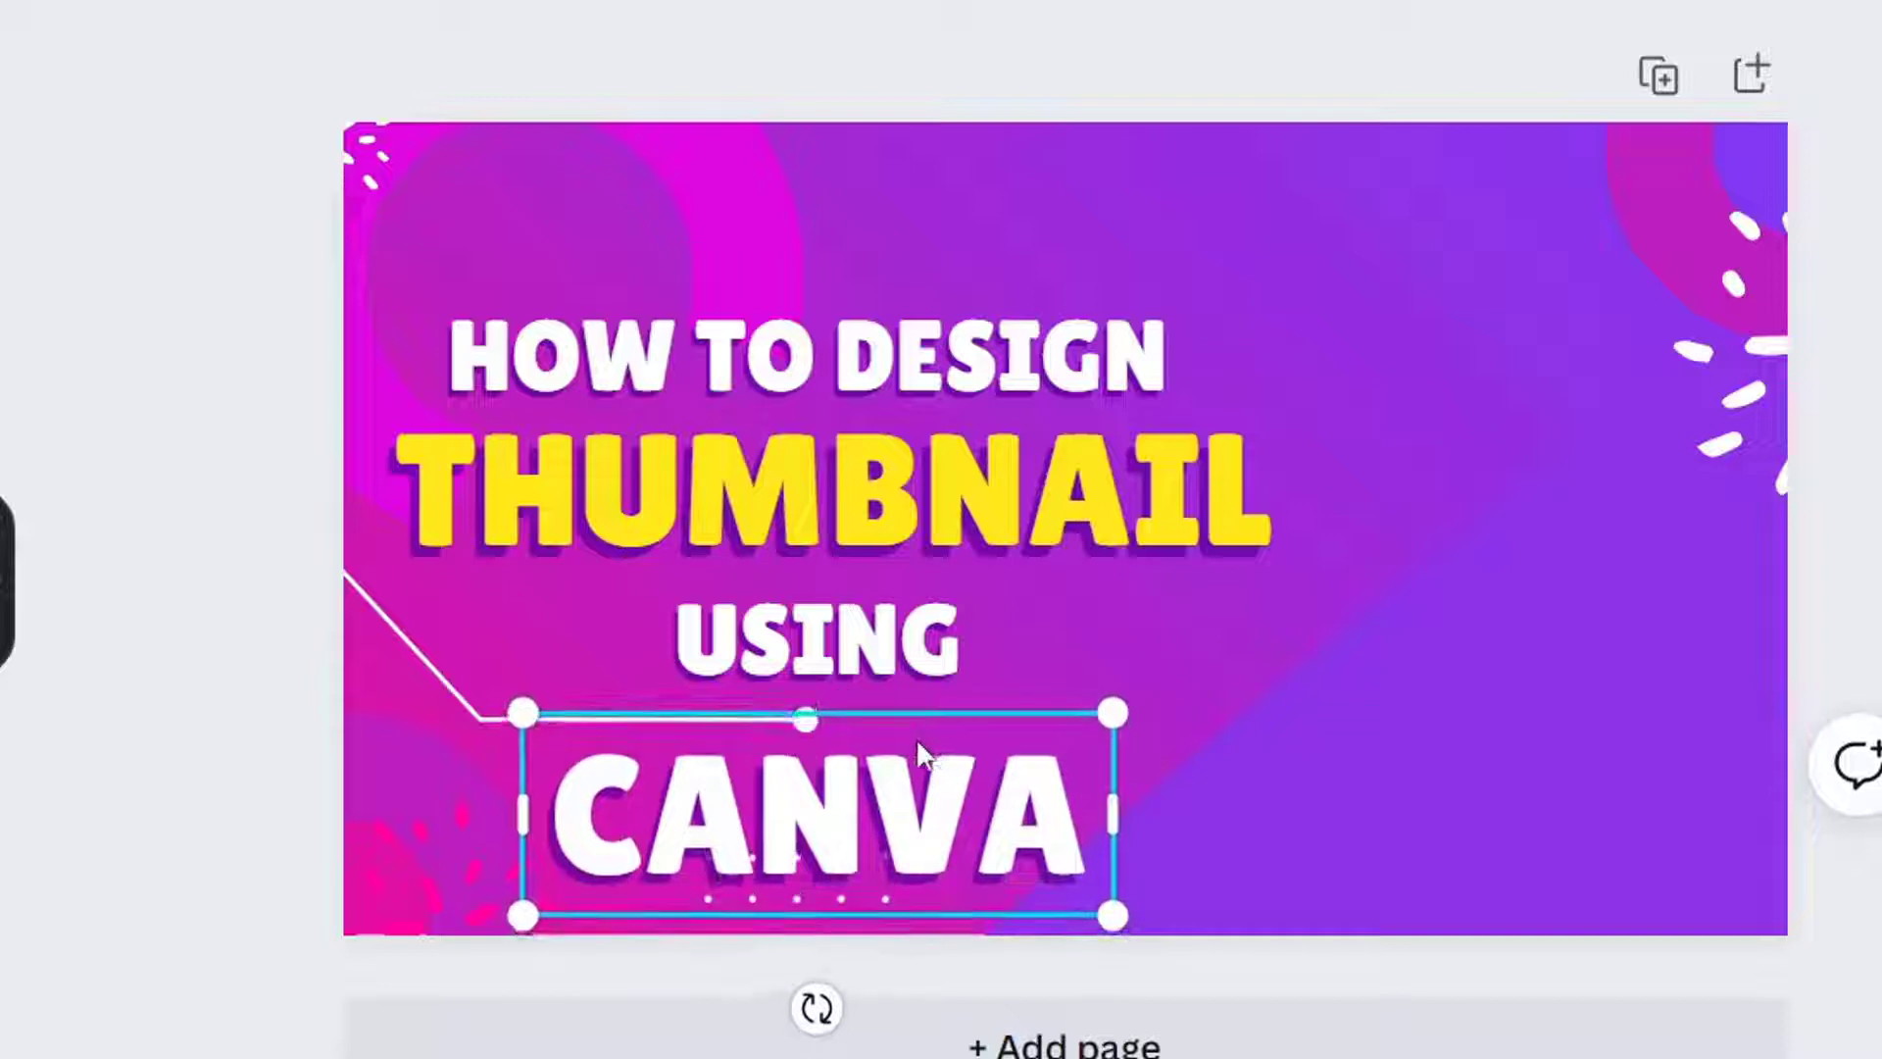
Select the white line together with "CANVA" and nudge them up toward the text above.
click(453, 692)
shift+click(632, 782)
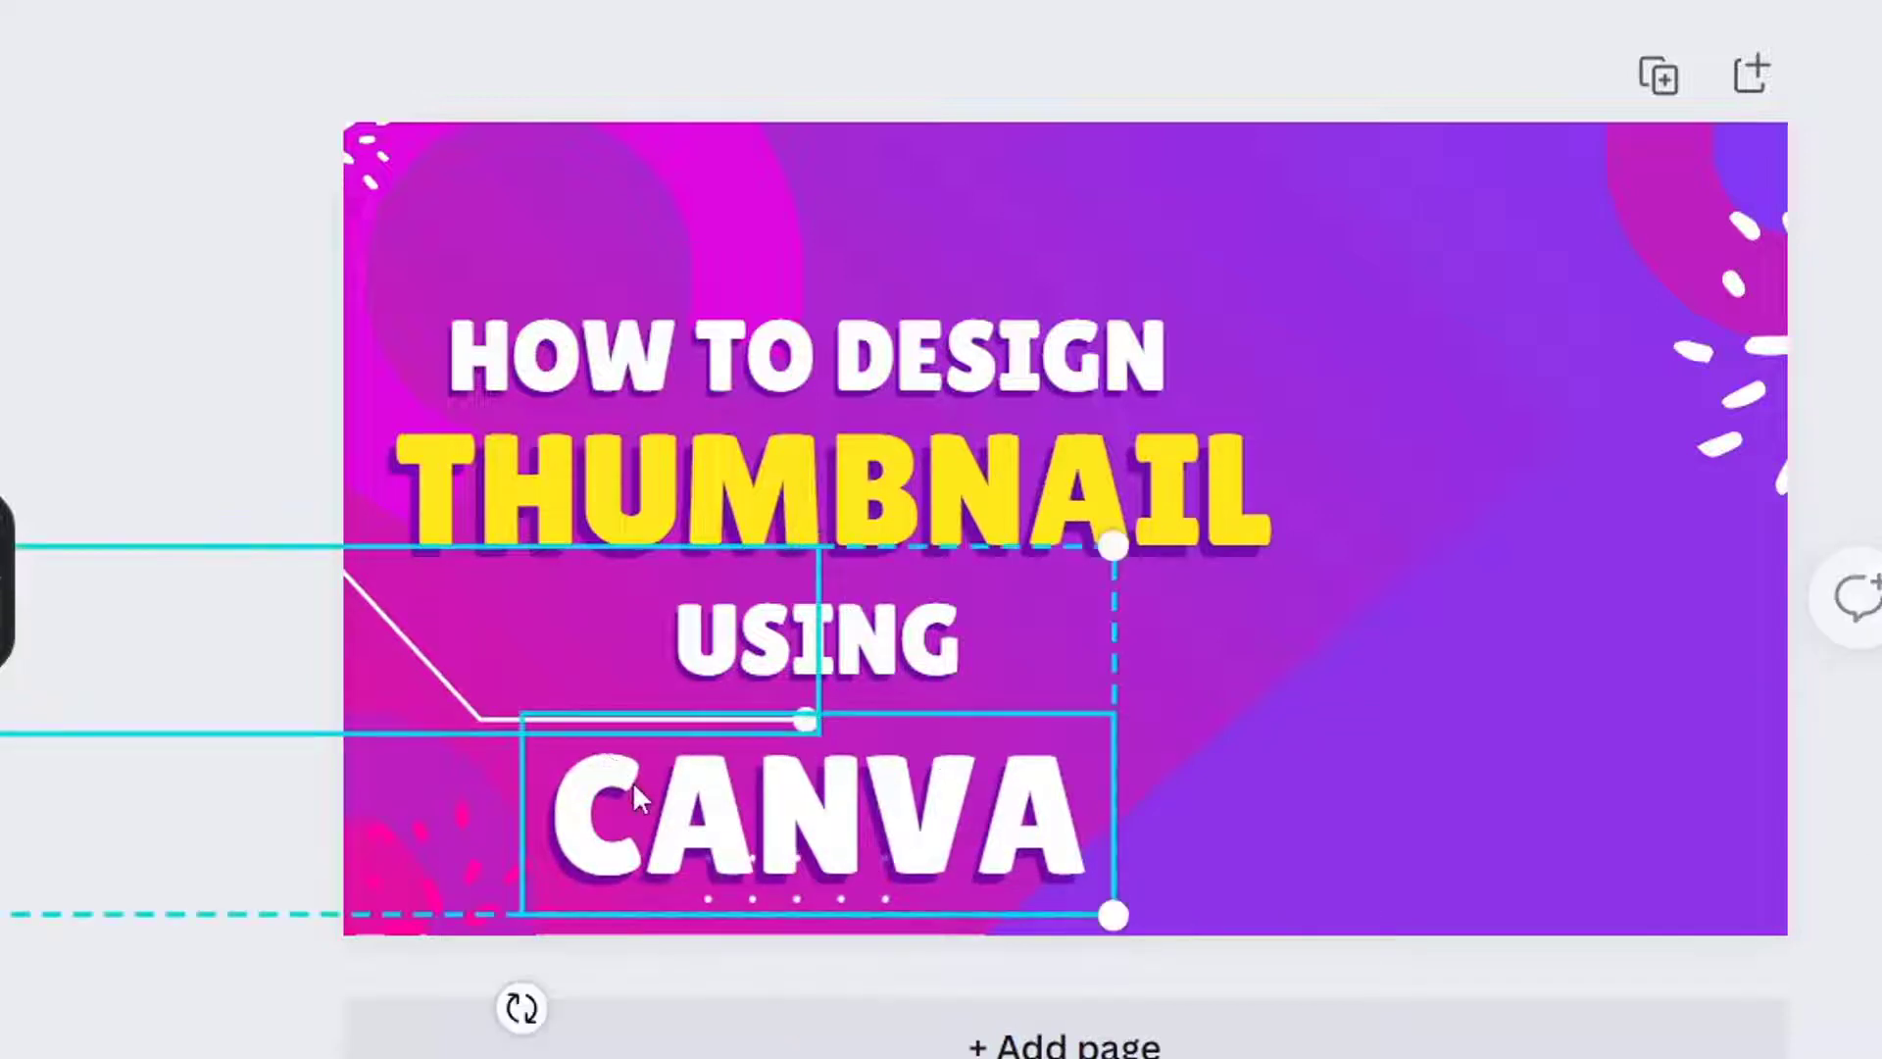
key(shift+Up)
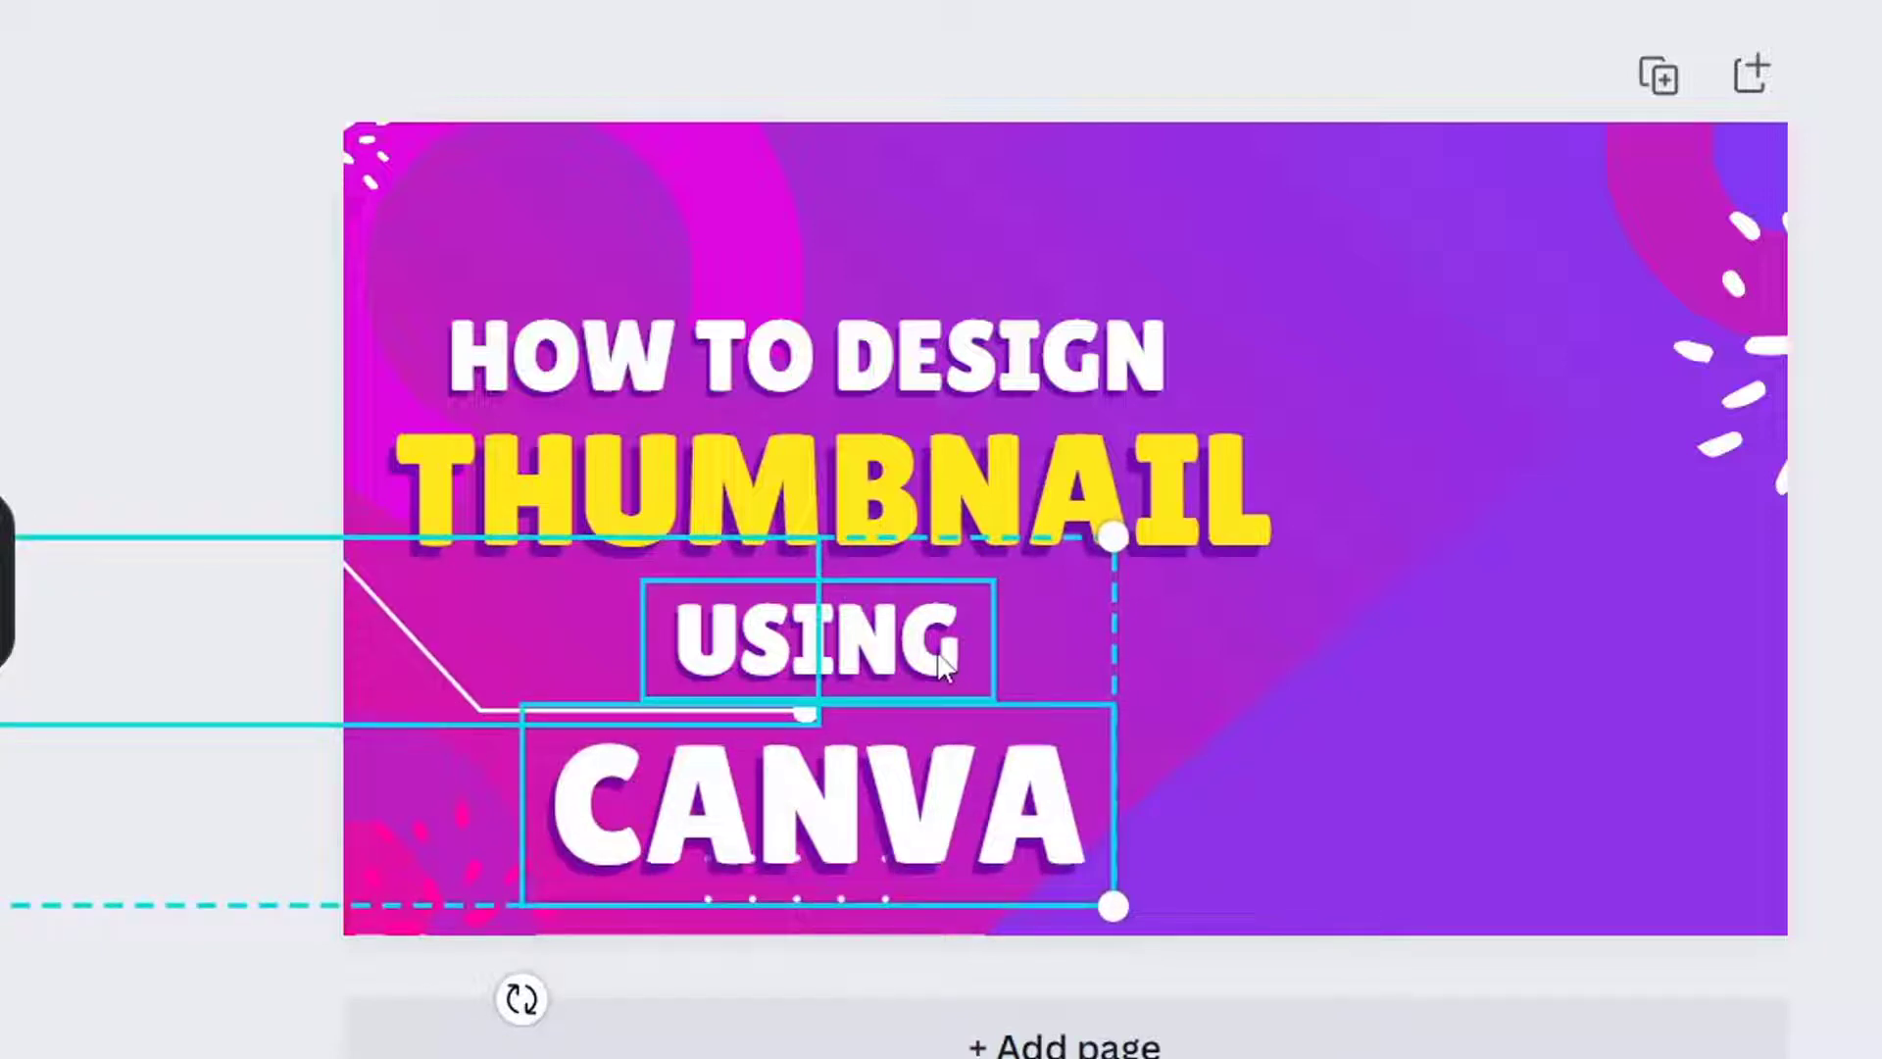
key(Up)
key(Up)
key(Up)
key(Up)
key(Up)
key(Up)
key(Up)
key(Up)
Add "THUMBNAIL" and "HOW TO DESIGN" to the selection and shift the whole text group up and slightly right.
shift+click(962, 518)
key(Up)
key(Up)
key(Up)
key(Up)
key(Up)
shift+click(1007, 352)
drag(1007, 353, 1028, 312)
click(1451, 431)
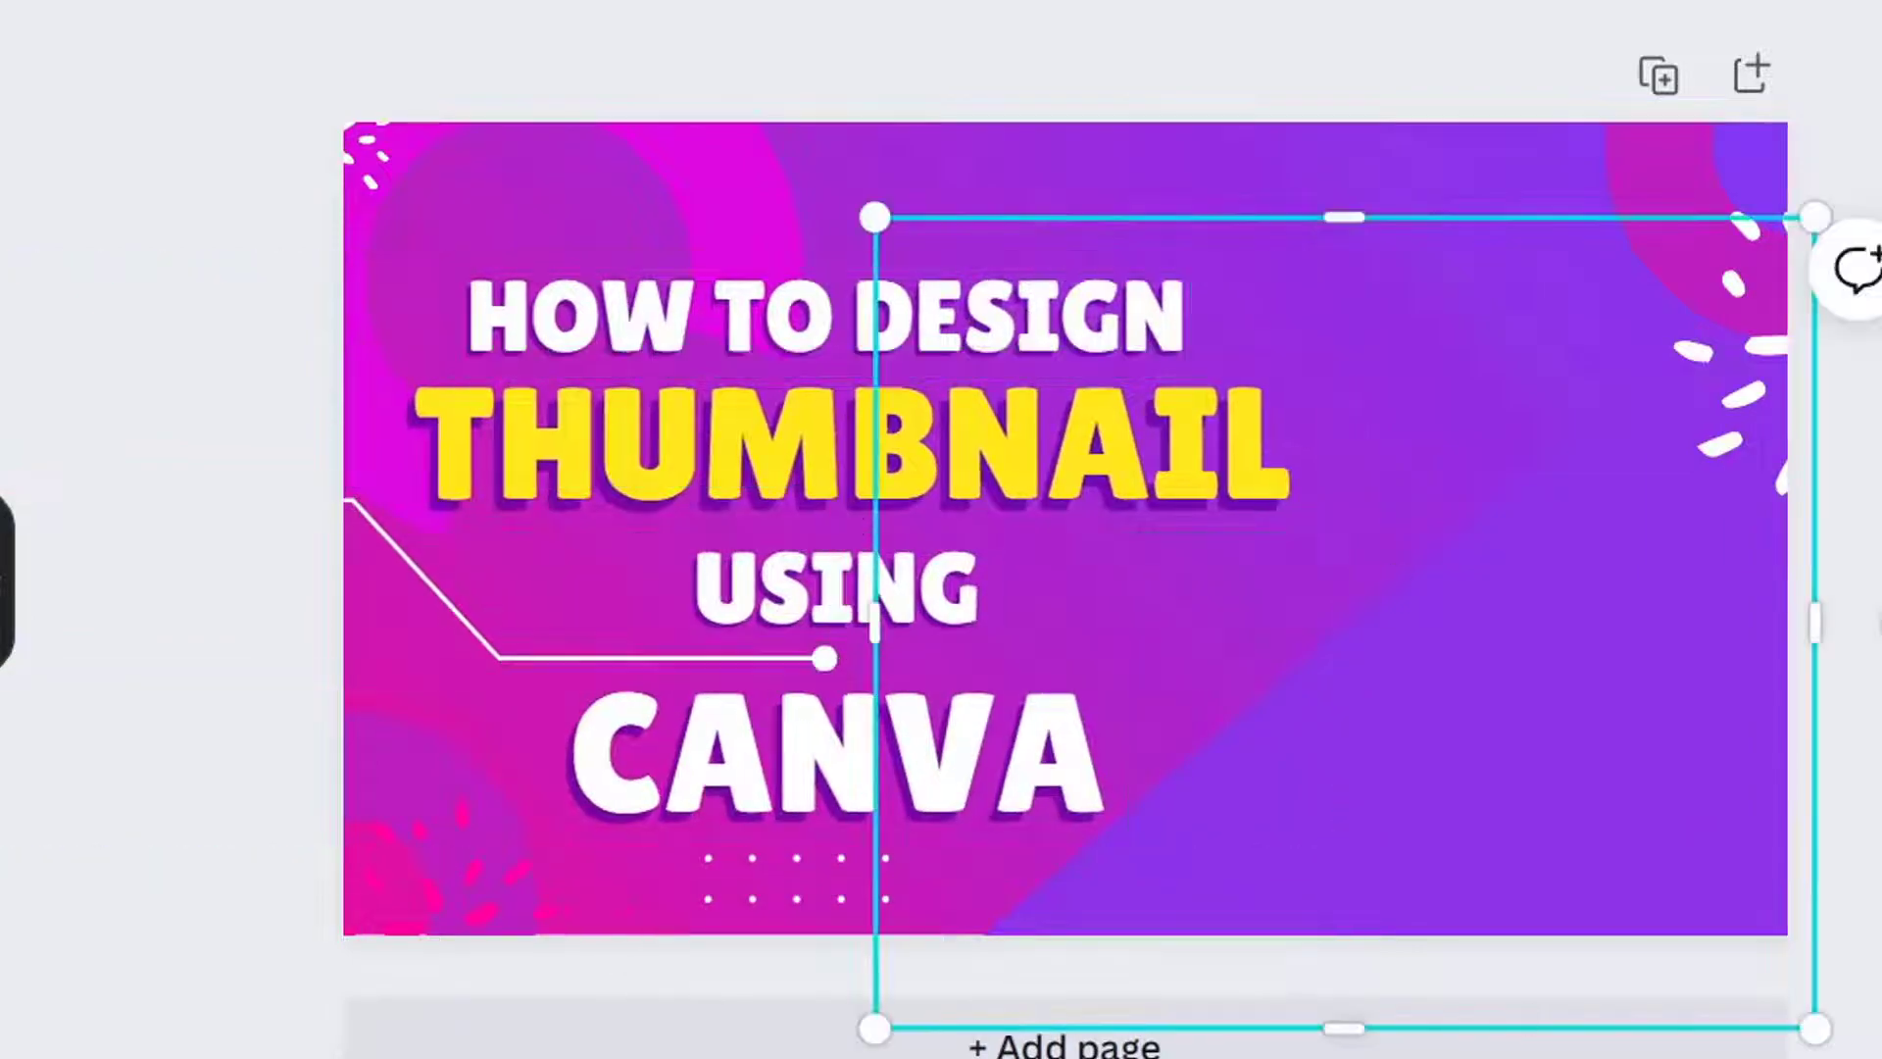
scroll(1451, 441, down, 3)
click(1569, 446)
scroll(1370, 456, up, 4)
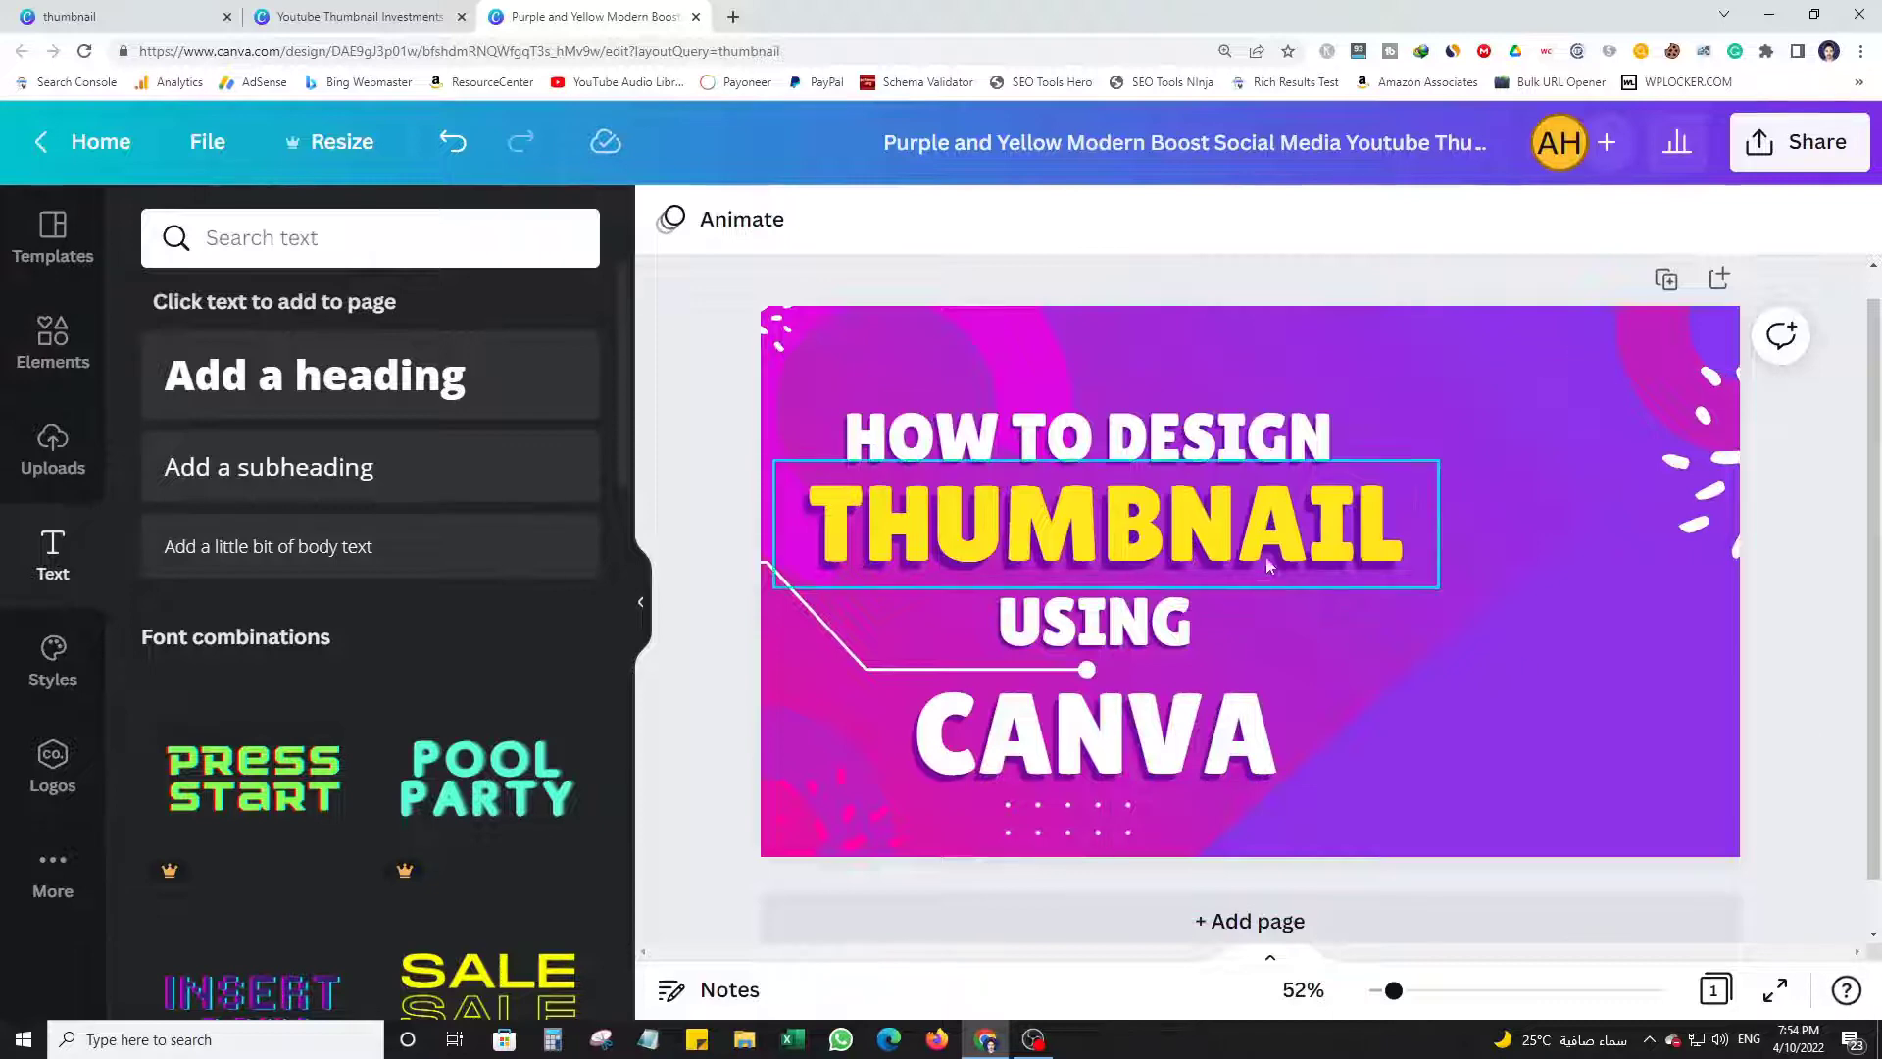
click(1278, 804)
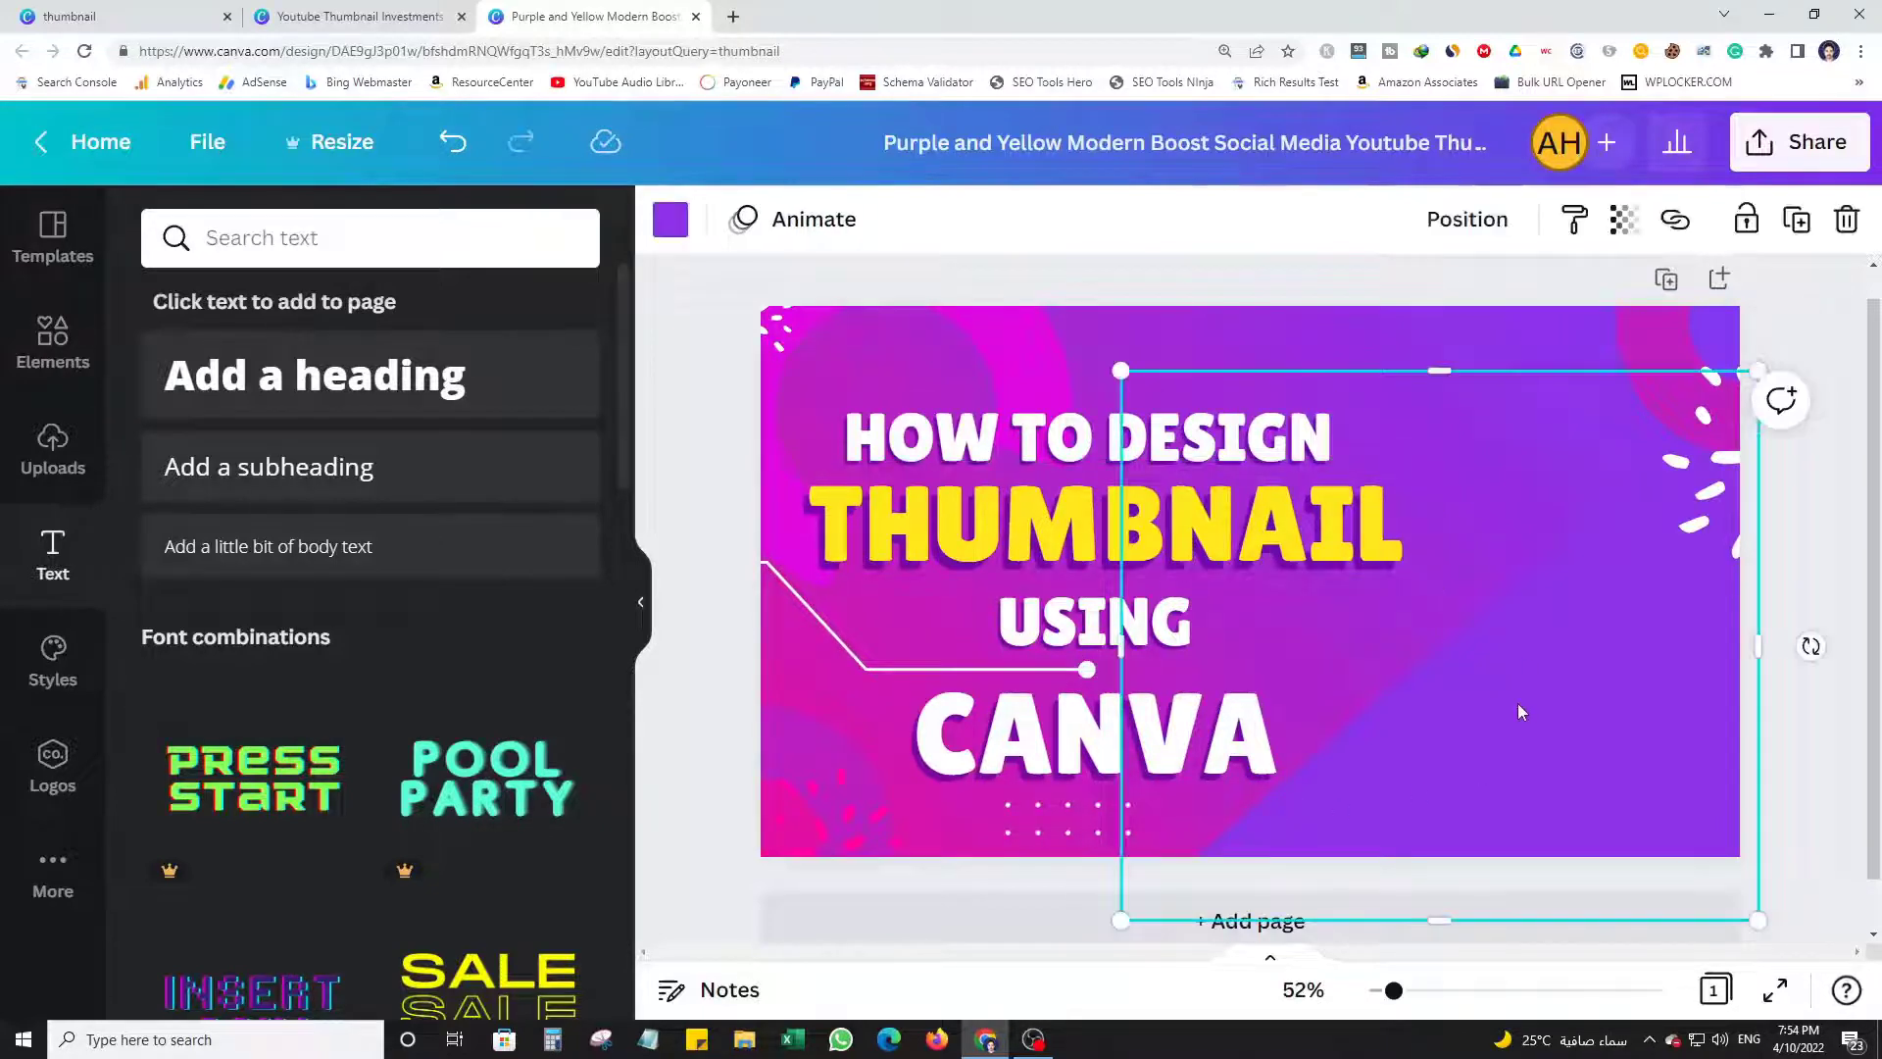
click(1849, 781)
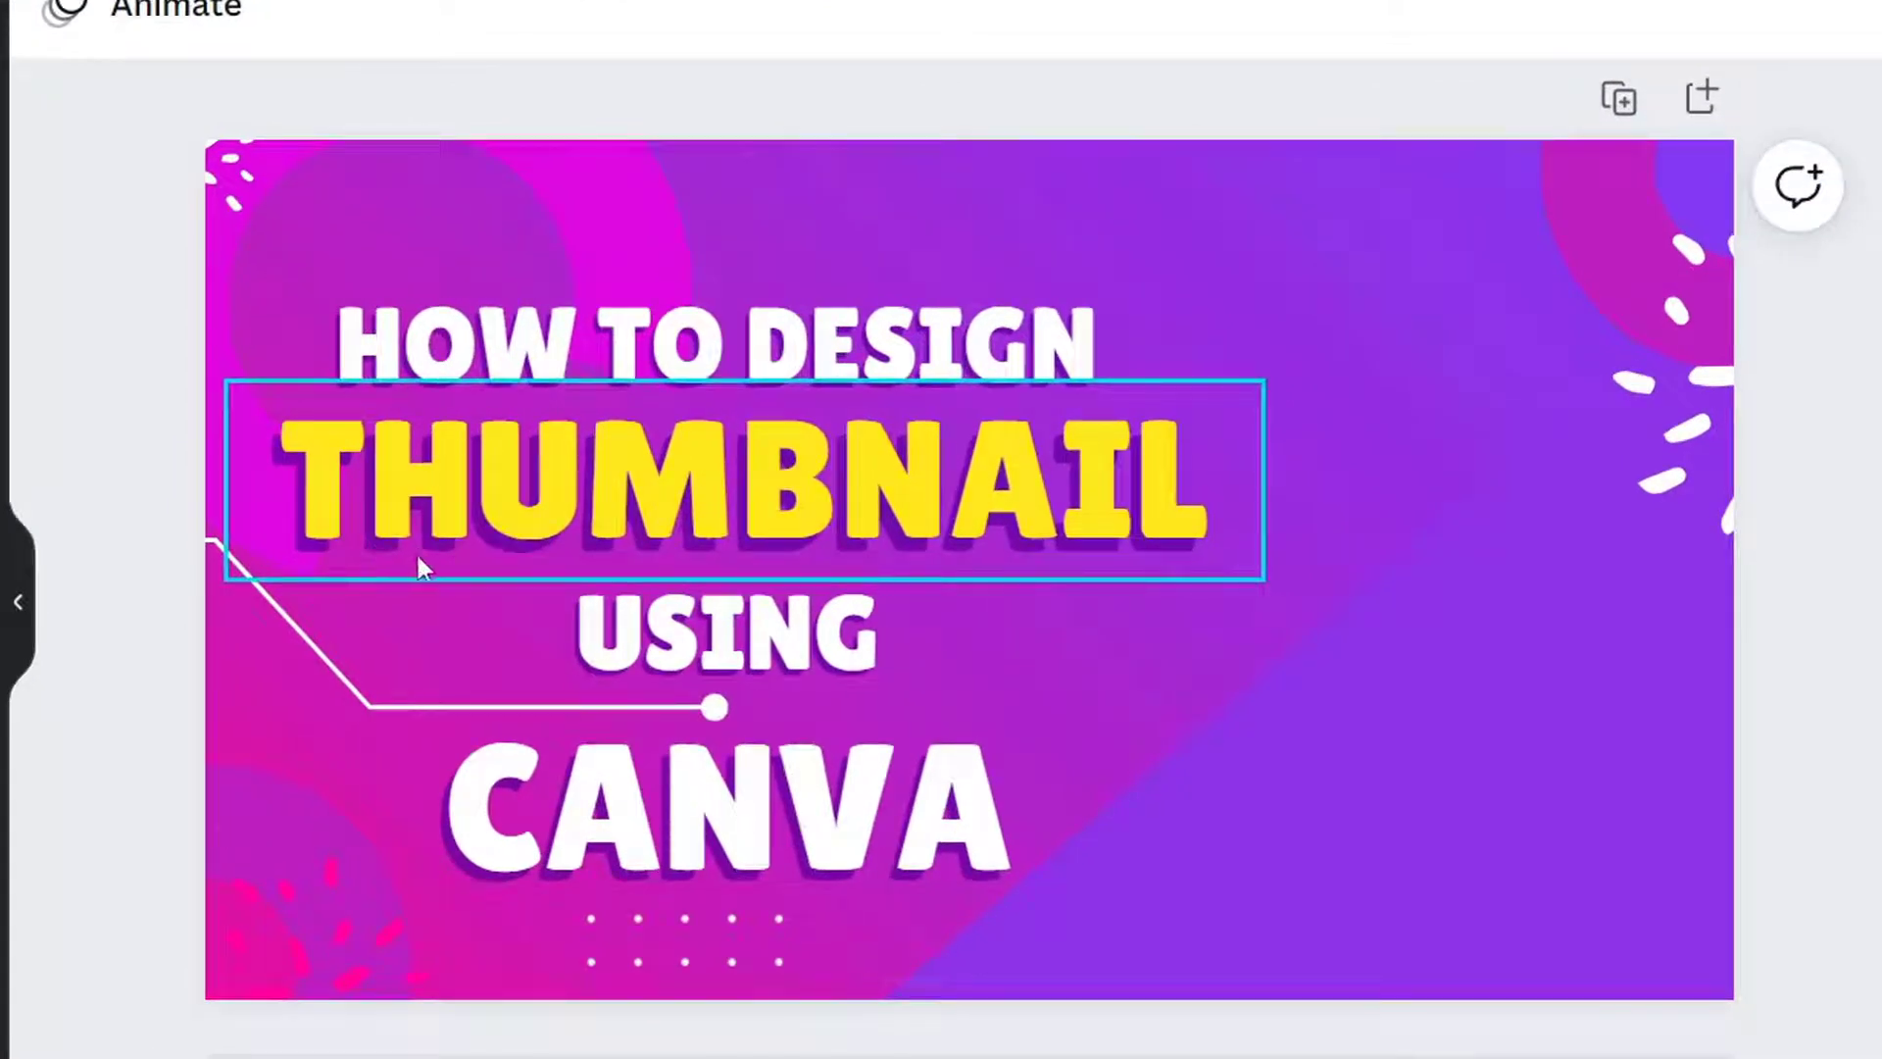
Try the None, Splice, Echo and Hollow text effects on the yellow "THUMBNAIL" text.
click(495, 511)
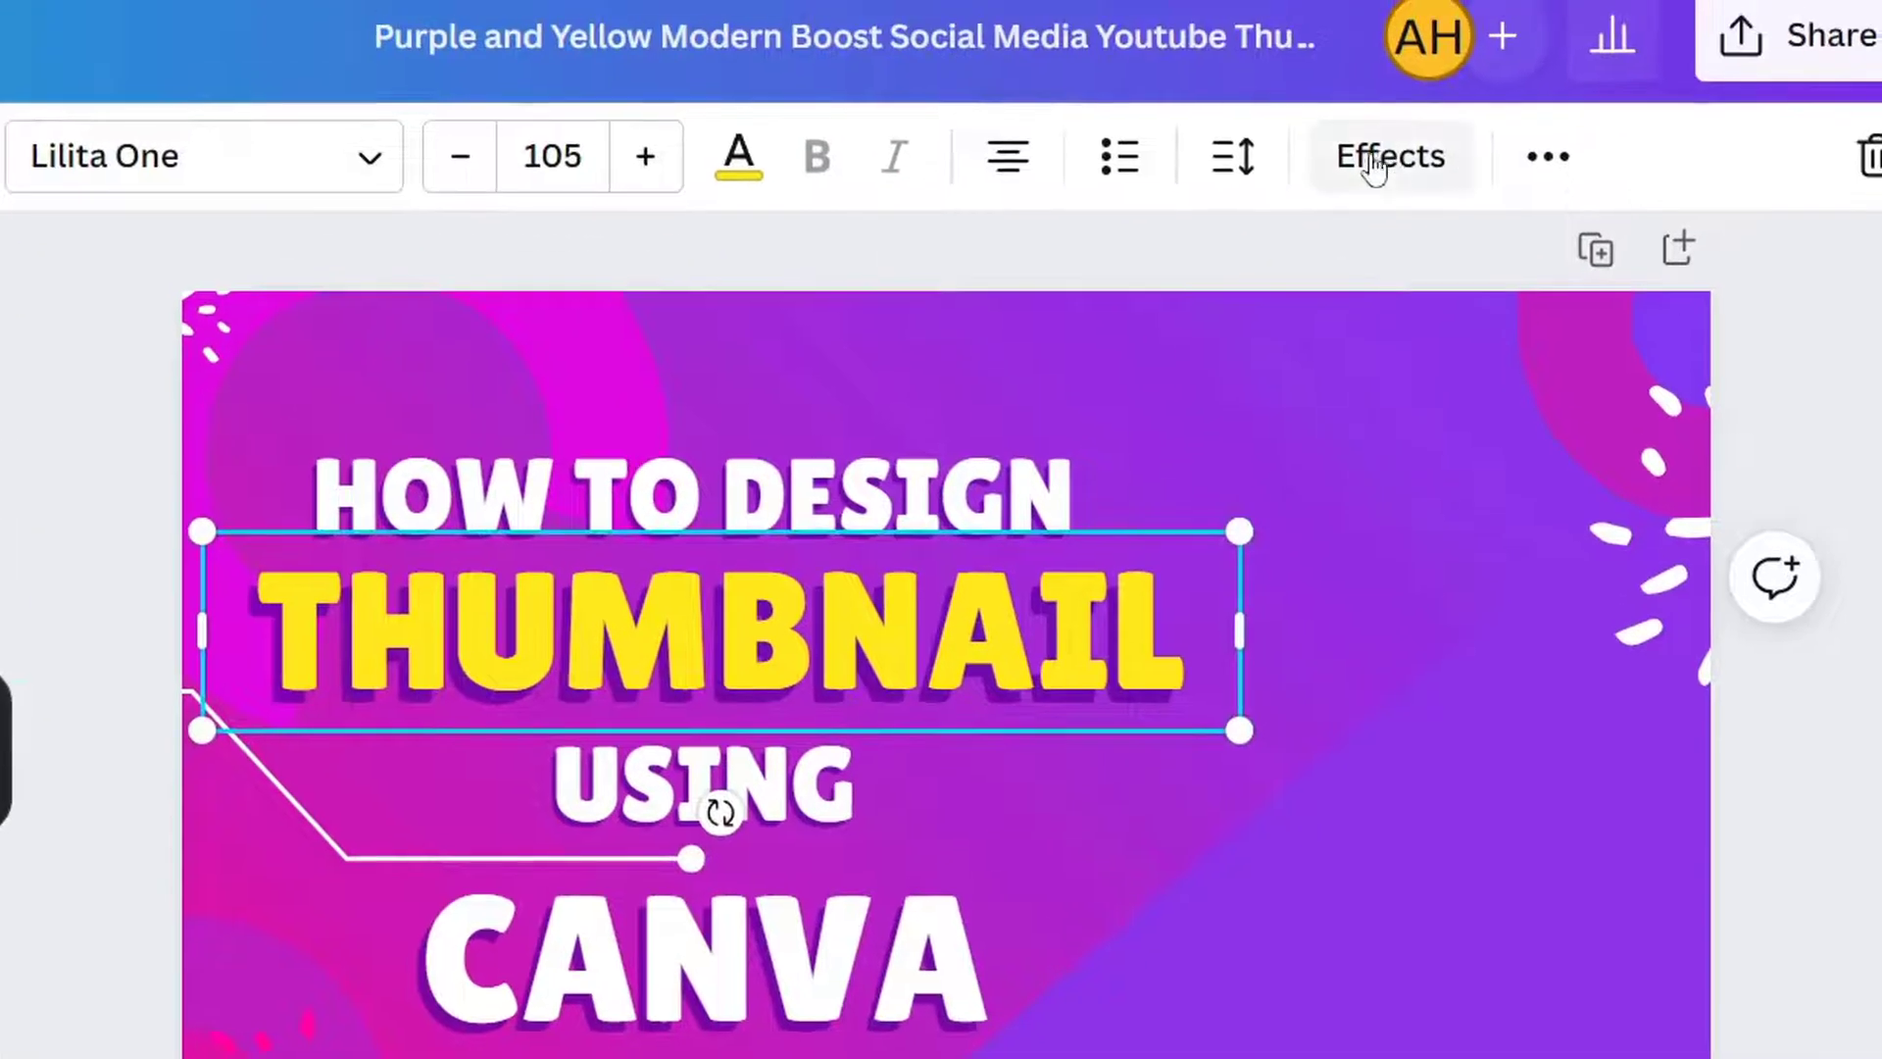
click(1375, 162)
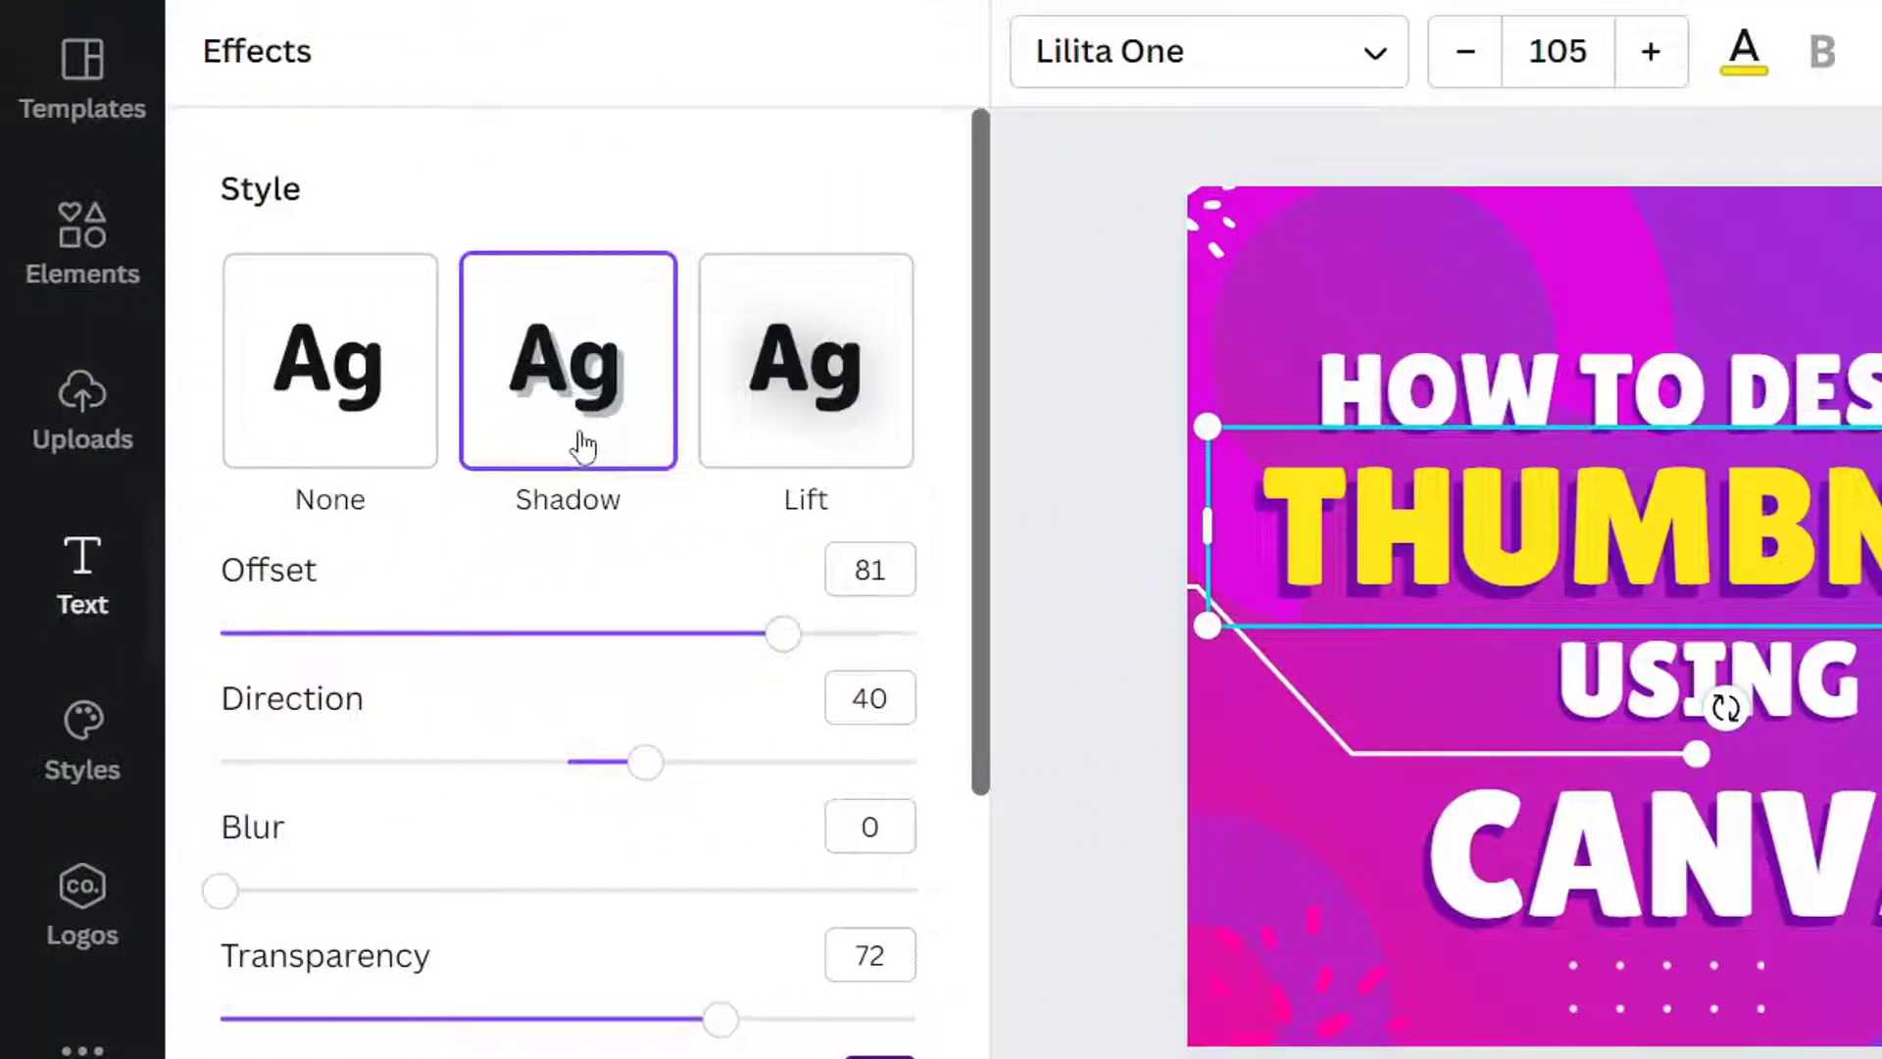
click(312, 397)
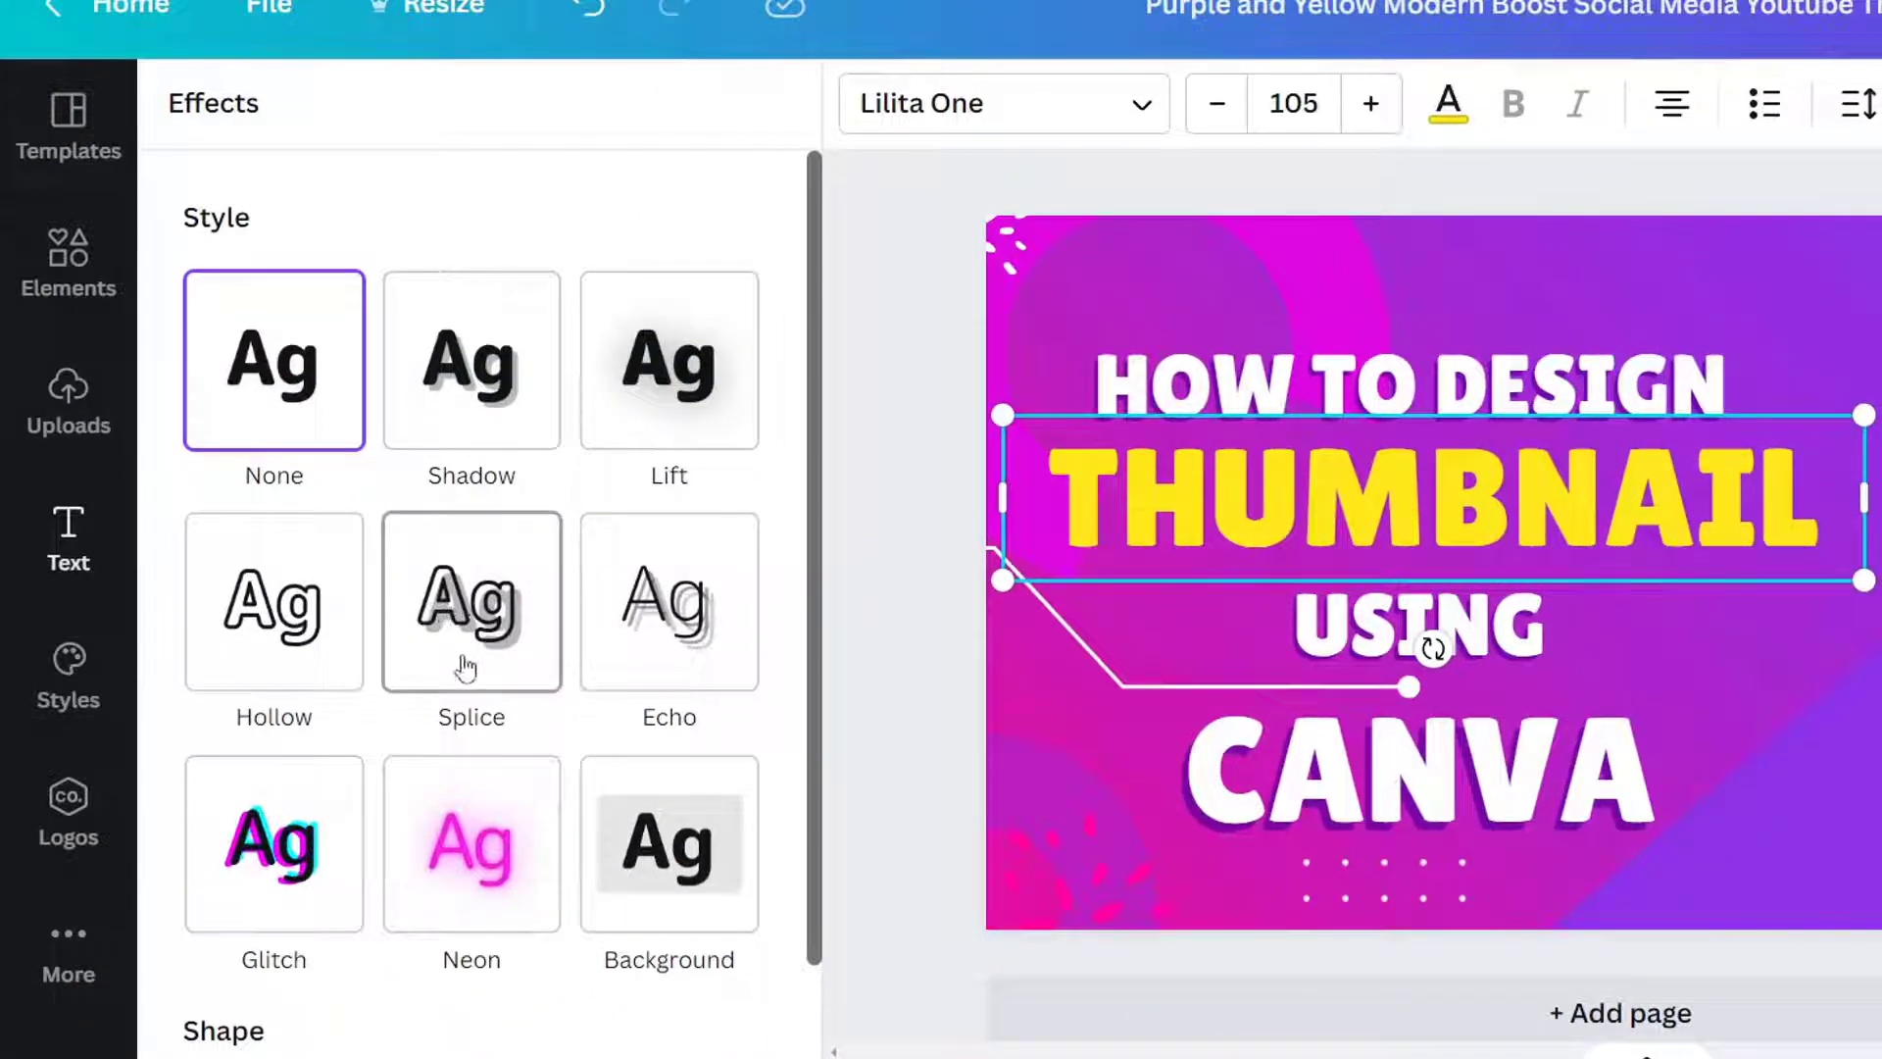
click(474, 608)
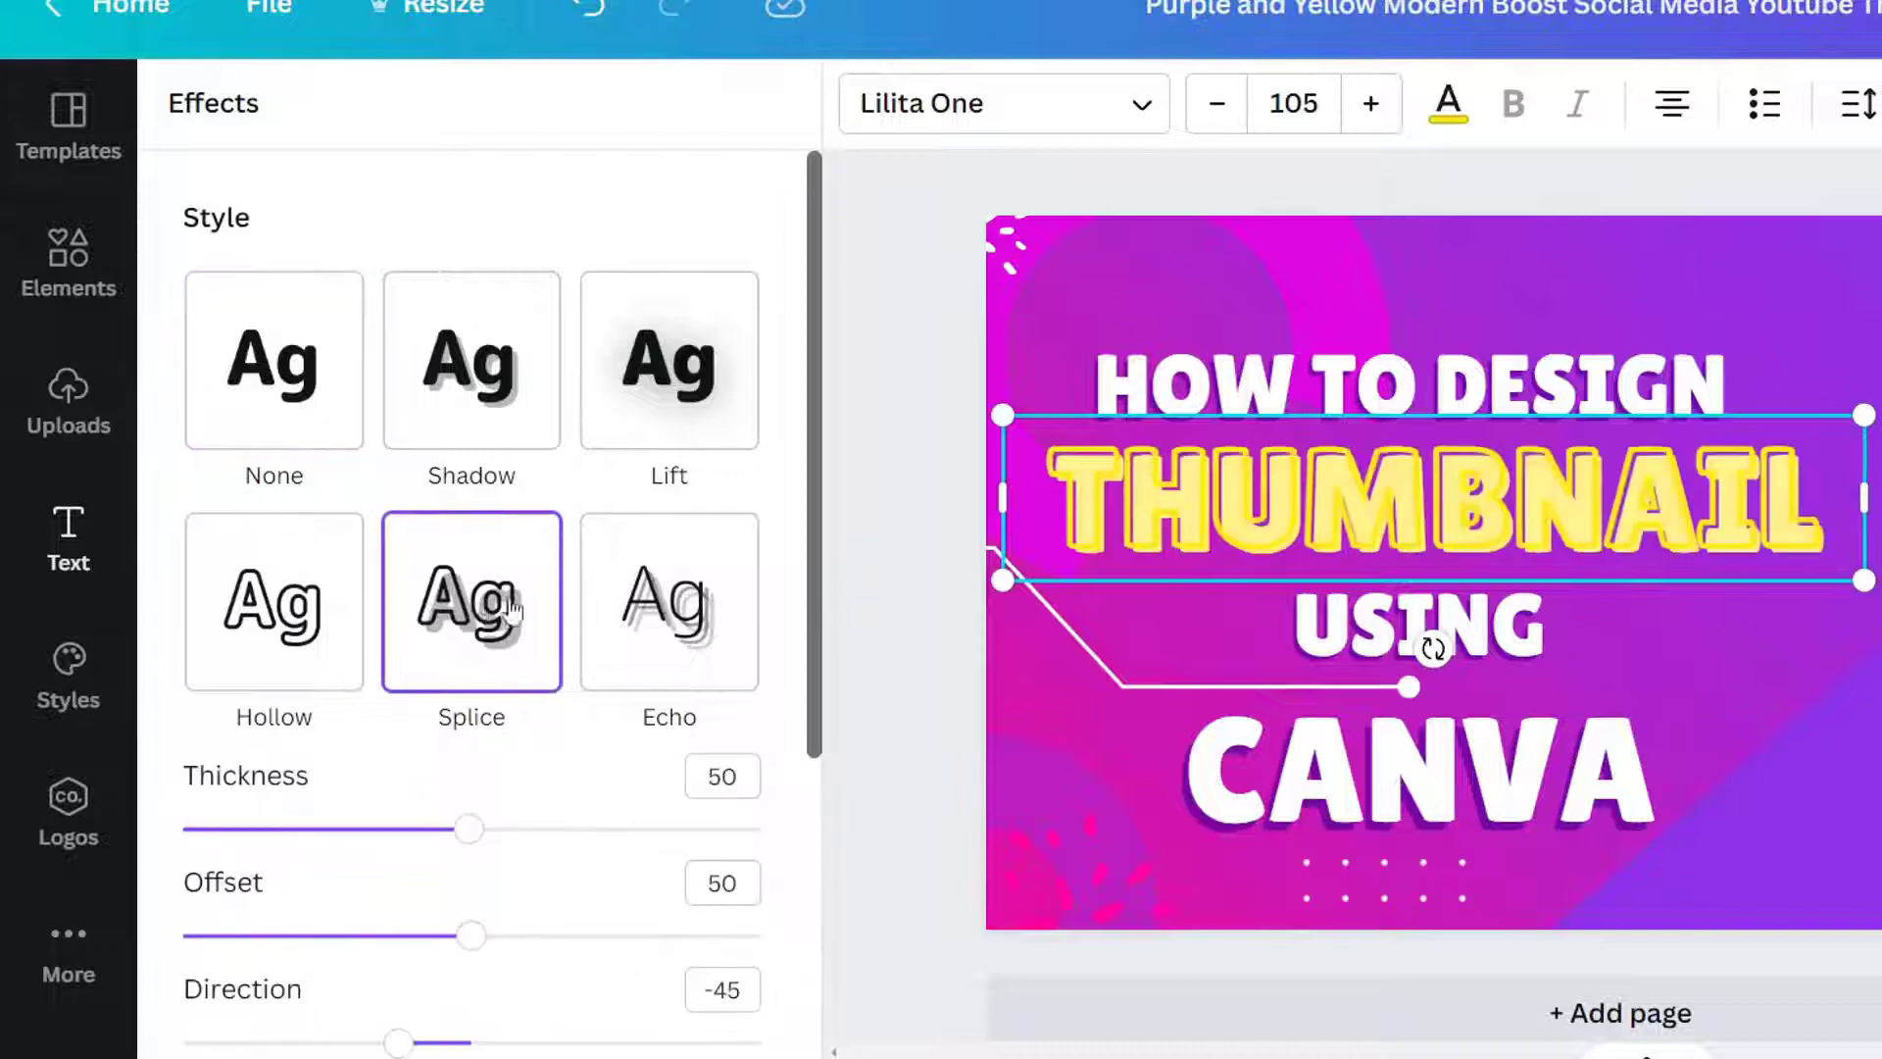
click(644, 621)
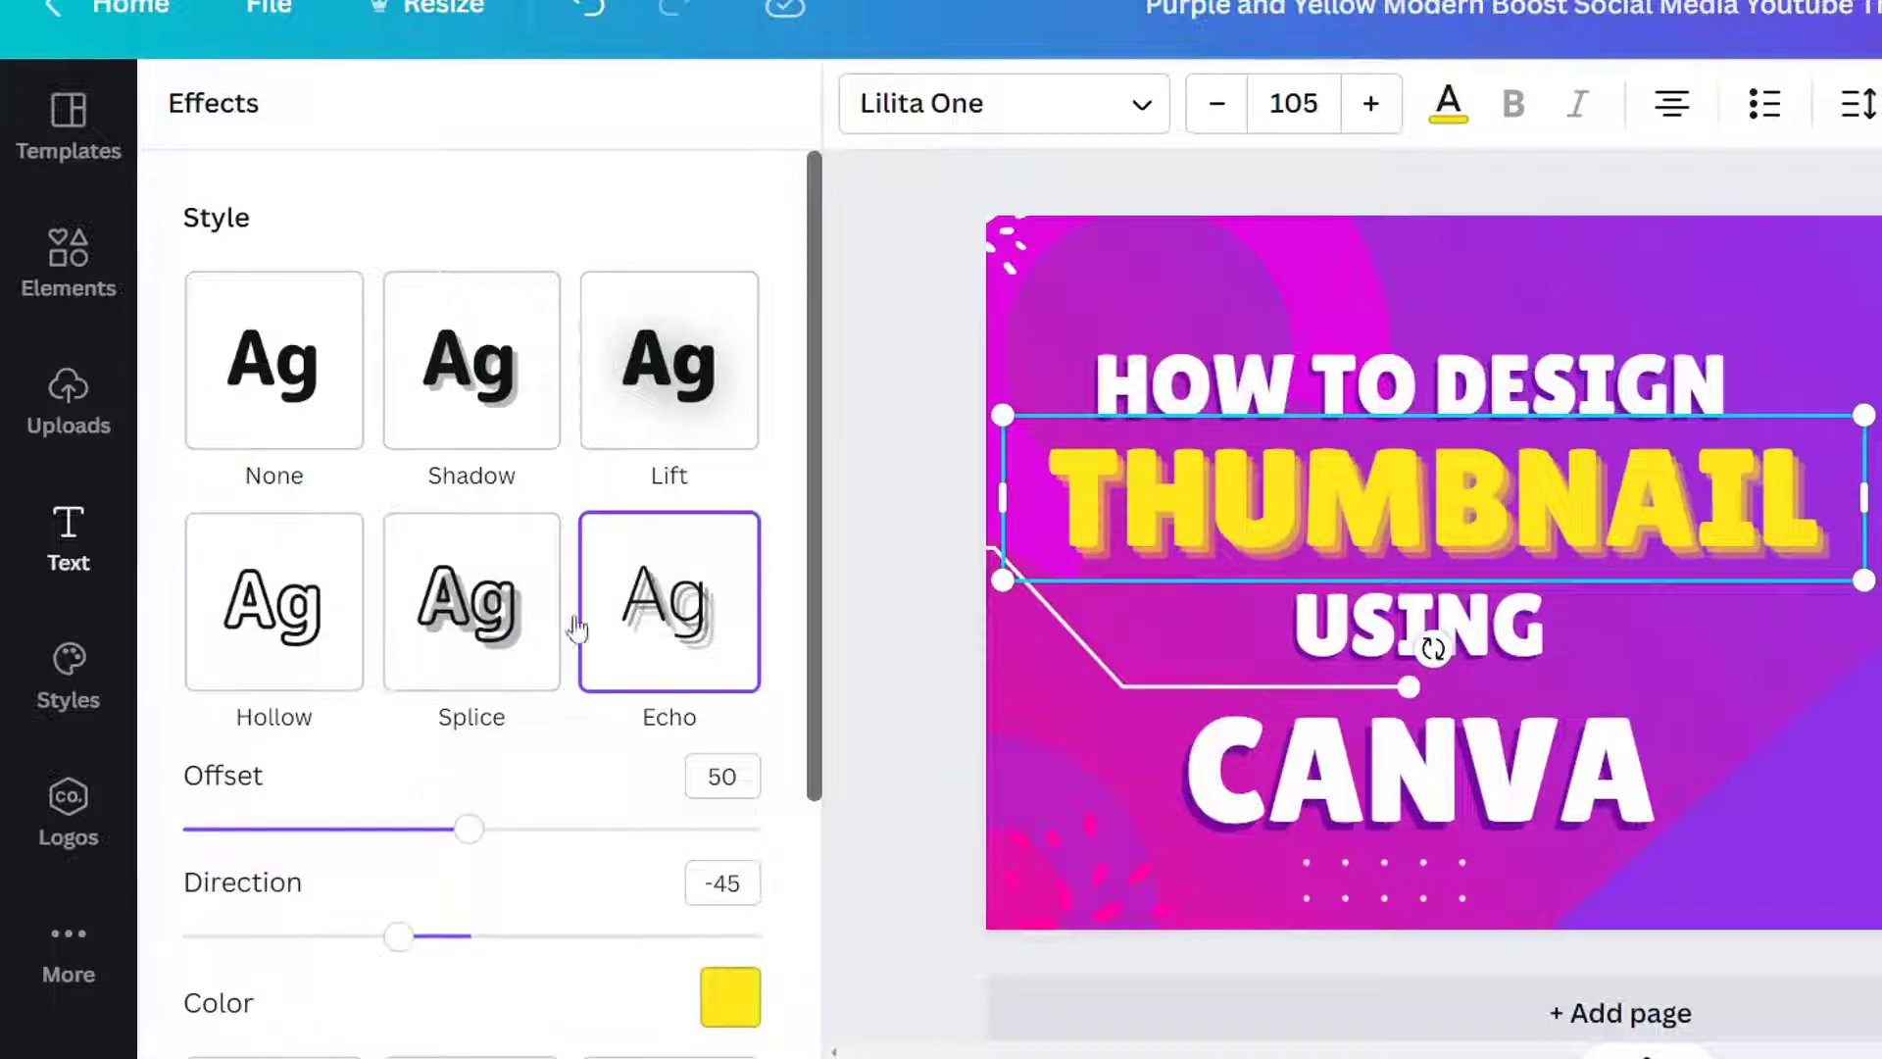
click(332, 611)
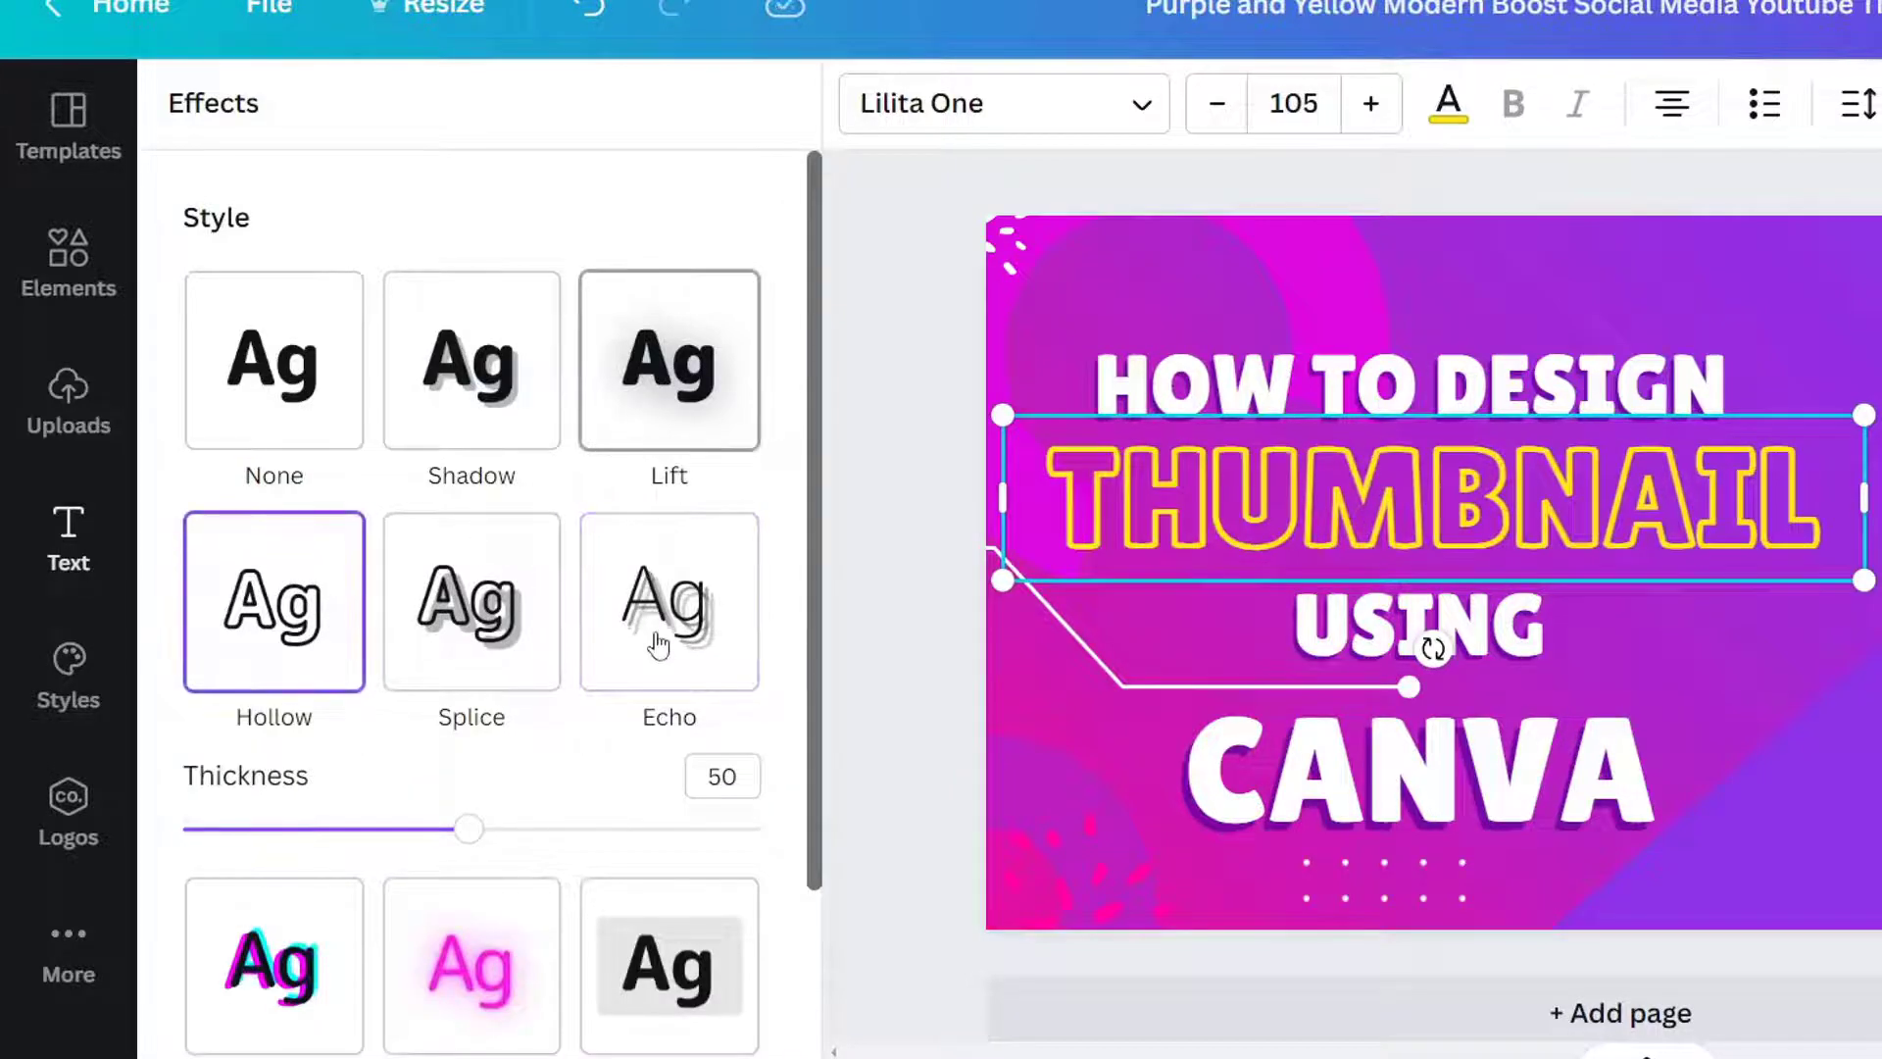
Try the Neon effect on the "THUMBNAIL" text with an intensity of 54.
scroll(659, 642, down, 3)
click(472, 623)
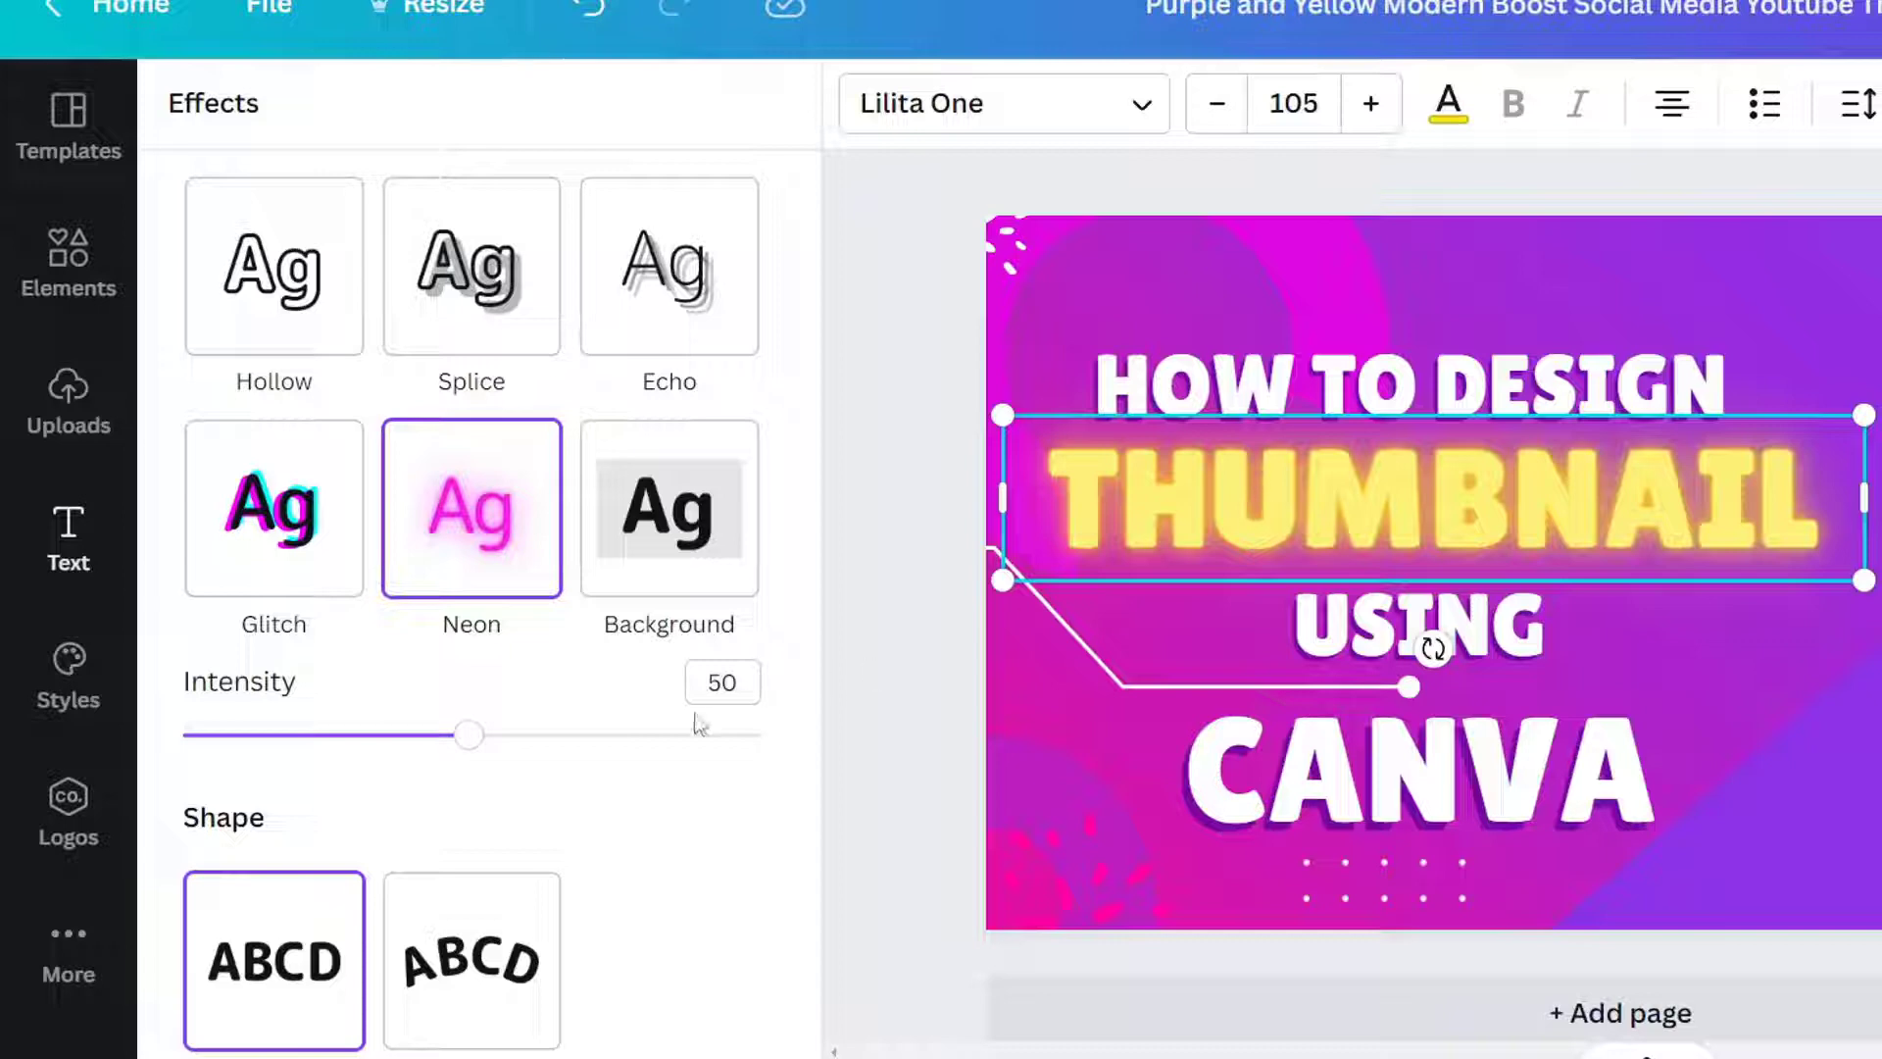
mouse_move(468, 747)
mouse_down()
mouse_move(512, 737)
mouse_move(366, 738)
mouse_move(541, 741)
mouse_move(493, 744)
mouse_up()
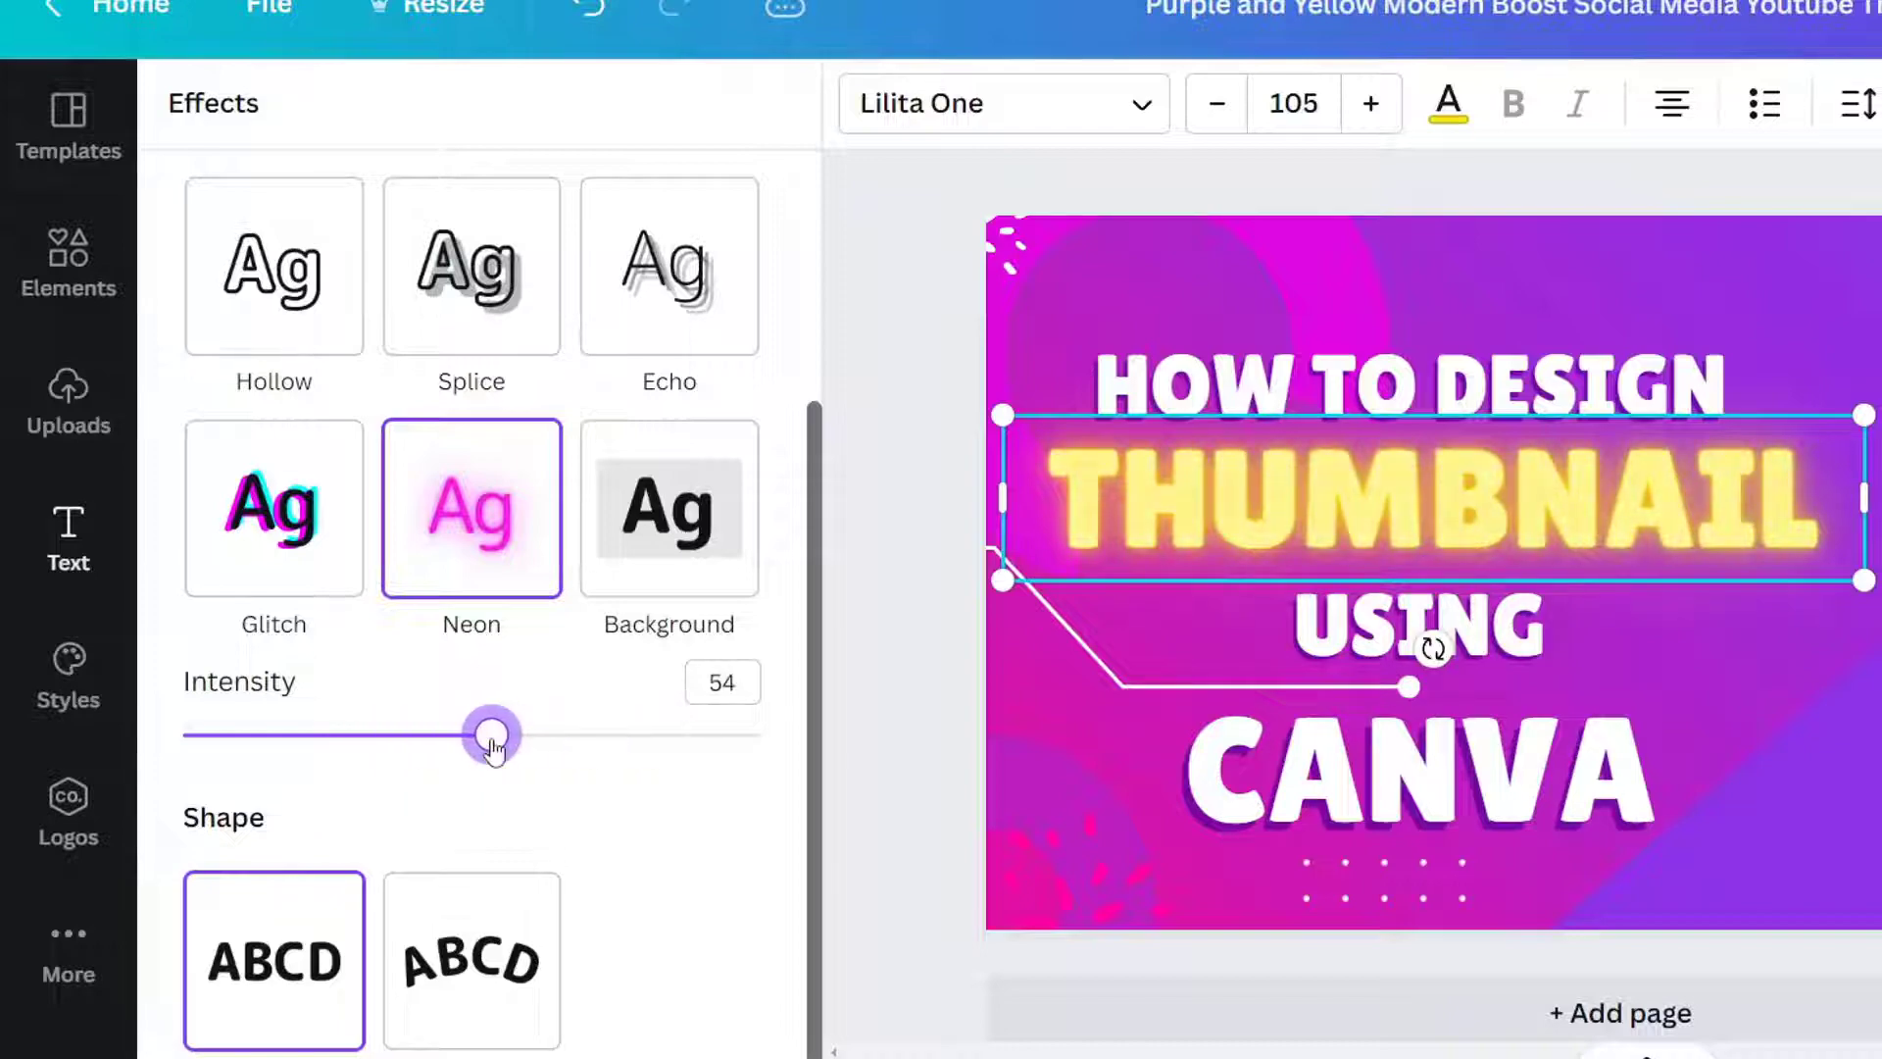
click(879, 659)
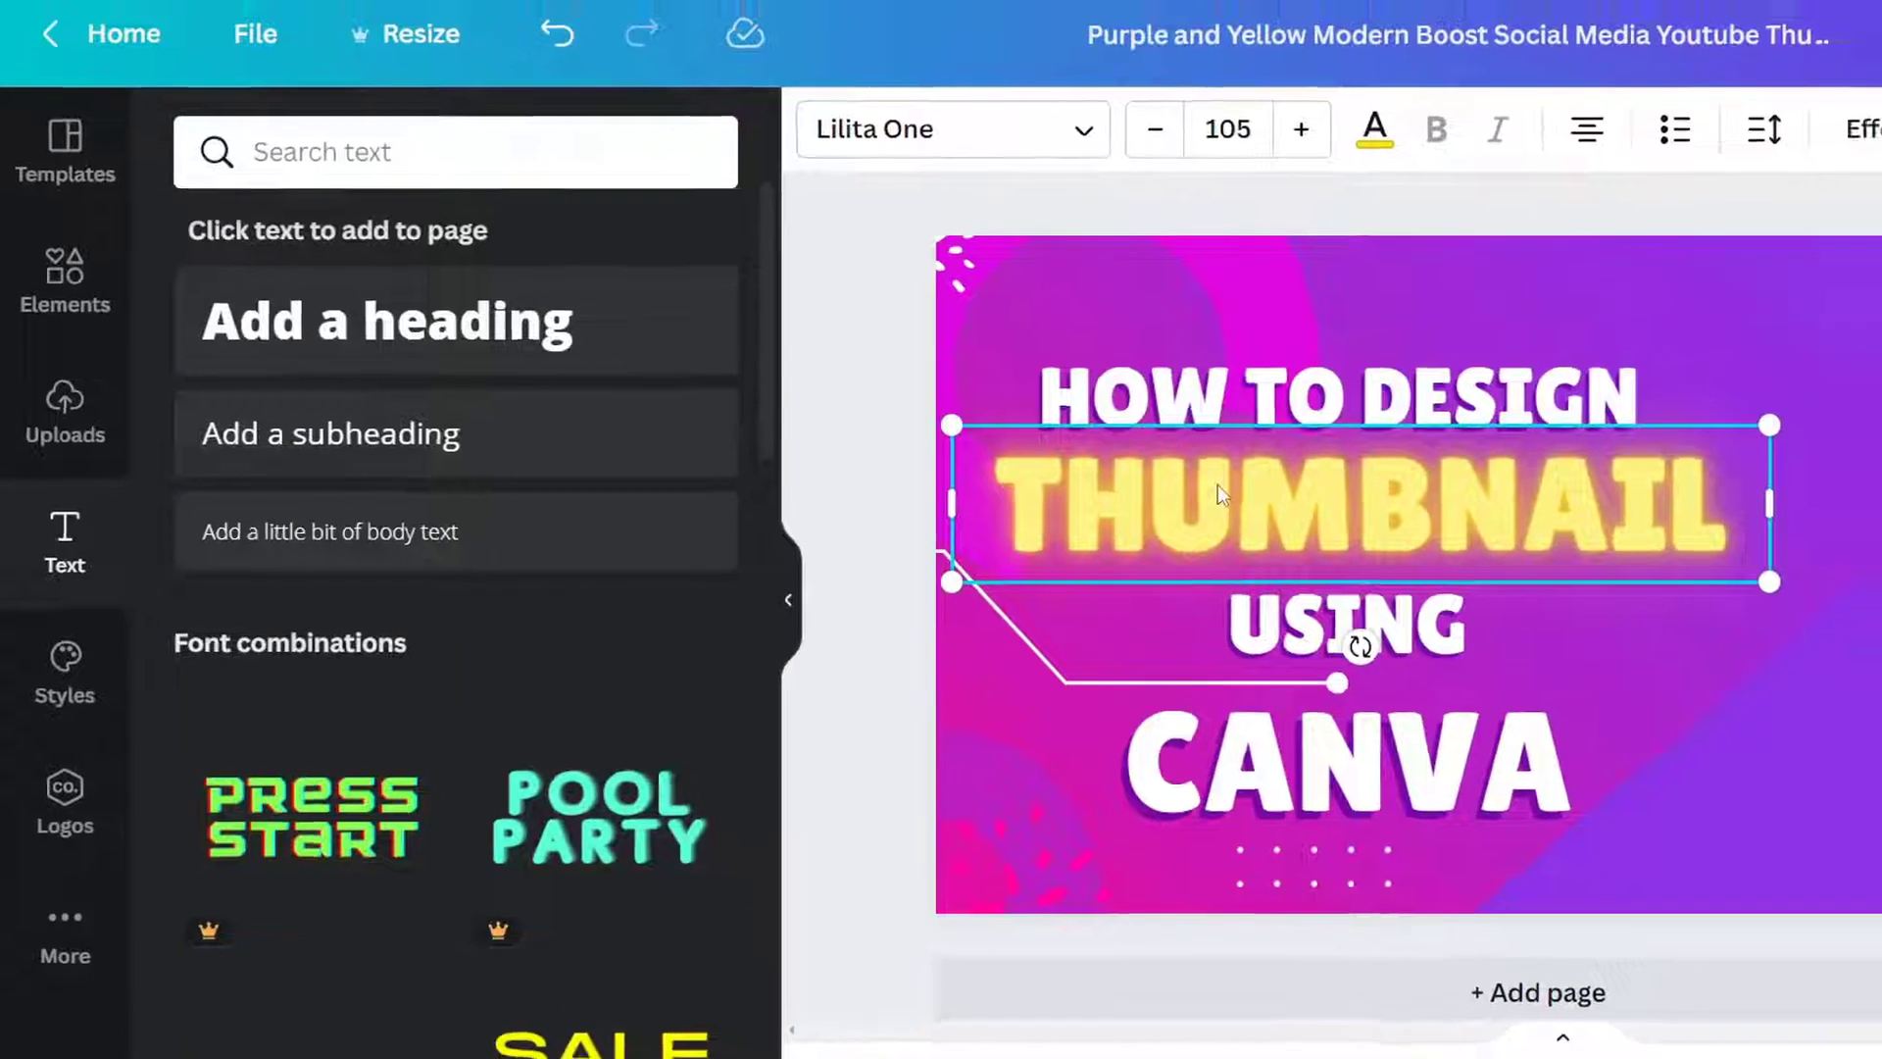
click(1281, 487)
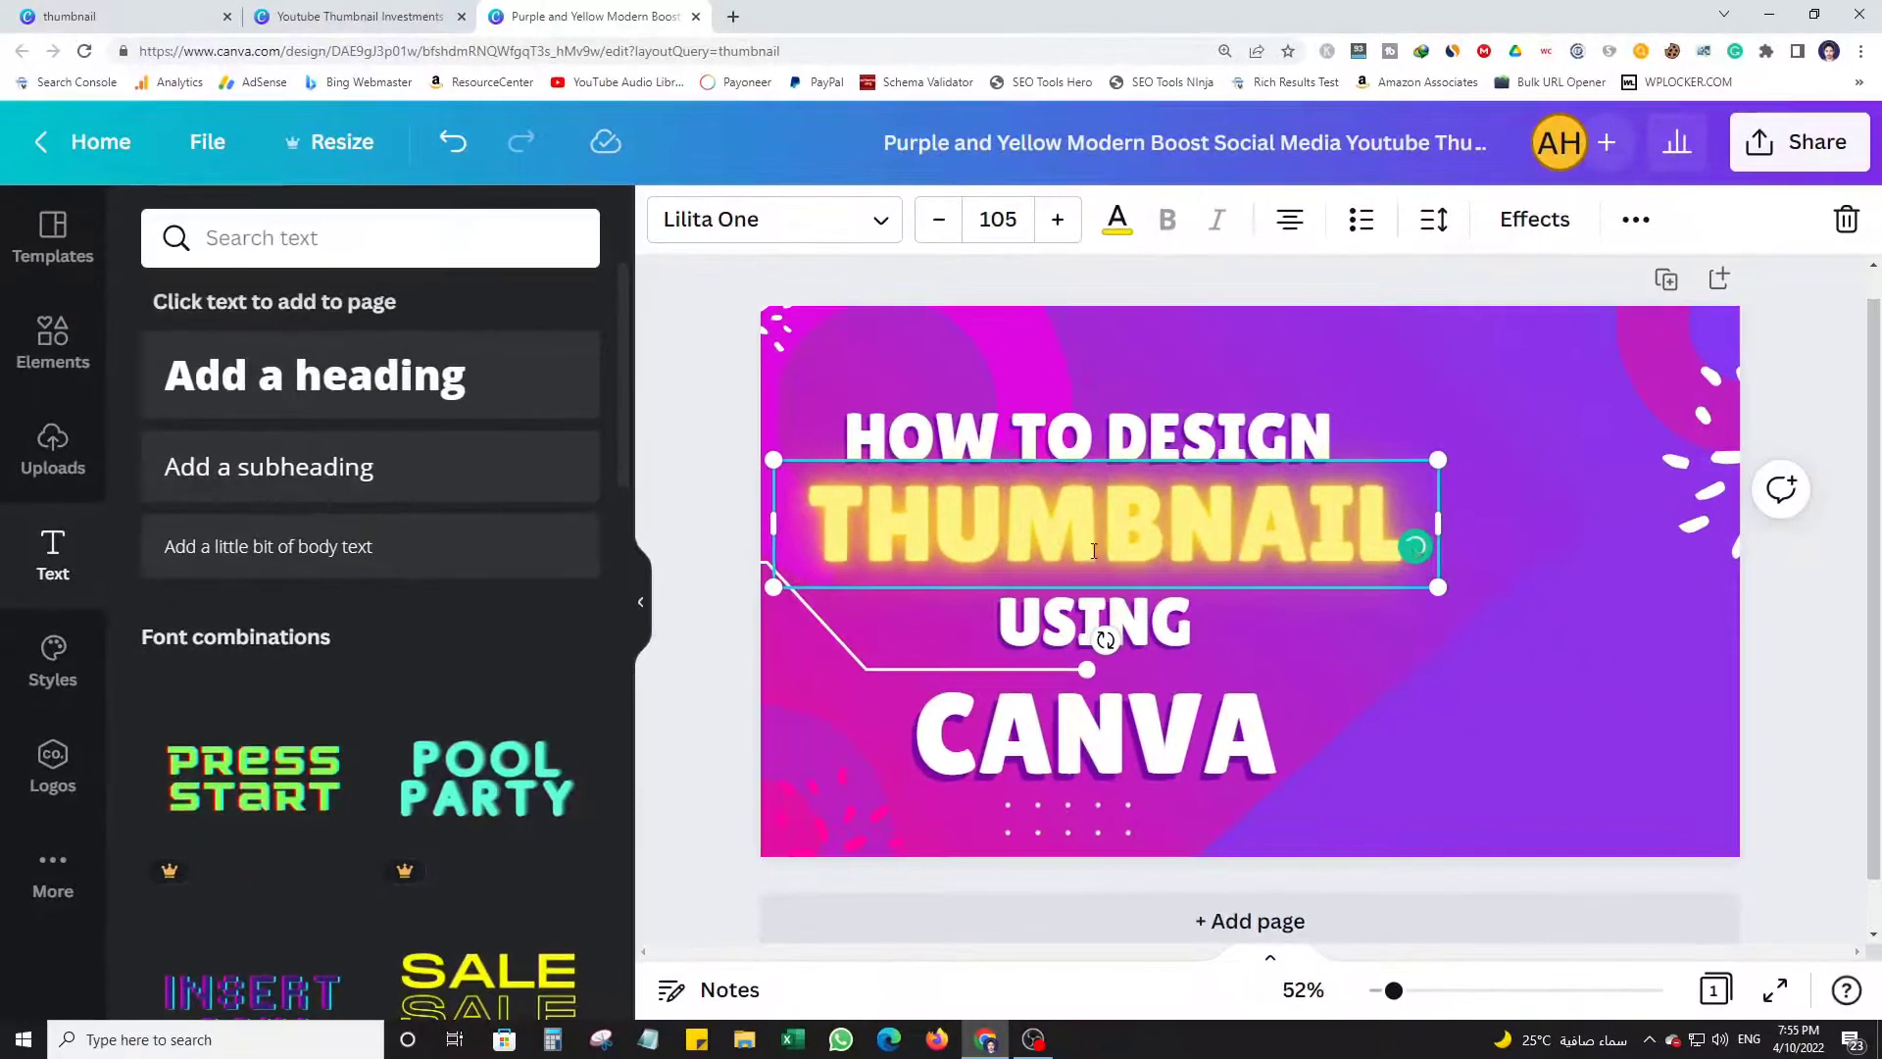
click(1590, 516)
click(1347, 537)
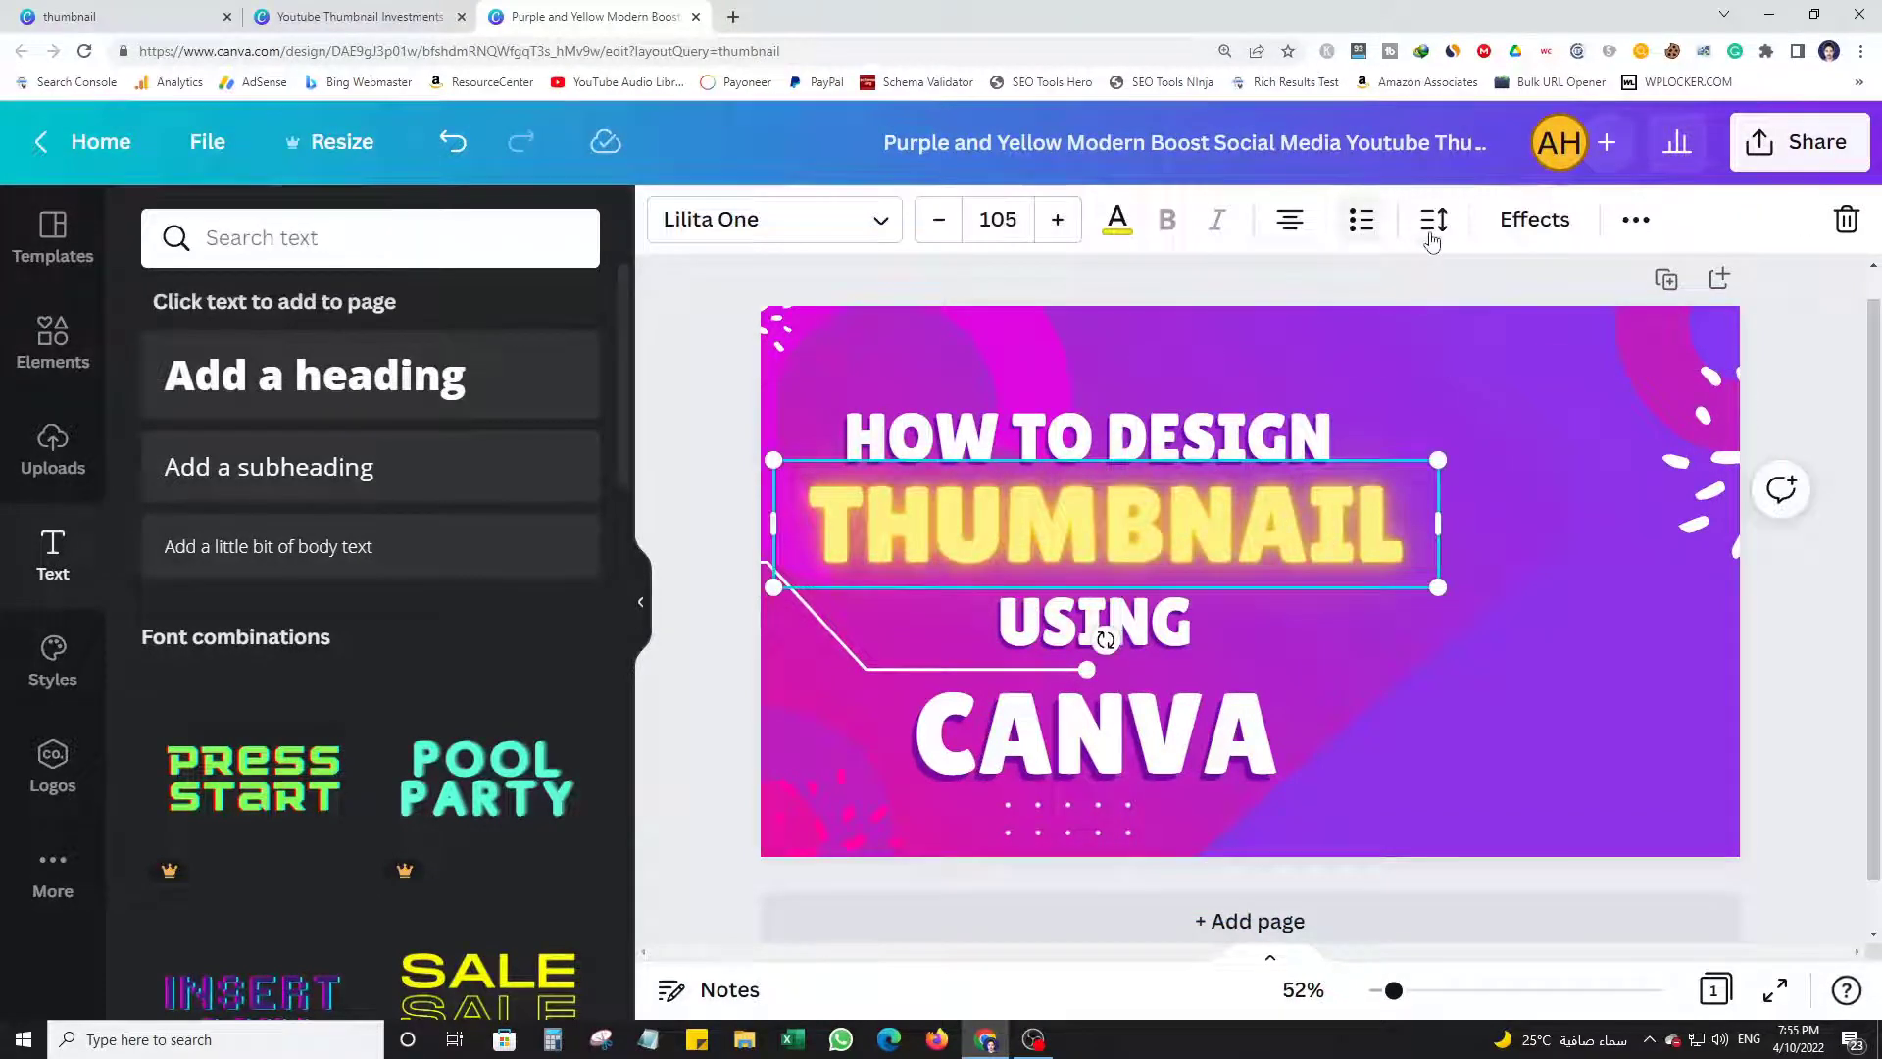
Undo the trial effect changes on "THUMBNAIL" back to its original shadow style.
key(ctrl+z)
key(ctrl+z)
key(ctrl+z)
key(ctrl+z)
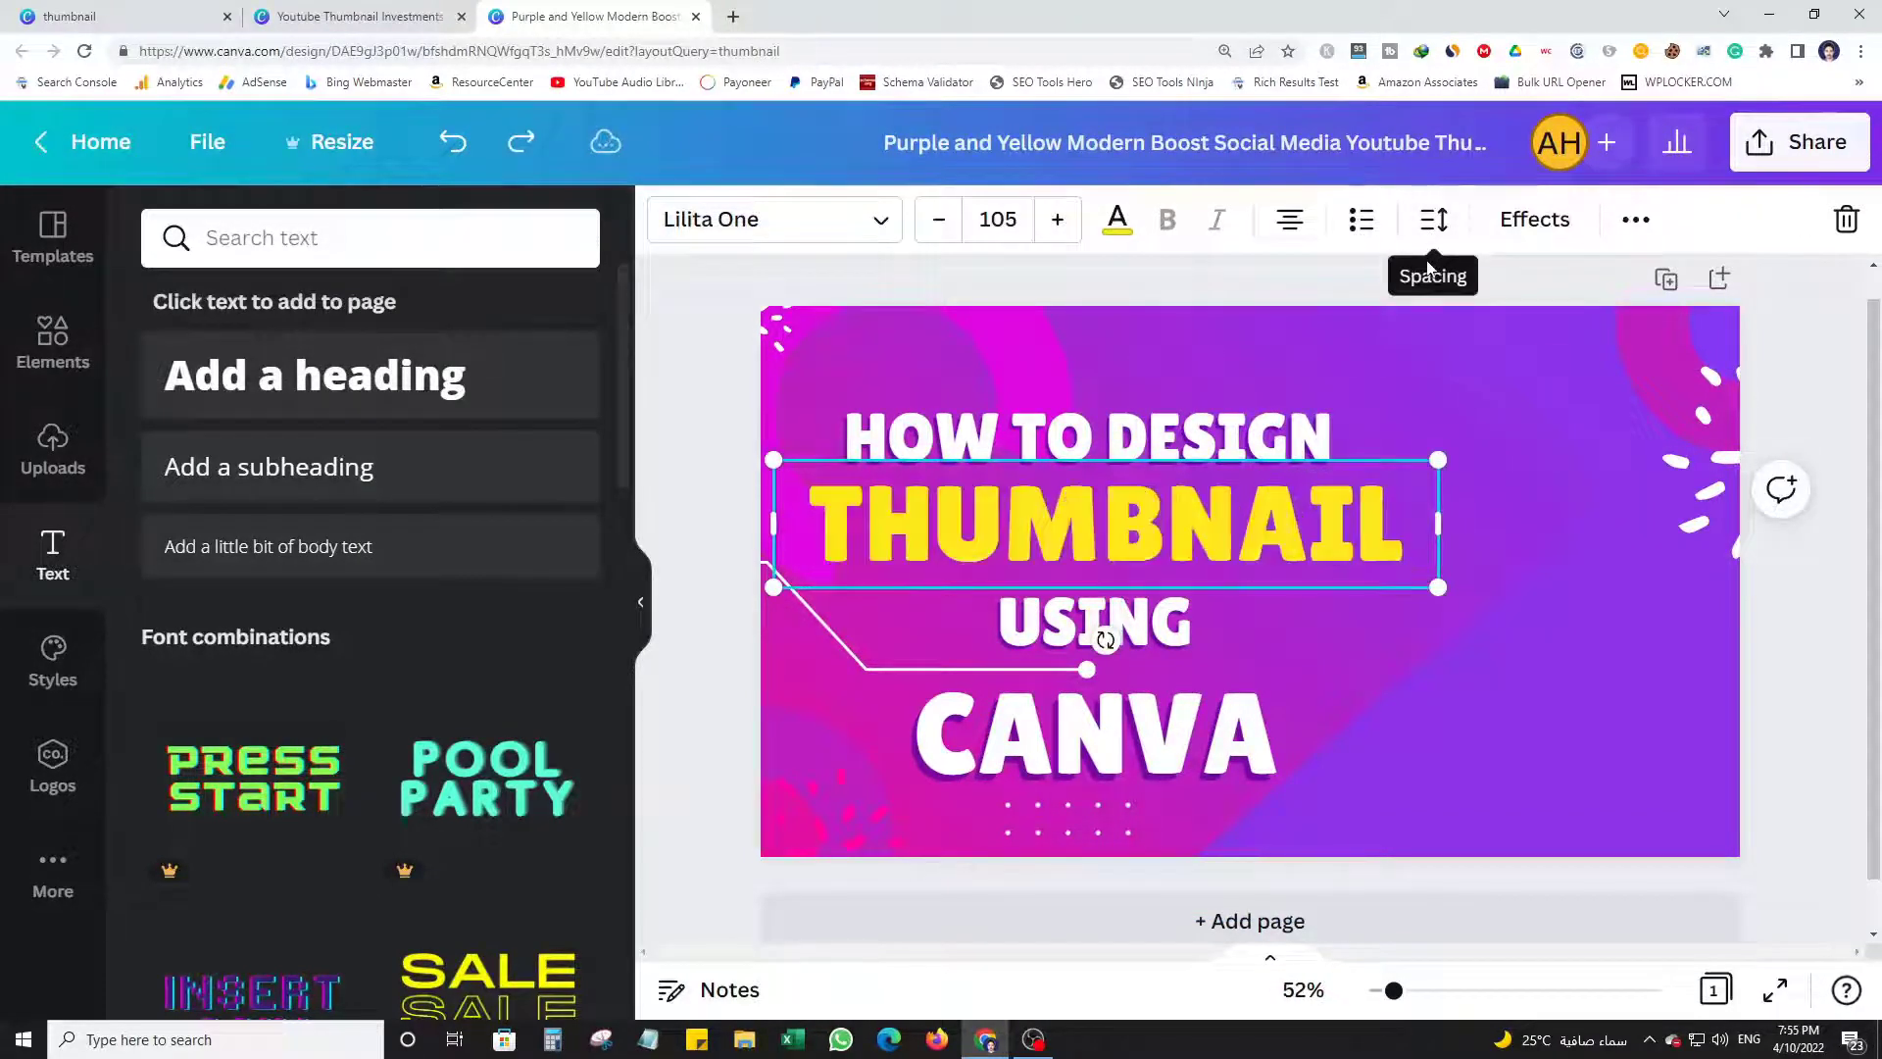
key(ctrl+z)
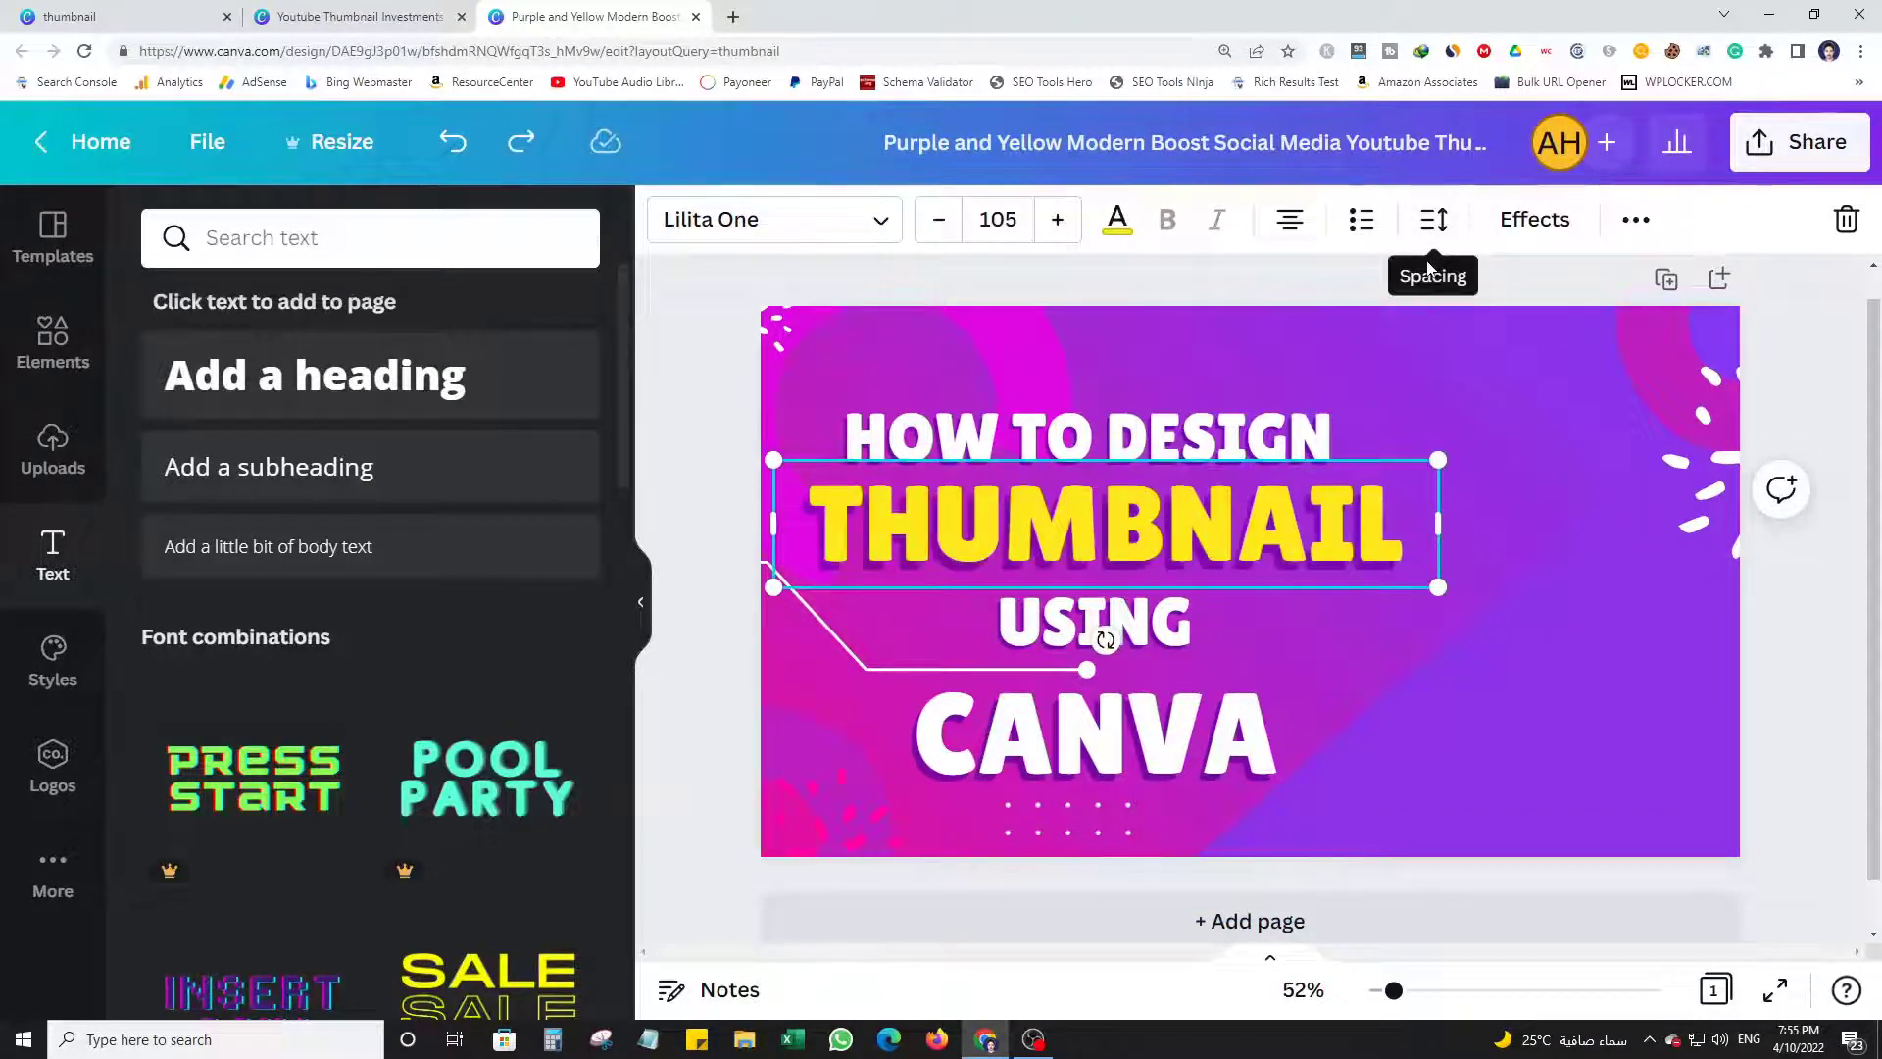
Place the pink burst decoration in the thumbnail's bottom-right corner and a copy of the white burst in its bottom-left corner.
click(1423, 349)
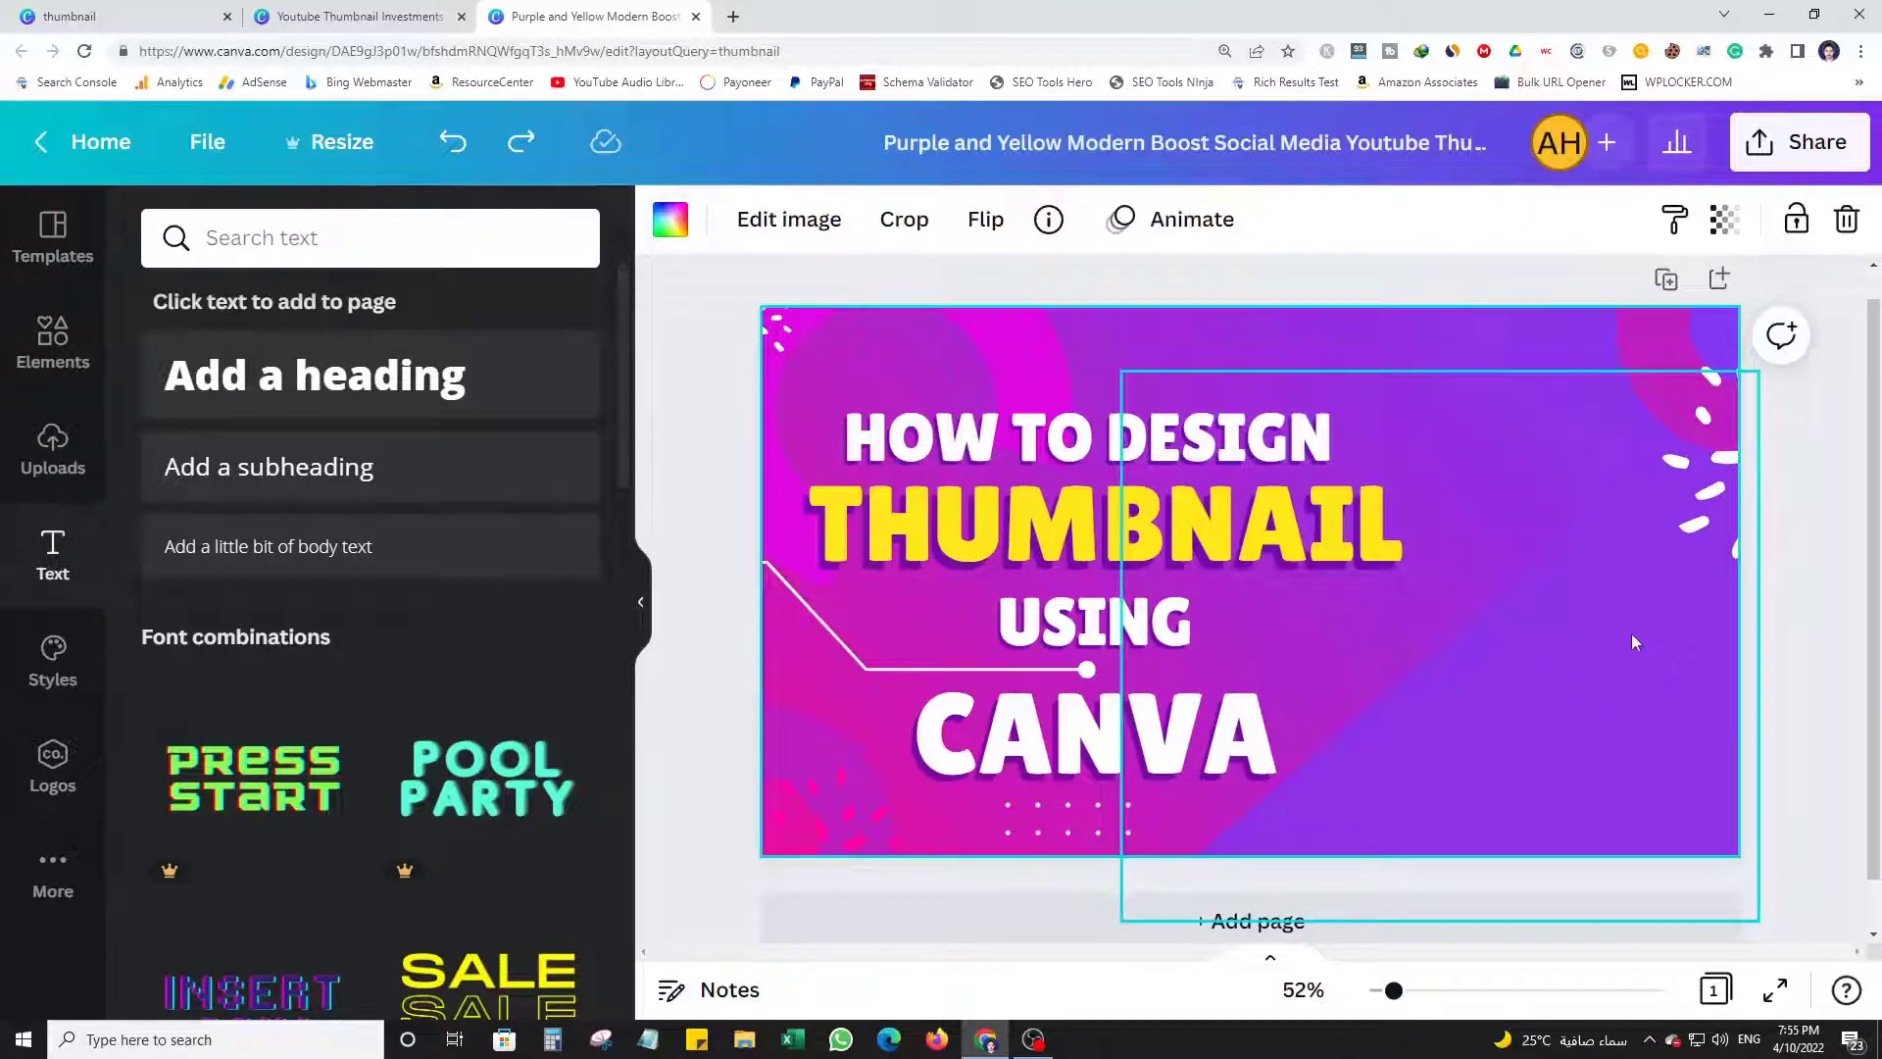
mouse_move(1728, 806)
mouse_down()
mouse_move(1368, 818)
mouse_move(1471, 774)
mouse_move(1517, 801)
mouse_move(798, 827)
mouse_move(1718, 809)
mouse_up()
drag(1710, 485, 1373, 554)
key(ctrl+z)
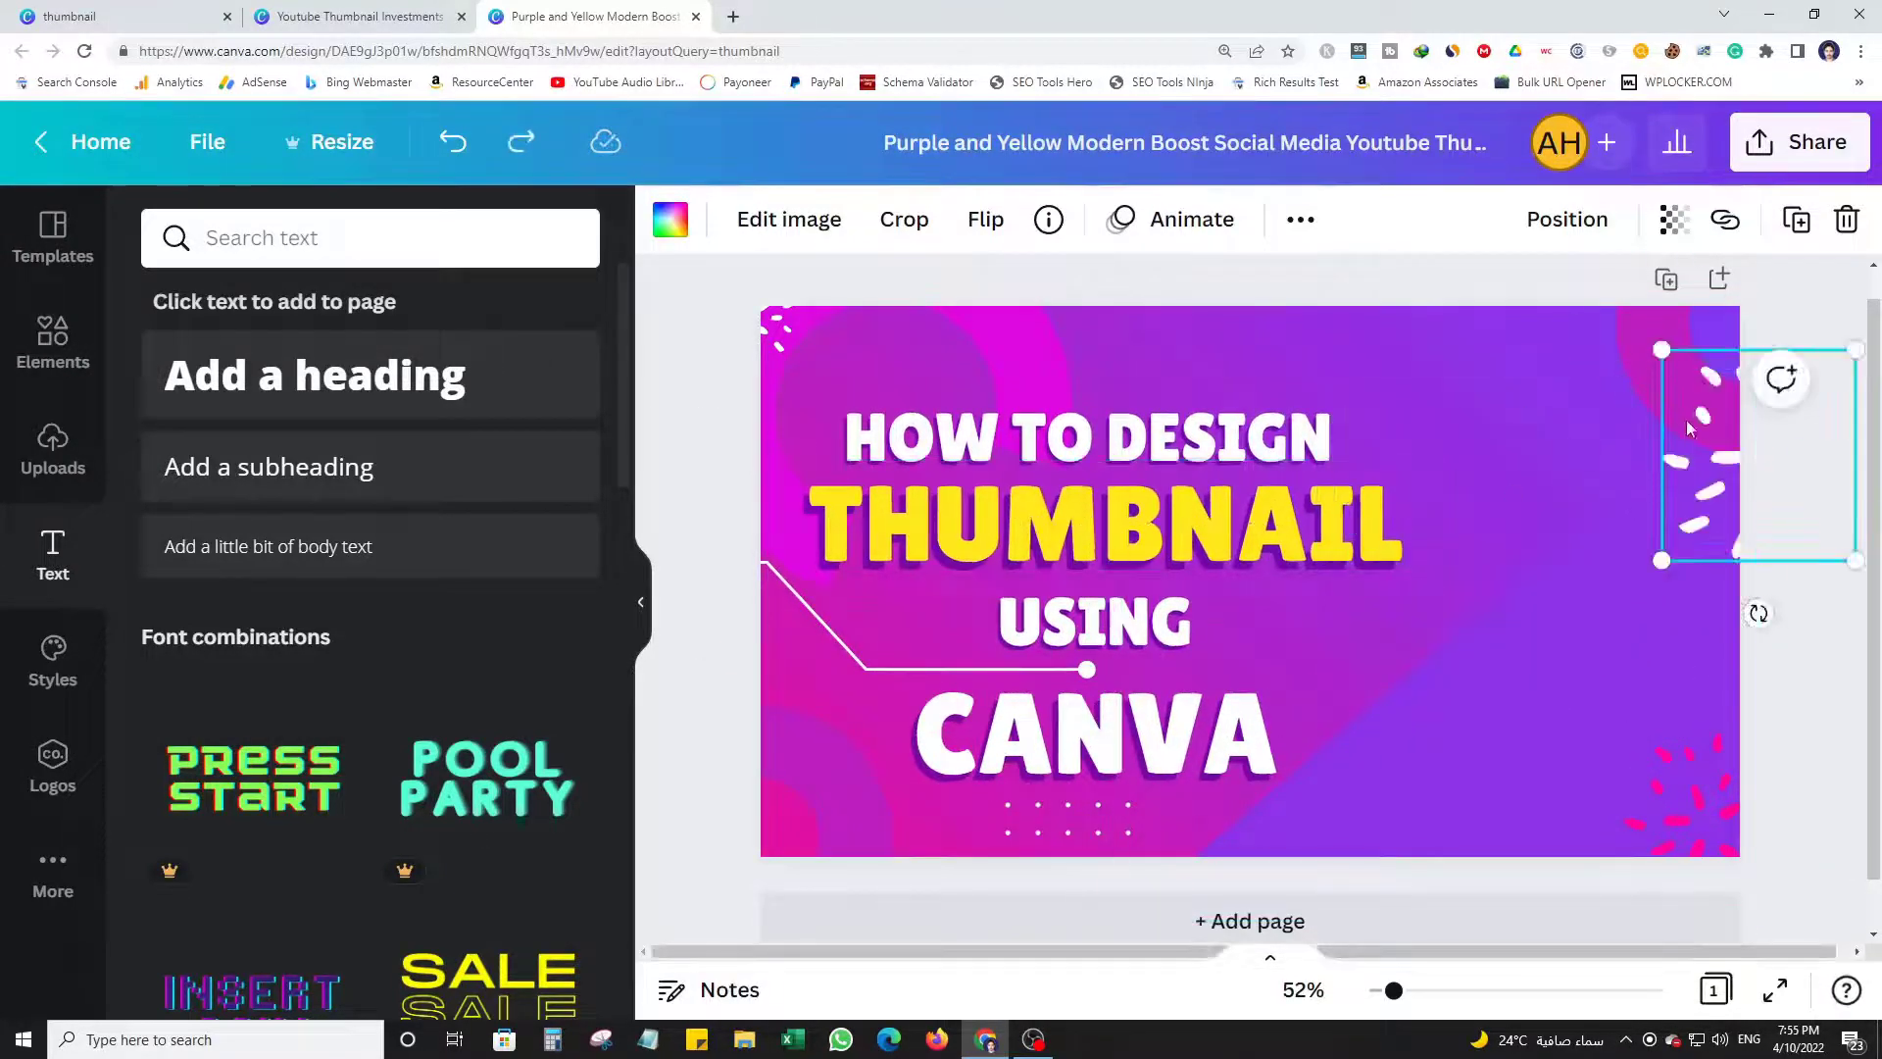
drag(1708, 467, 716, 800)
click(1335, 686)
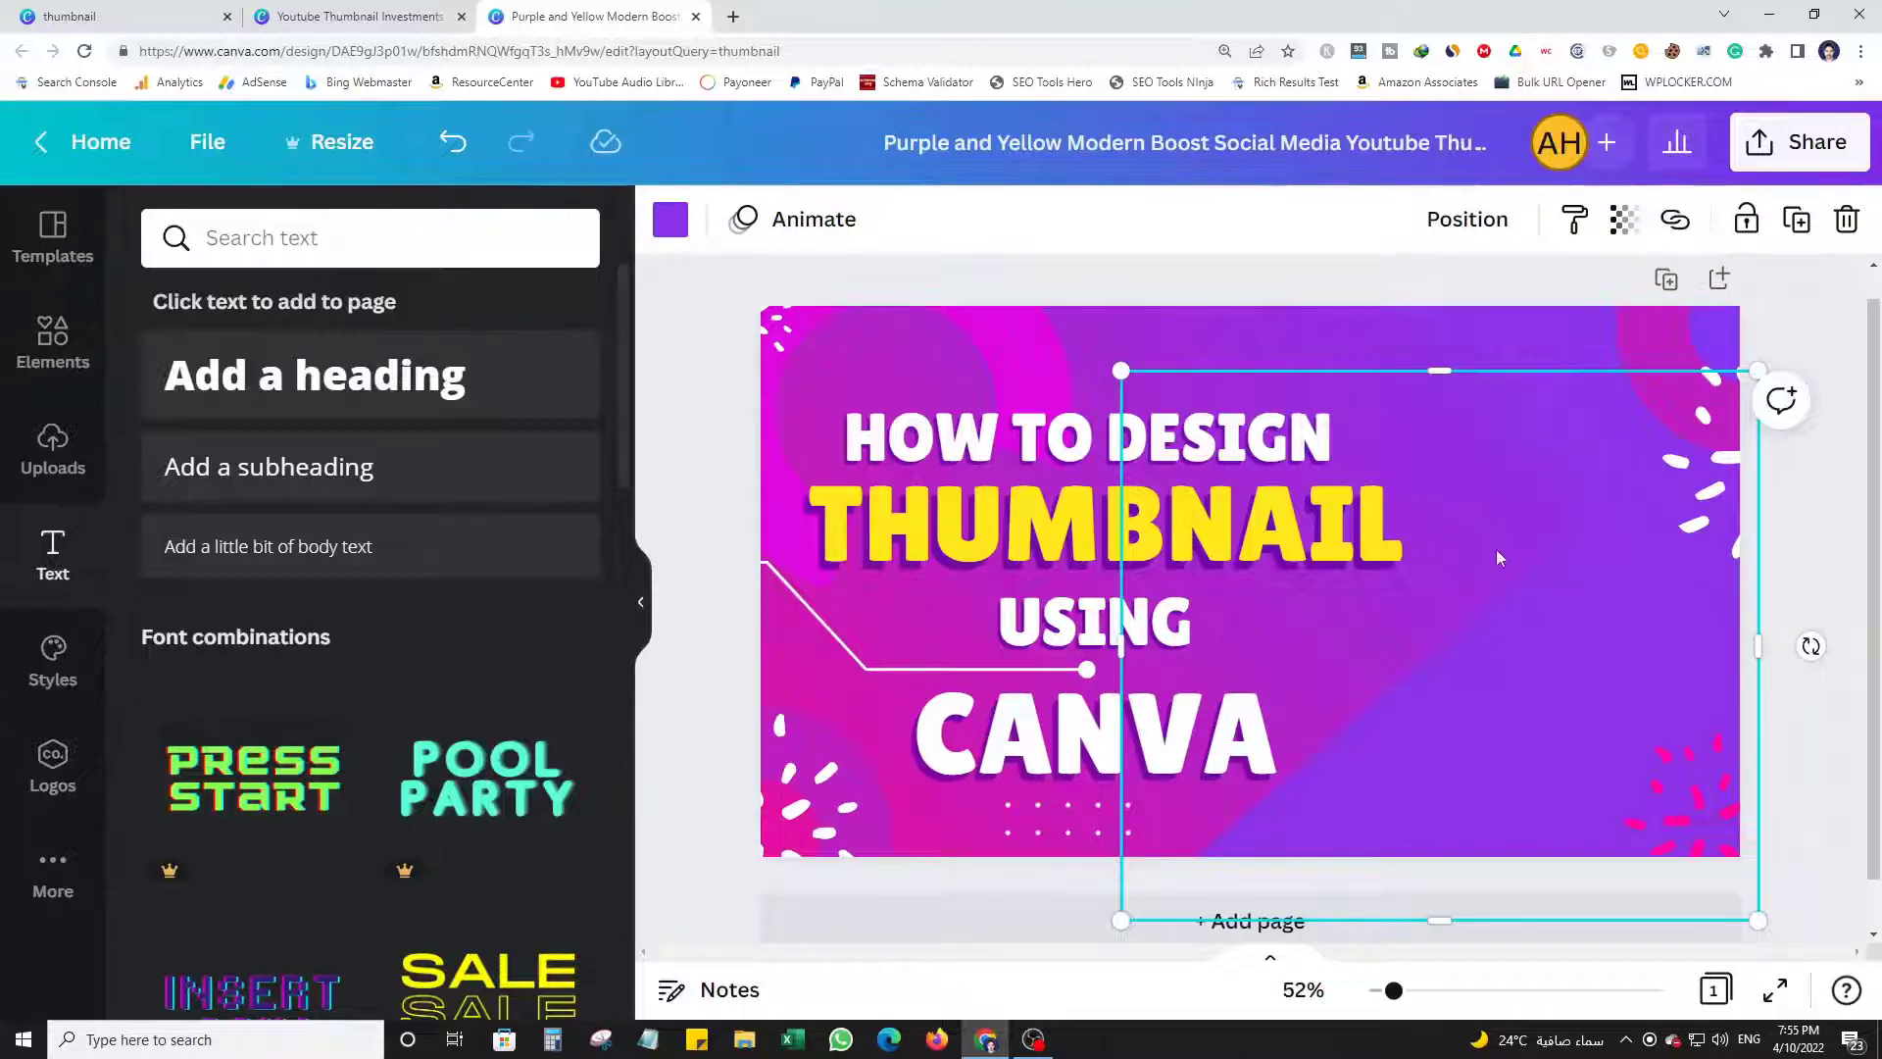
click(1468, 322)
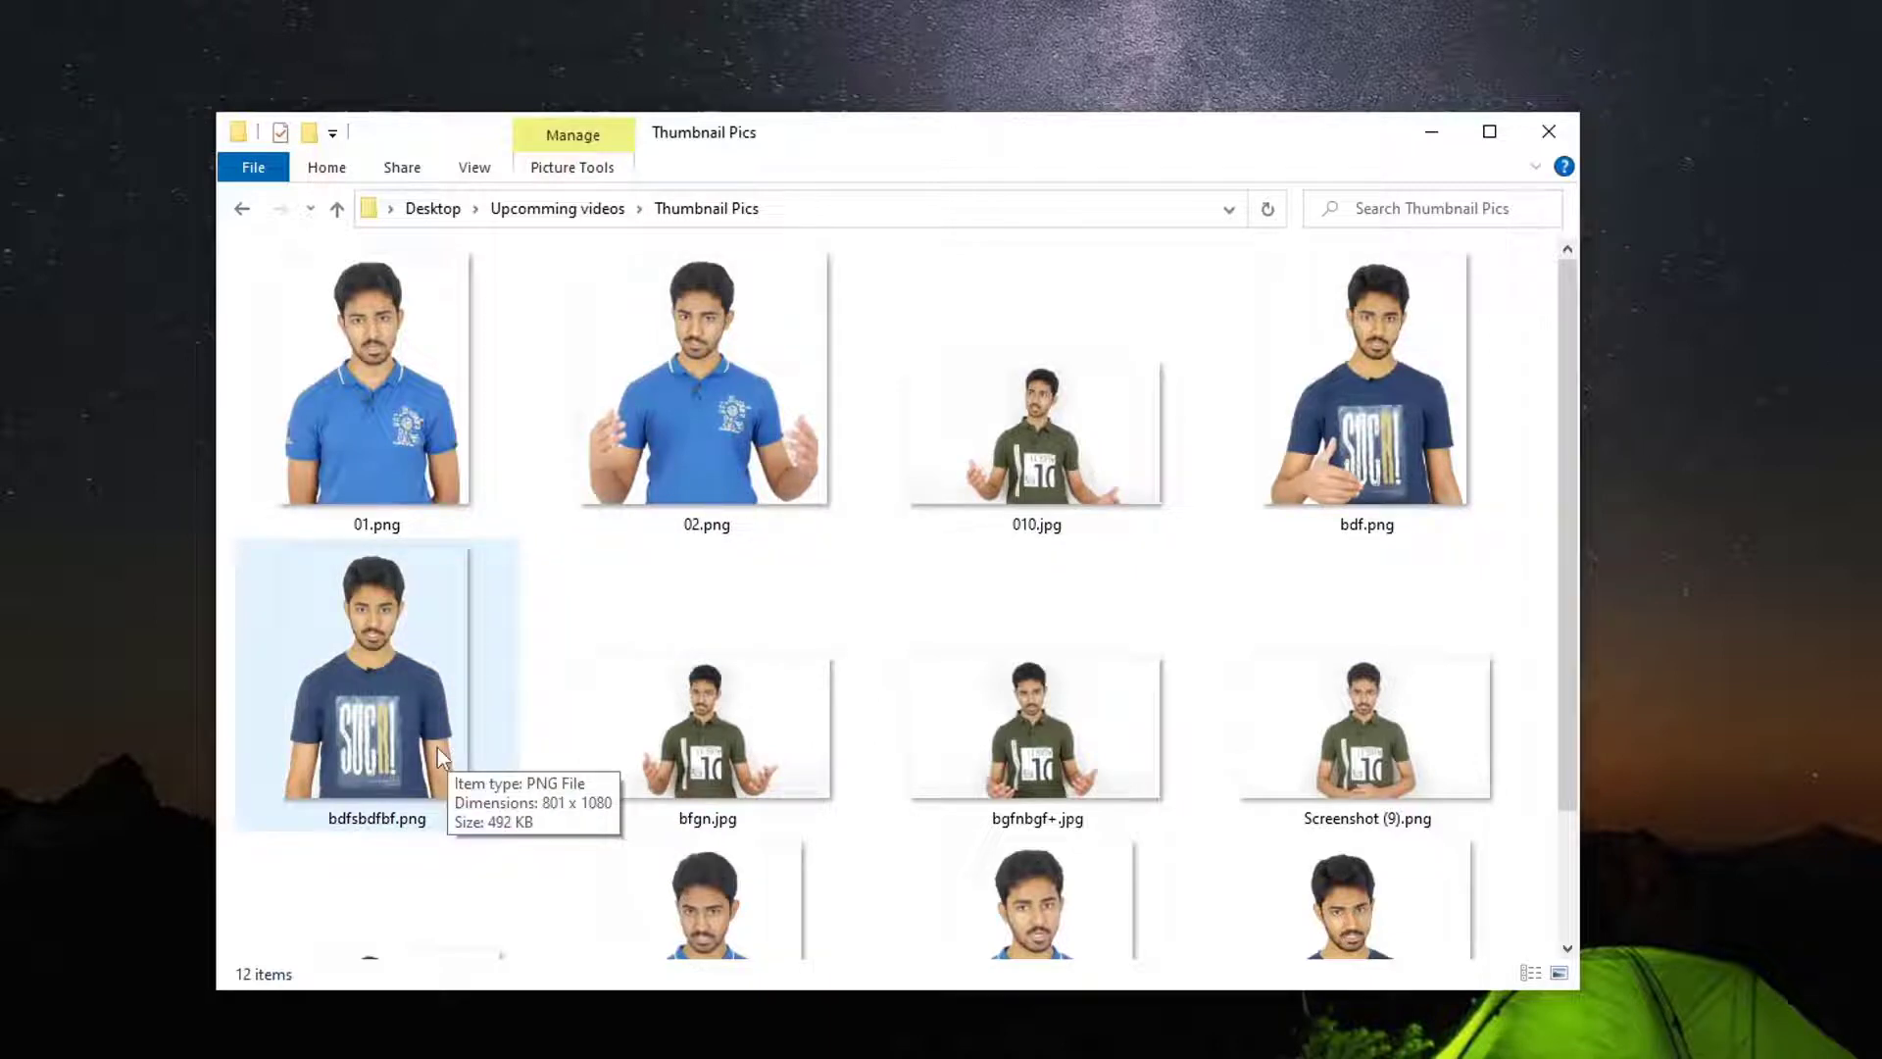
Add bdfsbdfbf.png from the Thumbnail Pics folder to the design and place it beside the text on the right half.
drag(440, 755, 1059, 1058)
drag(967, 967, 1502, 584)
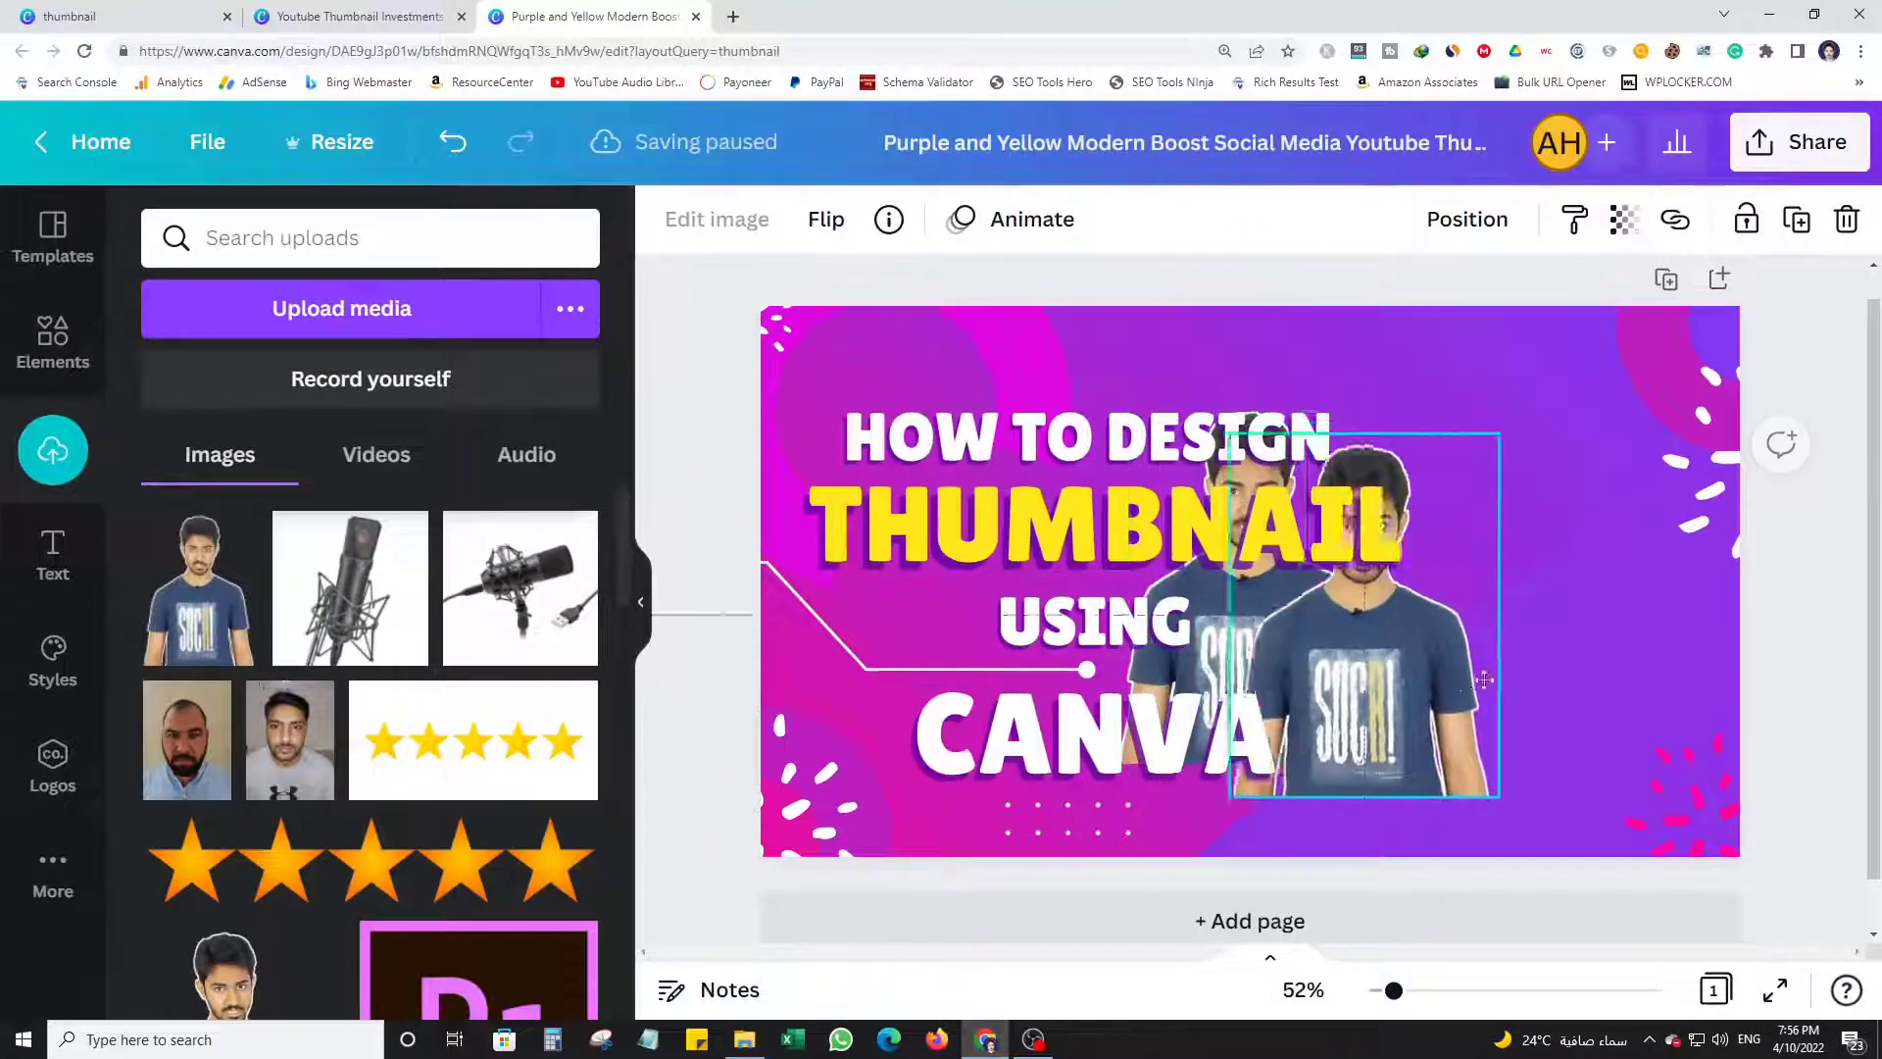
drag(1484, 679, 1671, 647)
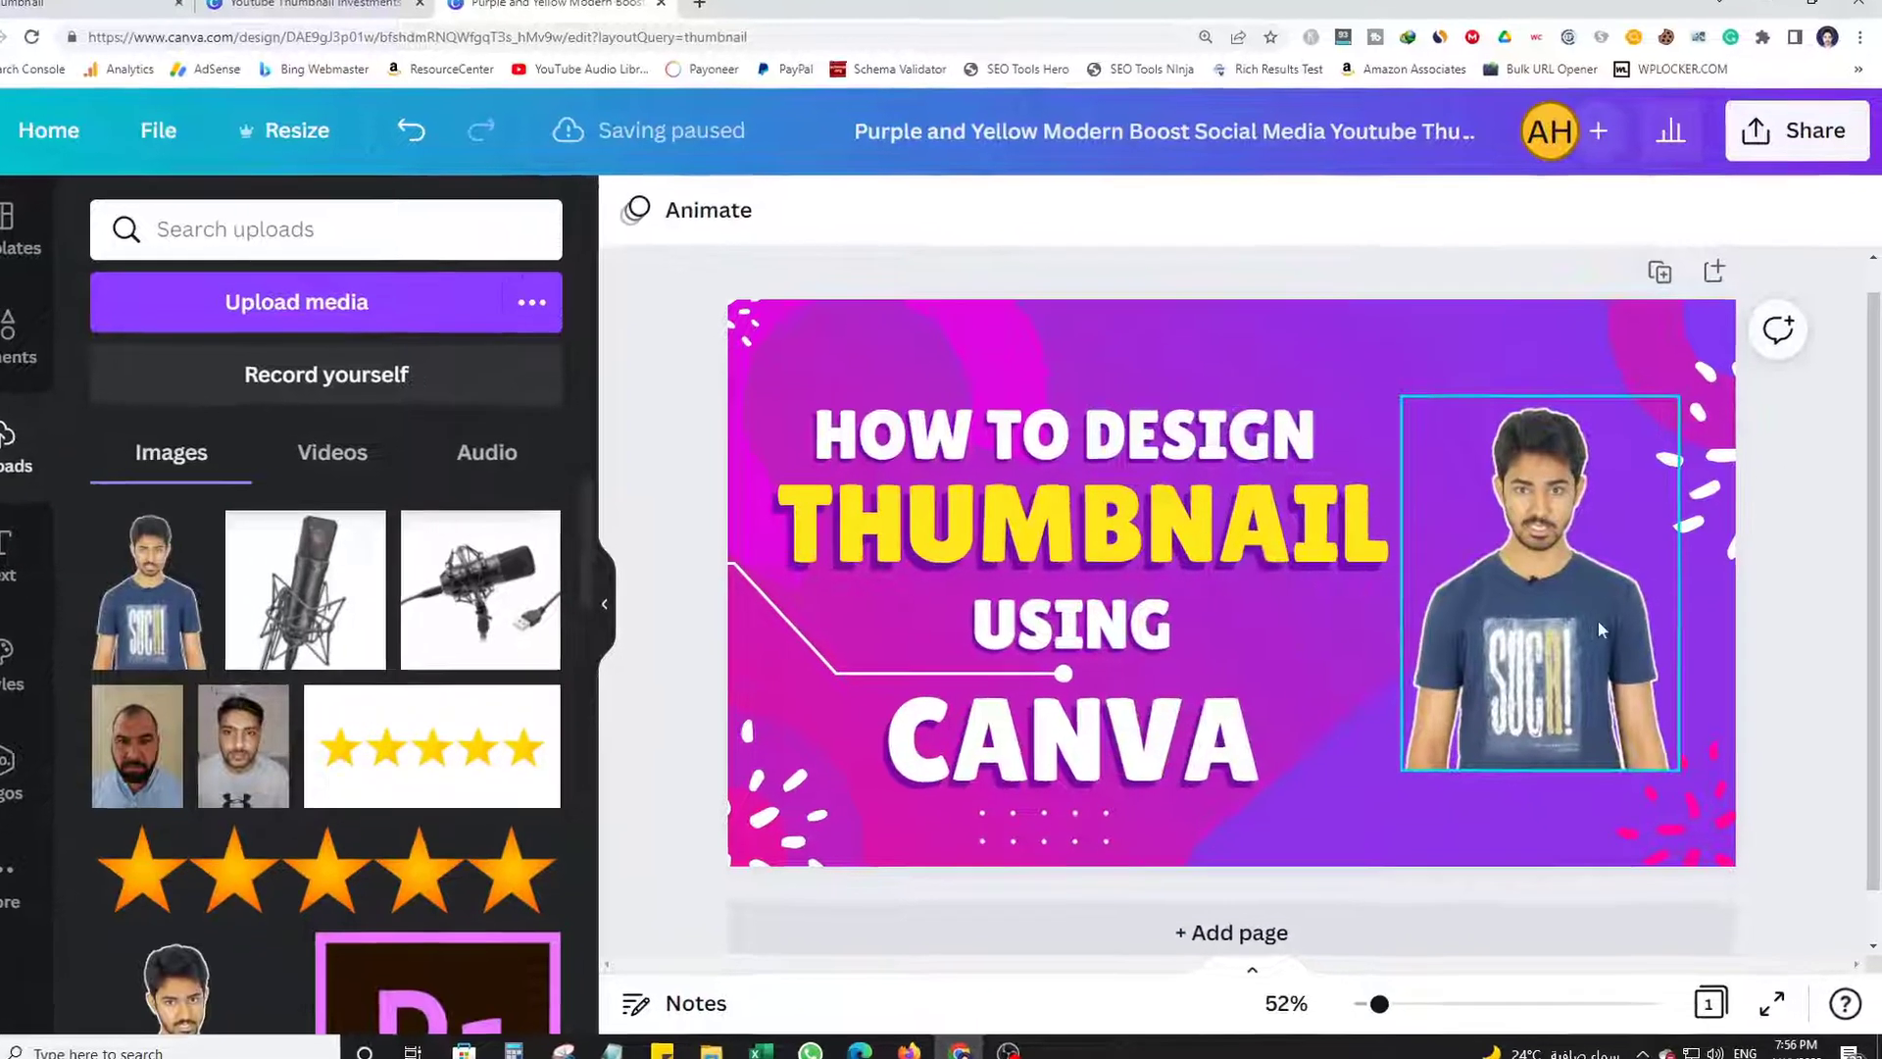
click(1598, 627)
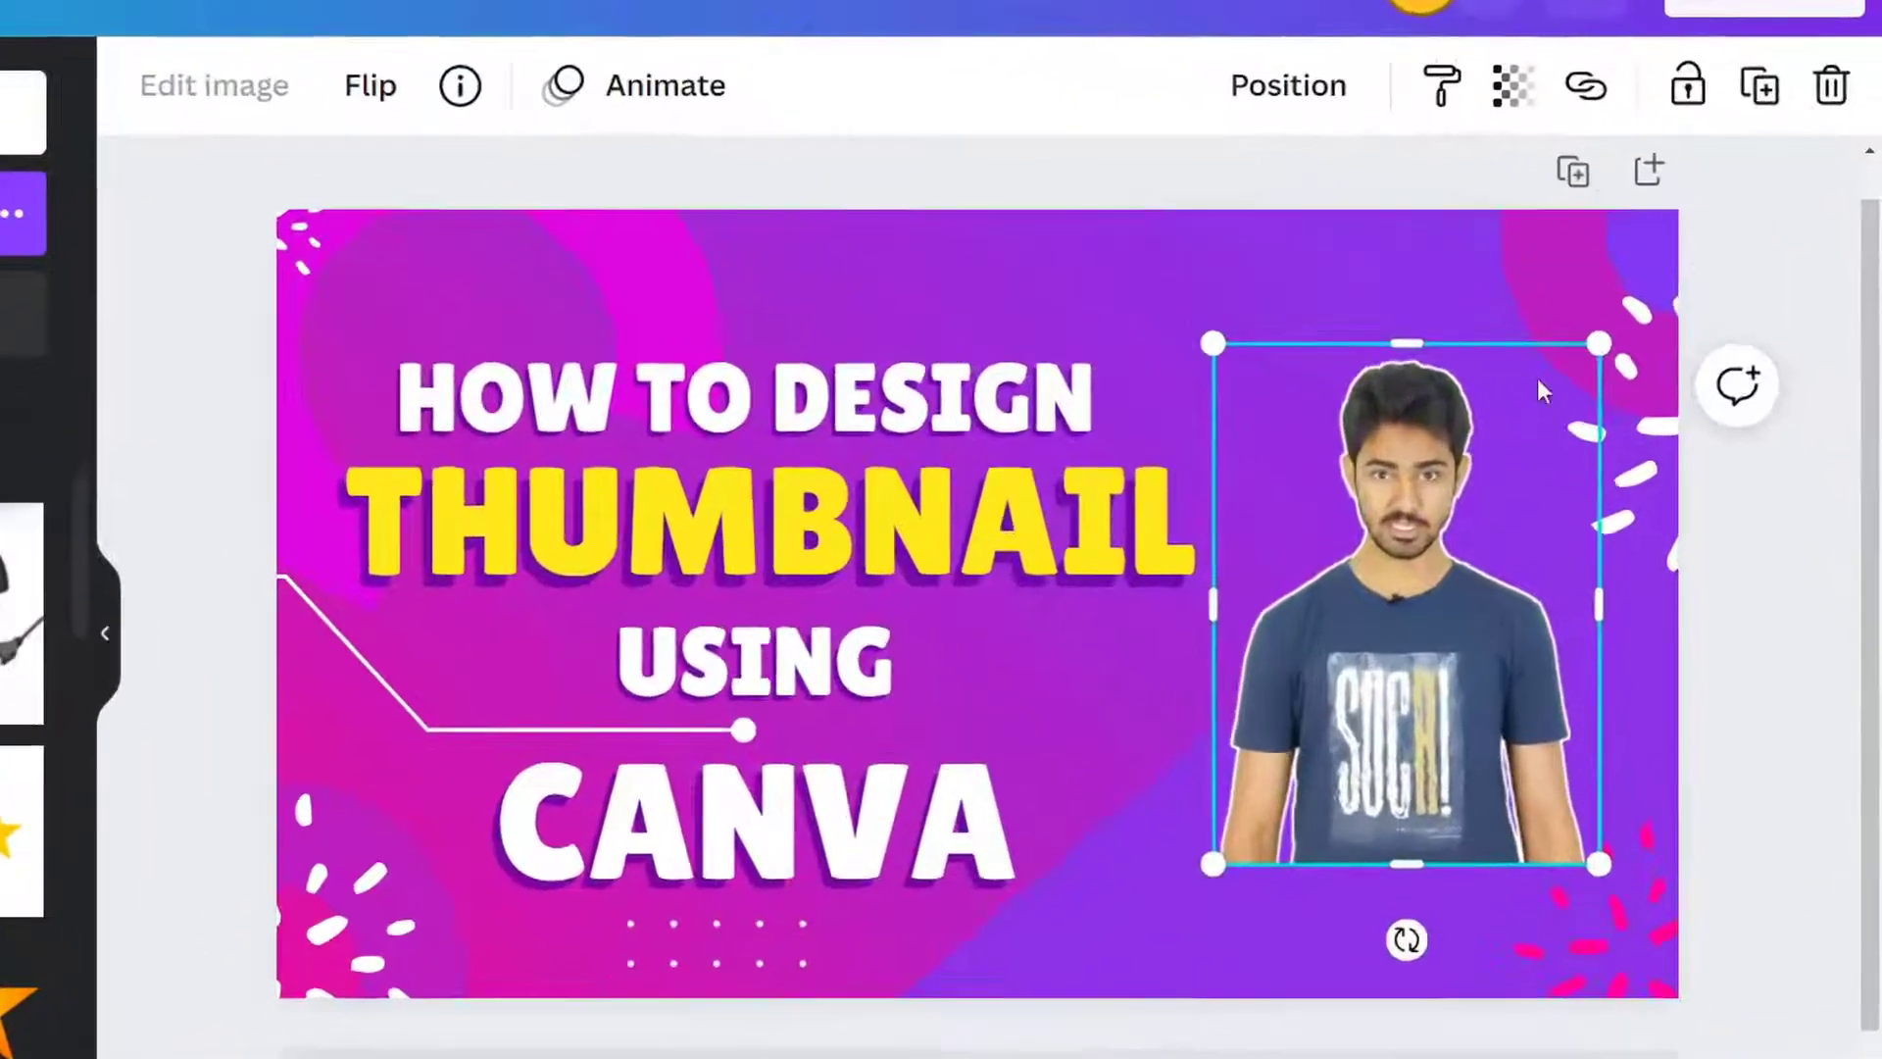
Enlarge the man's photo to the full height of the thumbnail and position it against the right edge.
drag(1683, 397, 1799, 245)
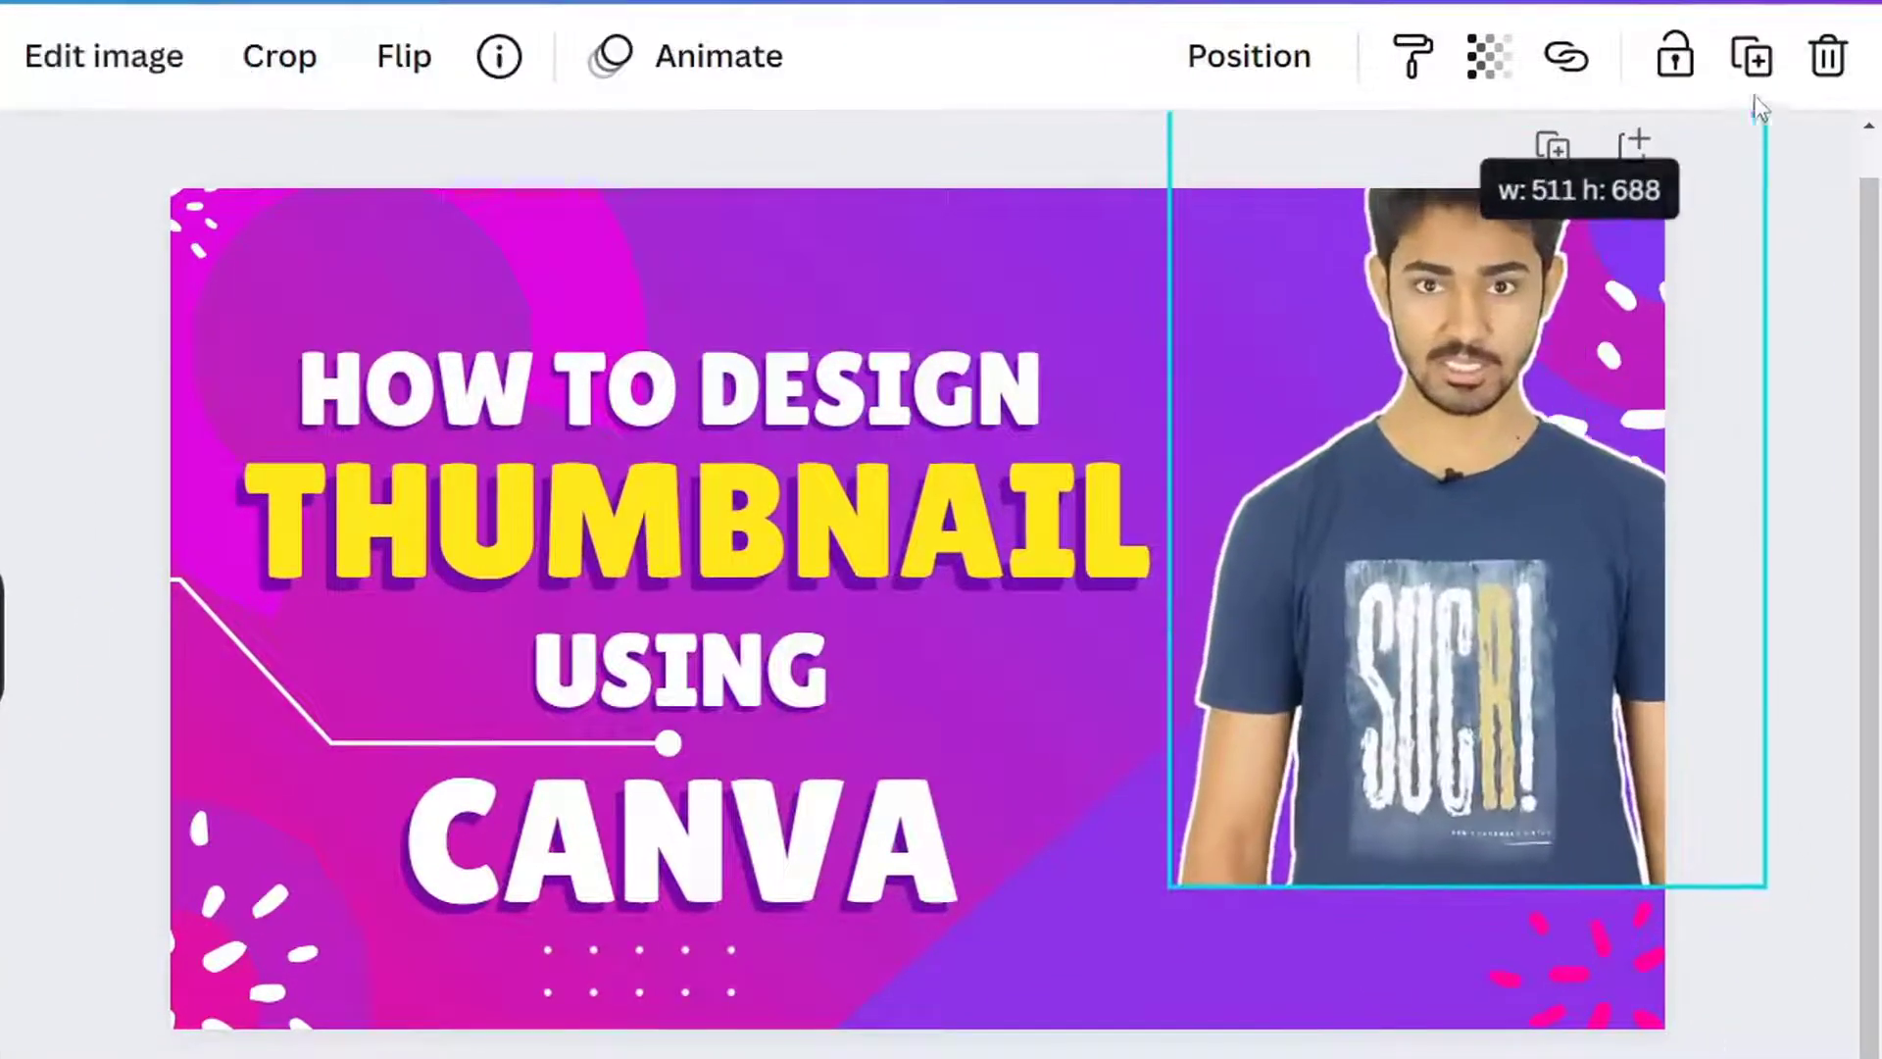
drag(1757, 108, 1759, 109)
drag(1396, 726, 1278, 860)
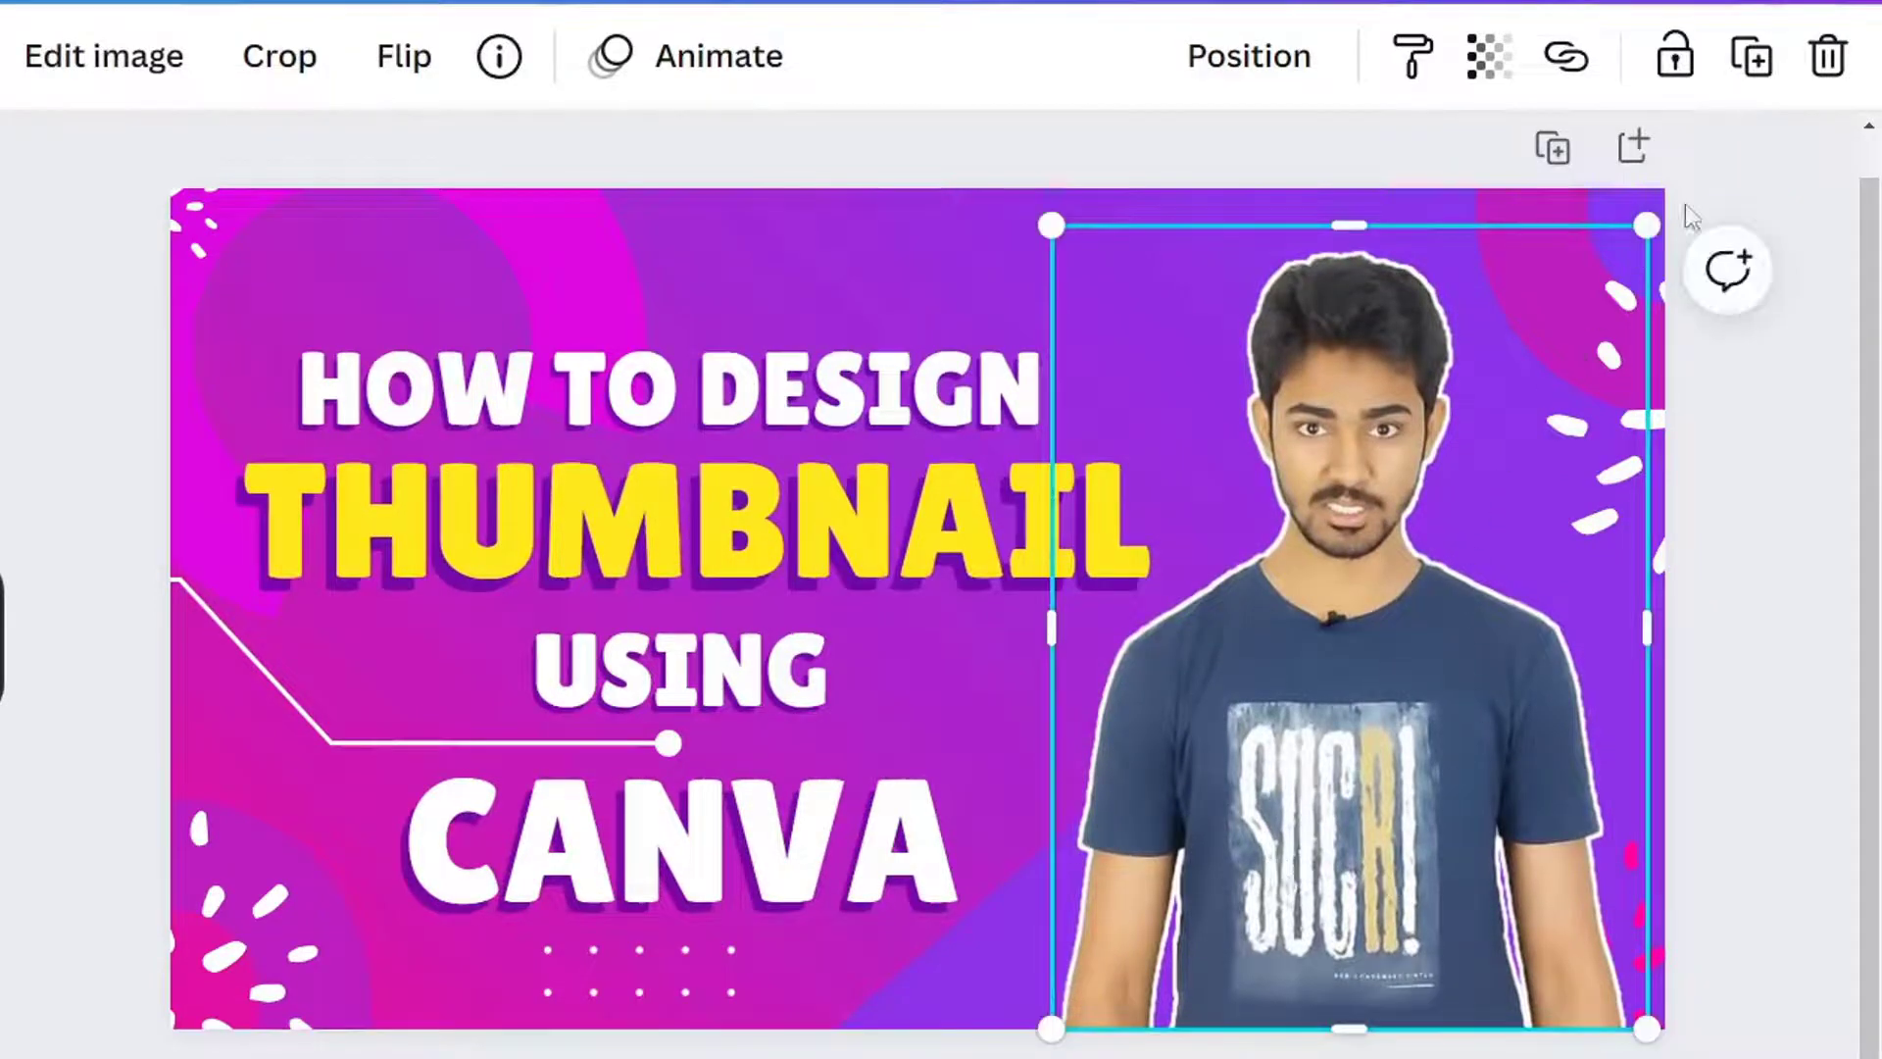
drag(1647, 225, 1682, 184)
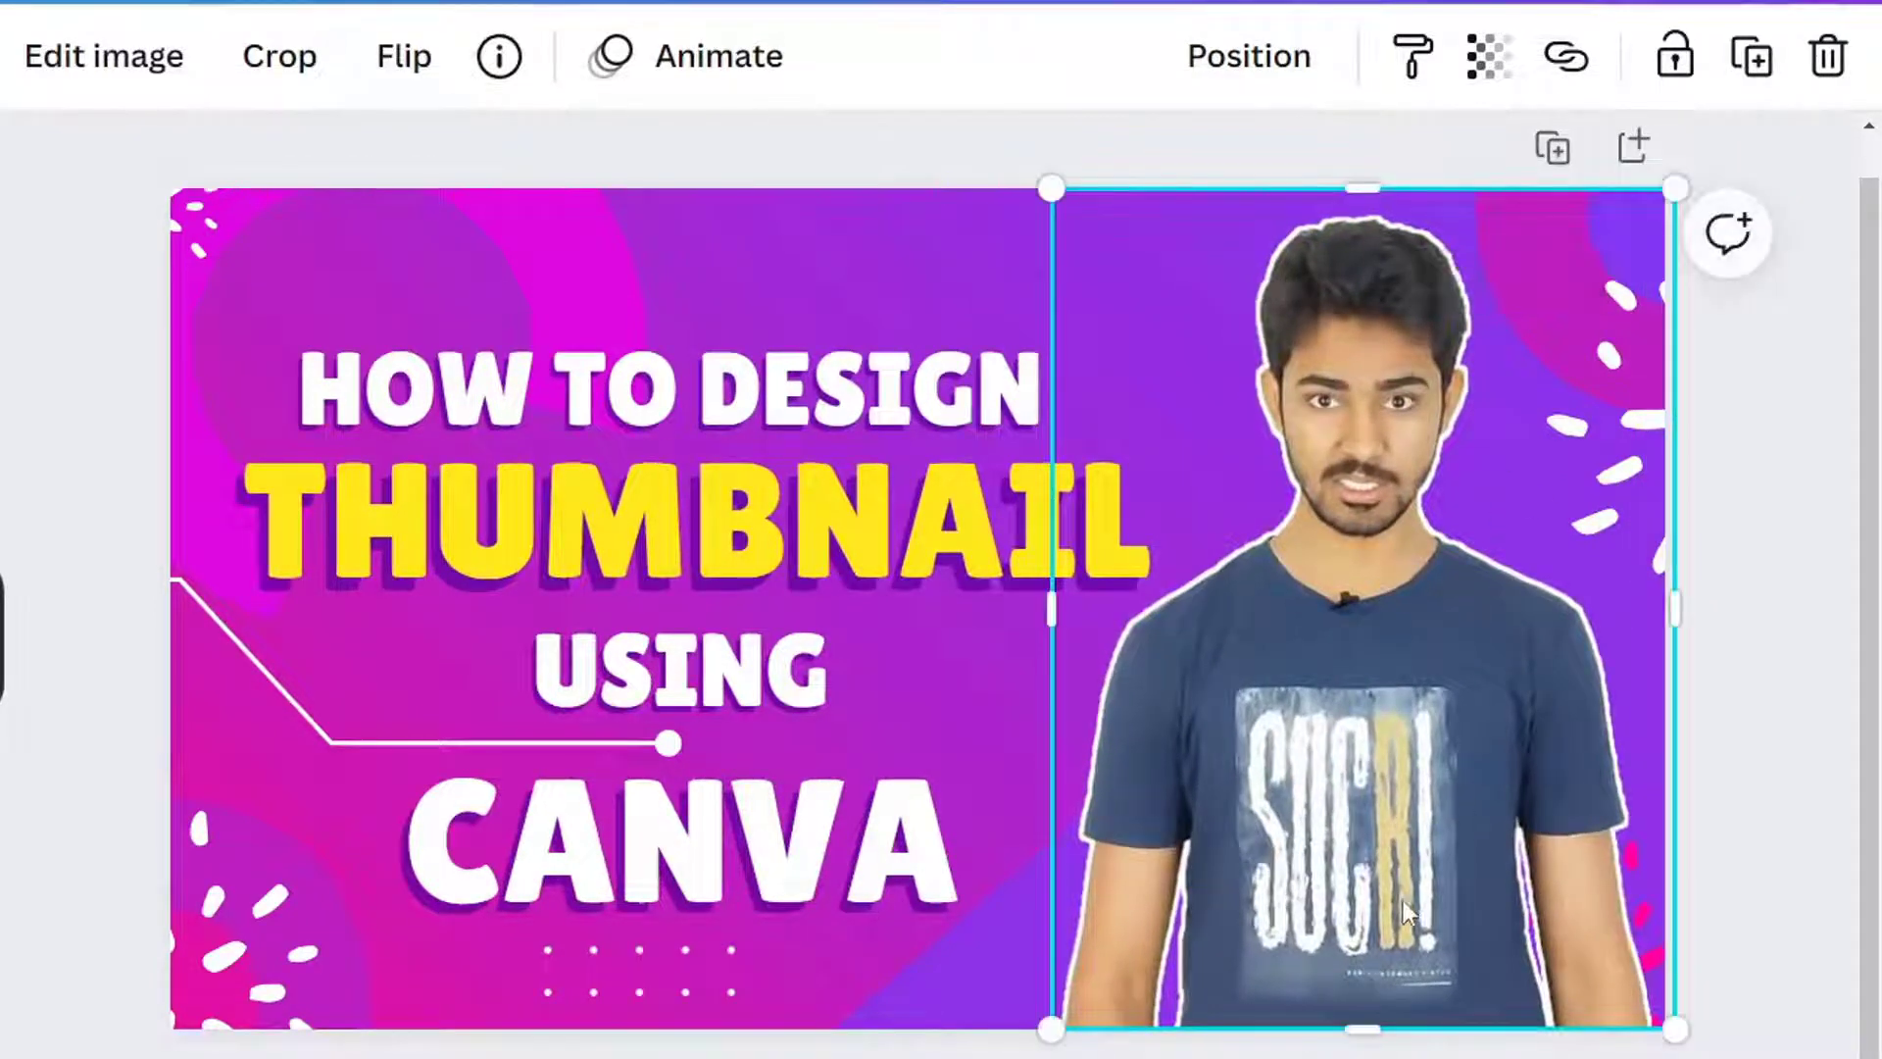
drag(1405, 900, 1450, 897)
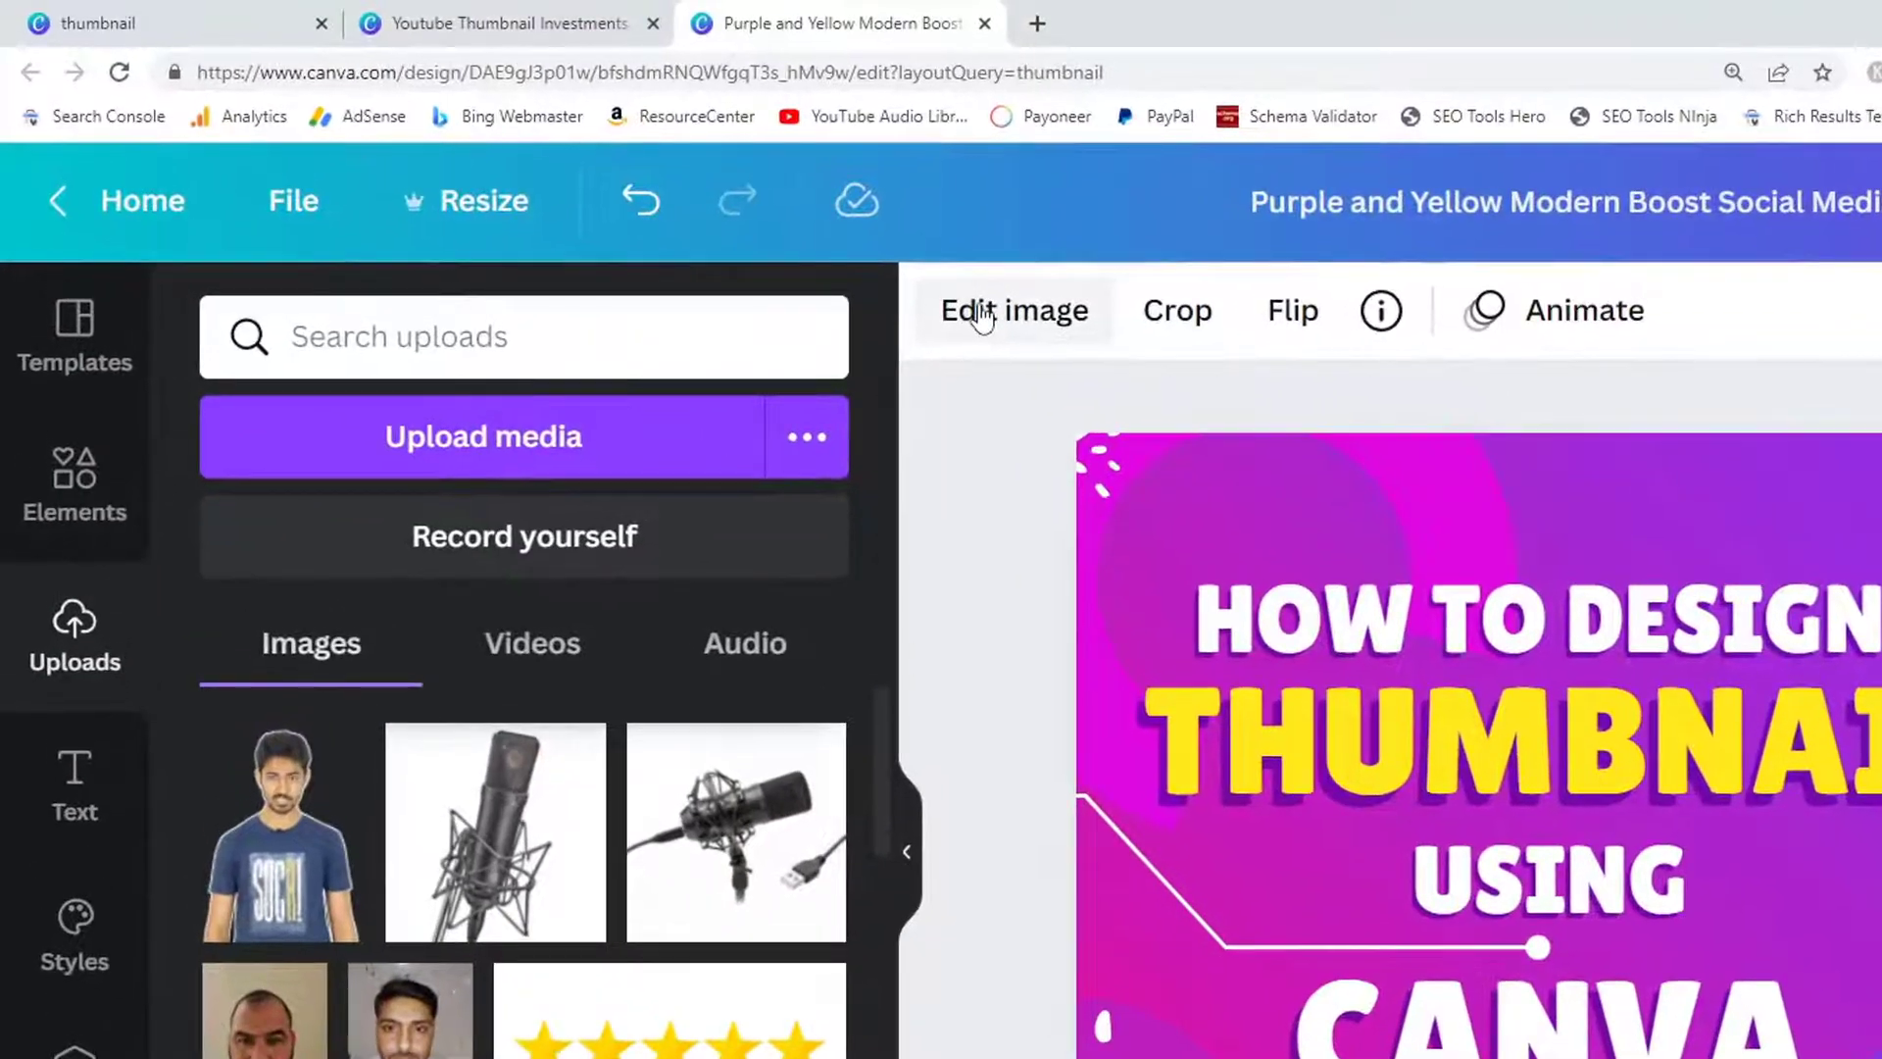
Apply the Afterglow filter to the man's photo, nudge it slightly left and deselect it.
click(981, 316)
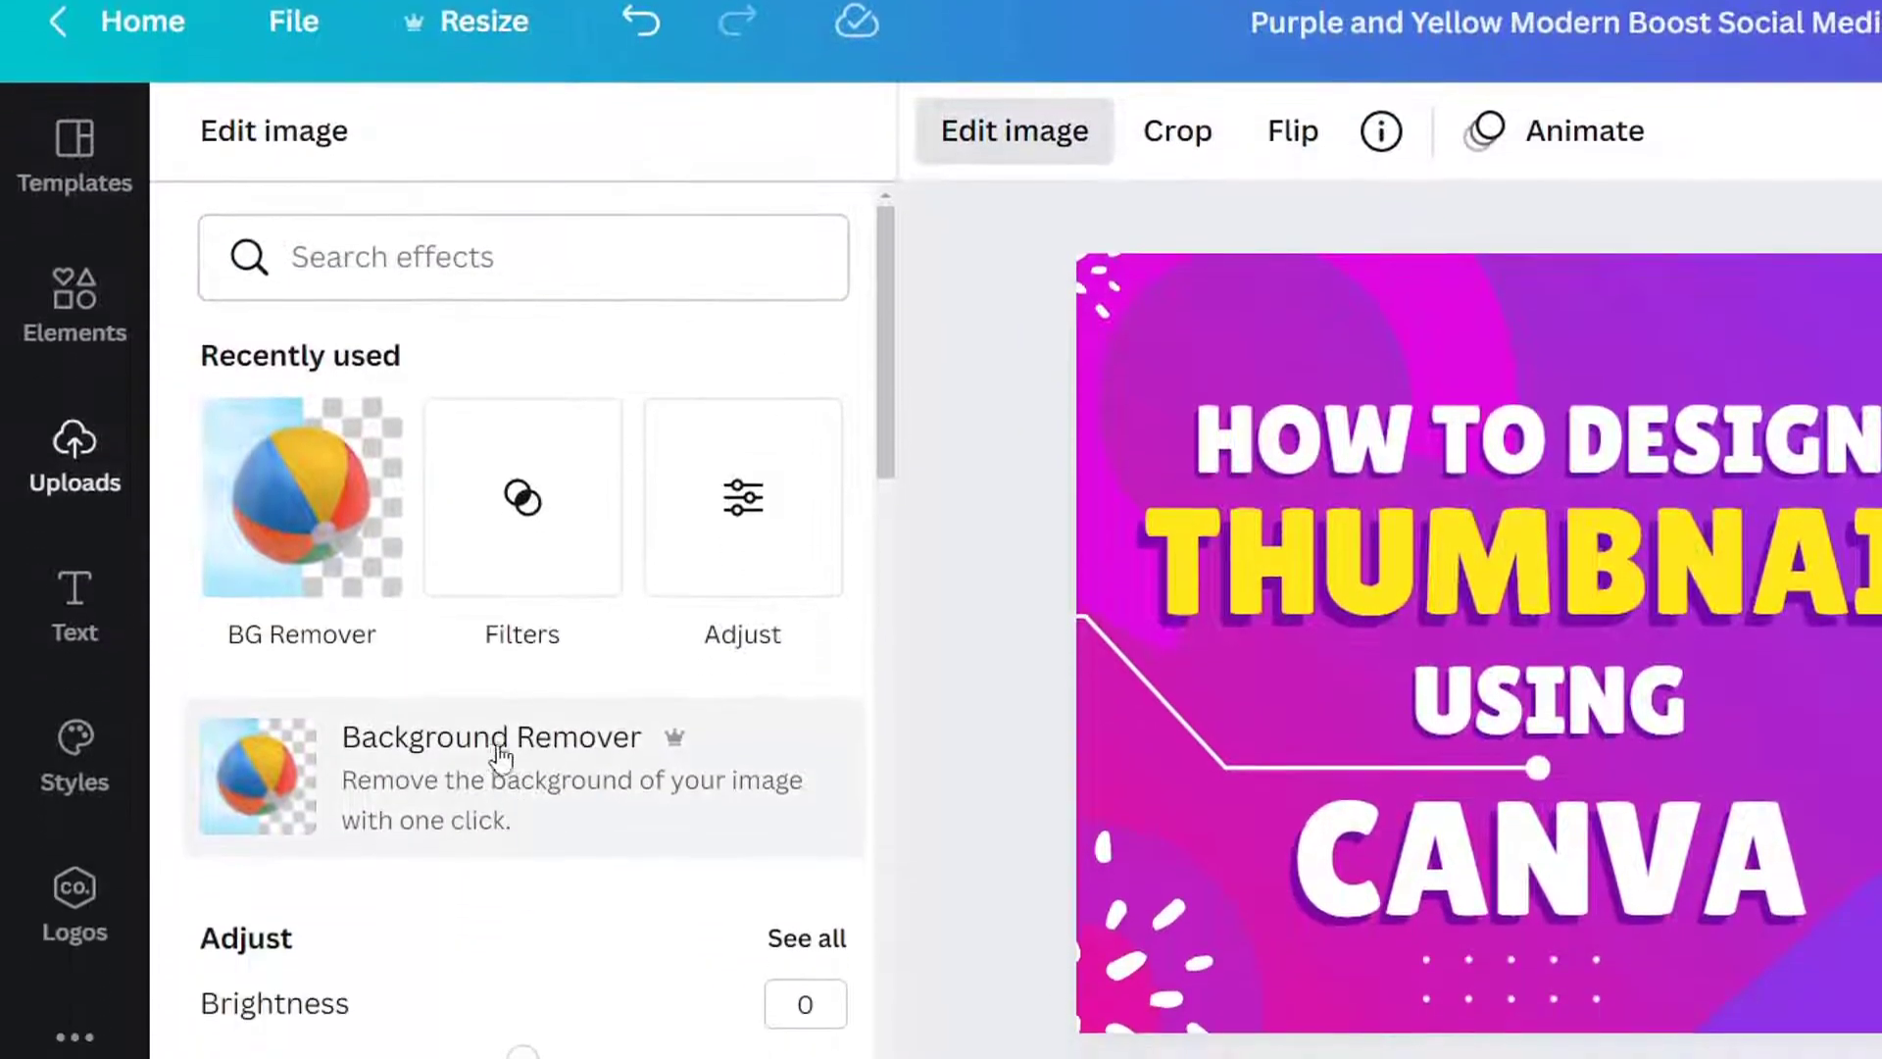
scroll(549, 745, down, 5)
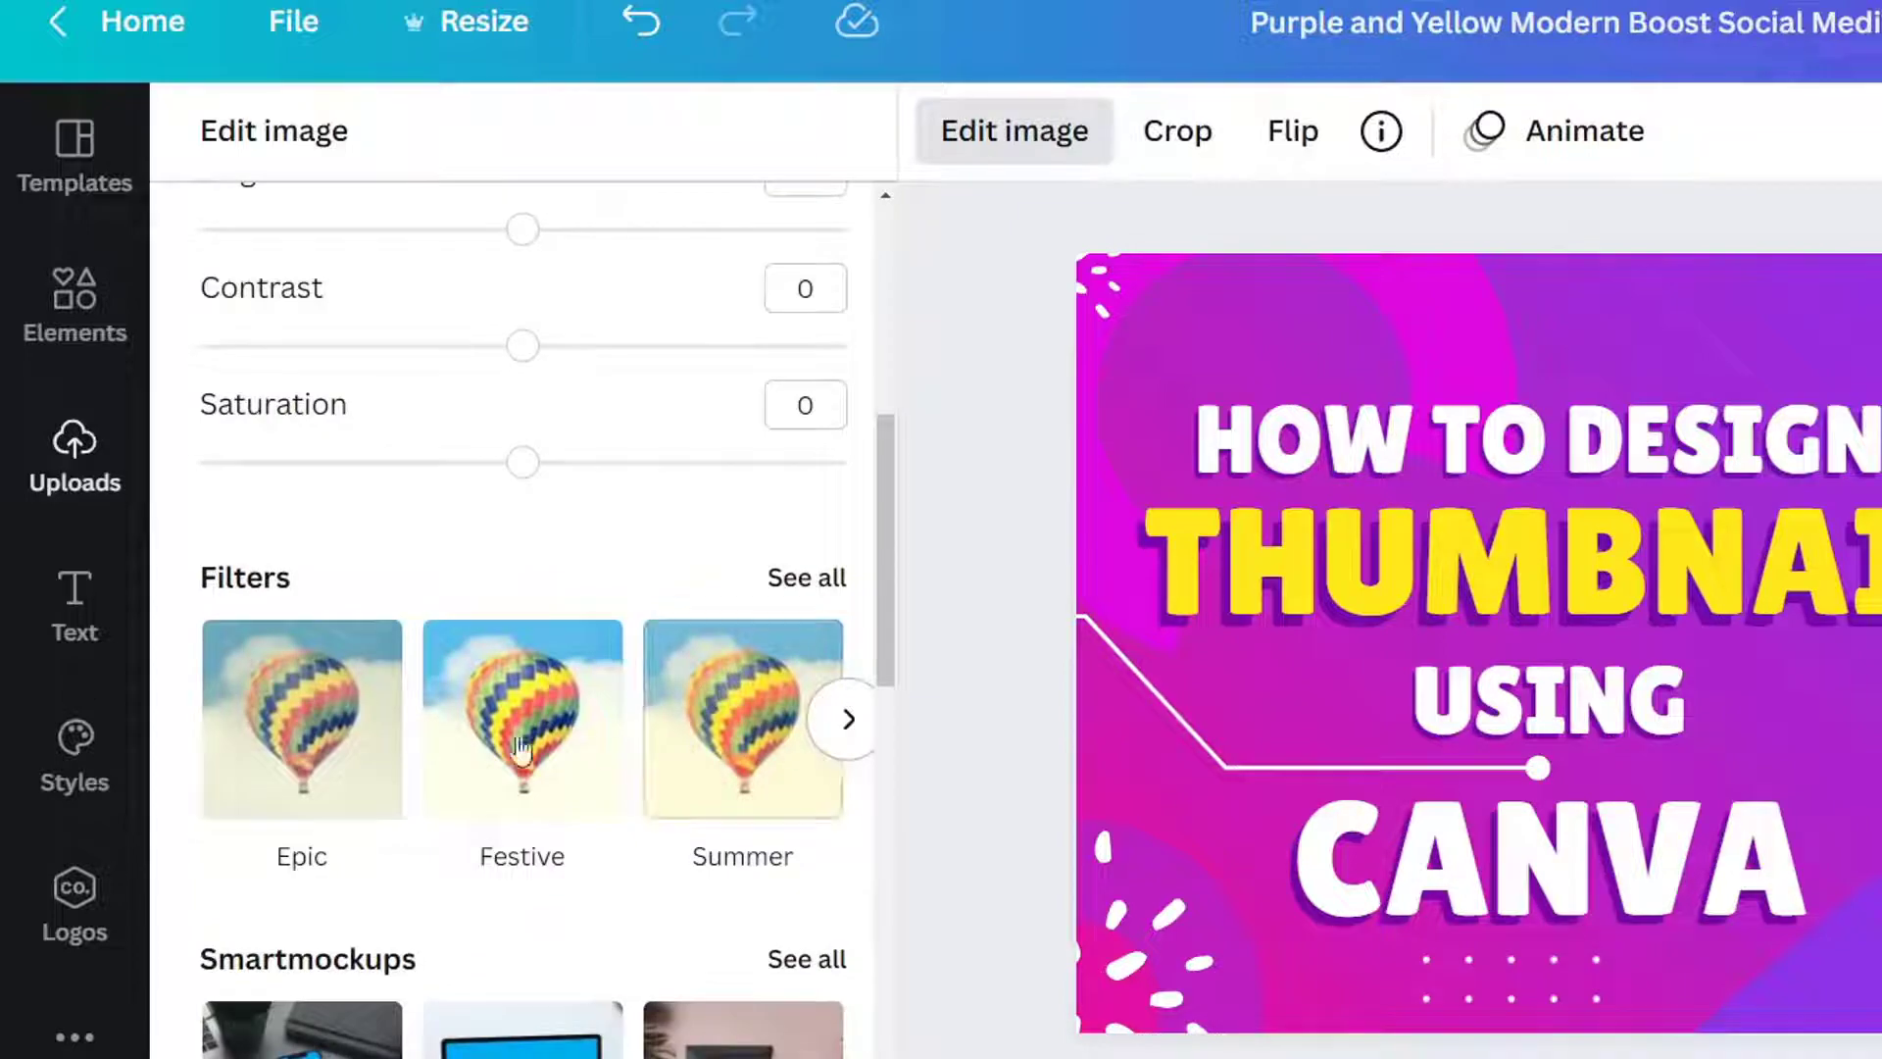
click(835, 737)
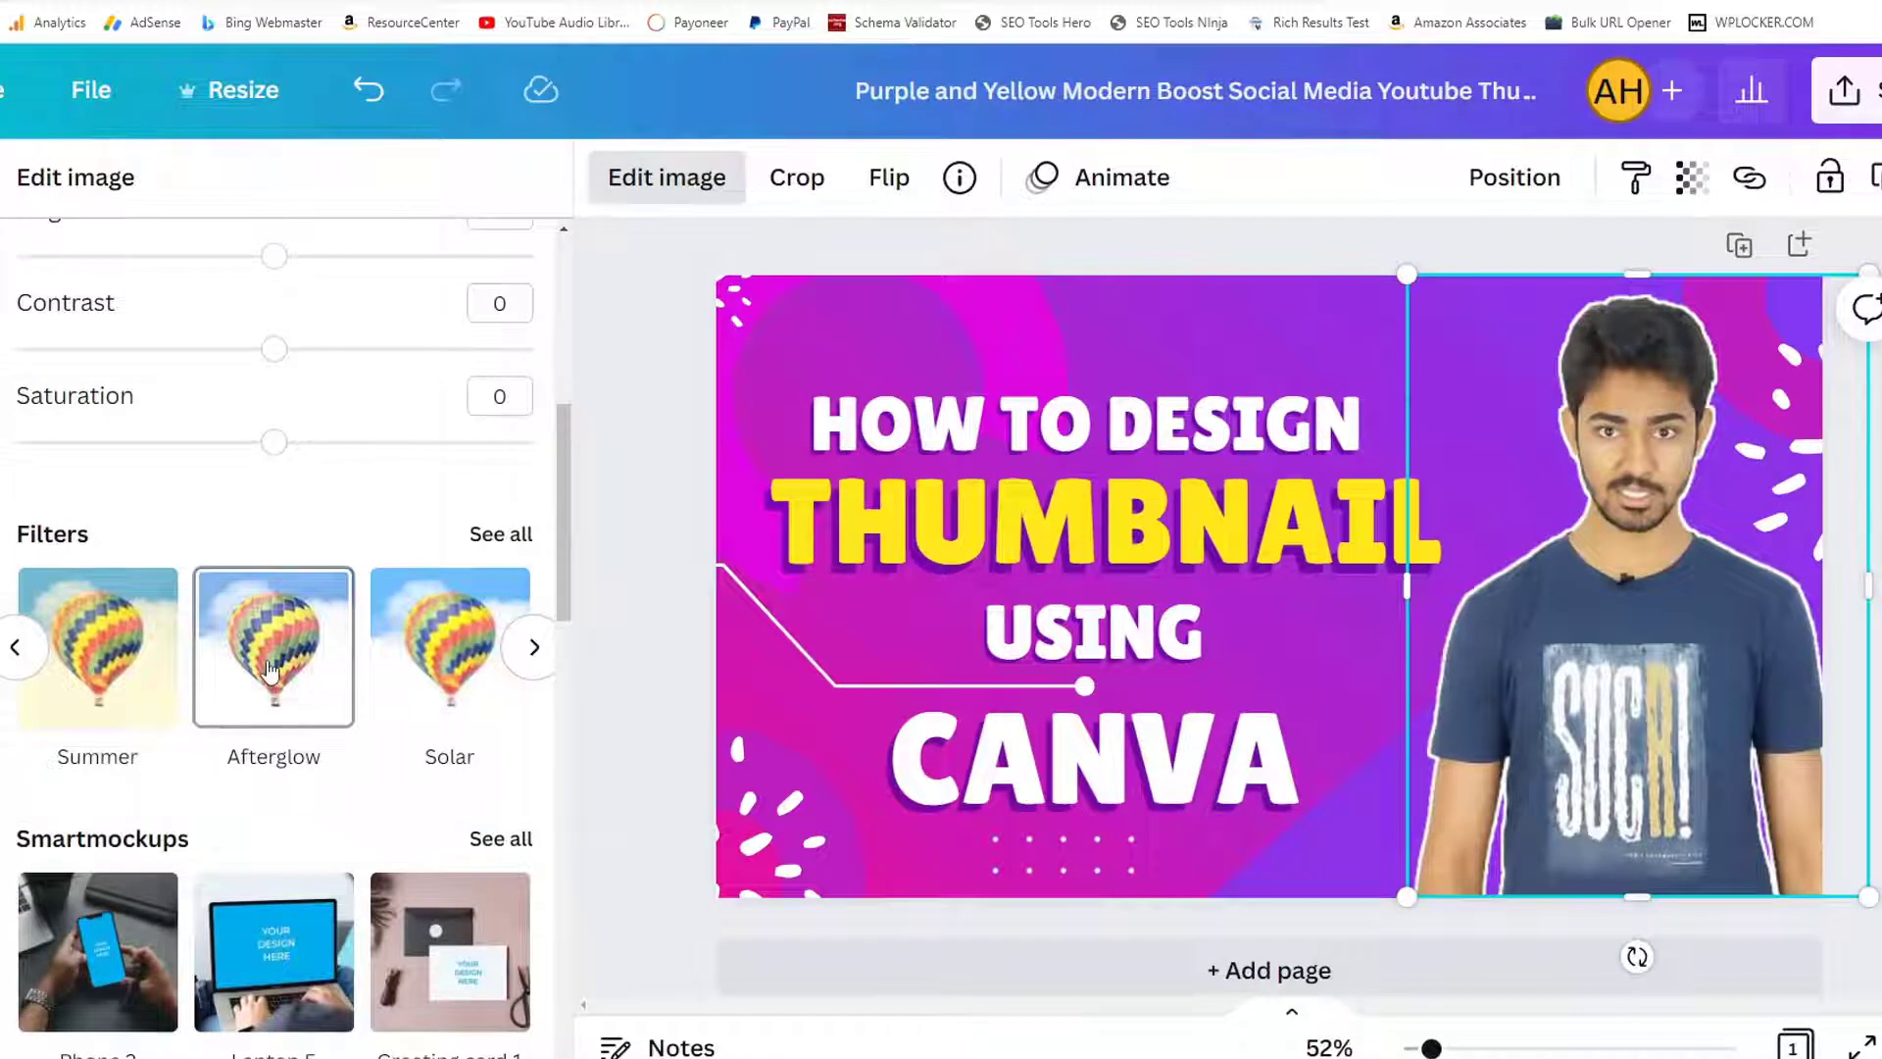
click(270, 672)
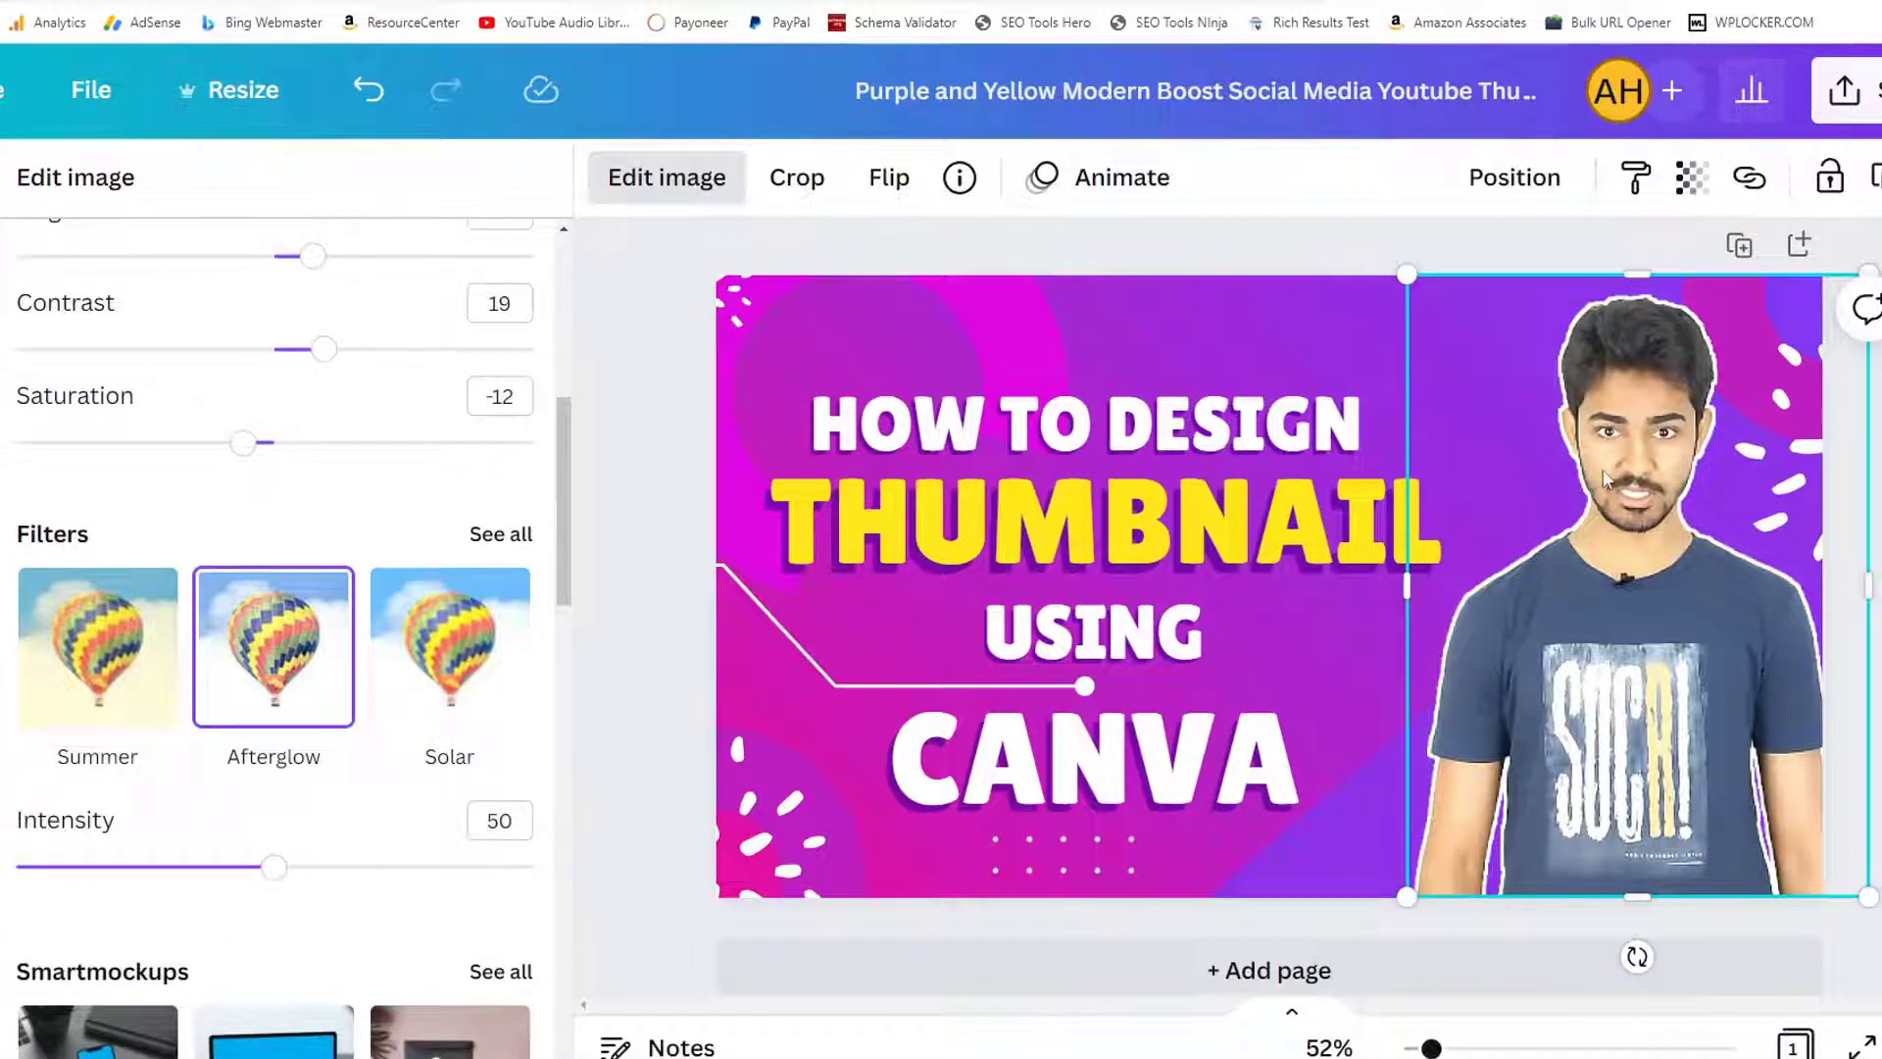
drag(1711, 625, 1708, 625)
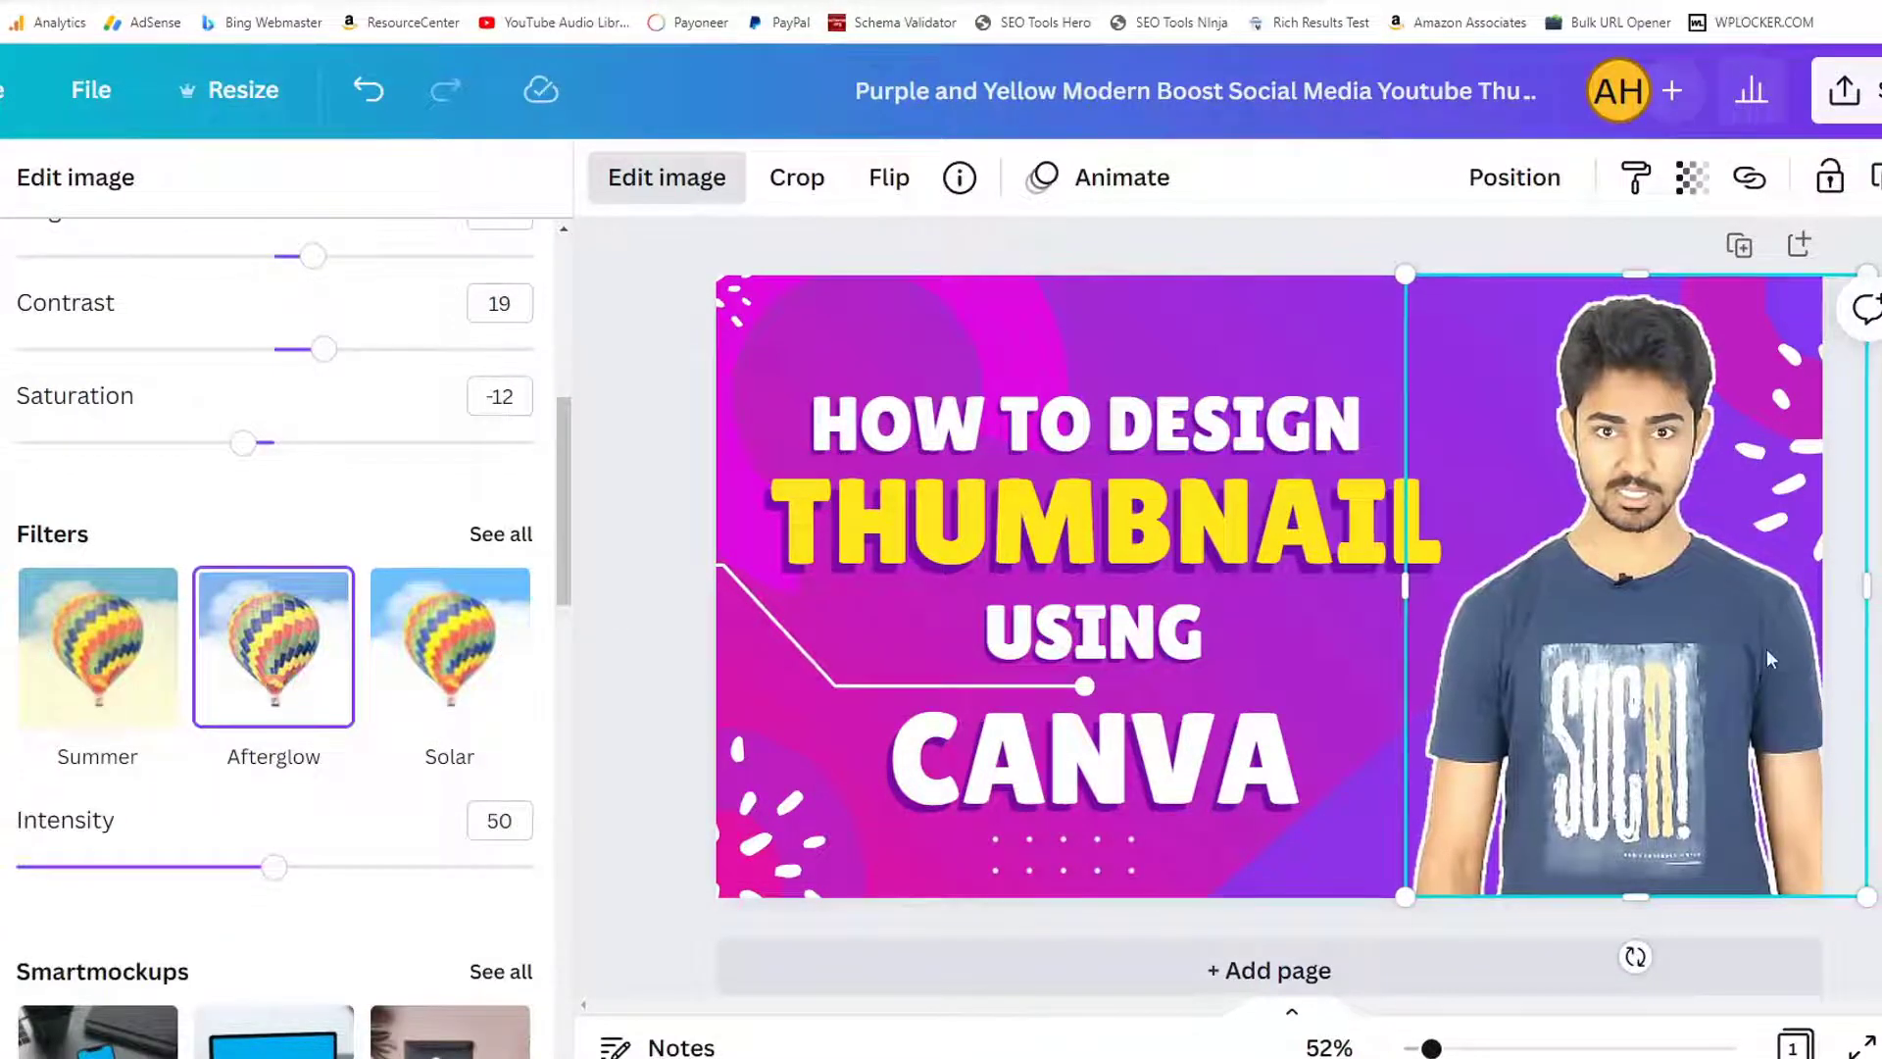
click(666, 177)
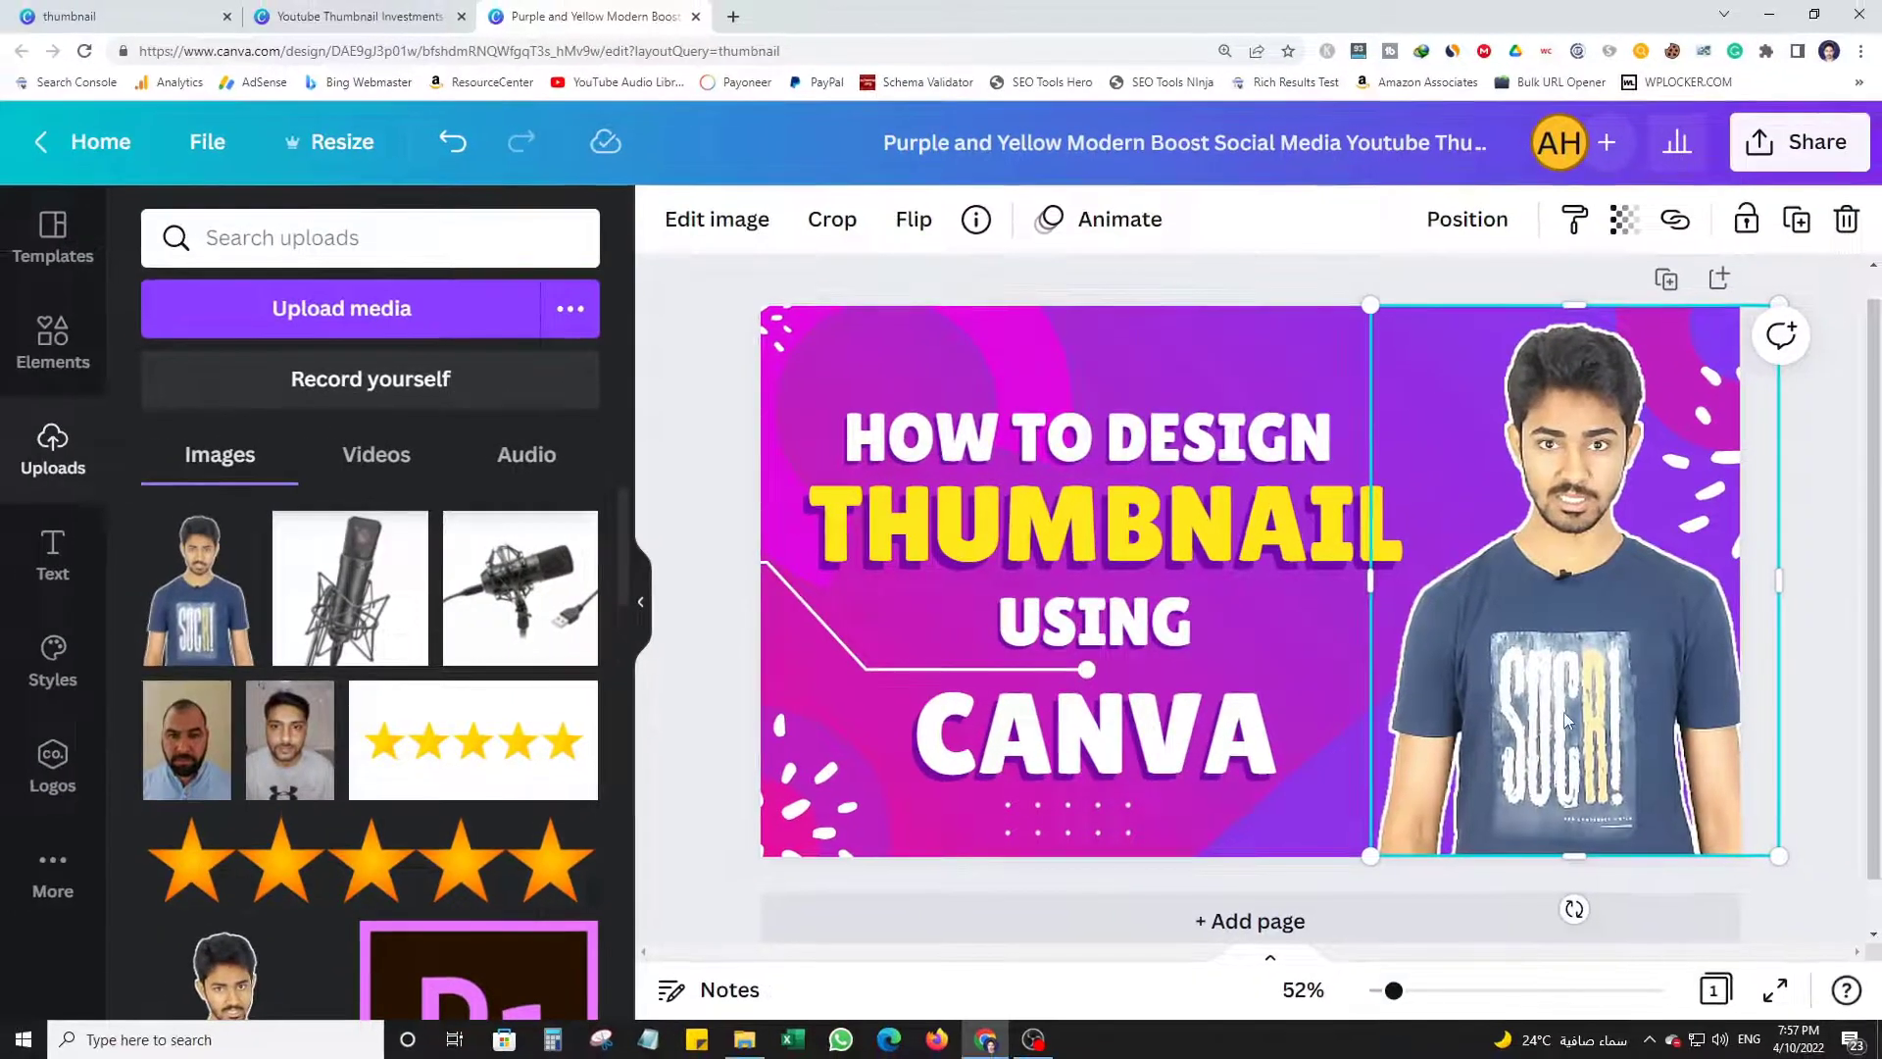
click(1820, 508)
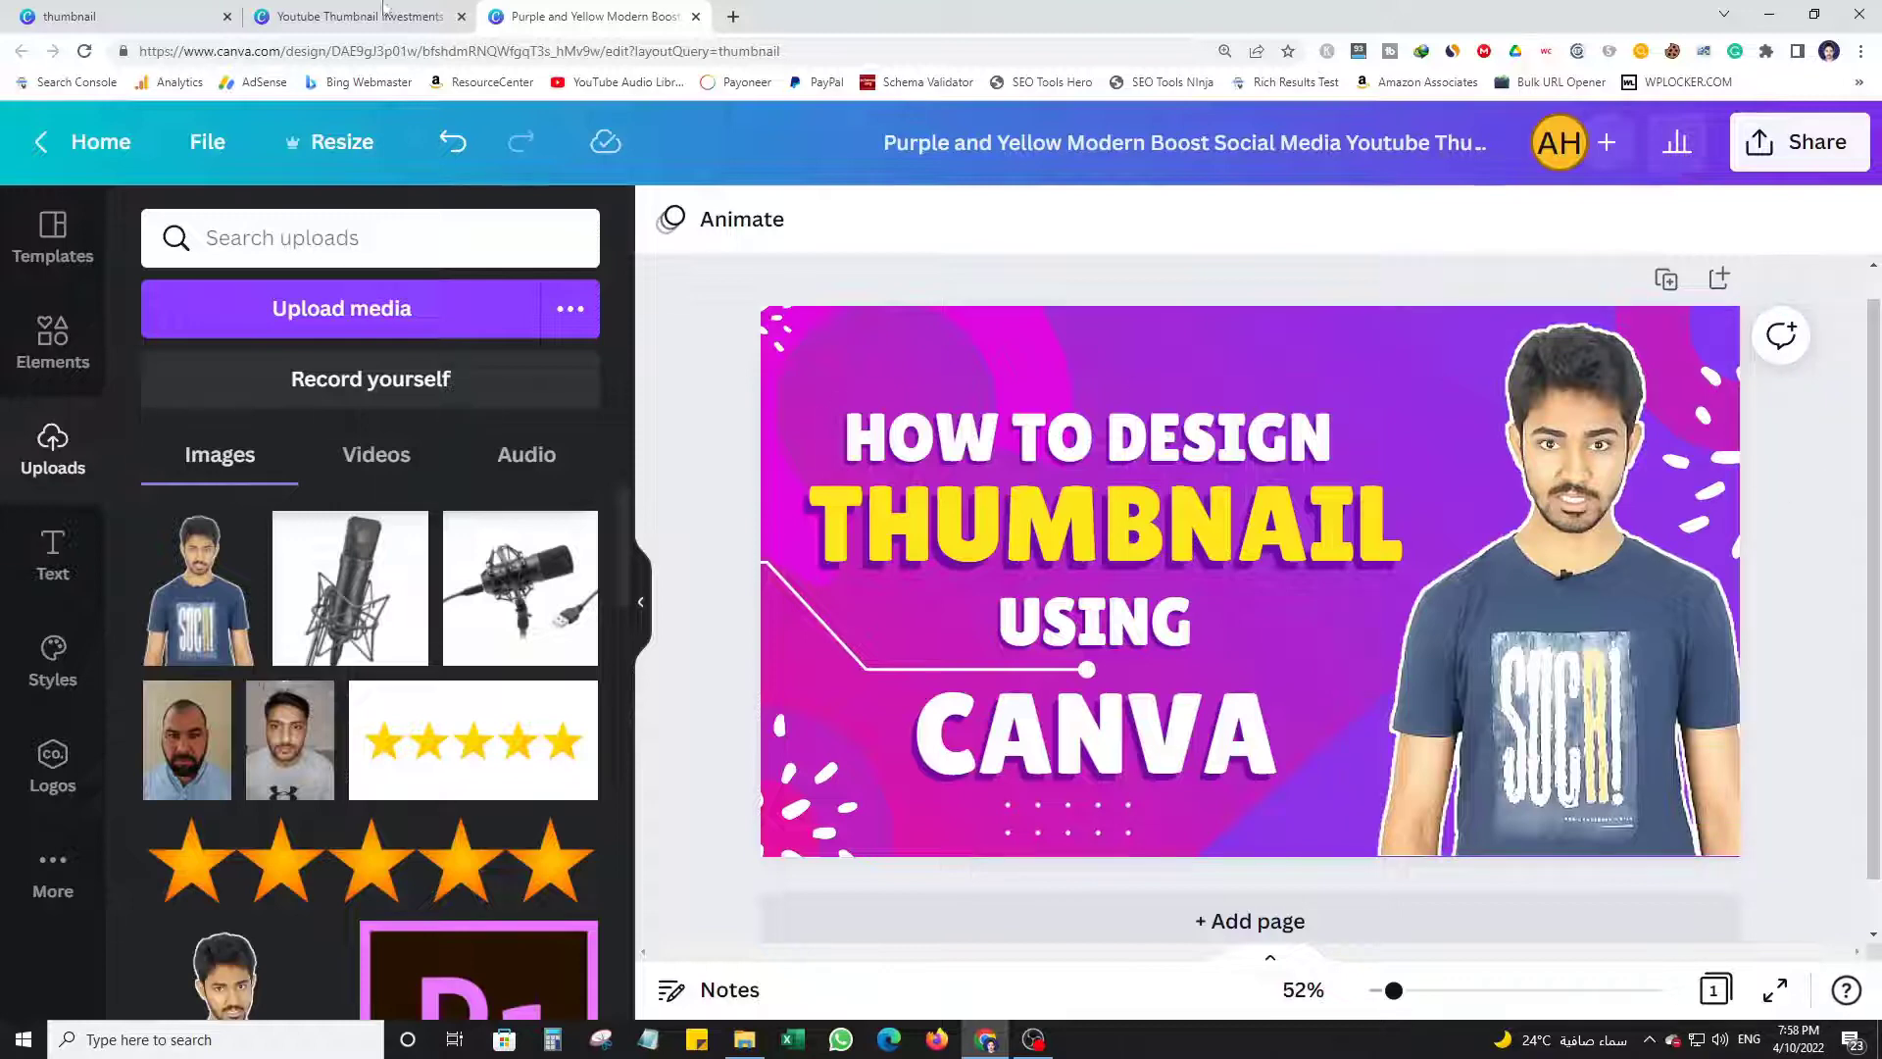
Copy the yellow burst lines and the pair of triangles from the Investments thumbnail design and paste them into the purple thumbnail.
click(312, 12)
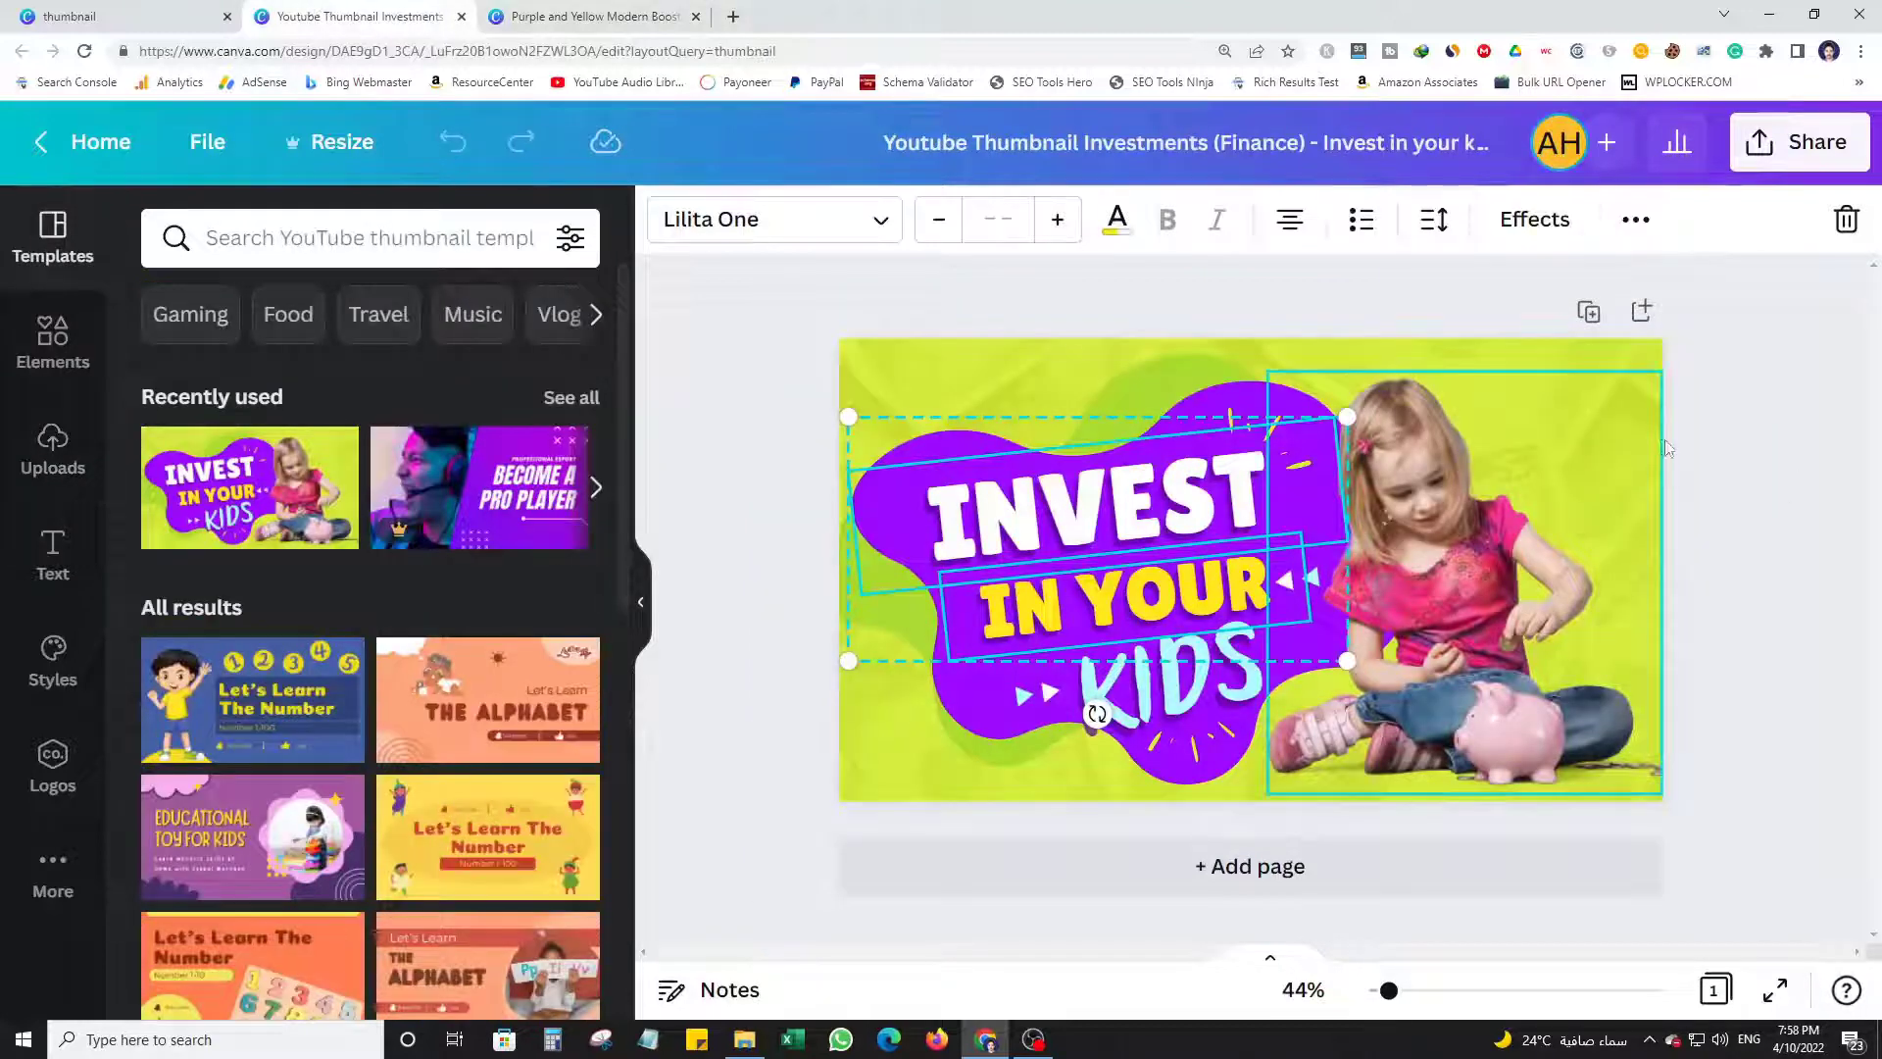
click(1720, 456)
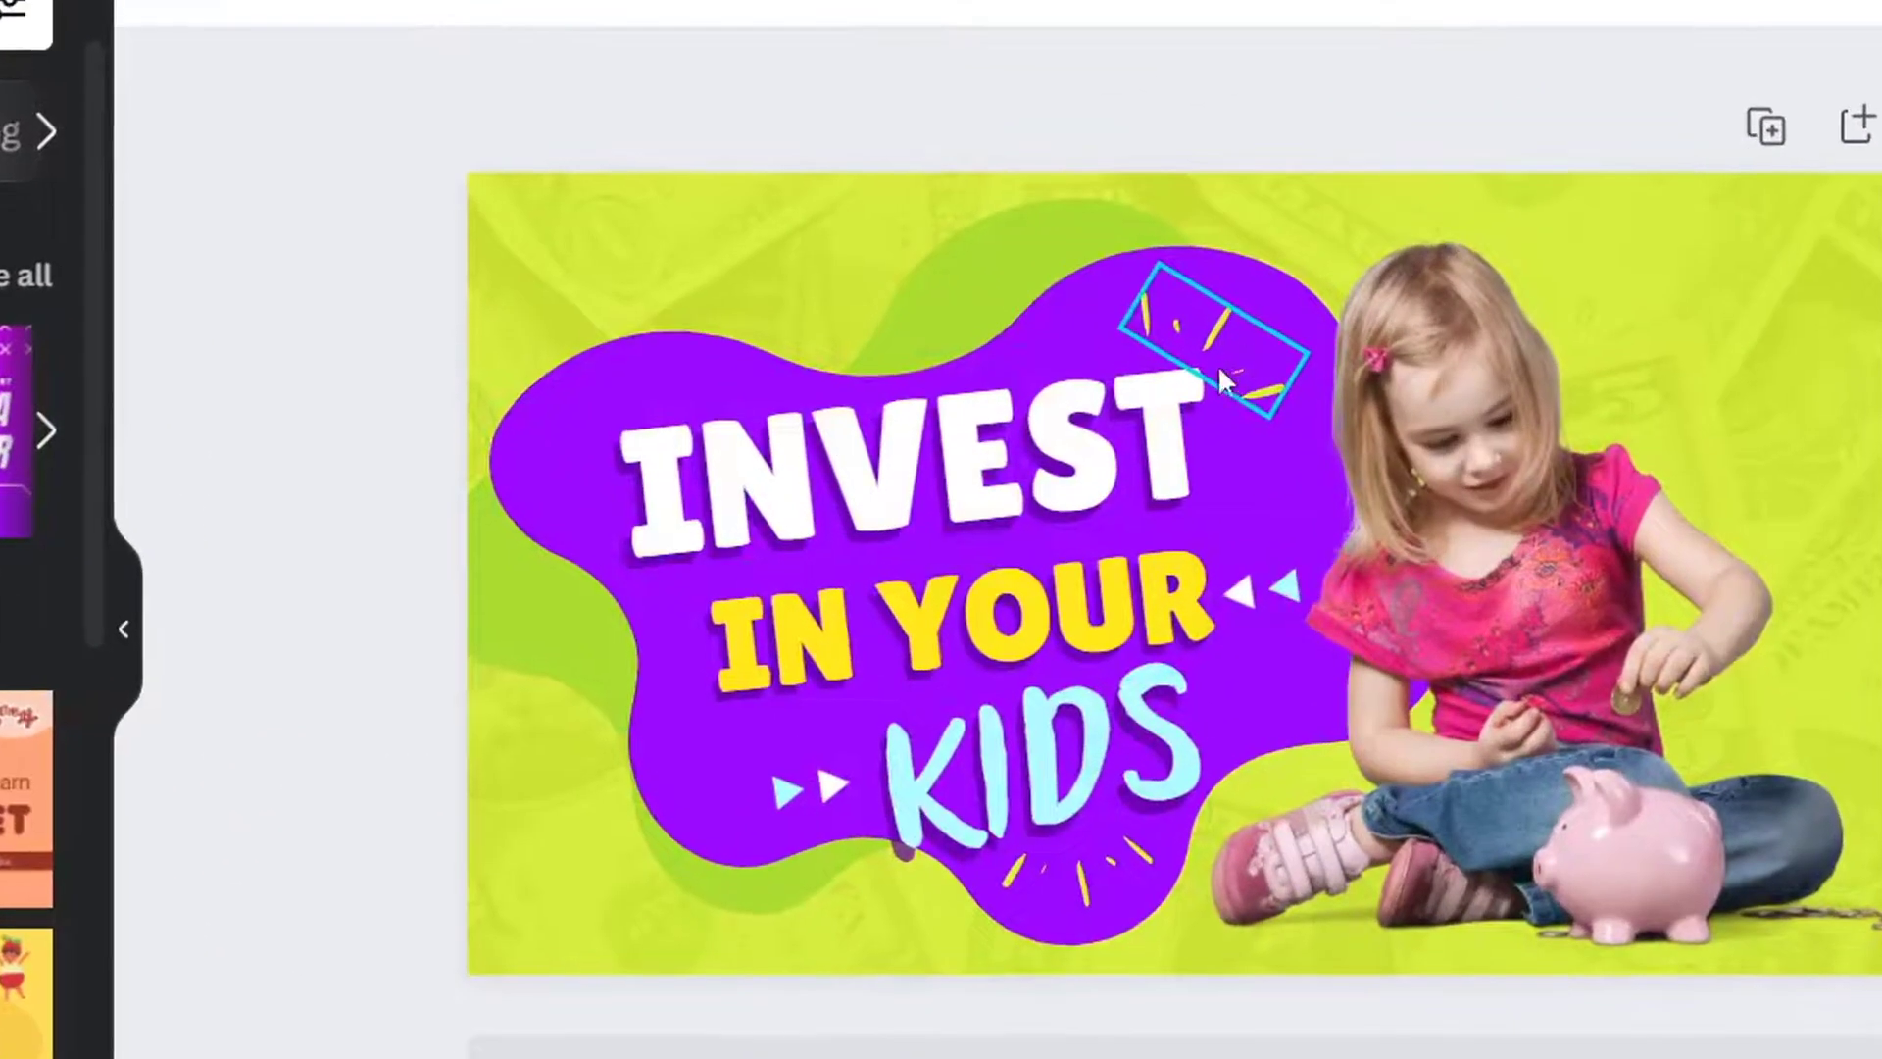
click(1223, 353)
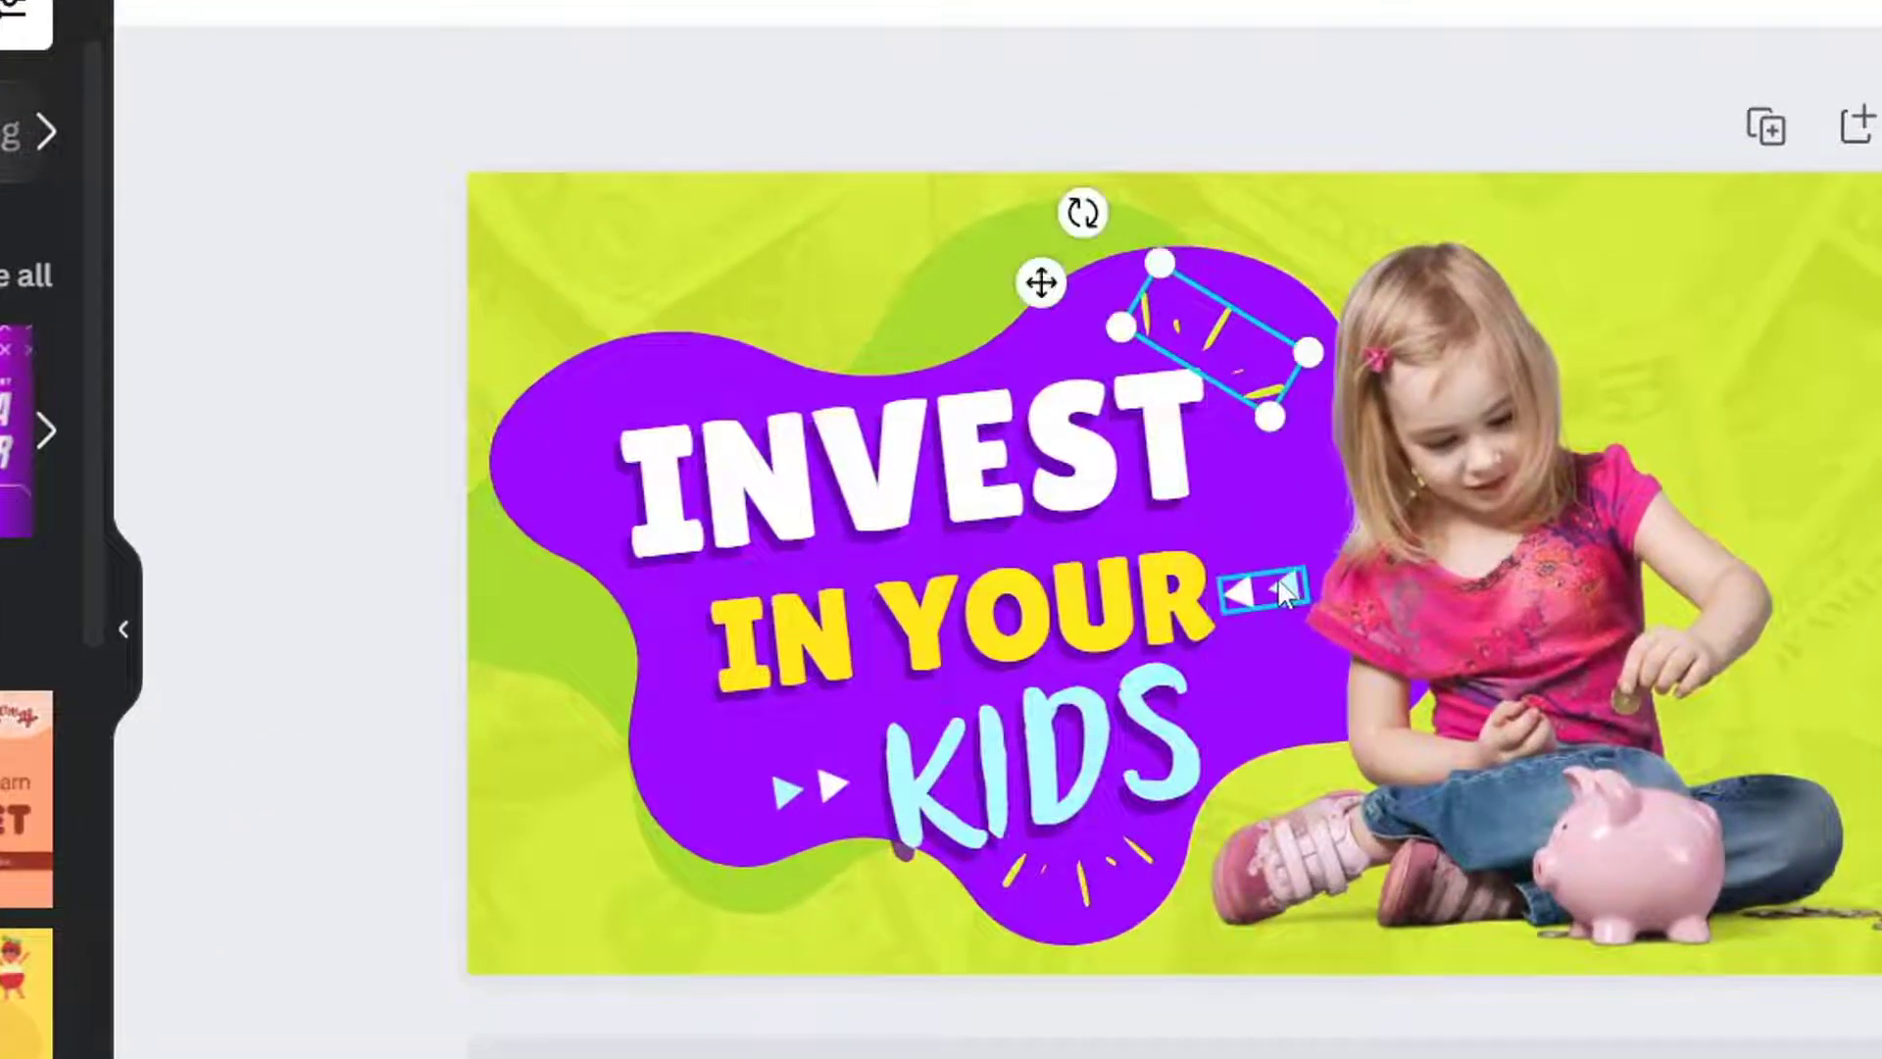
shift+click(1287, 593)
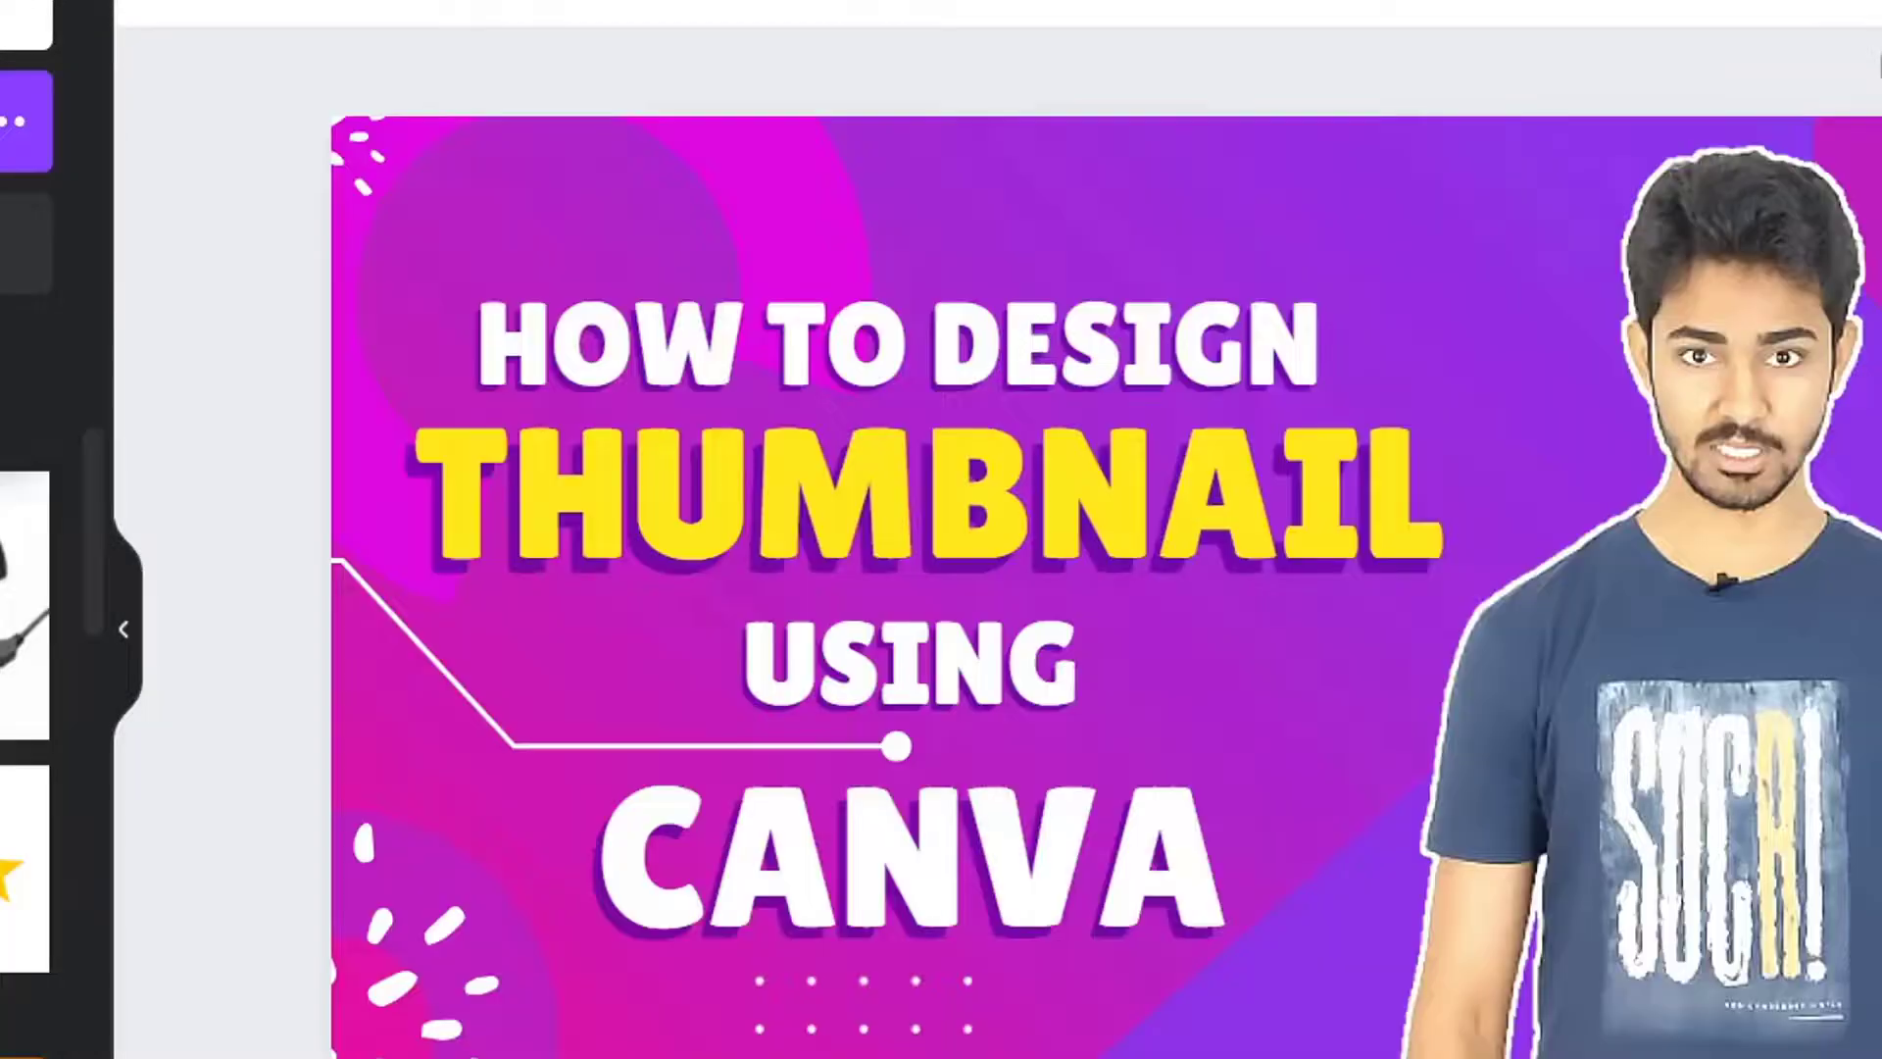
key(ctrl+v)
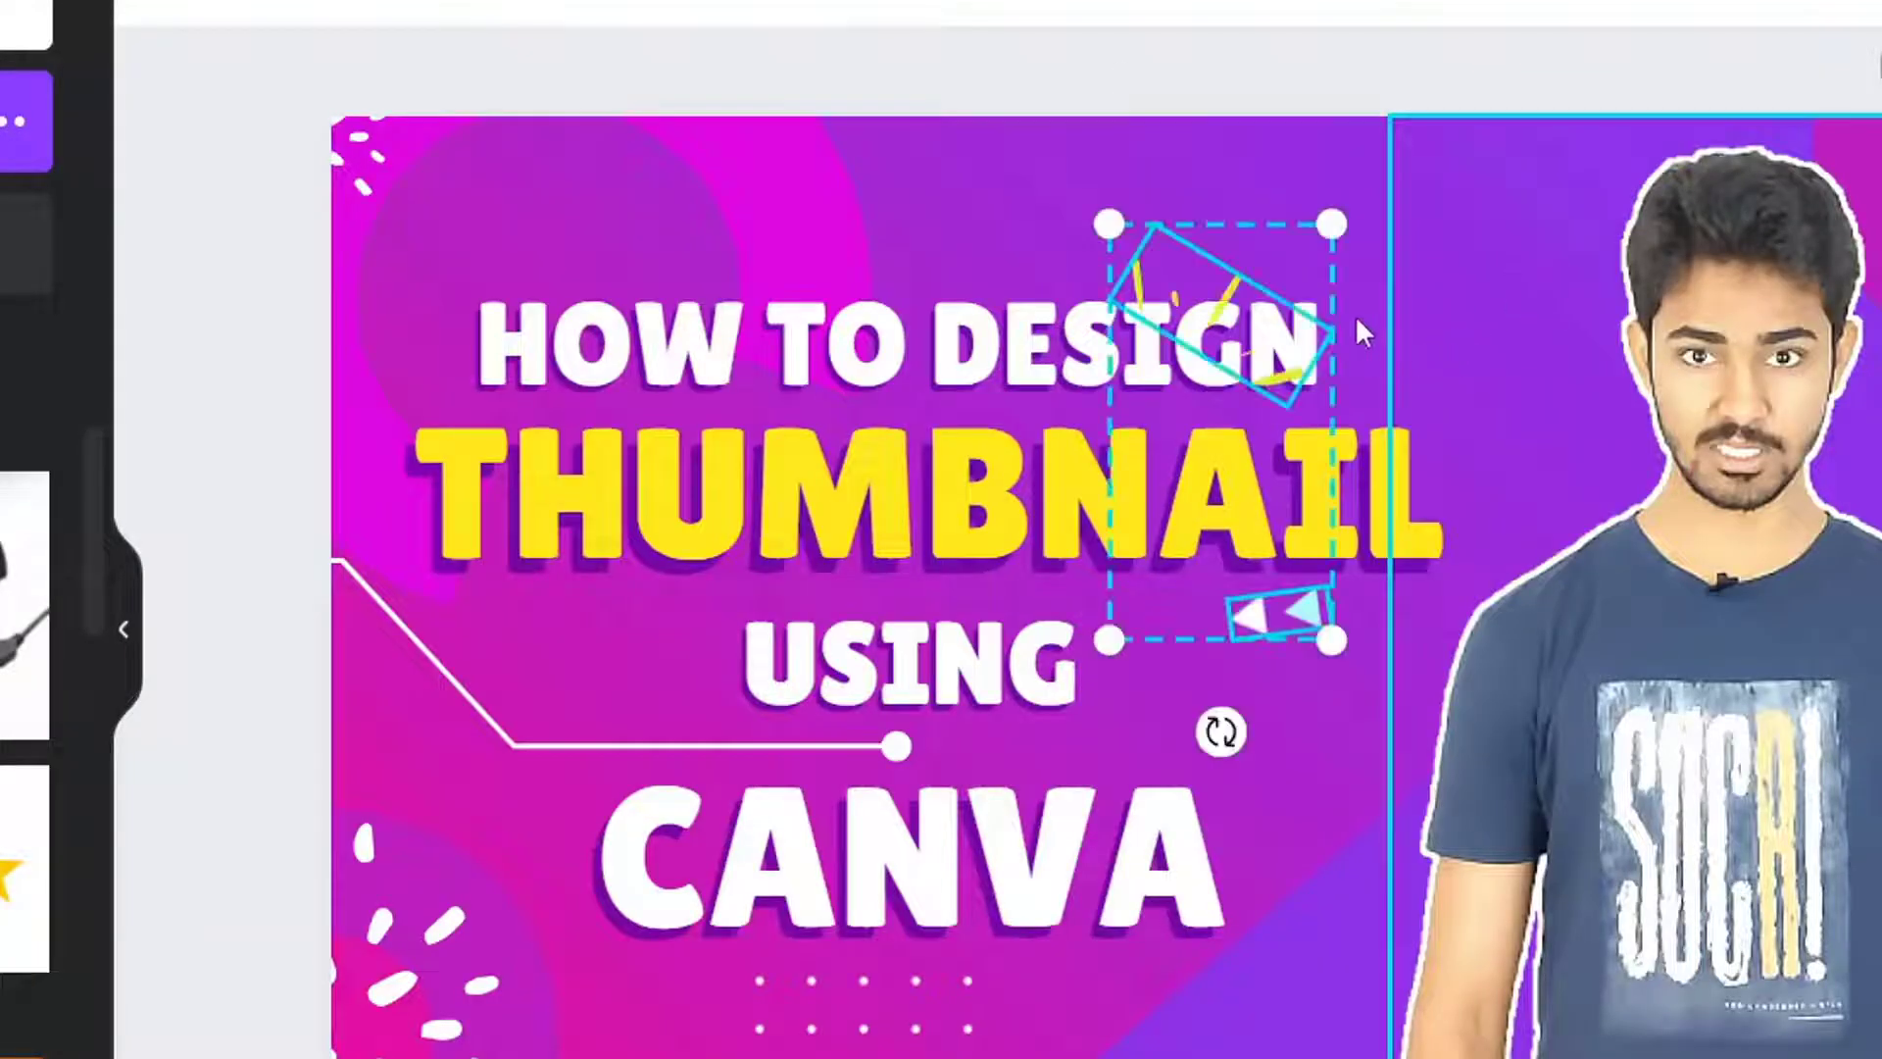
Place the yellow burst lines between the word DESIGN and the man's head, and the pair of triangles just after CANVA.
click(1167, 149)
drag(1266, 302, 1465, 387)
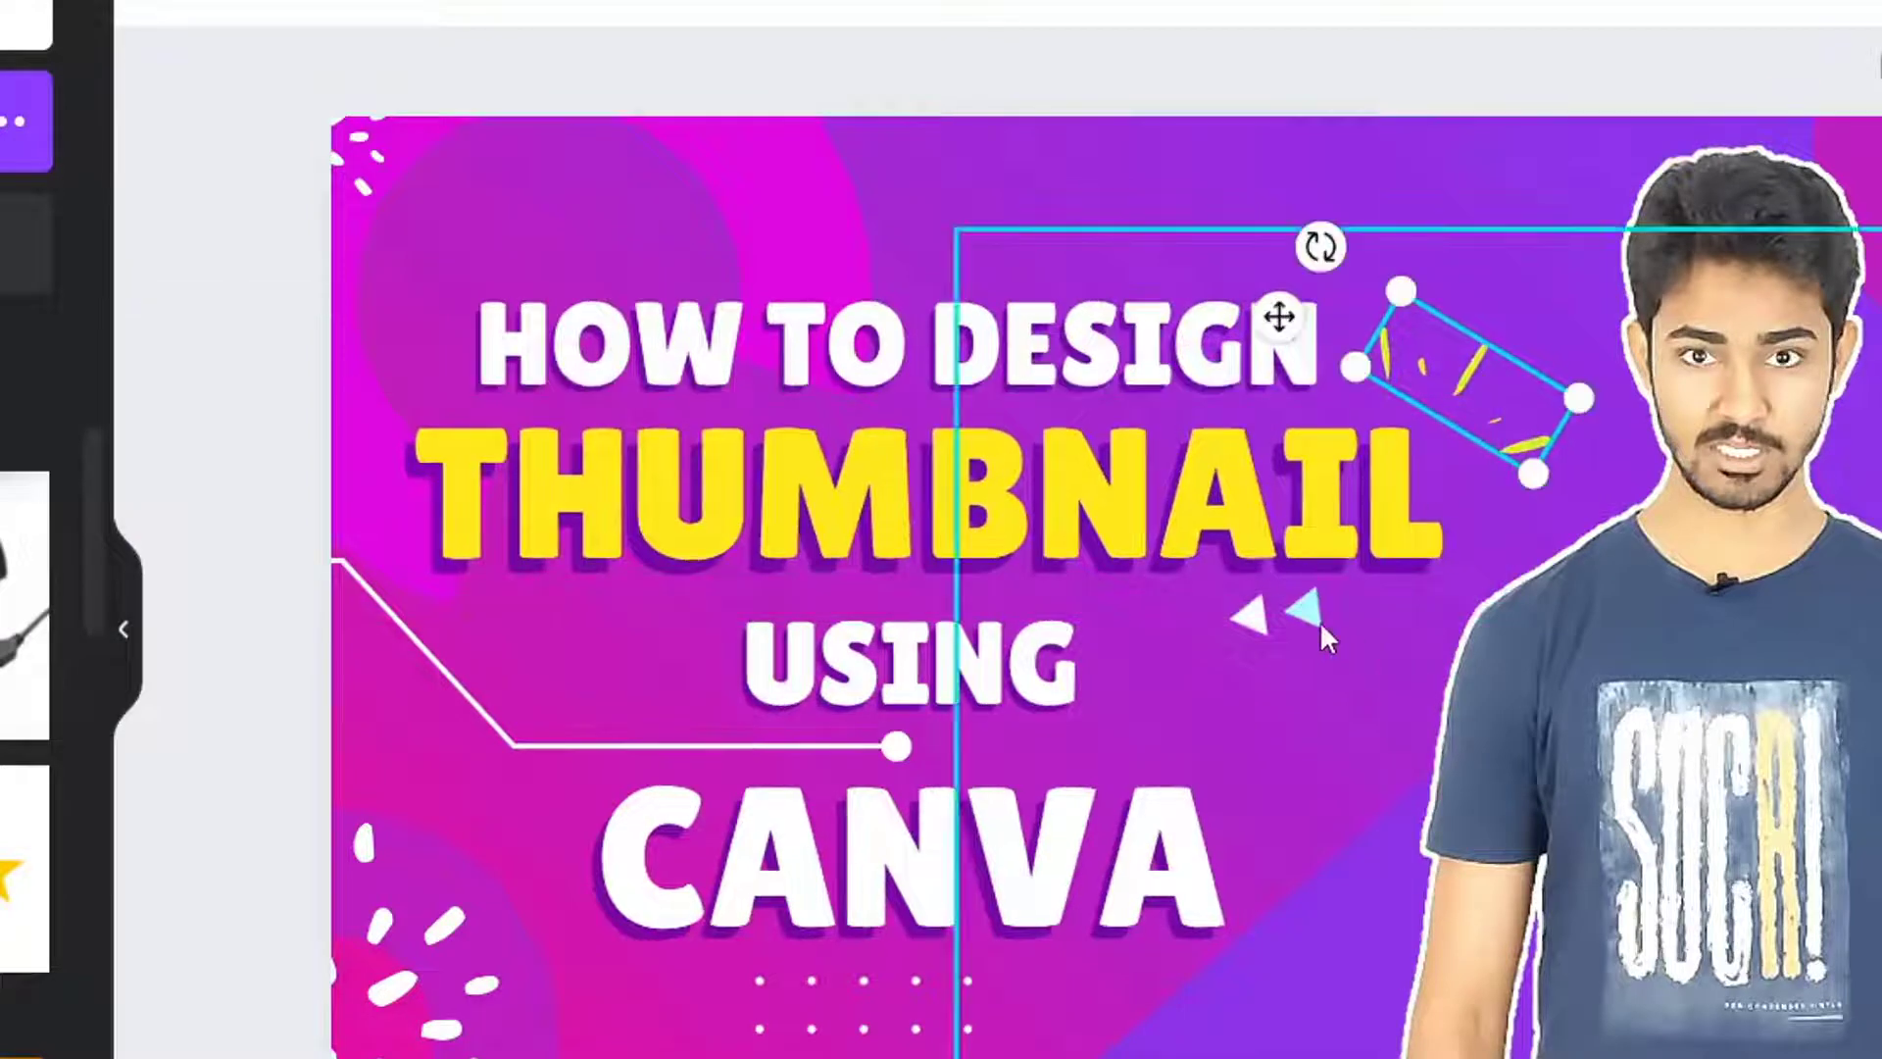
drag(1319, 621, 1352, 838)
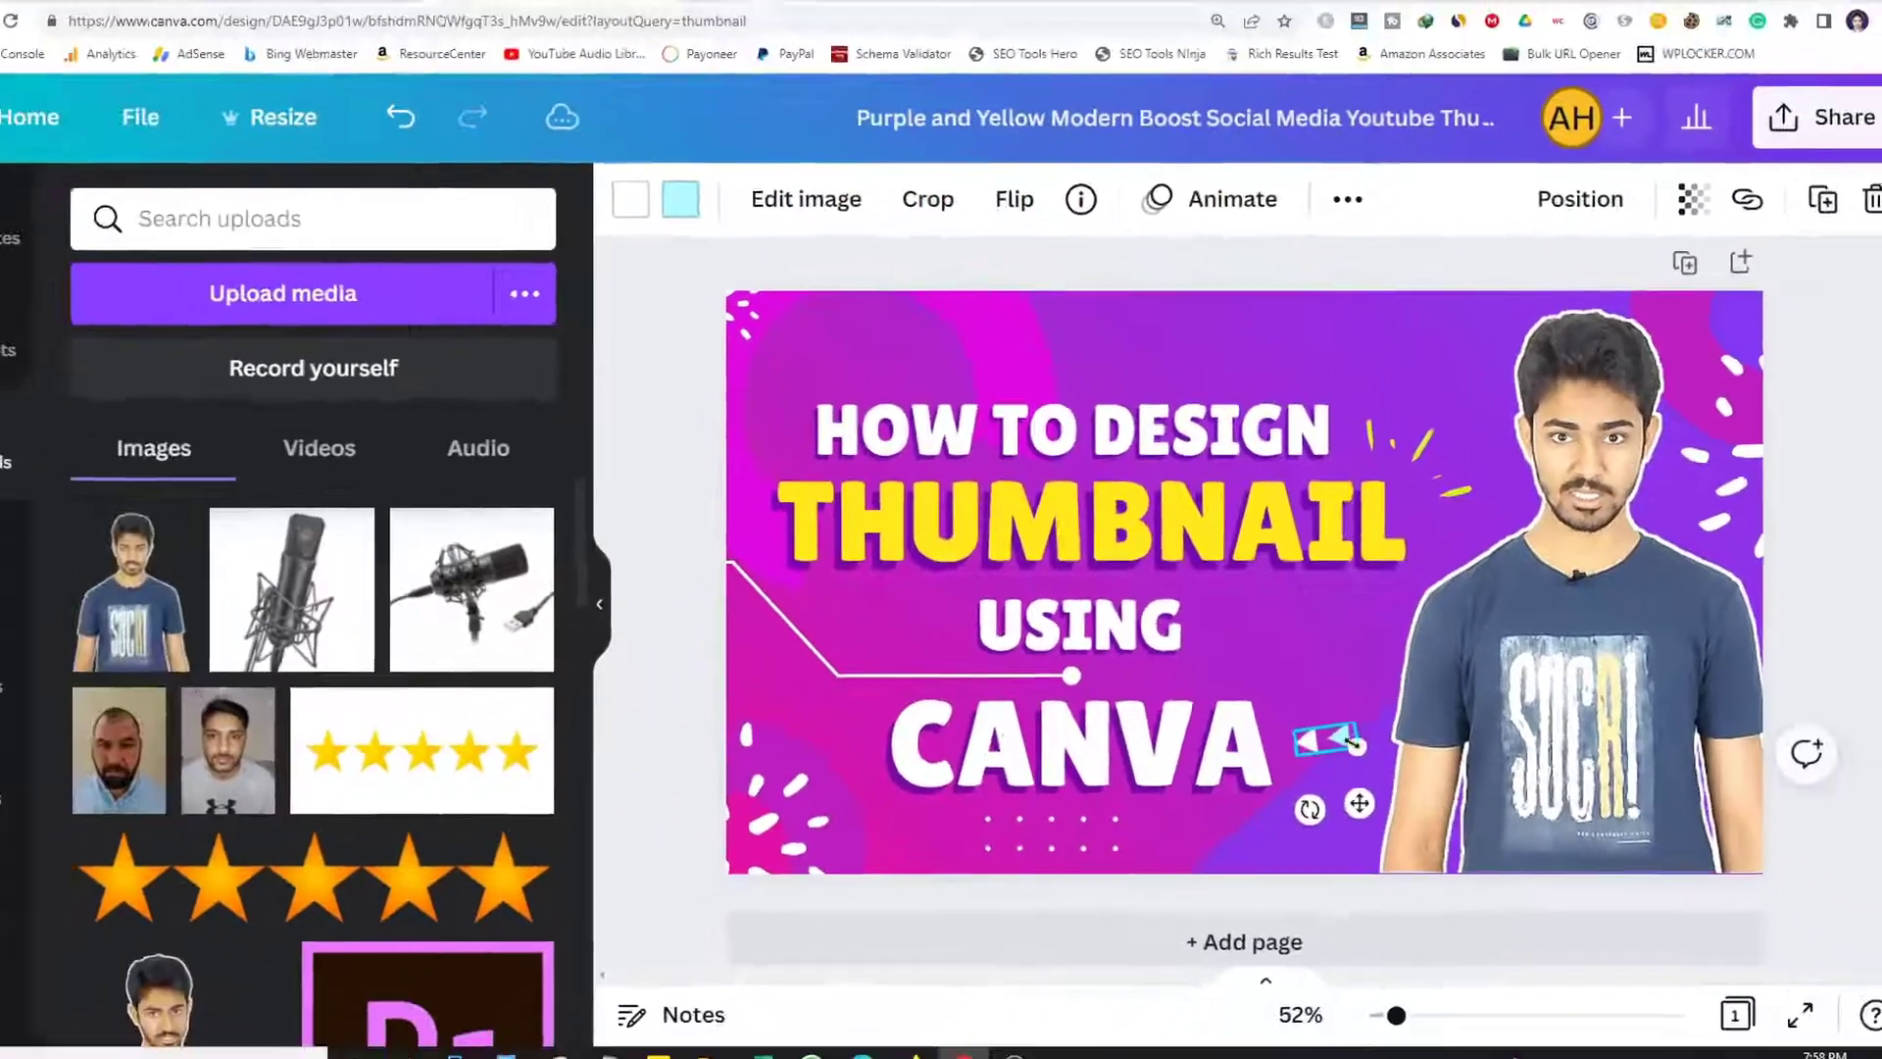
click(1804, 610)
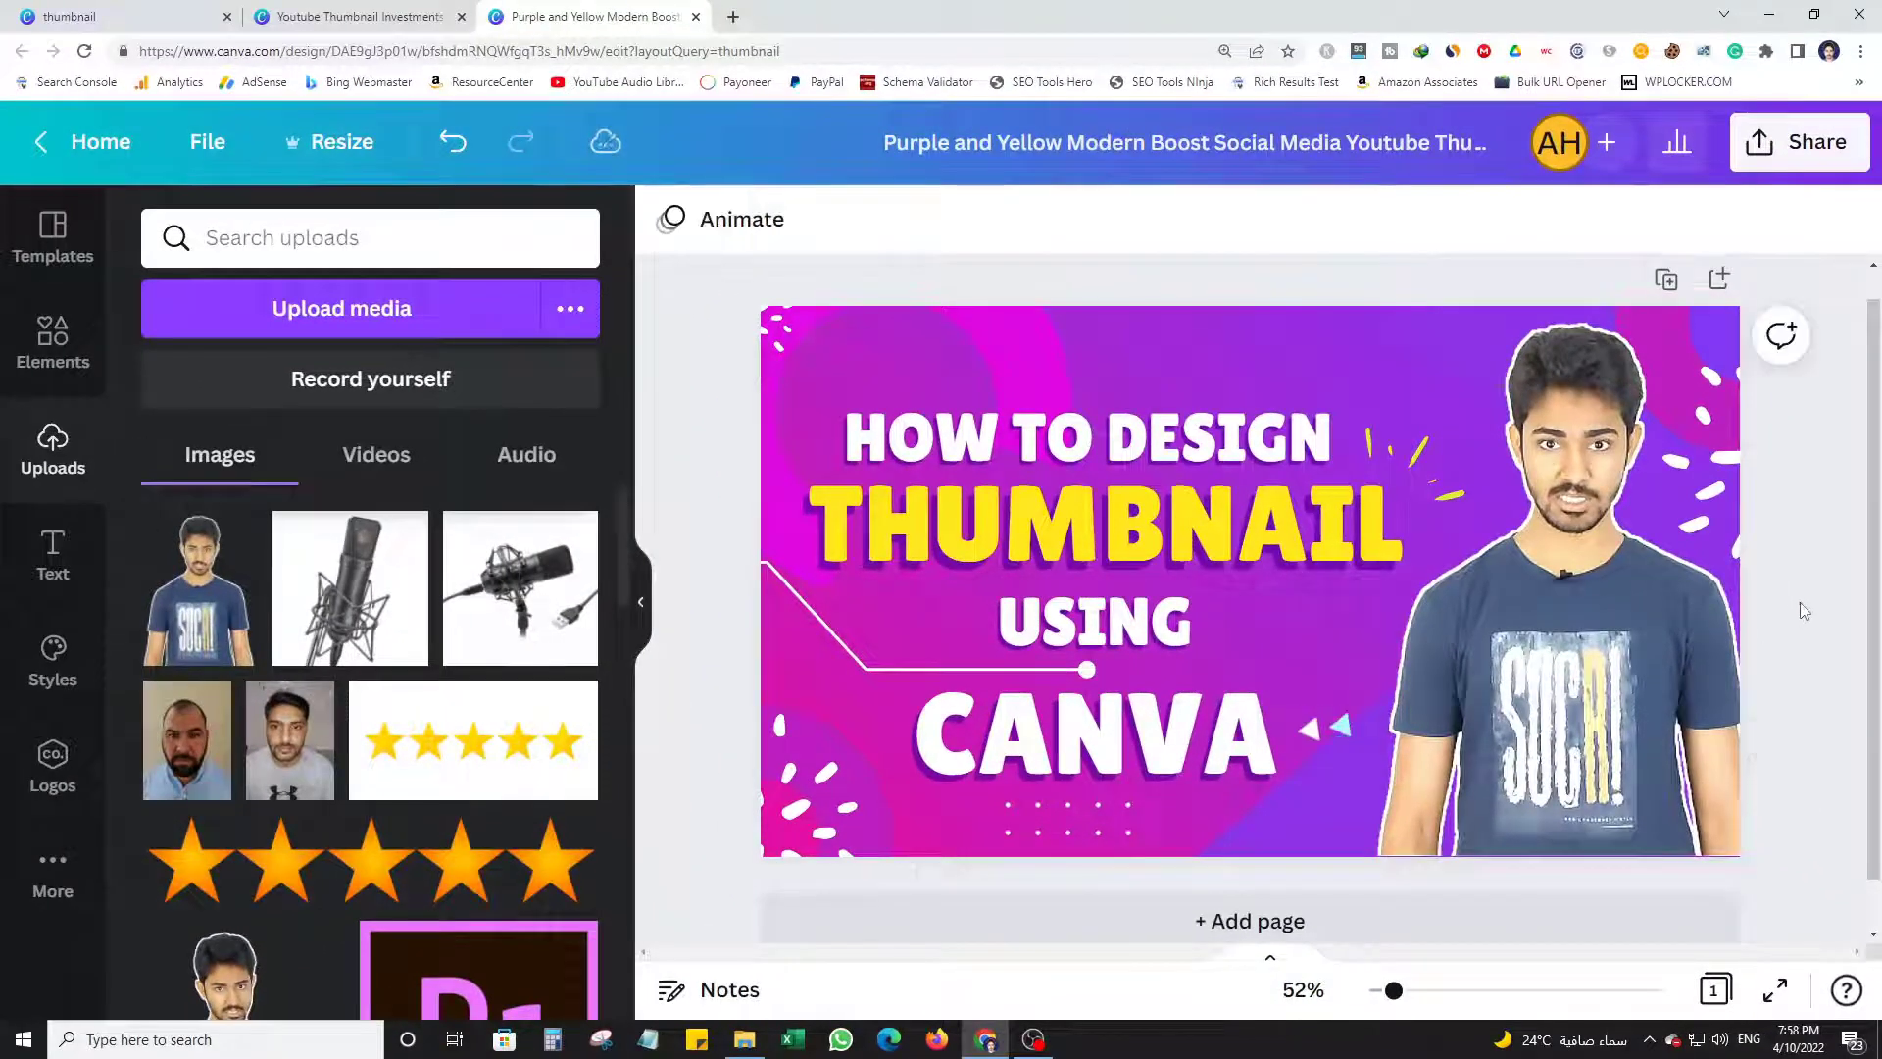
scroll(1803, 609, down, 5)
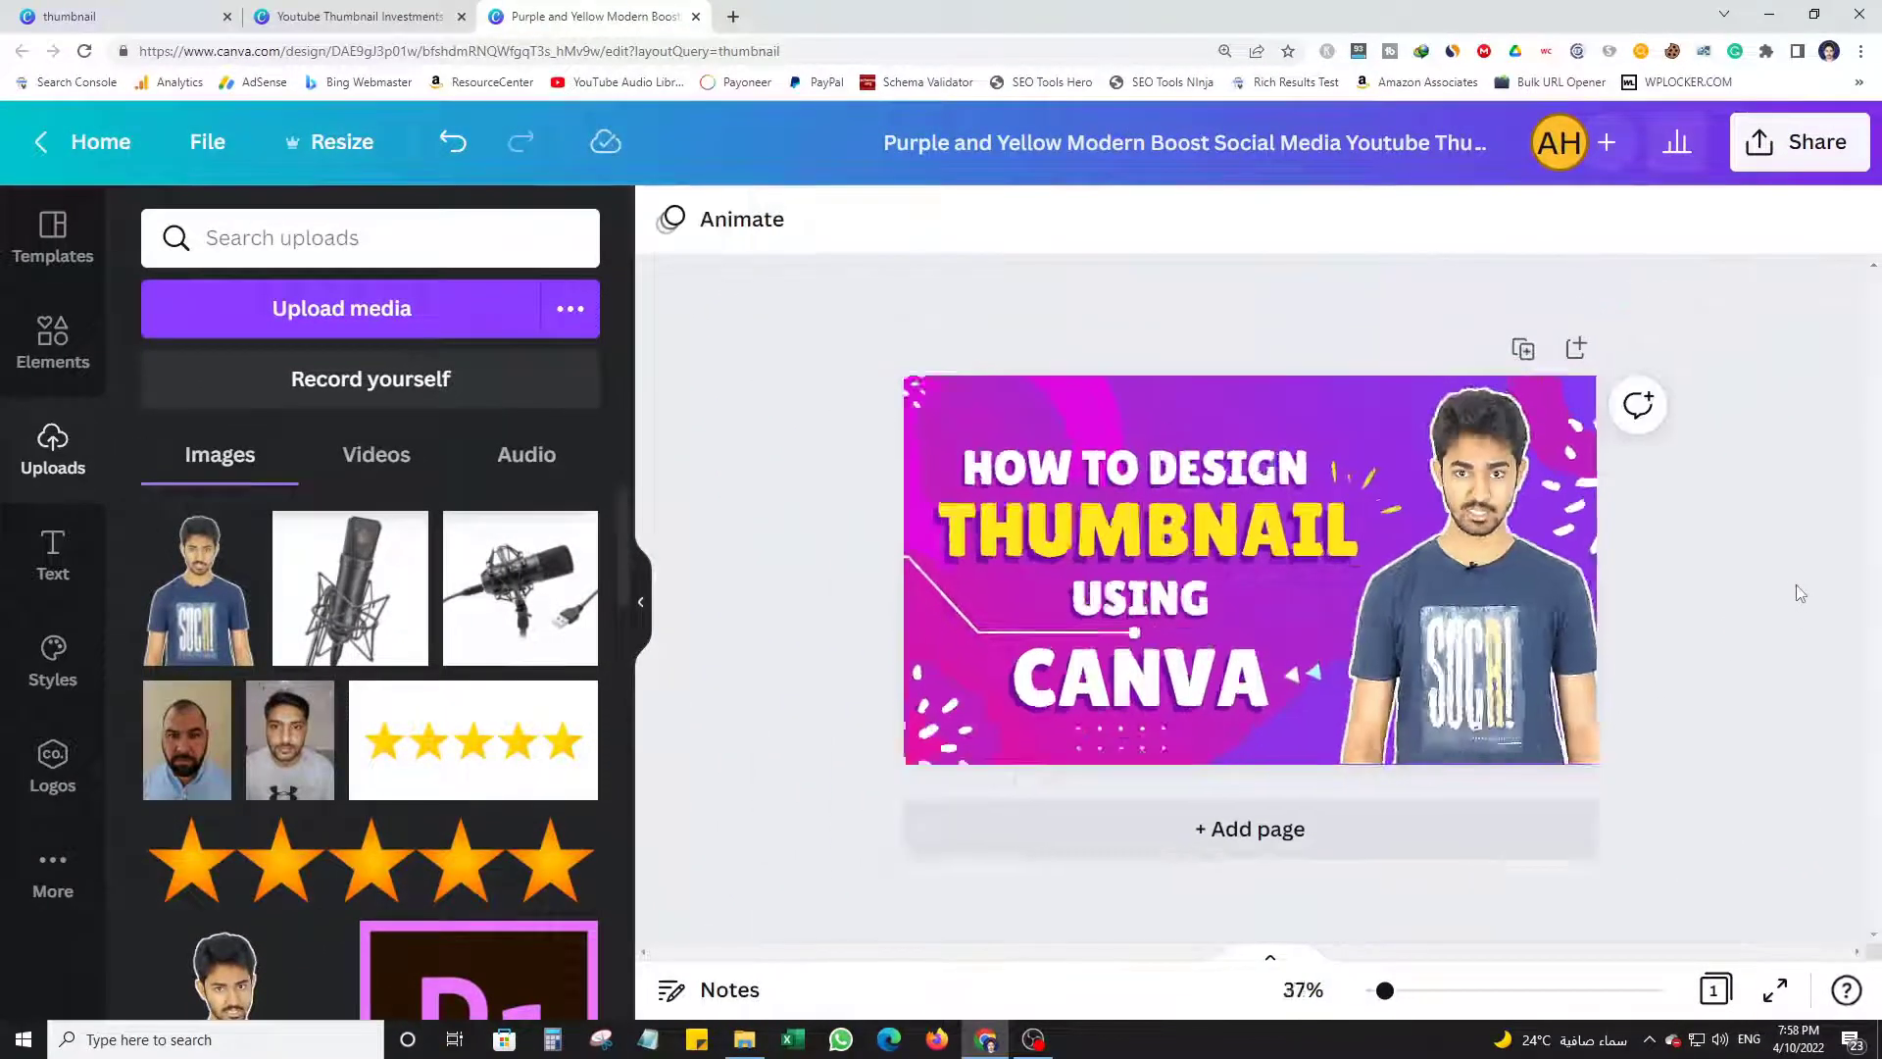
scroll(1758, 584, up, 4)
scroll(1725, 561, up, 2)
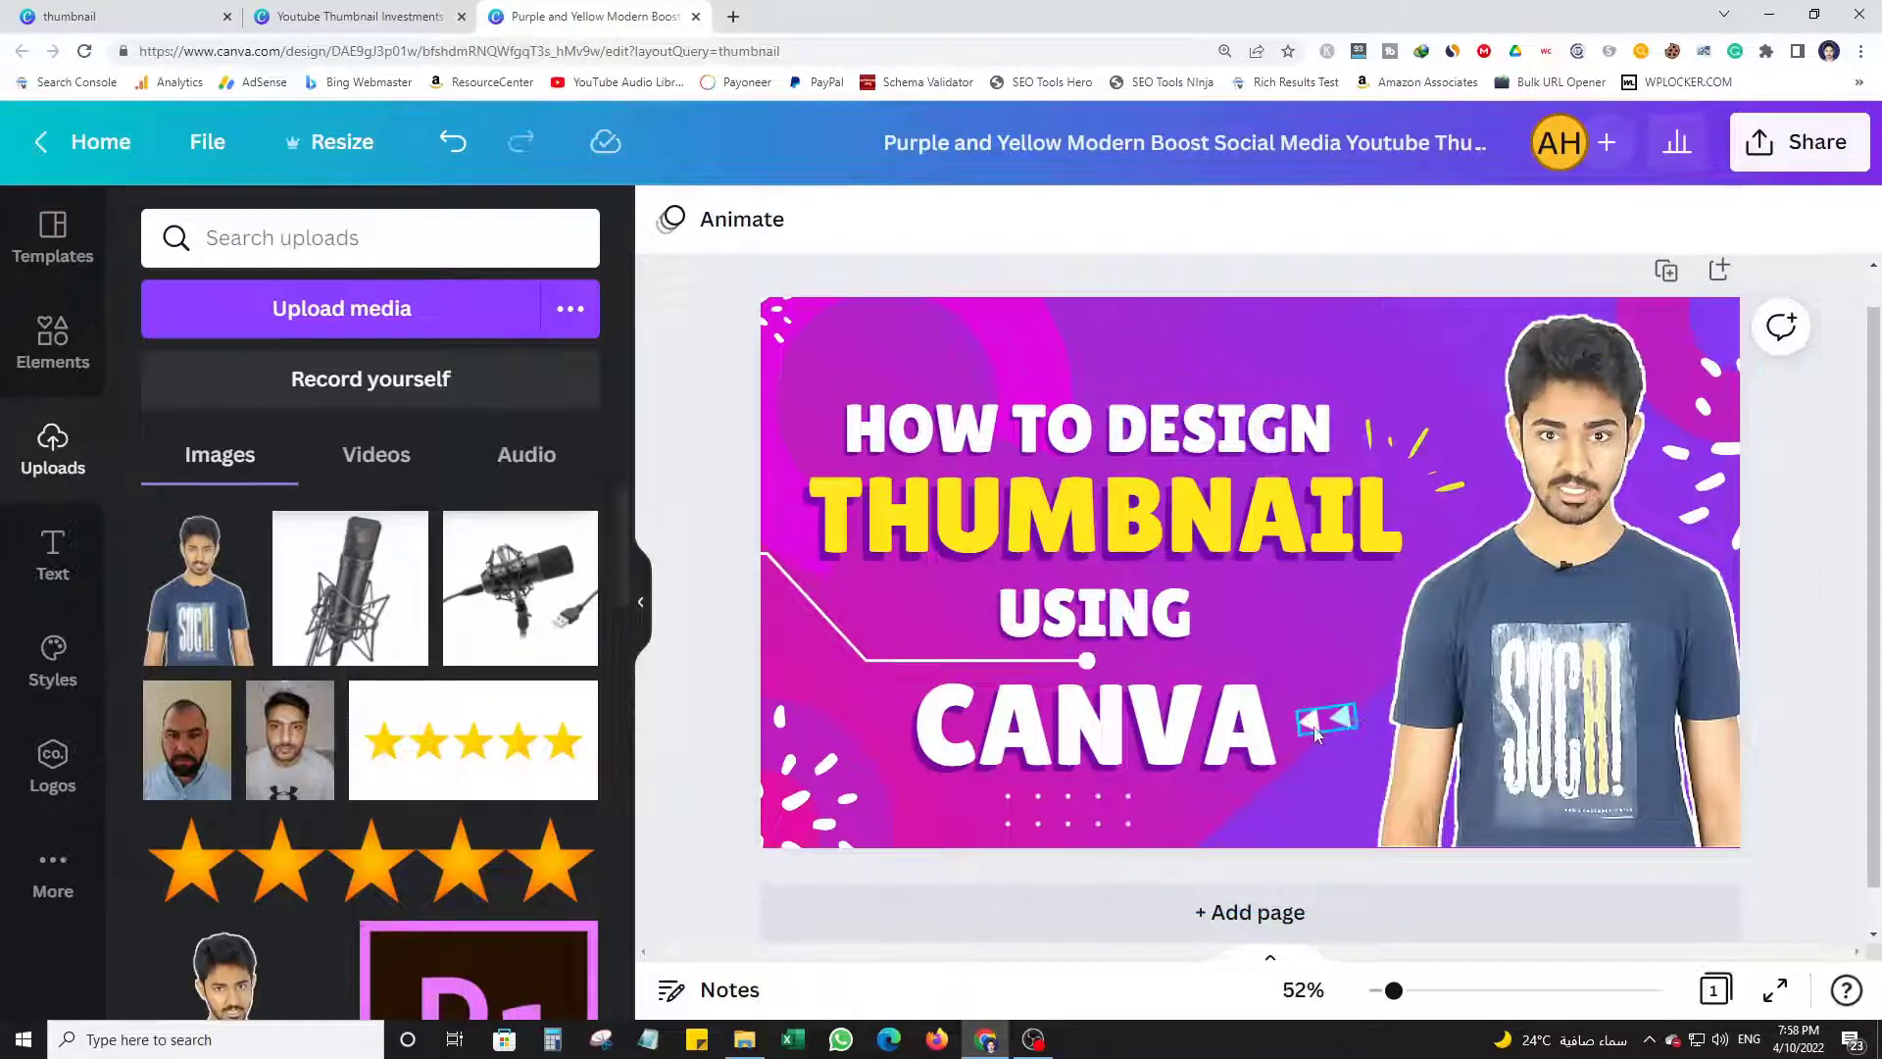
Remove the triangles beside CANVA, then nudge the yellow burst lines slightly and rotate them a little clockwise.
click(1417, 446)
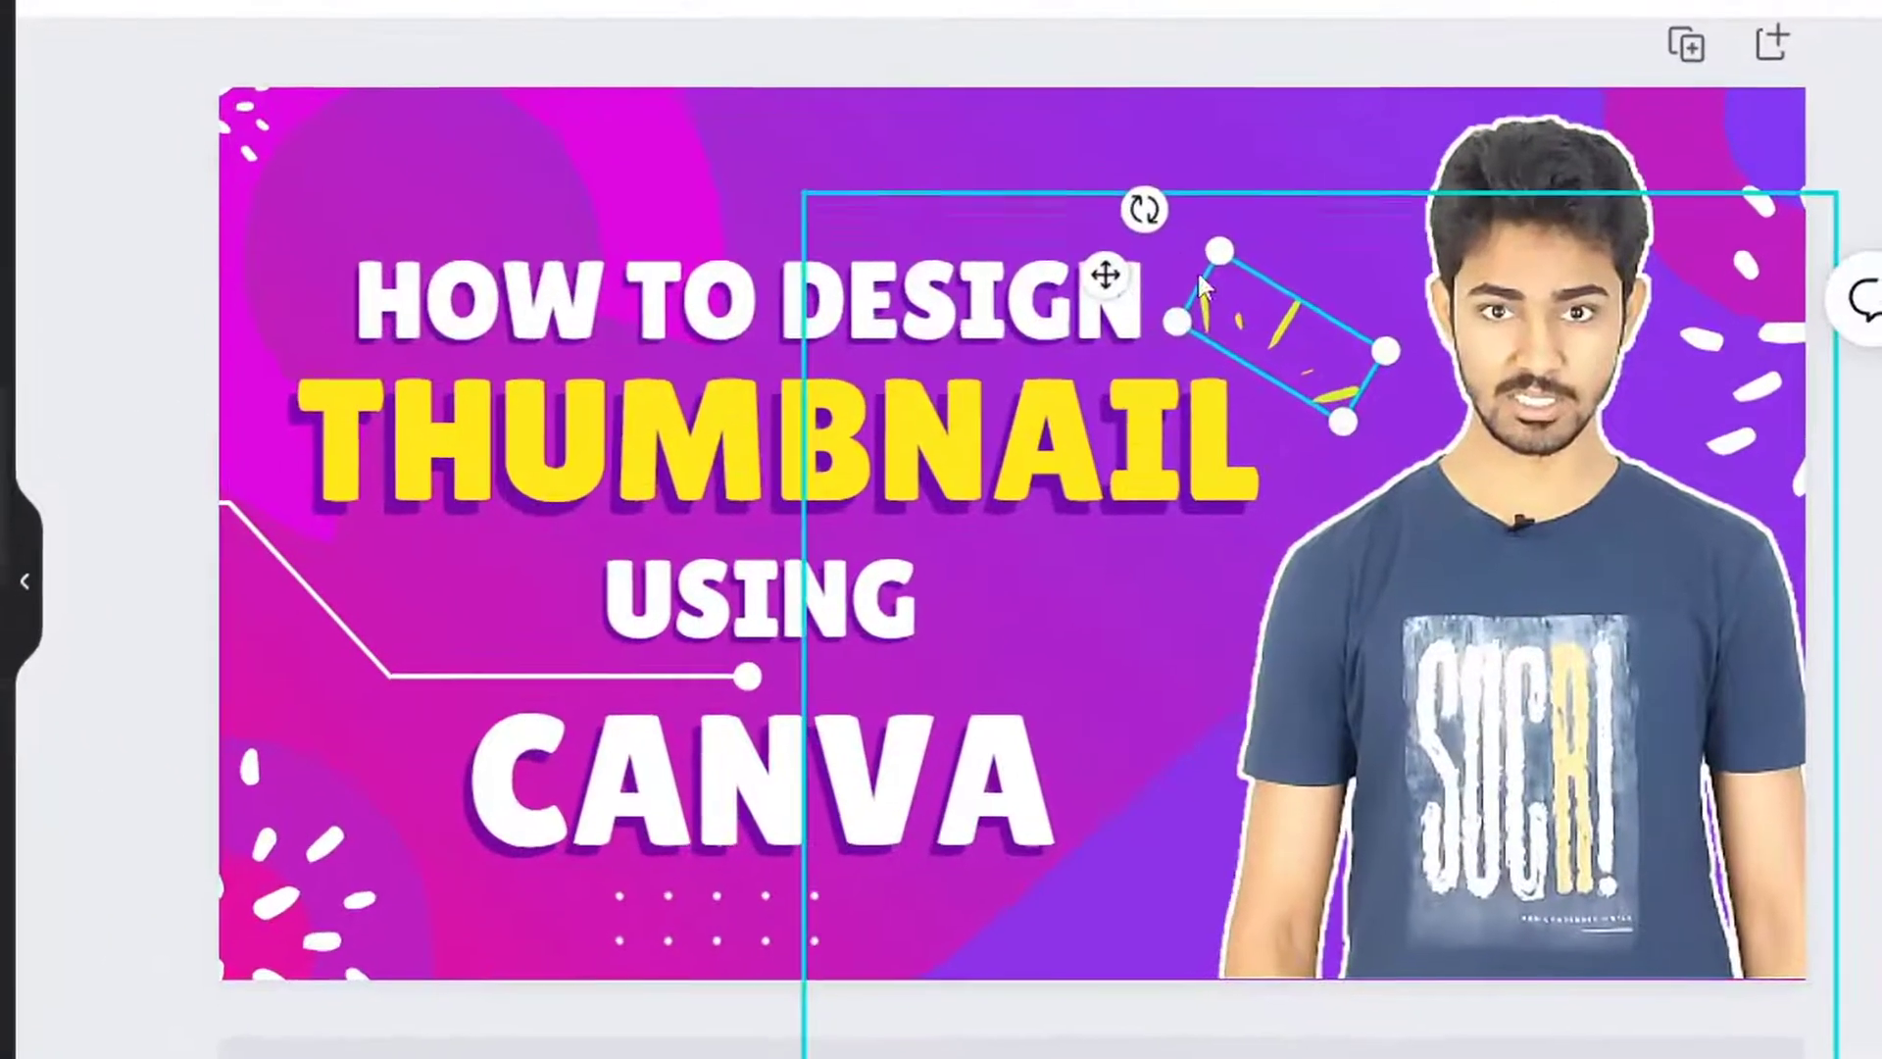
drag(1281, 327, 1310, 310)
mouse_move(1180, 182)
mouse_down()
mouse_move(1193, 167)
mouse_move(1172, 183)
mouse_up()
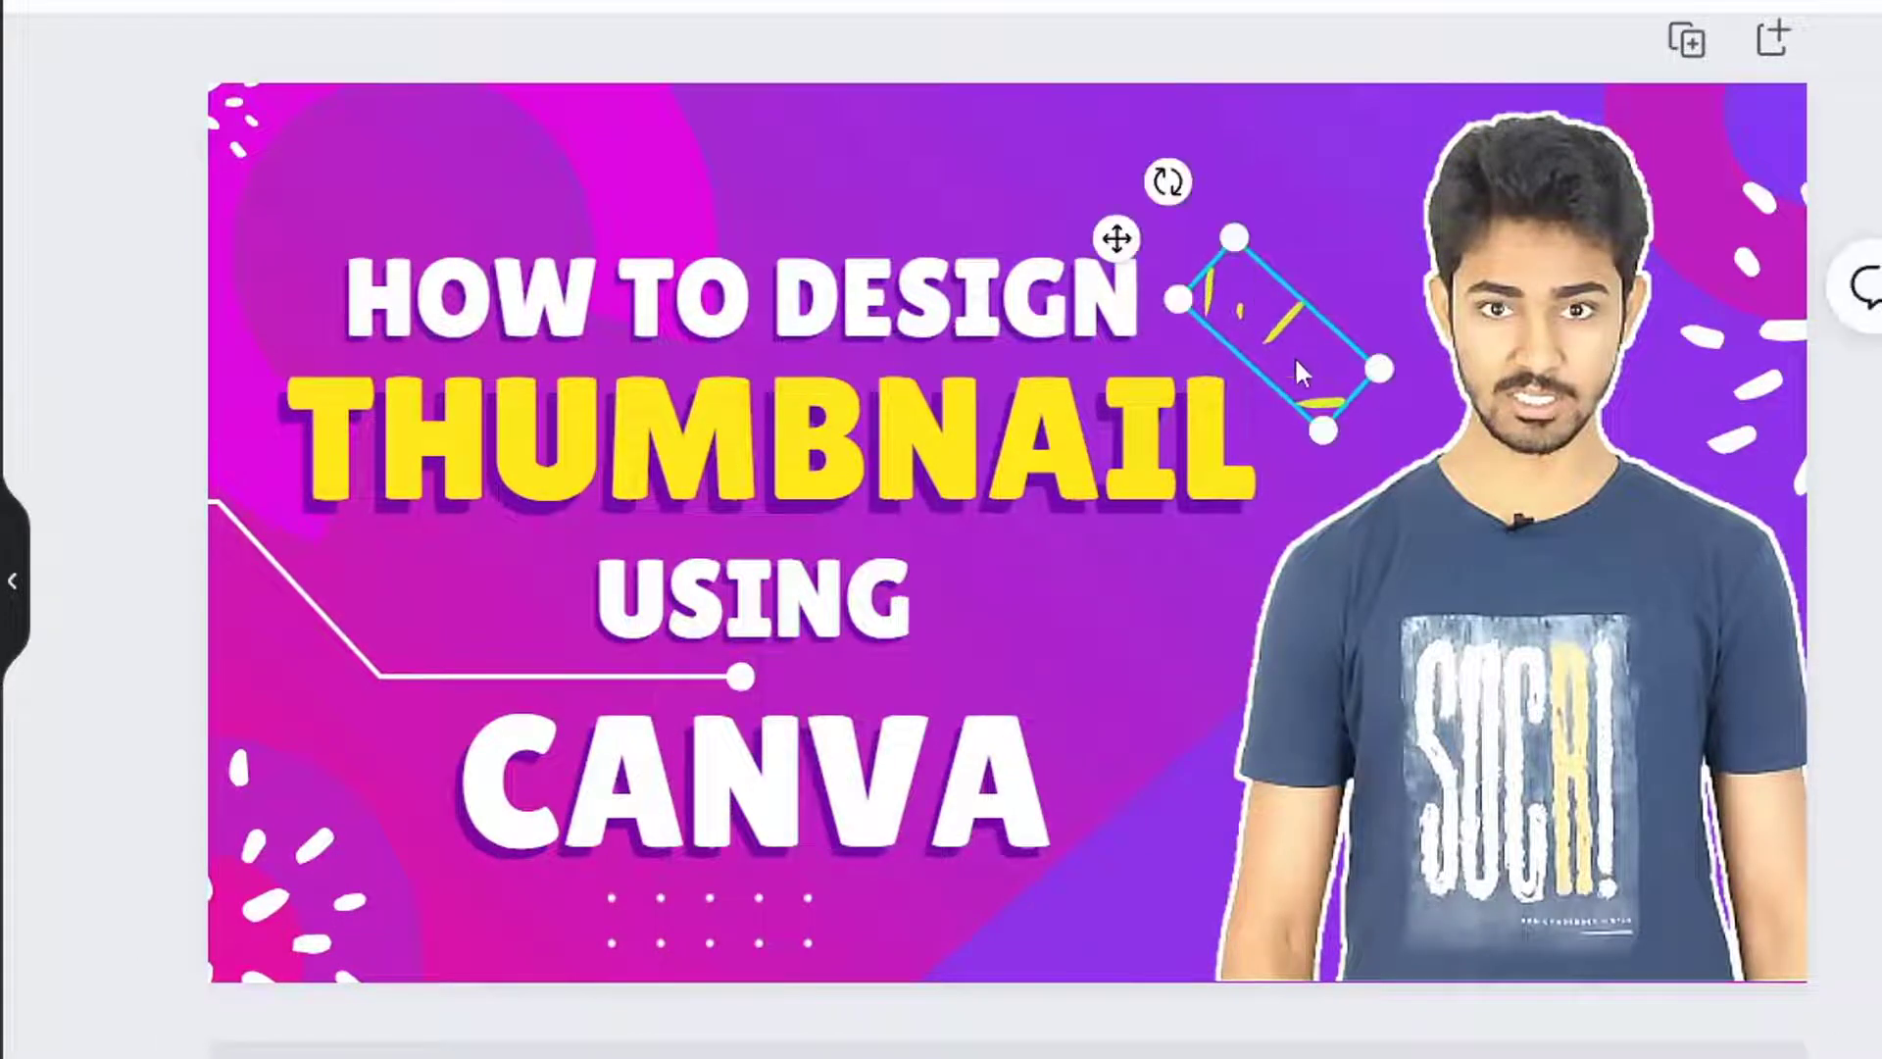
click(1853, 426)
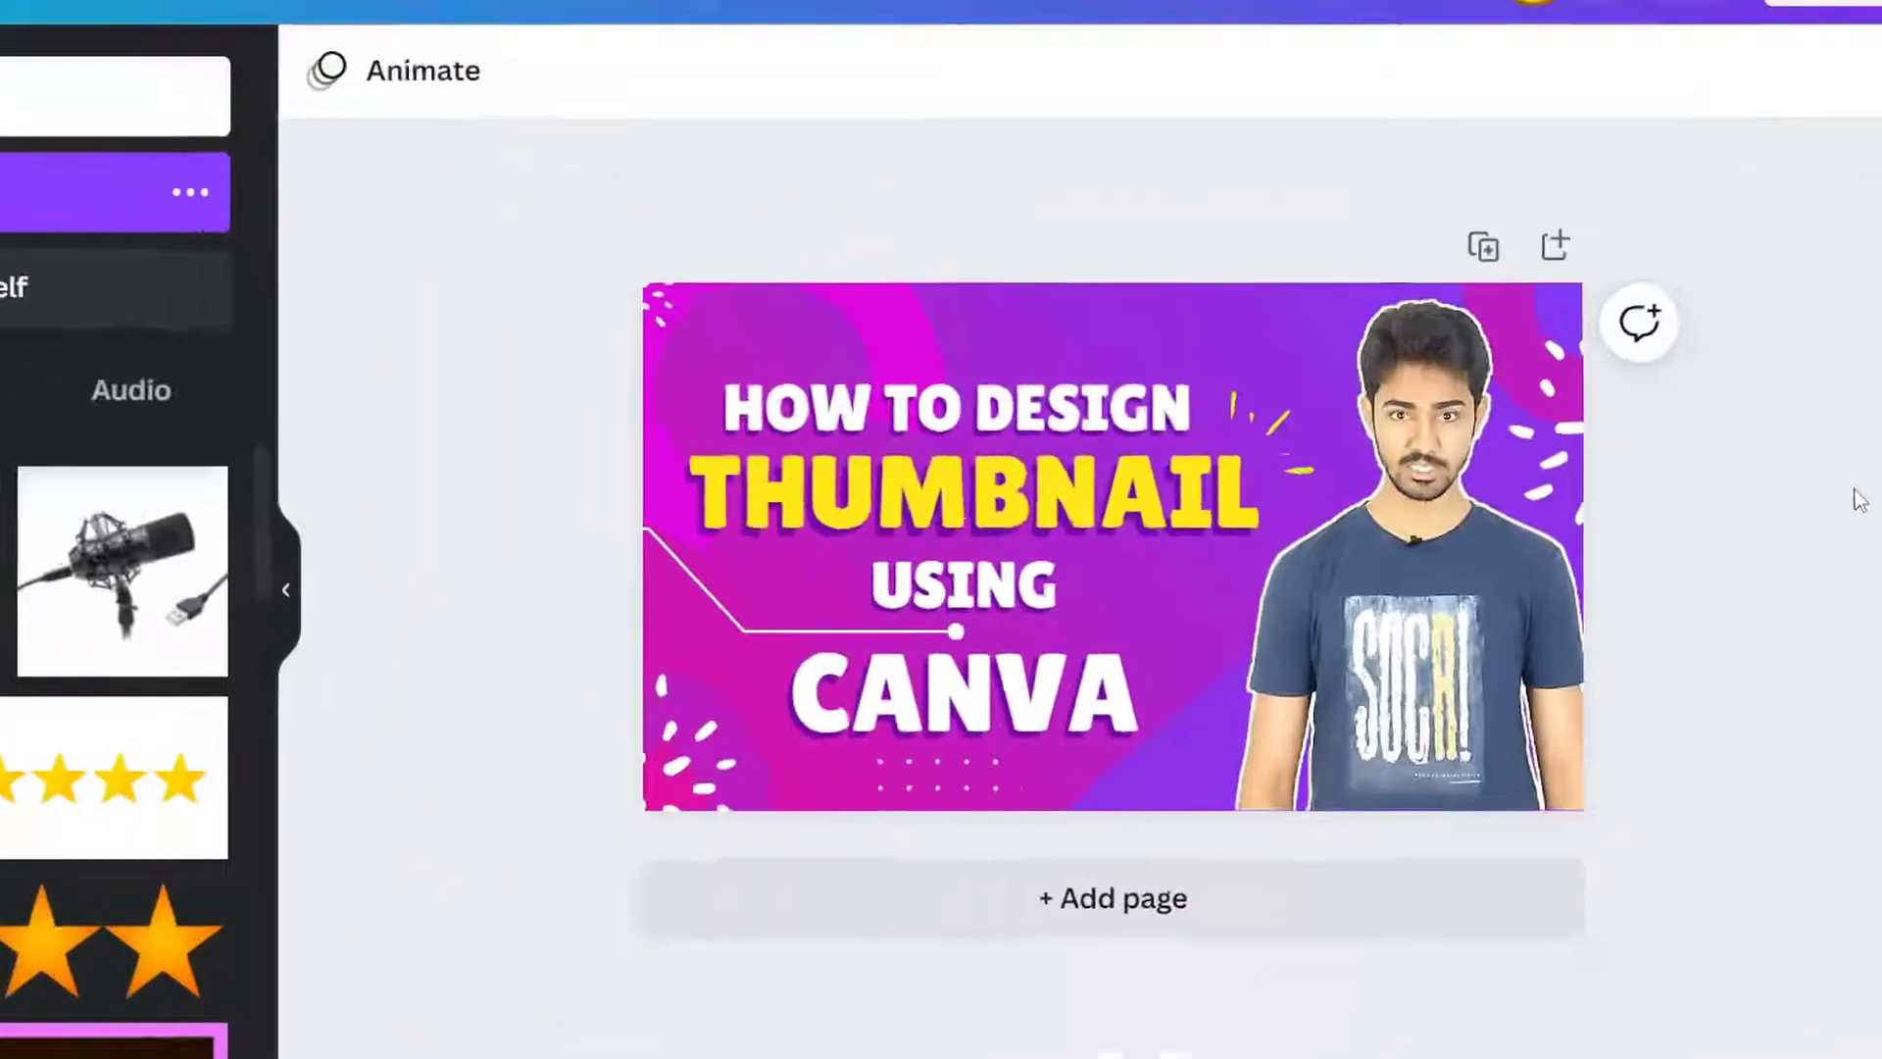
scroll(1861, 500, down, 2)
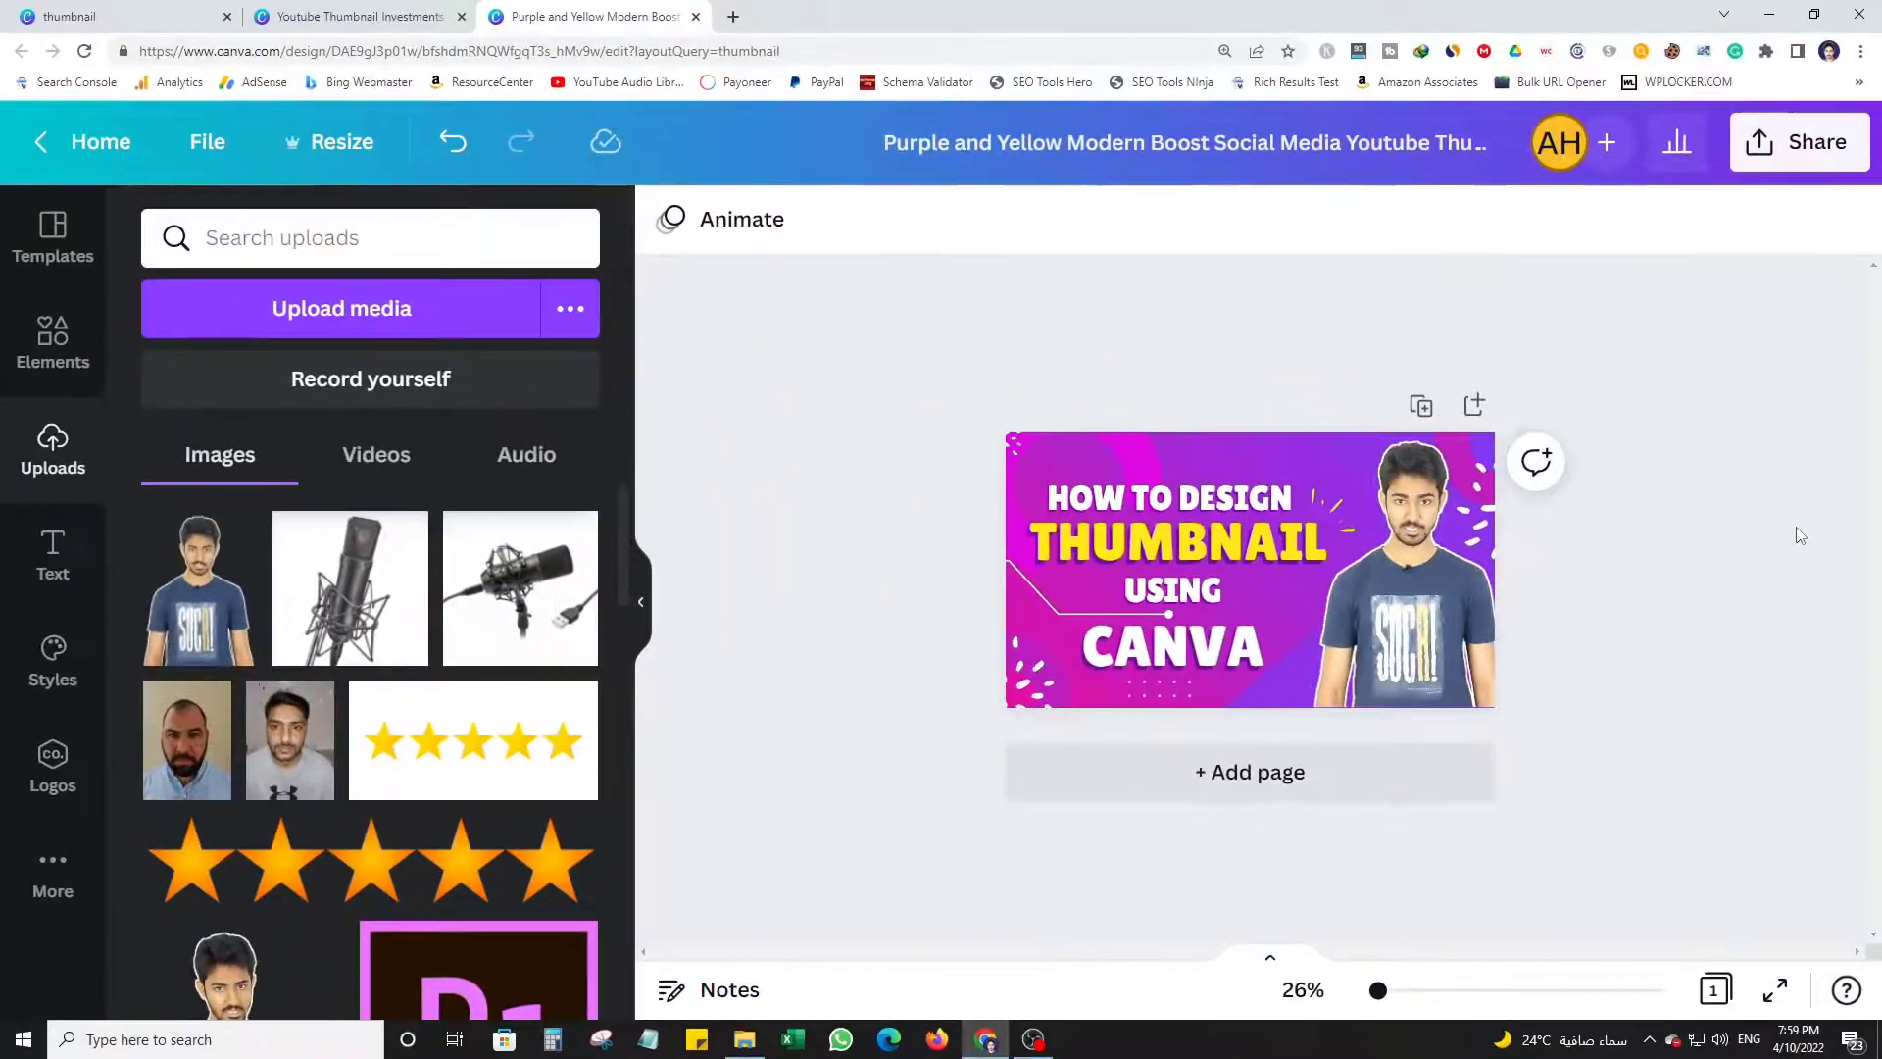
scroll(1860, 500, up, 3)
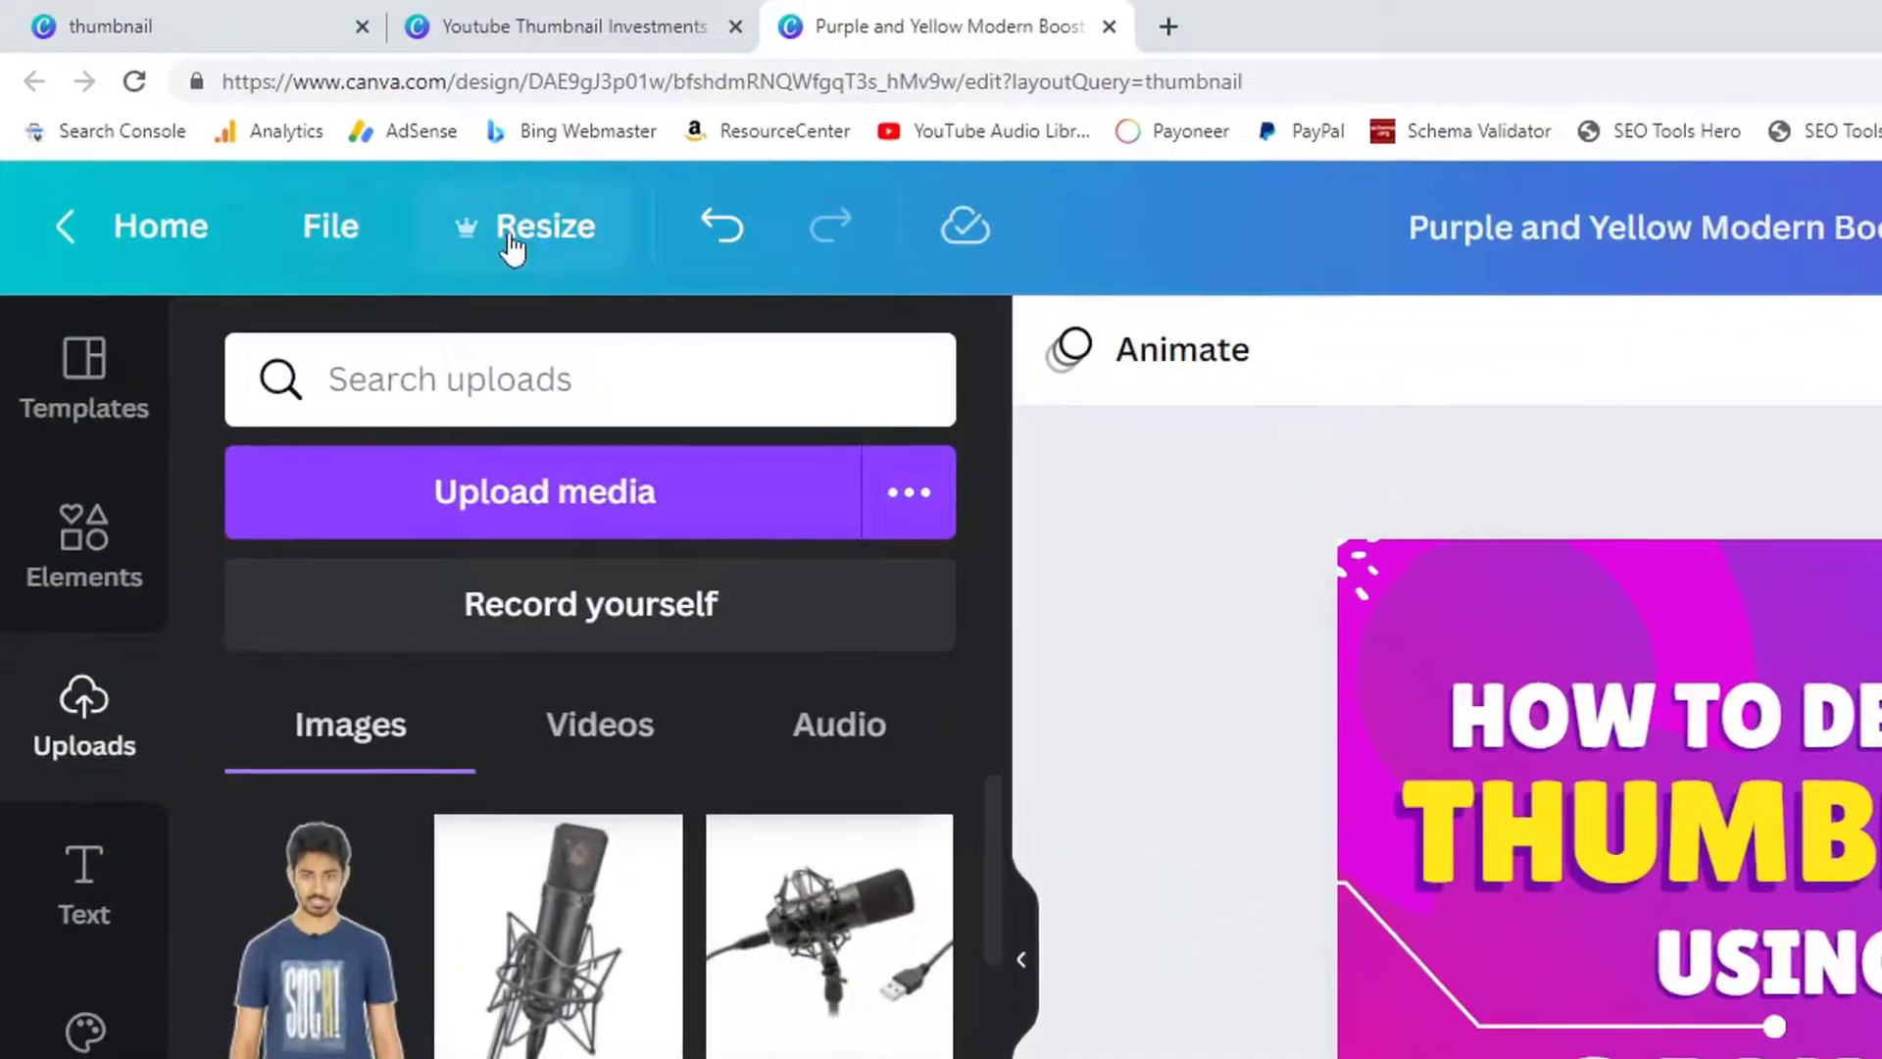
Create a resized copy of the design with a custom size of 640 × 640 px.
click(510, 245)
click(596, 630)
drag(617, 627, 561, 647)
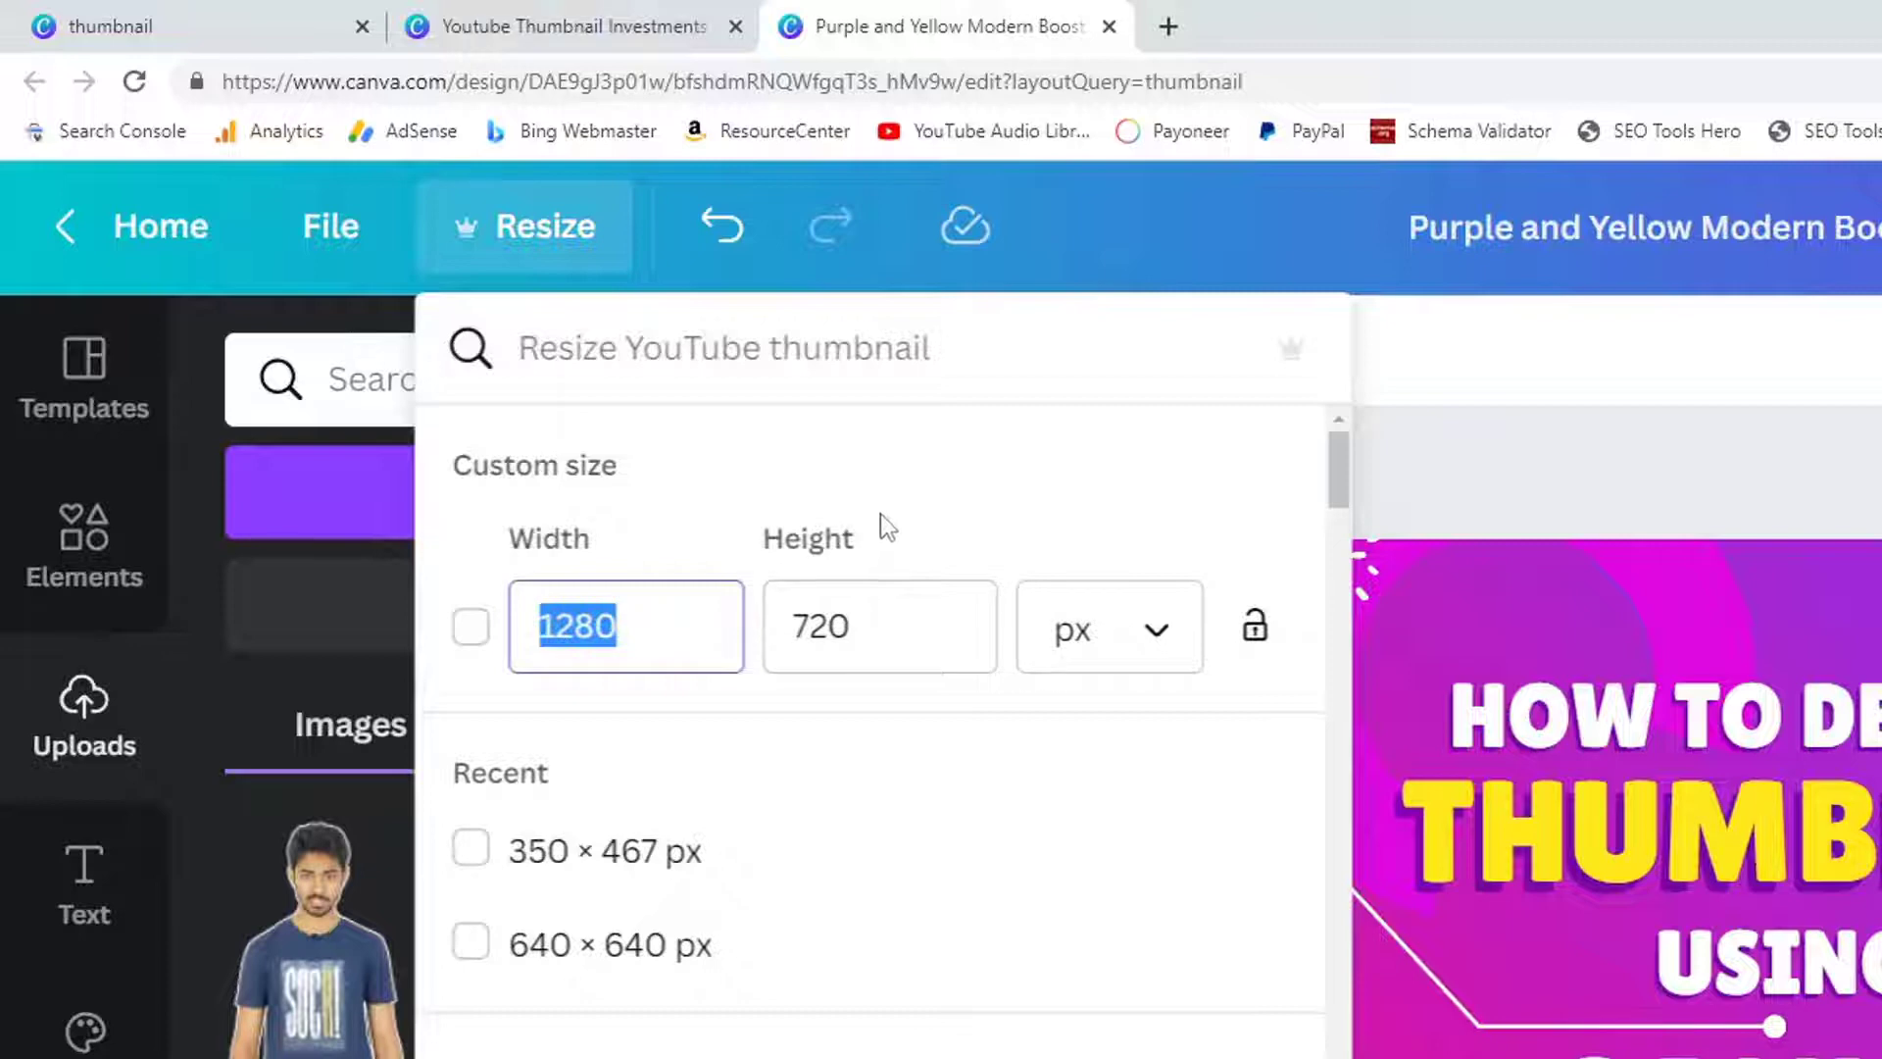
text(640)
key(Tab)
text(640)
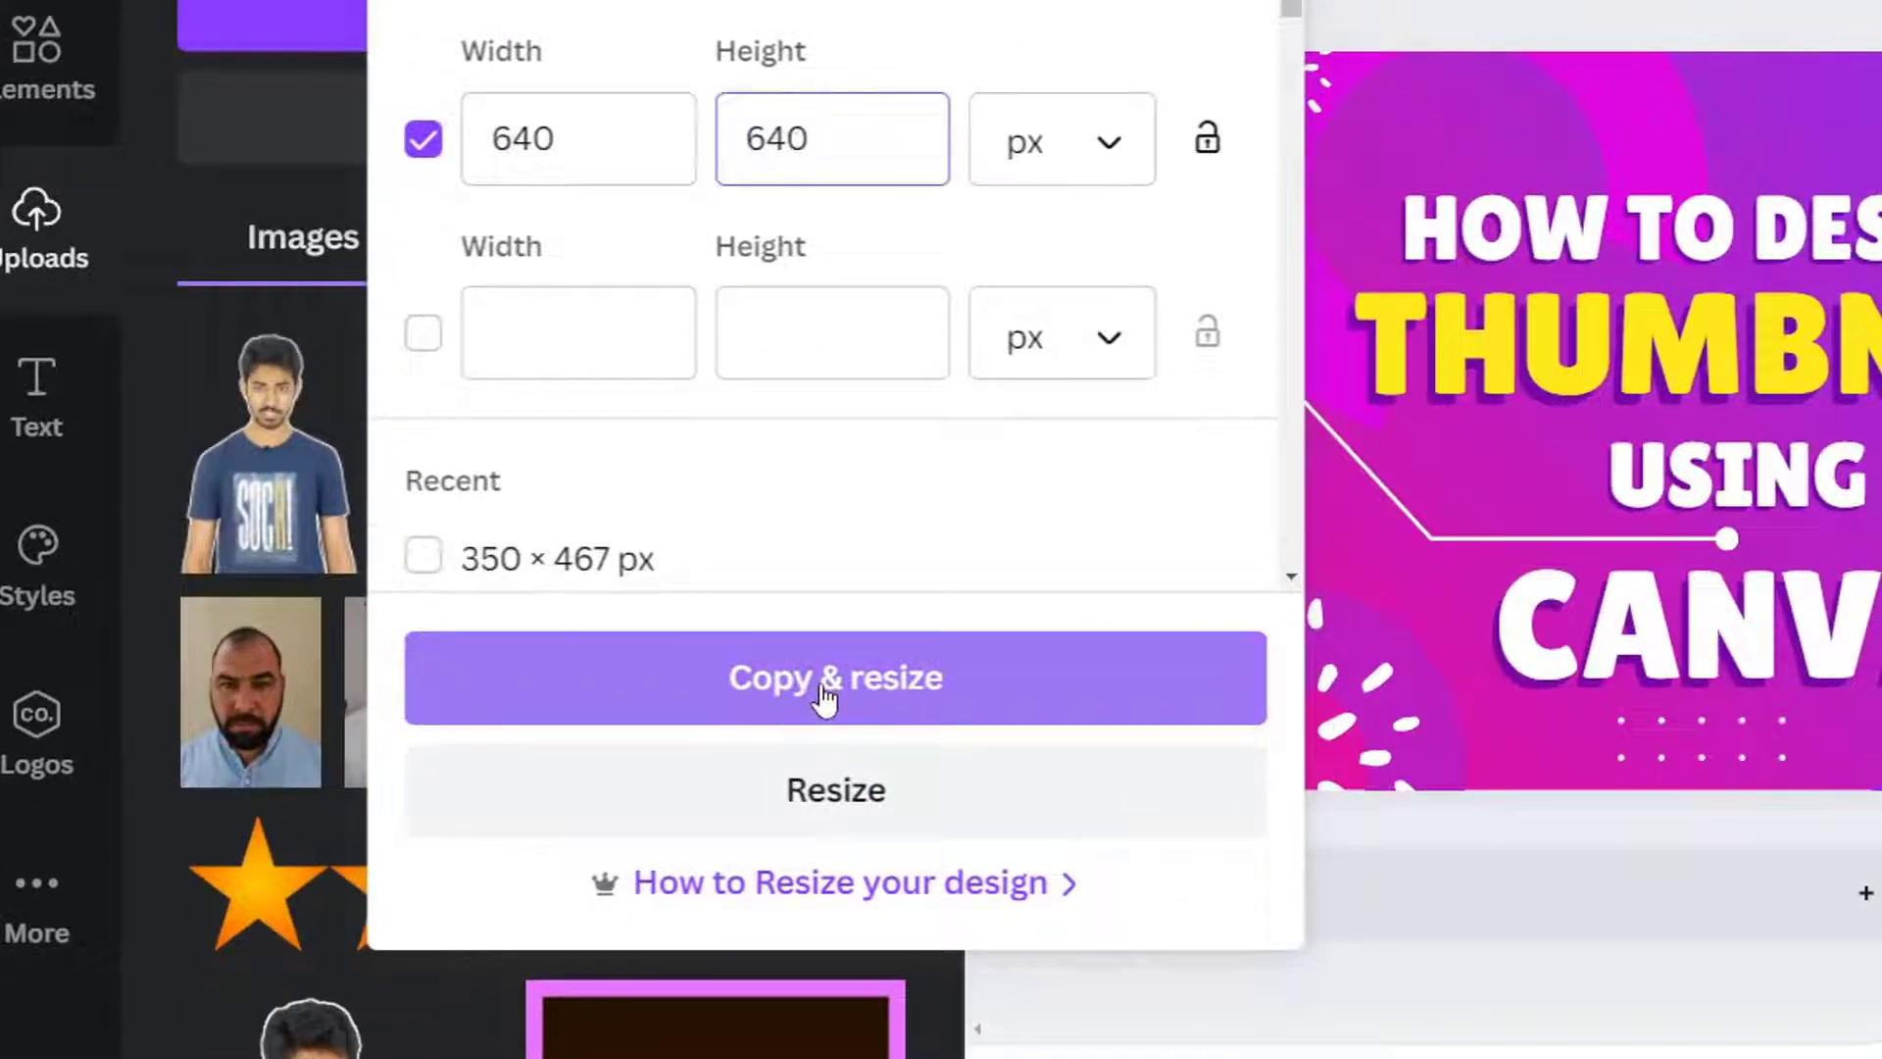
click(801, 683)
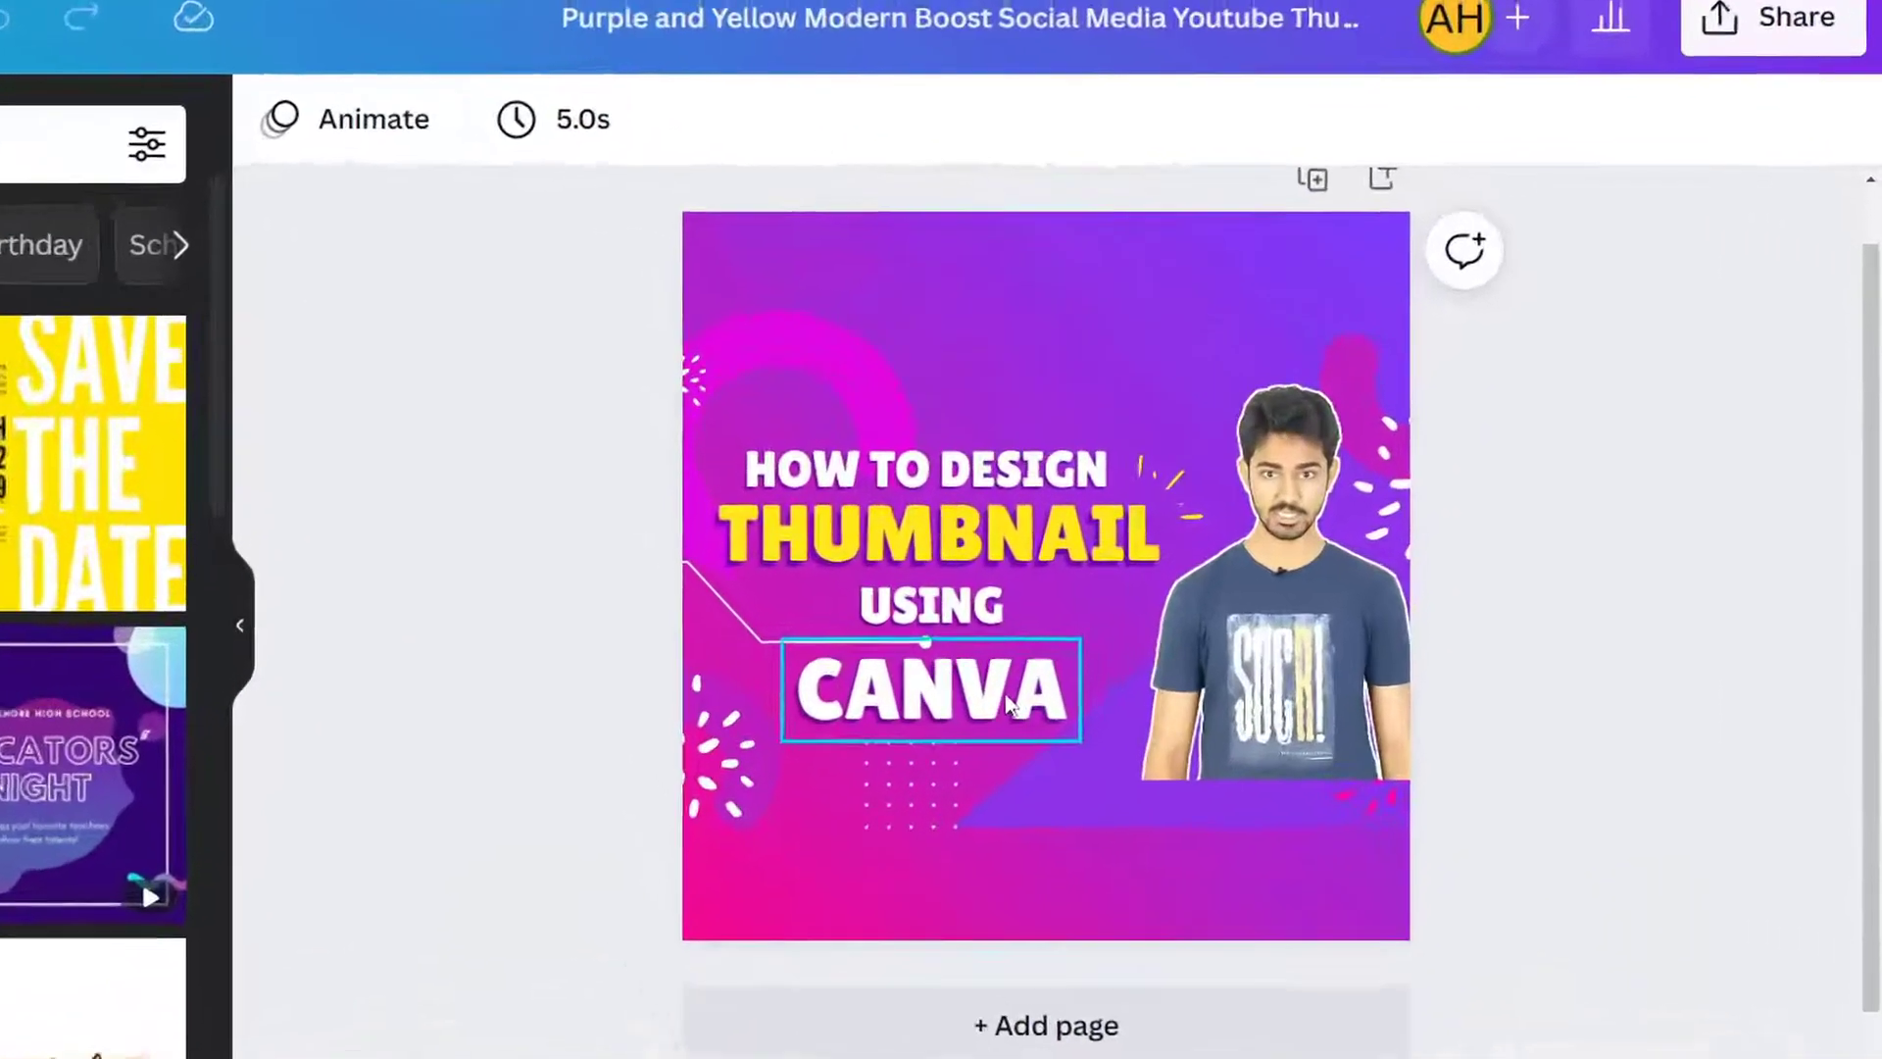
Move the four text lines together up to the upper part of the square design.
click(1180, 616)
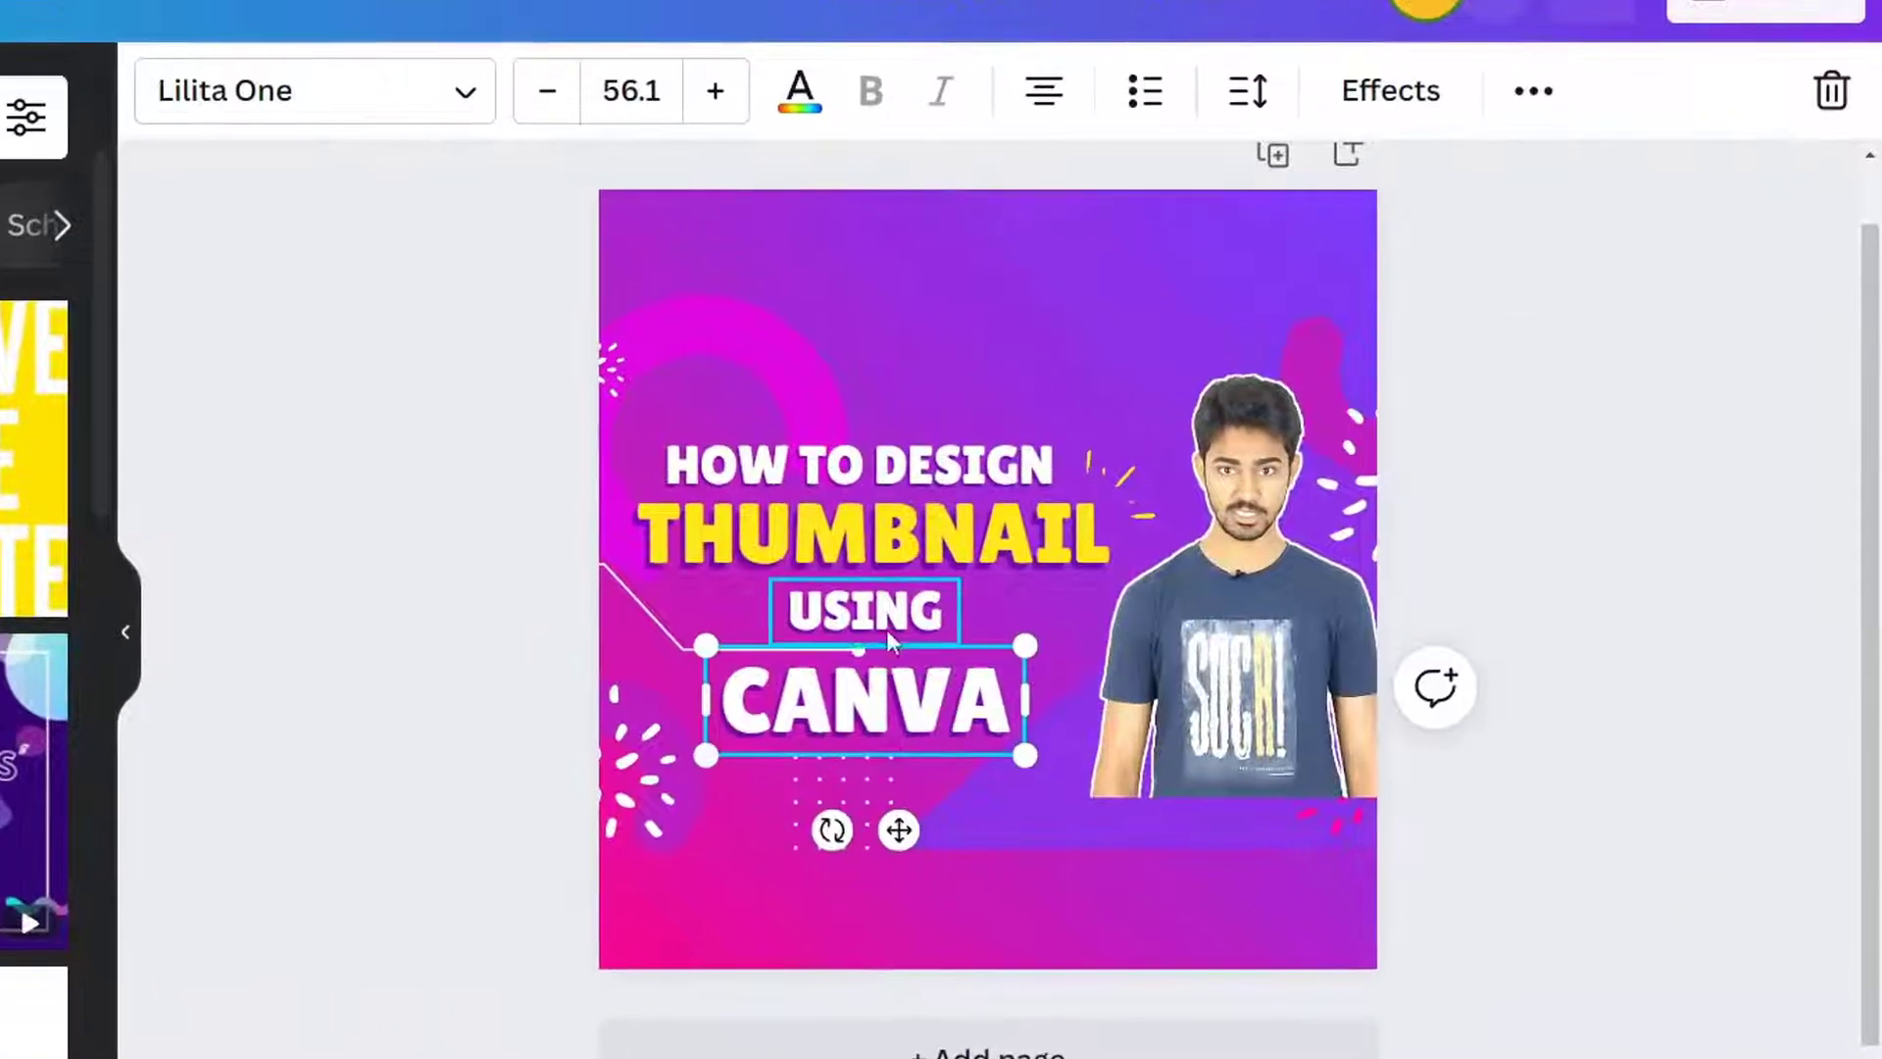
shift+click(886, 614)
shift+click(901, 563)
shift+click(948, 450)
drag(948, 436, 965, 283)
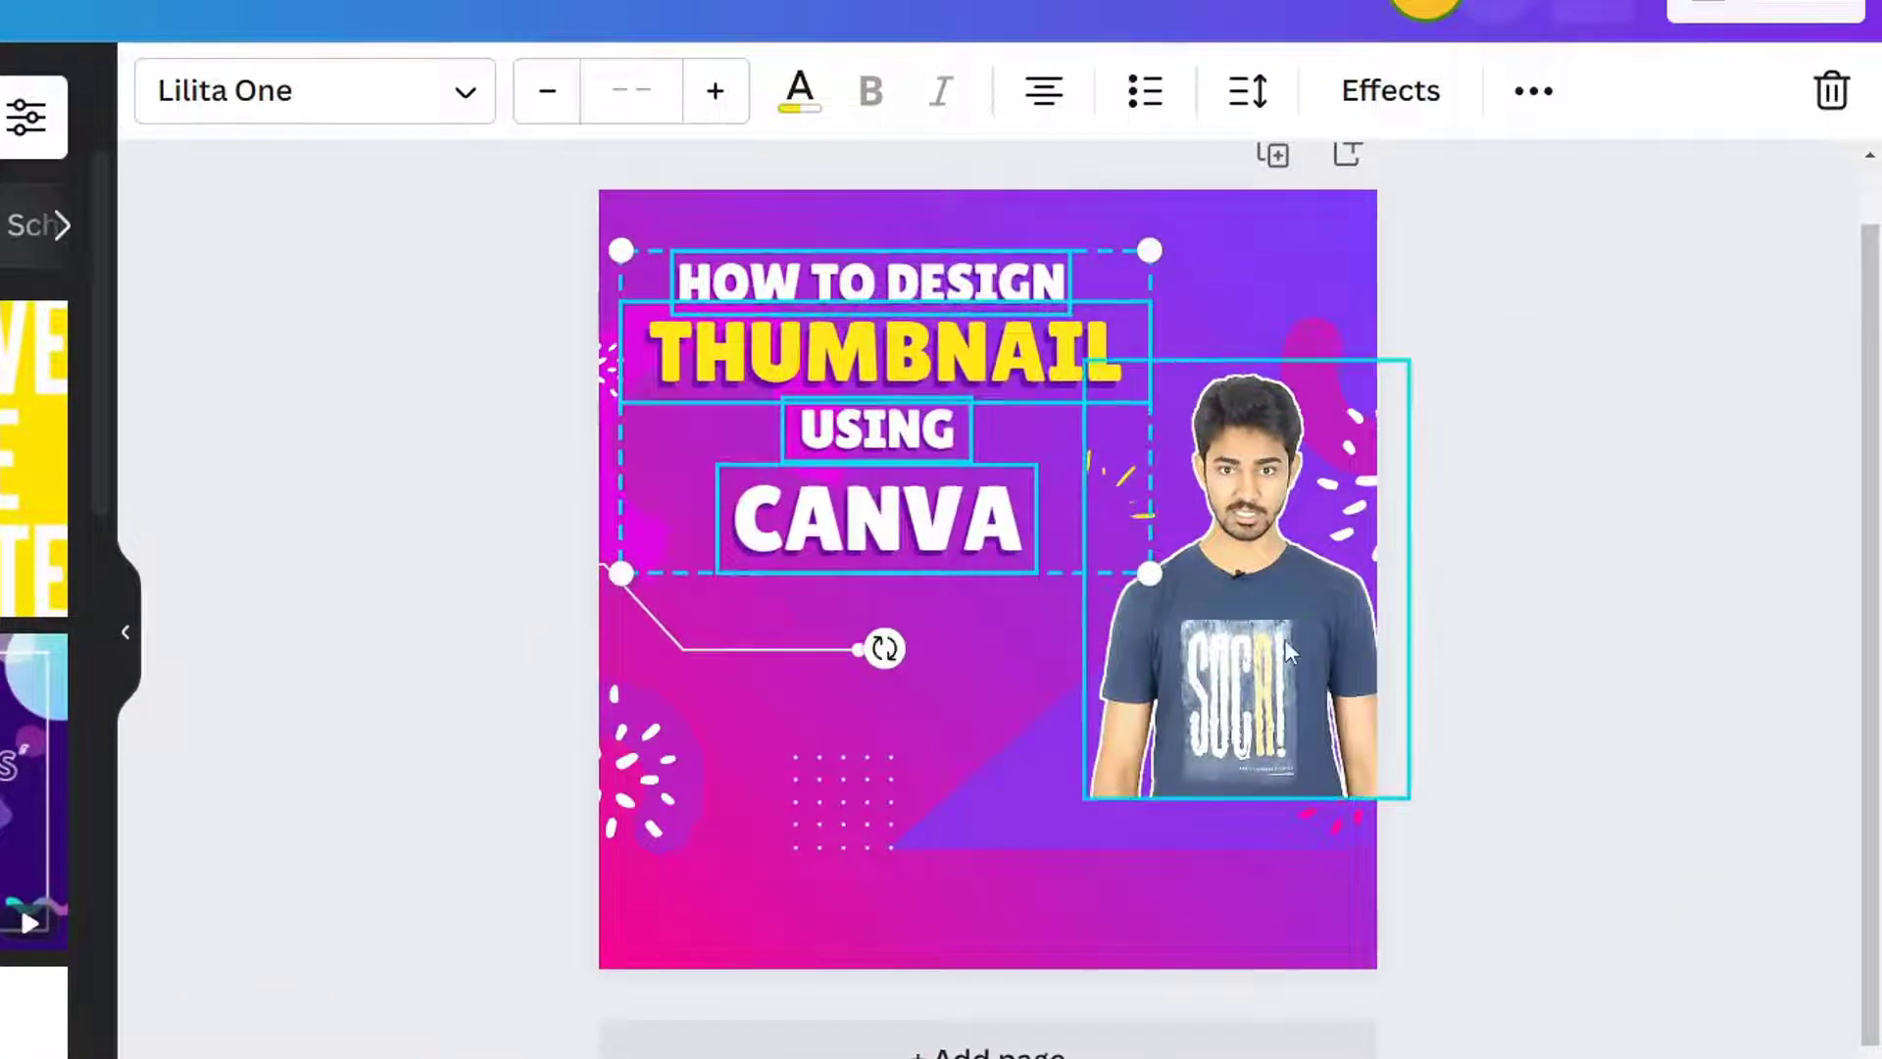
Enlarge the man's photo from its lower corner until it reaches the bottom edge of the square design.
click(1119, 769)
drag(1084, 798, 948, 981)
click(1541, 715)
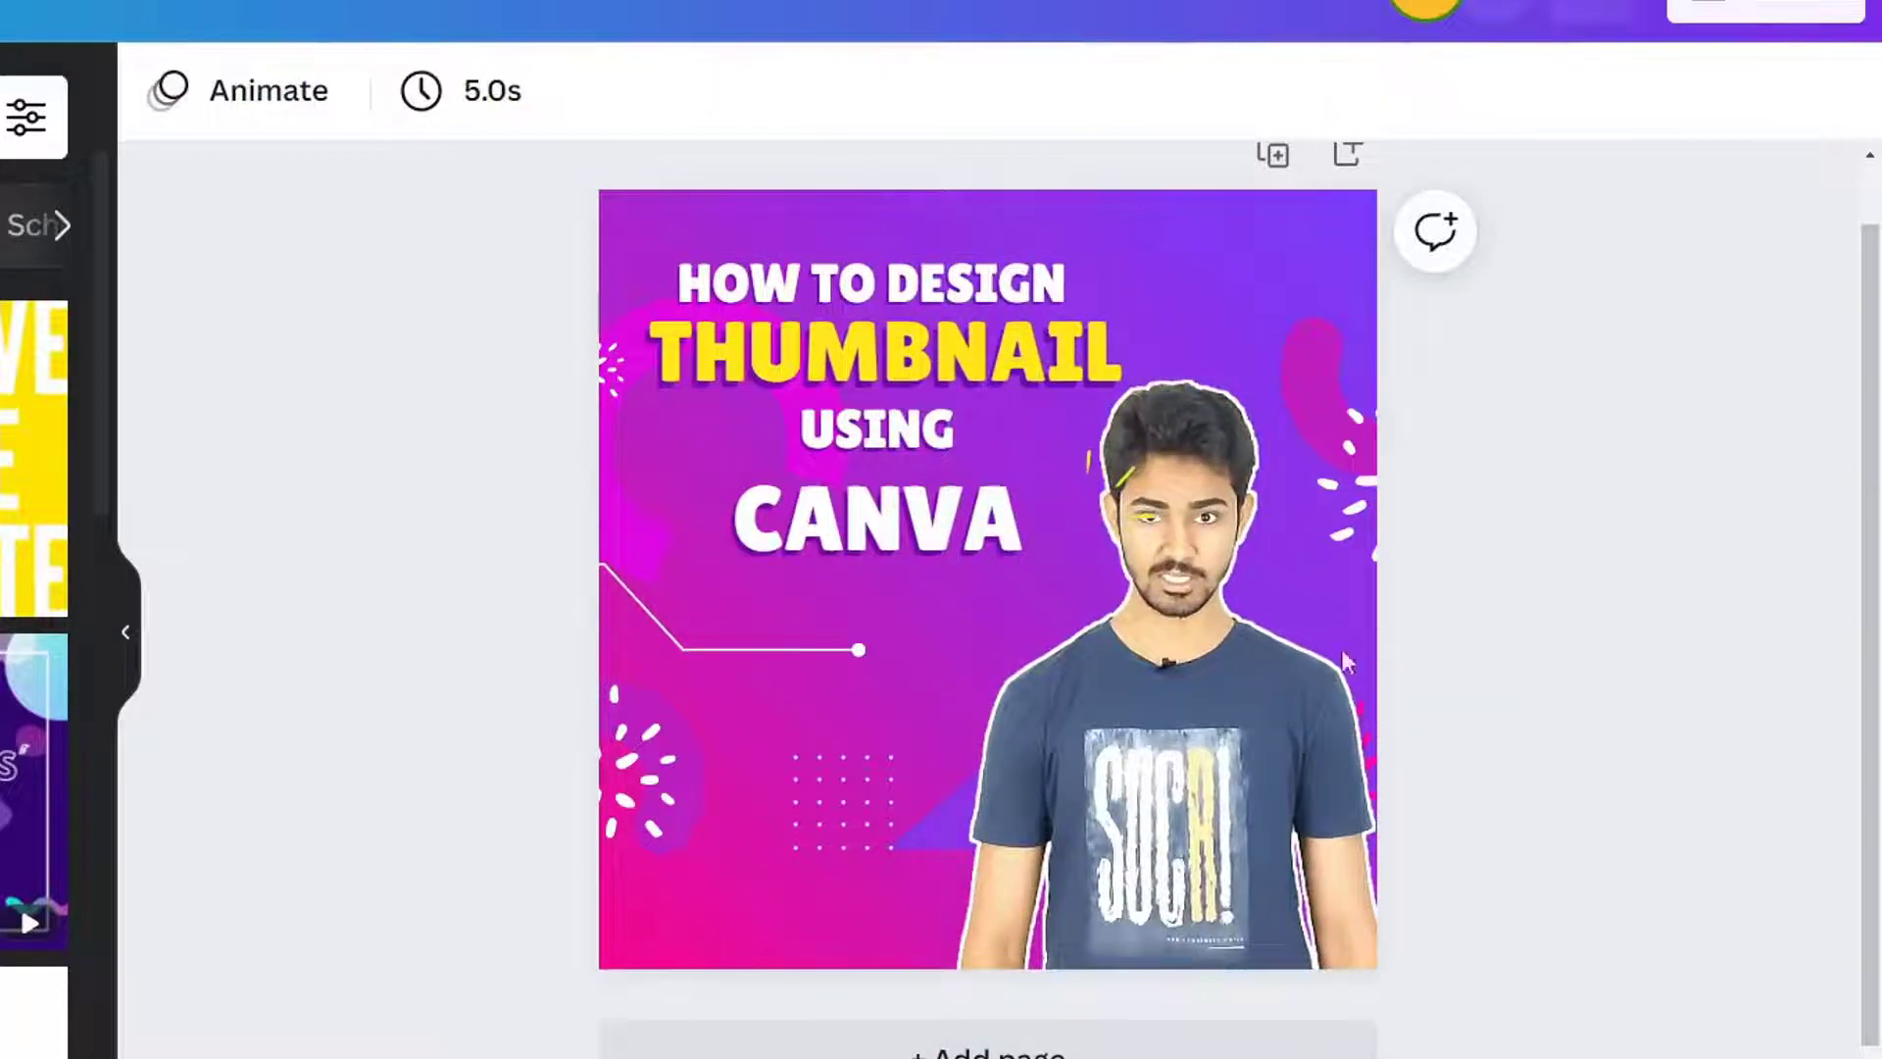
Move the yellow burst lines beside the word DESIGN and the white connector line up between USING and CANVA.
mouse_move(1098, 495)
mouse_down()
mouse_move(1168, 209)
mouse_move(1165, 273)
mouse_move(1126, 304)
mouse_up()
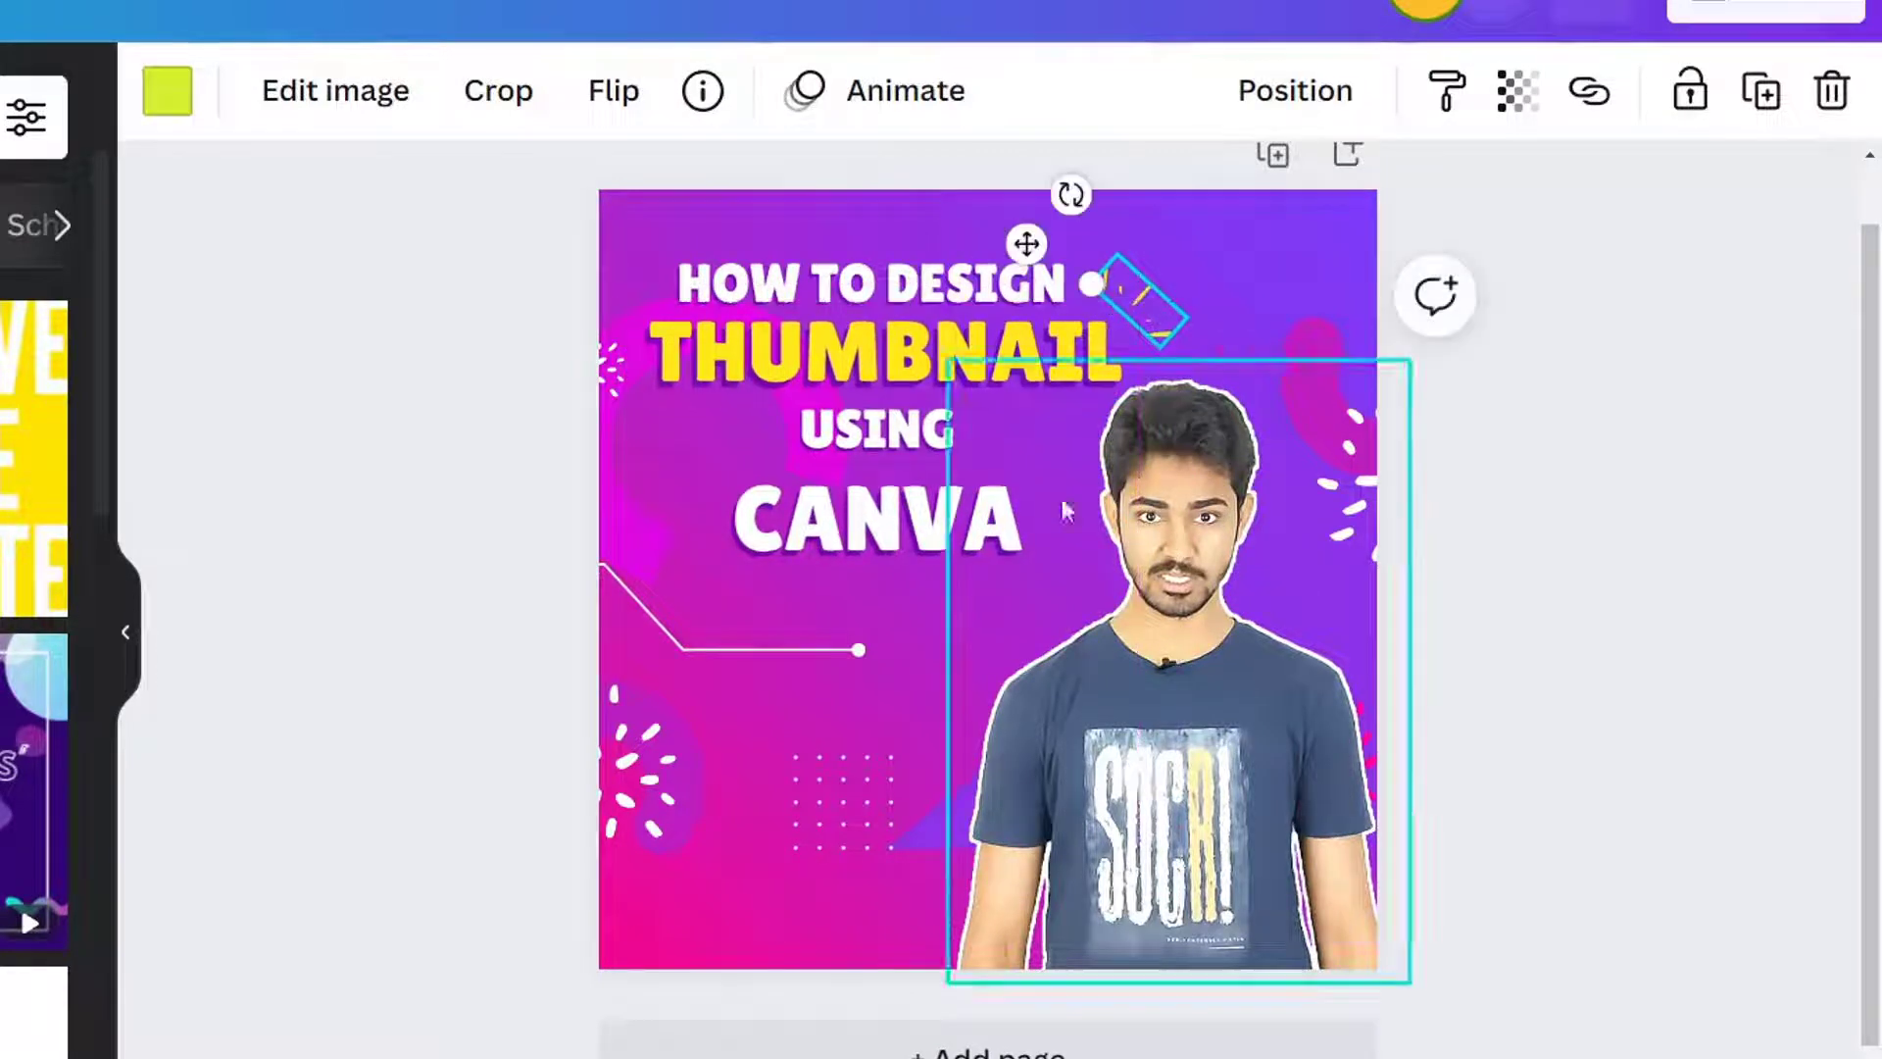
click(841, 816)
drag(808, 639, 806, 466)
click(886, 537)
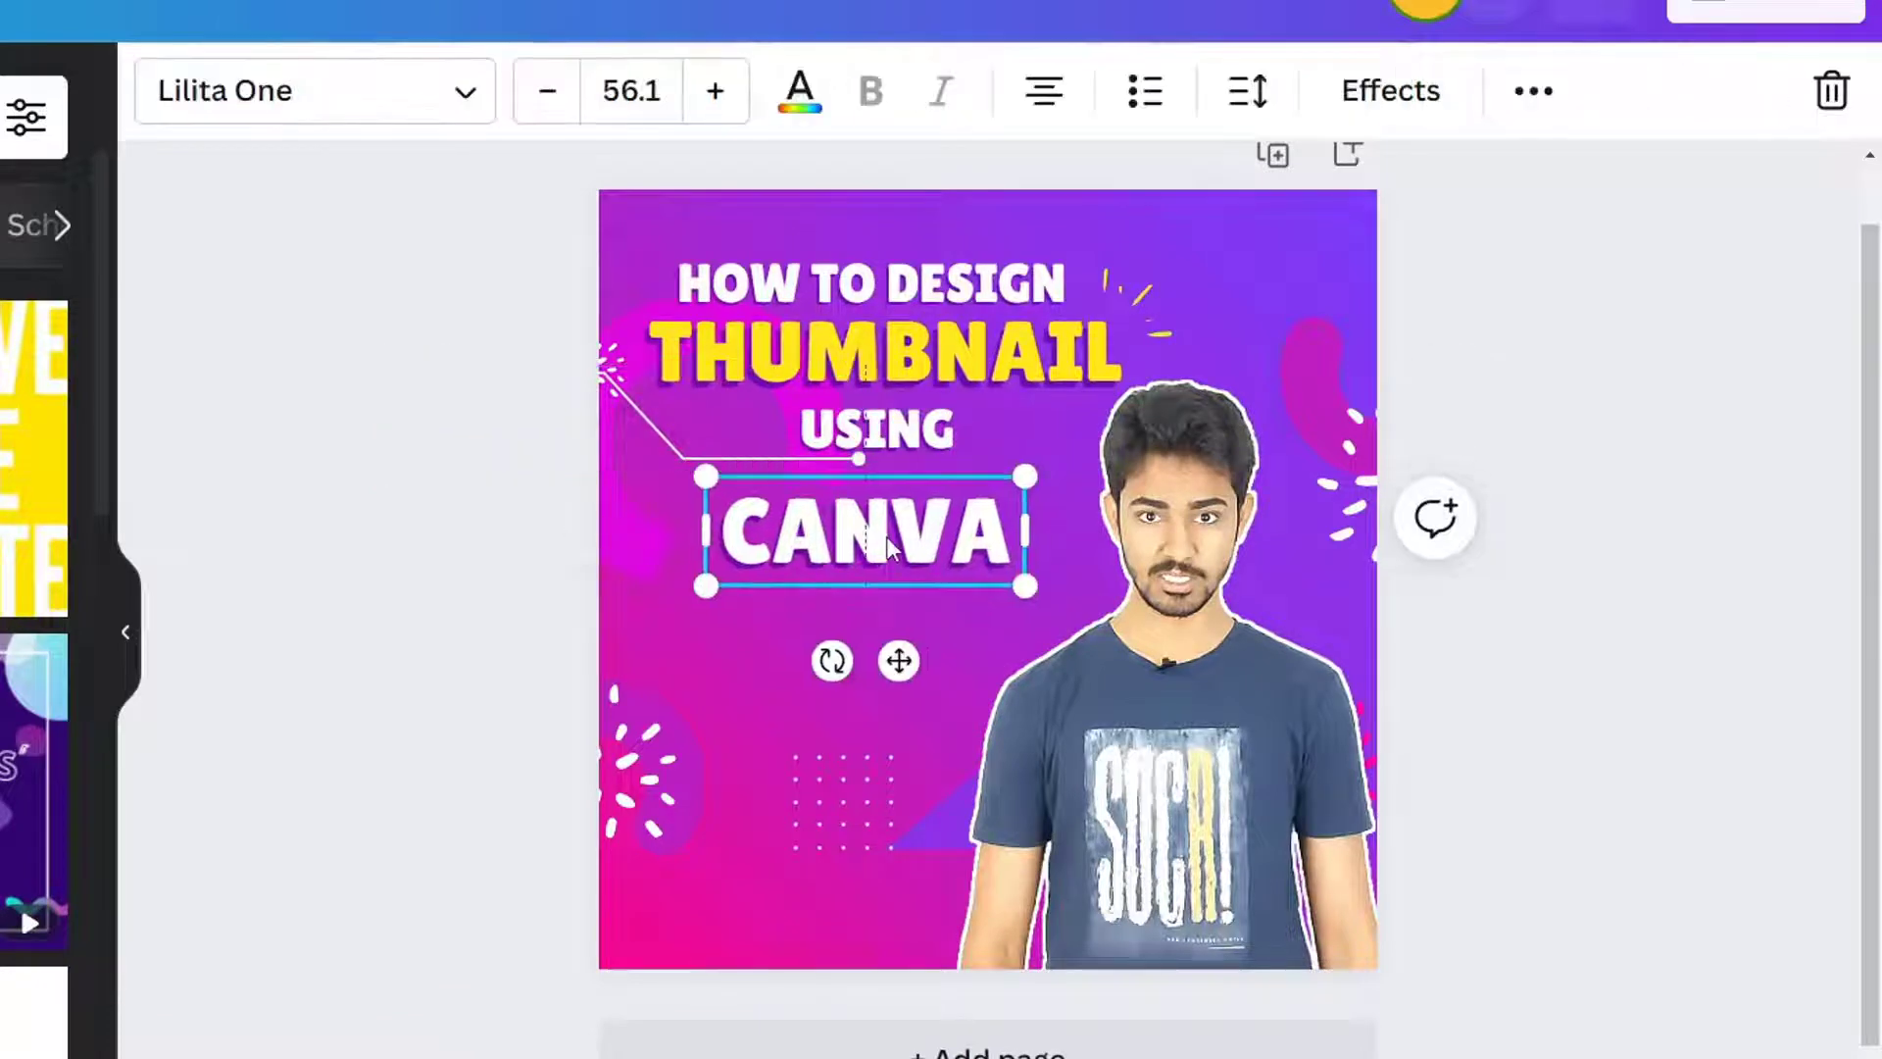
drag(886, 537, 892, 525)
drag(660, 454, 662, 461)
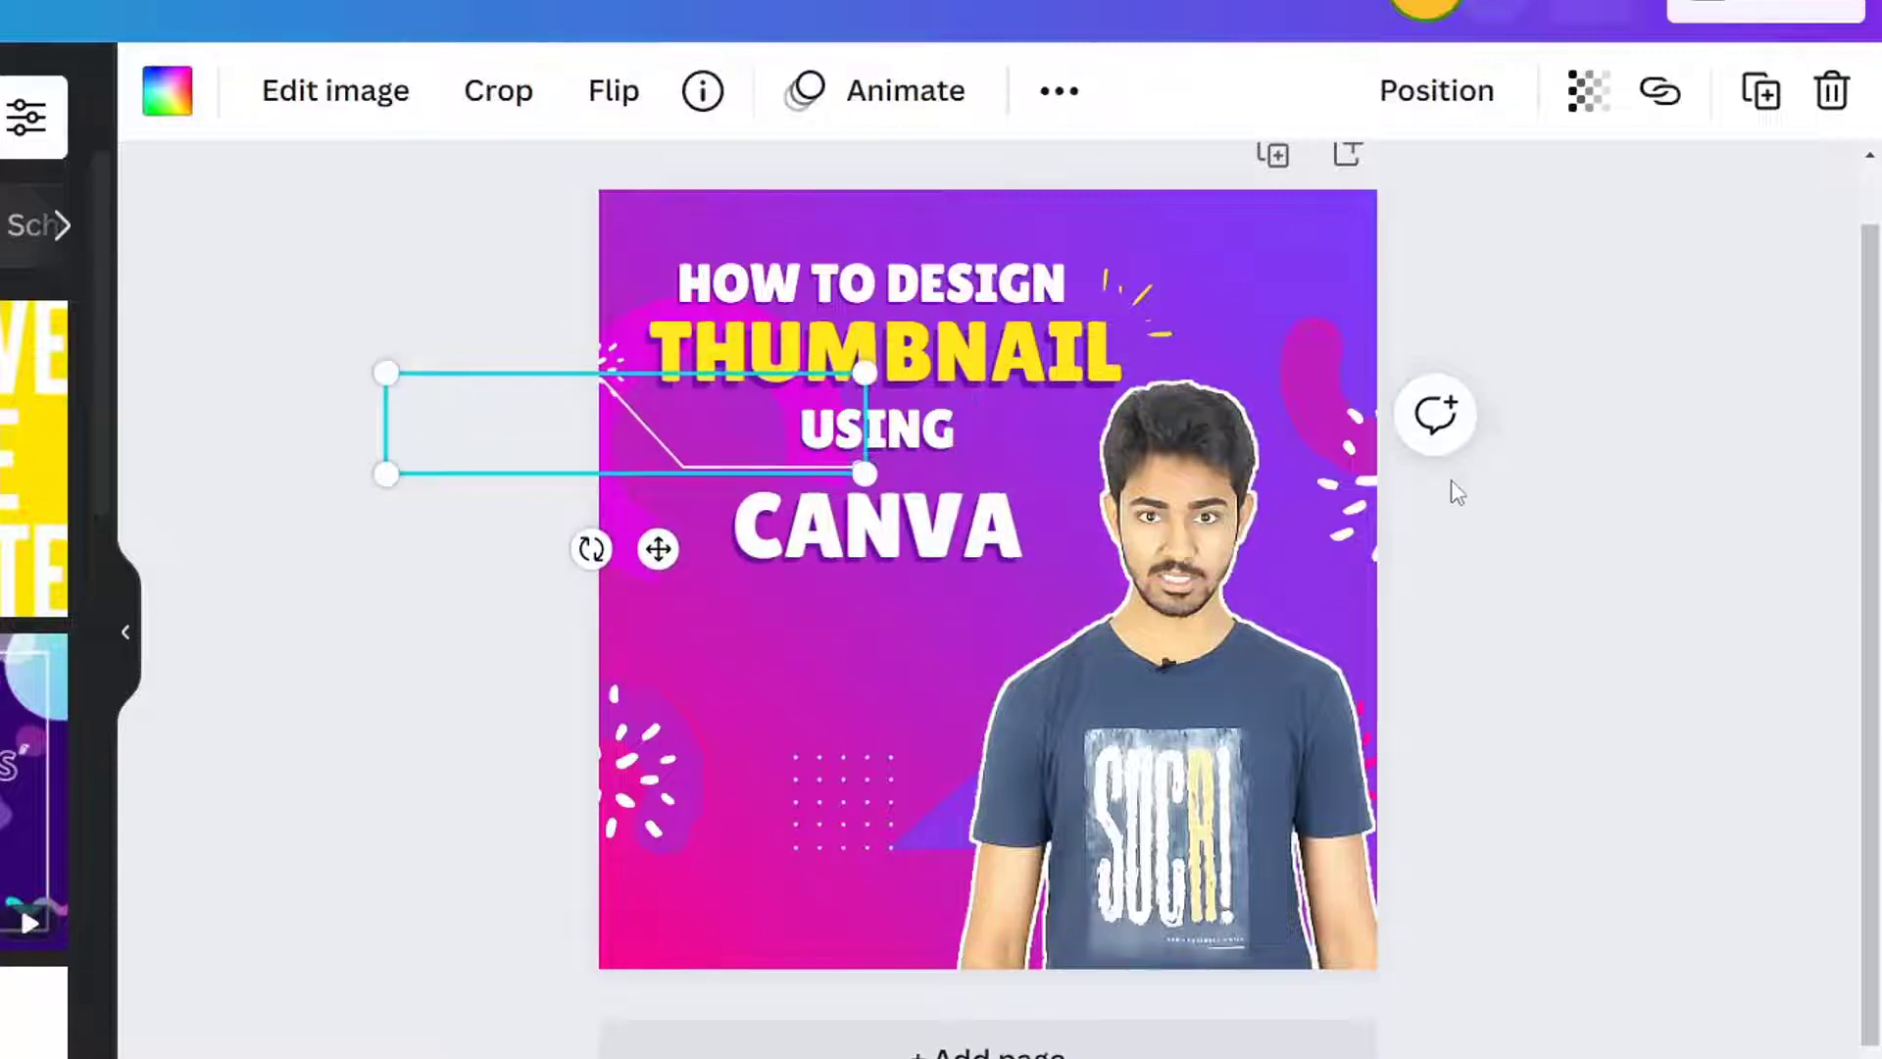
click(1588, 487)
scroll(1653, 539, up, 1)
scroll(1662, 551, down, 2)
scroll(1663, 551, up, 1)
click(1361, 488)
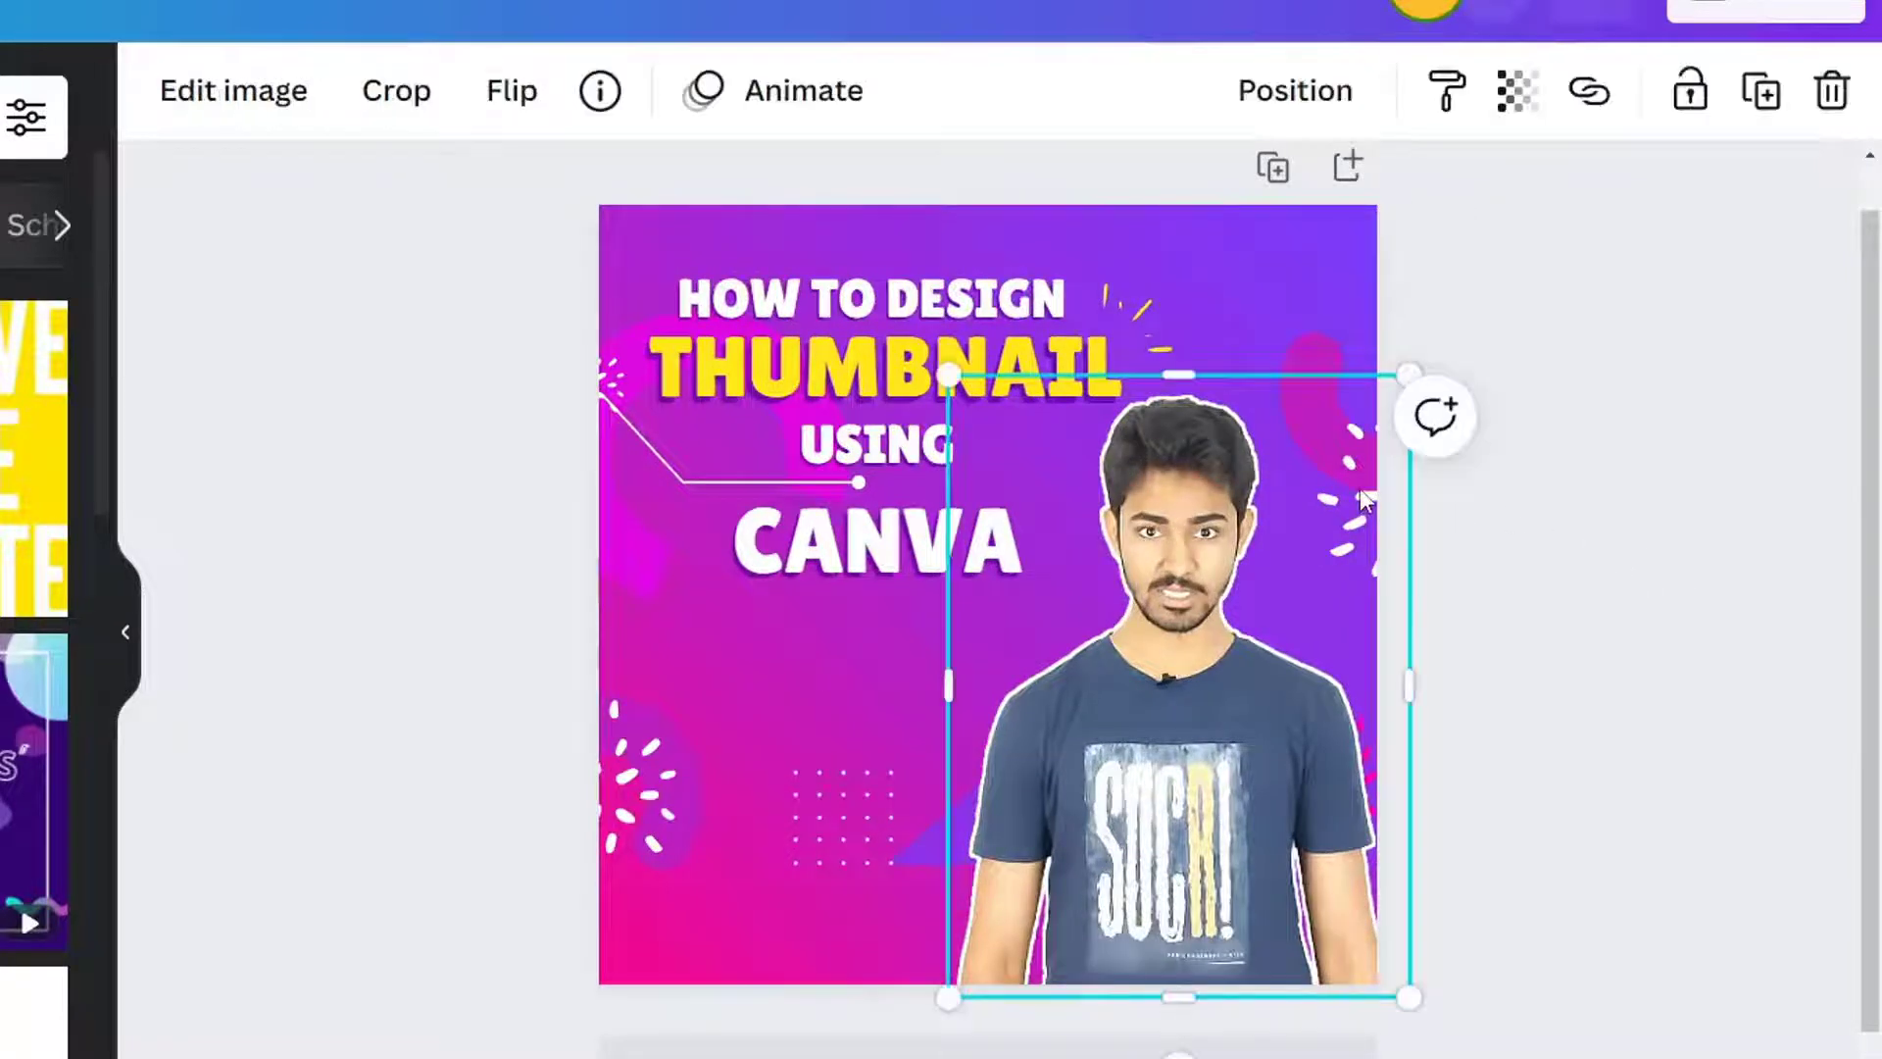
click(1578, 742)
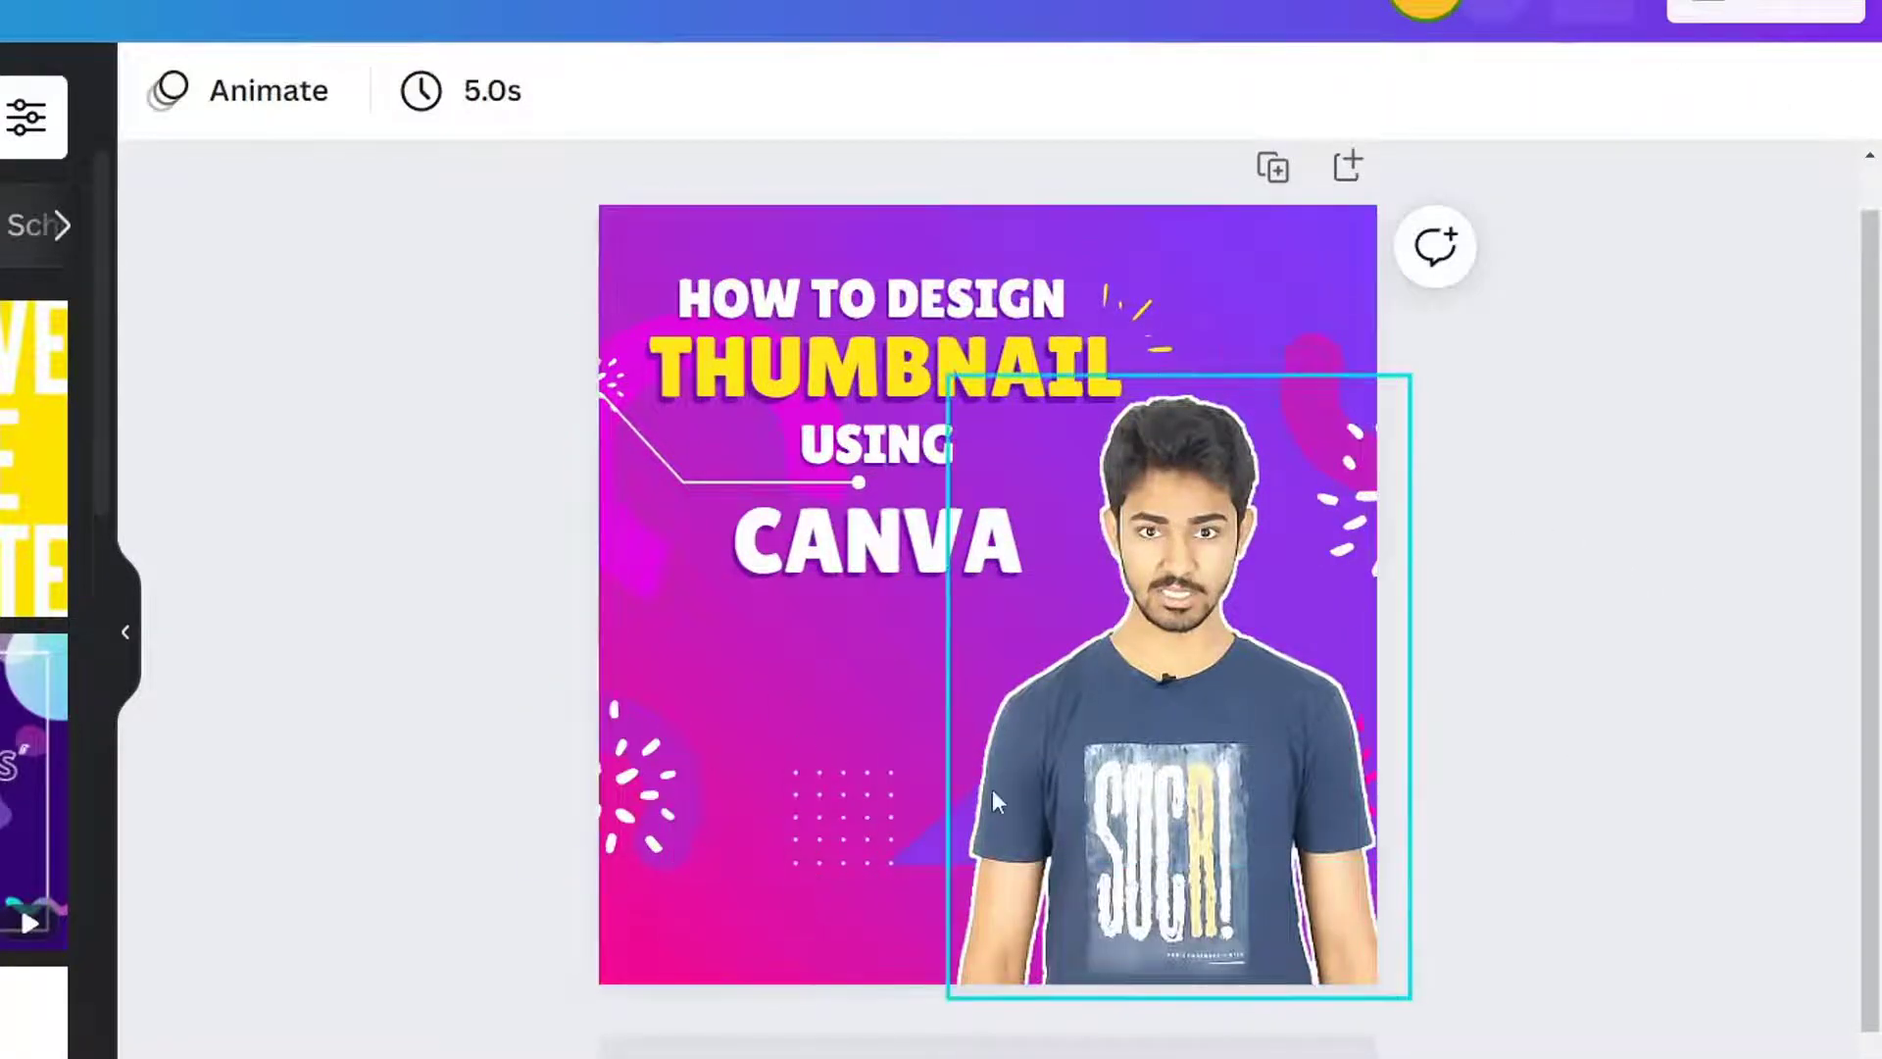
Move the large white burst up the design's left edge beside CANVA and the small burst into the top-left corner.
click(668, 823)
drag(669, 824, 668, 601)
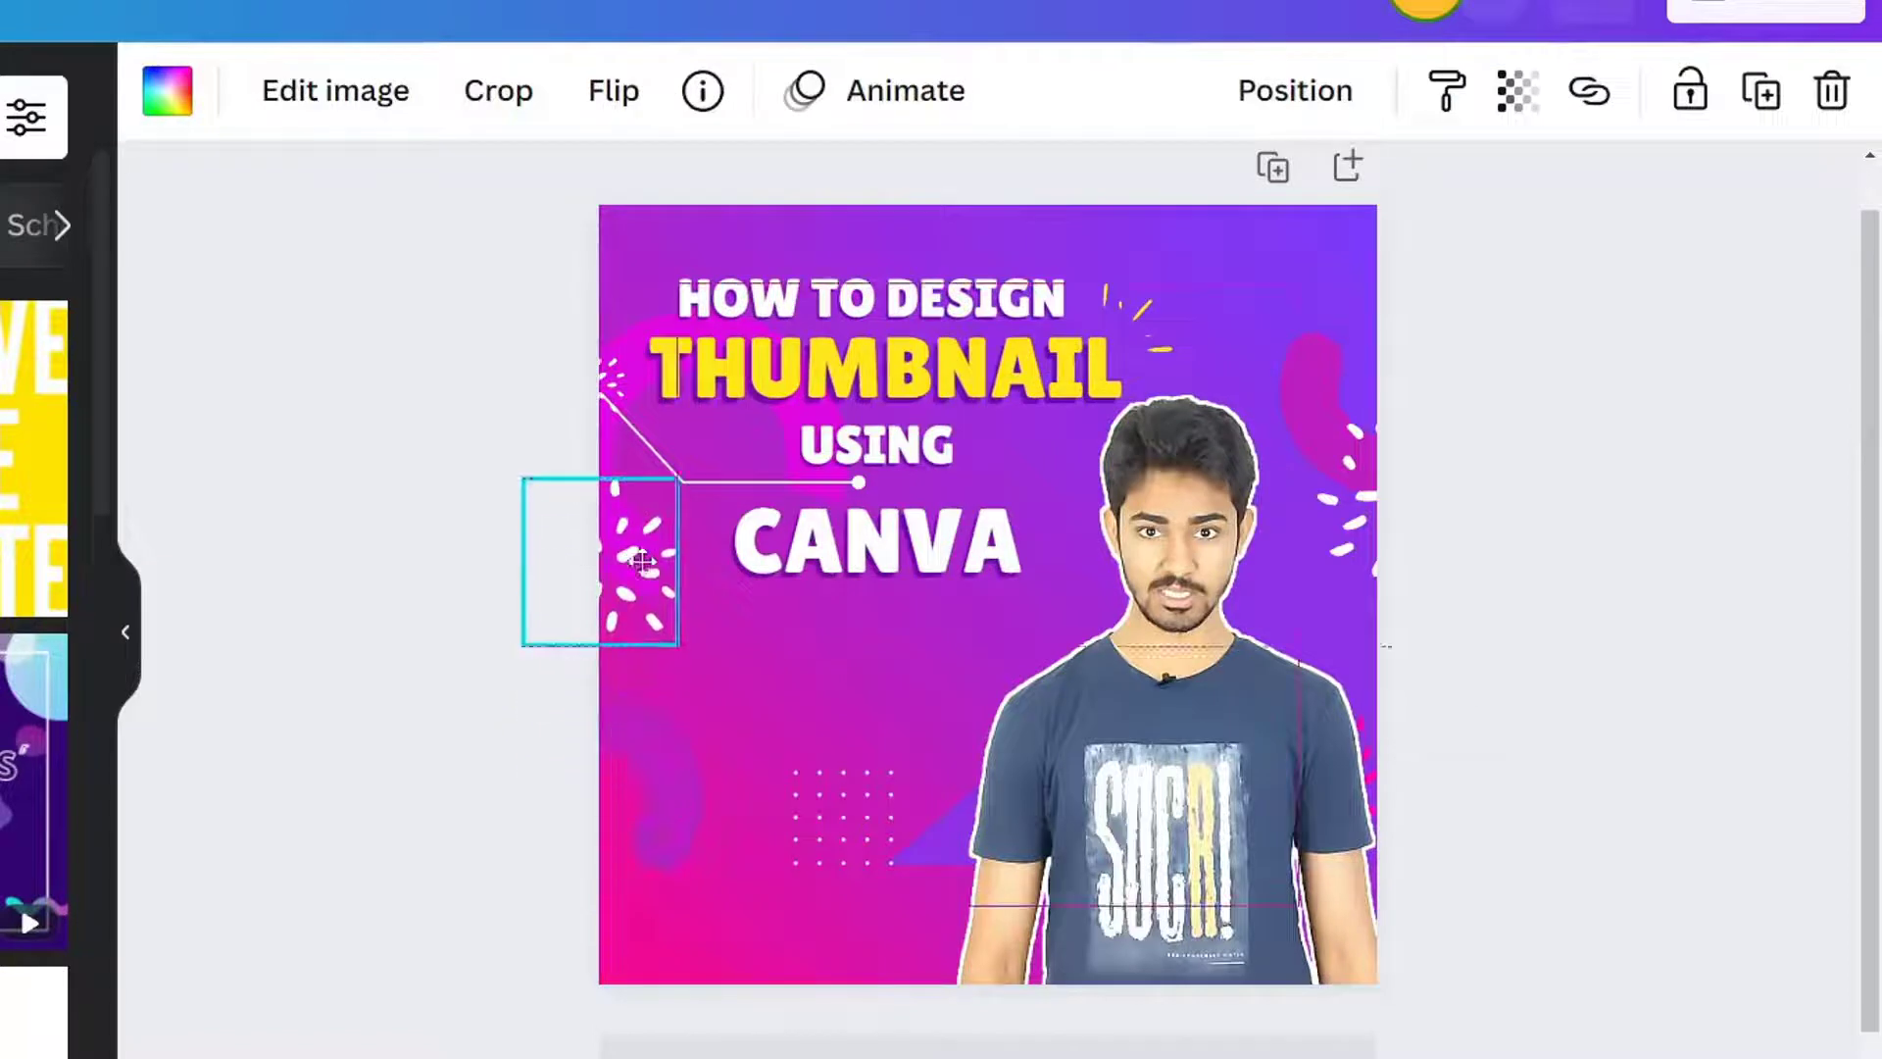
drag(604, 394, 620, 235)
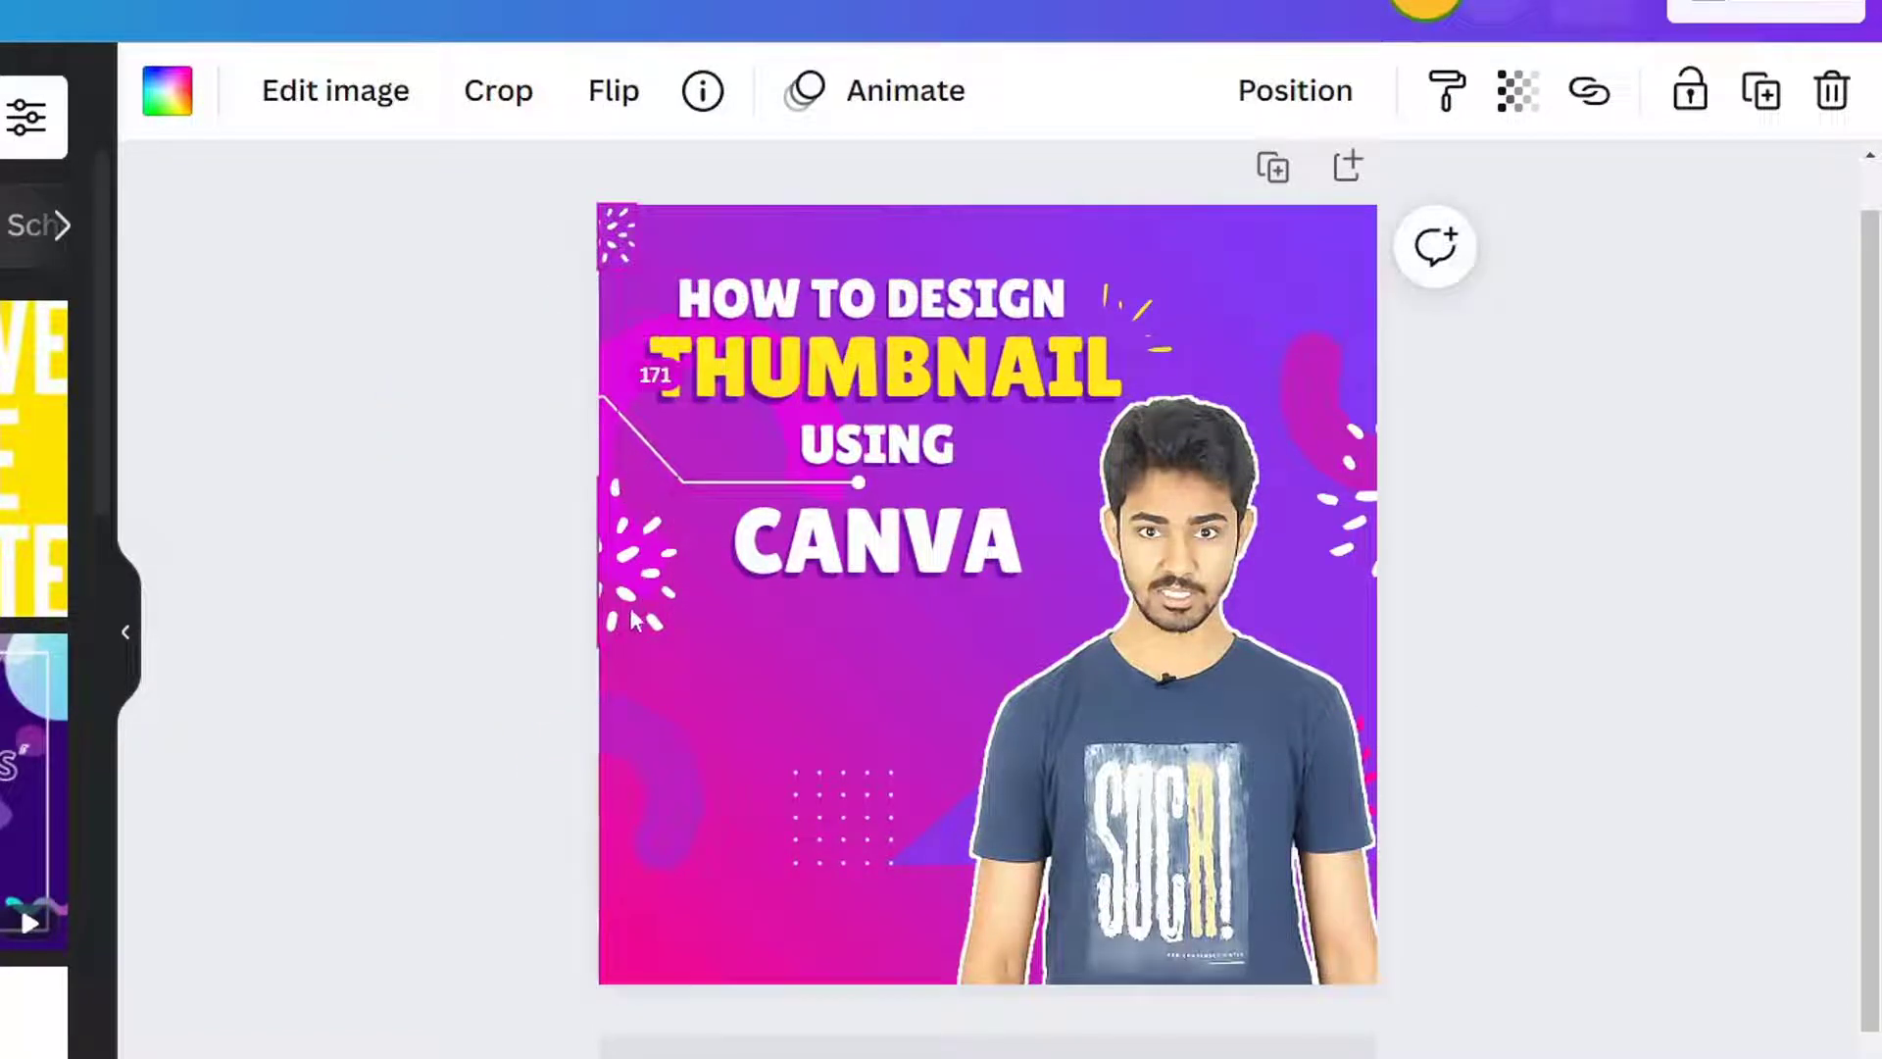
click(833, 727)
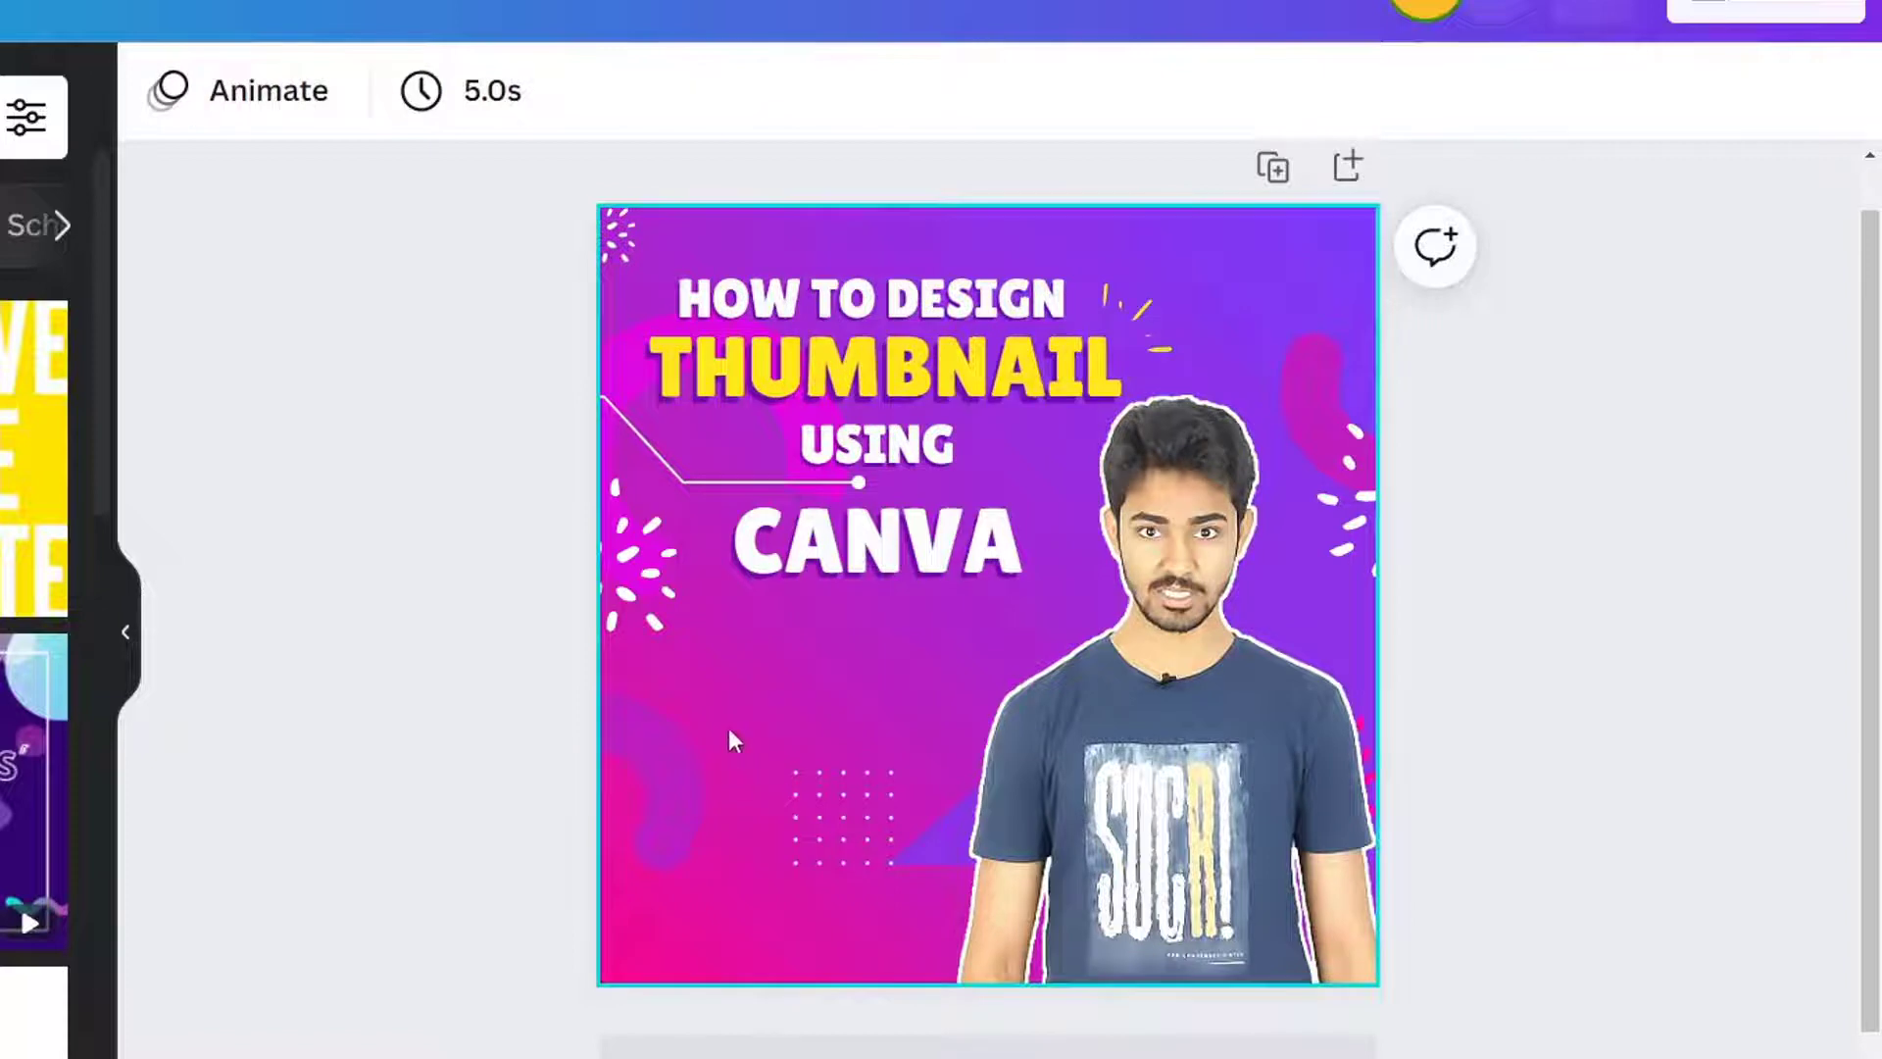
Add a square shape from the design elements to the square design.
scroll(951, 732, up, 2)
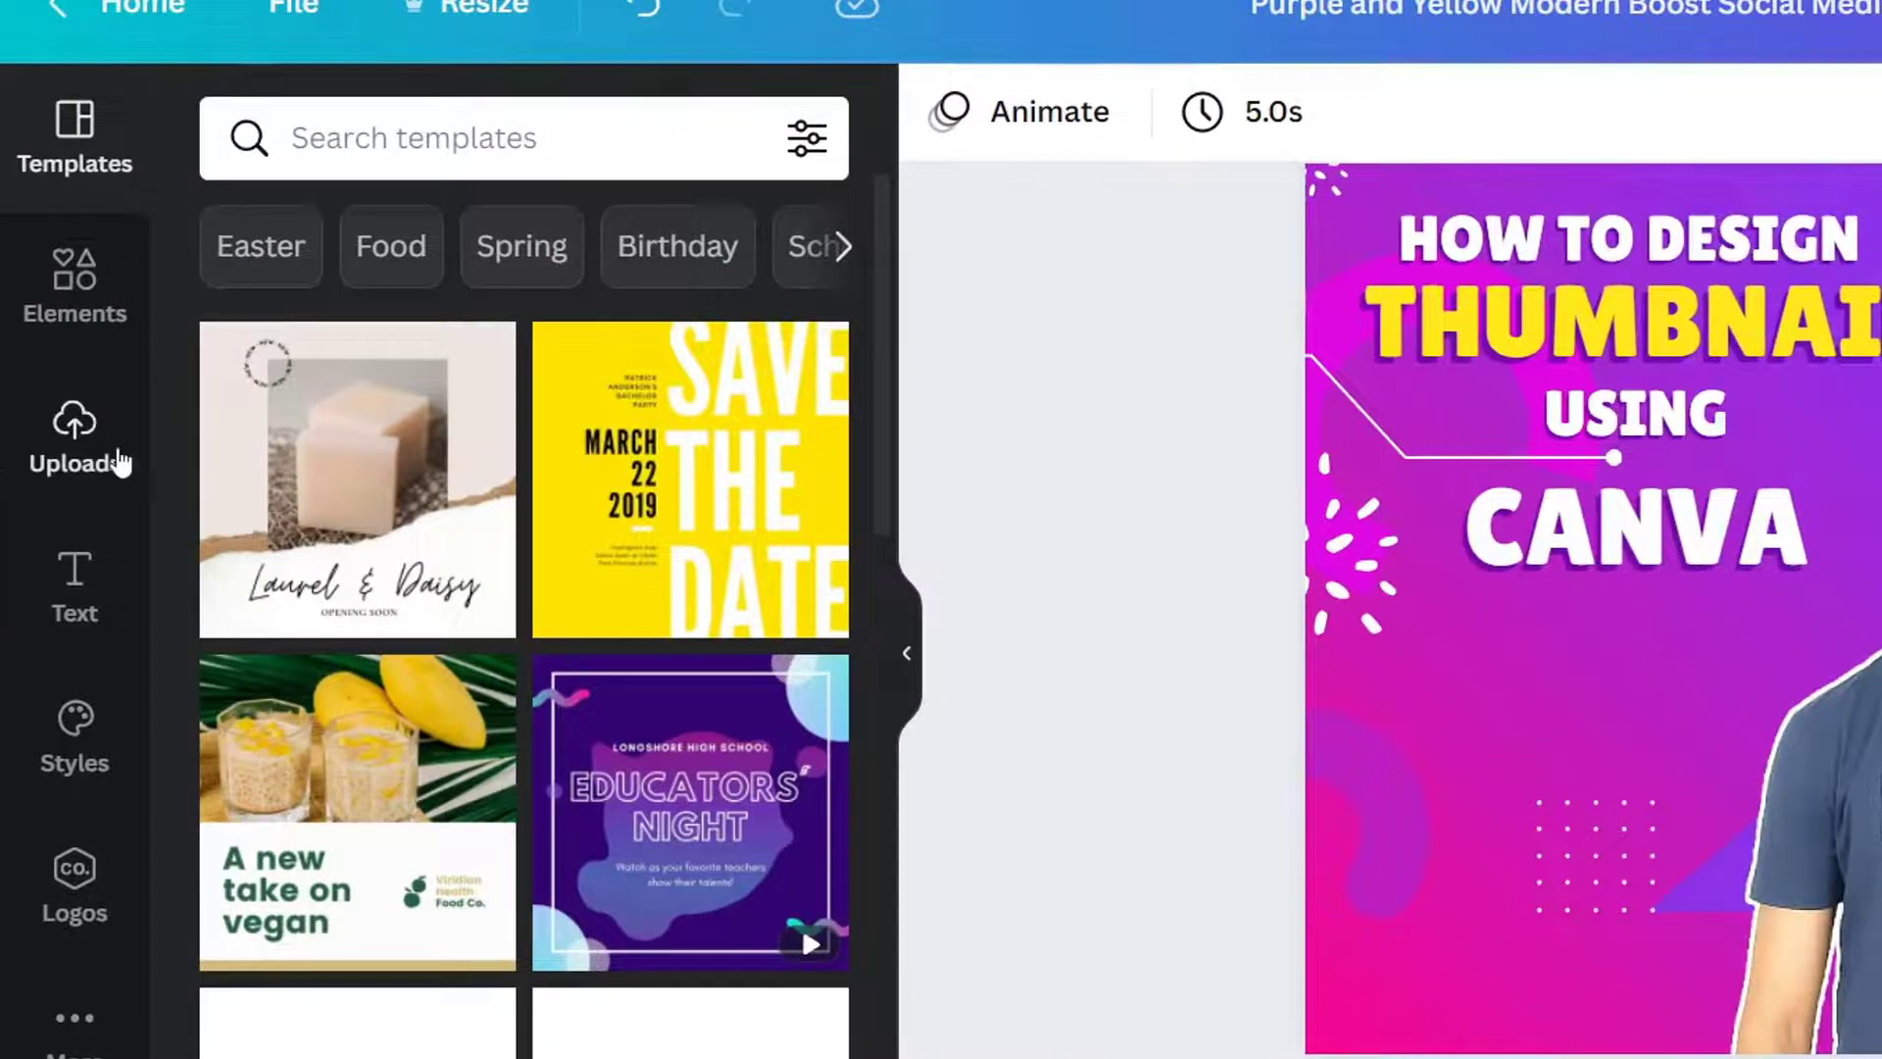
click(57, 304)
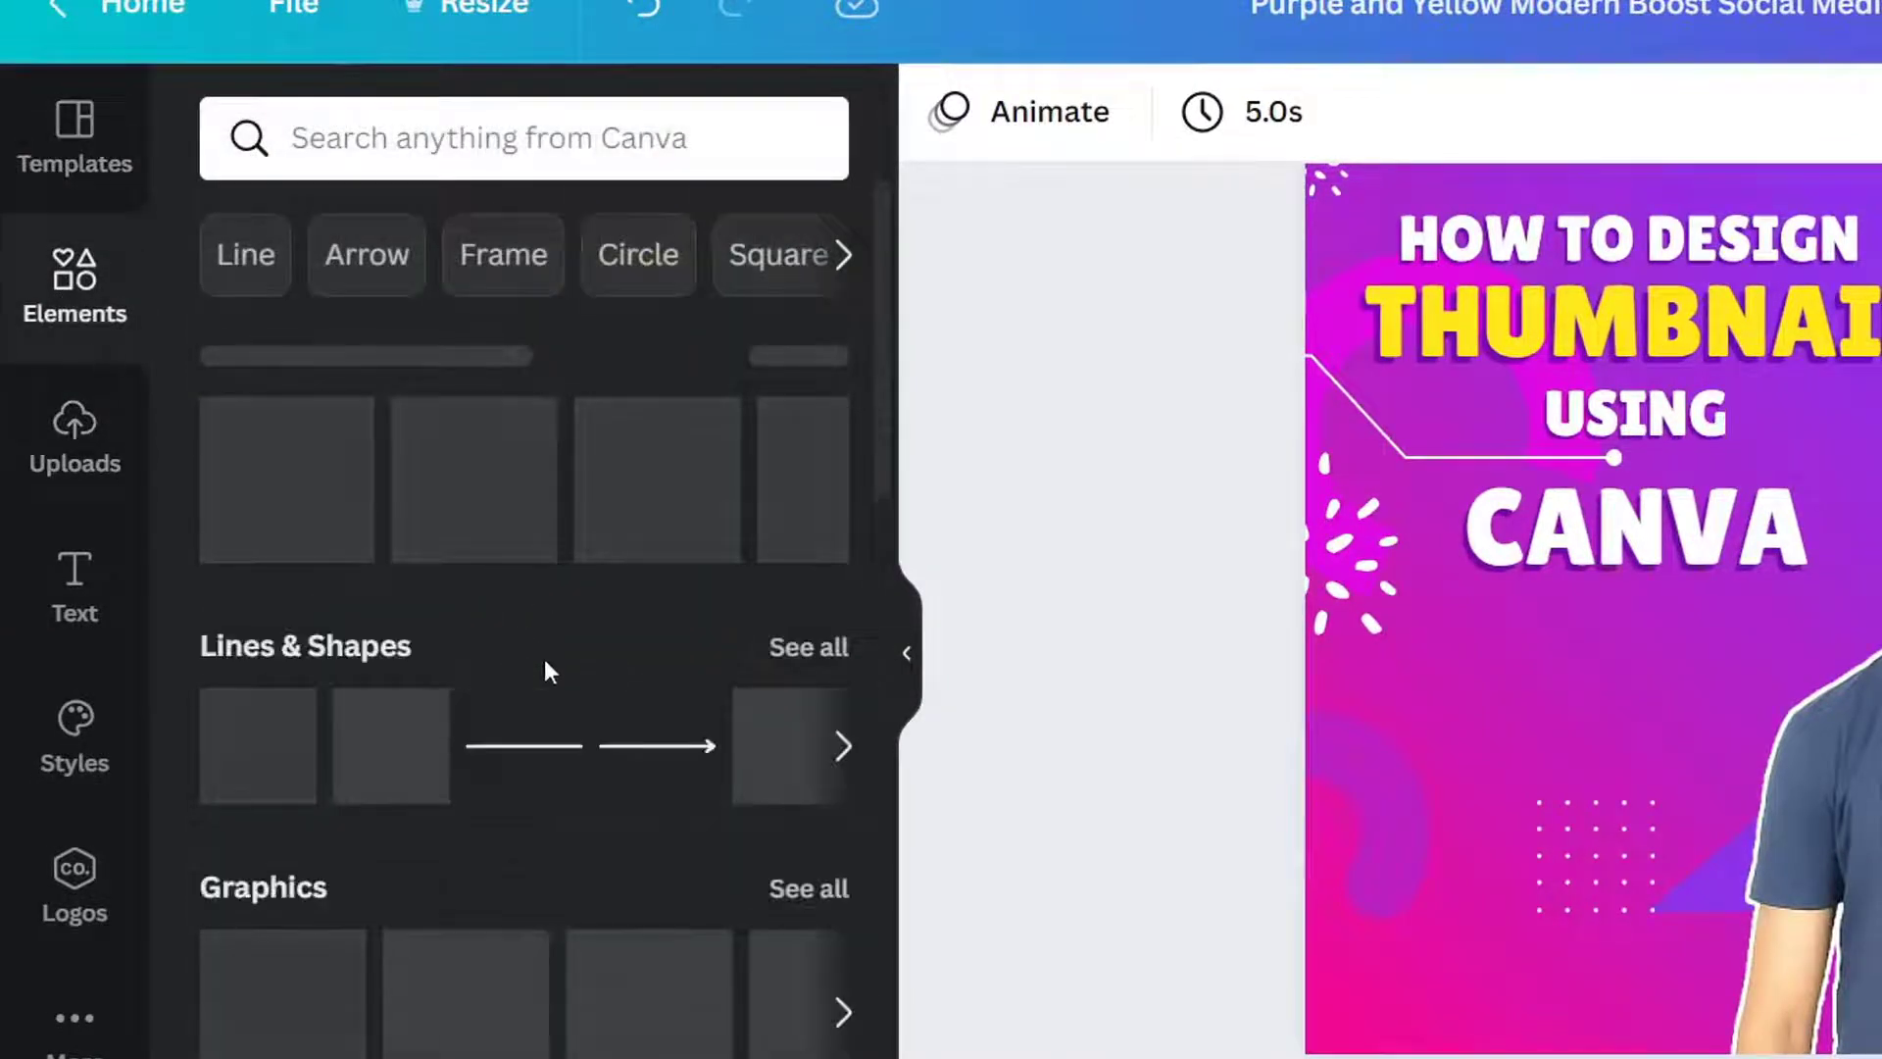
drag(365, 522, 921, 560)
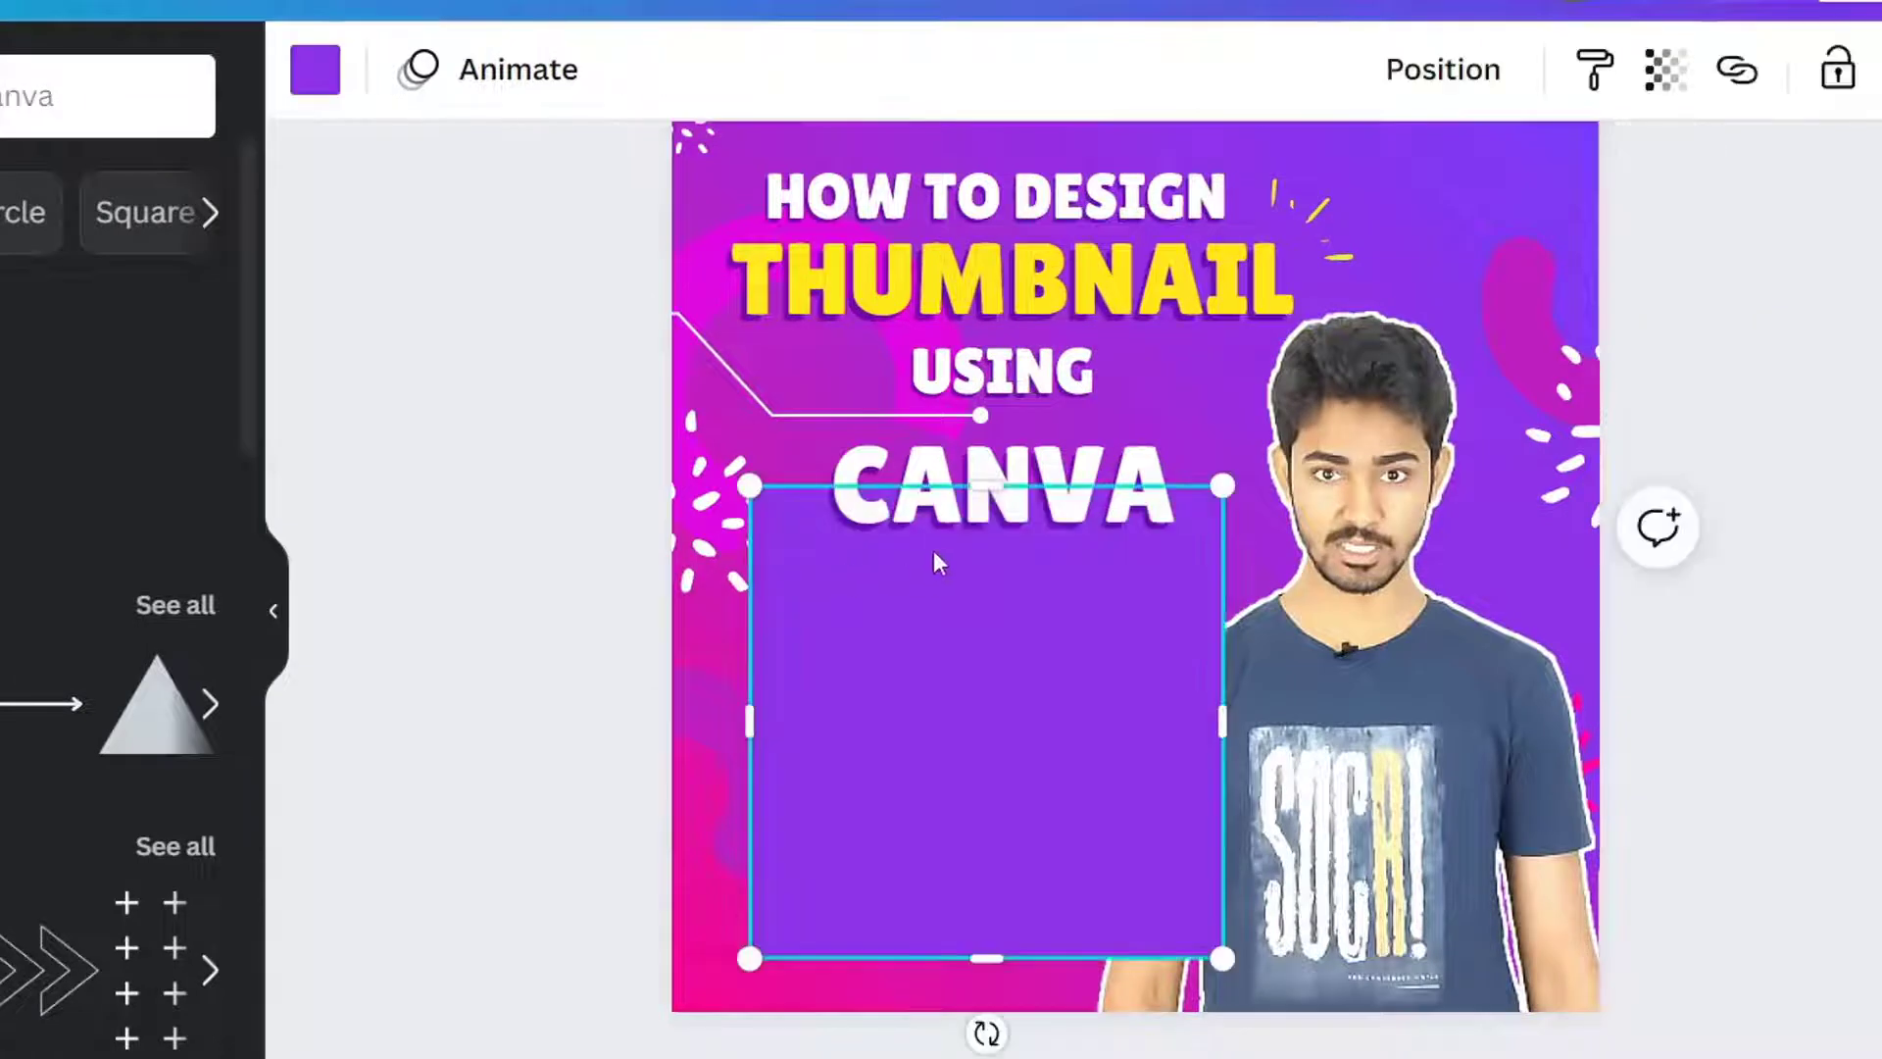
Flatten the square into a thin horizontal bar, place it across the left edge below CANVA and widen it to the man's arm.
drag(987, 483, 991, 887)
drag(841, 882, 764, 796)
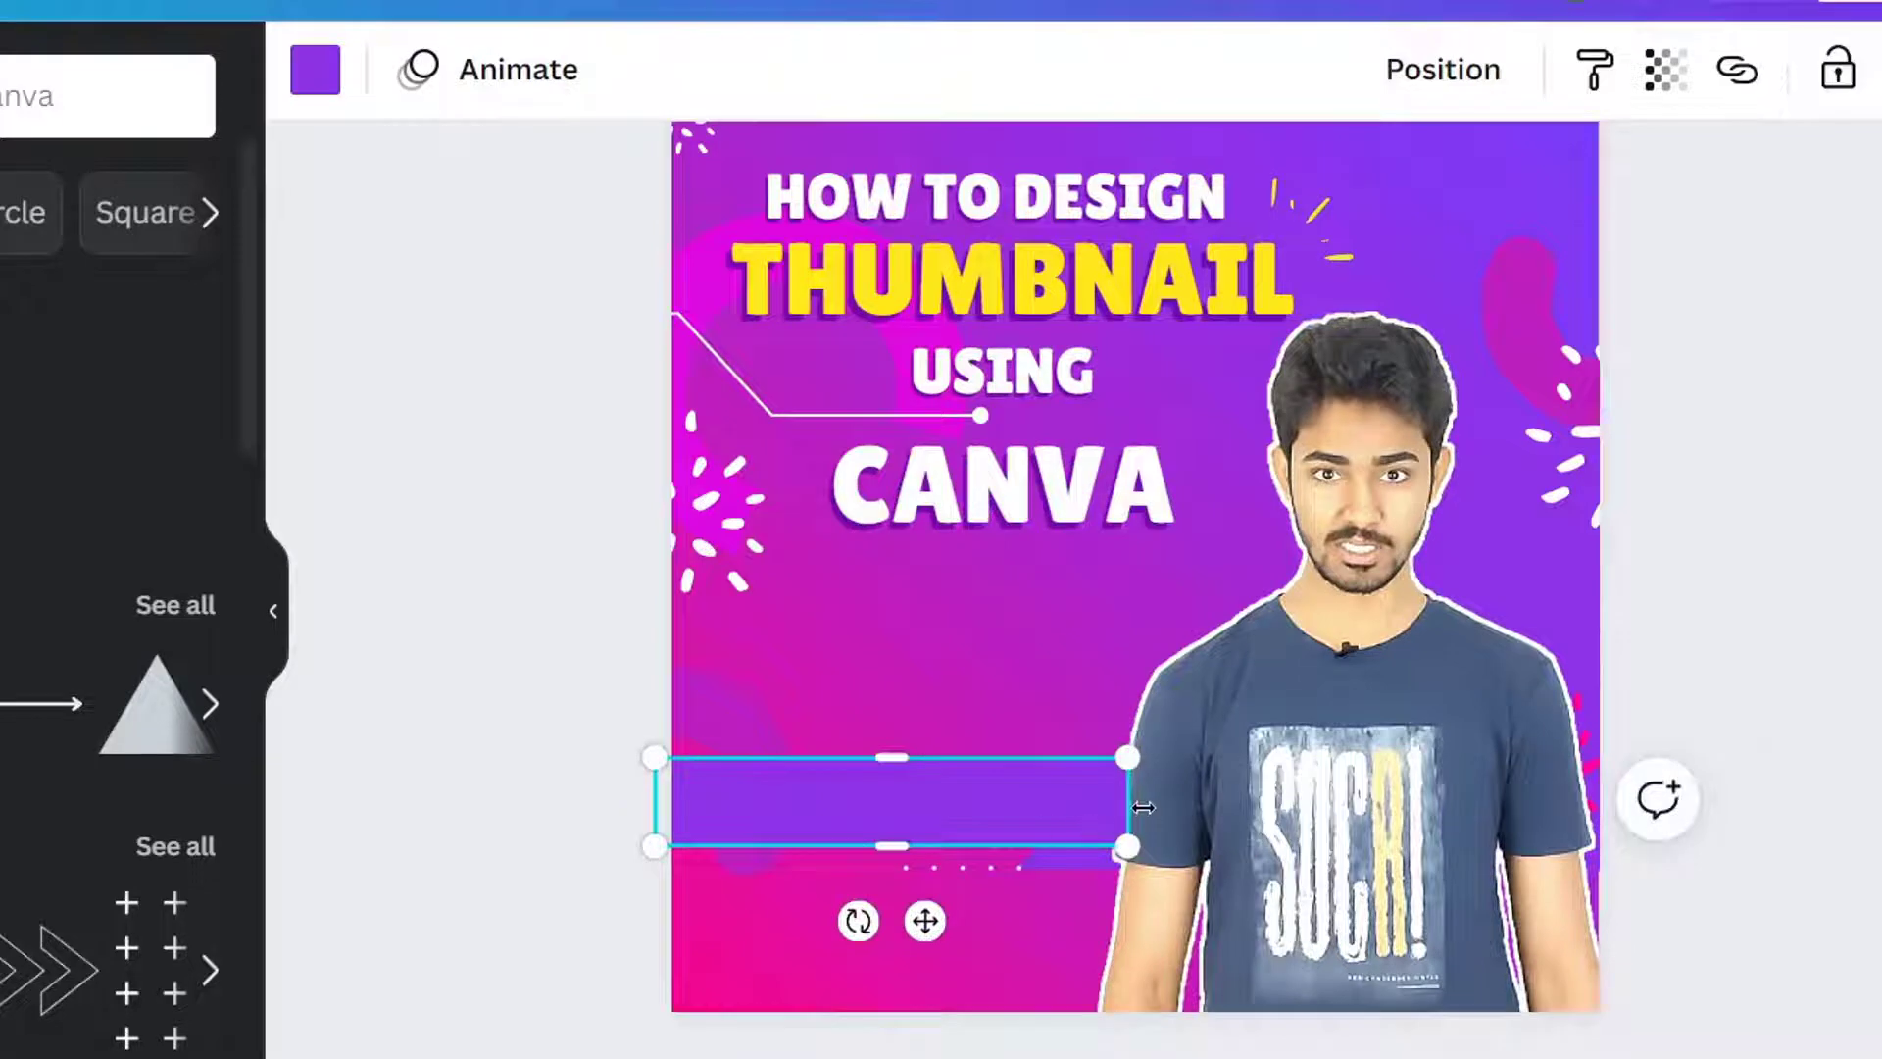
scroll(1142, 808, up, 2)
drag(1133, 803, 1162, 806)
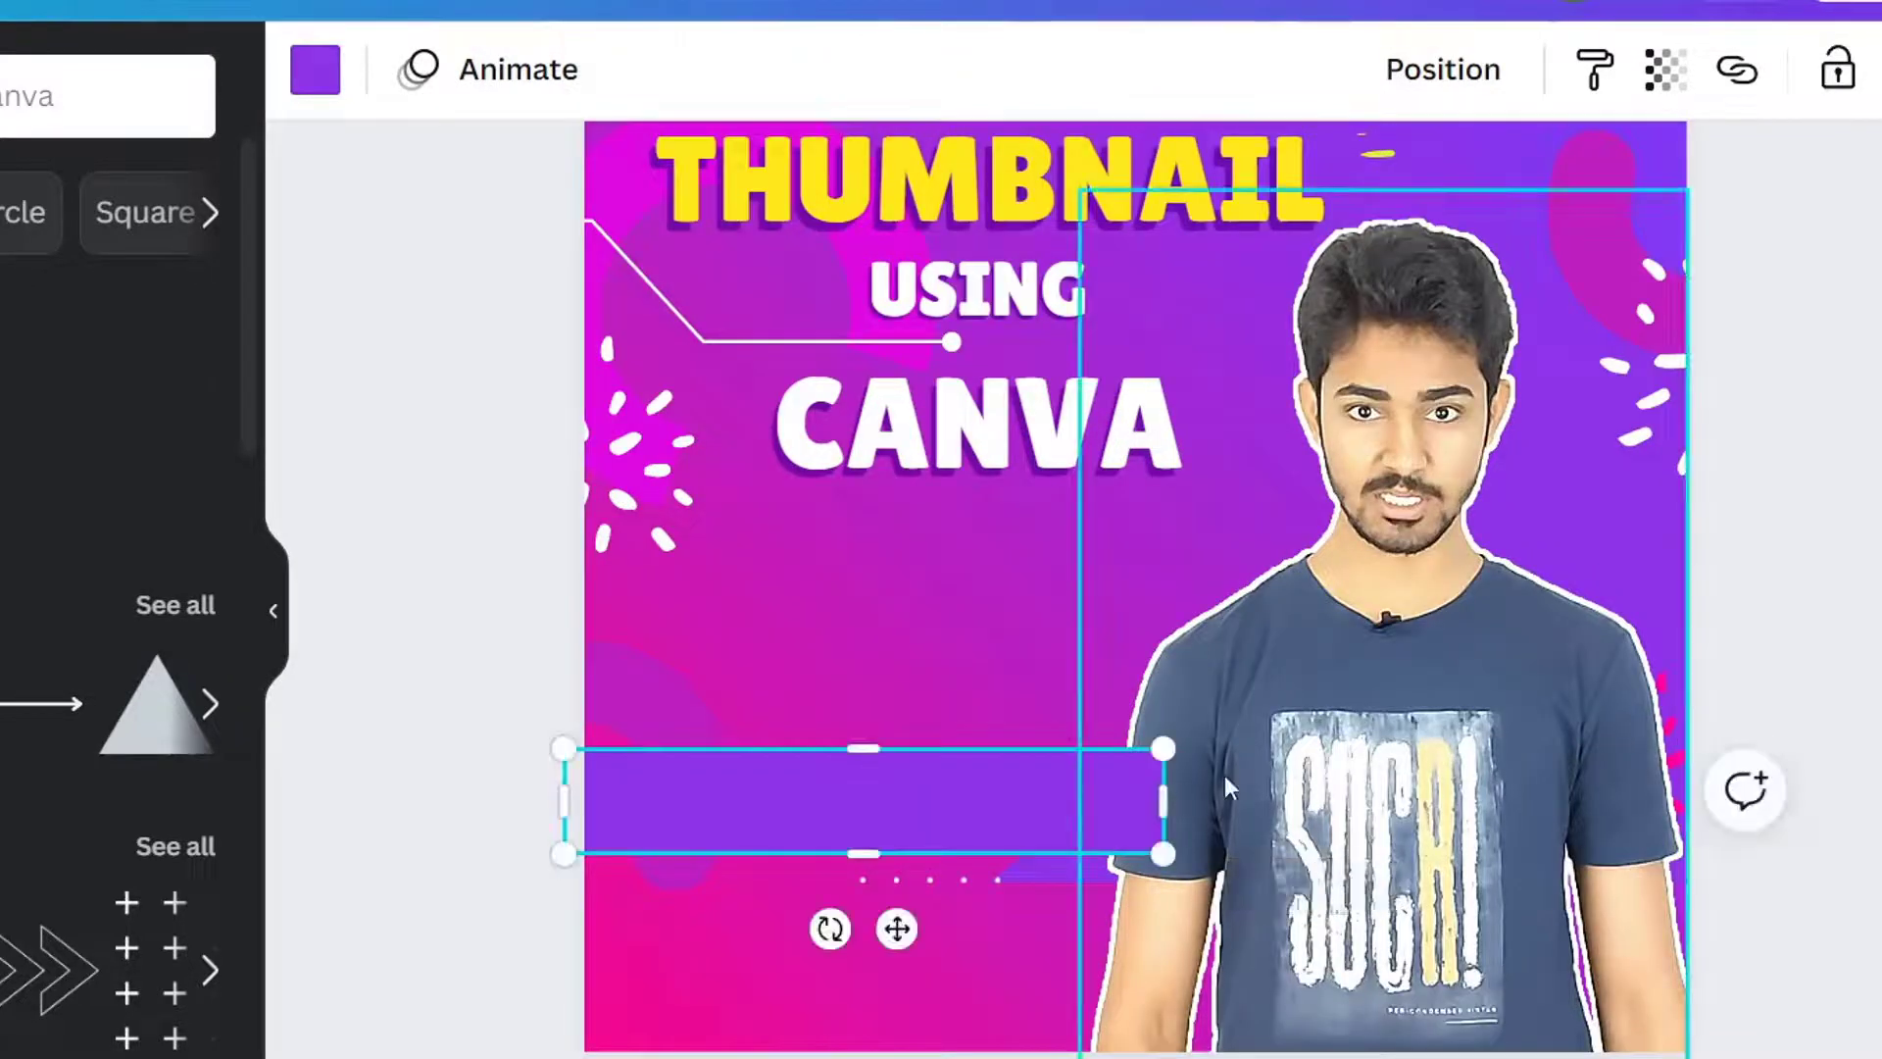
click(1091, 788)
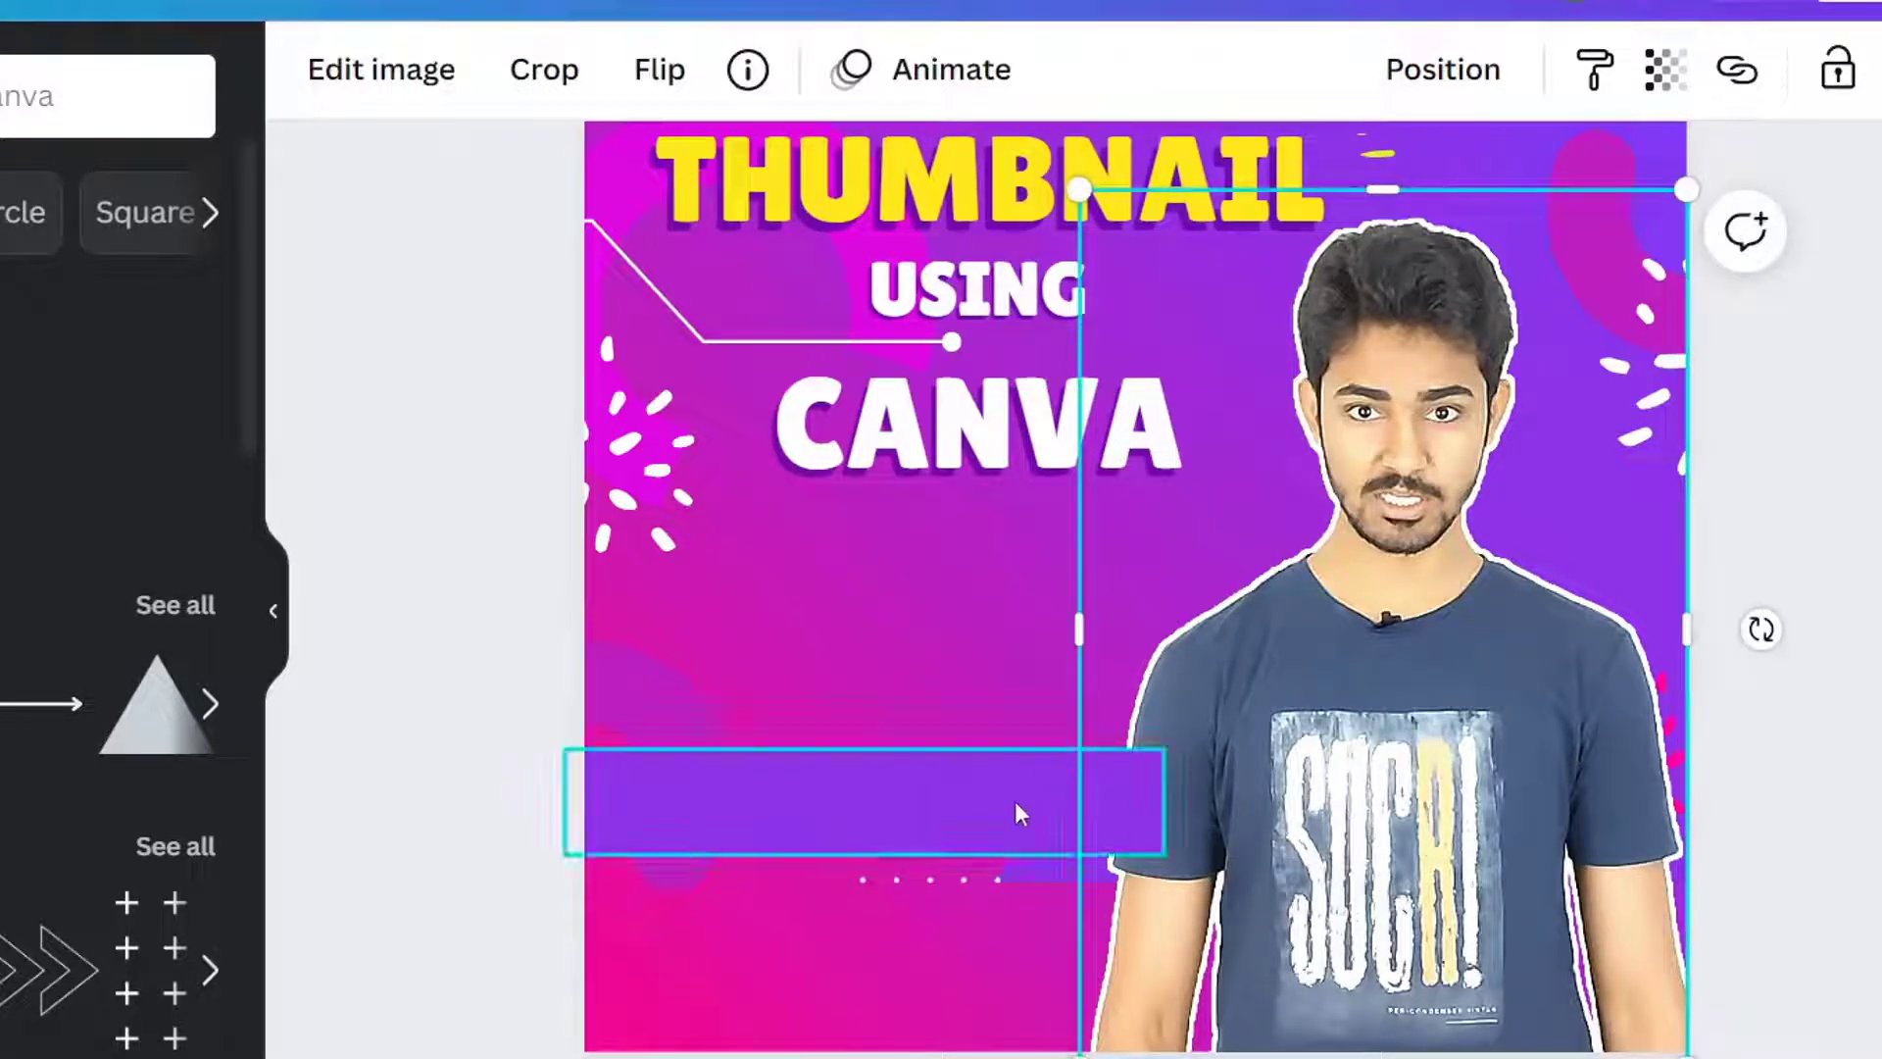
Bring the man's photo to the front so that it overlaps the end of the purple bar.
click(875, 786)
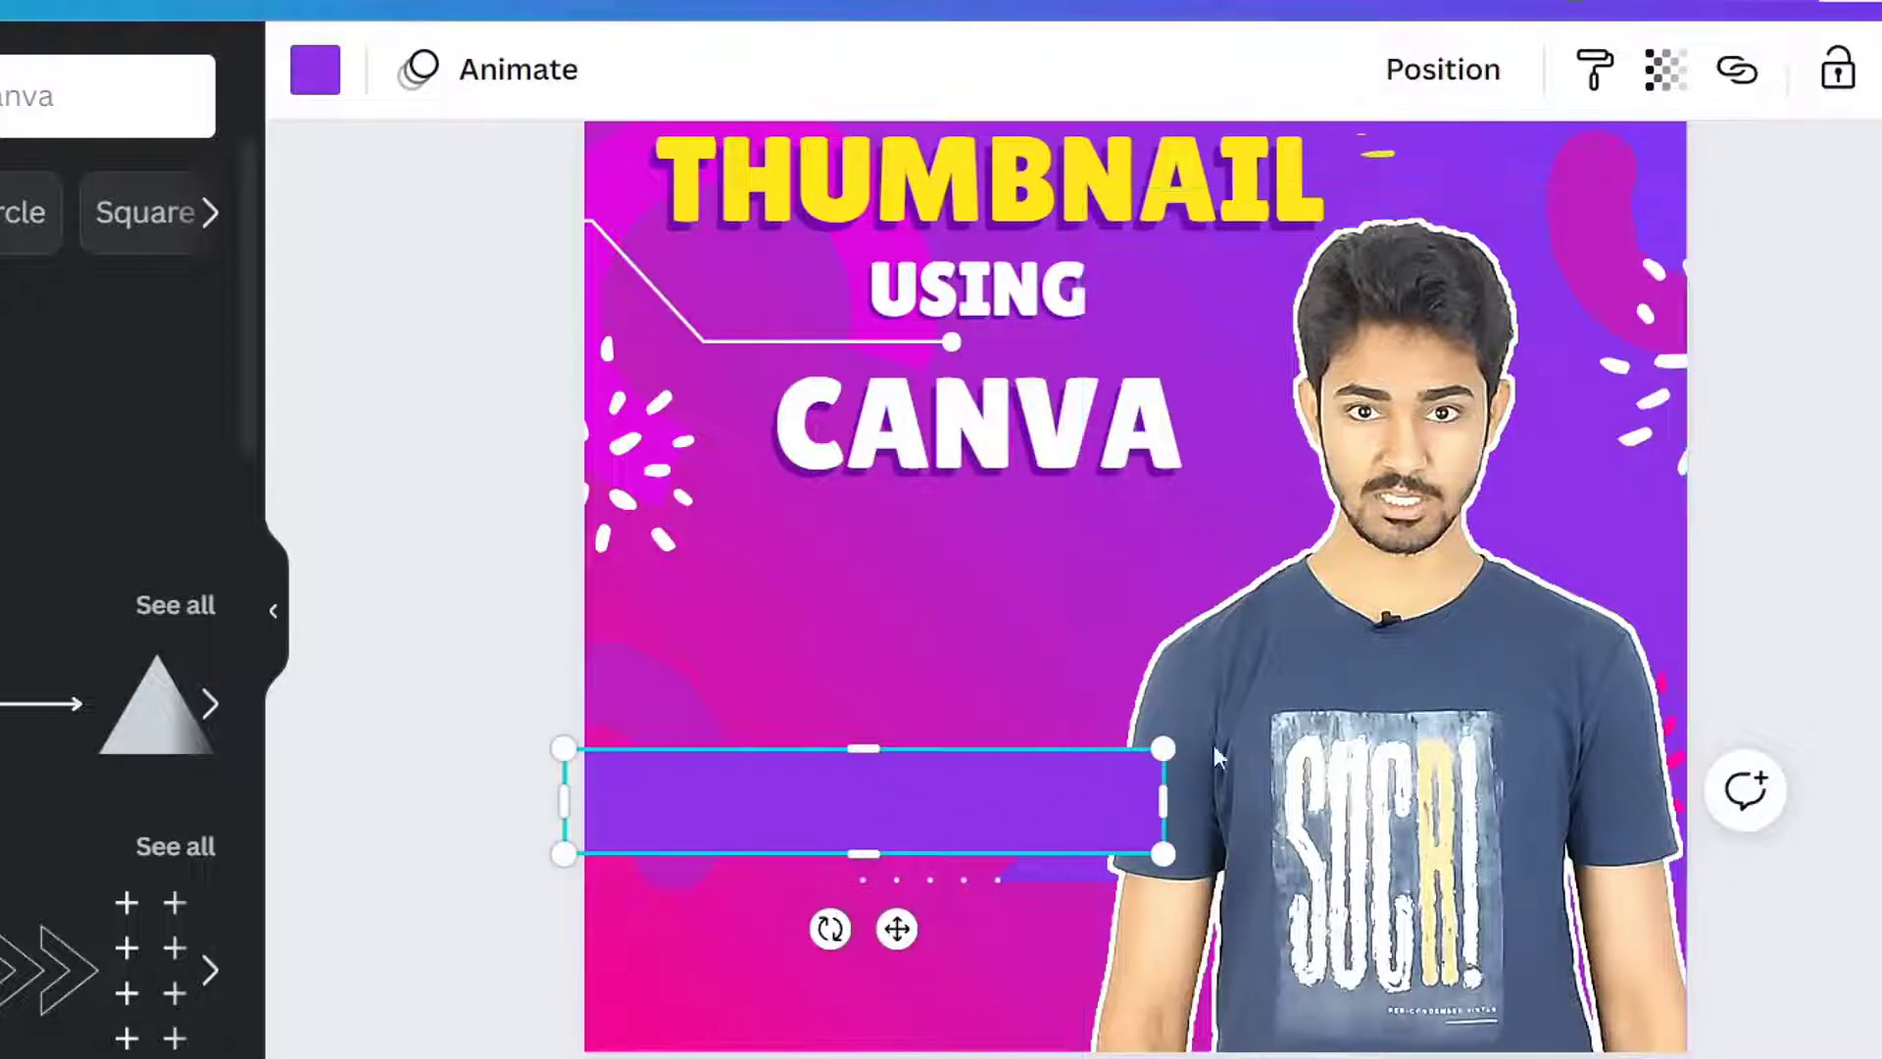
click(1243, 737)
right_click(1244, 737)
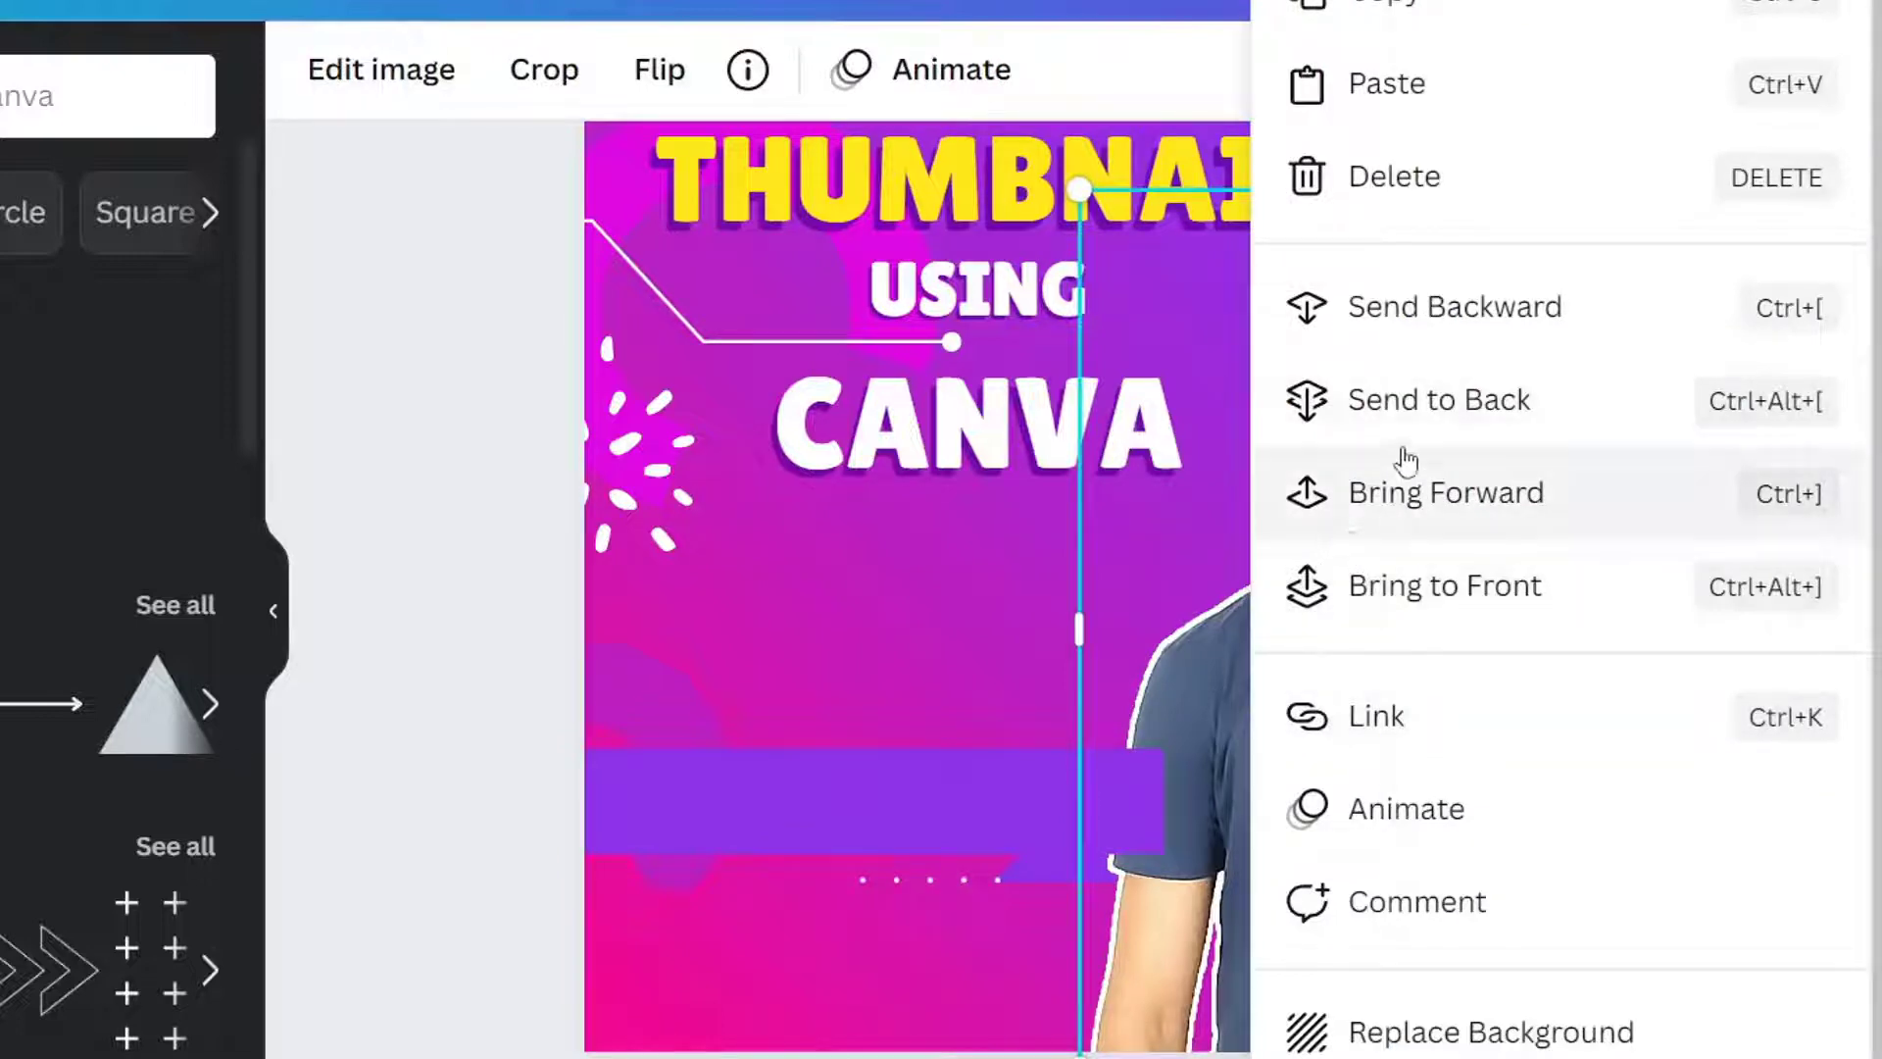
click(1441, 510)
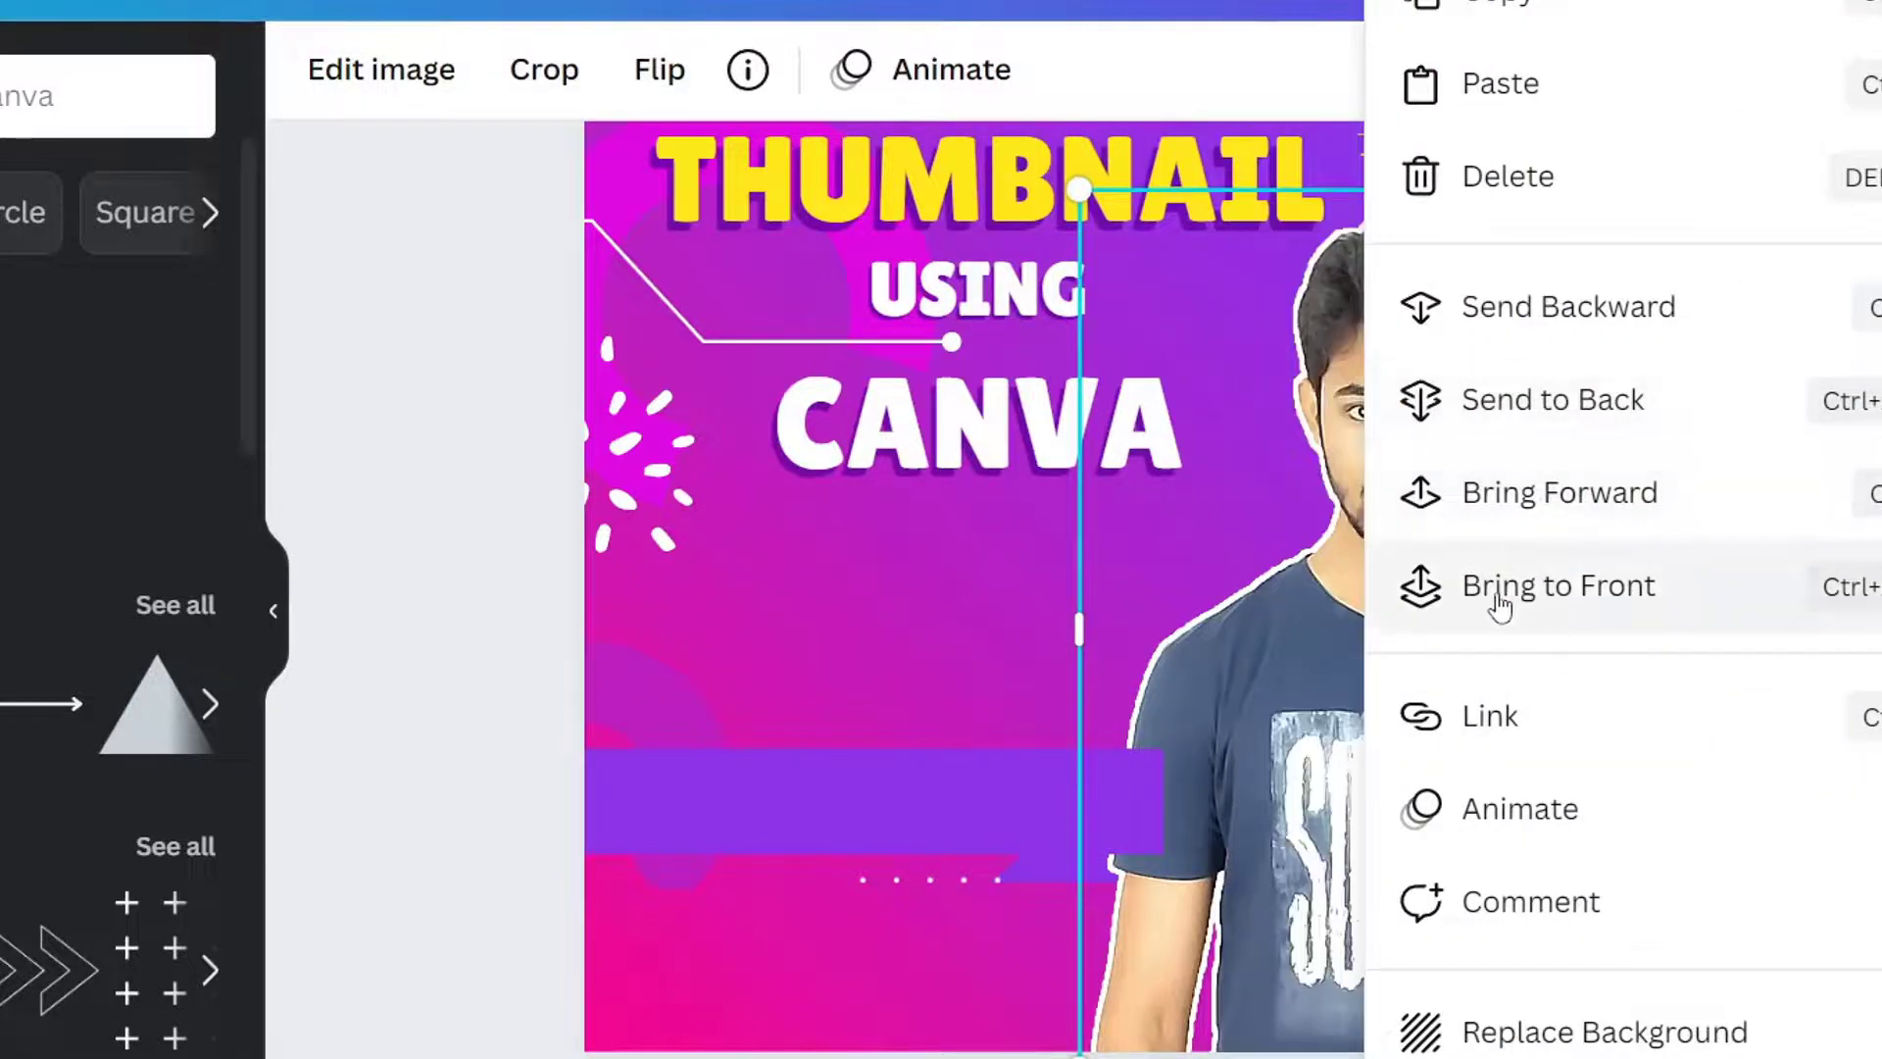
click(1500, 605)
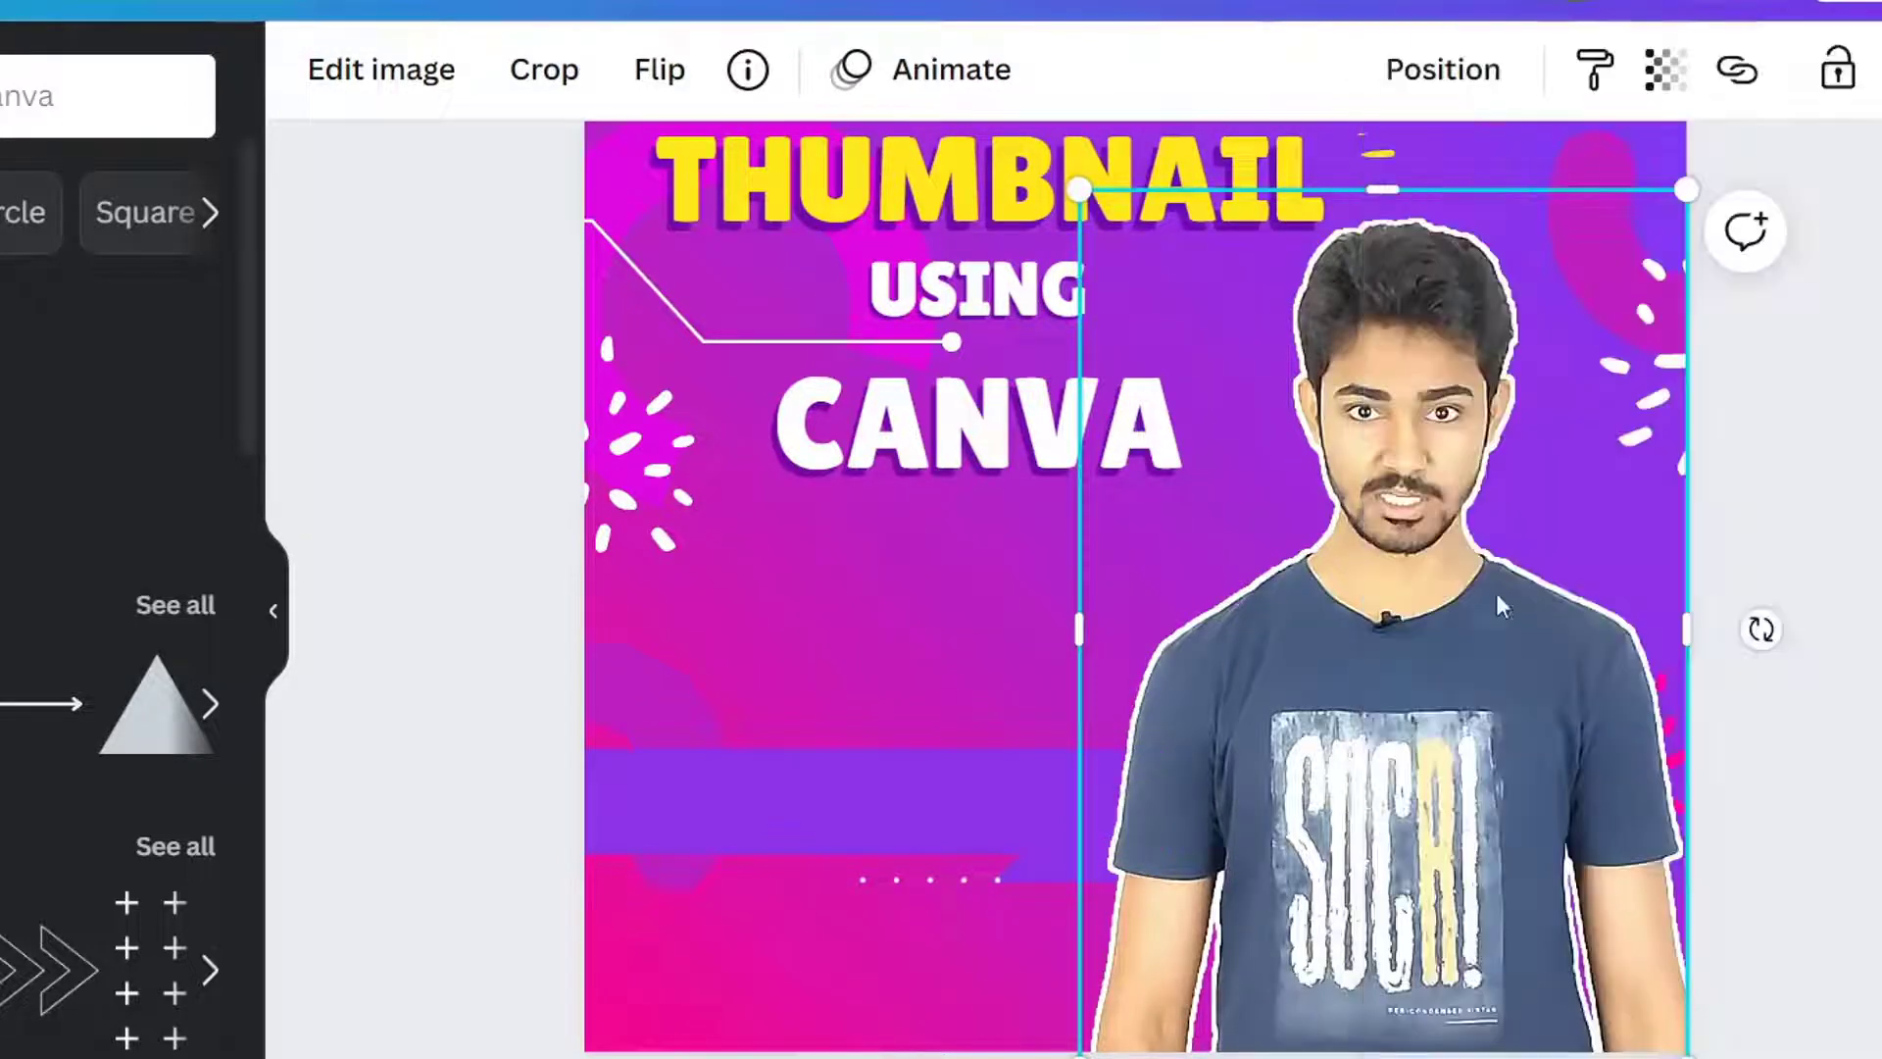
Move the purple corner shape down to the design's bottom edge and shift the purple bar slightly left beside the man's arm.
click(884, 833)
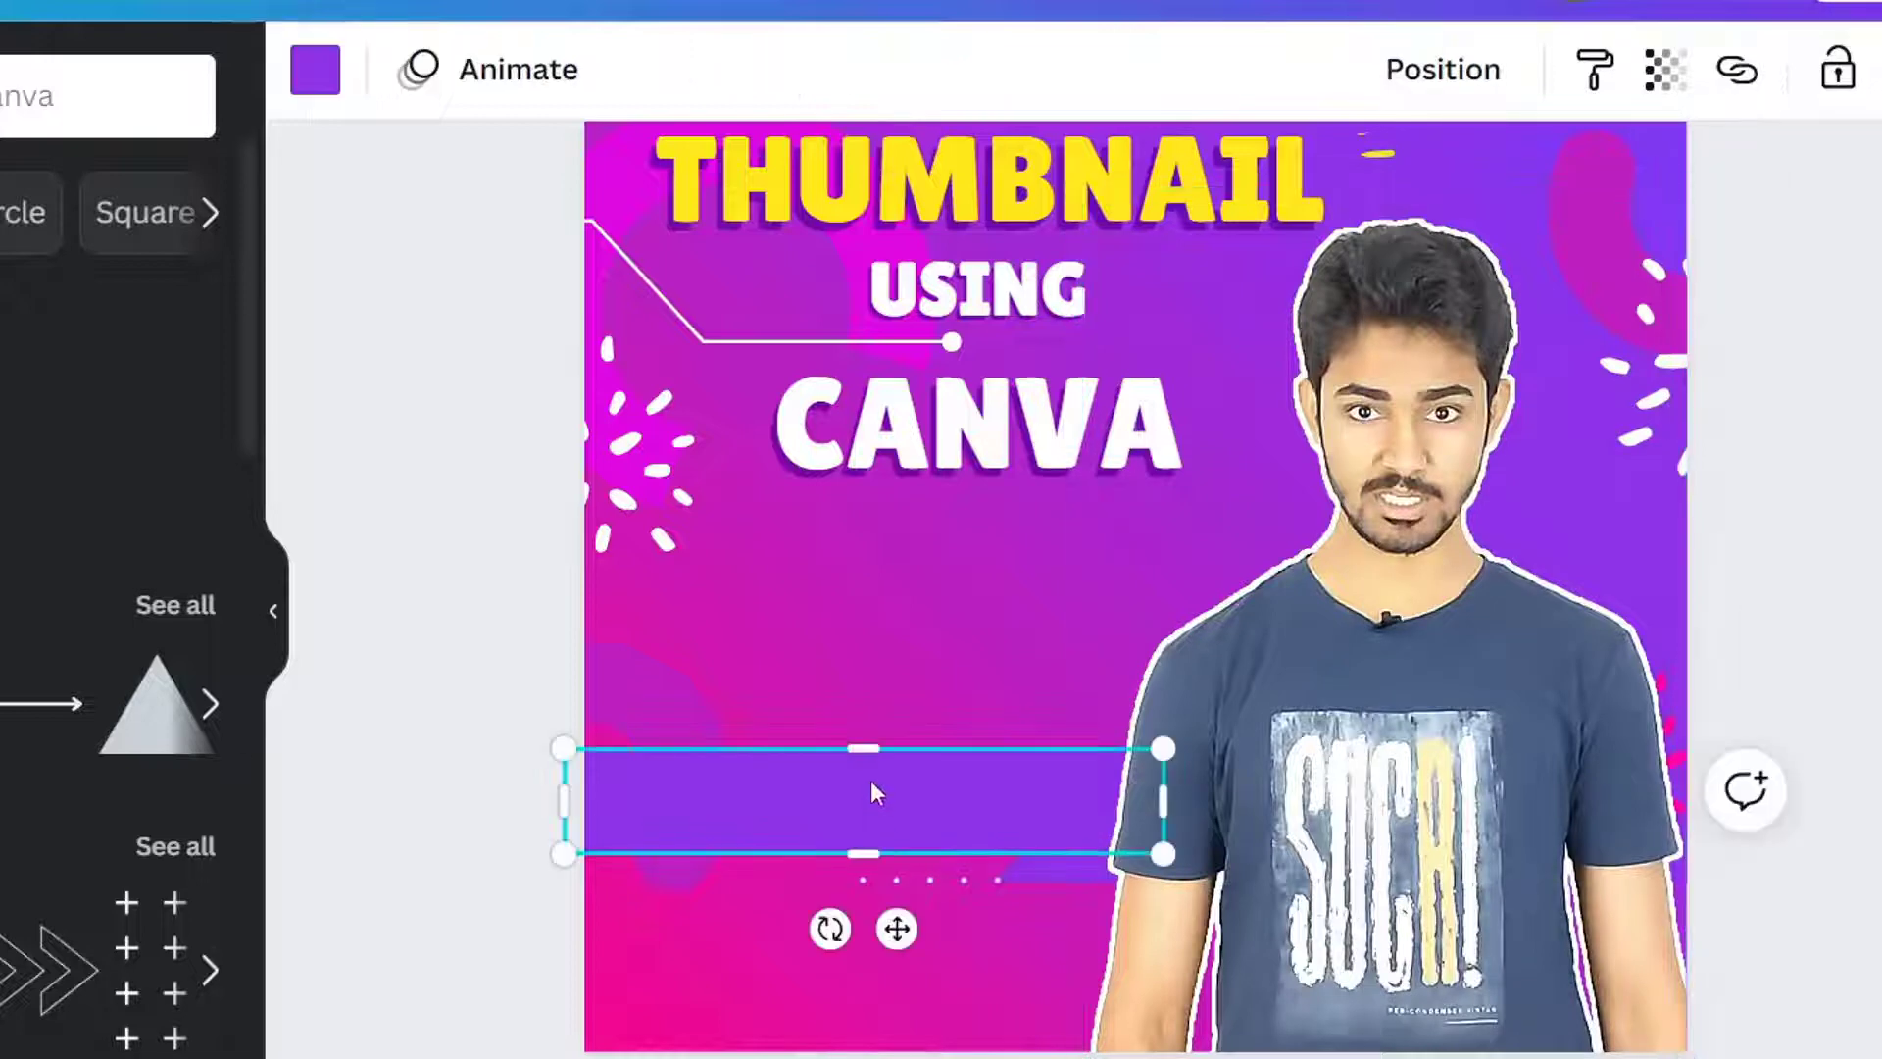
drag(1034, 831, 1029, 699)
click(1036, 876)
drag(1036, 875, 1036, 1012)
drag(878, 714, 857, 818)
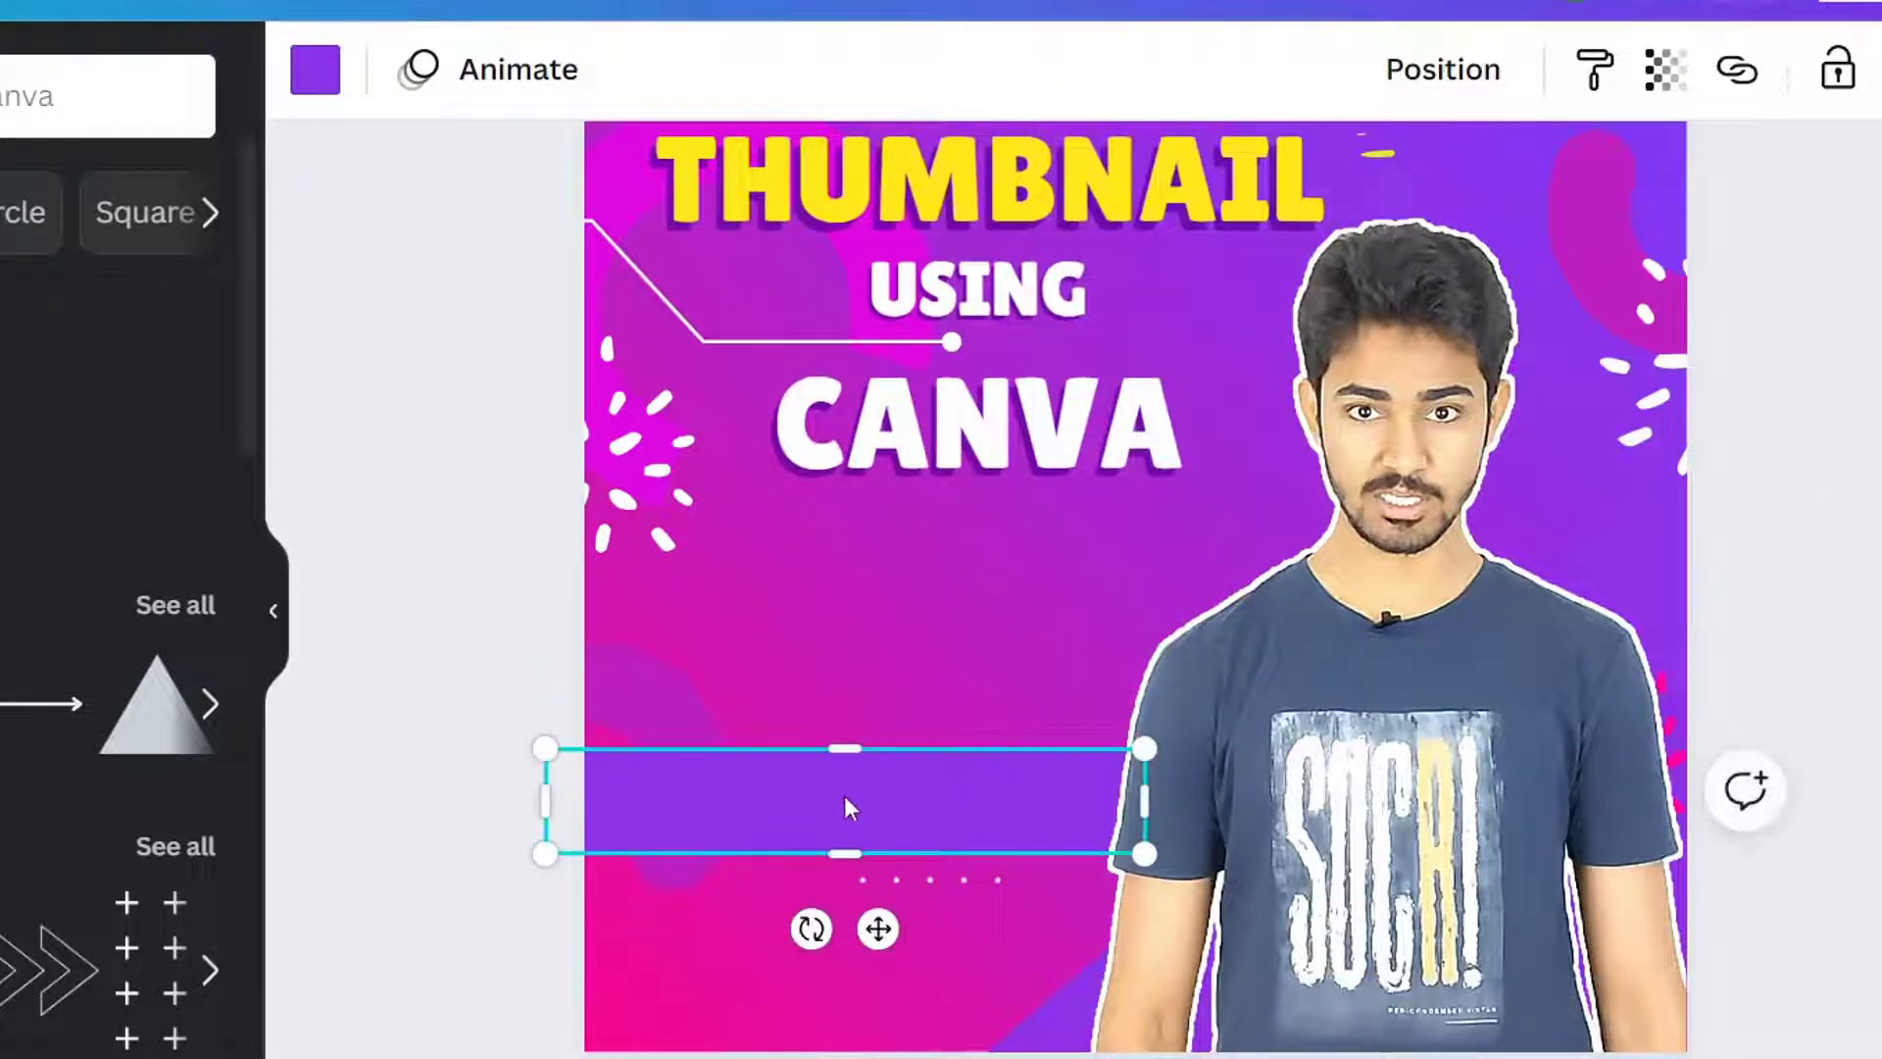
Move the white dot grid down to the bottom edge below the purple bar.
click(968, 919)
click(917, 882)
drag(916, 883, 782, 1057)
drag(865, 936, 850, 1013)
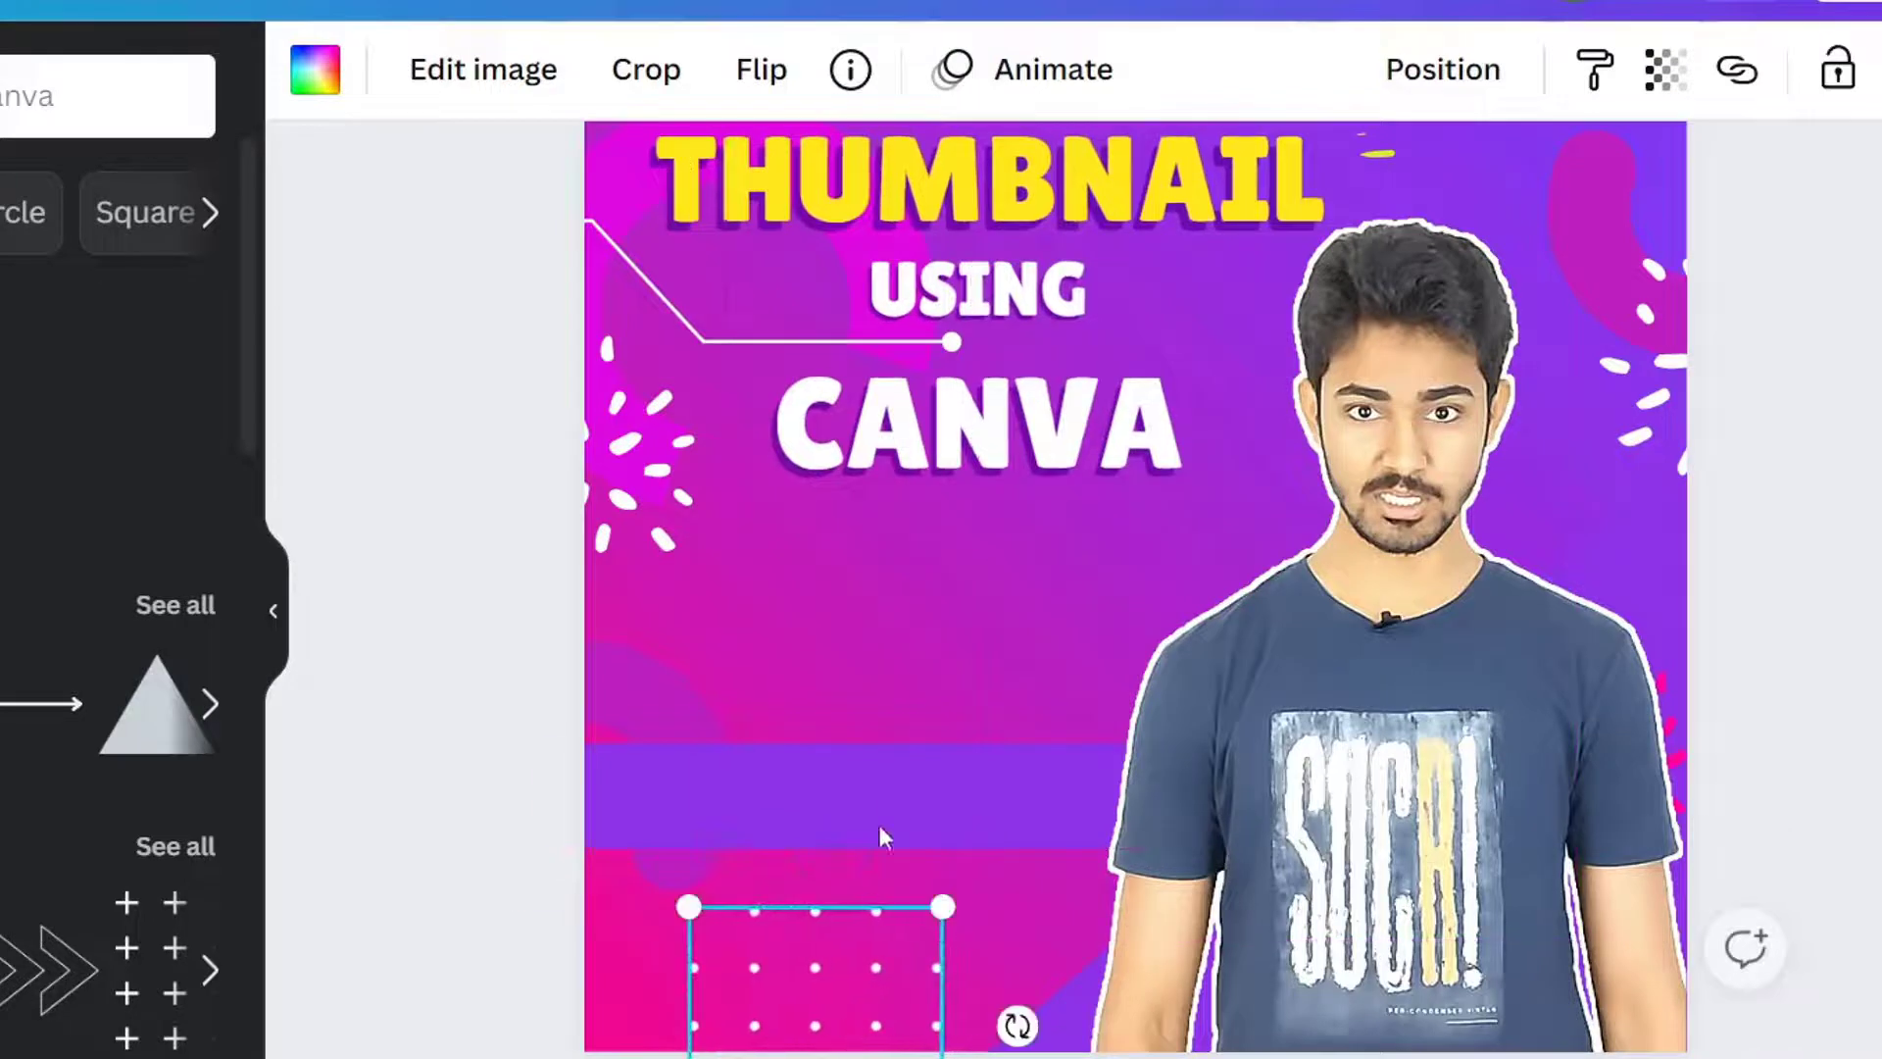
Raise the purple bar to leave a gap between it and the dot grid, keeping its end behind the man's arm.
click(920, 812)
key(shift+Up)
key(shift+Up)
key(shift+Up)
key(shift+Up)
key(shift+Up)
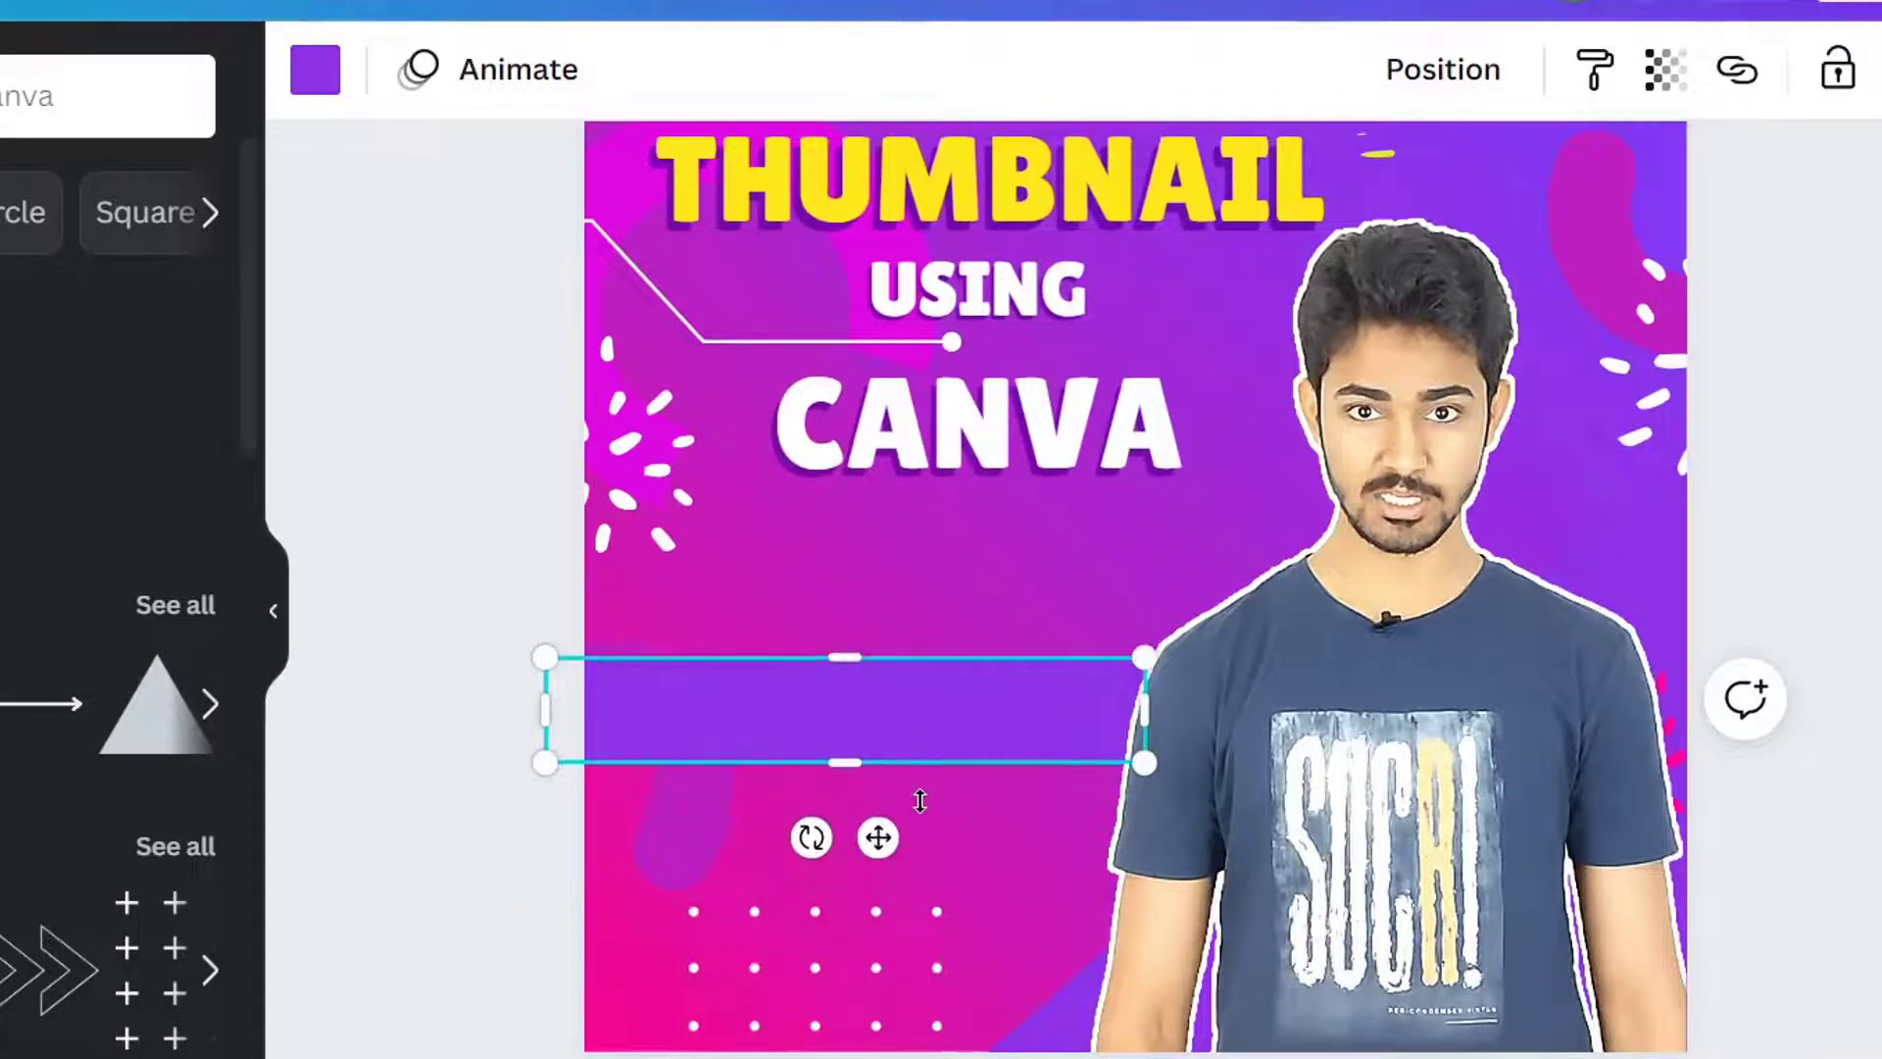
key(shift+Down)
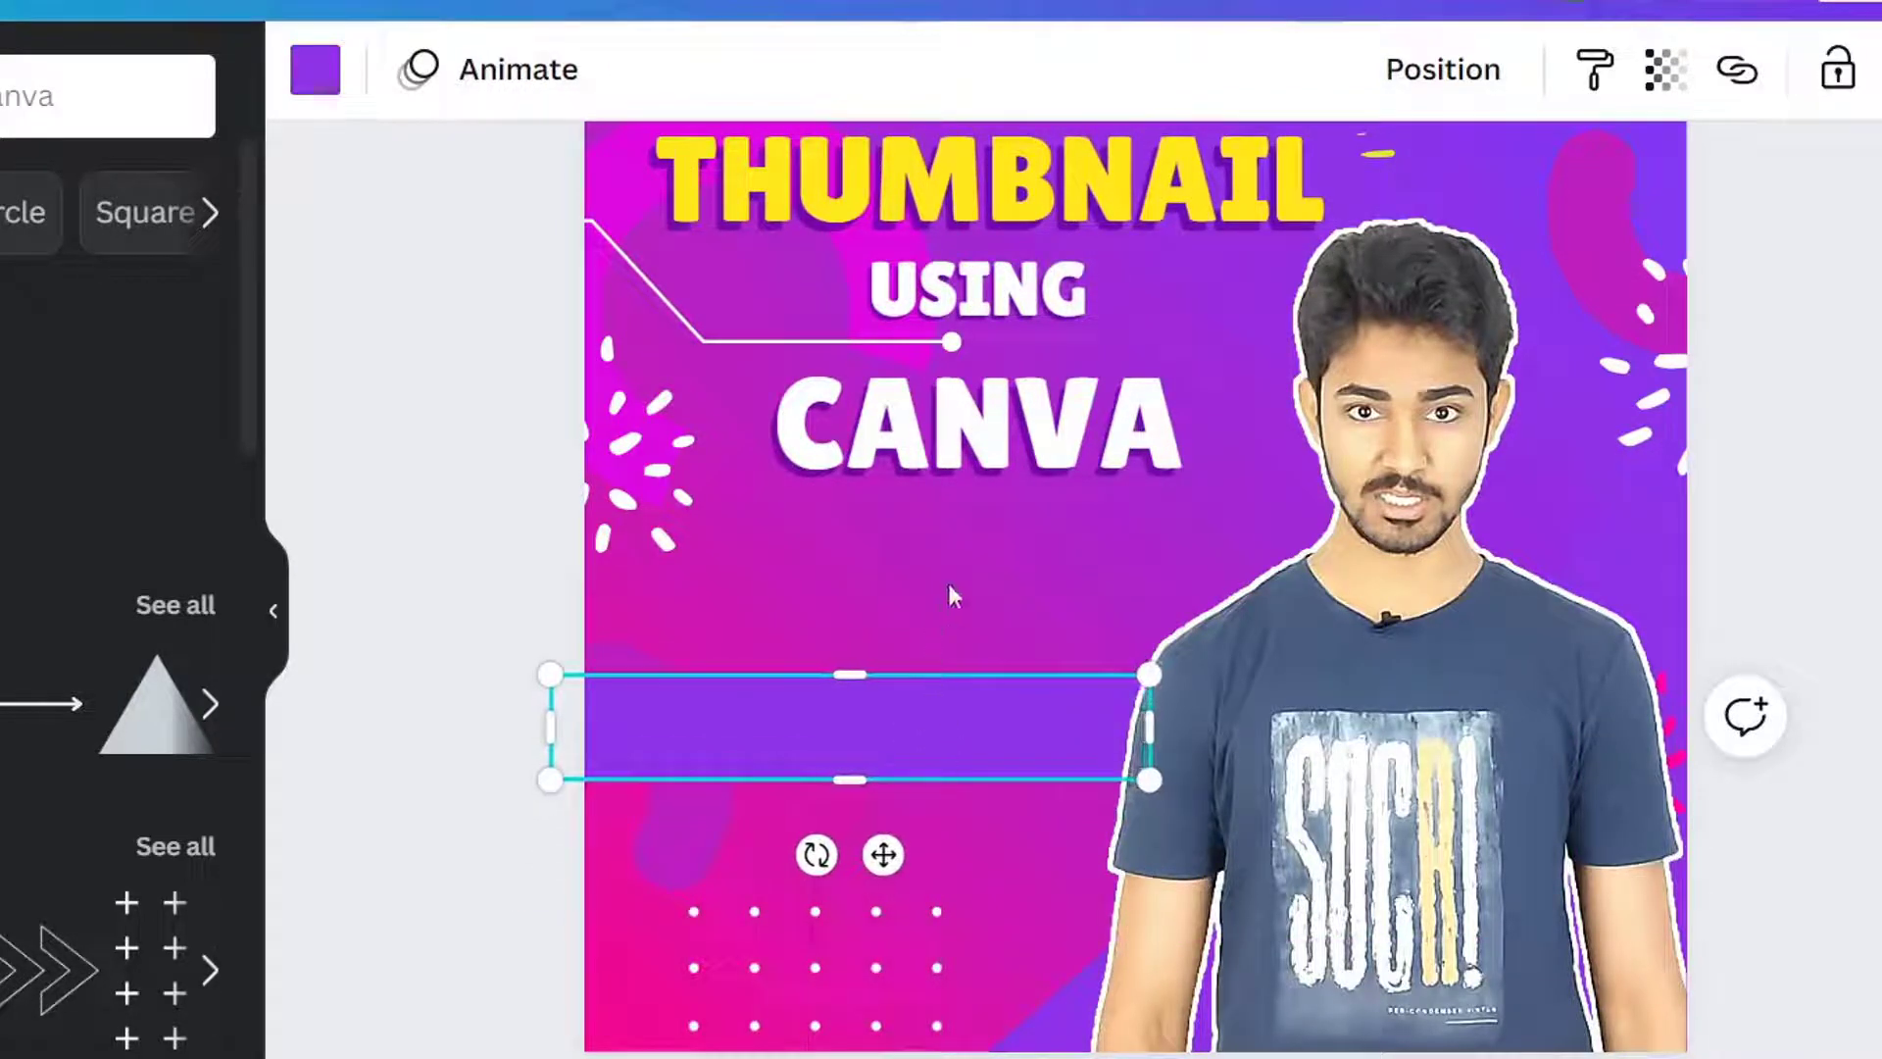
click(949, 586)
Duplicate the USING text below CANVA, change the copy to COMING SOON and widen its box to fit one line.
drag(971, 294, 836, 603)
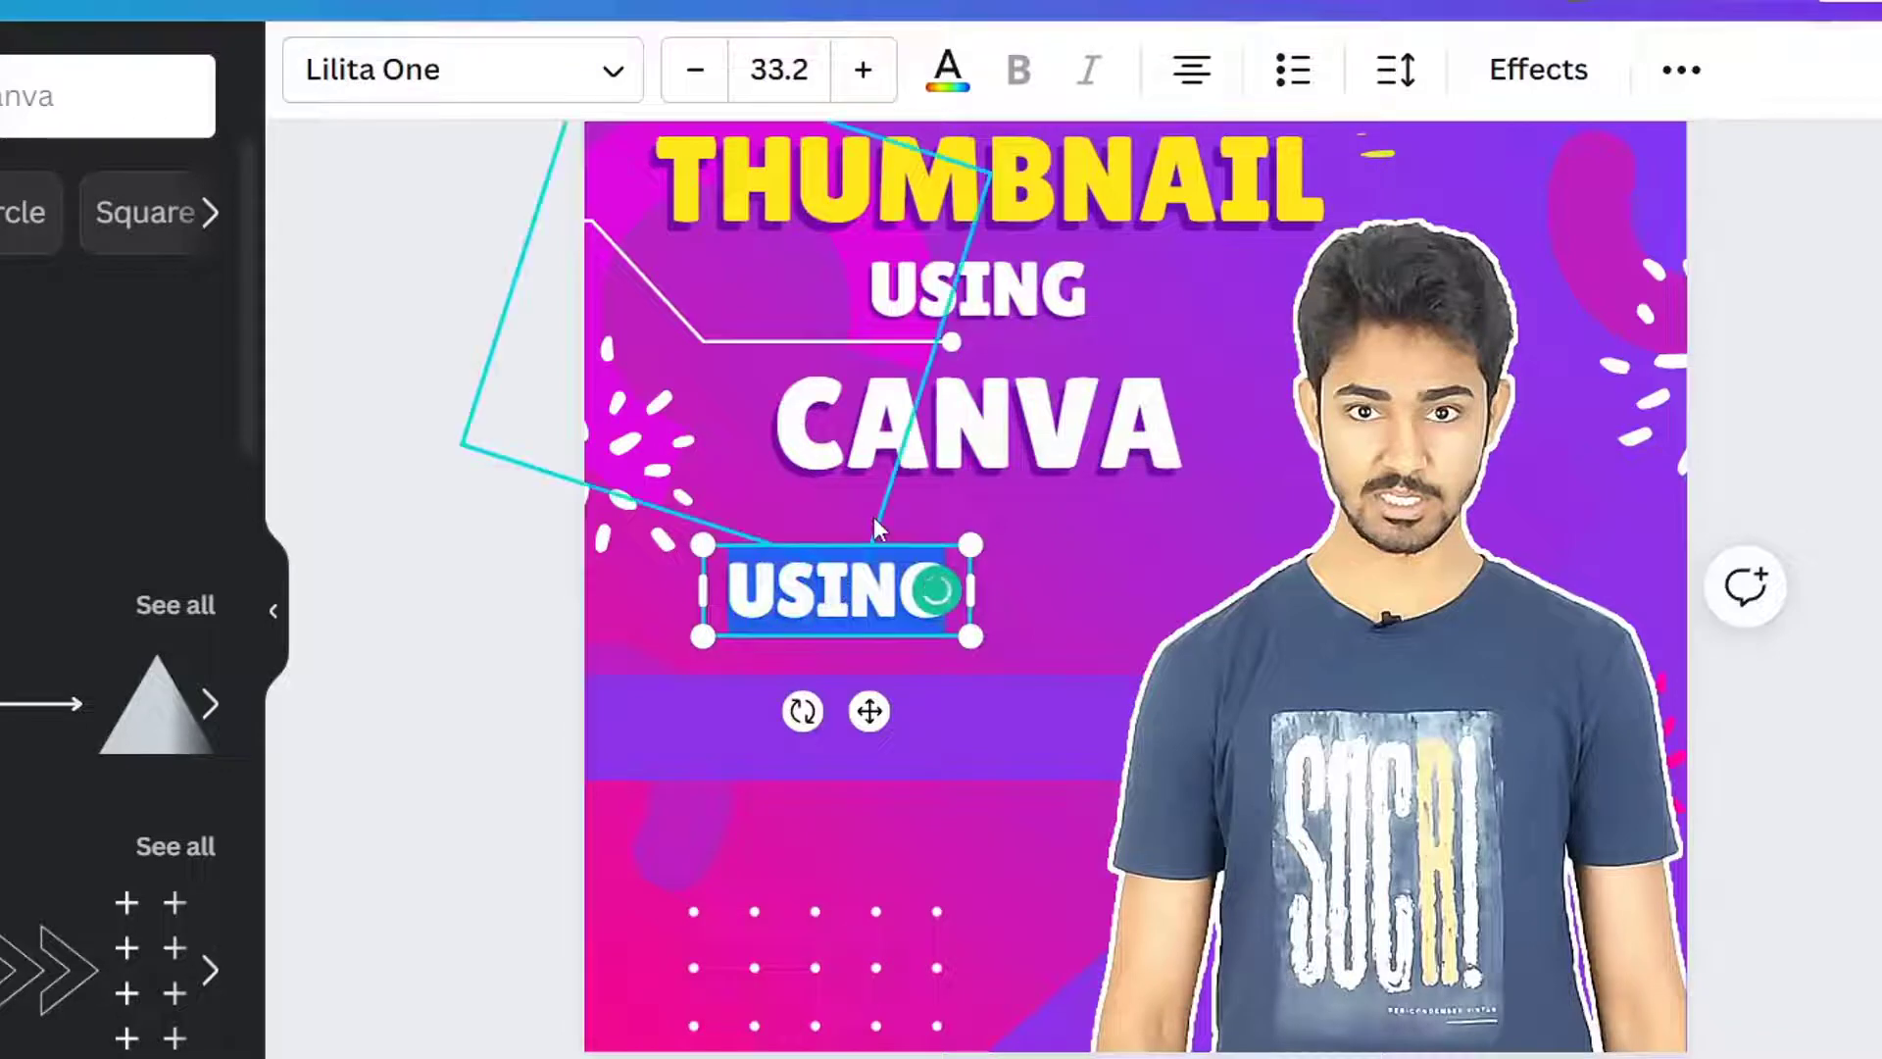
text(COMING SOON)
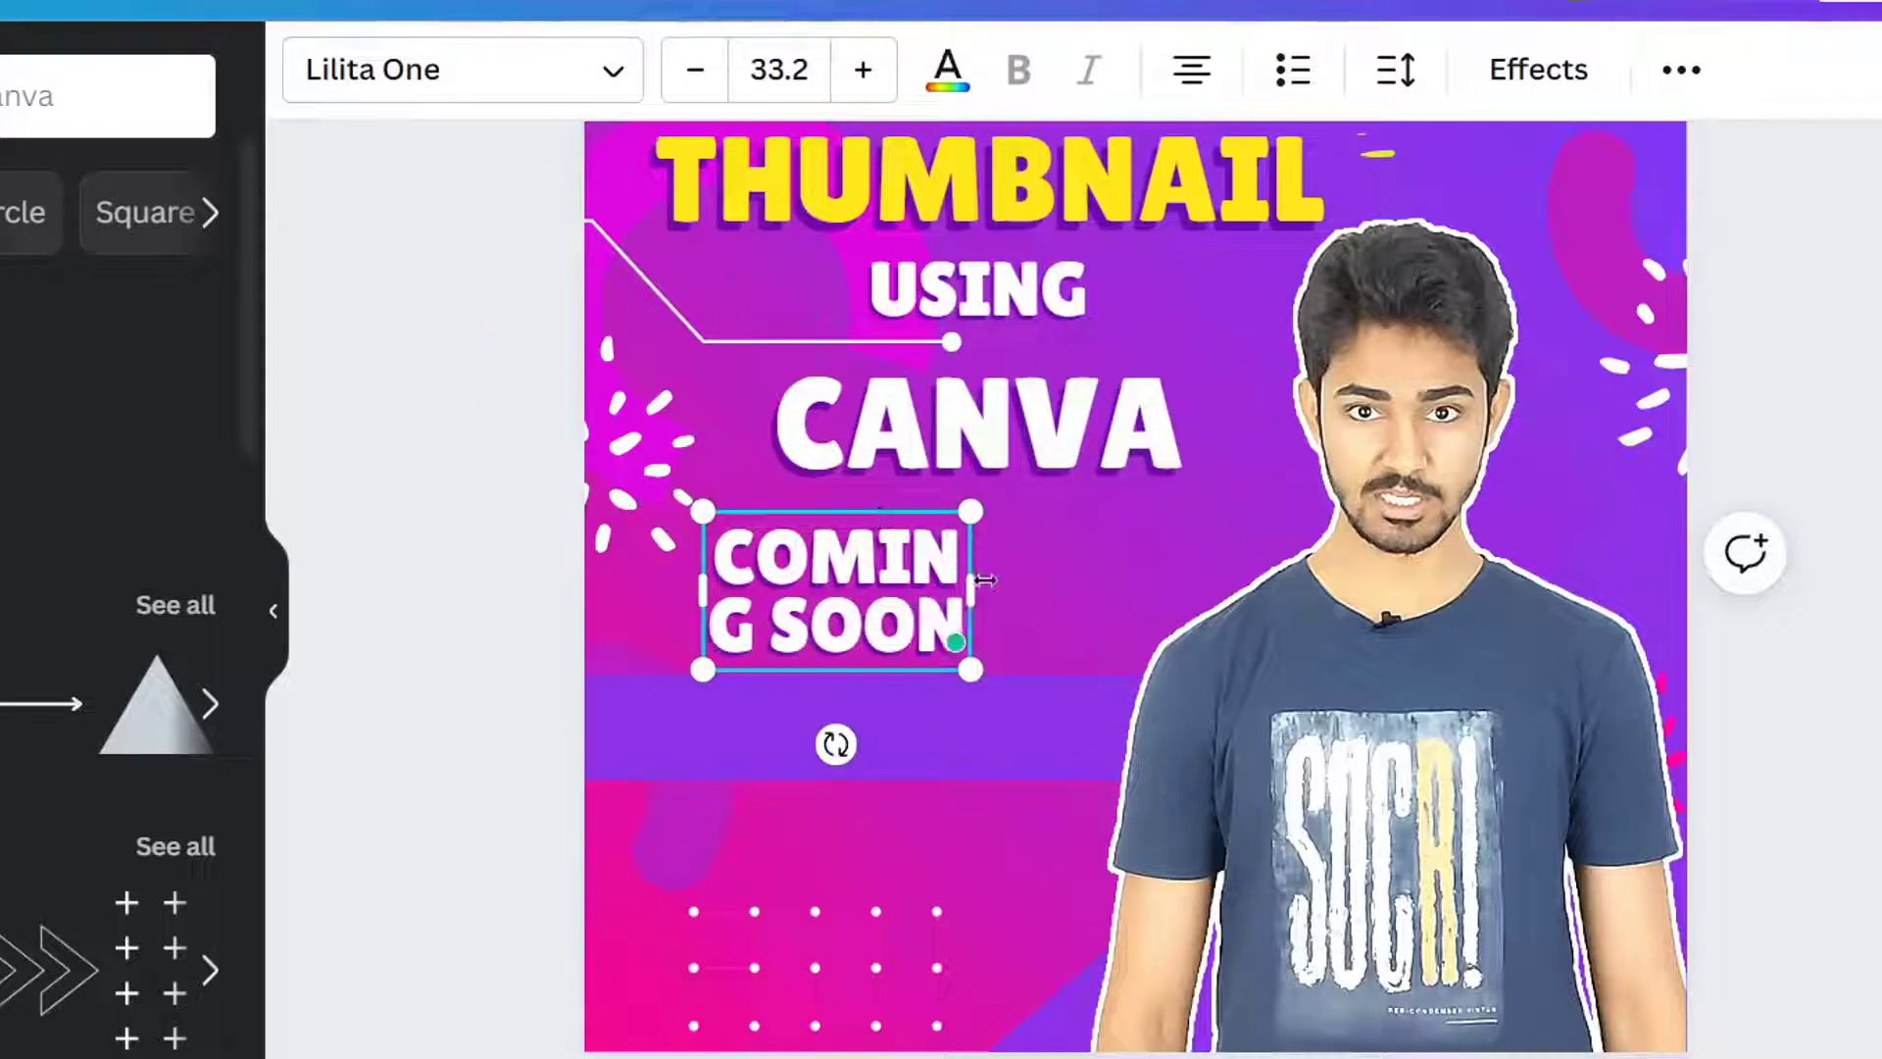
drag(983, 580, 1115, 588)
click(994, 585)
Change the COMING SOON text to the Code Pro font, widen its box and move it slightly down towards the bar.
click(775, 614)
click(536, 95)
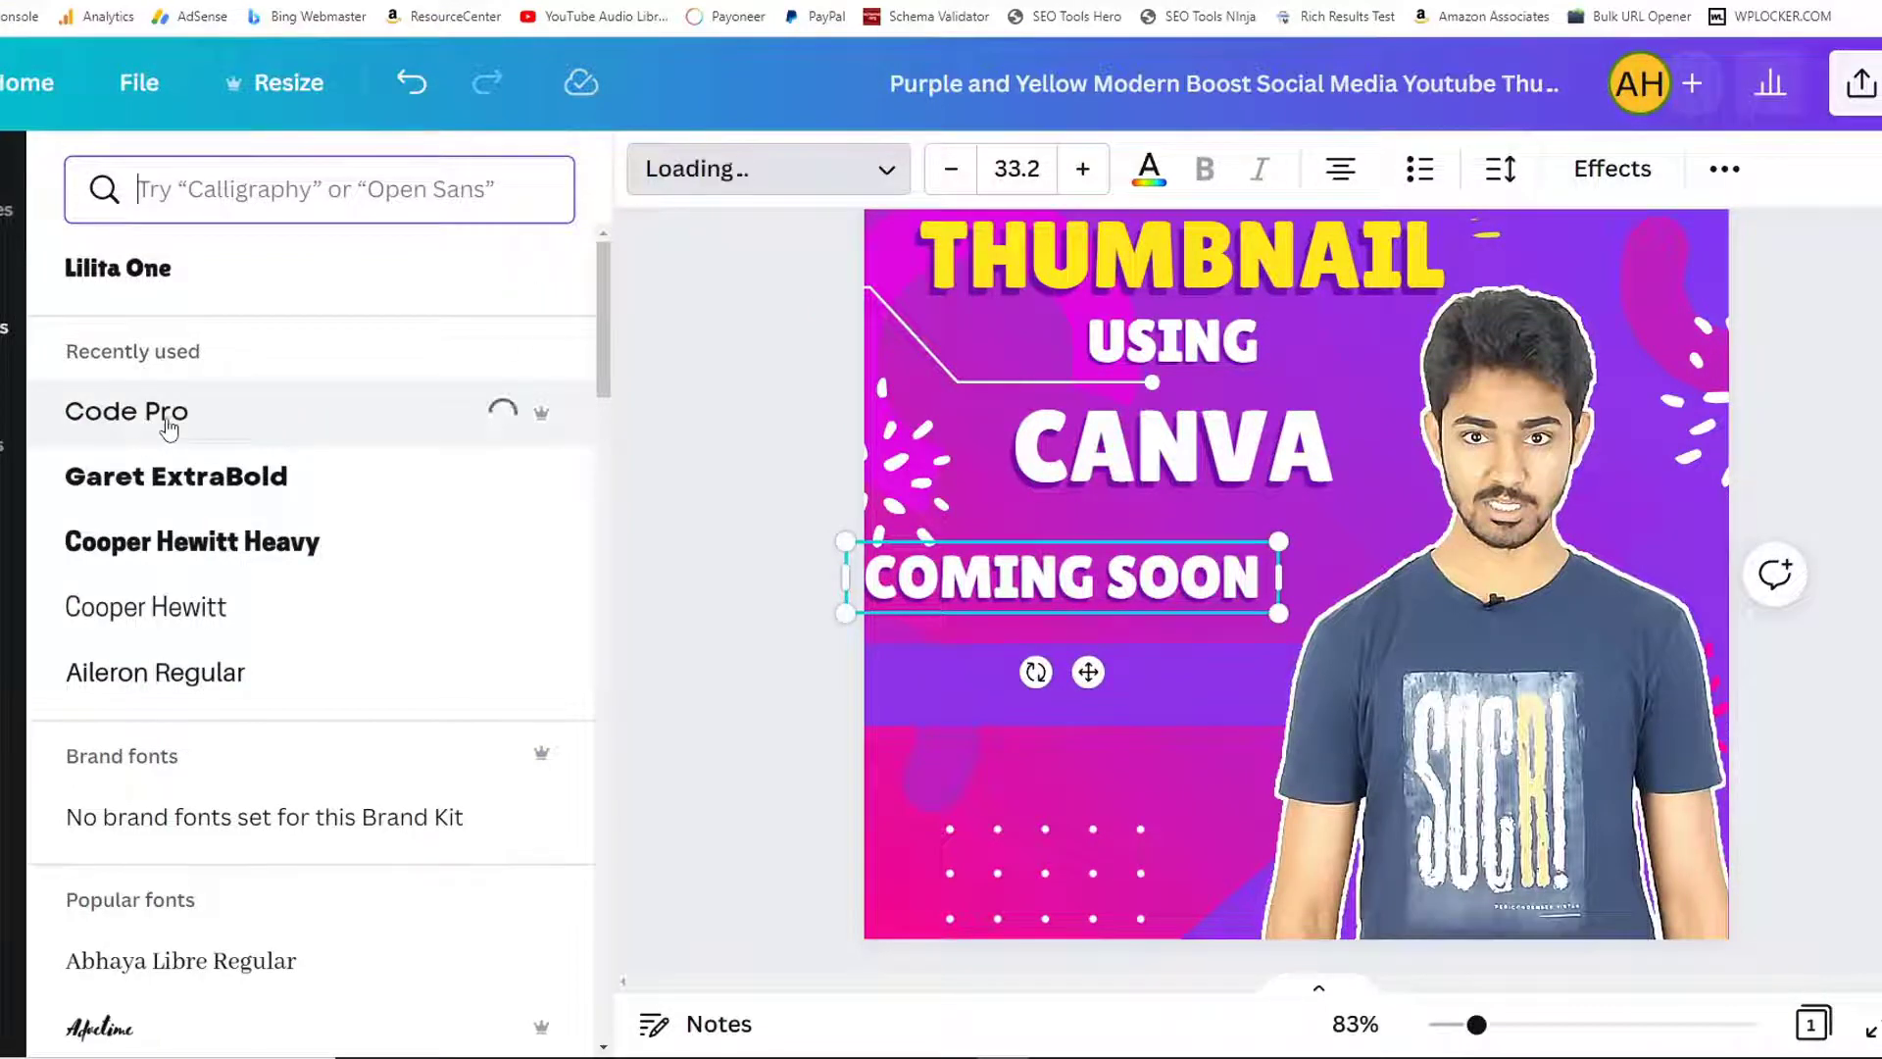
drag(1284, 576, 1429, 577)
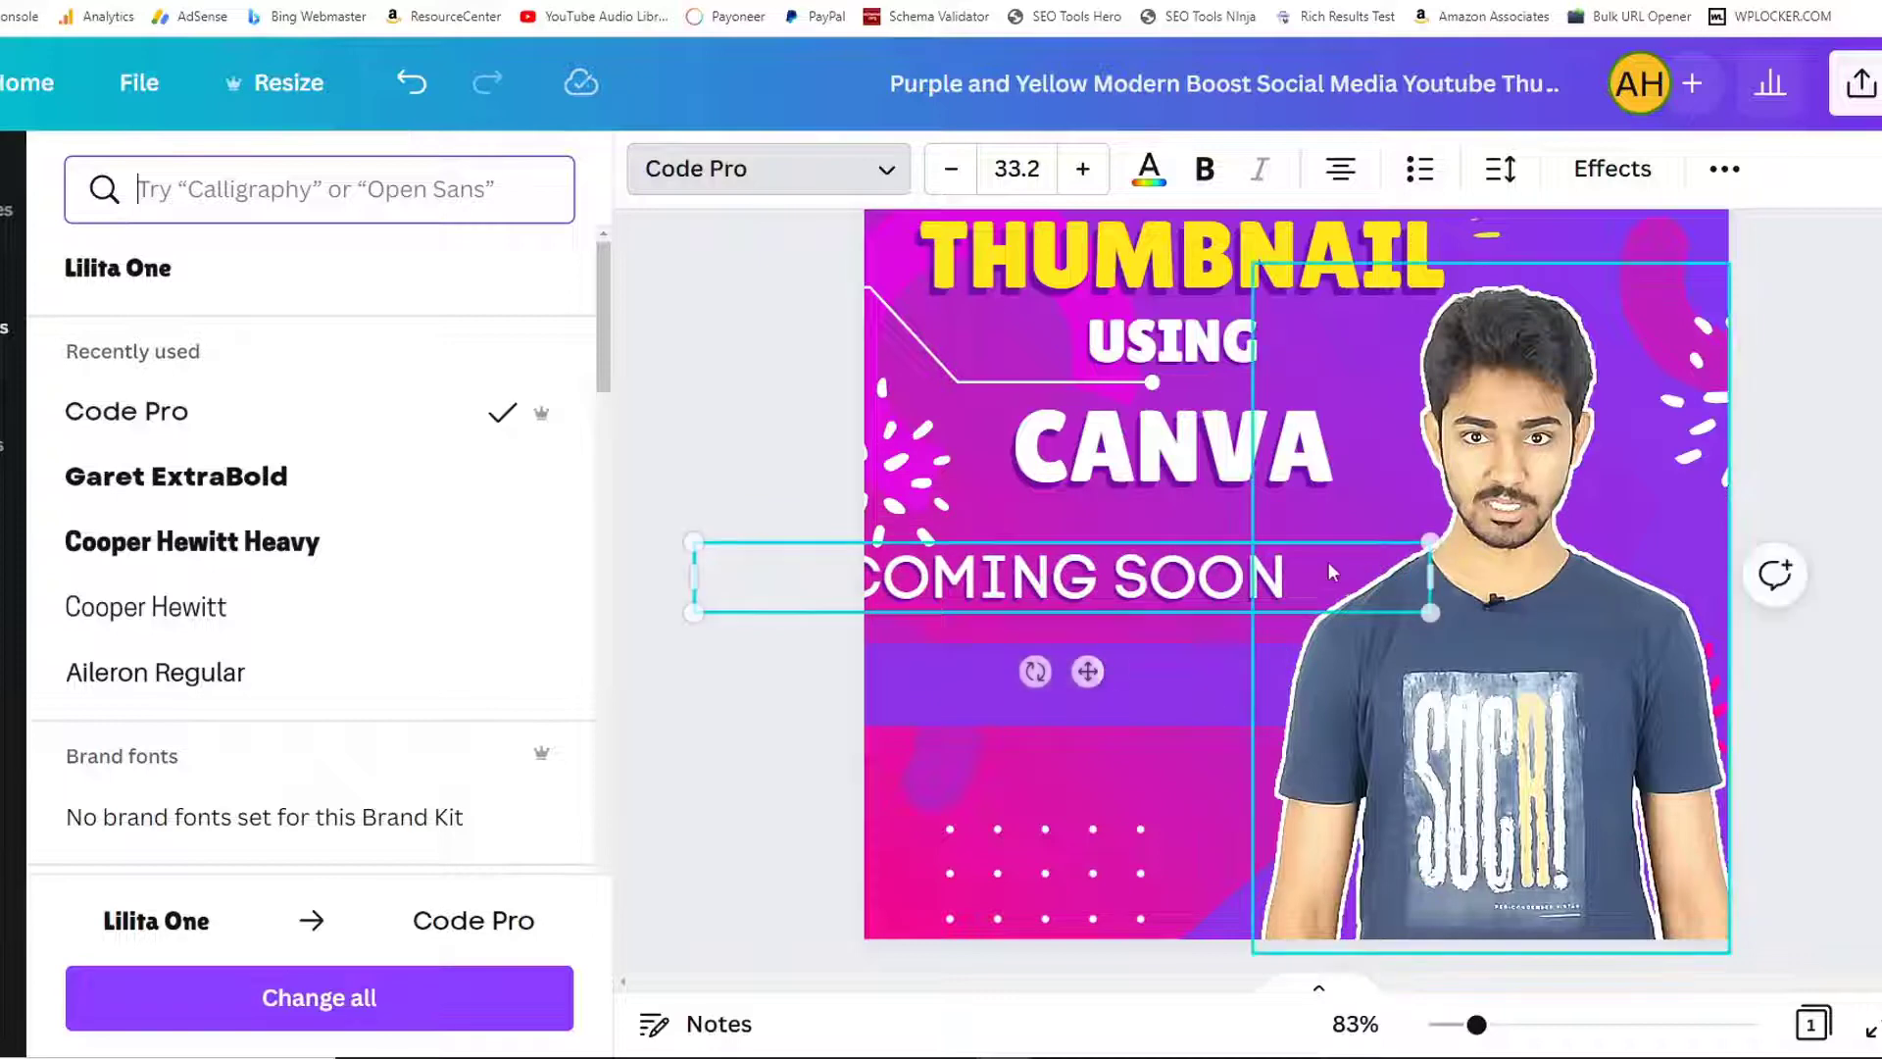
drag(840, 591, 873, 642)
drag(726, 629, 674, 629)
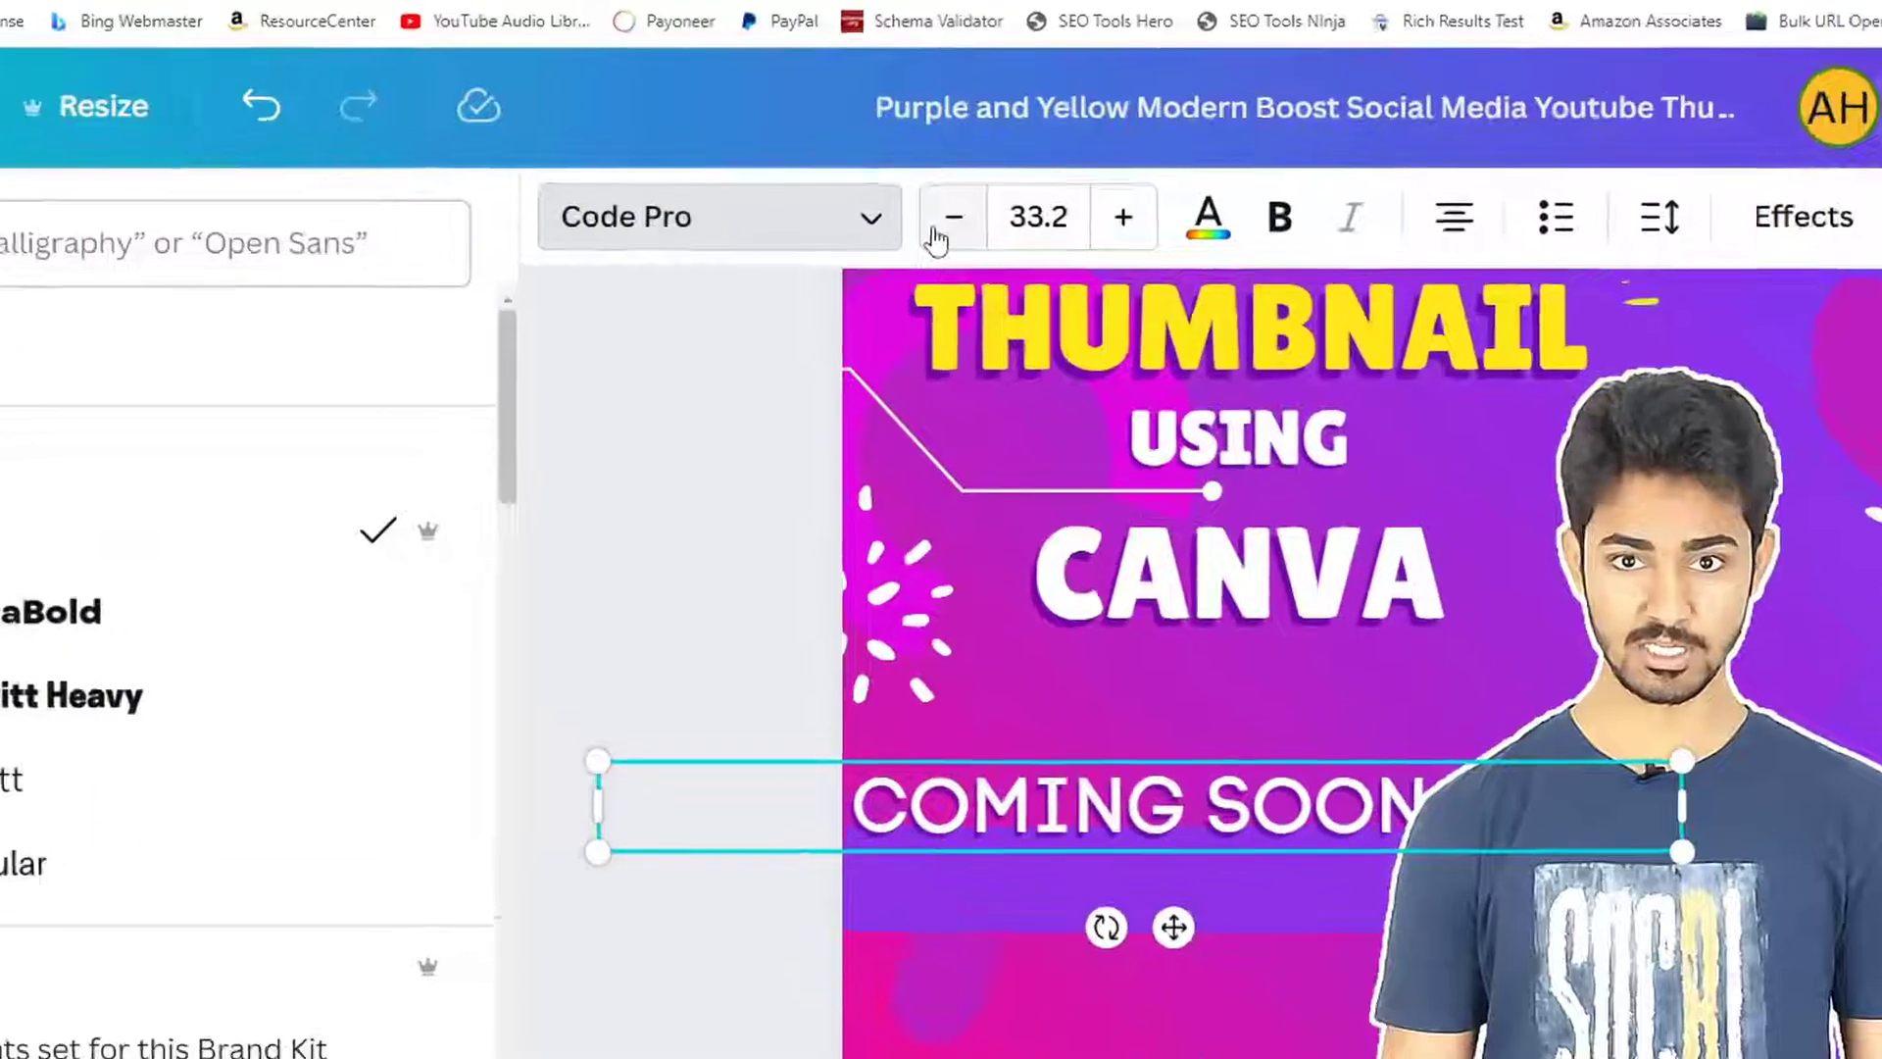
Try a font size of 15 for the COMING SOON text.
click(950, 172)
click(949, 174)
click(949, 174)
click(949, 173)
click(949, 174)
click(950, 250)
click(953, 247)
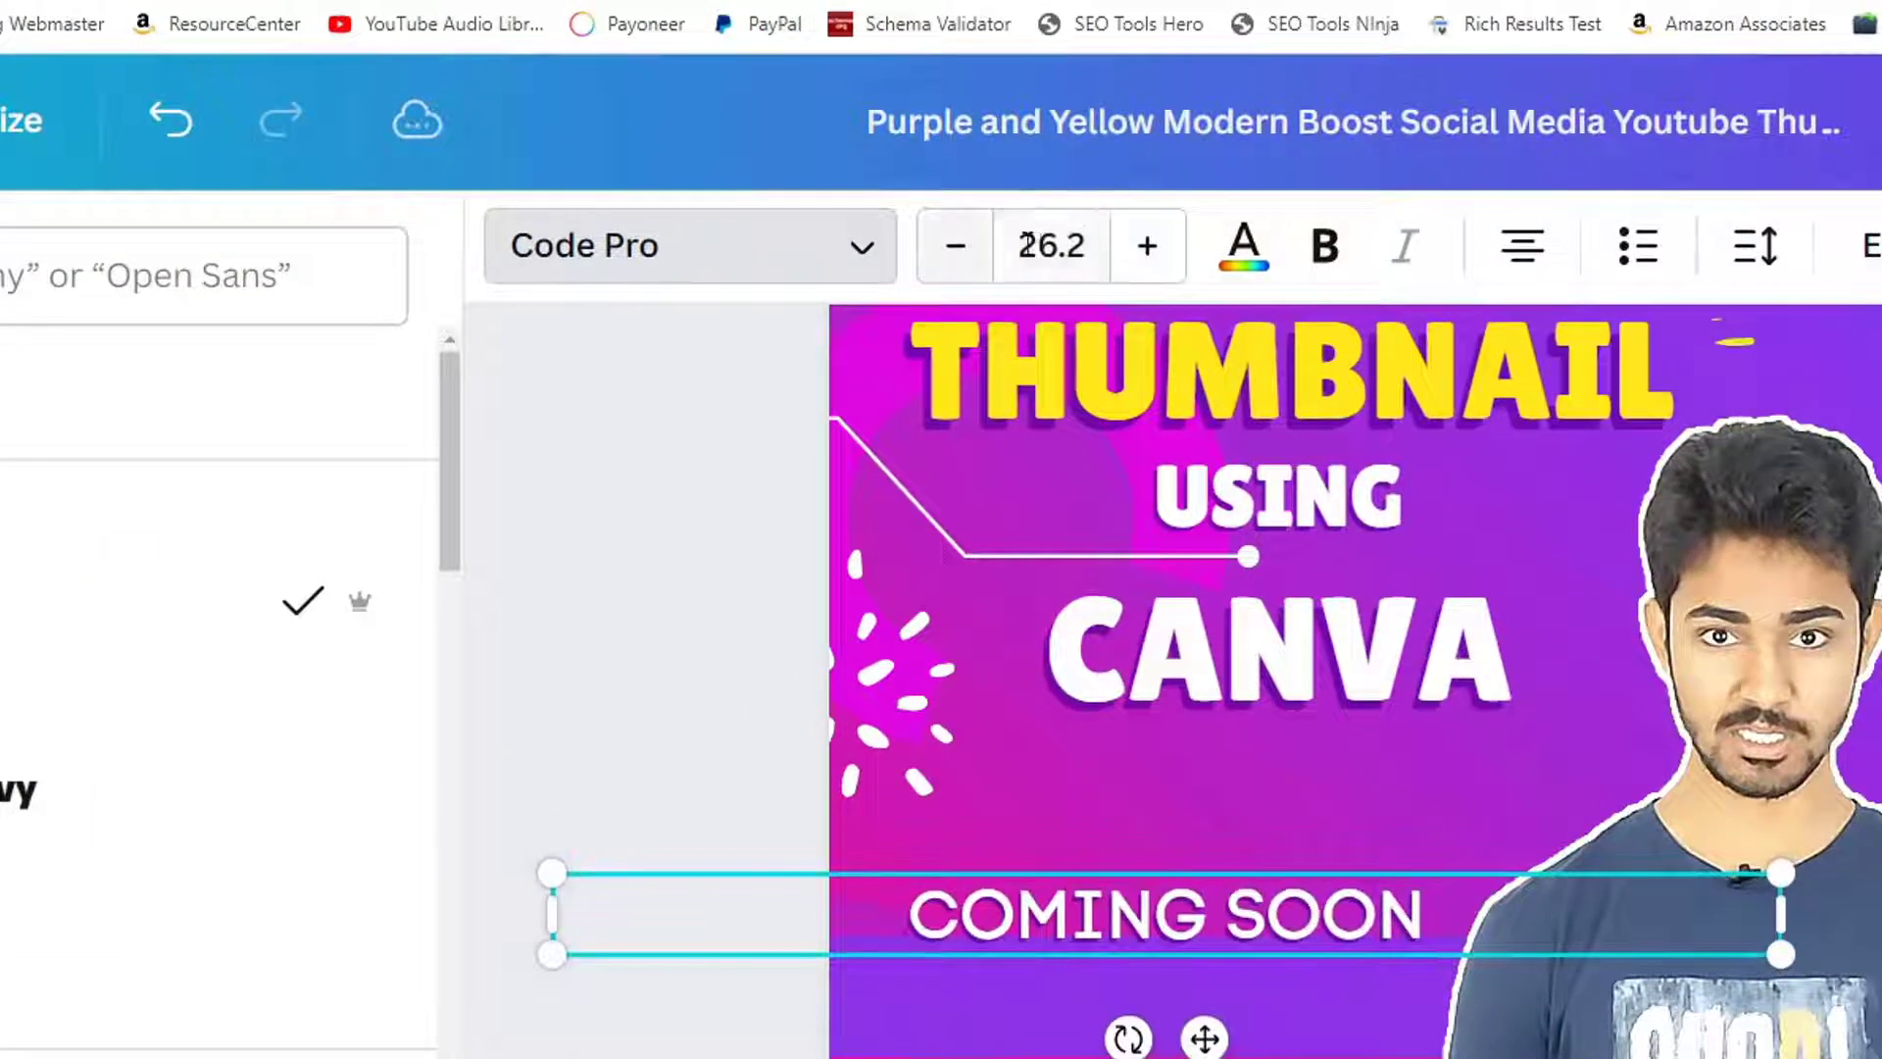
click(1025, 245)
text(15)
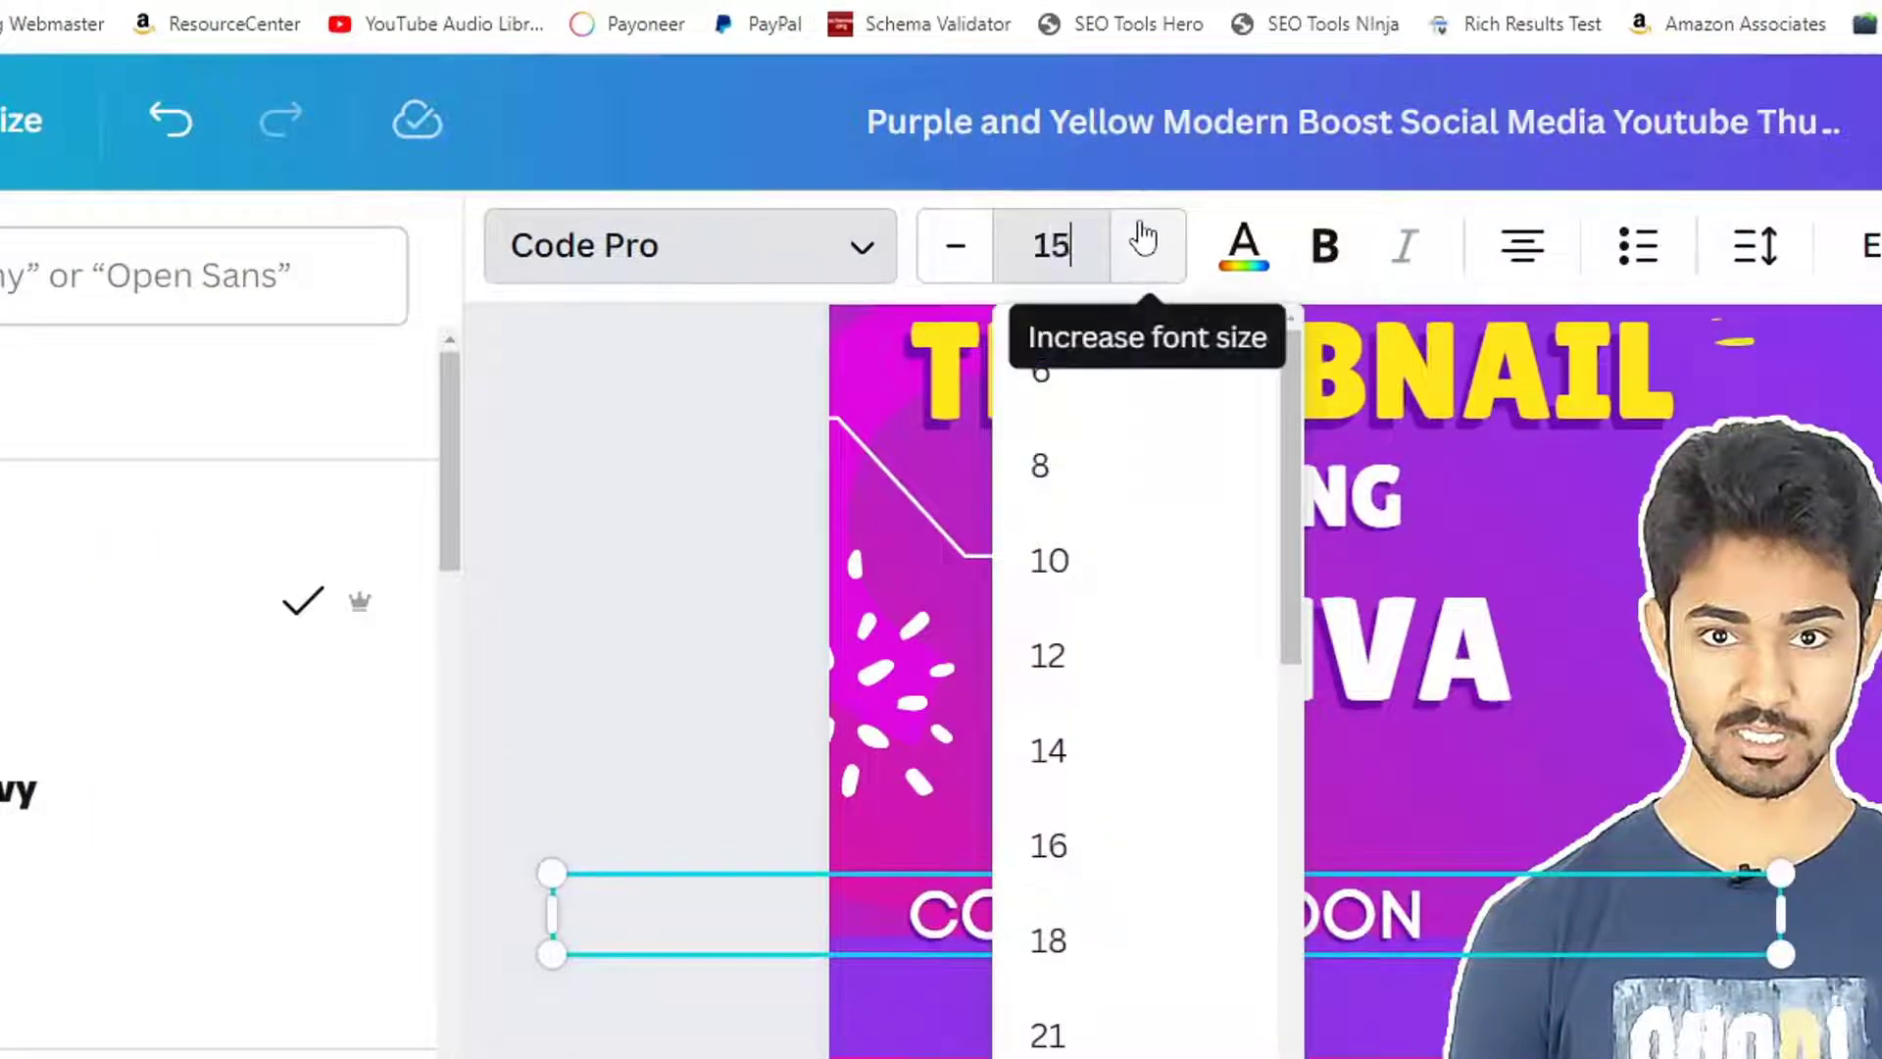
key(Return)
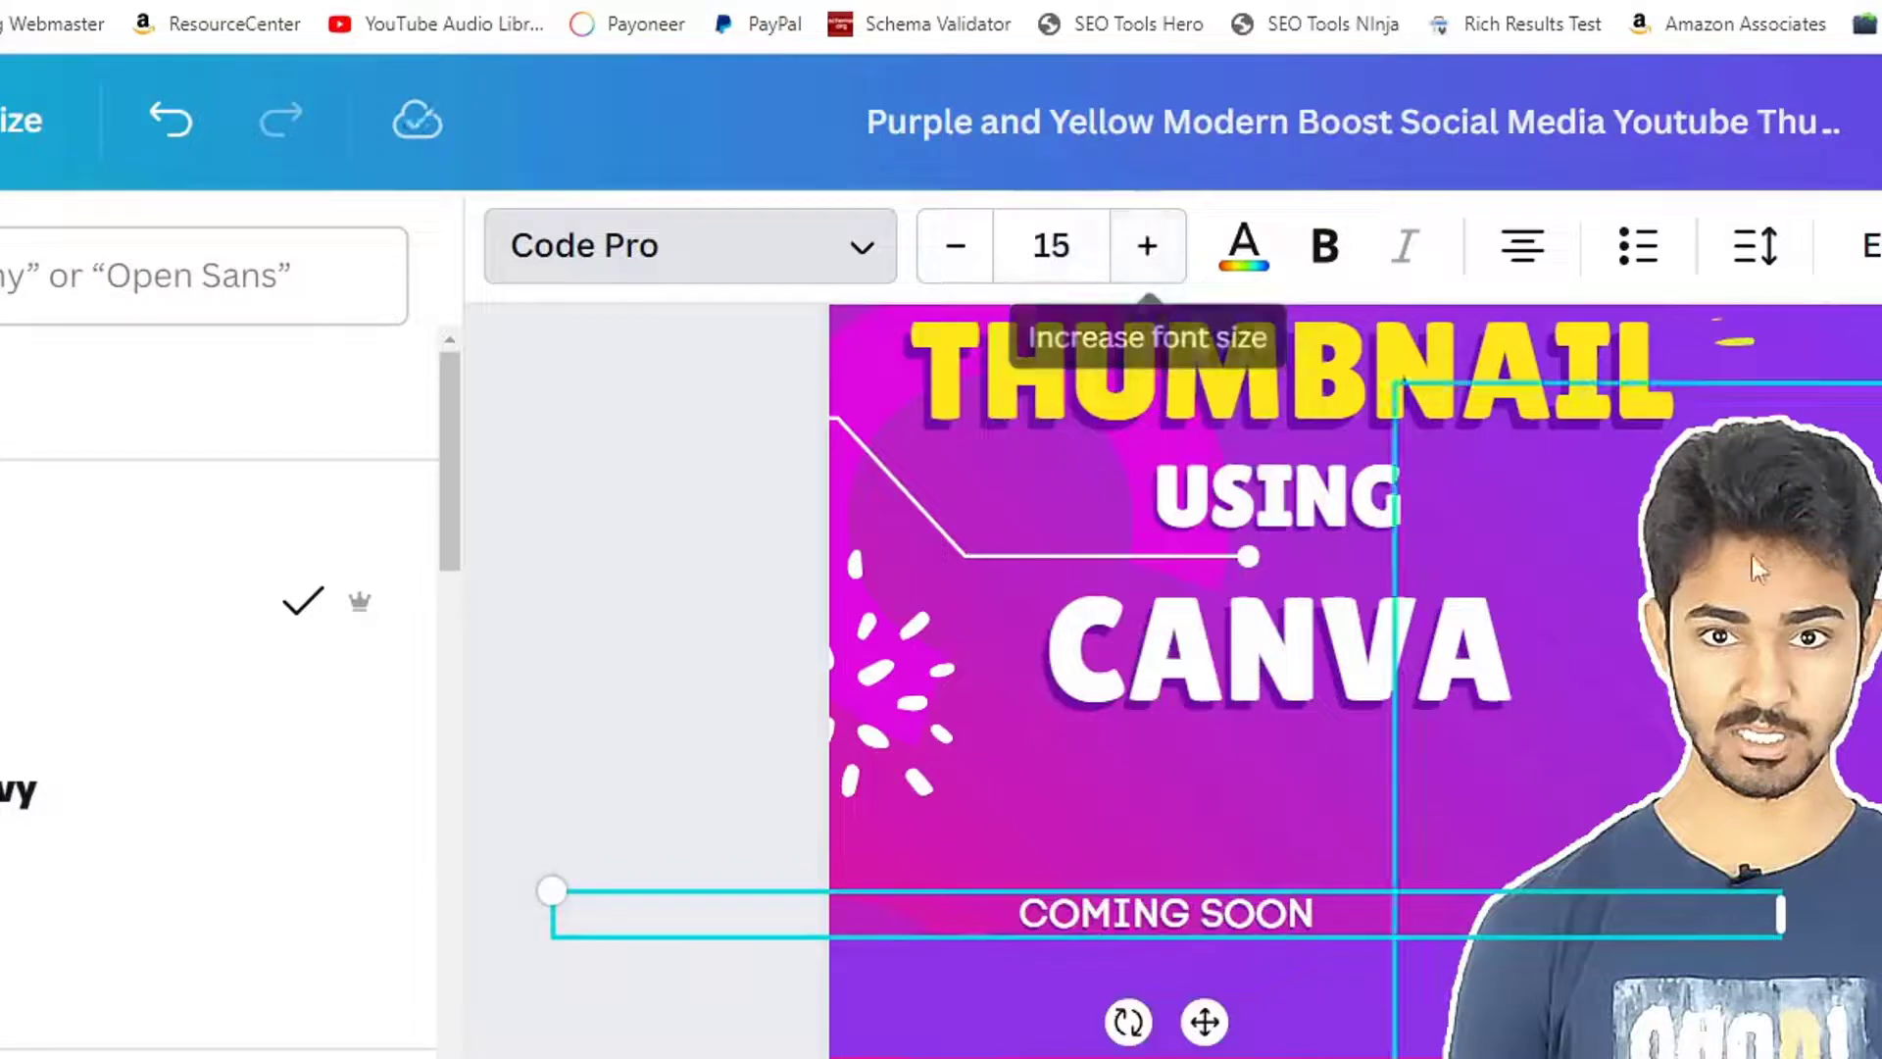
Set the COMING SOON text's font size to 18.
click(1080, 245)
text(20)
key(Return)
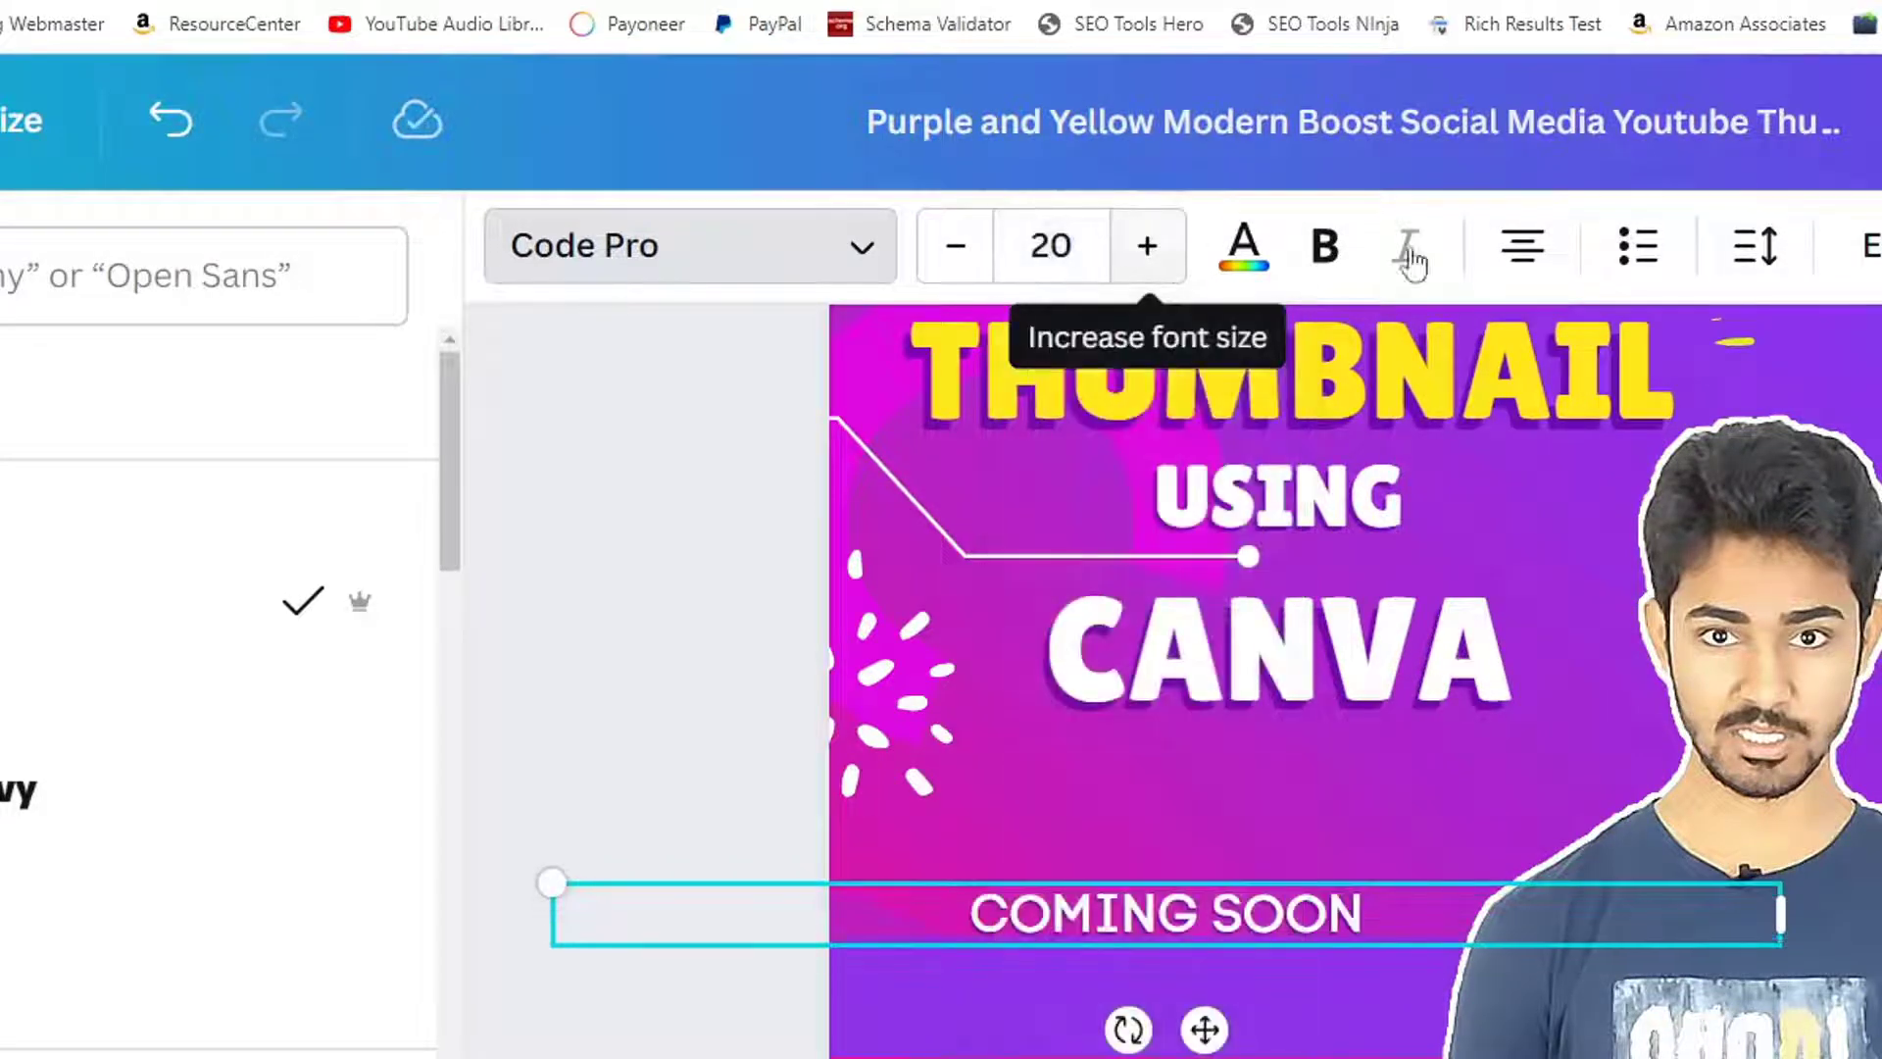
click(1097, 255)
key(Return)
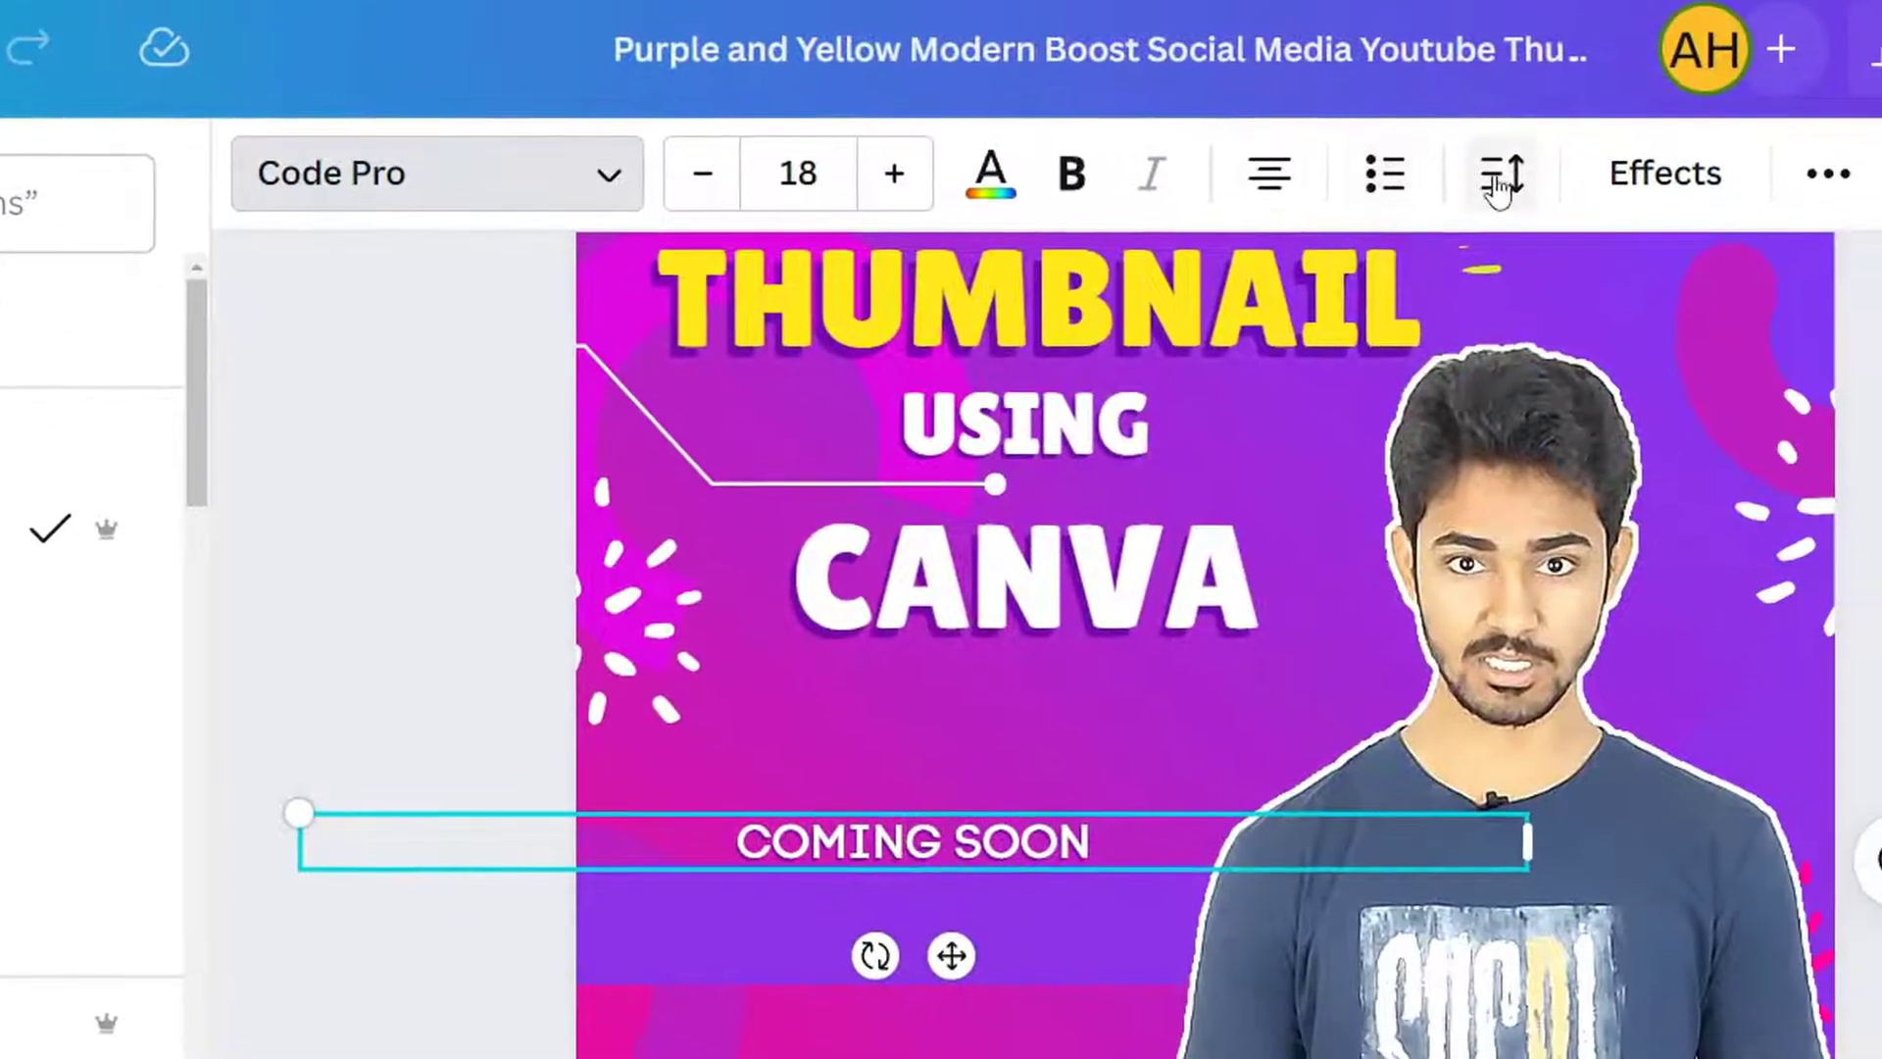
Increase the letter spacing of the COMING SOON text to 268.
click(1503, 186)
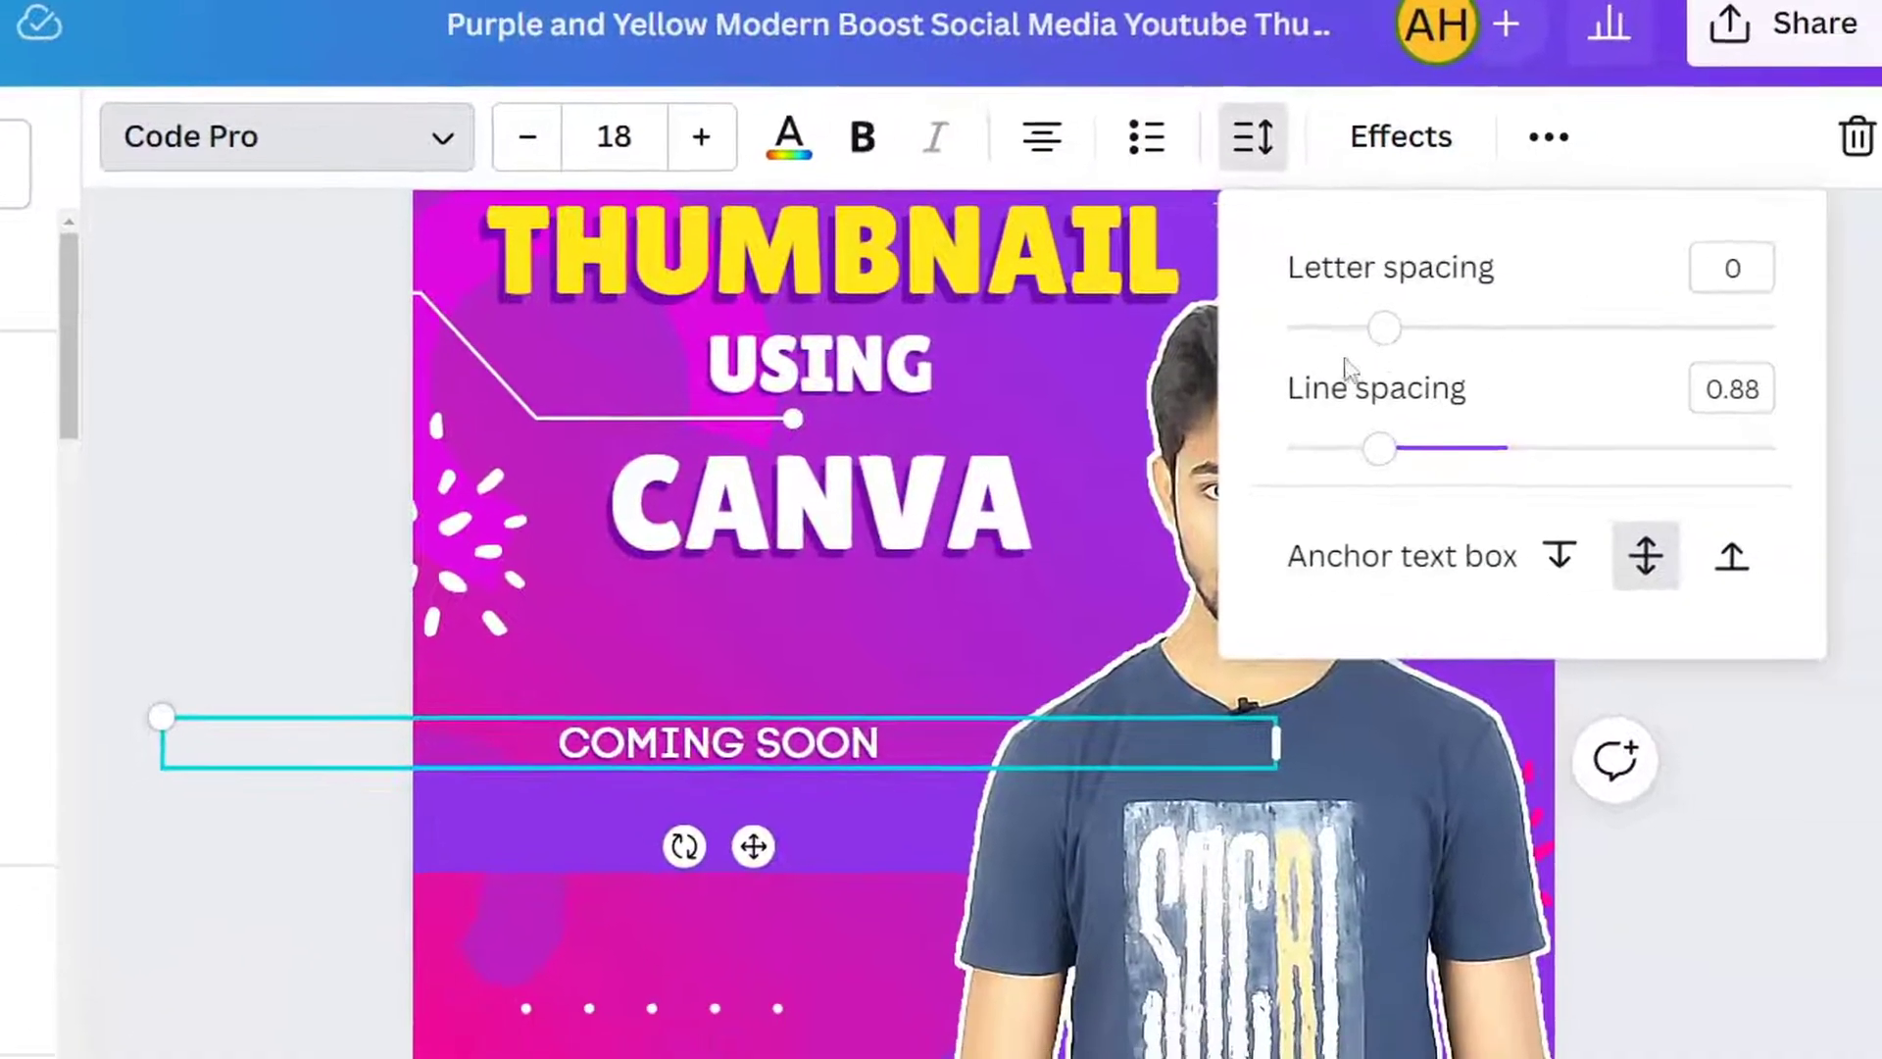
drag(1651, 389, 1695, 401)
drag(1403, 331, 1495, 337)
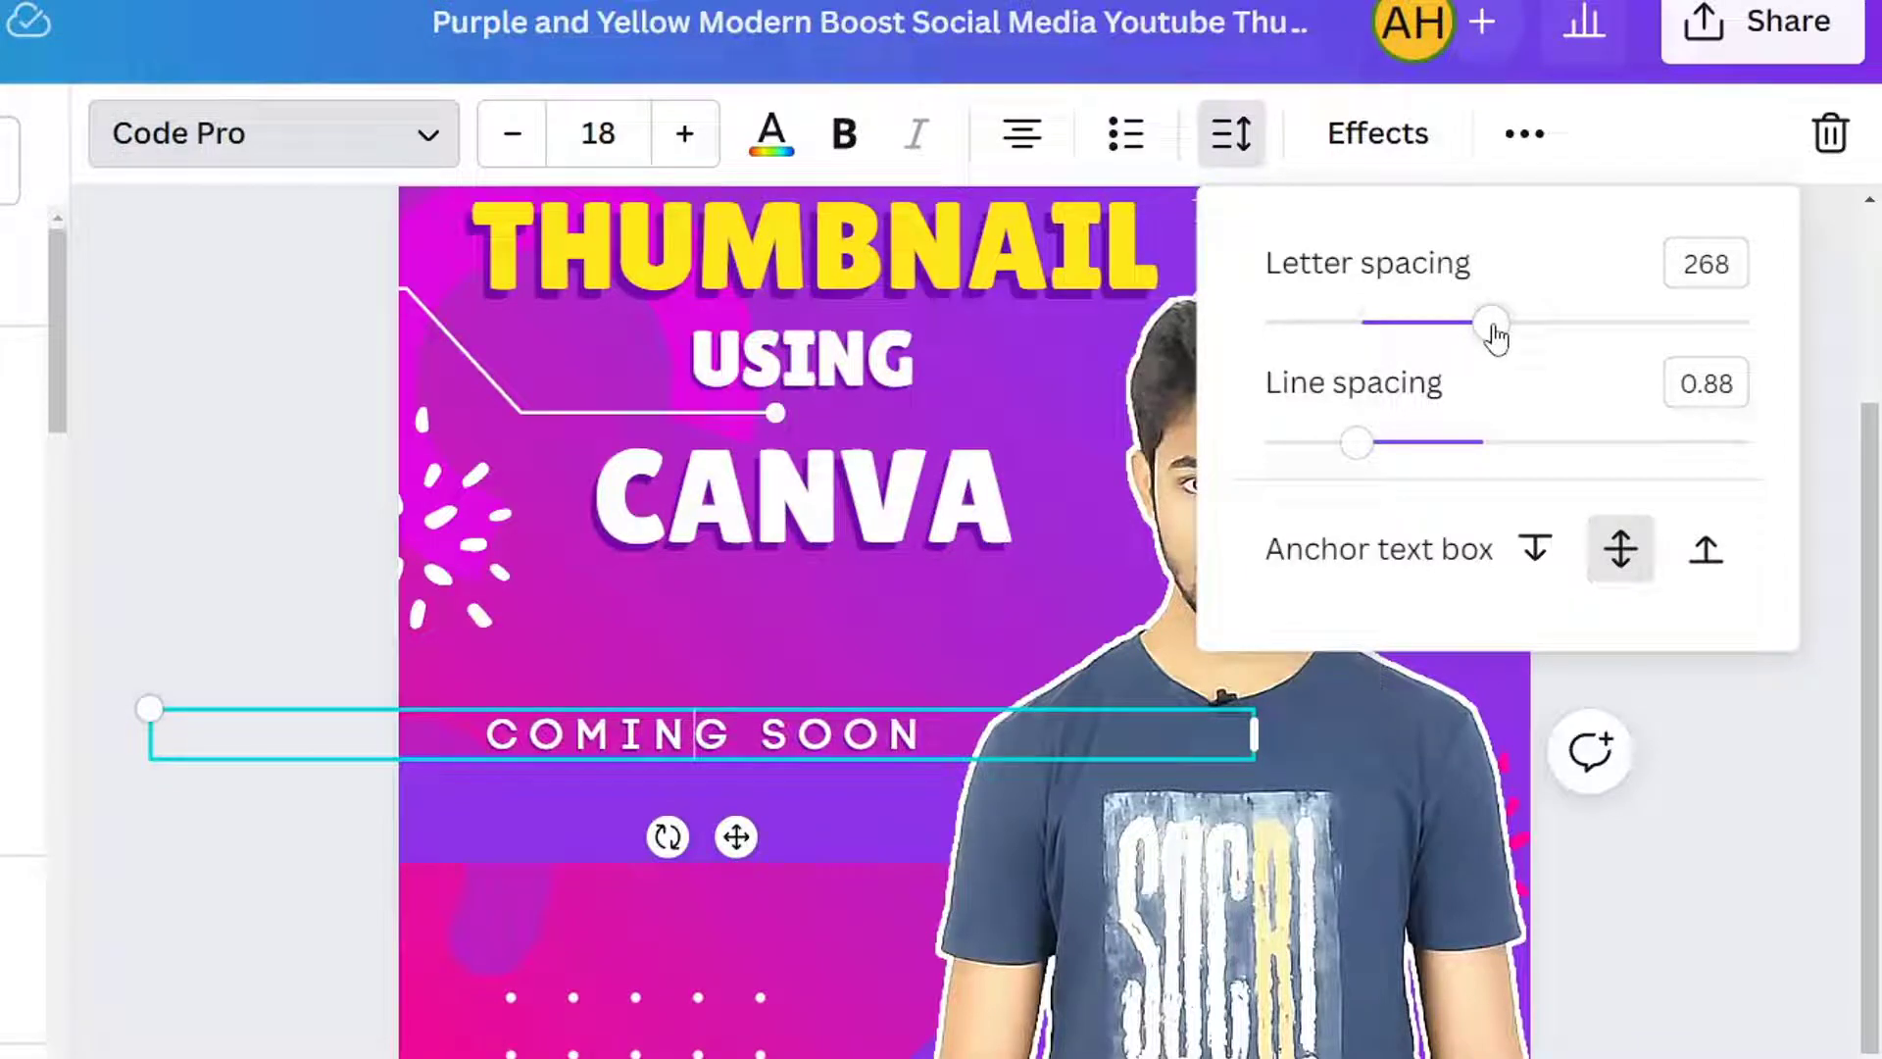
click(1727, 775)
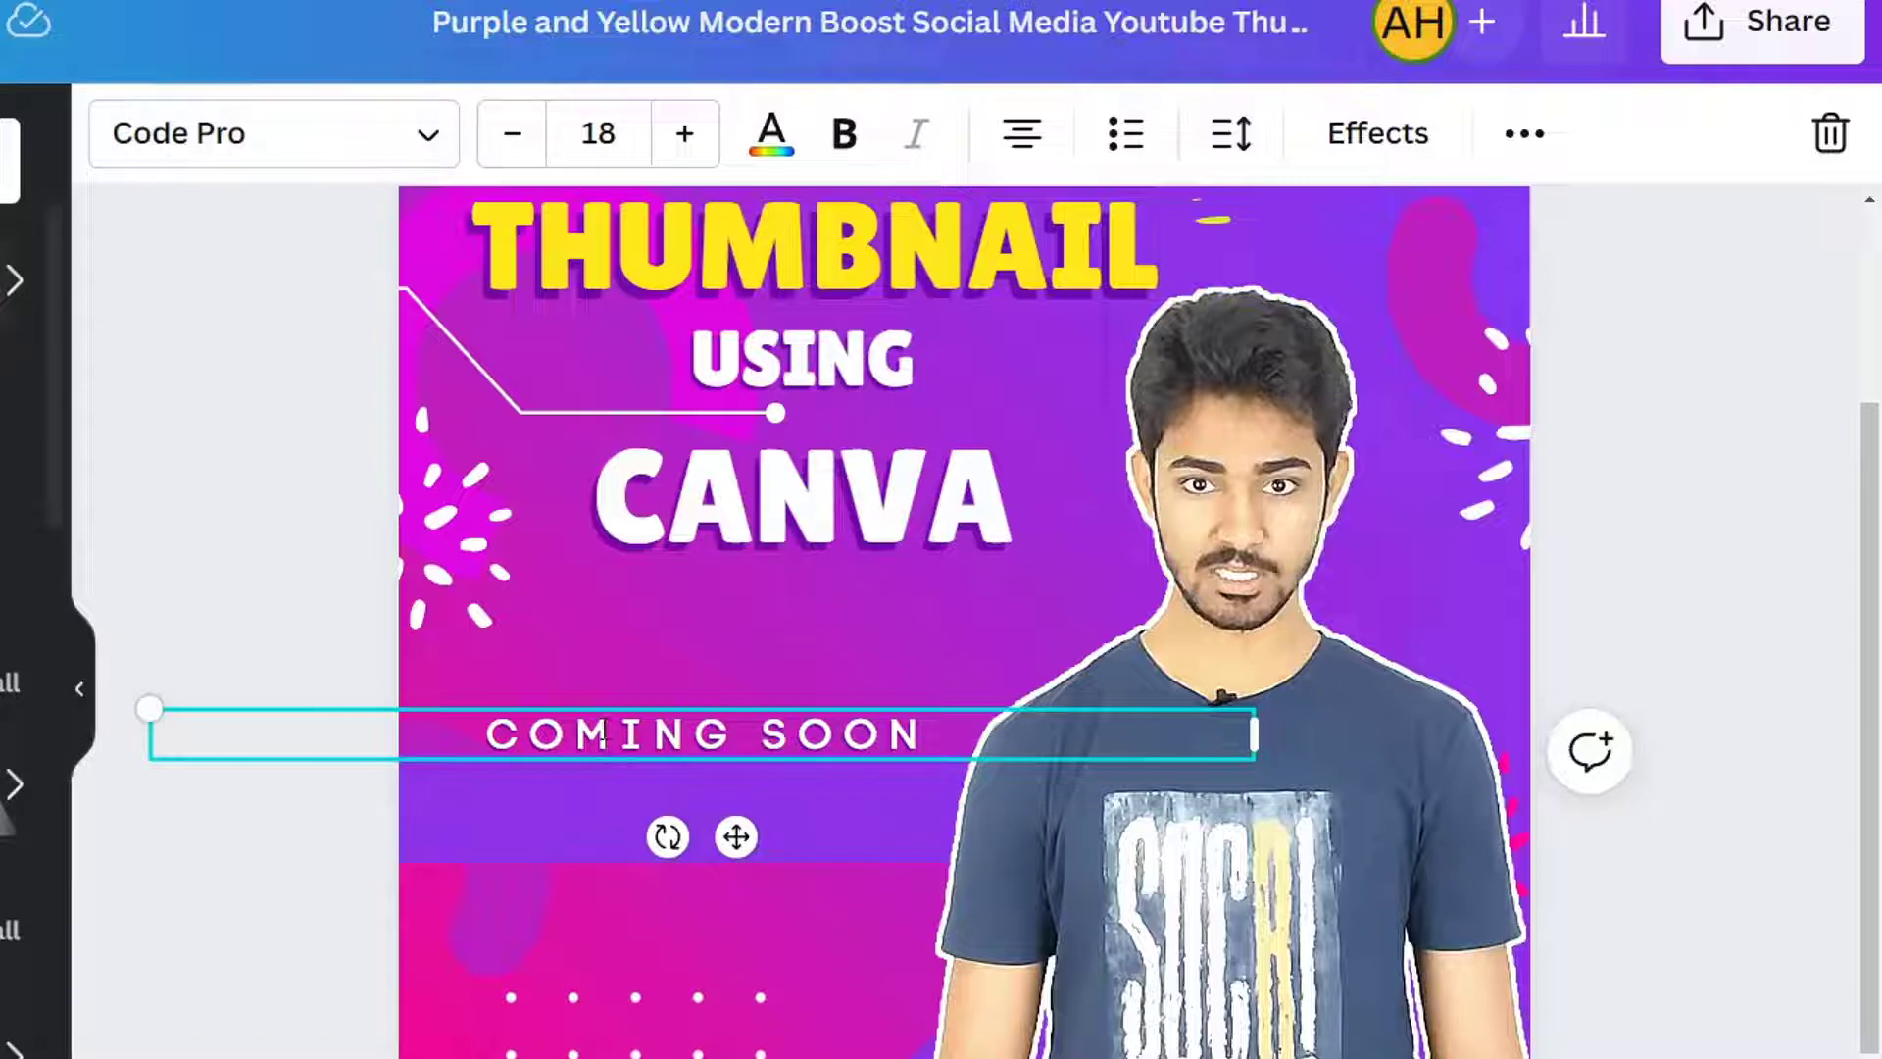
Move the COMING SOON text onto the purple bar and nudge it until it is centred vertically in the bar.
click(466, 603)
drag(713, 747, 707, 814)
key(Left)
key(Left)
key(Down)
key(Down)
key(Up)
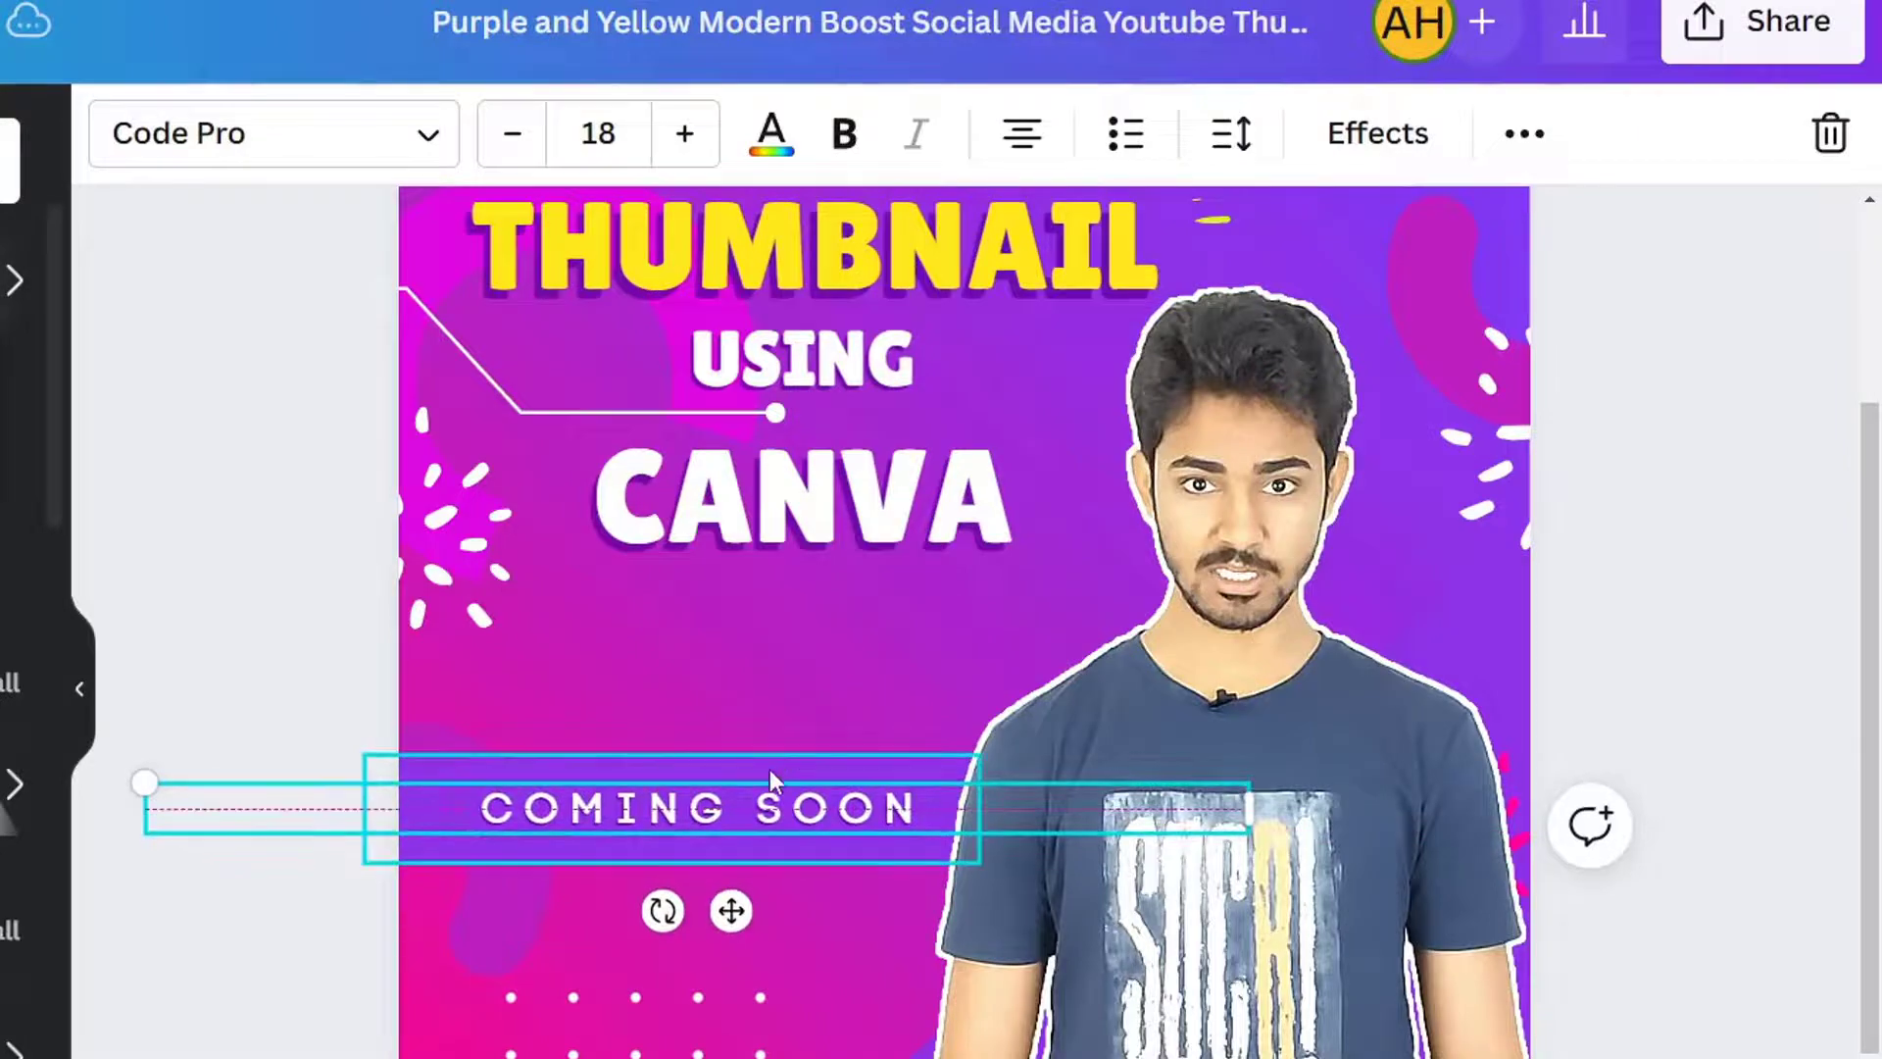
Recolor the bar behind COMING SOON with the yellow document color.
click(769, 766)
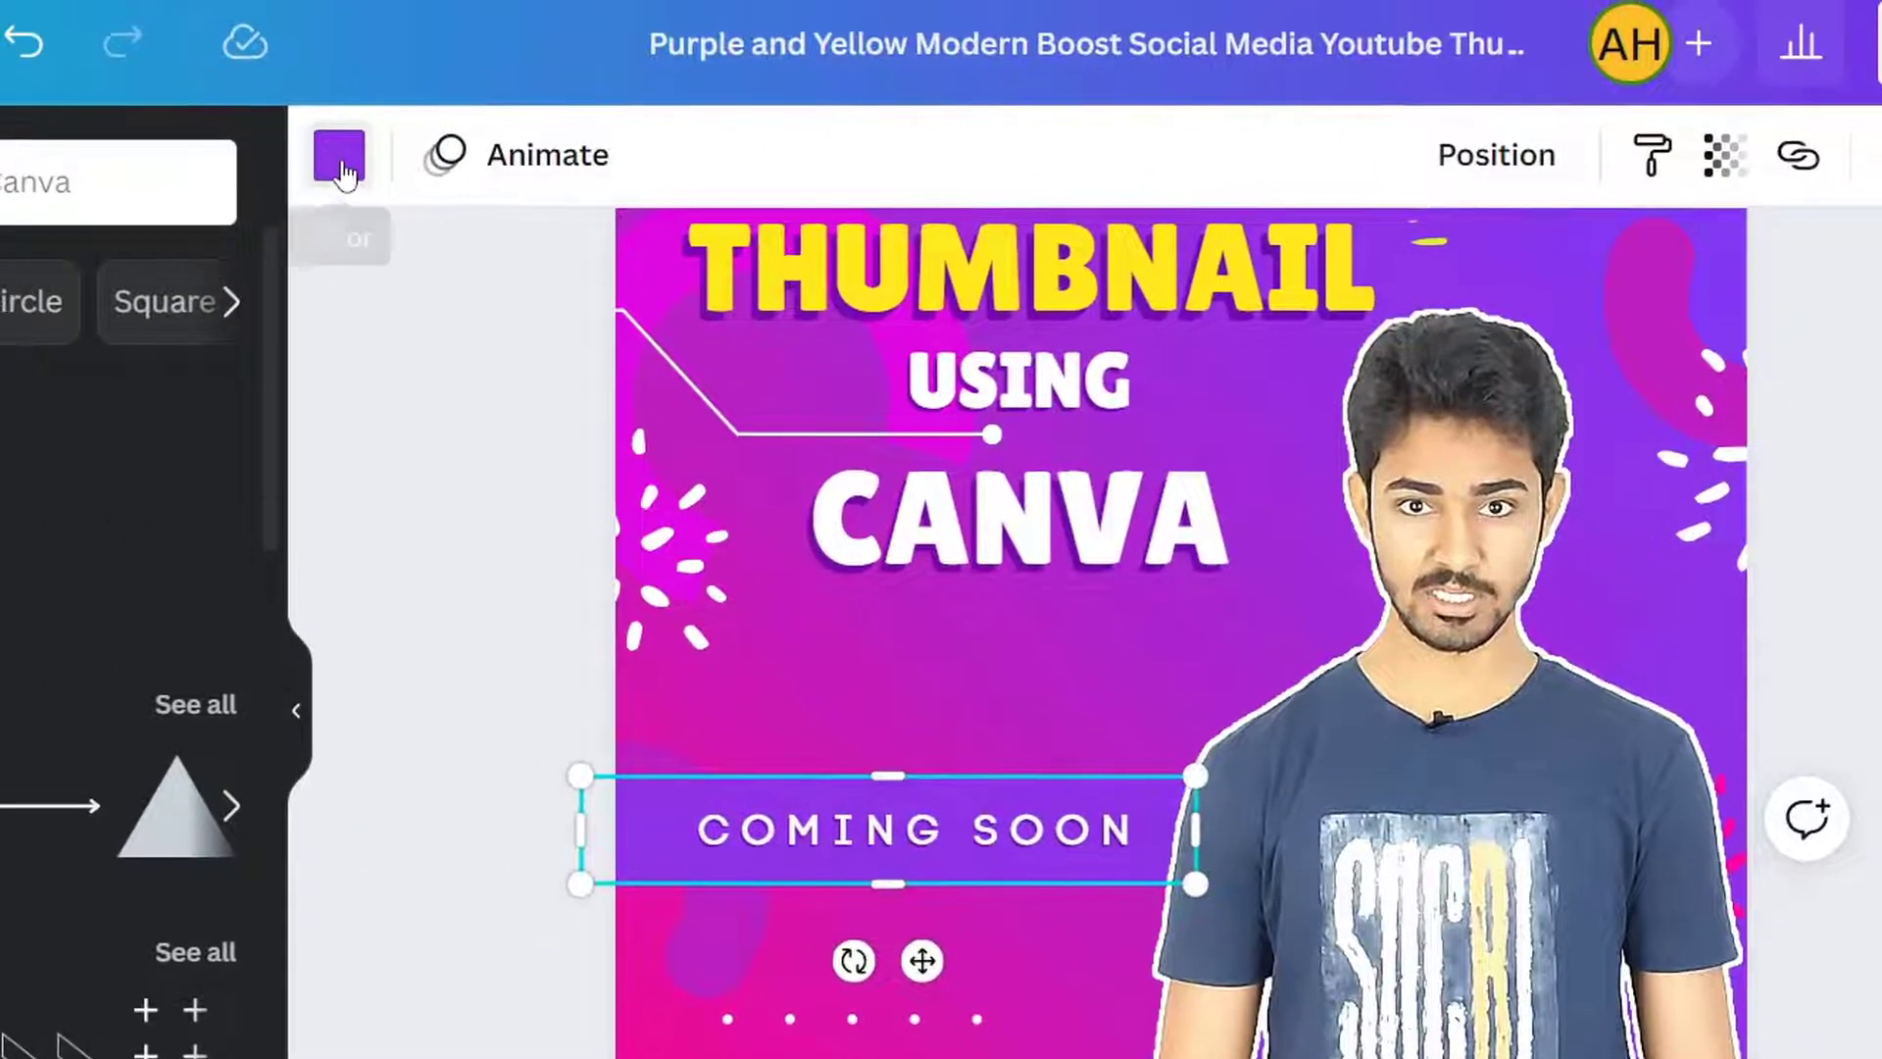
click(126, 147)
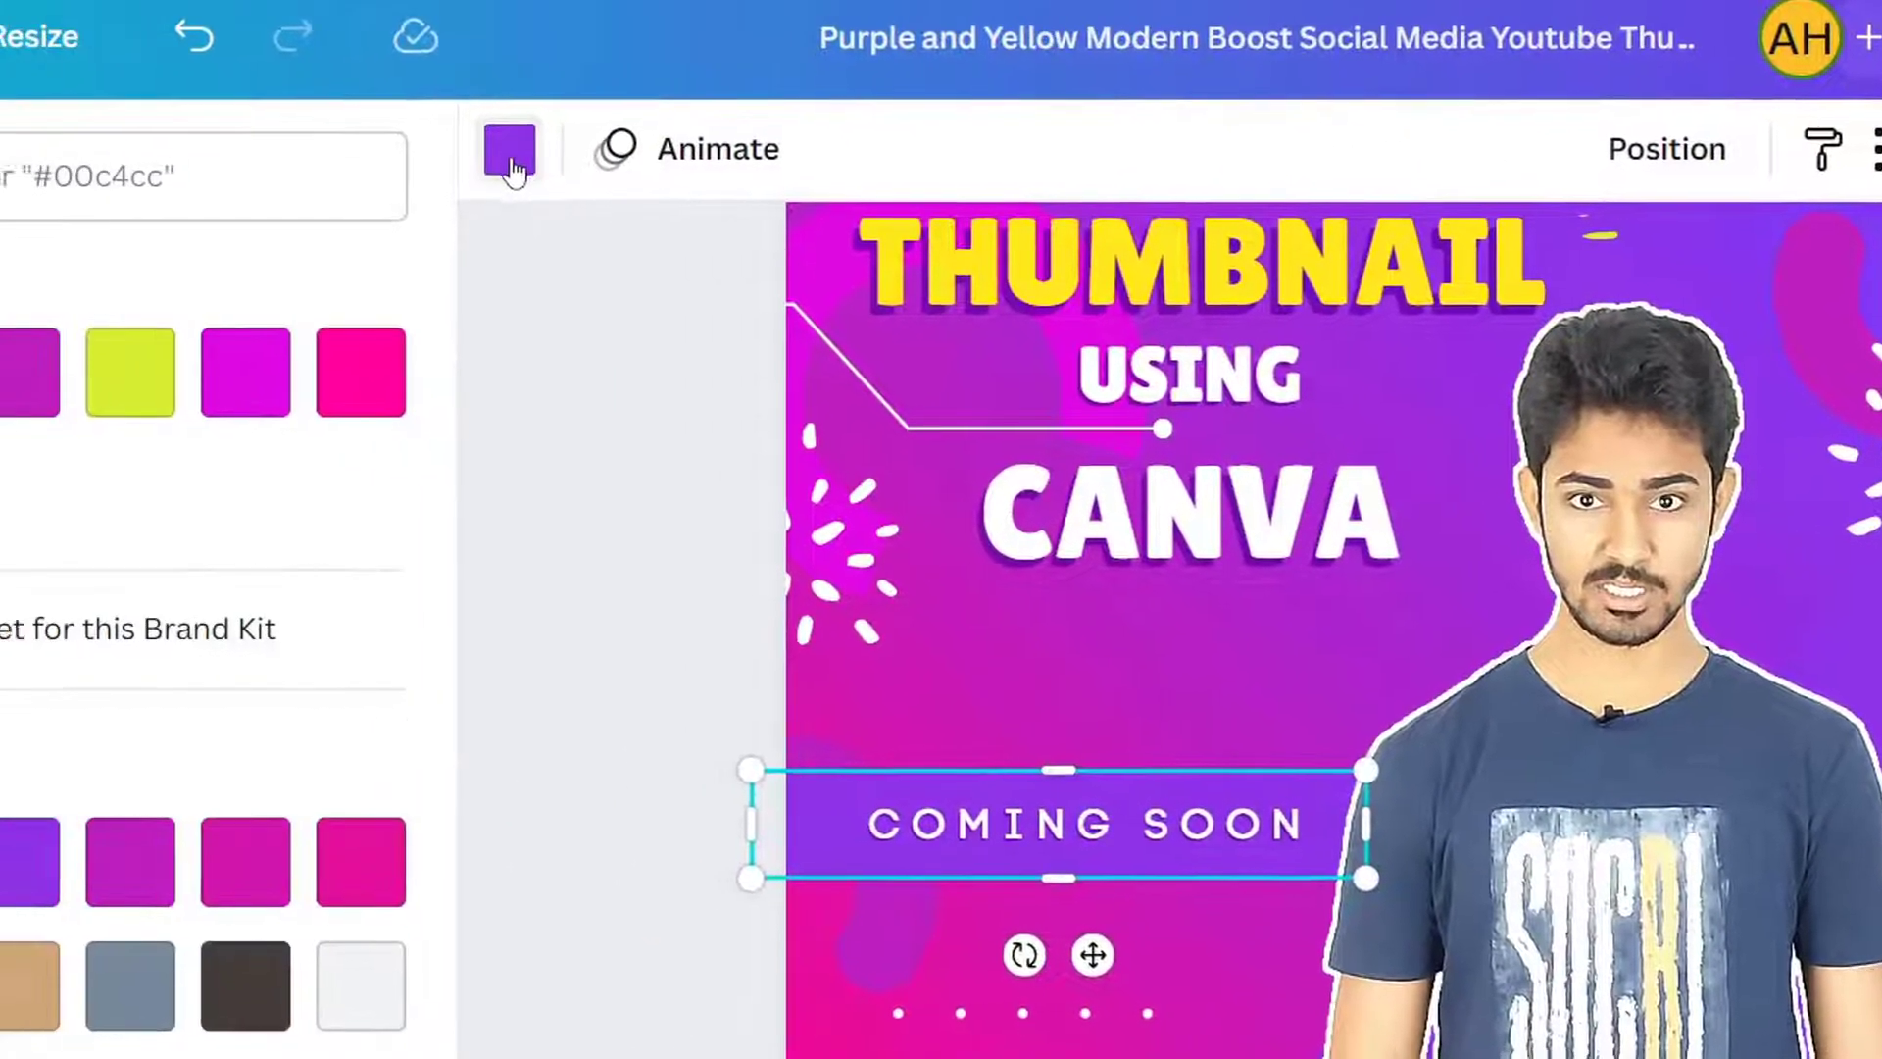
click(0, 488)
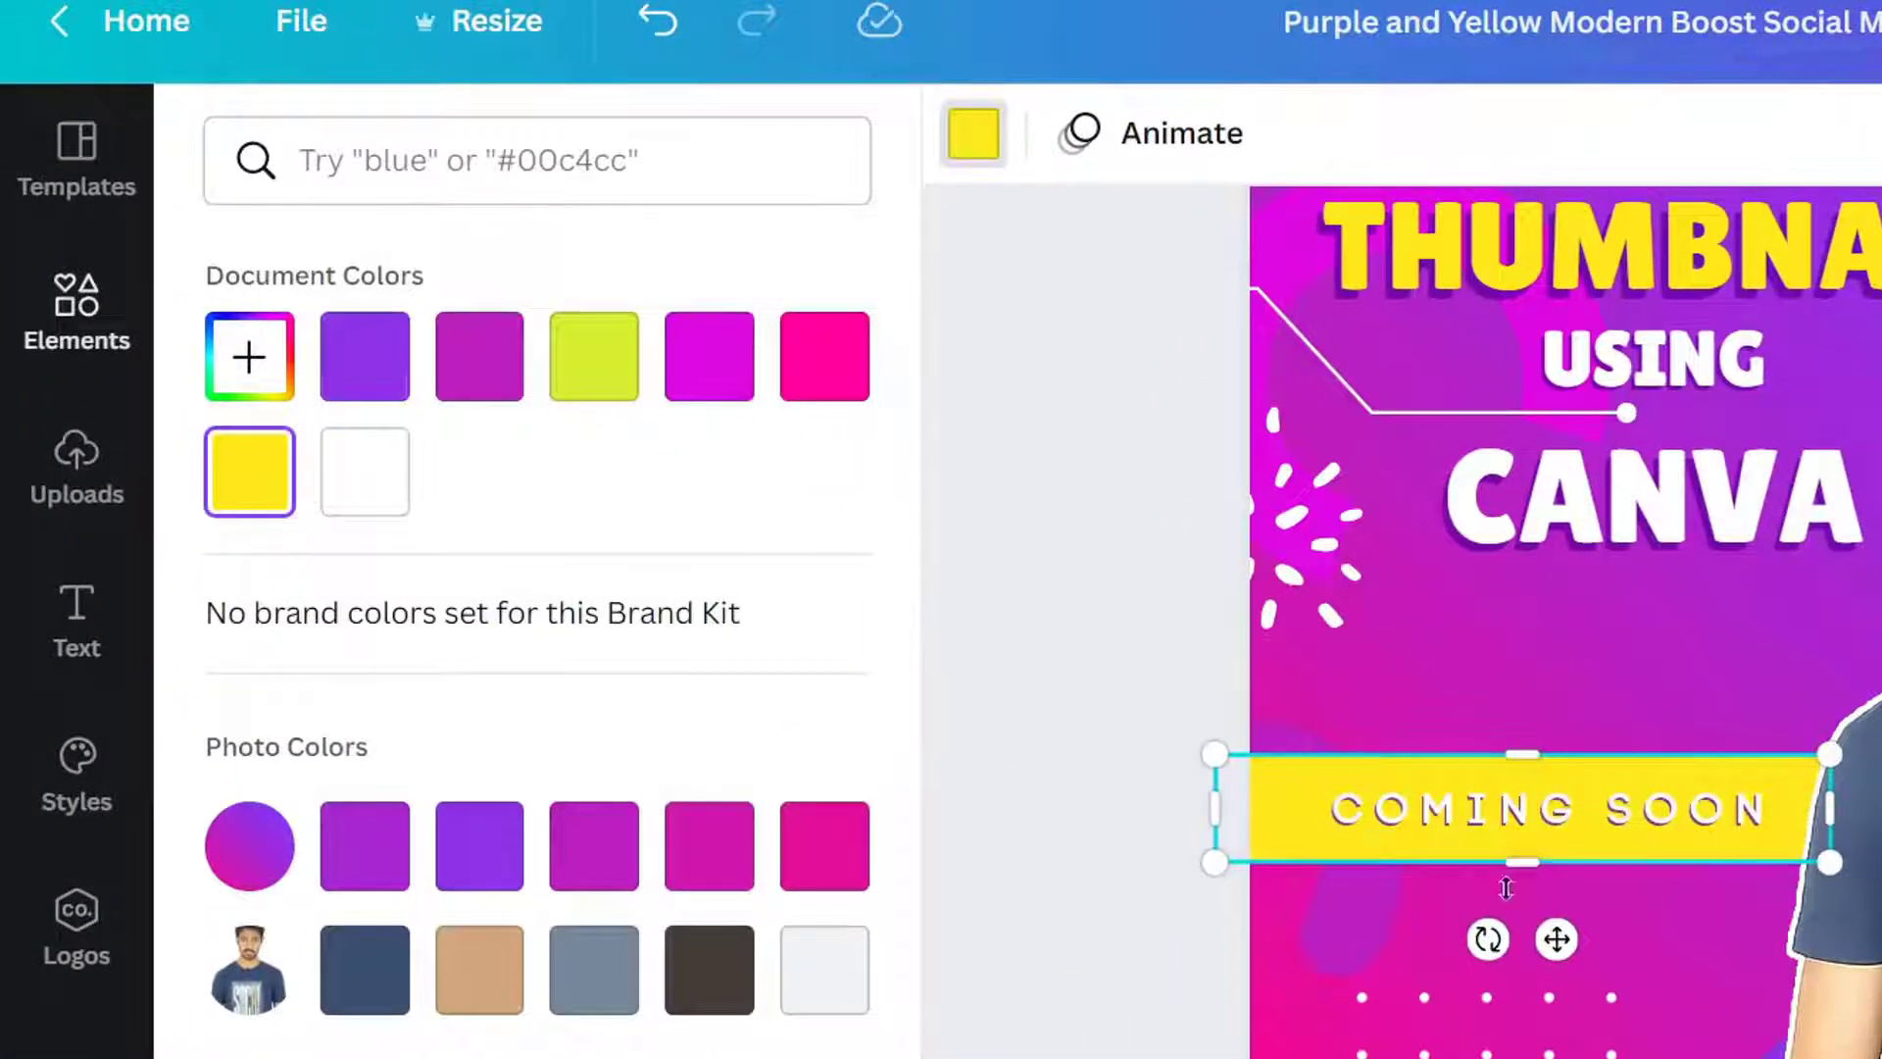
Change the COMING SOON text color to black from the default colors.
click(1543, 821)
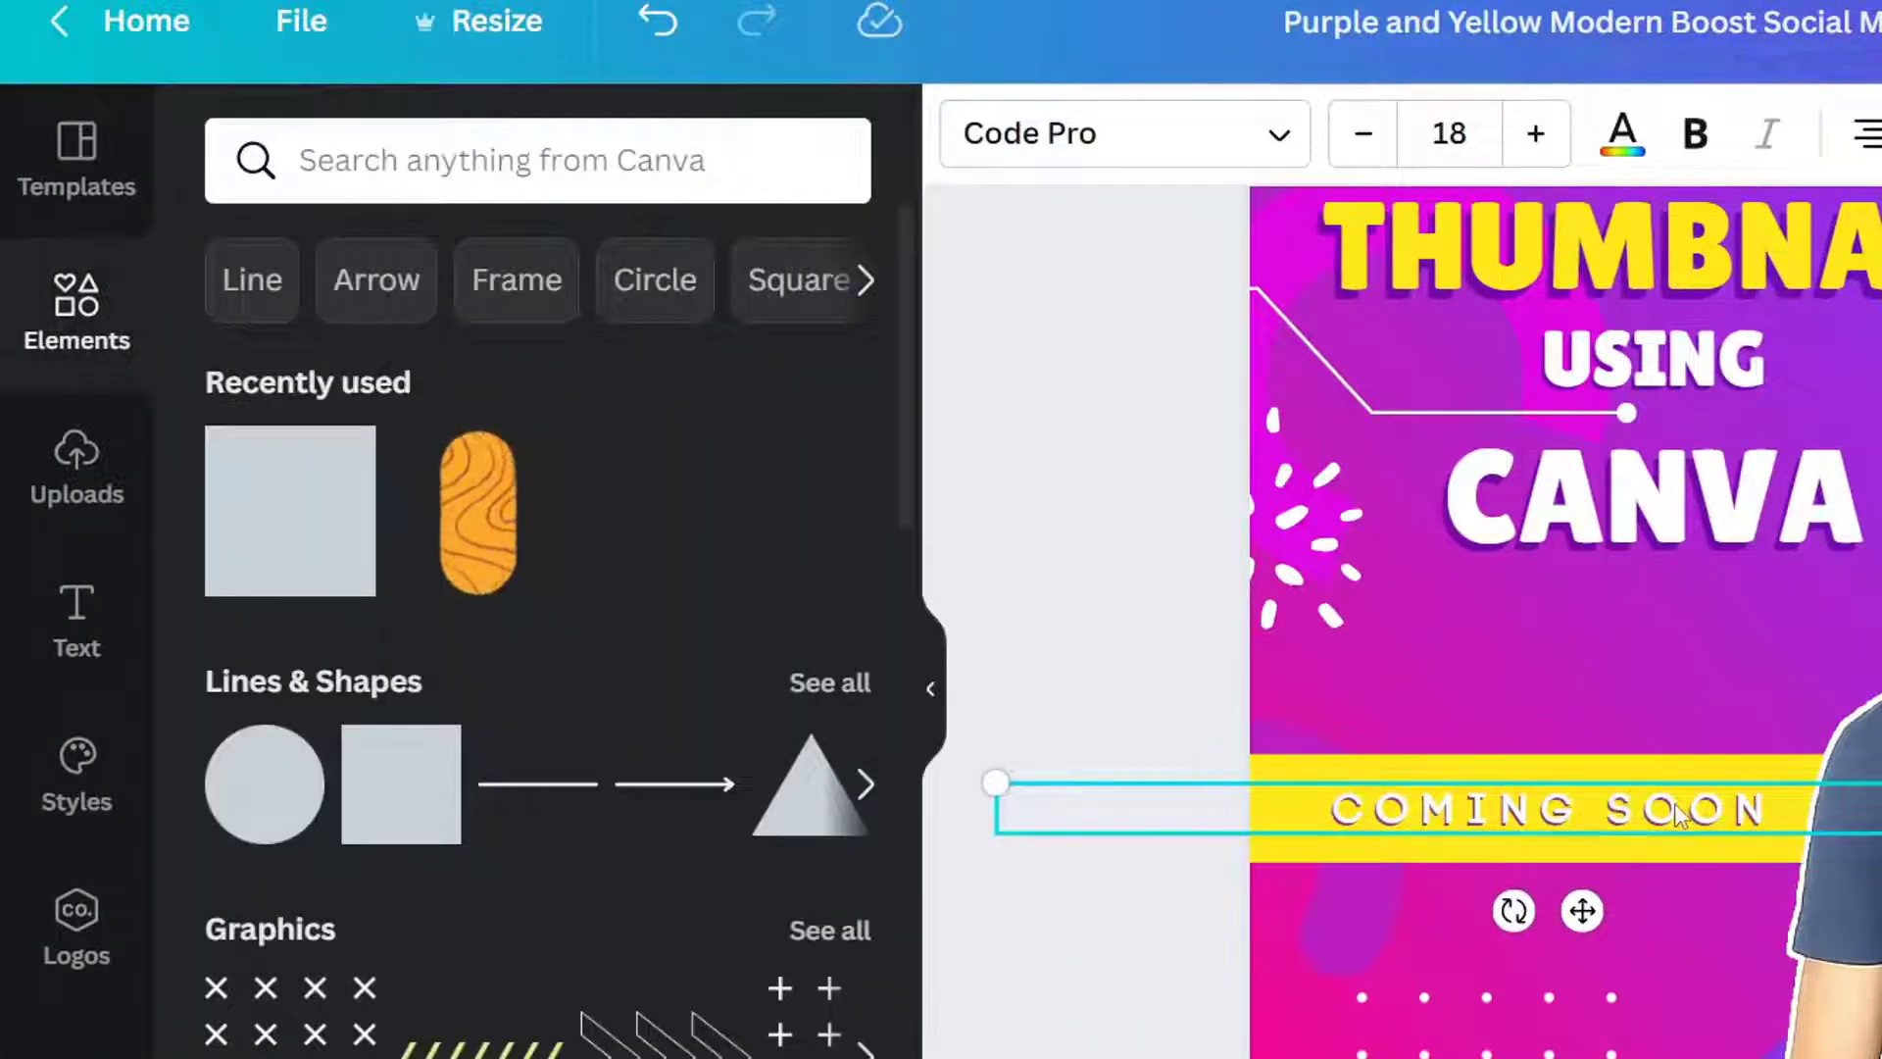
click(1620, 155)
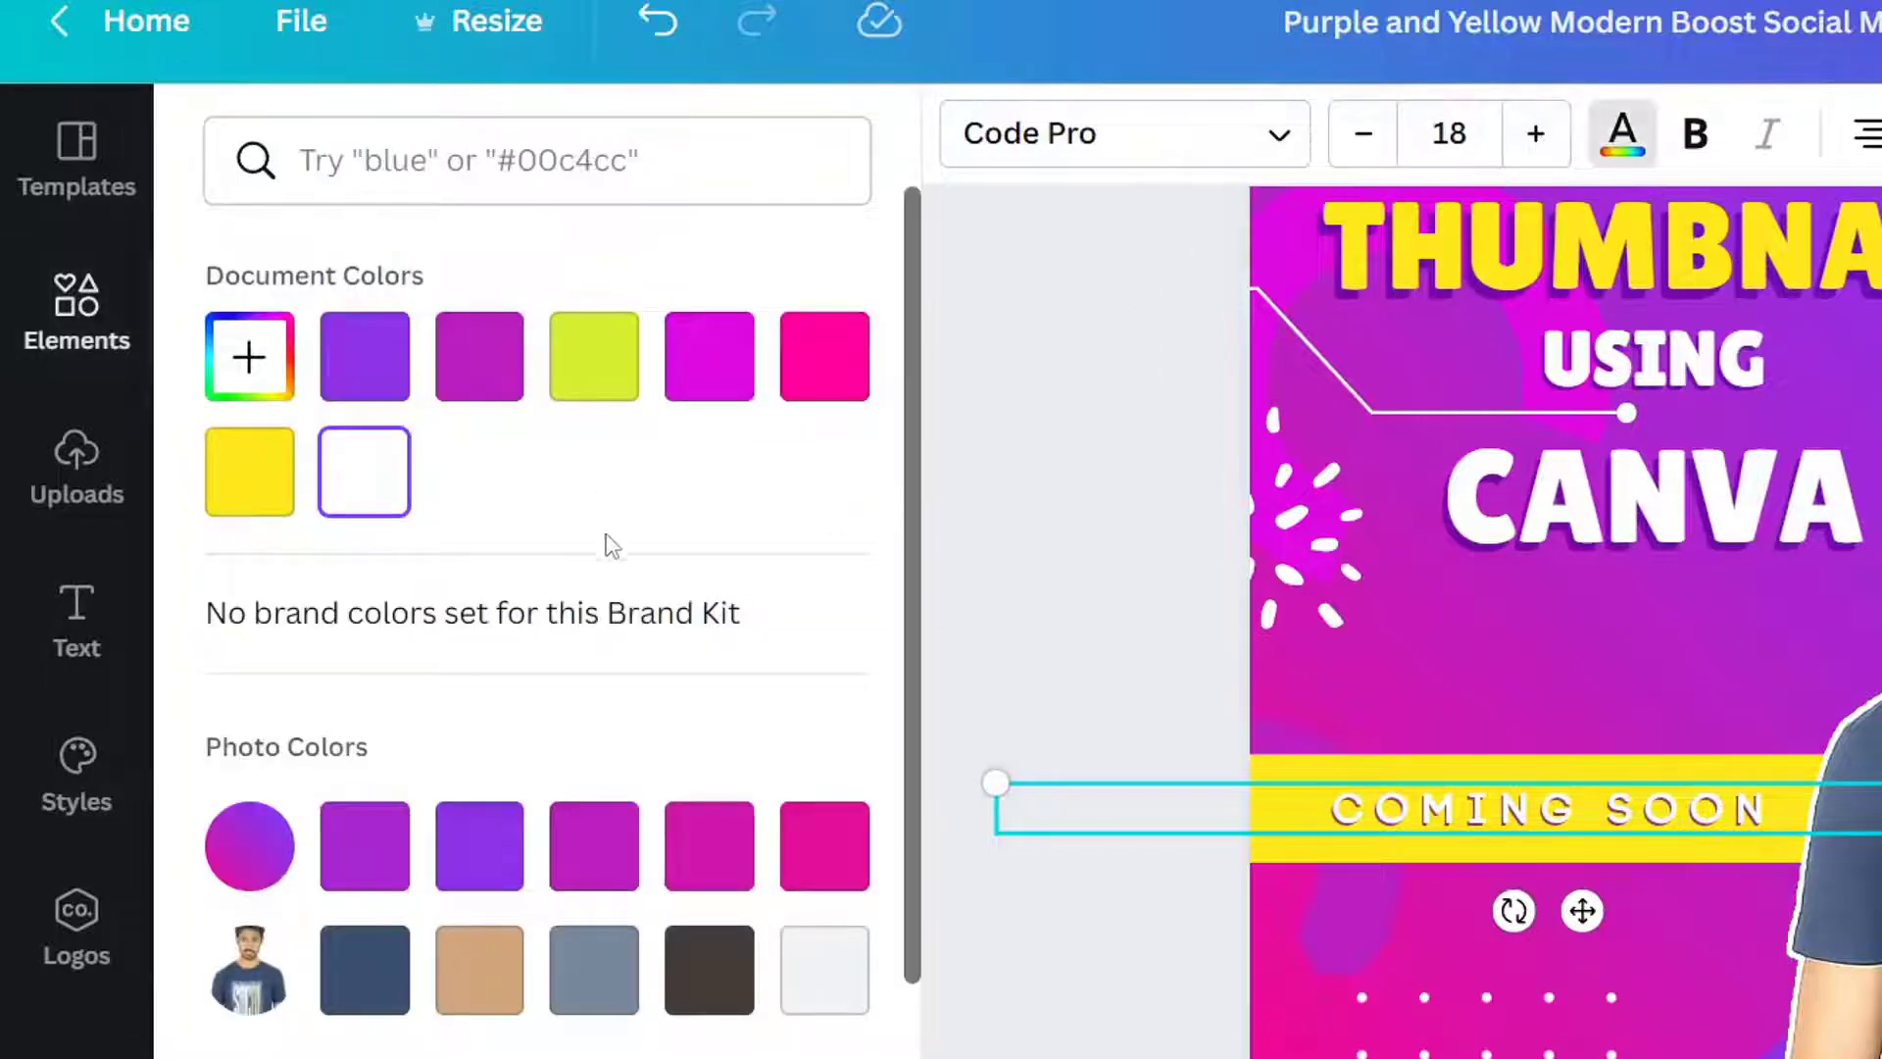
scroll(601, 588, down, 4)
click(250, 750)
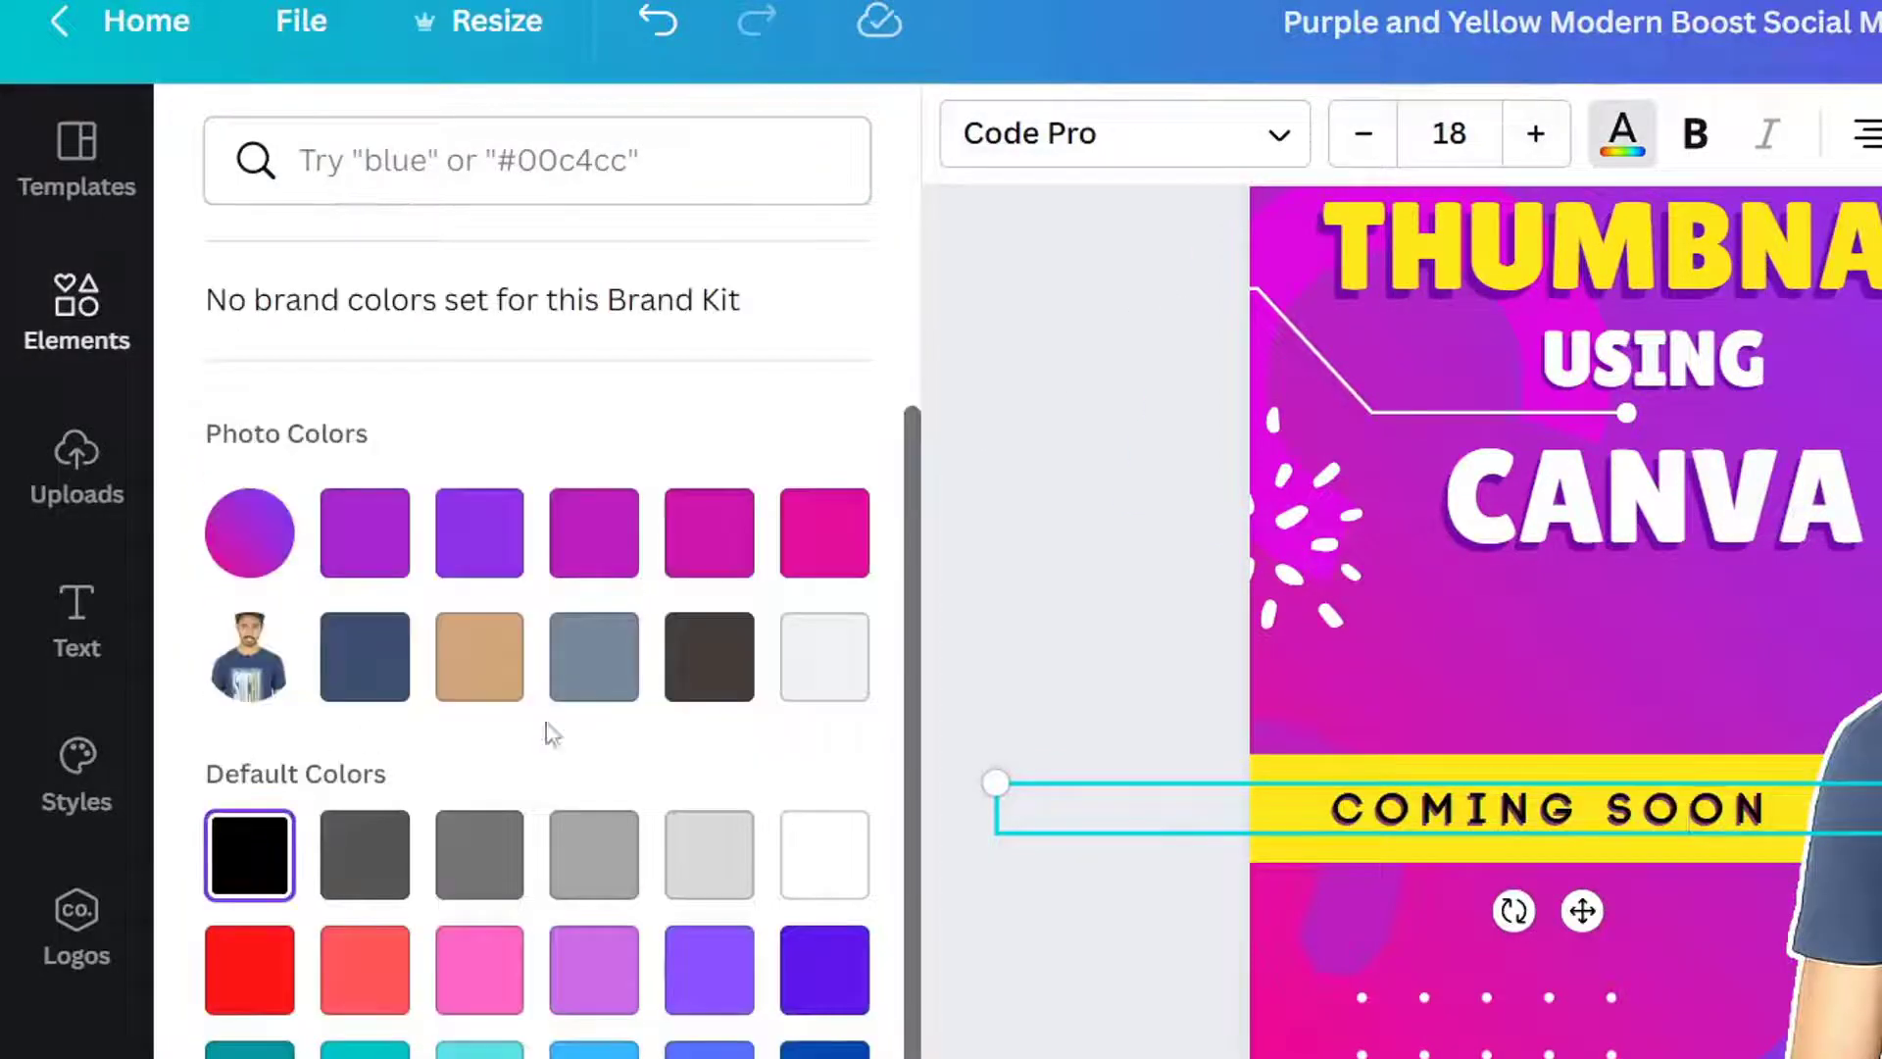
key(Escape)
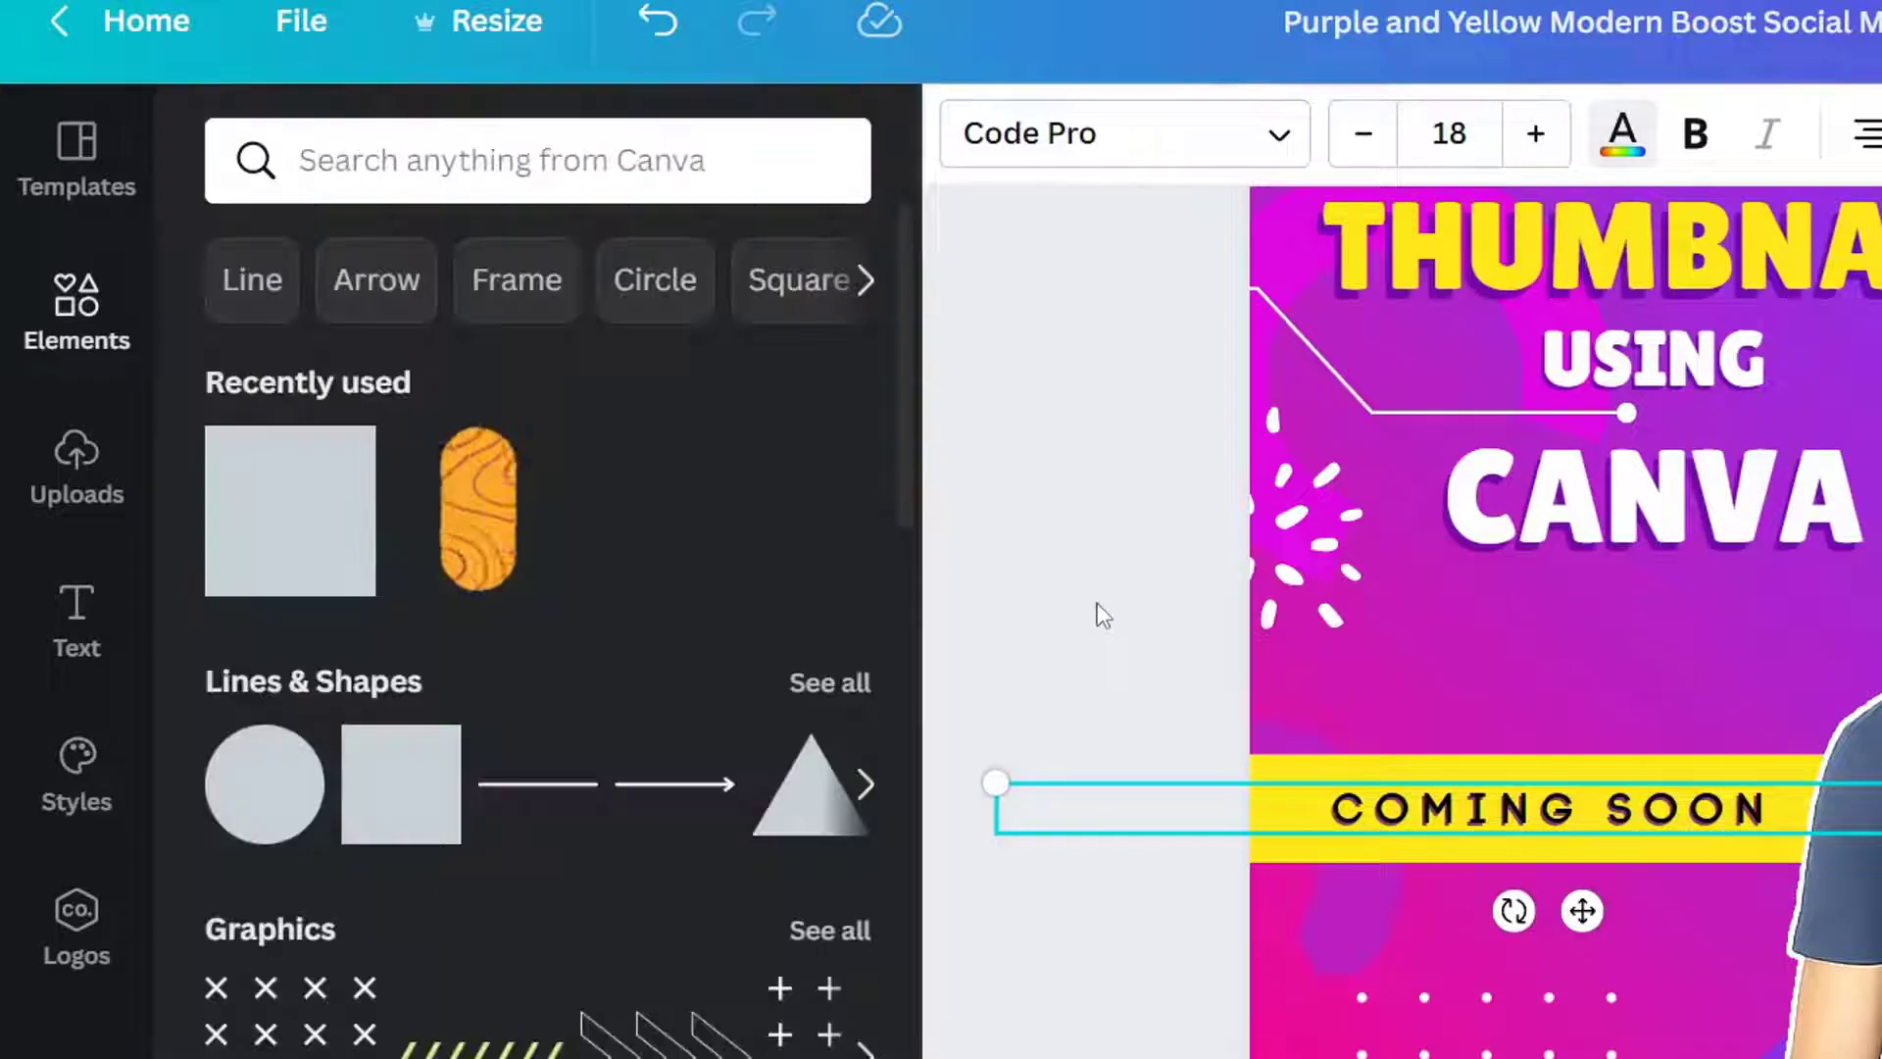
click(1192, 598)
Remove the shadow effect from the COMING SOON text by setting its effect style to None.
click(1073, 805)
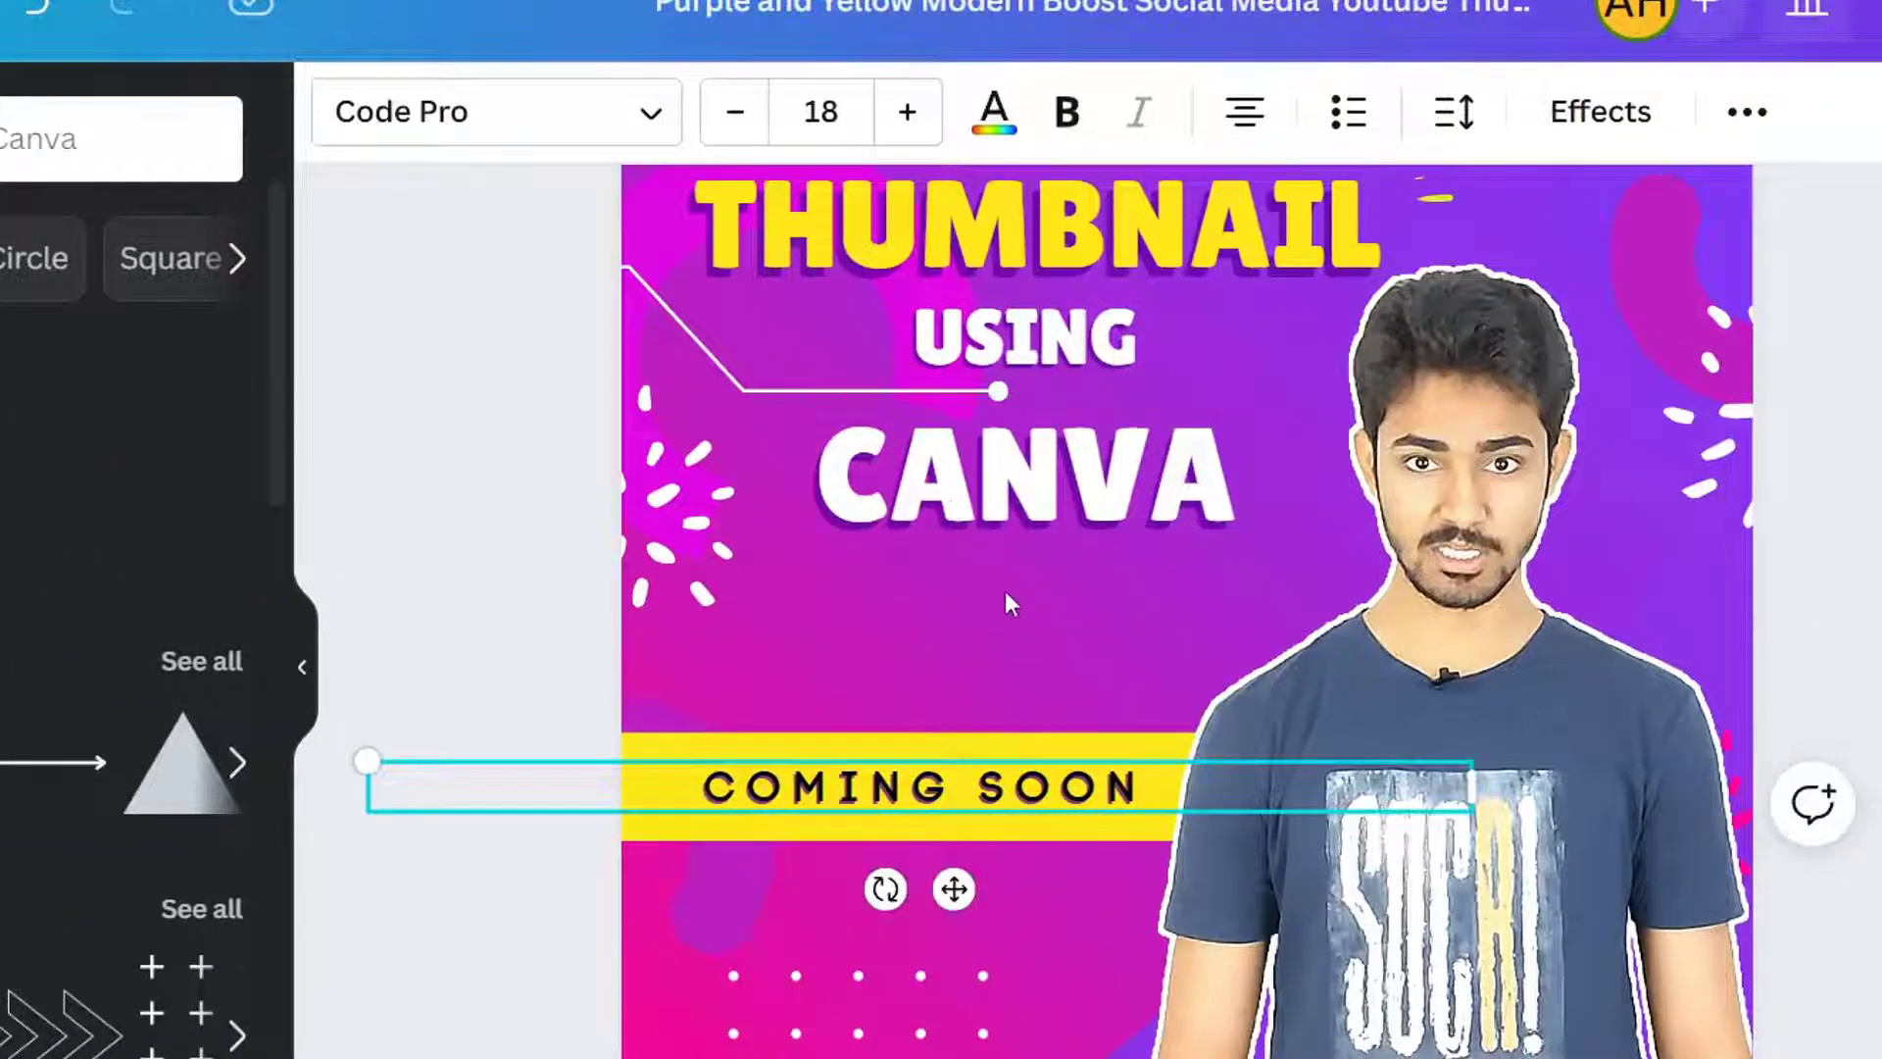
scroll(1008, 584, up, 3)
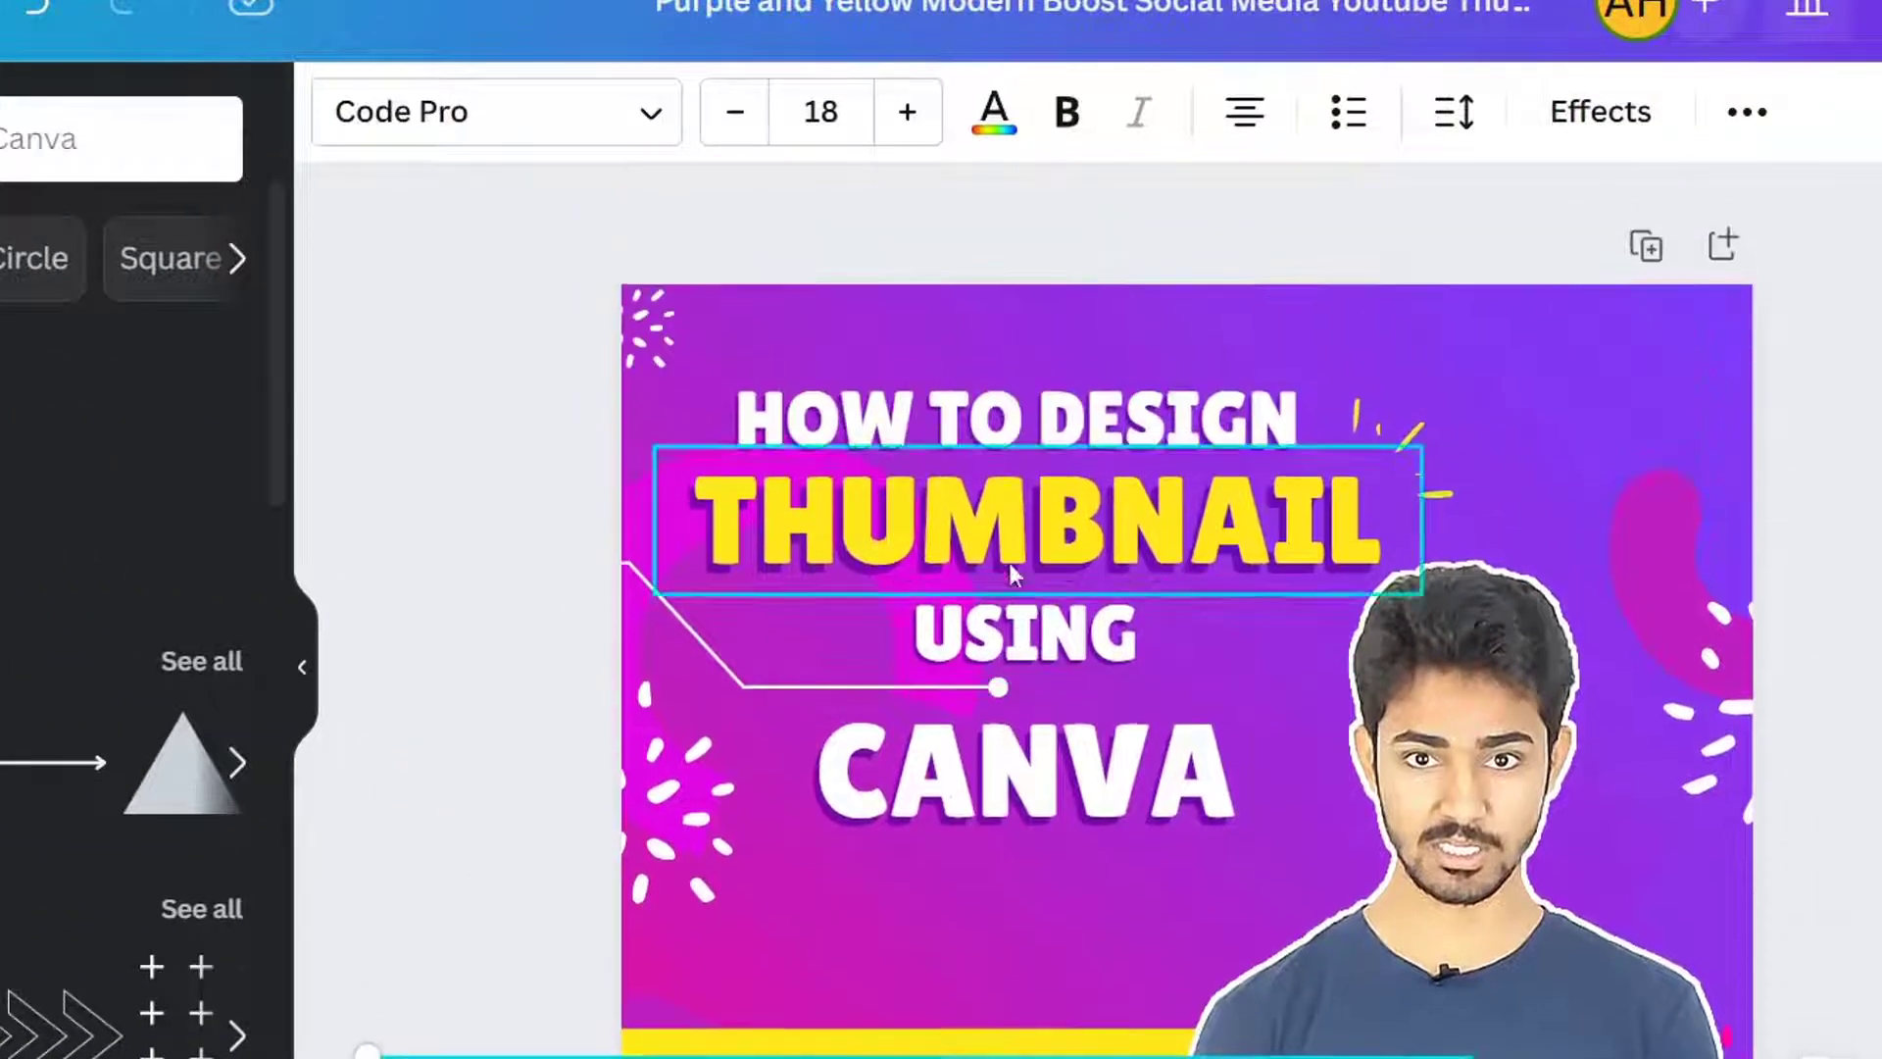
scroll(980, 637, down, 5)
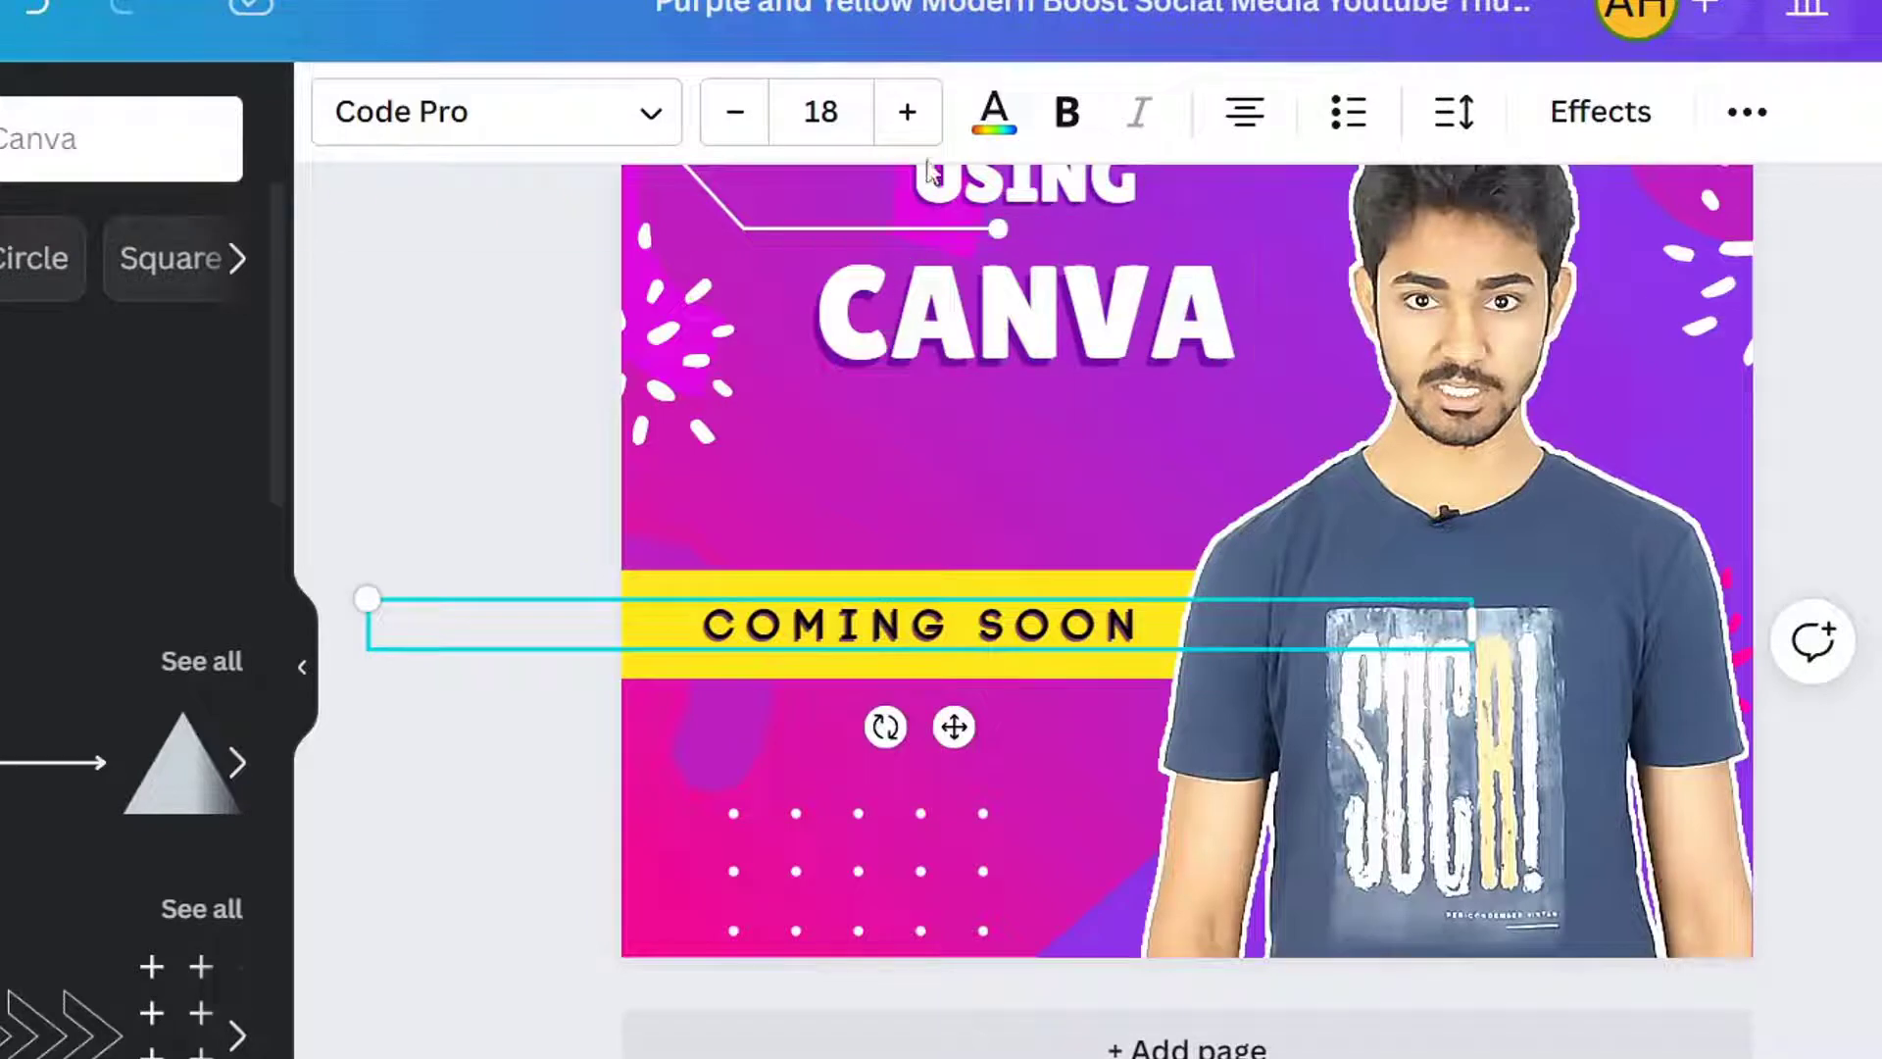
click(1616, 139)
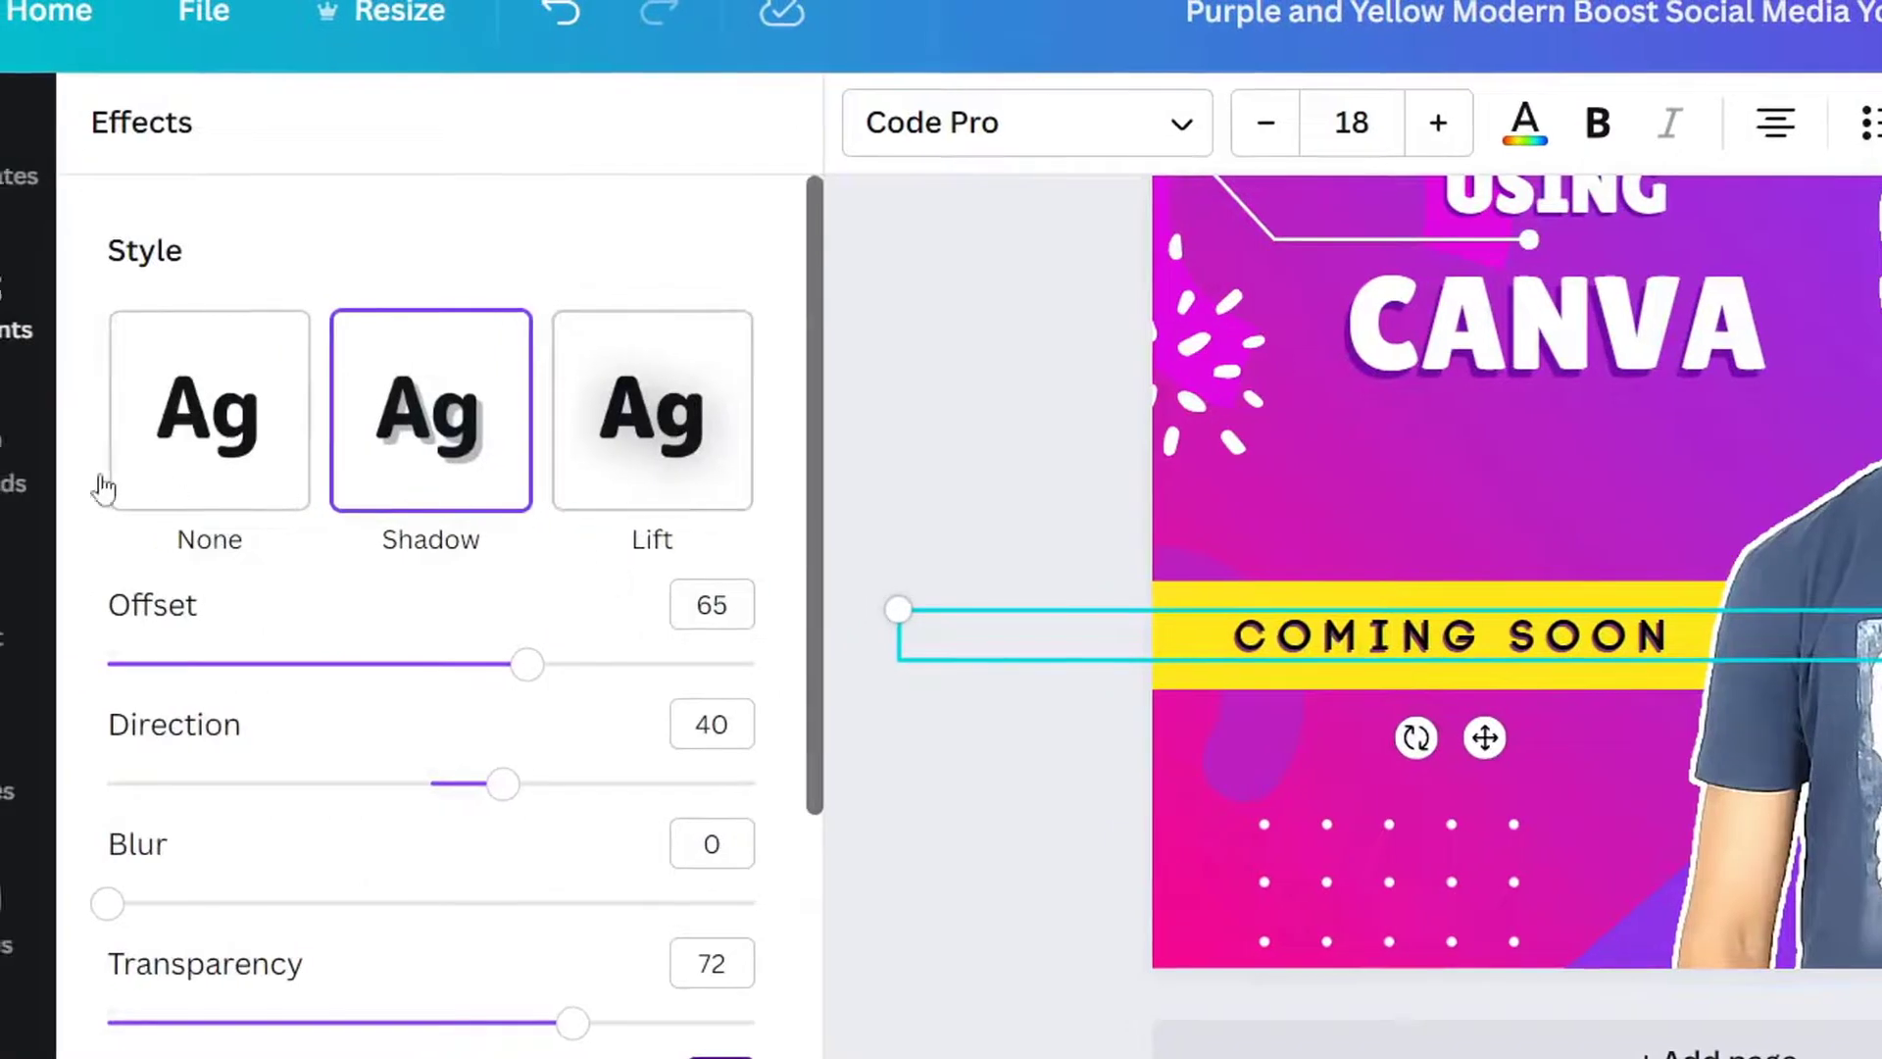
click(234, 461)
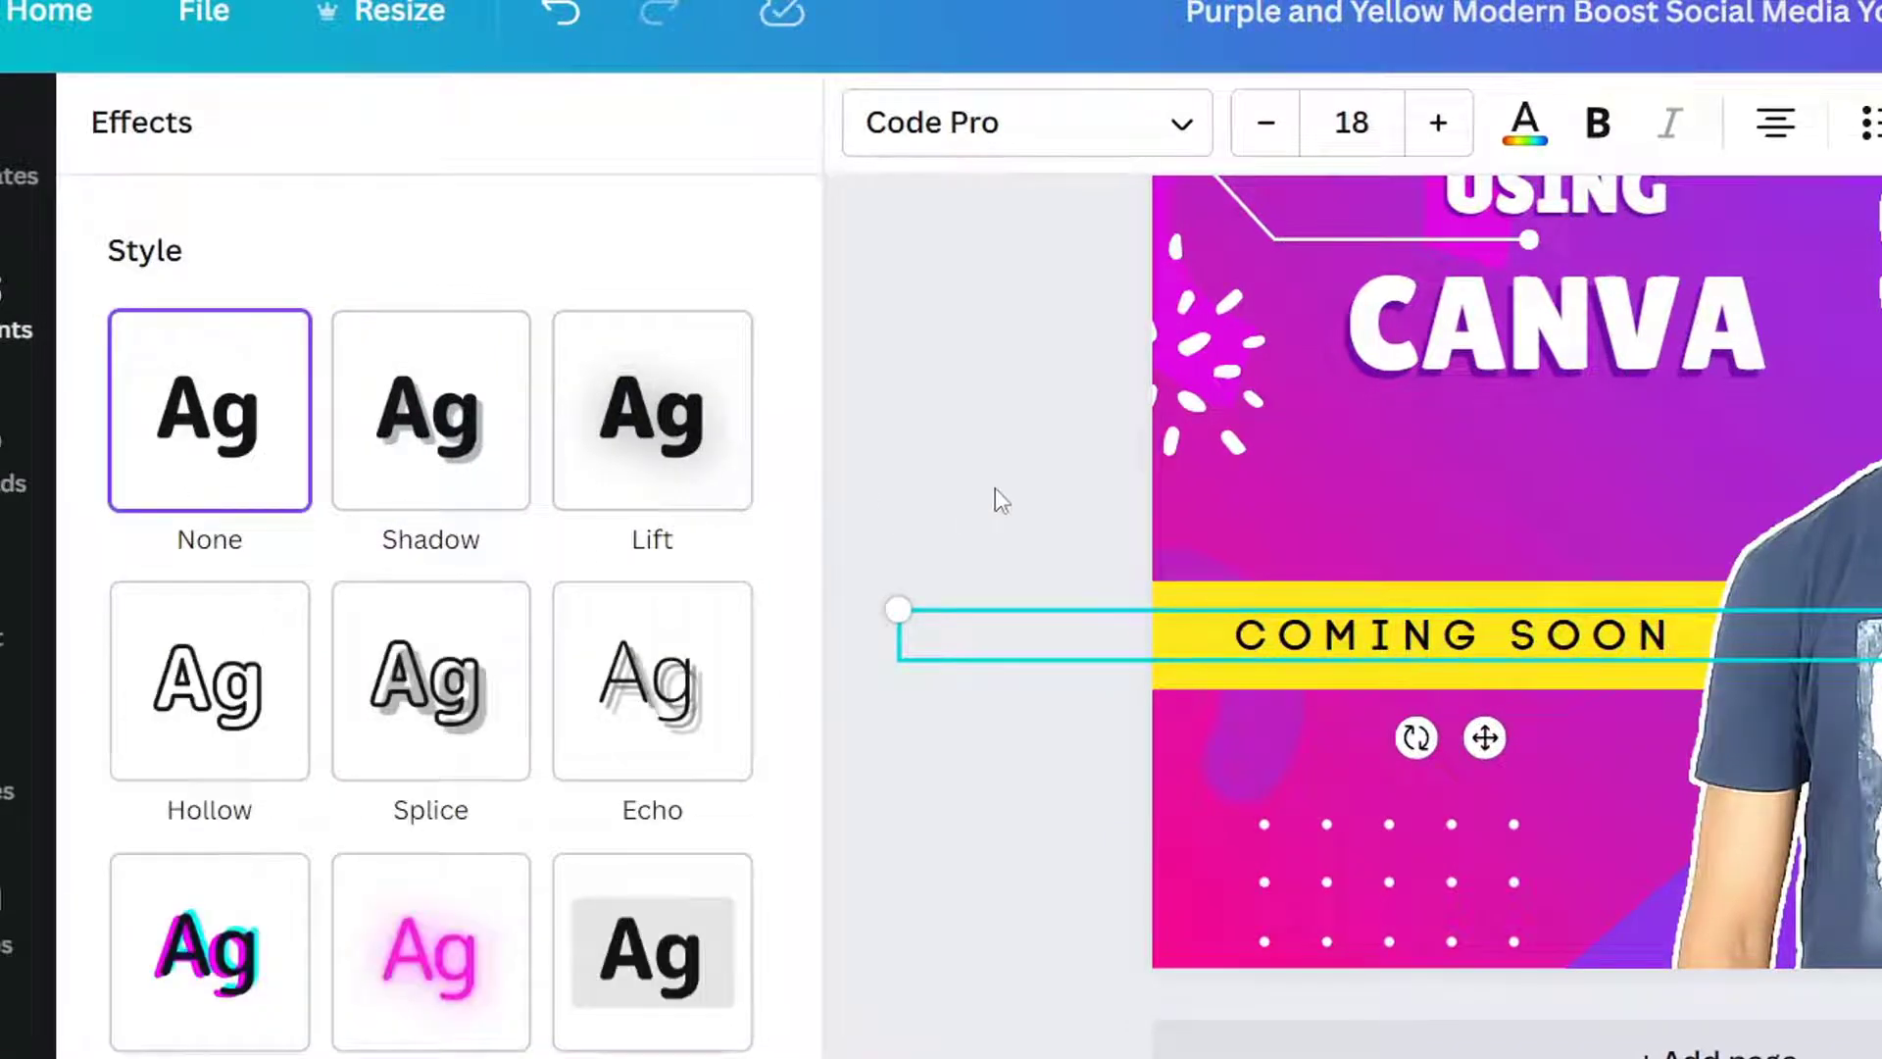
Narrow the COMING SOON text box so it fits within the visible yellow bar beside the man's photo.
click(1039, 500)
scroll(1129, 649, down, 3)
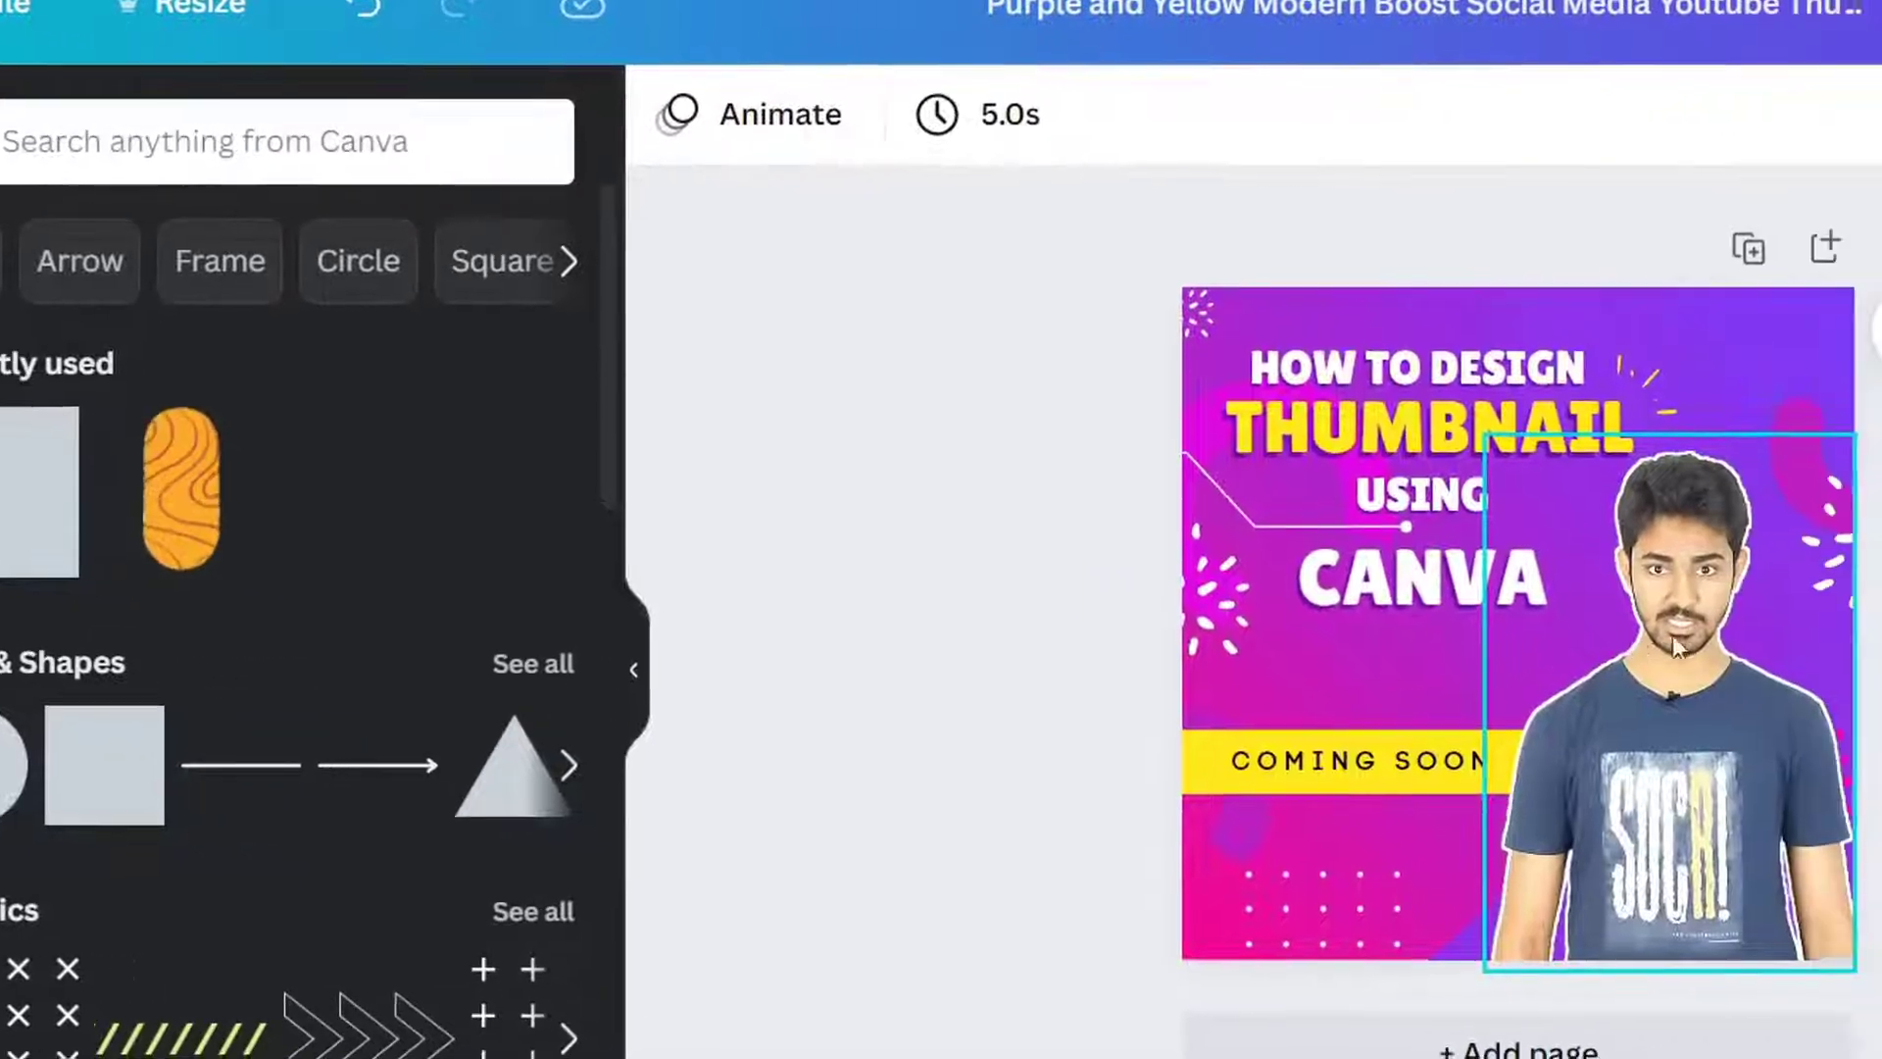
scroll(1874, 744, up, 2)
click(1237, 798)
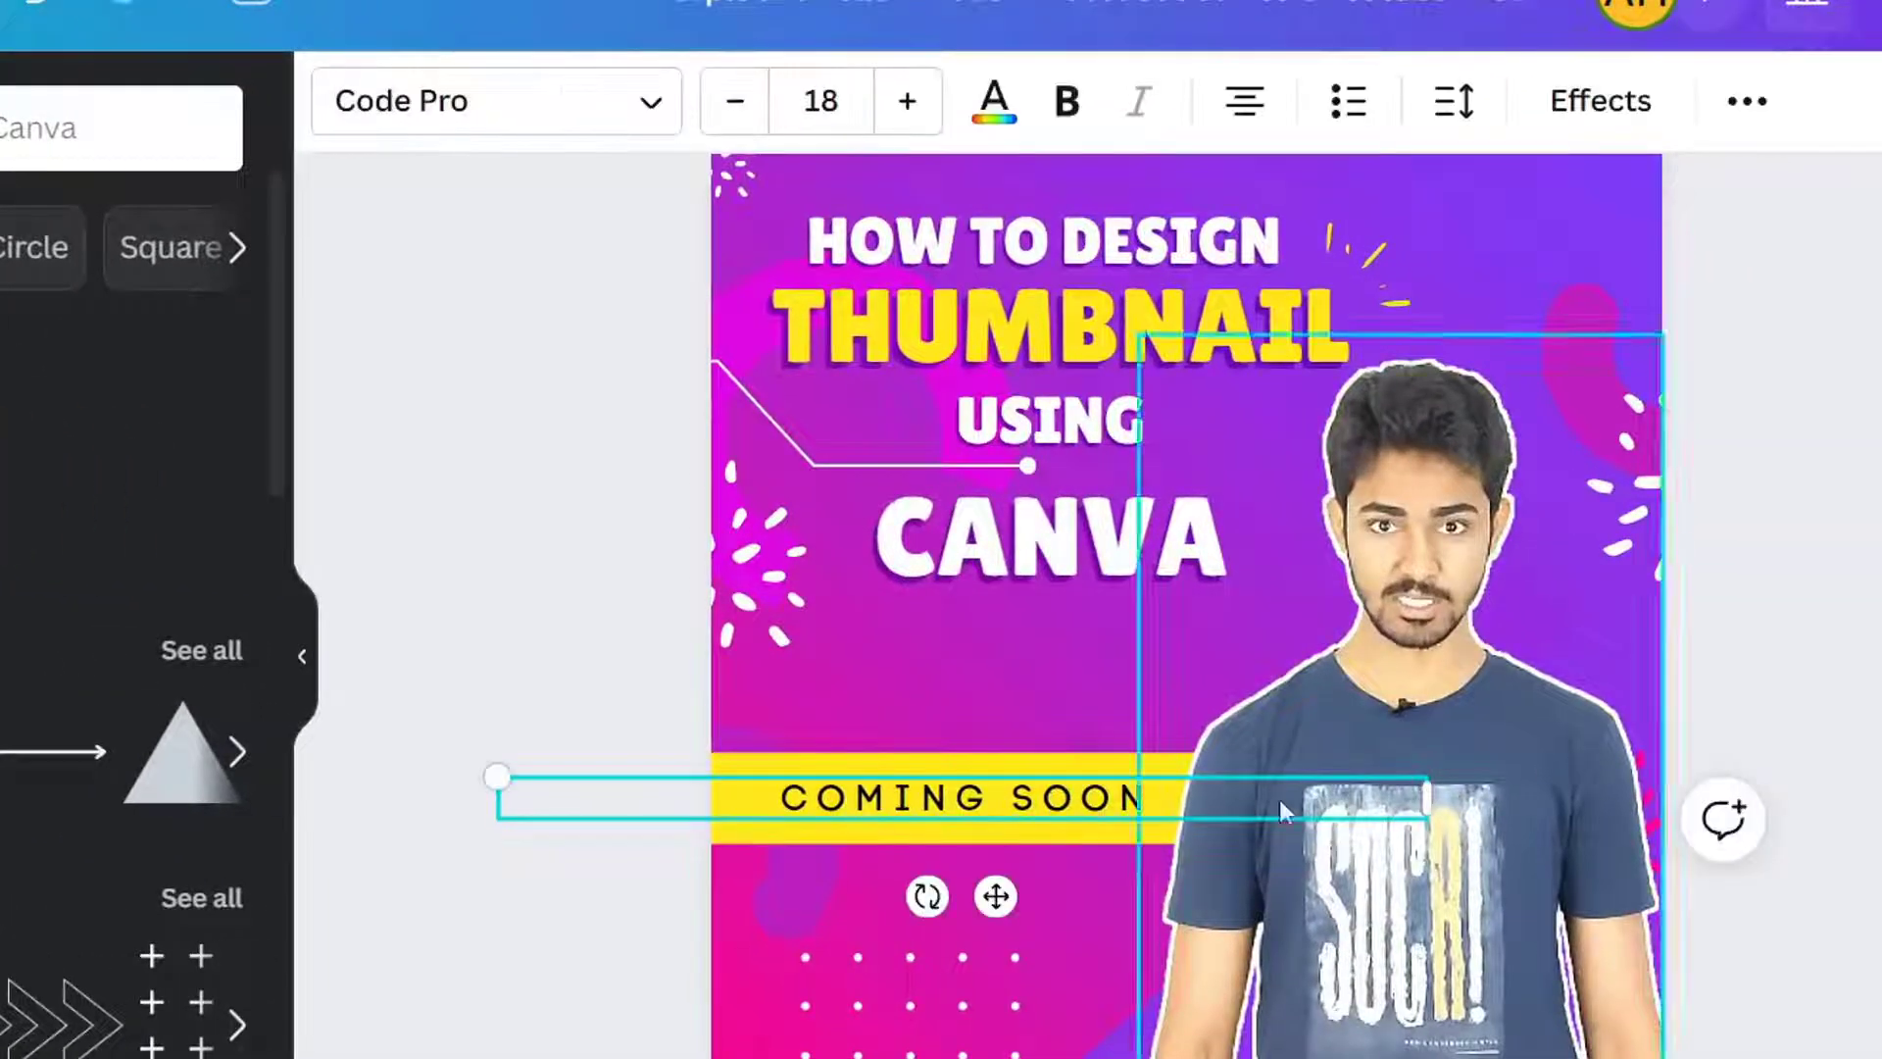
drag(1431, 802, 1192, 791)
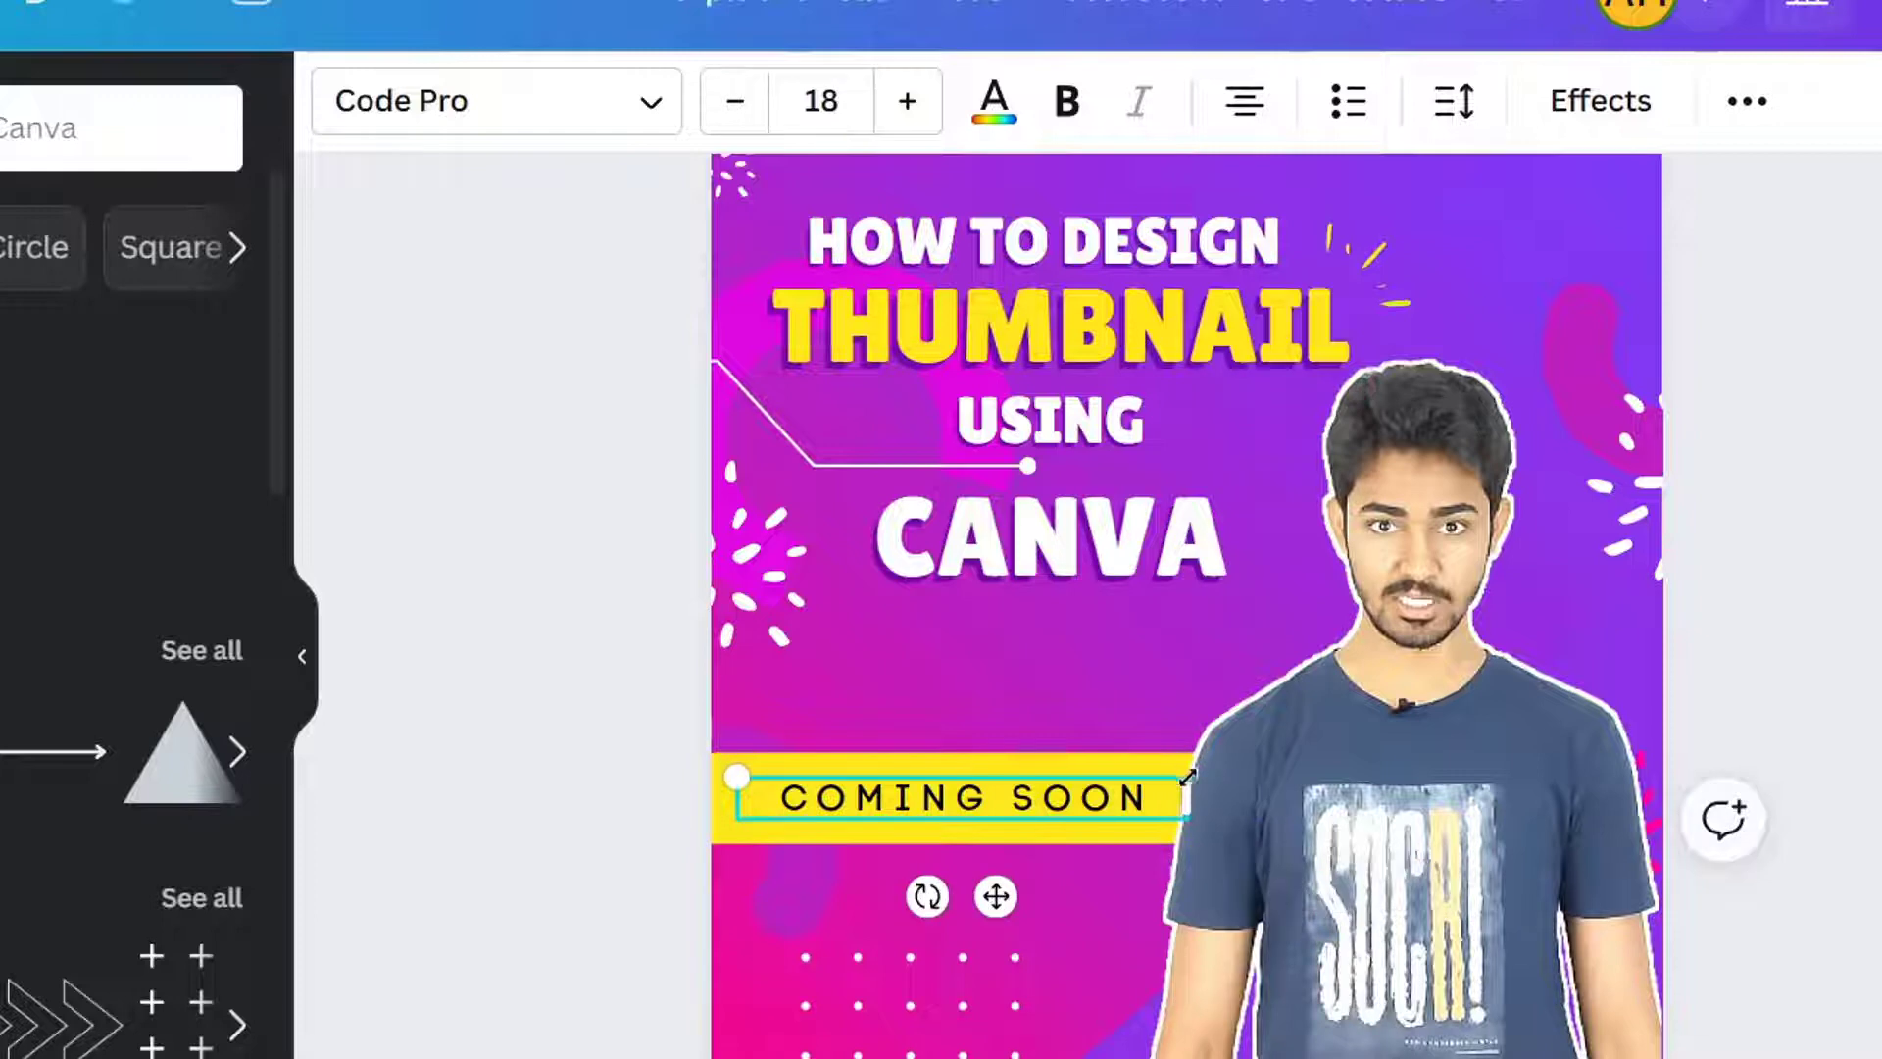
Reduce the COMING SOON text's font size to 16.
click(1181, 784)
click(737, 90)
click(737, 90)
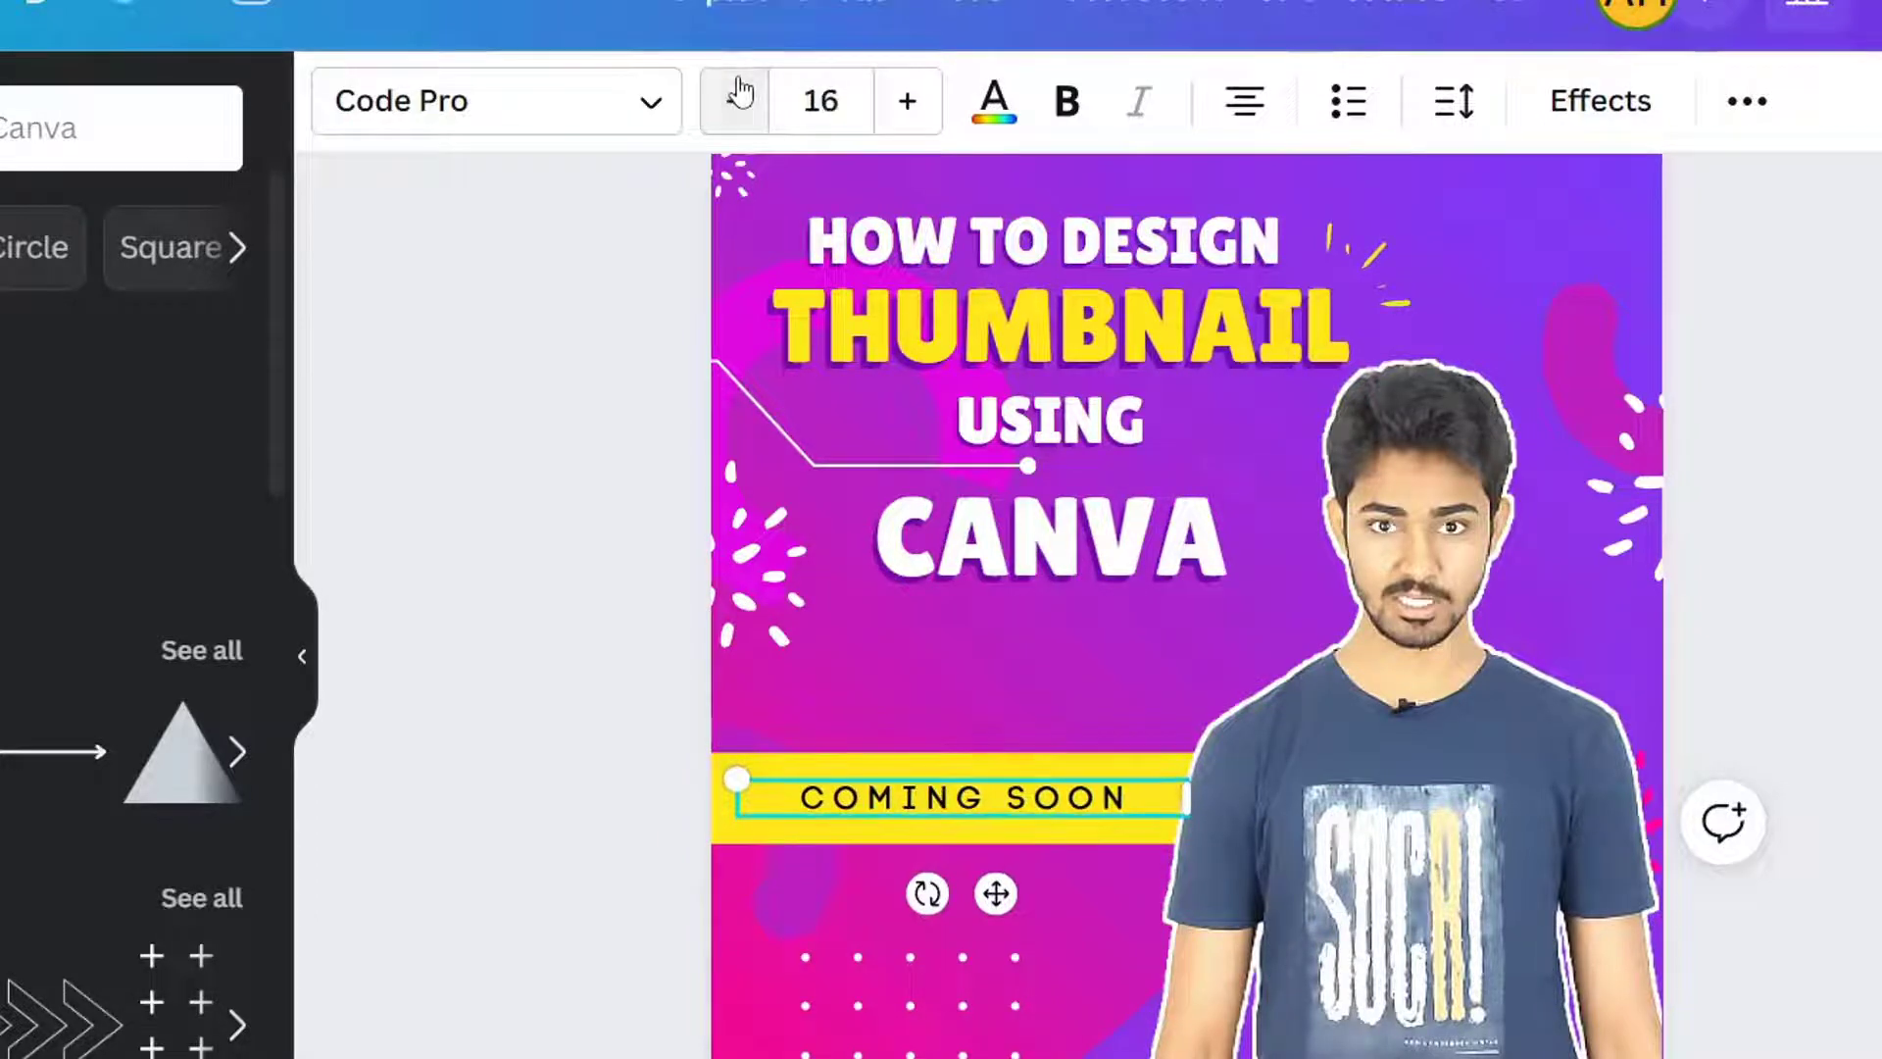
Increase the letter spacing of the COMING SOON text so it spreads across the yellow bar.
click(1453, 101)
drag(1713, 290, 1784, 290)
click(1858, 686)
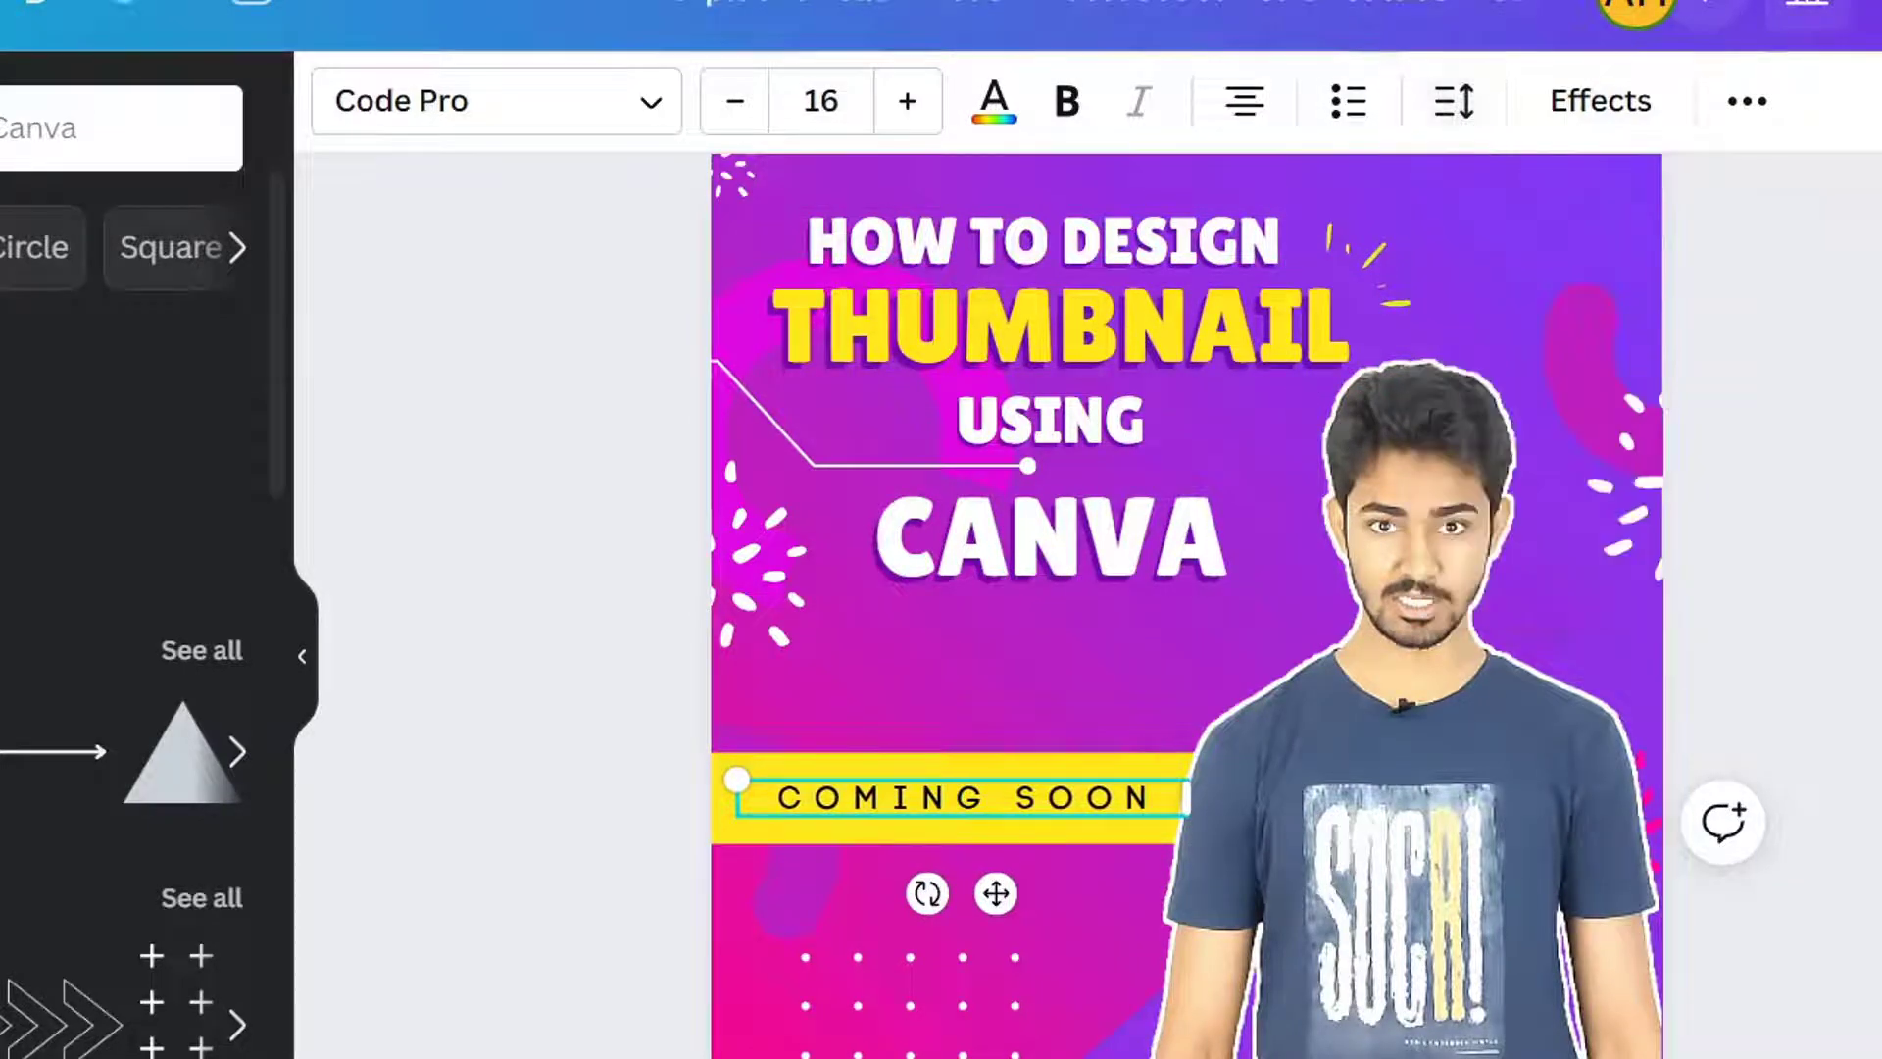
click(1858, 686)
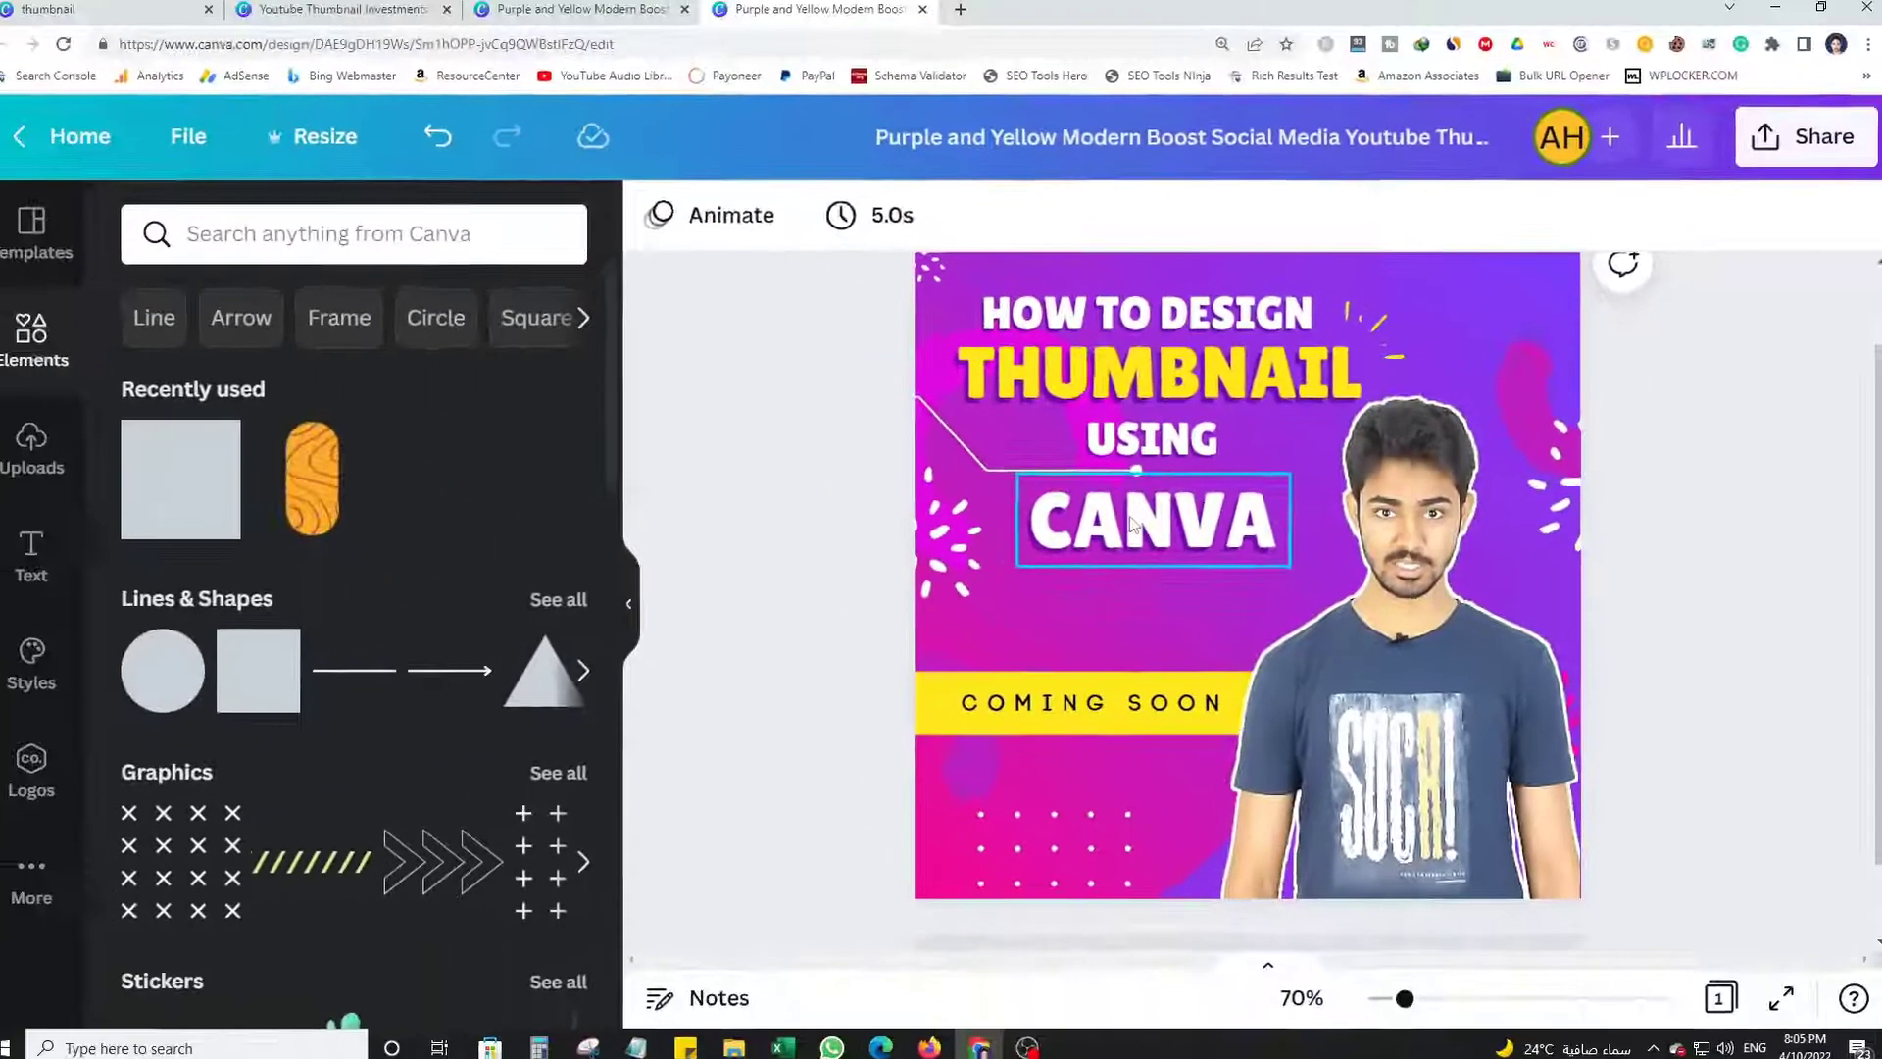
Shift USING, CANVA and the white connector line down to space out the heading, and extend the yellow bar behind the man's photo.
click(1063, 534)
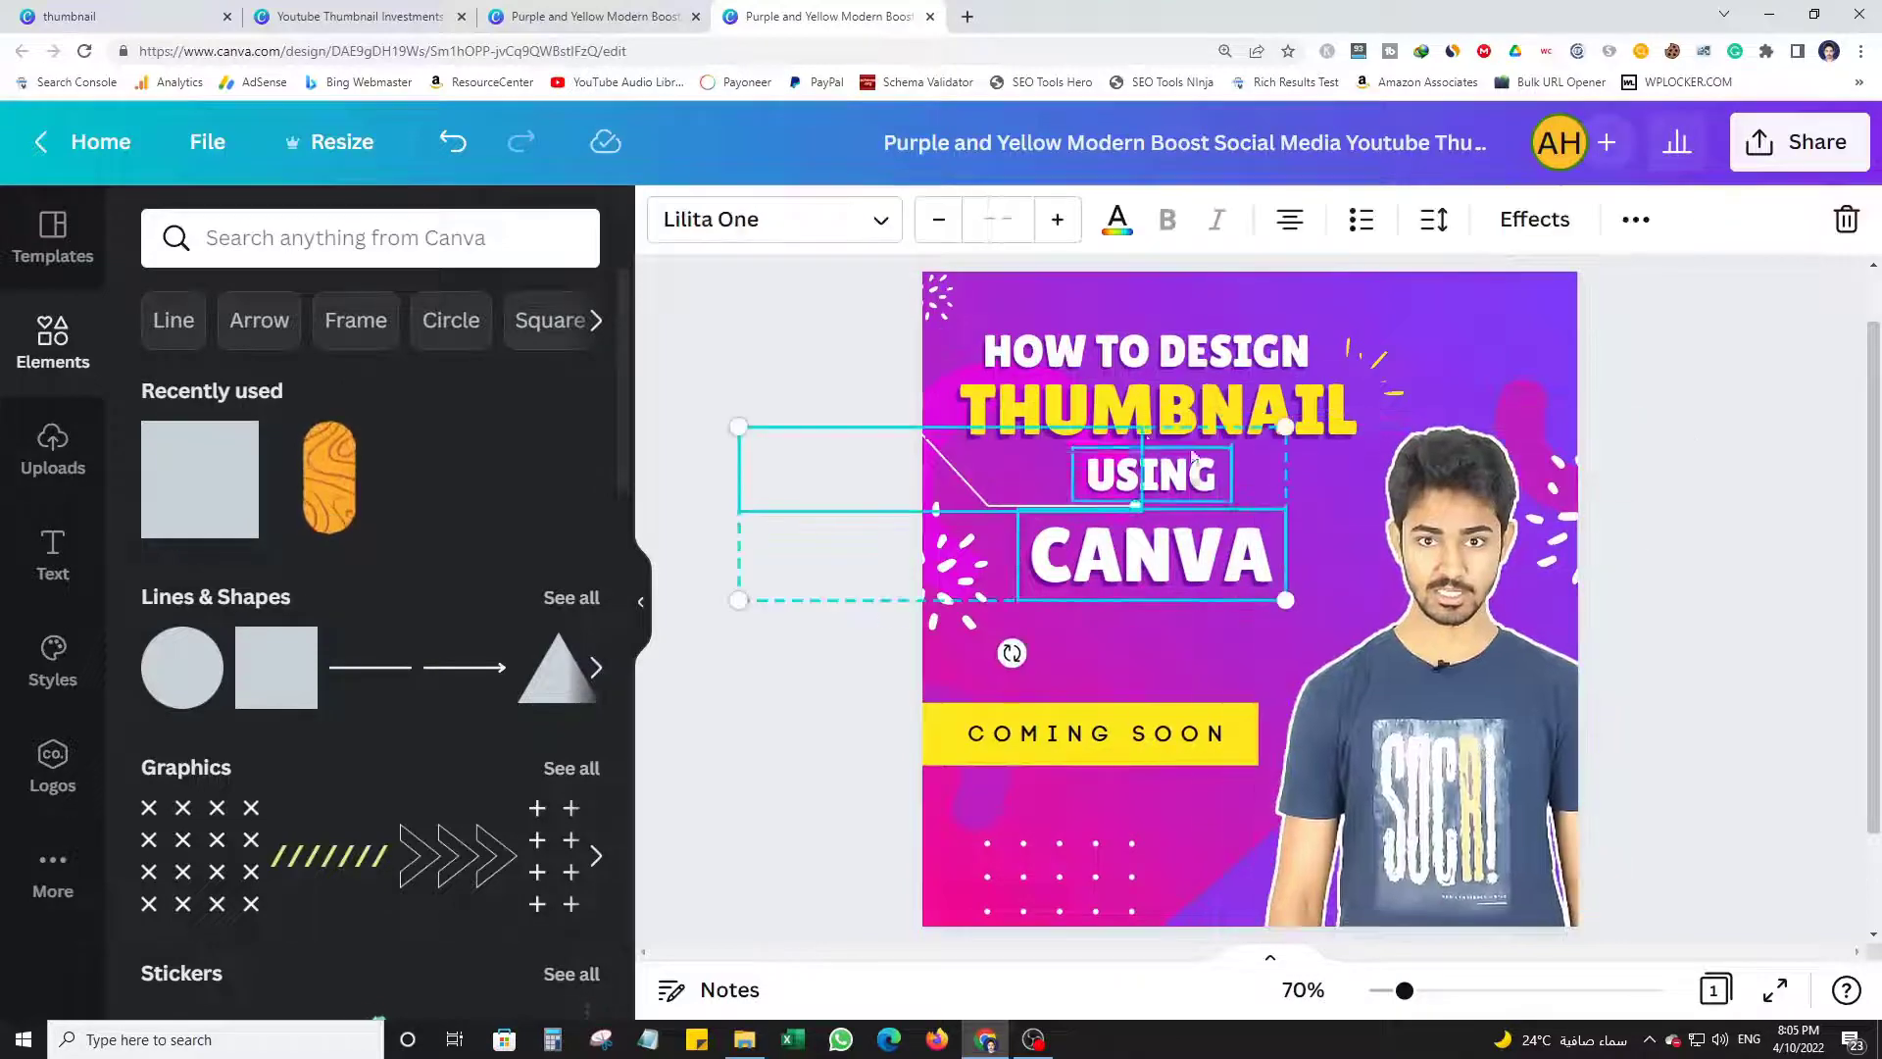
click(1127, 416)
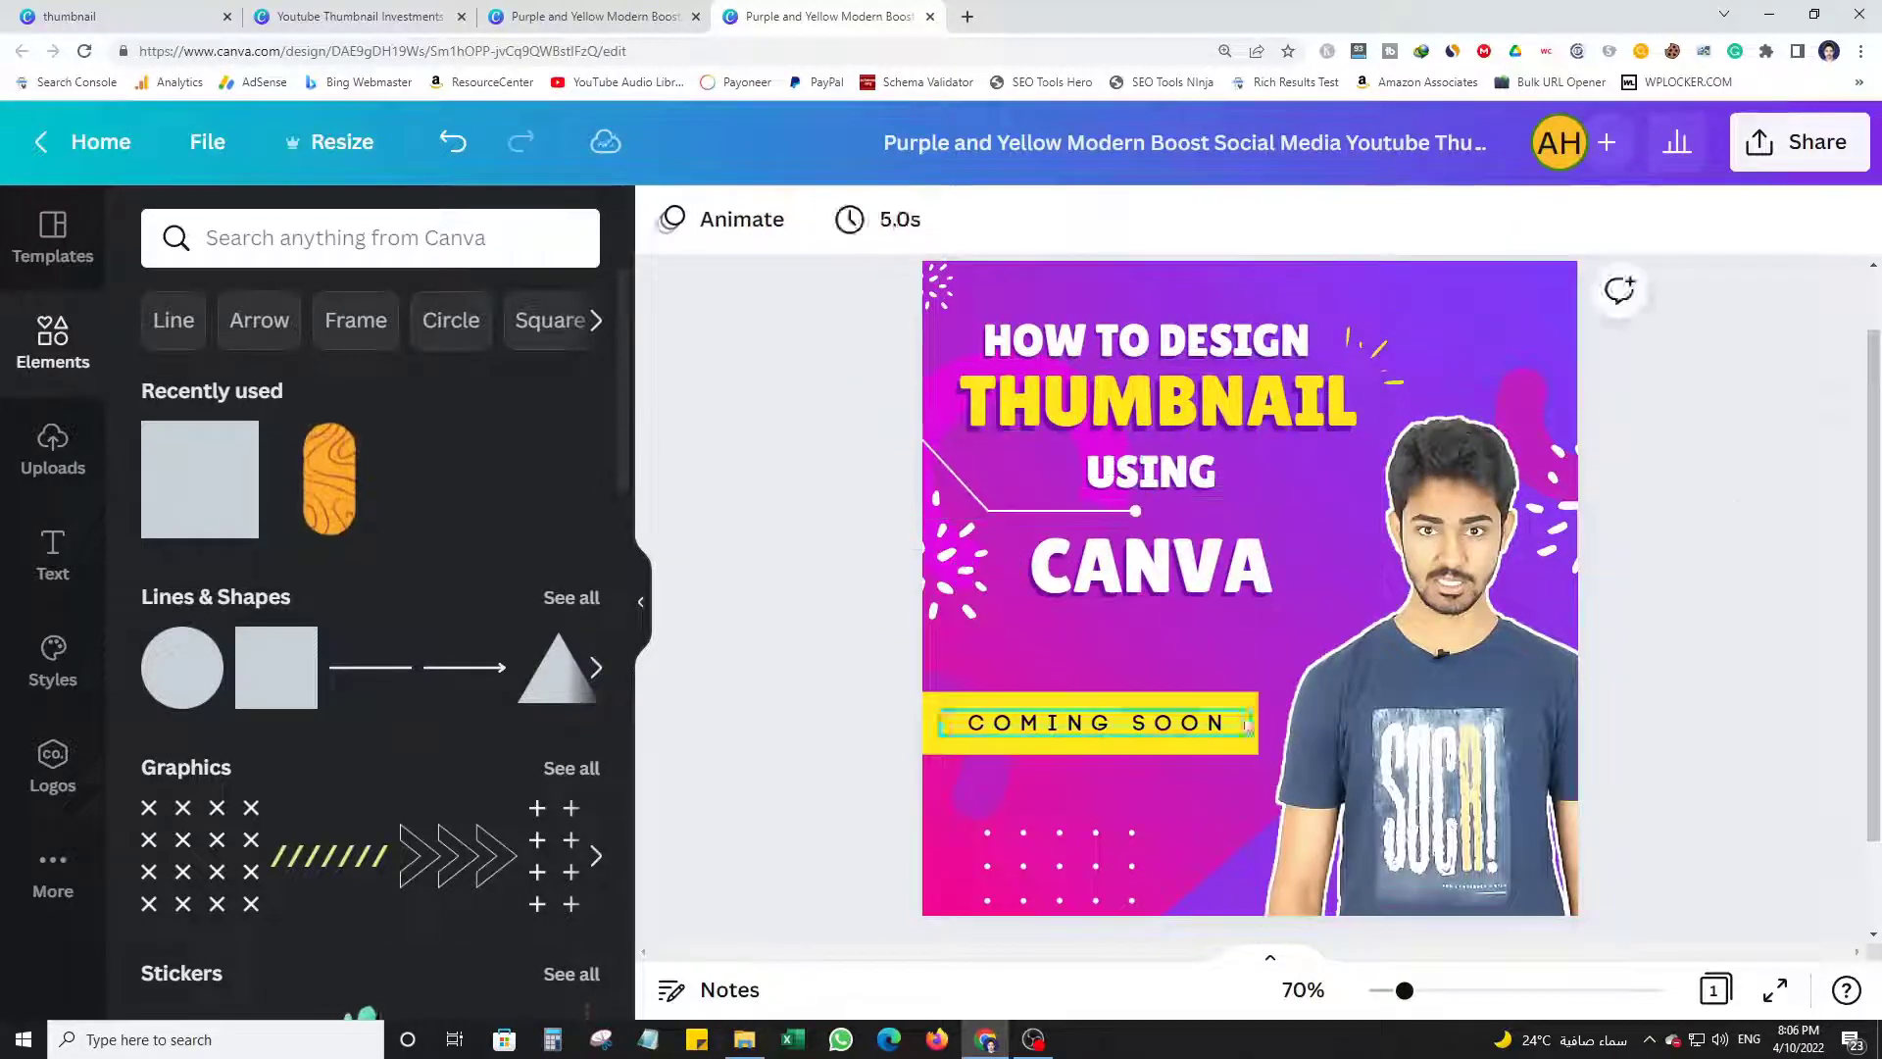
click(1267, 730)
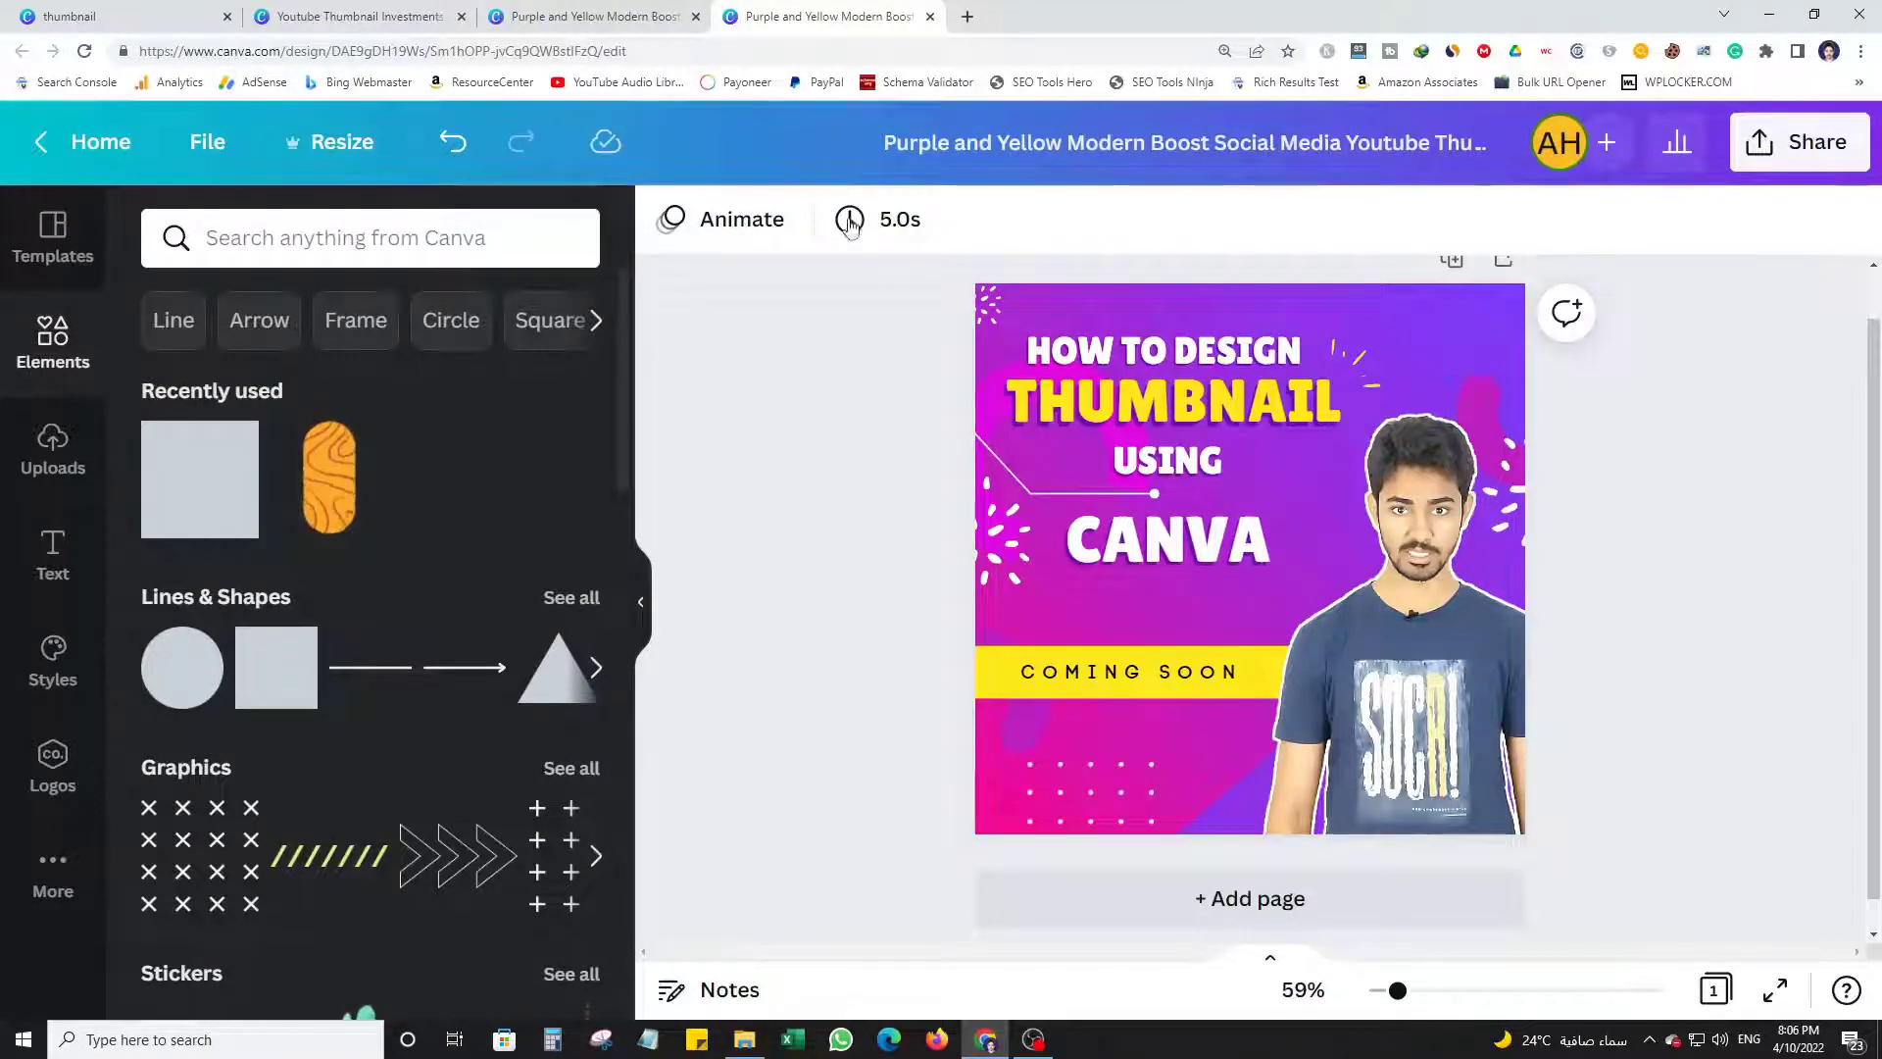
Compare the square design with the original widescreen thumbnail open in the other browser tab.
click(600, 15)
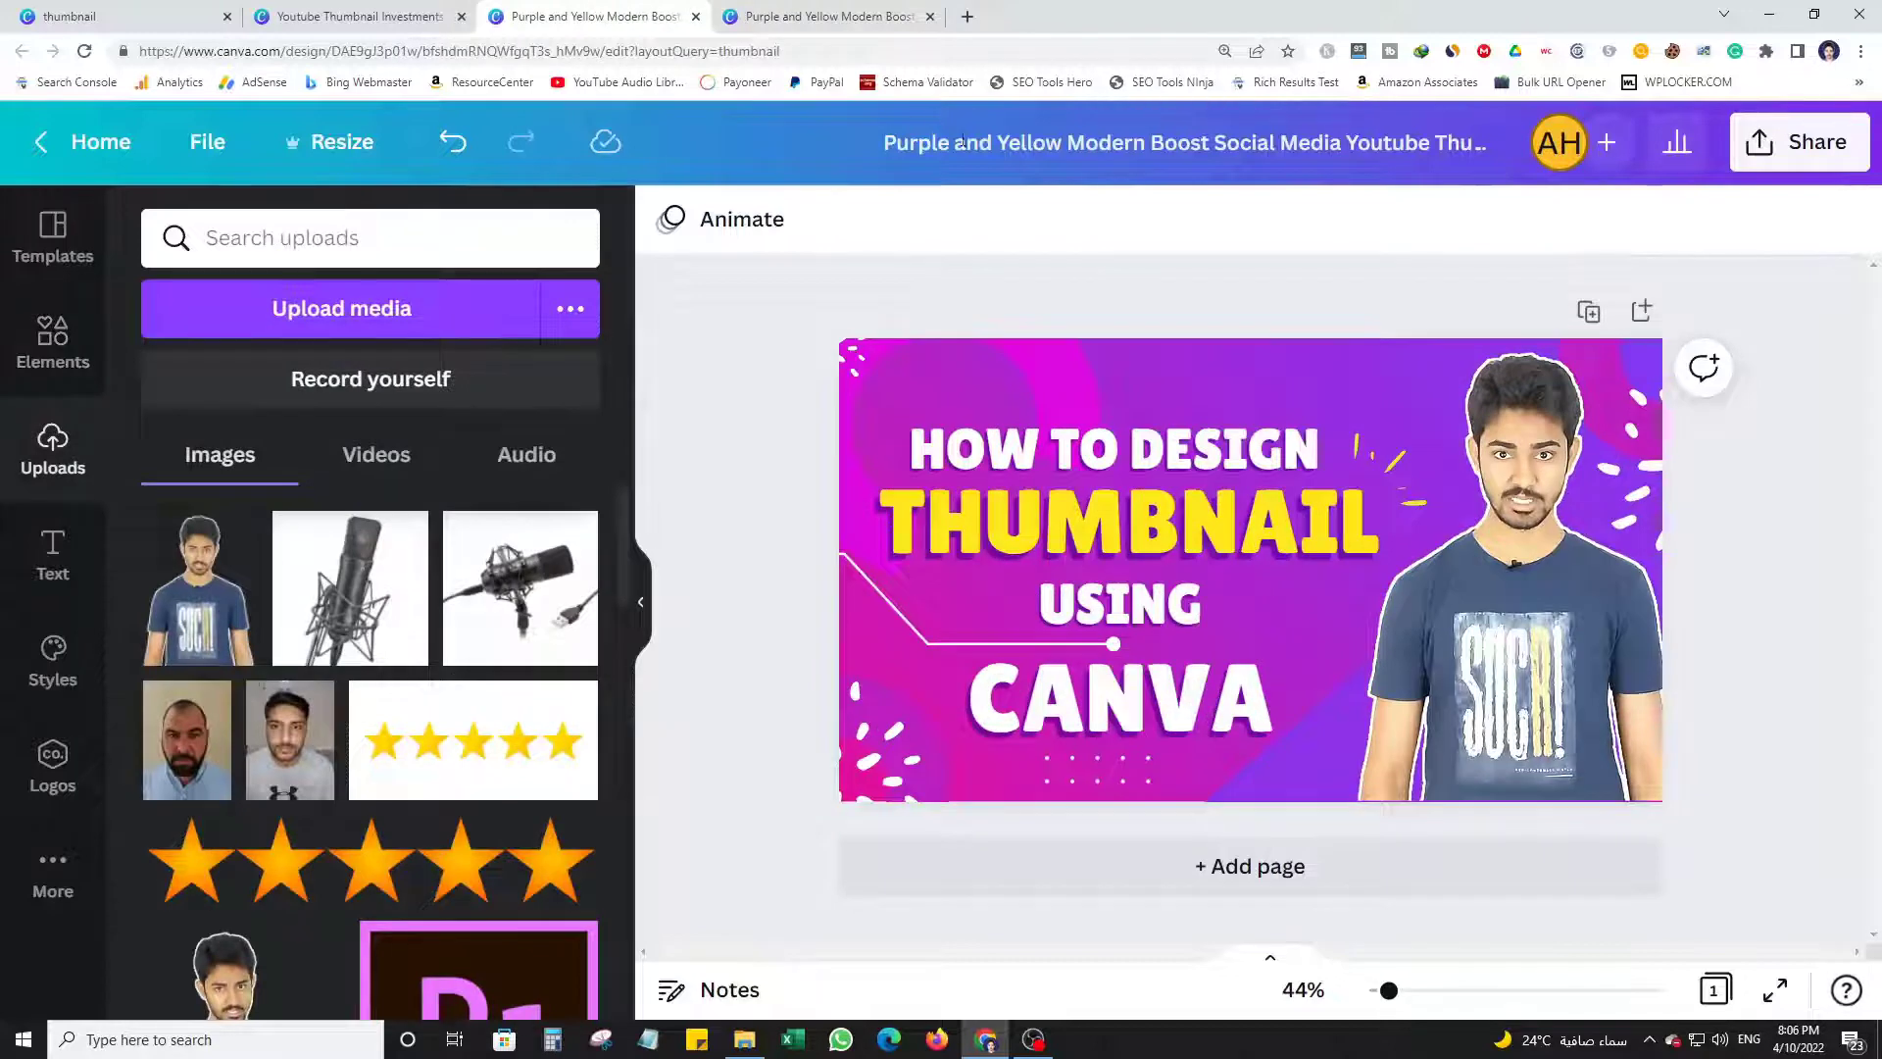
click(862, 16)
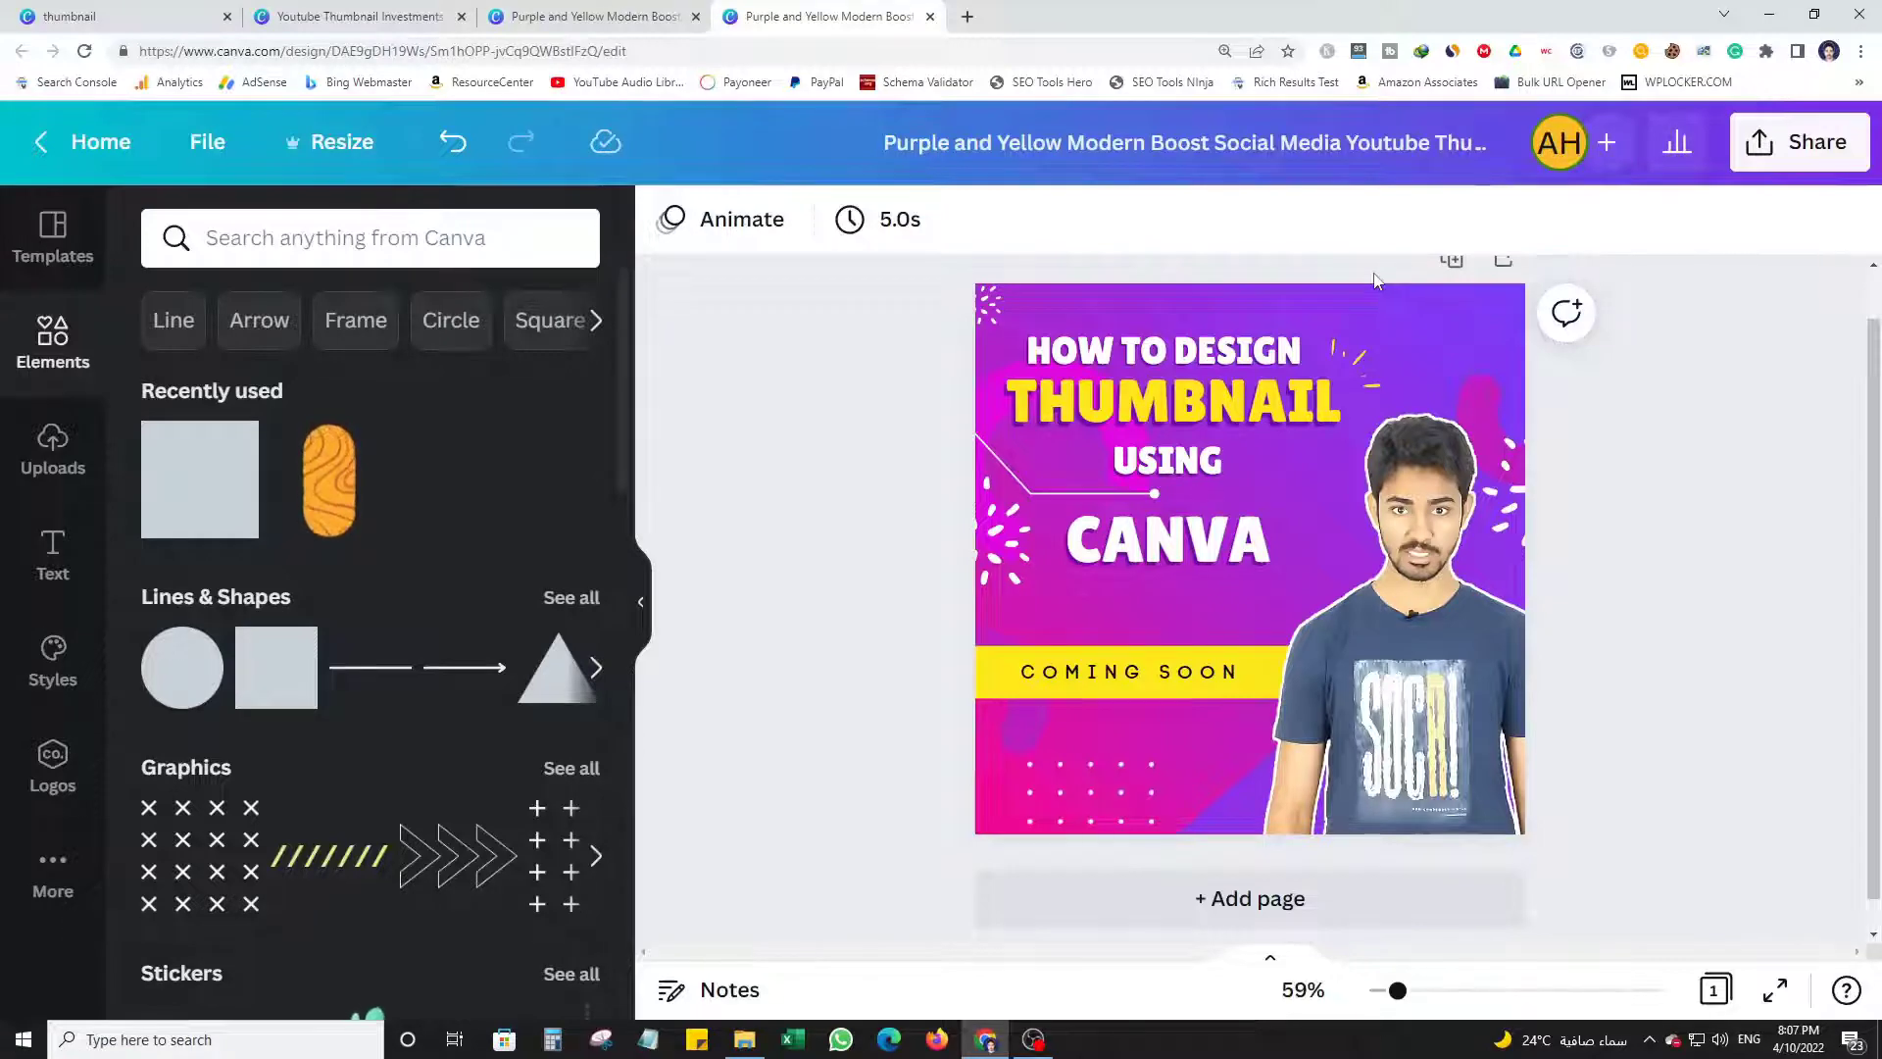
Nudge the COMING SOON text slightly to the right on the yellow bar and deselect it.
click(1144, 691)
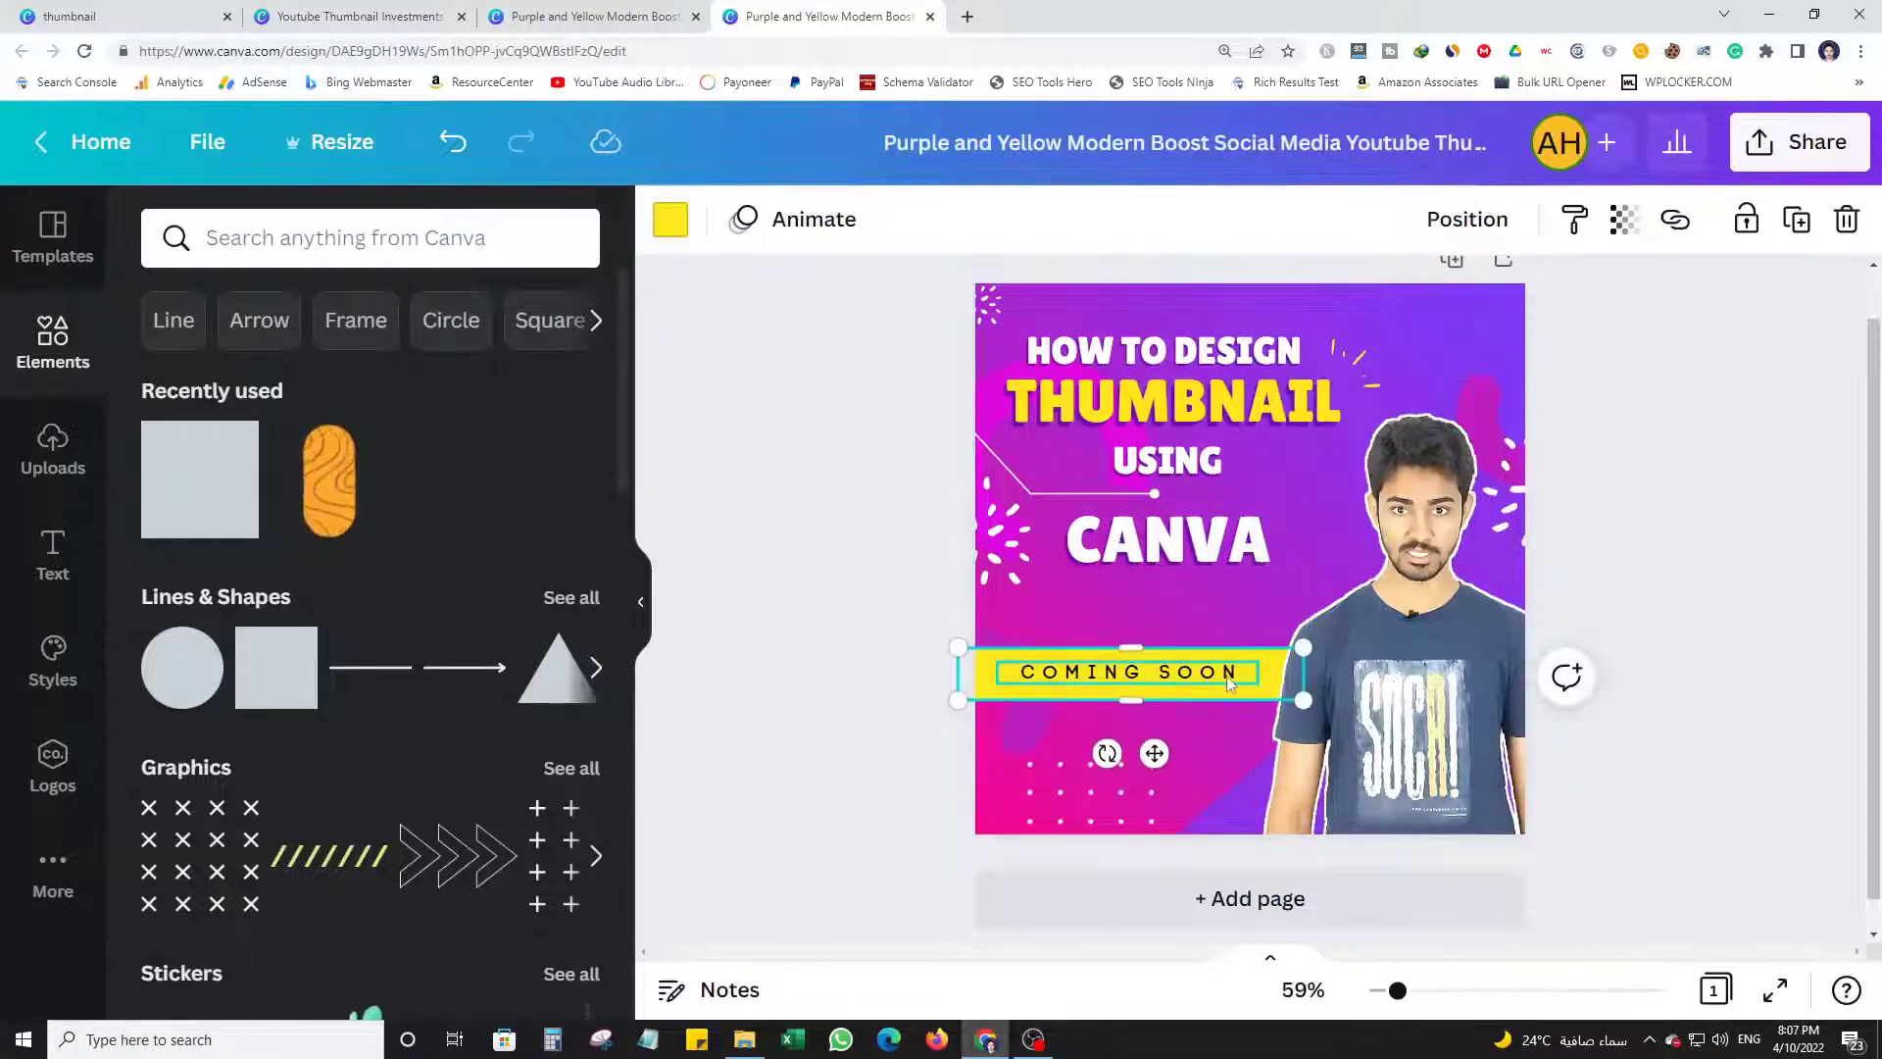
click(1712, 538)
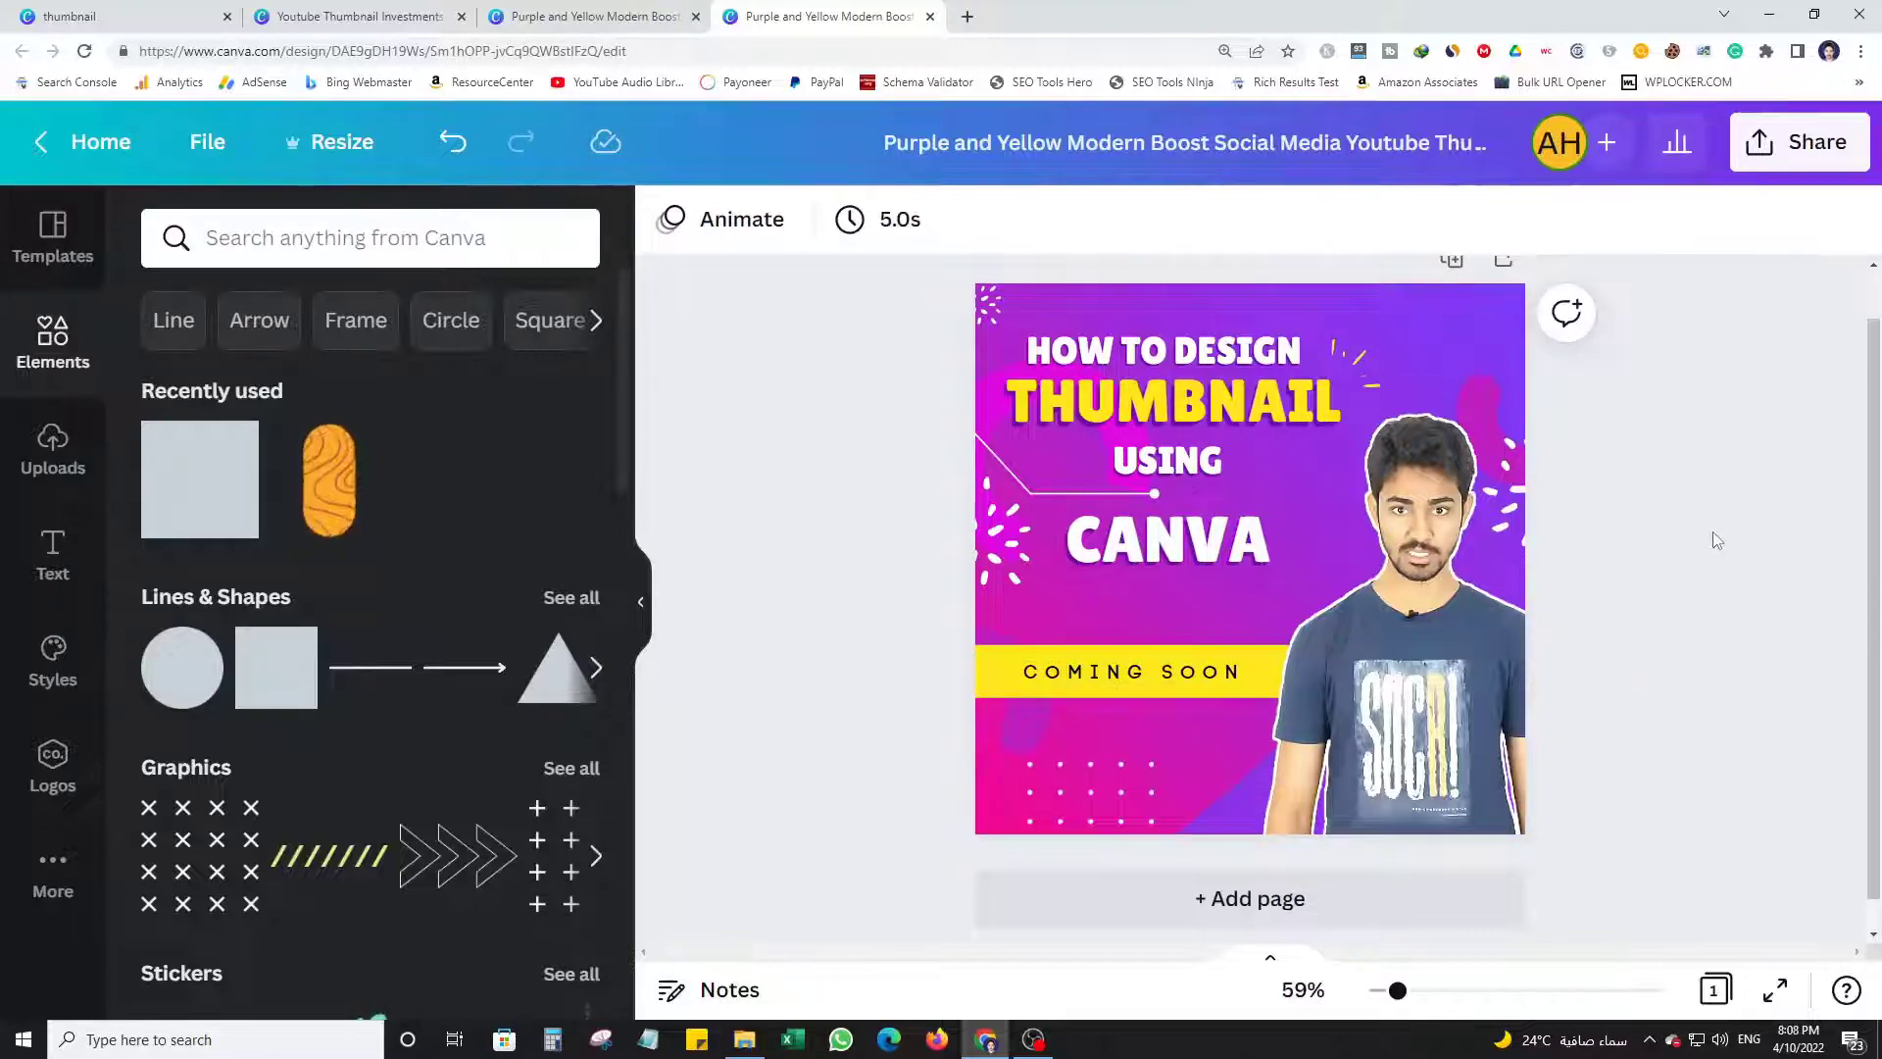